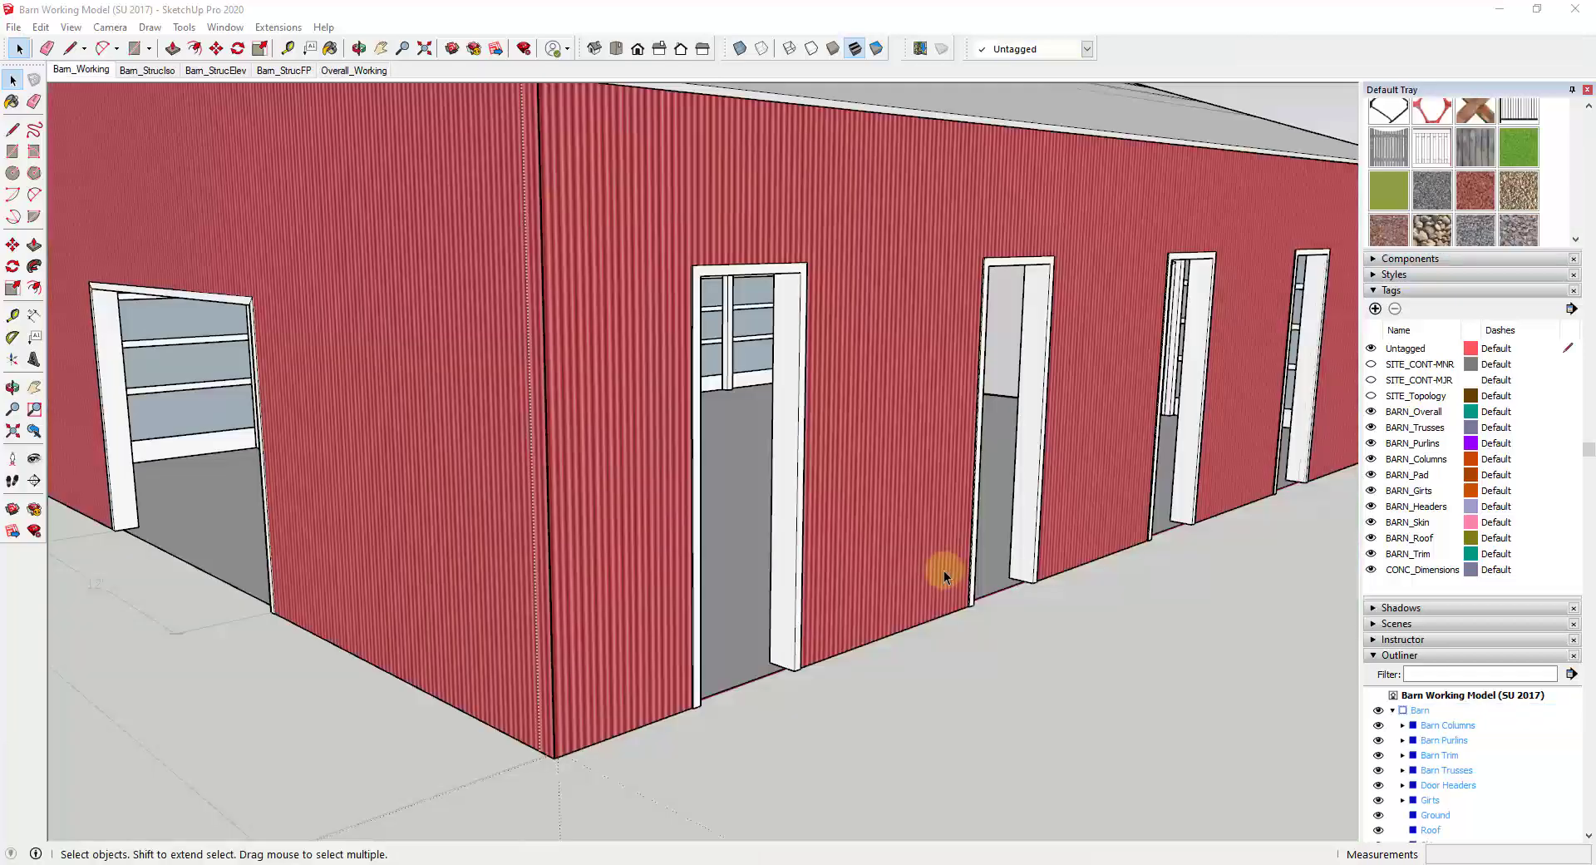
Deselect the barn and switch to the Overall_Working scene.
scroll(845, 562, down, 5)
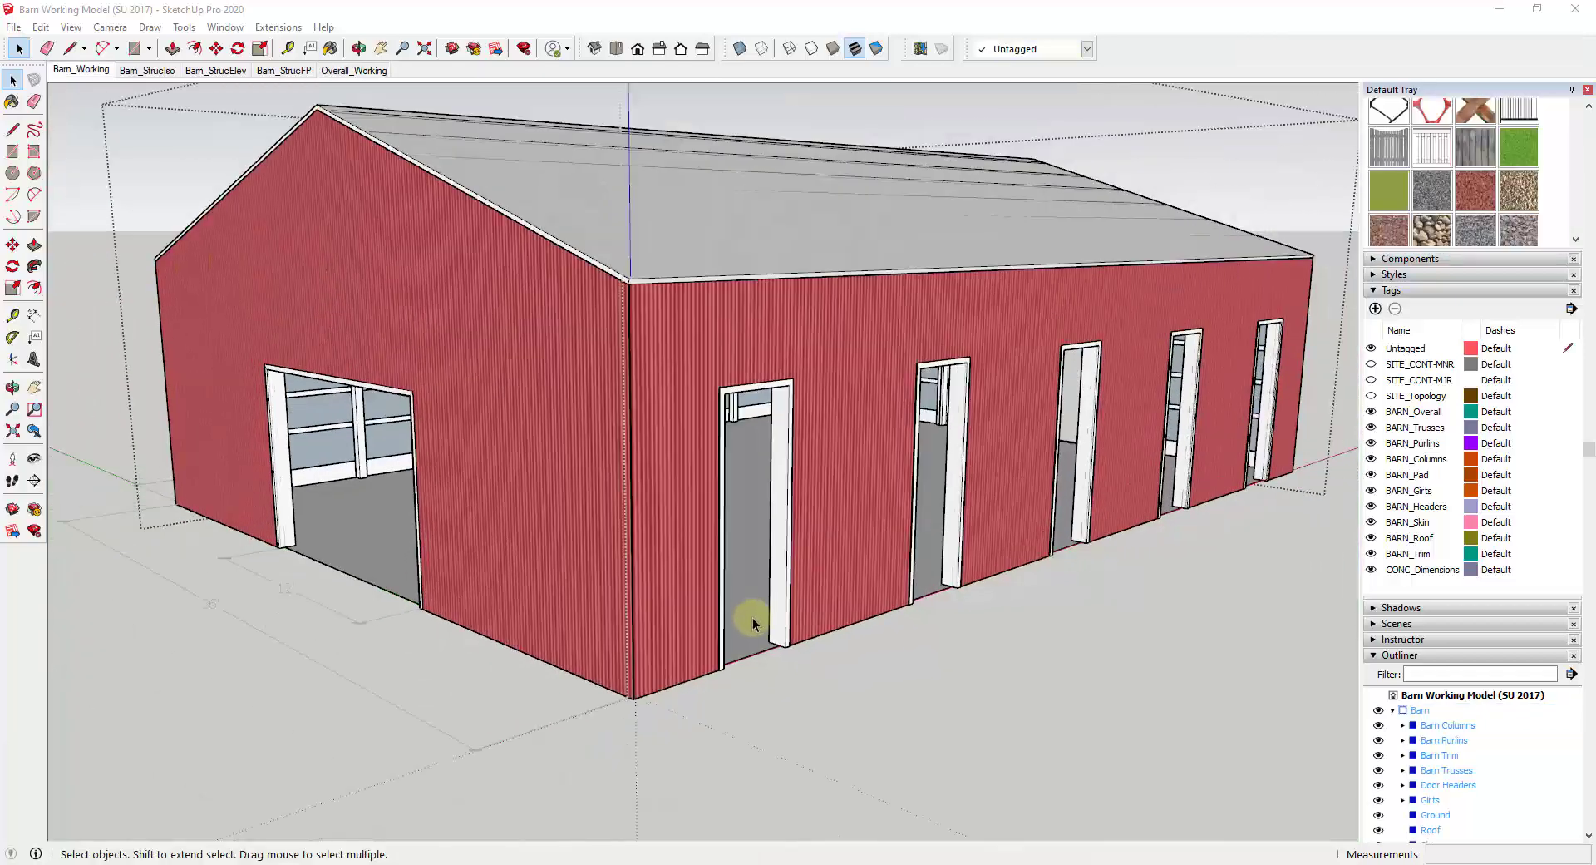
scroll(908, 431, down, 2)
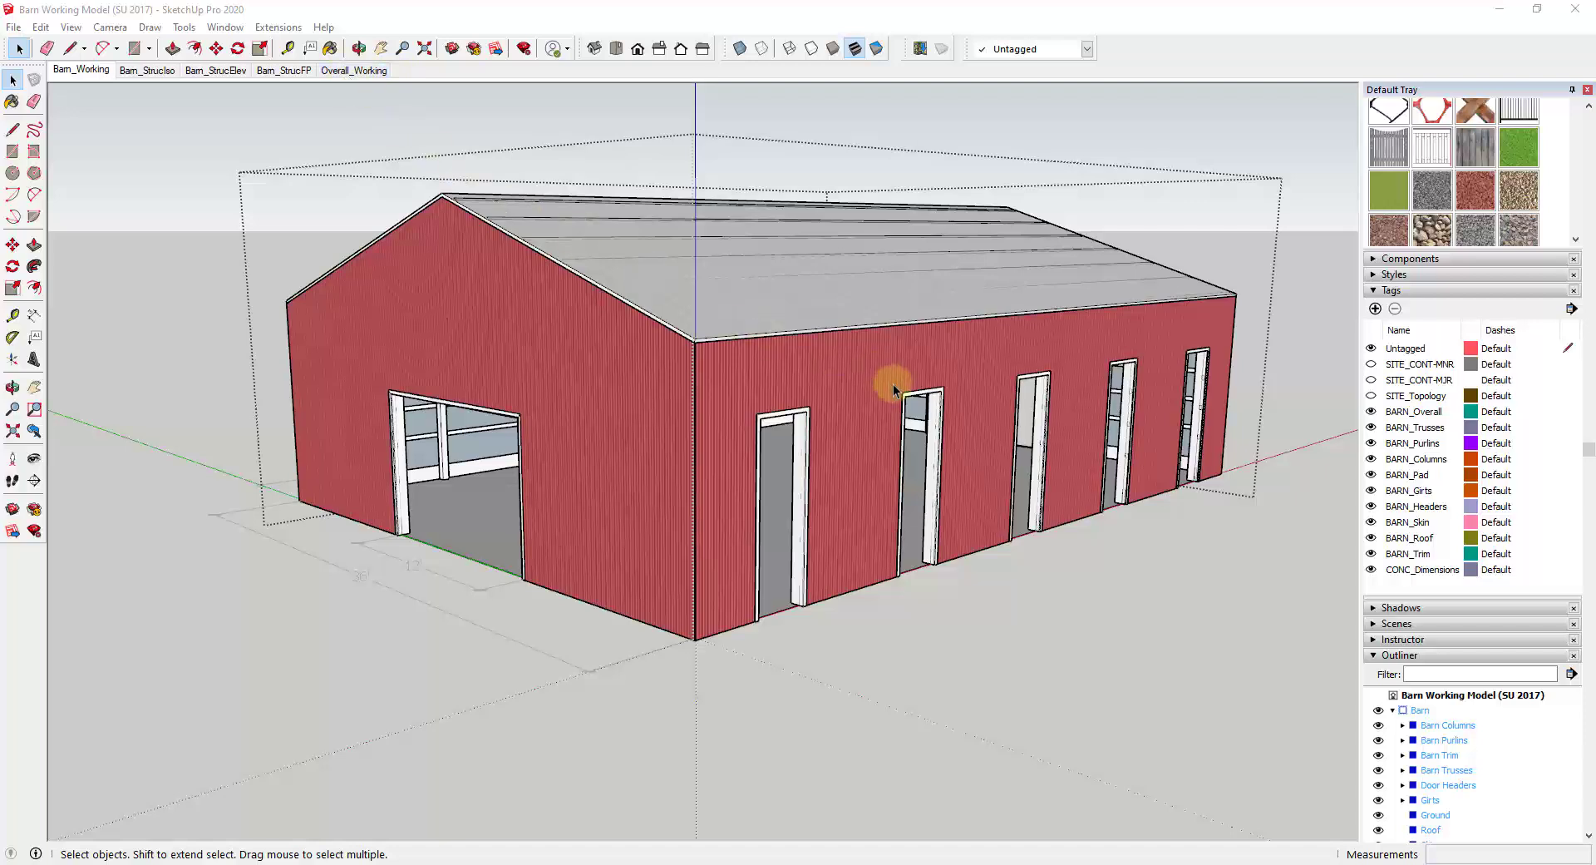
click(1069, 577)
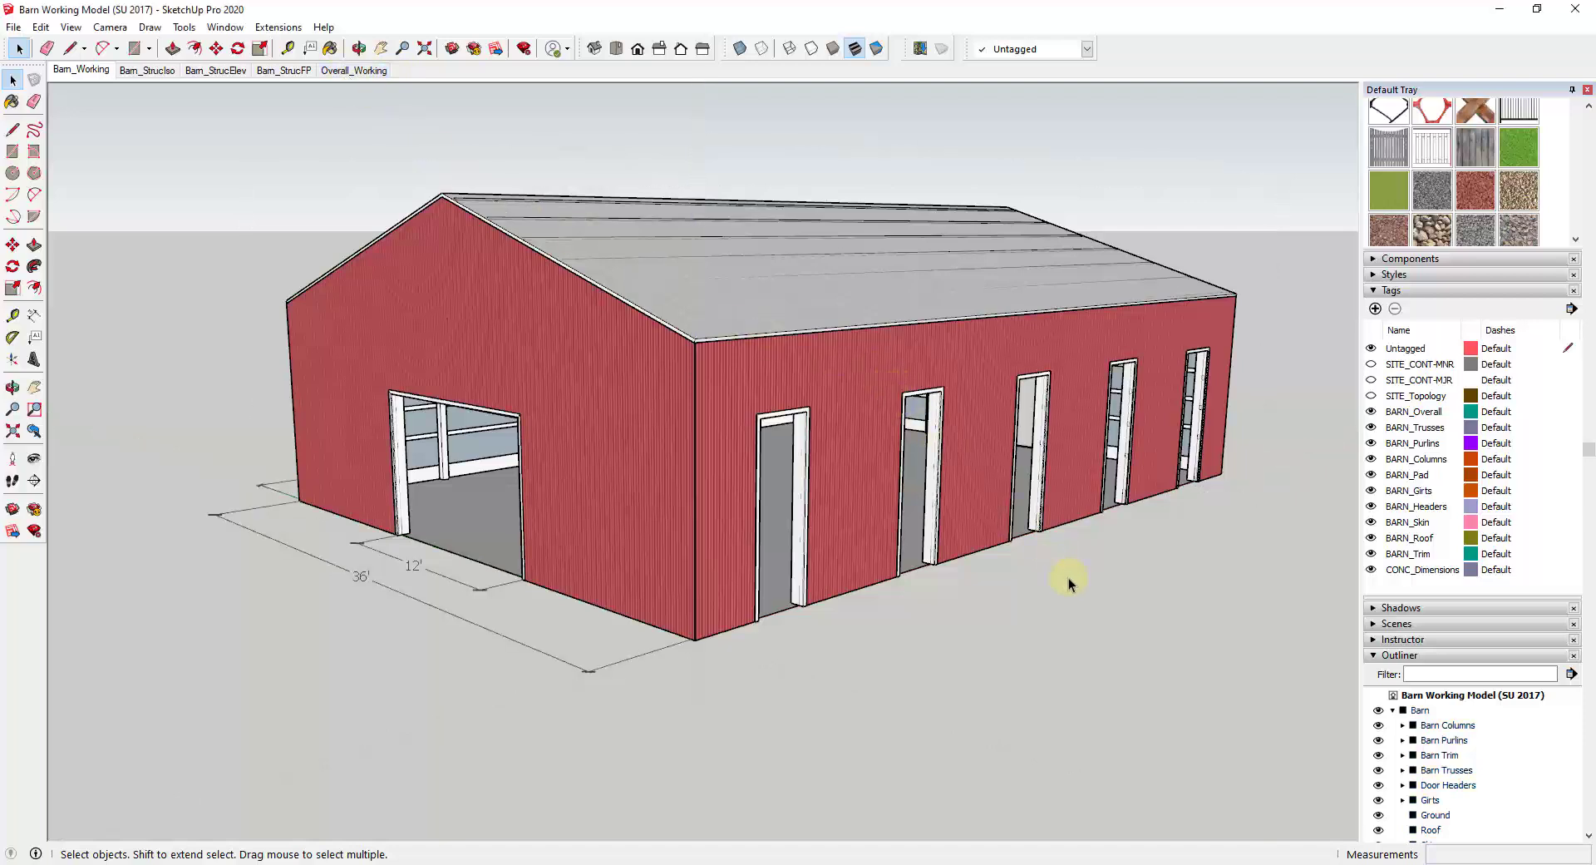
click(359, 72)
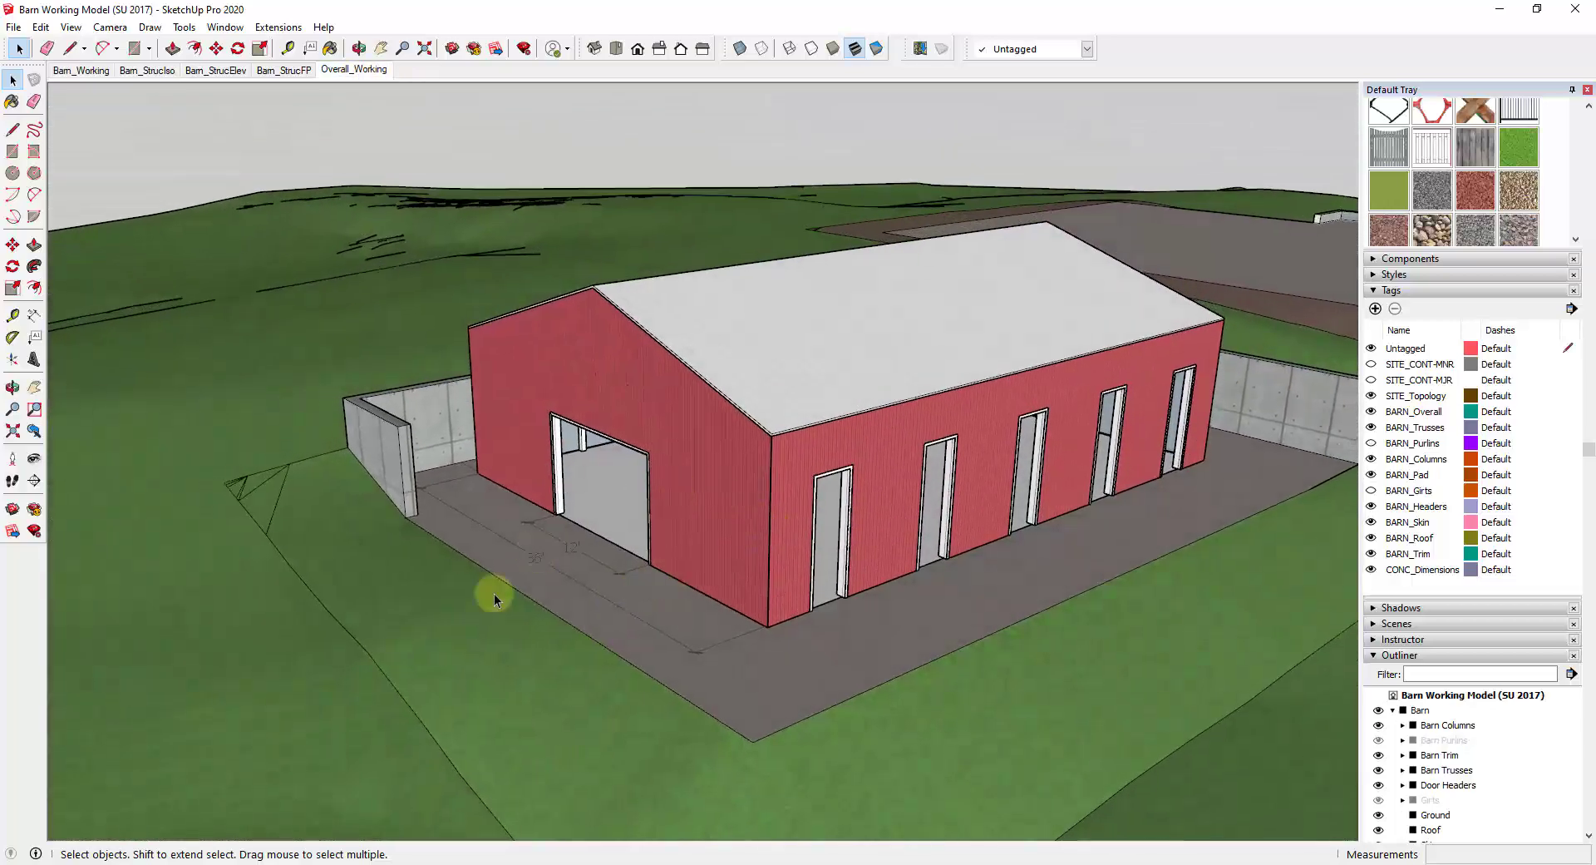
Examine the surrounding site with its retaining walls and the barn's row of door openings up close.
scroll(495, 584, down, 5)
scroll(1124, 427, up, 5)
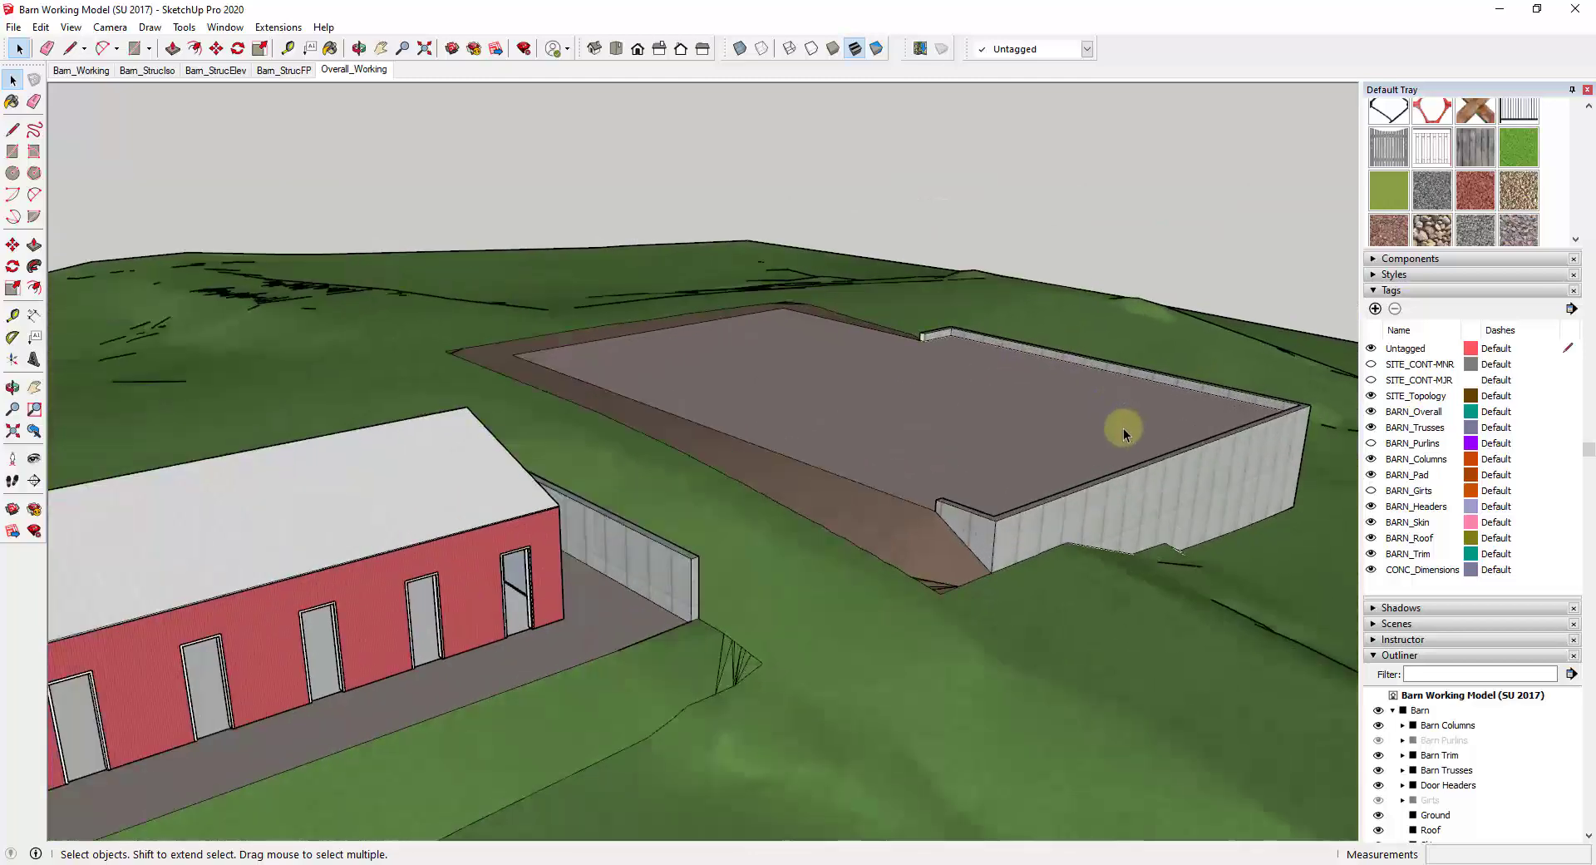
scroll(1124, 427, up, 2)
scroll(950, 393, down, 3)
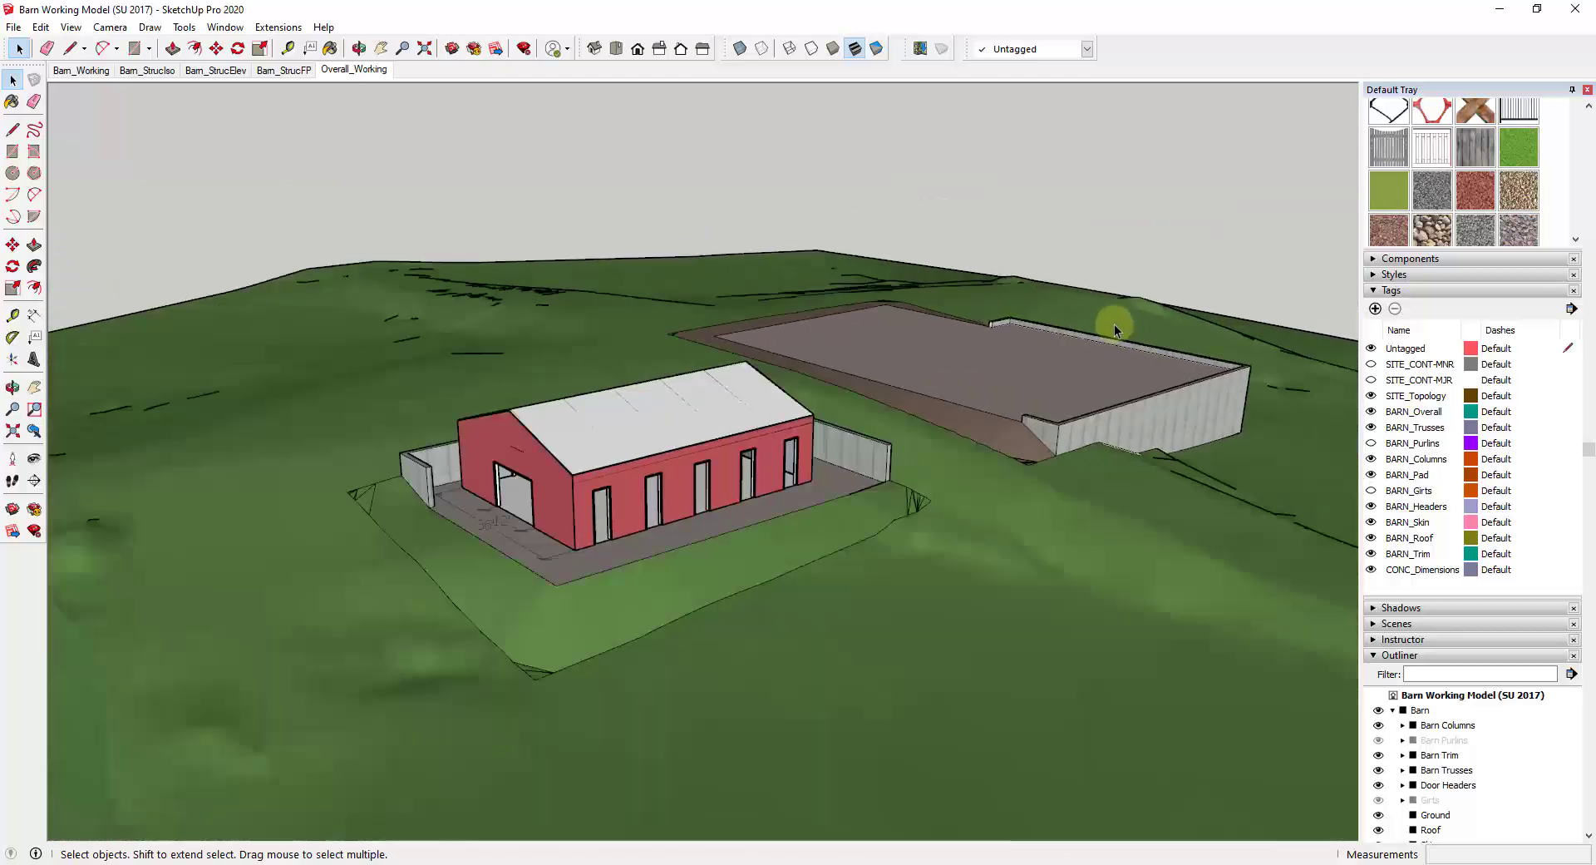
scroll(636, 438, up, 6)
scroll(566, 587, up, 3)
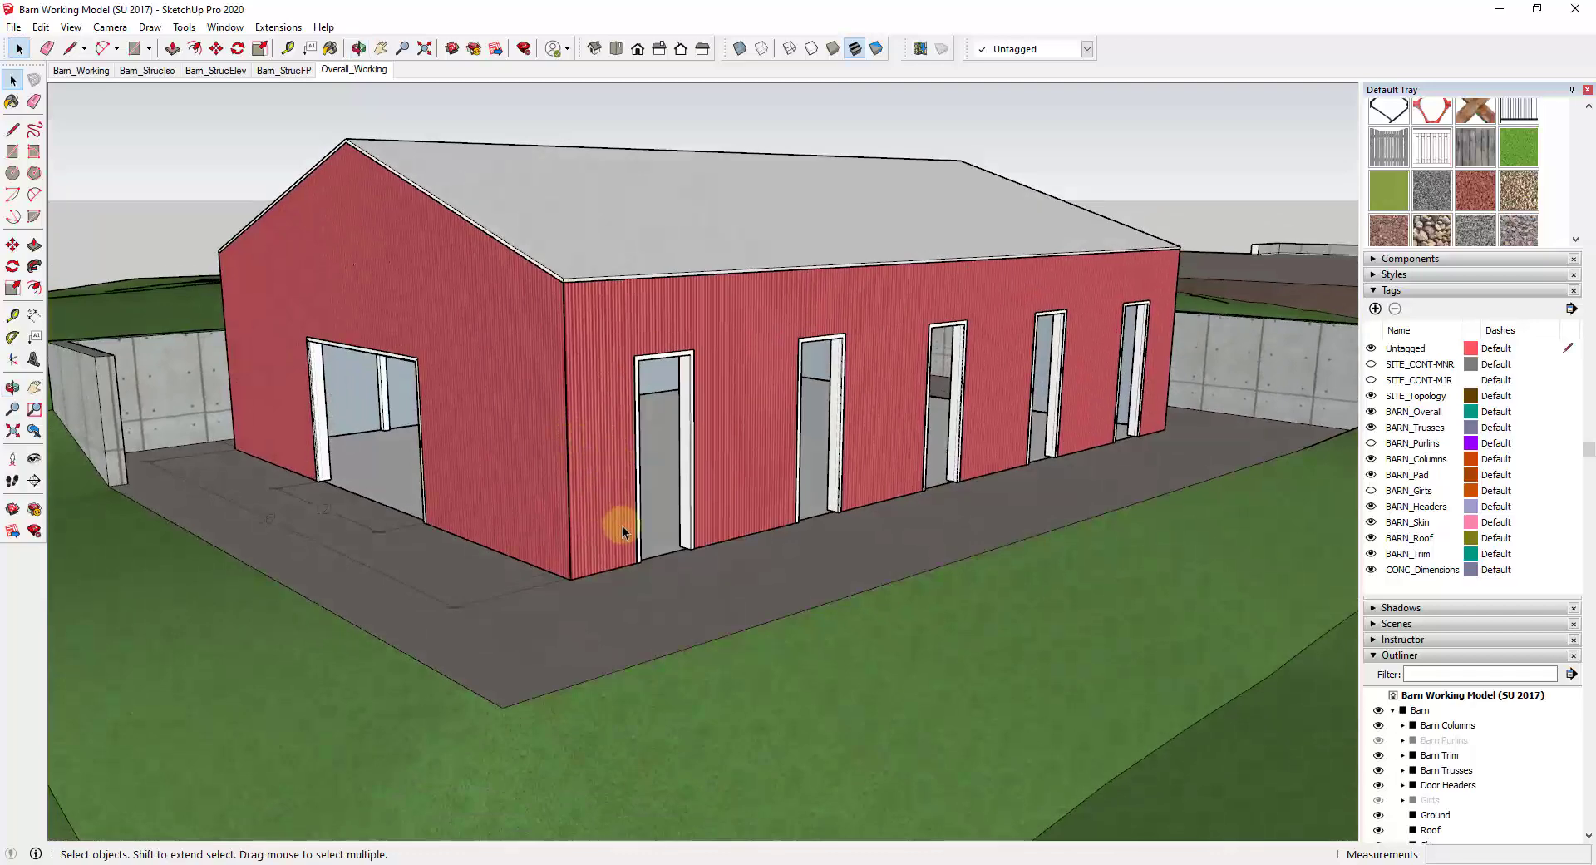
scroll(640, 542, up, 2)
scroll(645, 411, up, 2)
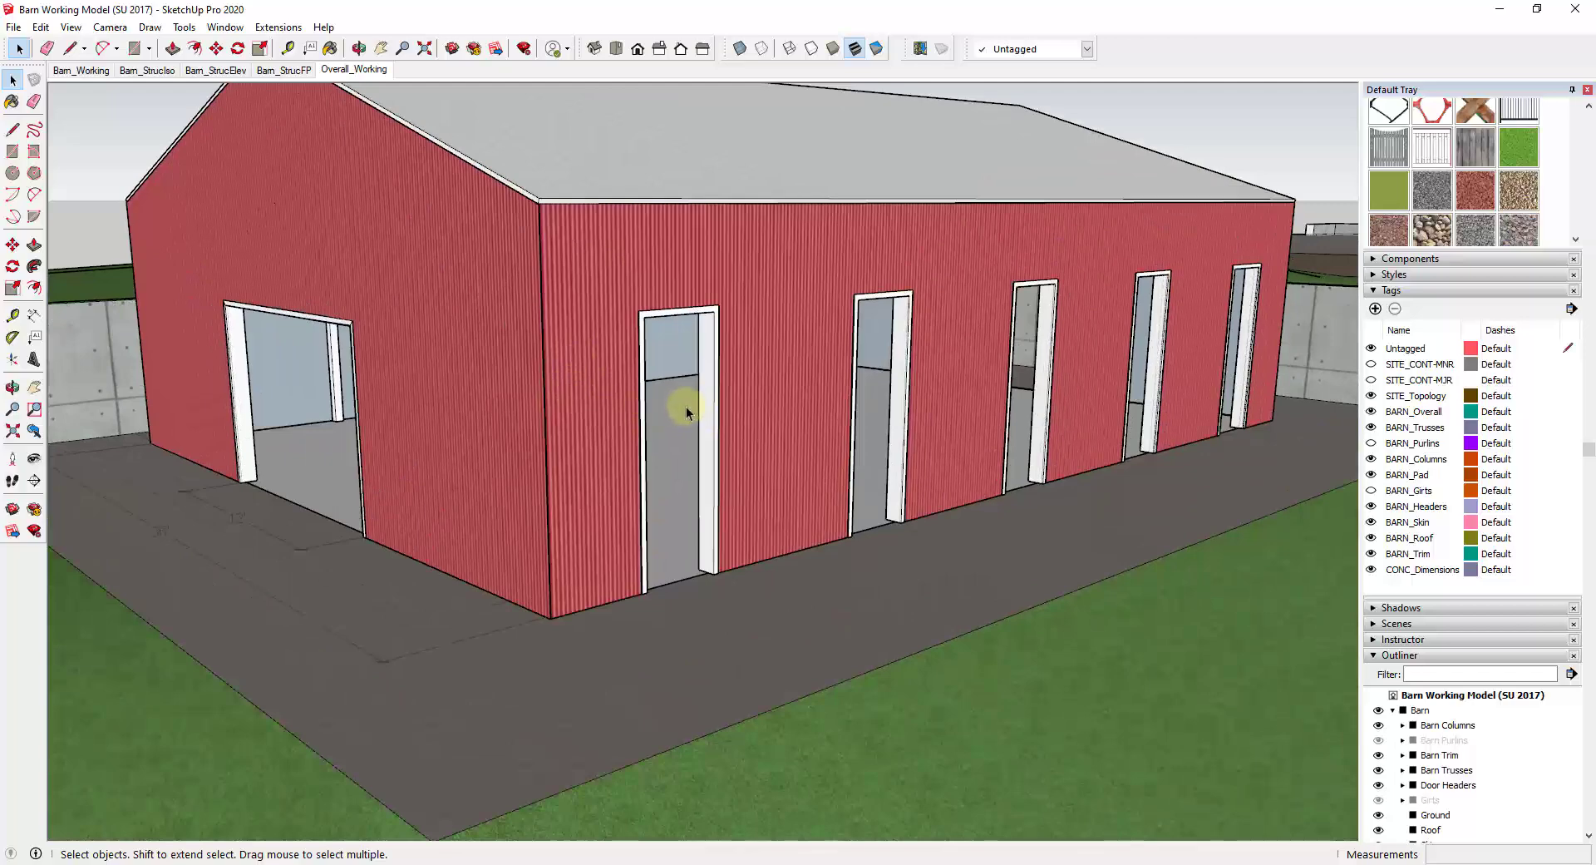
scroll(662, 397, down, 2)
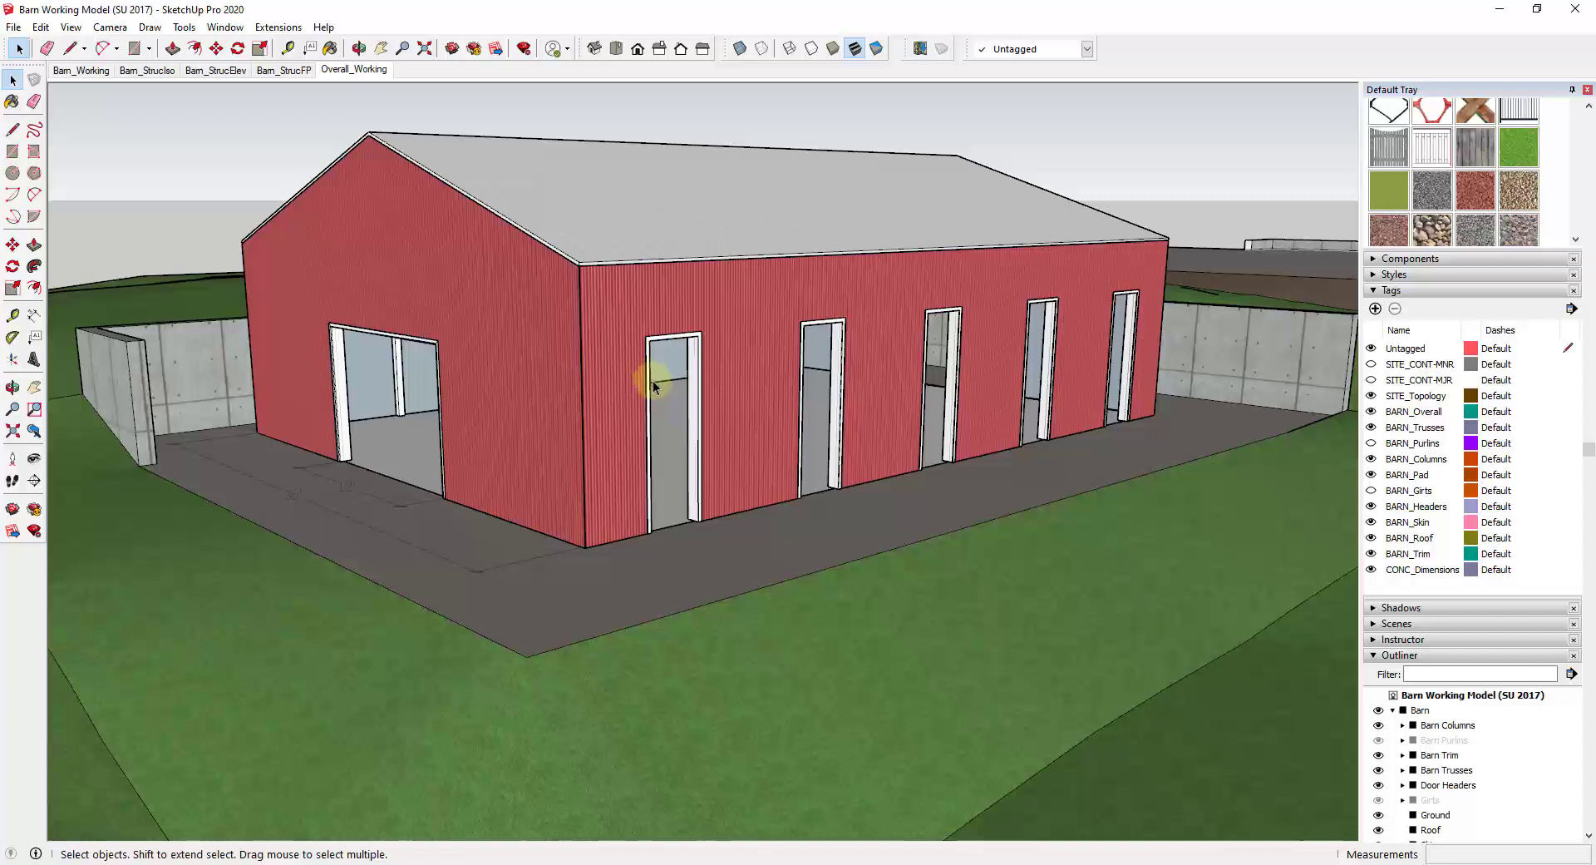
scroll(653, 432, up, 2)
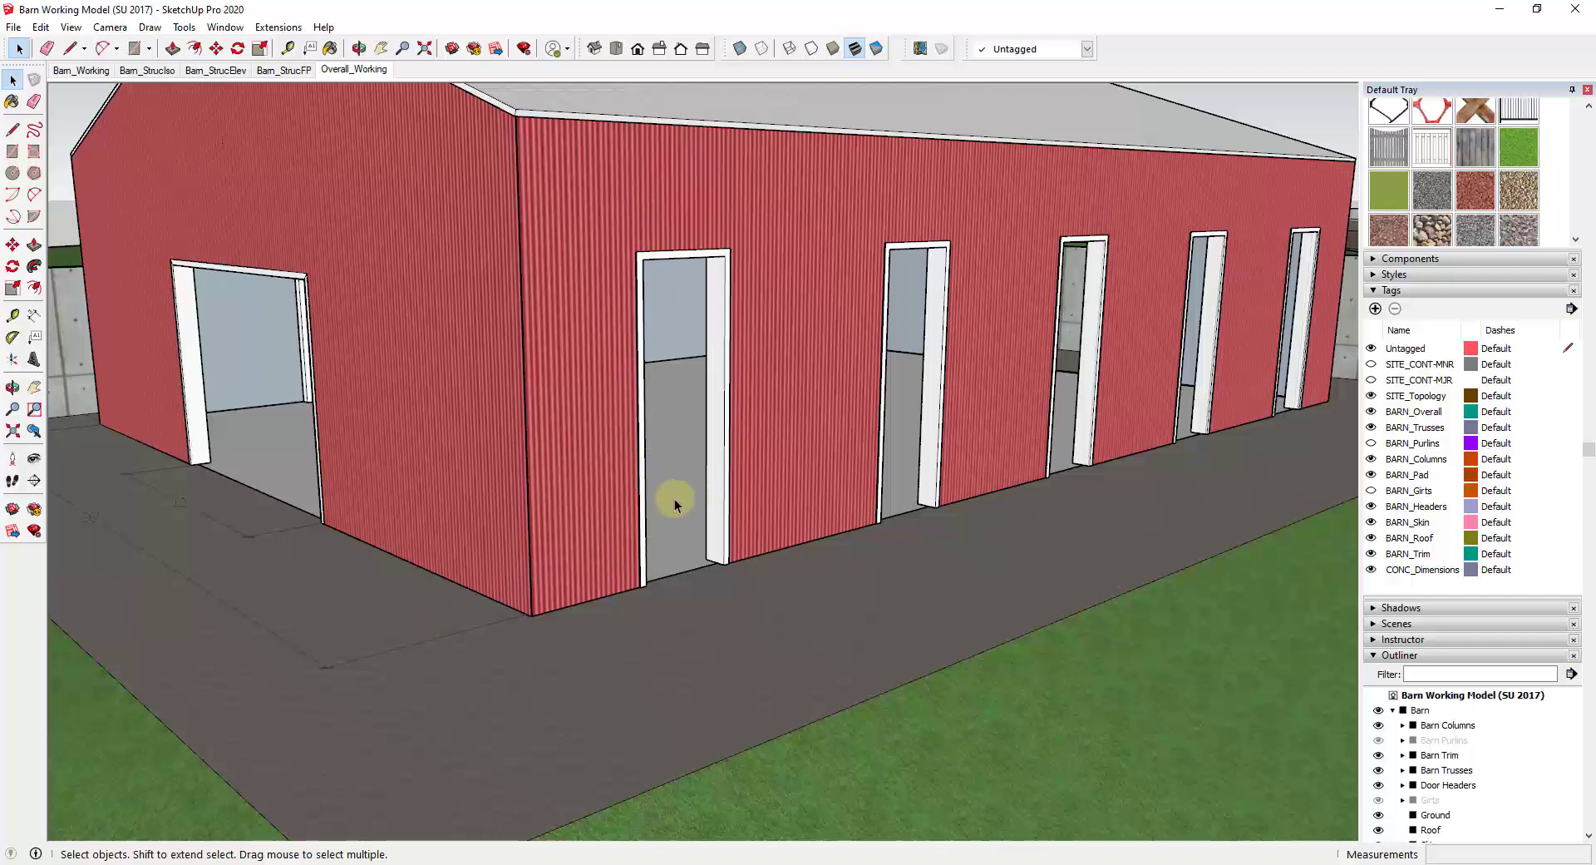
Draw a rectangle filling the long wall's first door opening, between the opposite outer corners of its trim.
scroll(677, 396, down, 2)
scroll(659, 594, up, 5)
key(r)
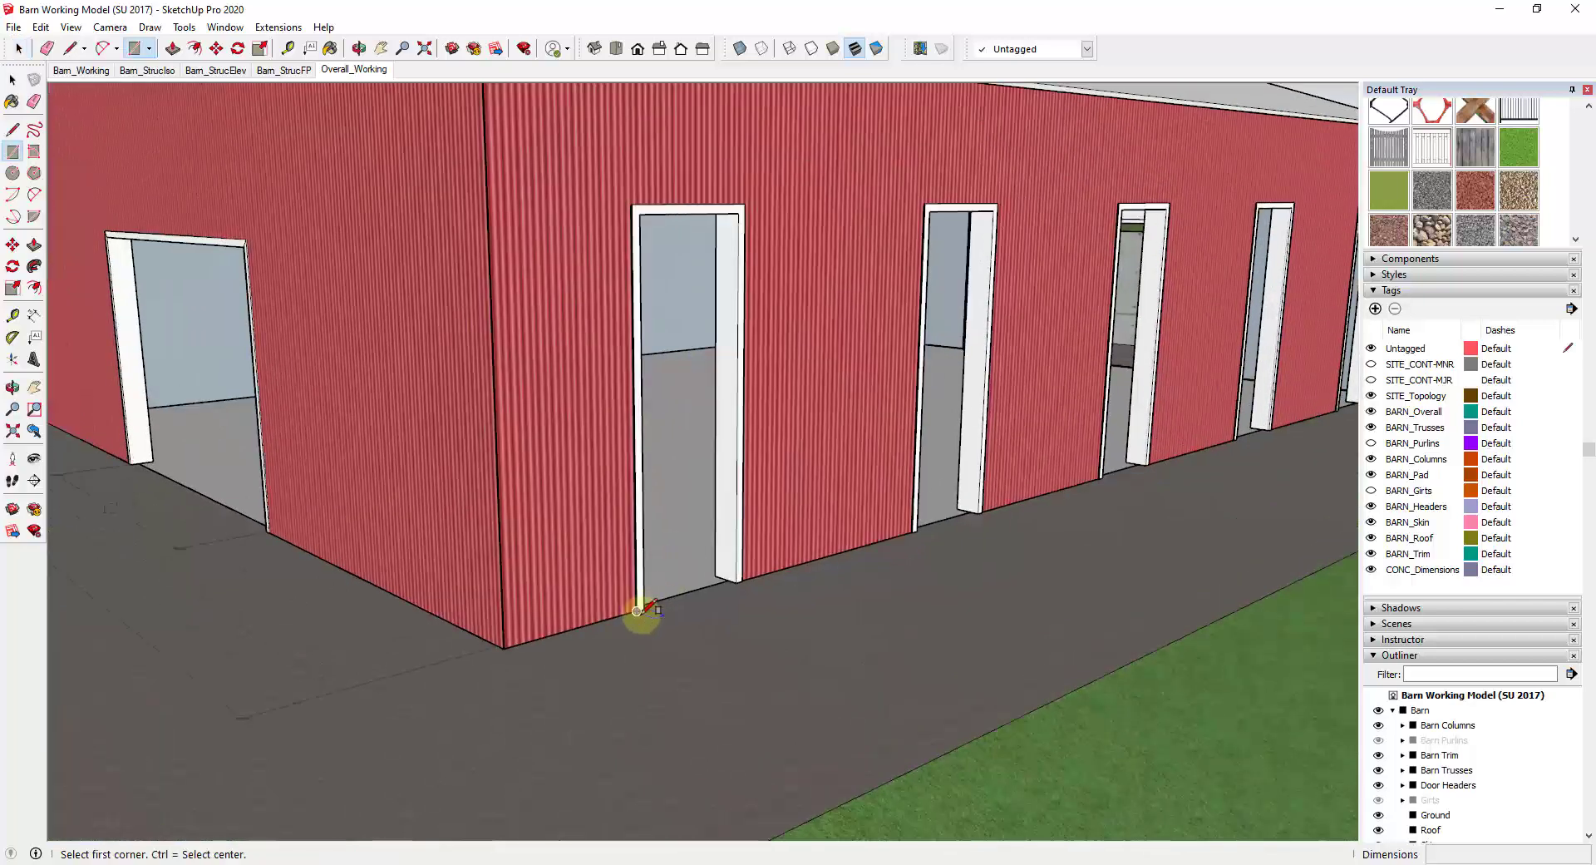
click(637, 610)
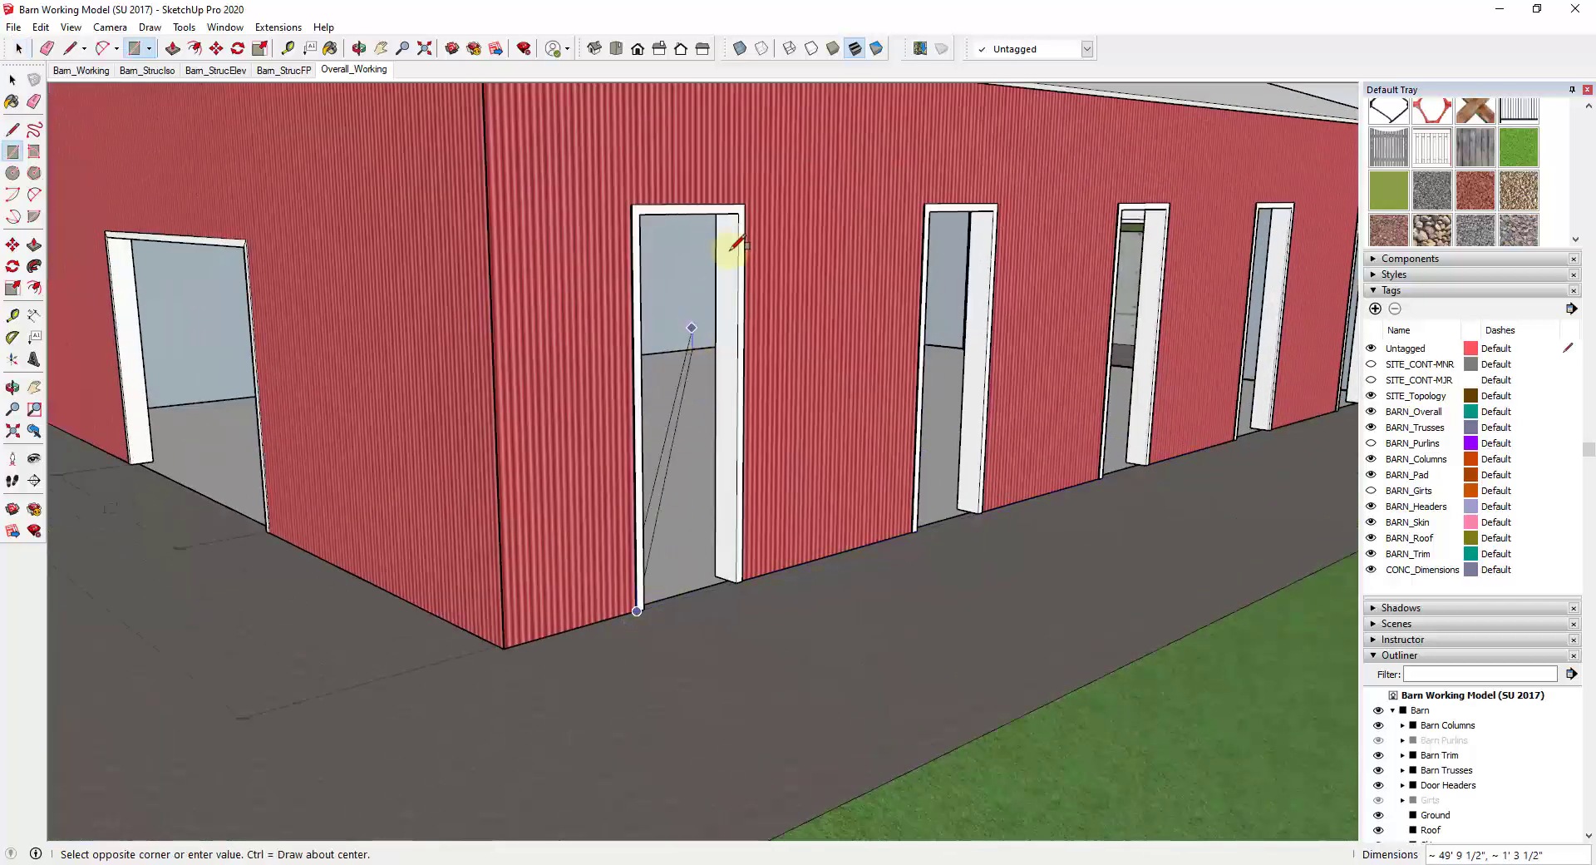
click(745, 204)
key(space)
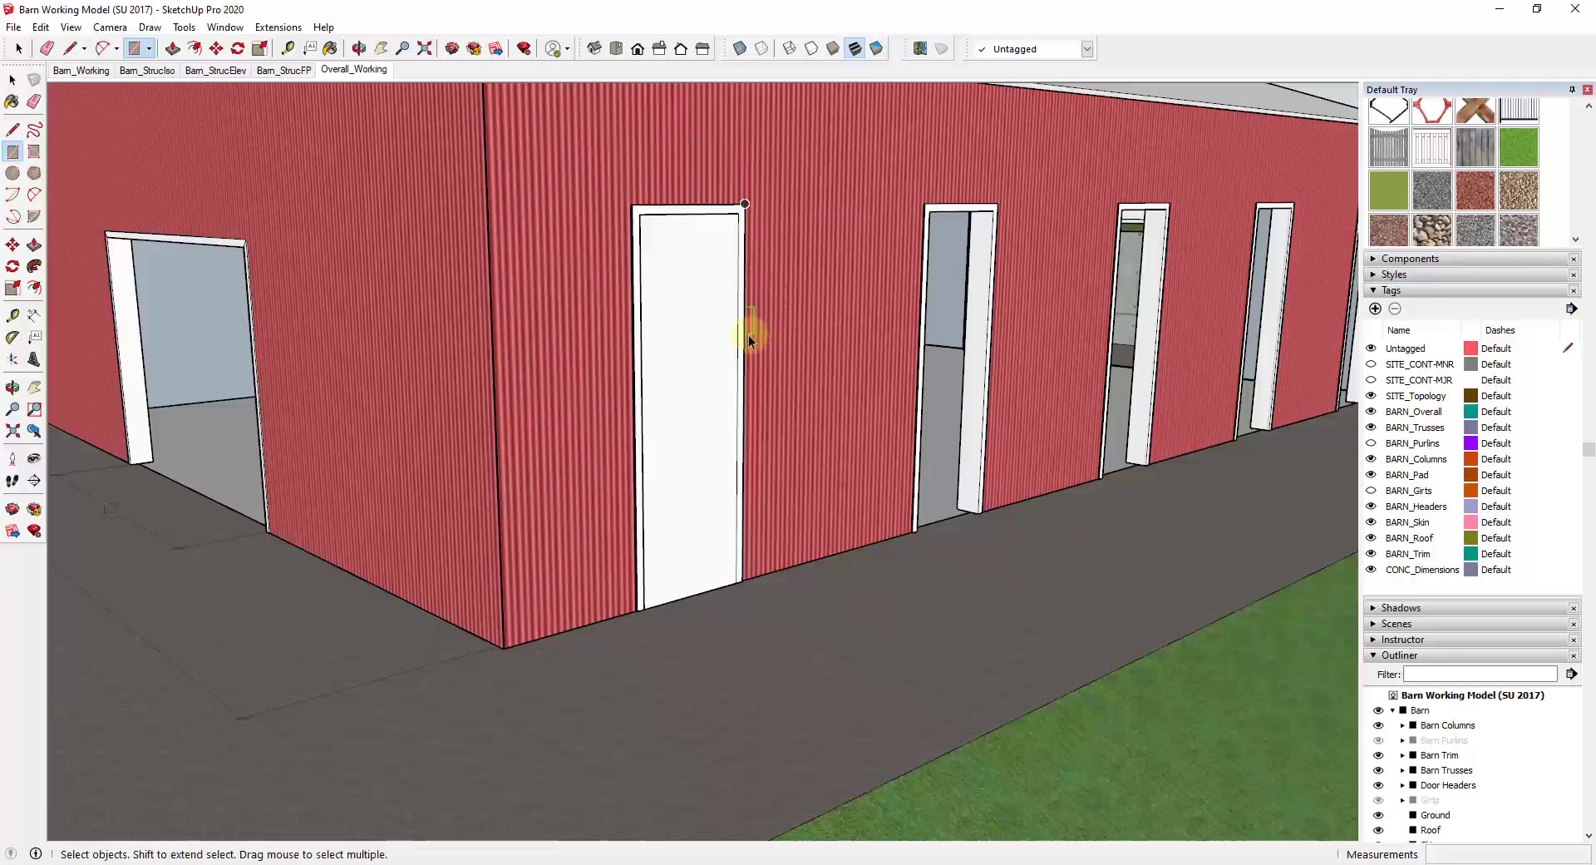
Push/Pull the rectangle in the first door opening outward by 1 1/2".
scroll(706, 339, up, 3)
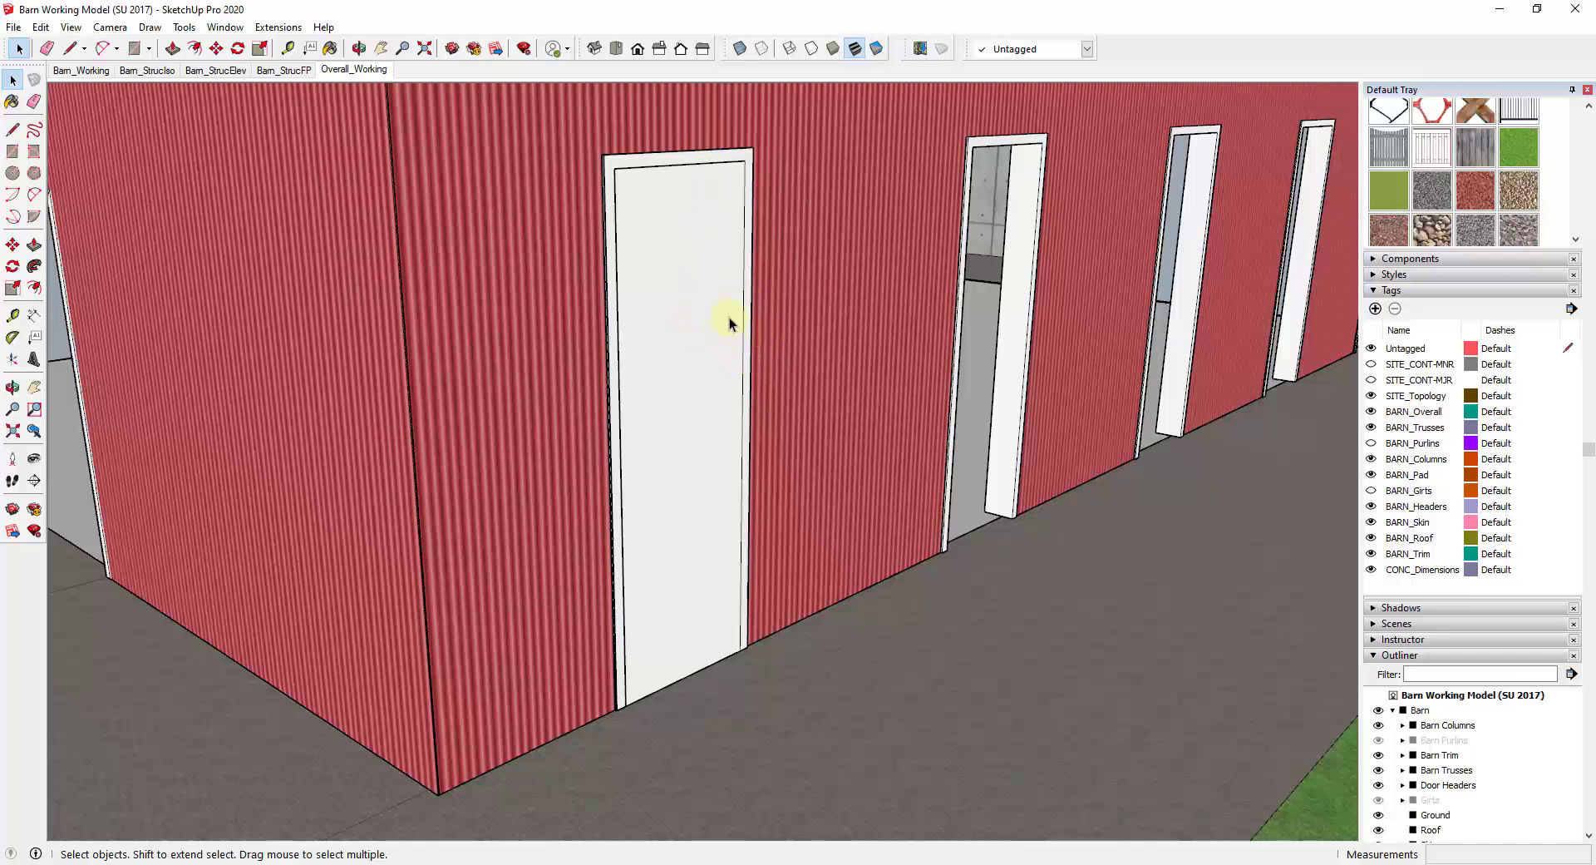
click(670, 221)
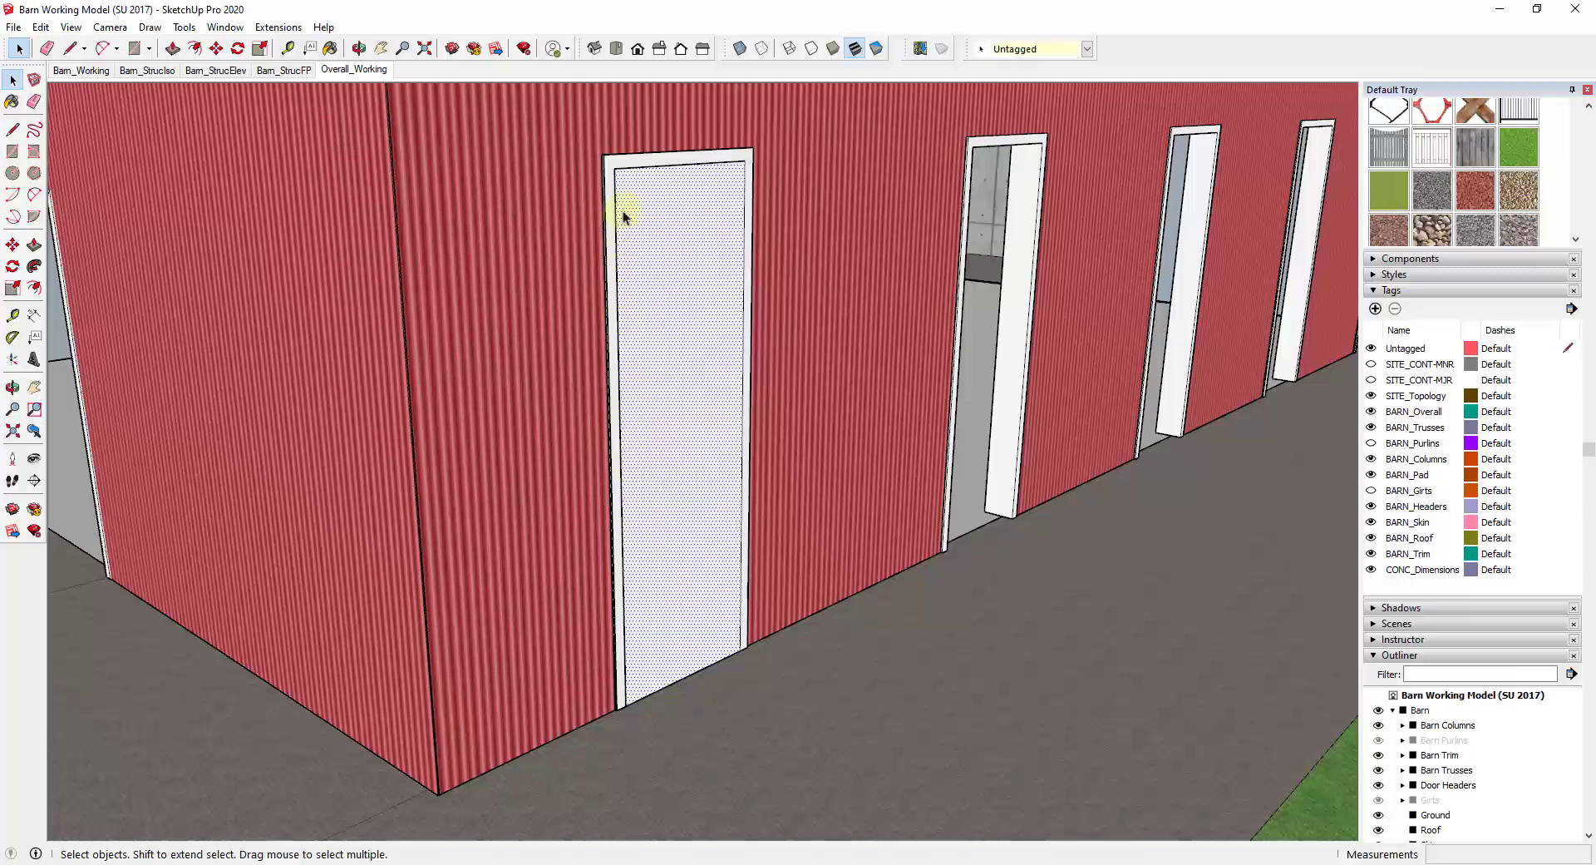
key(p)
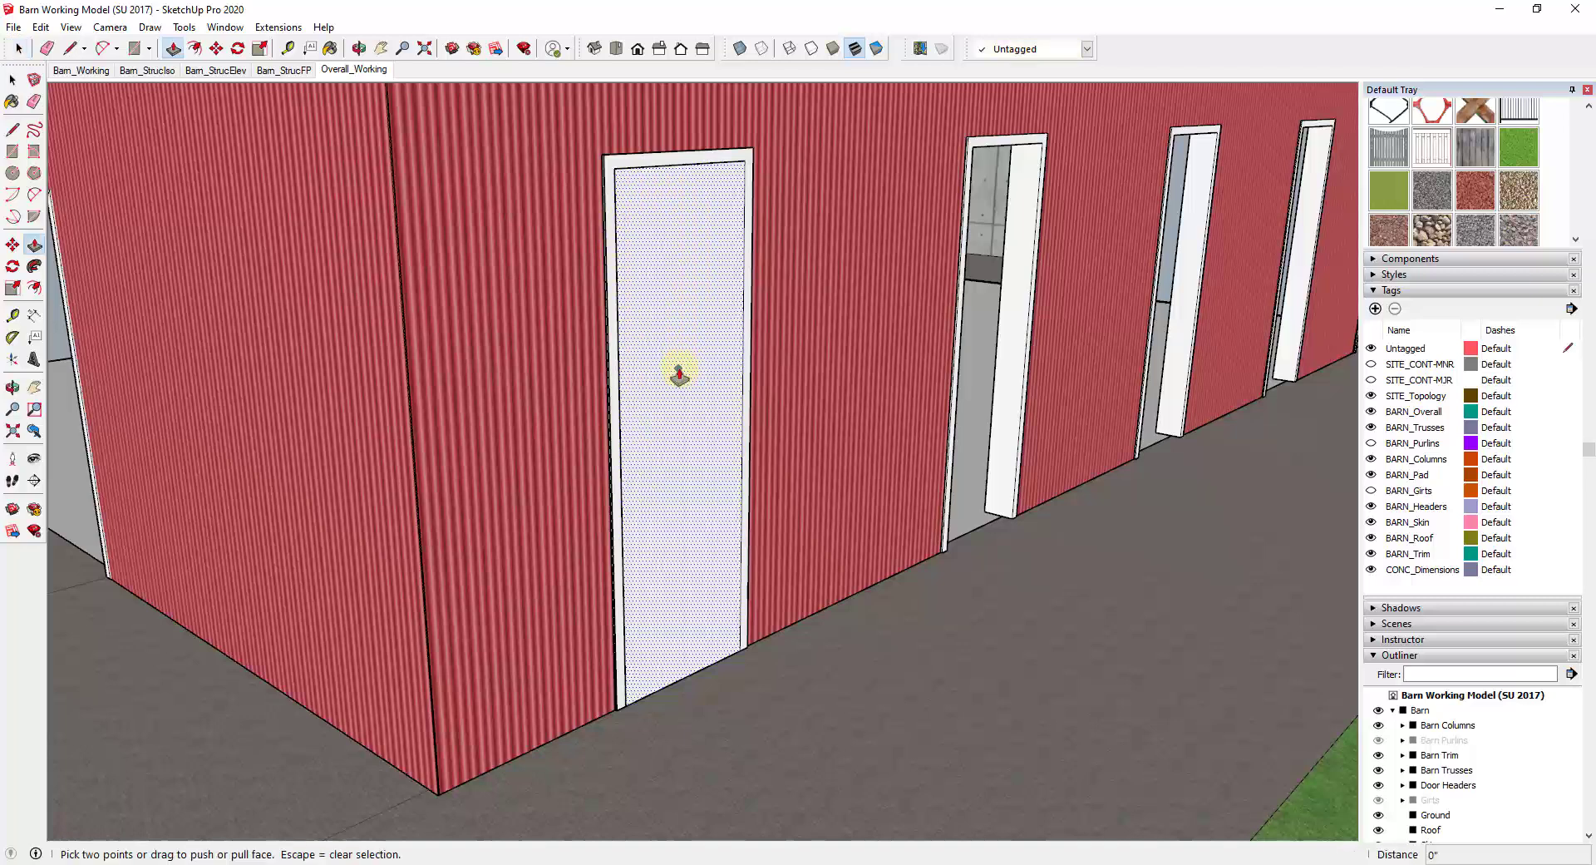
click(678, 371)
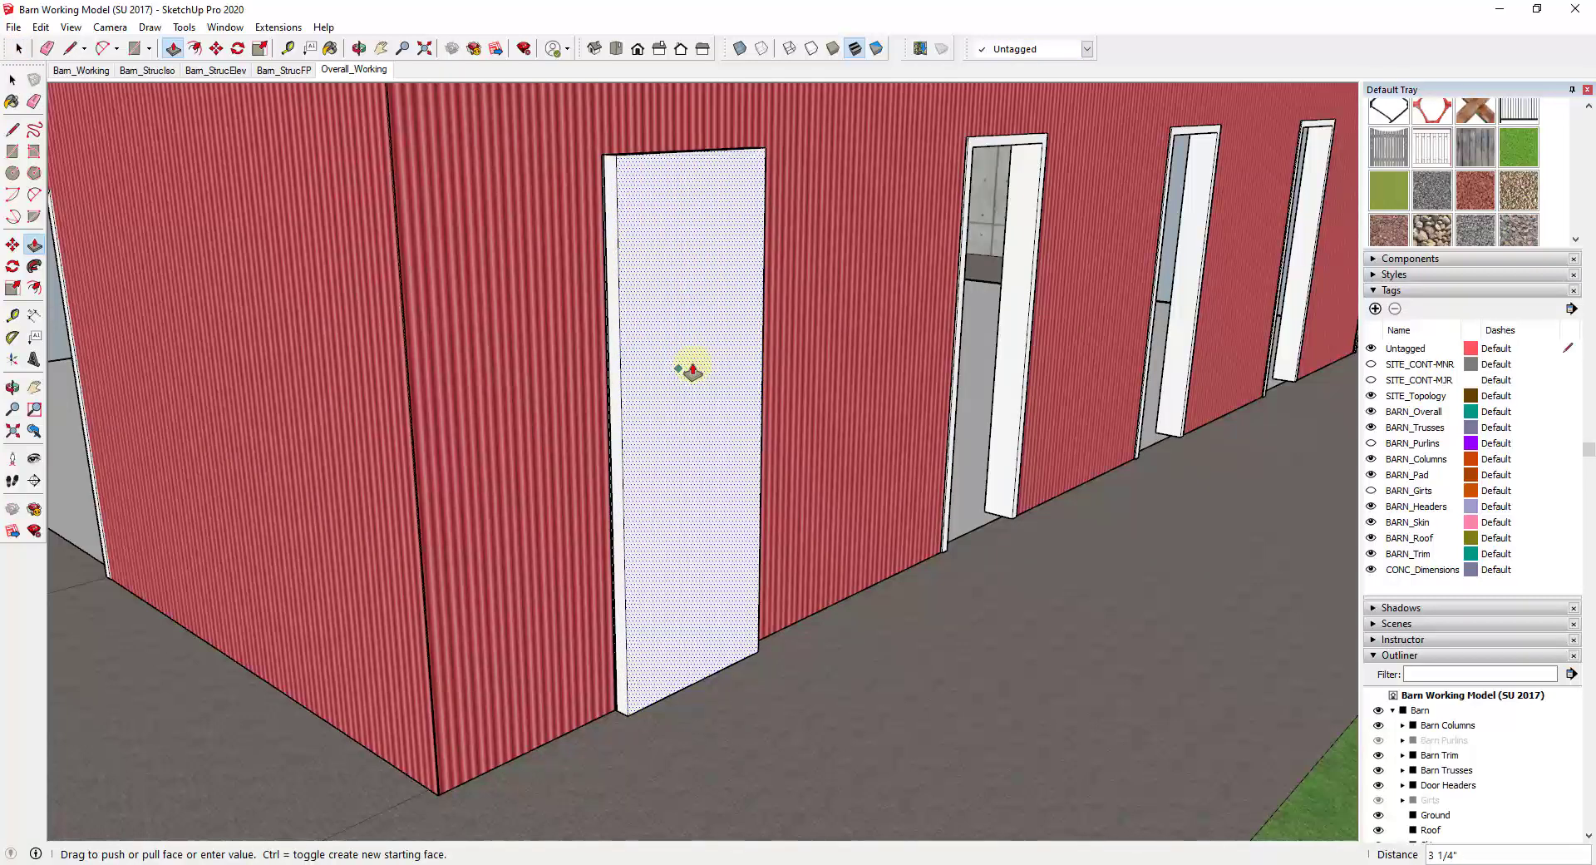
text(1 1/2)
key(Return)
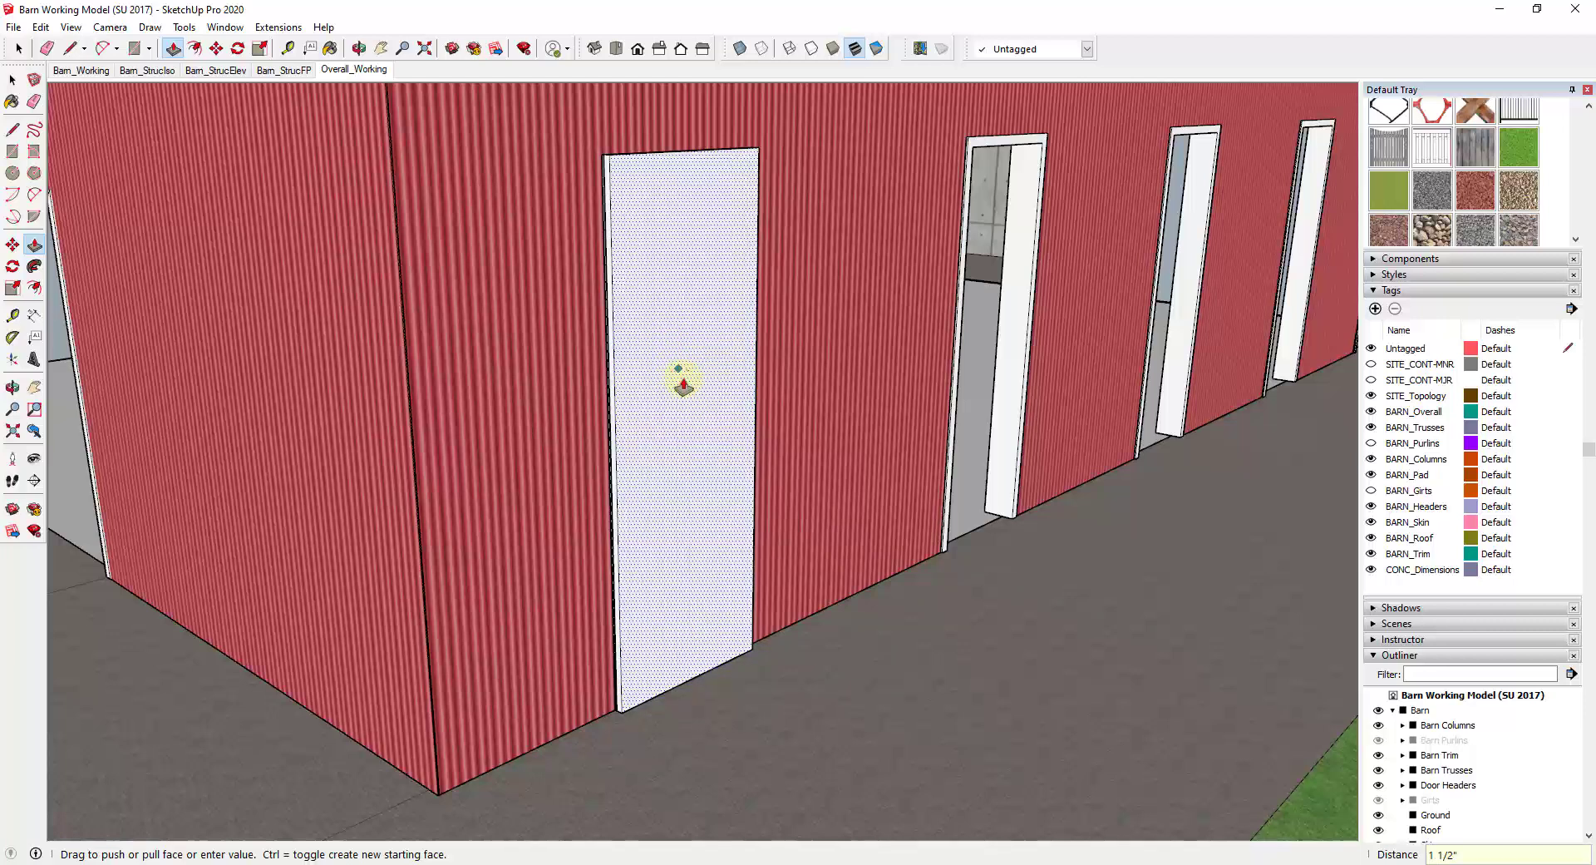
click(683, 384)
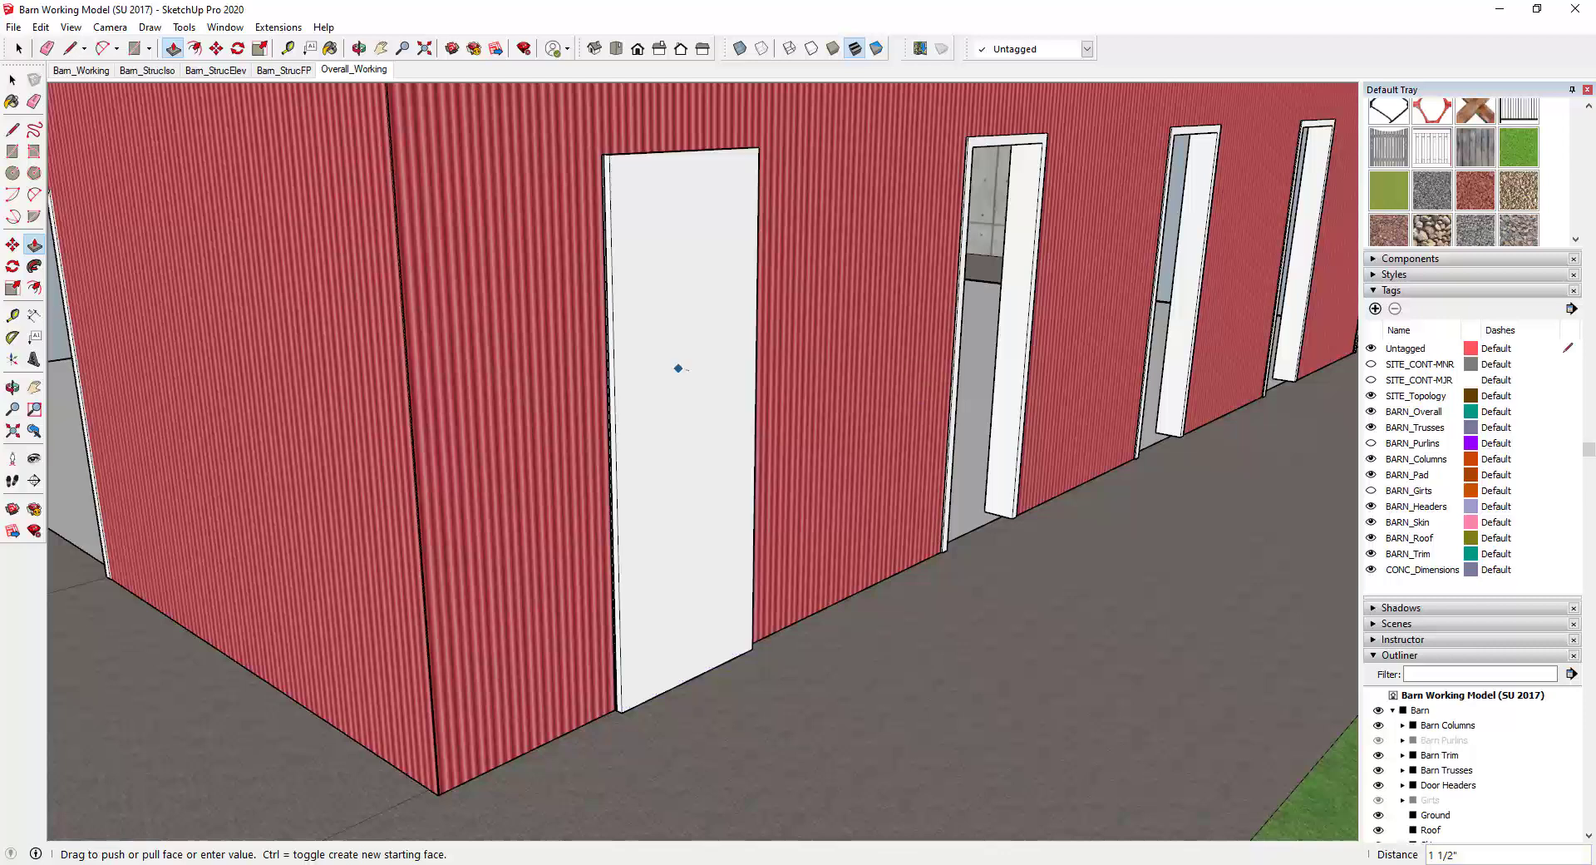
Pull the door slab's front face outward by another 5/8".
click(720, 451)
click(901, 435)
click(672, 428)
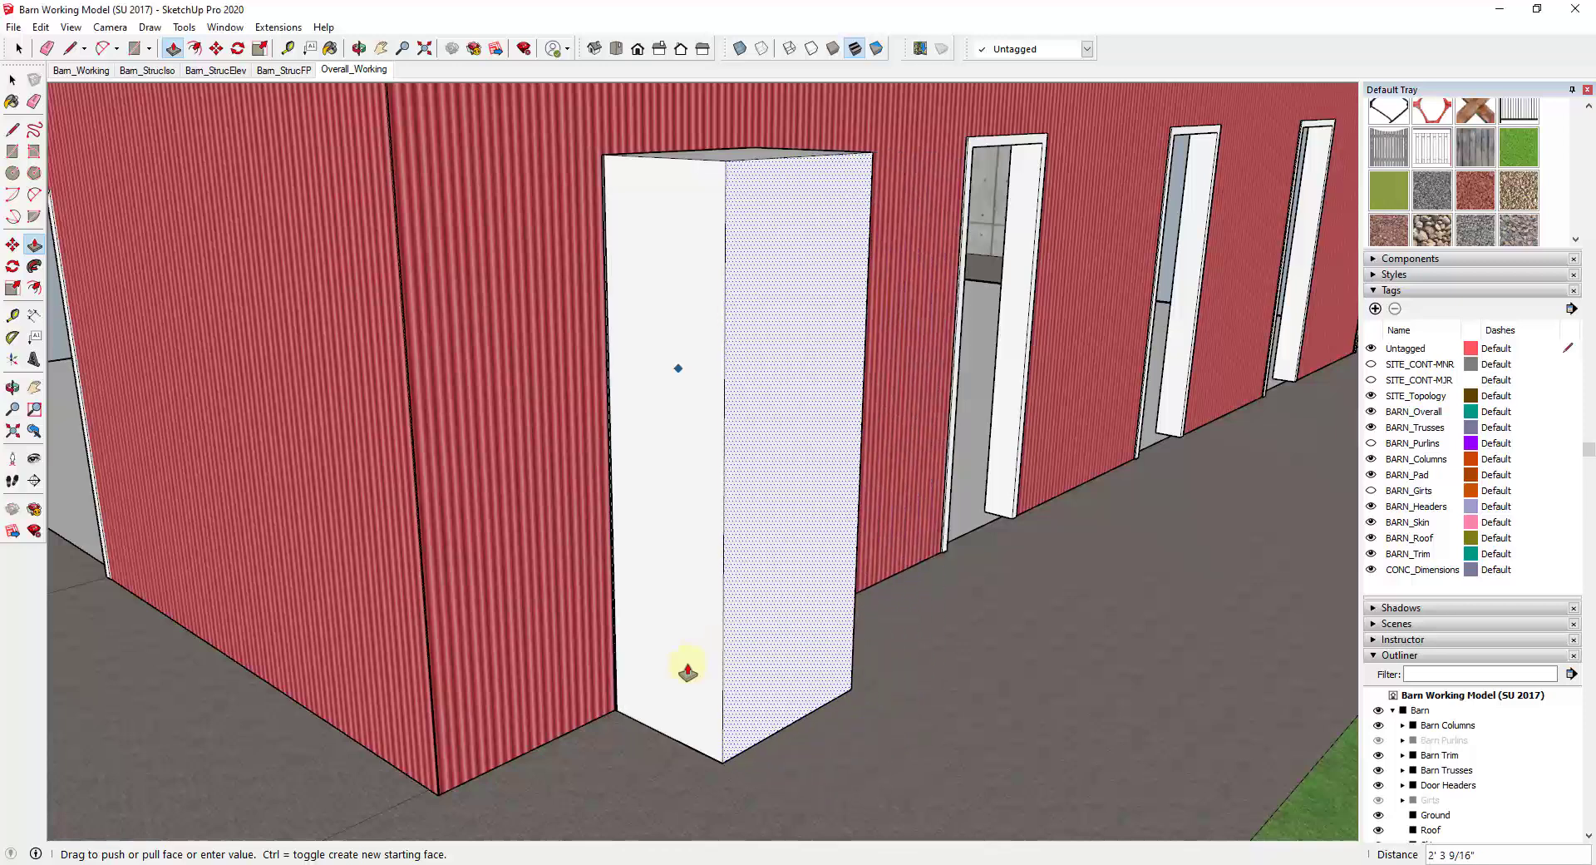
text(5/8)
key(Return)
key(space)
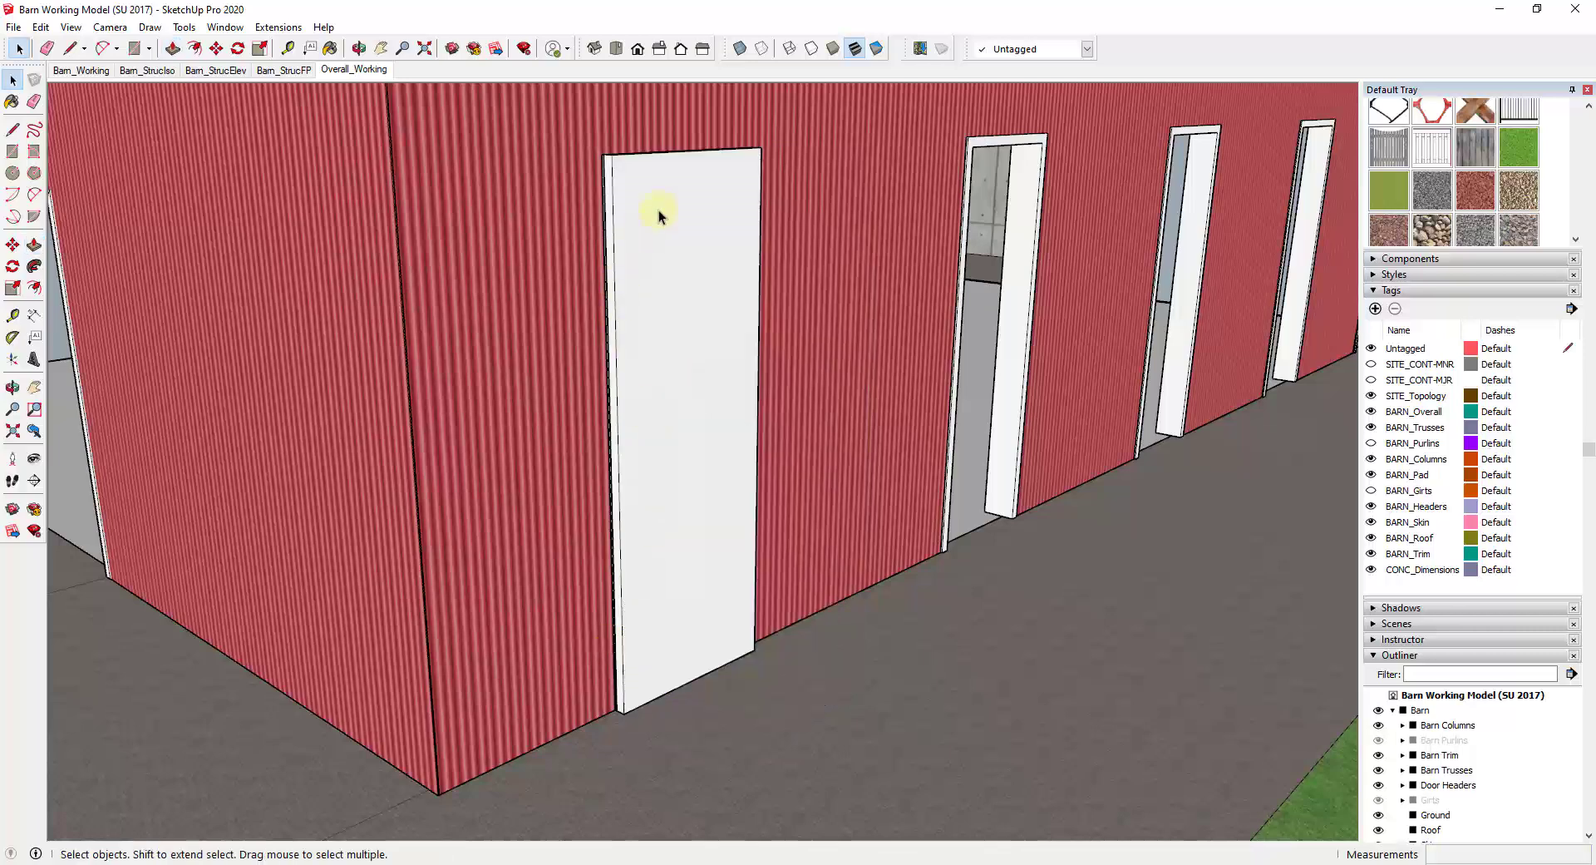
Select all connected faces and edges of the door slab and make them a group.
middle_drag(659, 214, 585, 253)
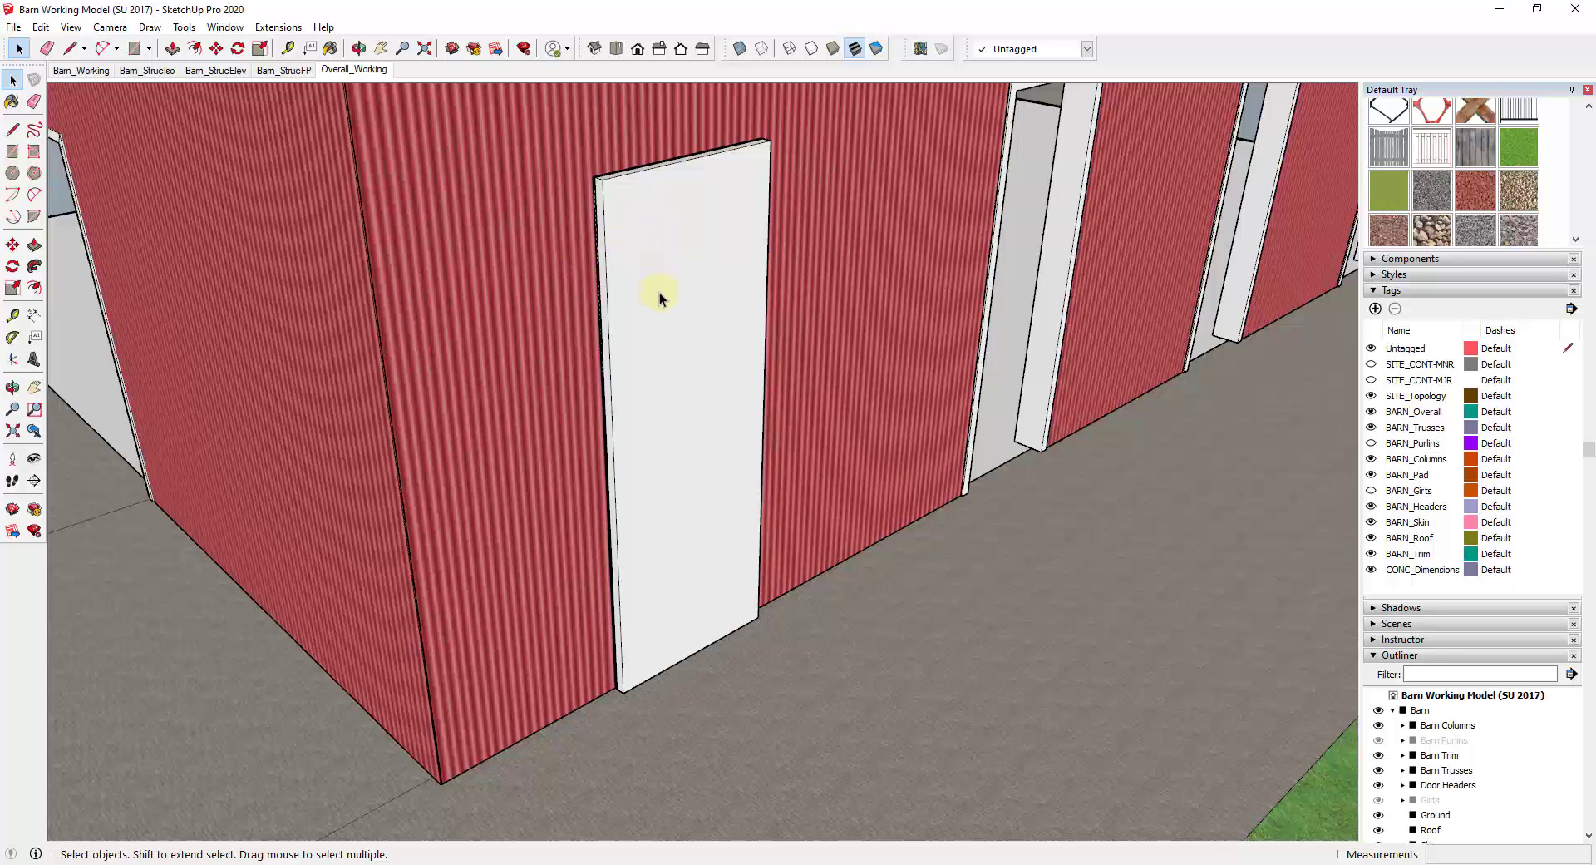
middle_drag(673, 277, 691, 202)
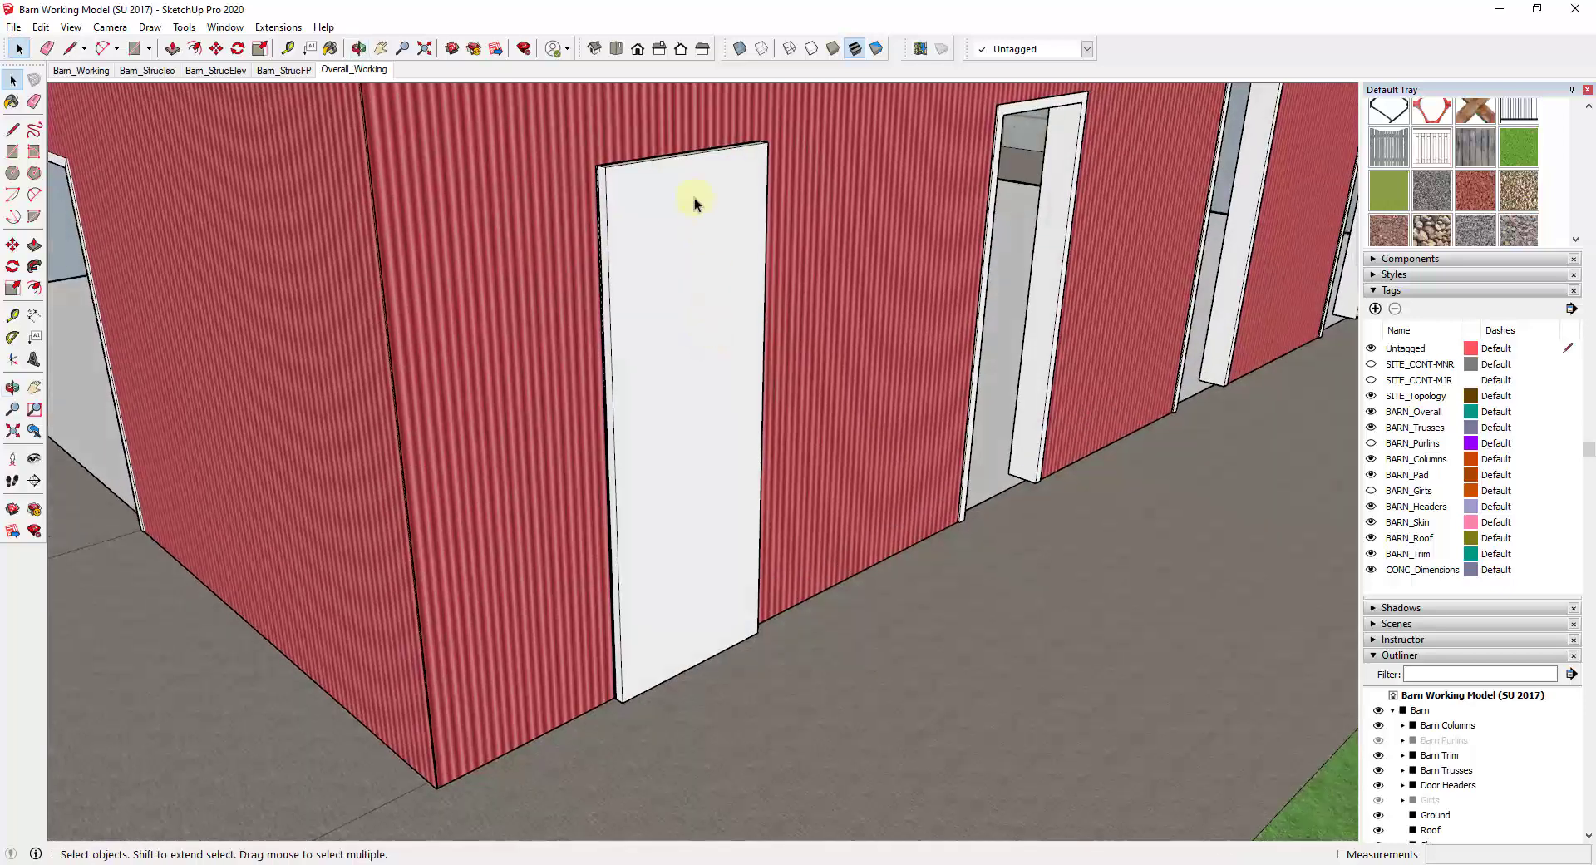
middle_drag(677, 322, 691, 371)
click(696, 372)
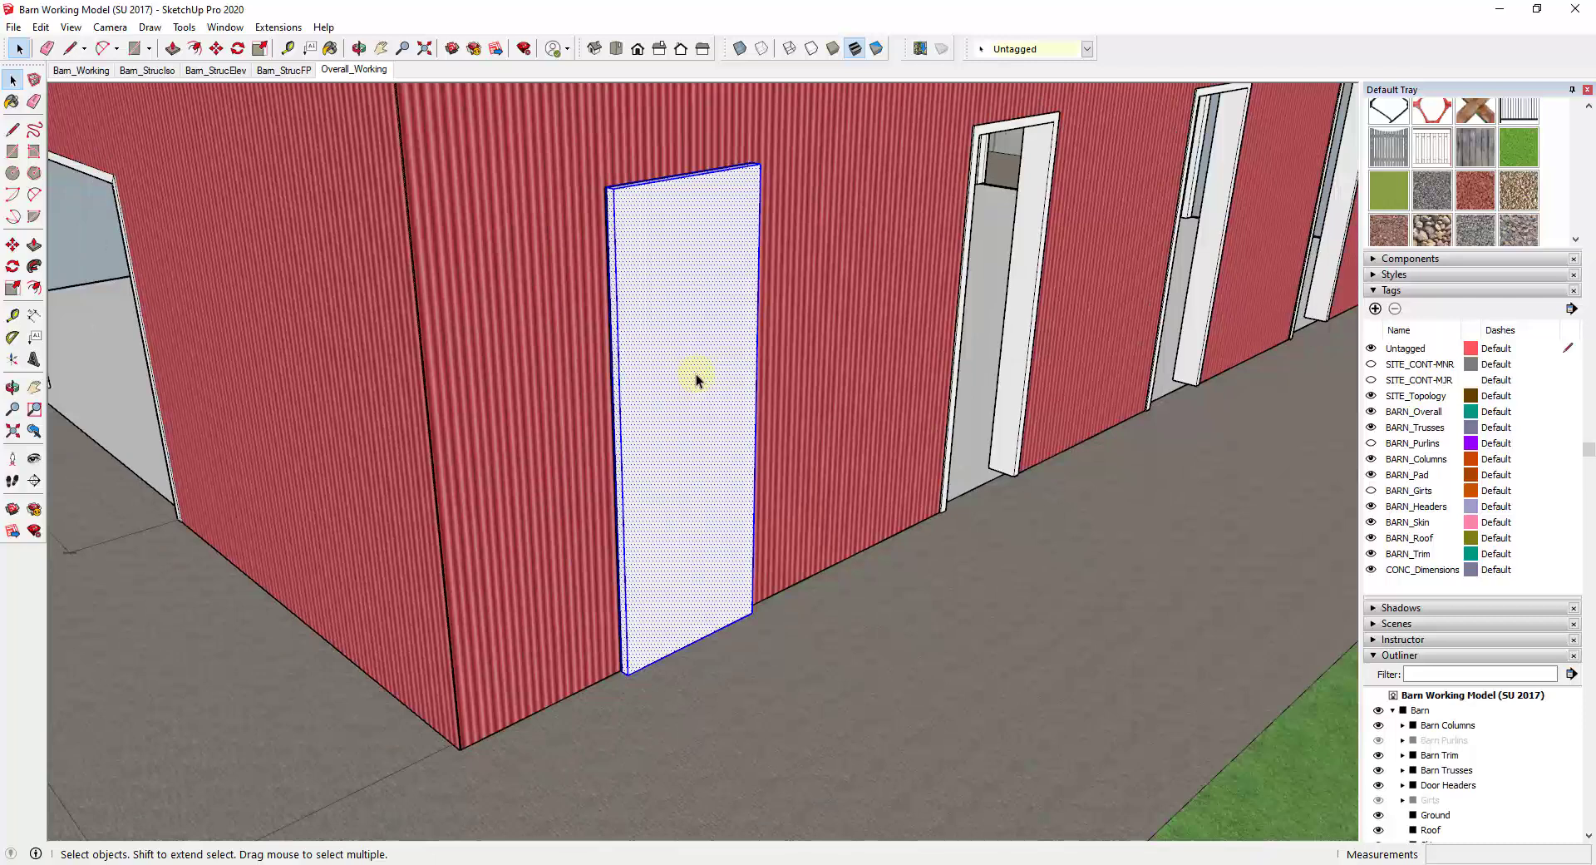
right_click(700, 391)
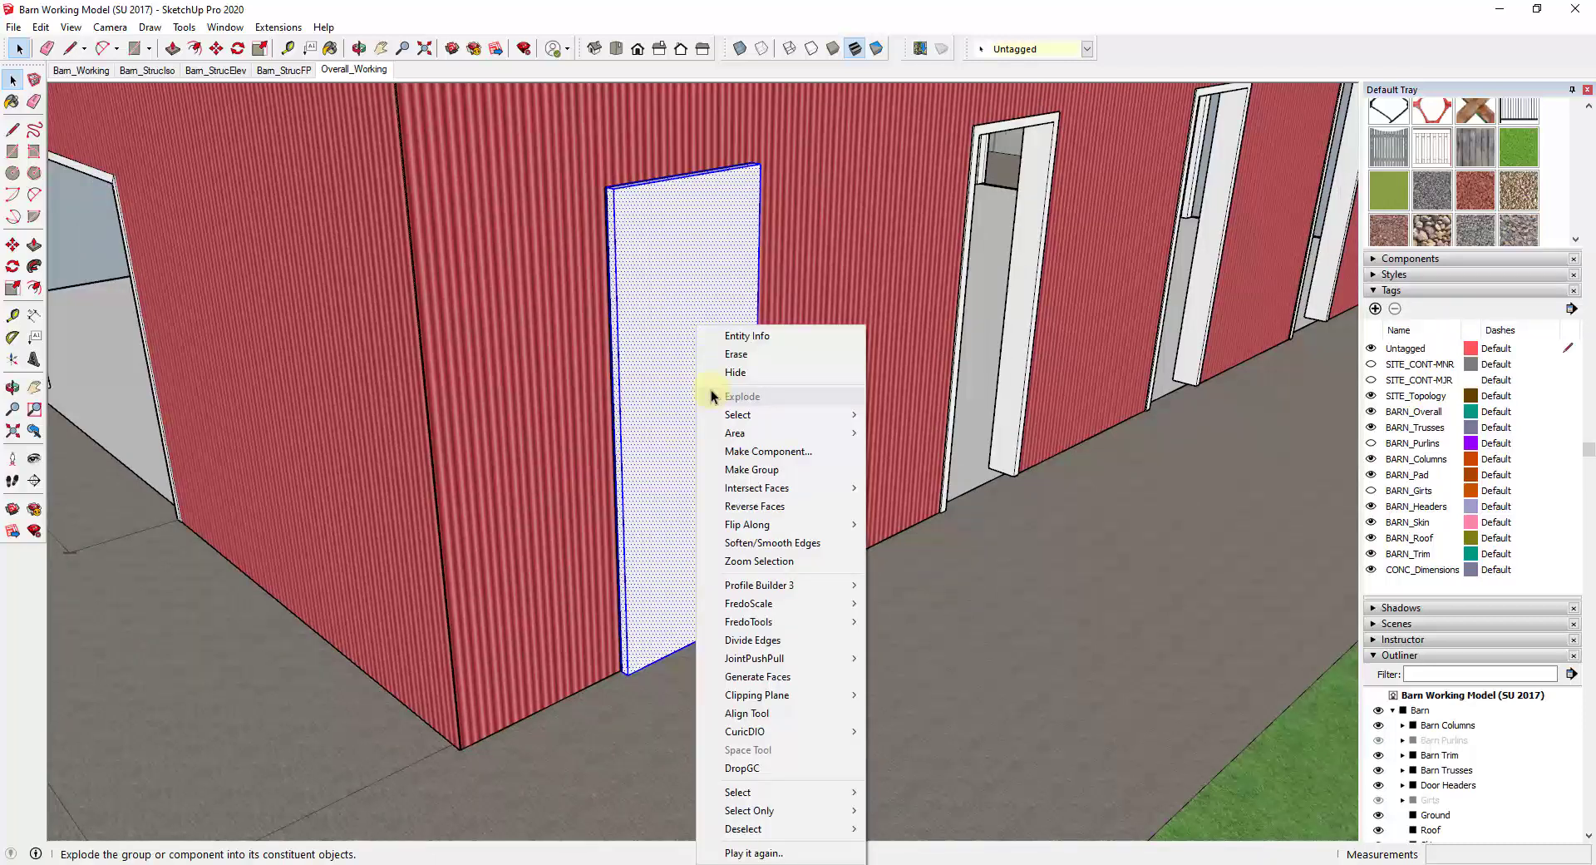
click(765, 470)
Switch to the Barn_Working scene and bring the grouped door into close view.
scroll(694, 428, down, 6)
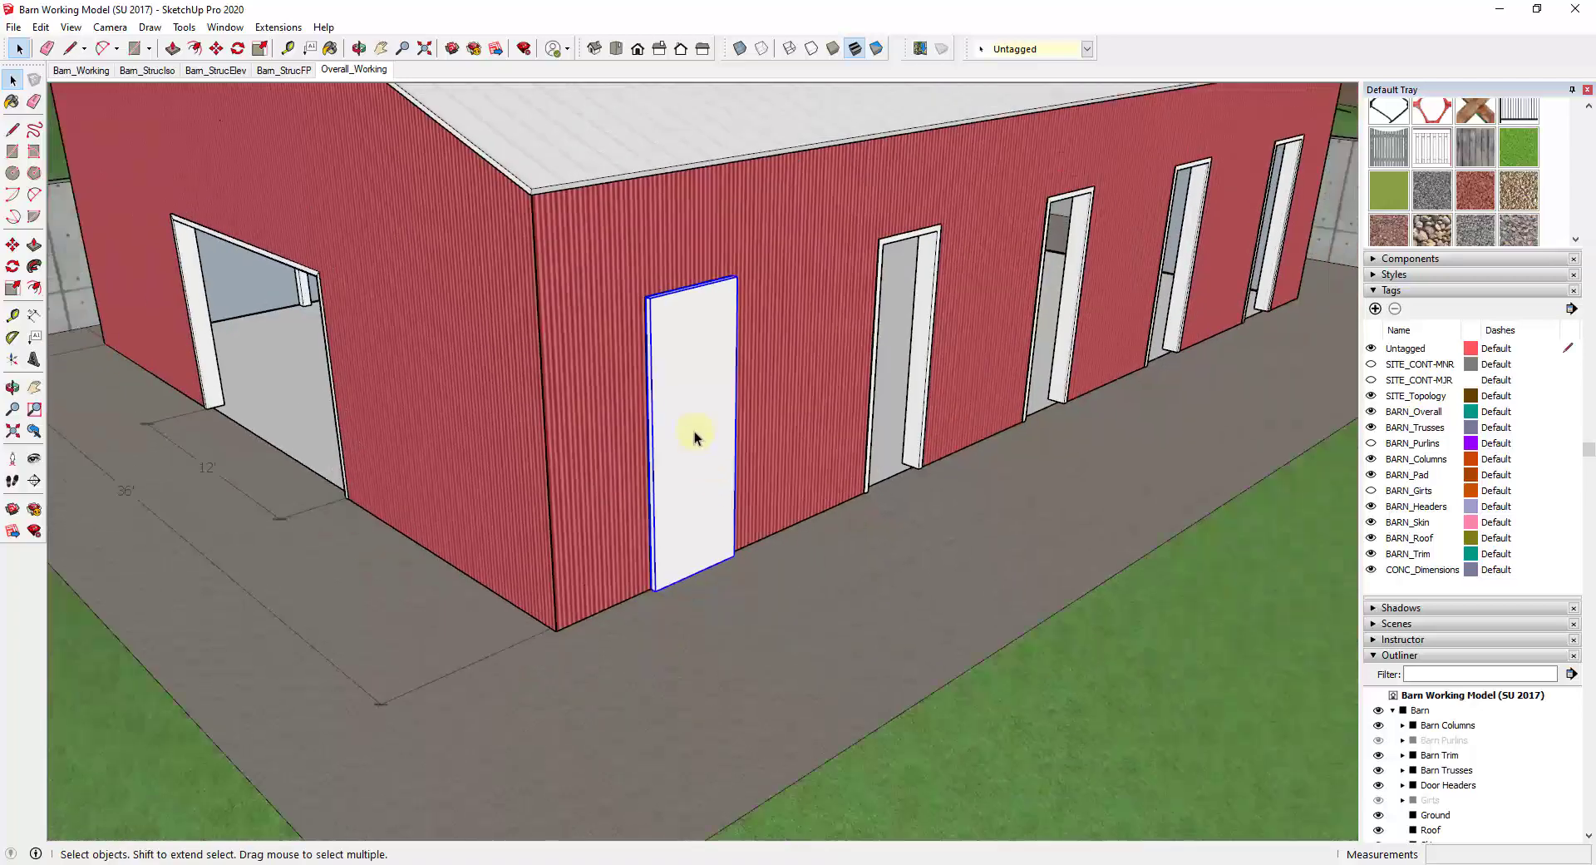
middle_drag(680, 419, 125, 100)
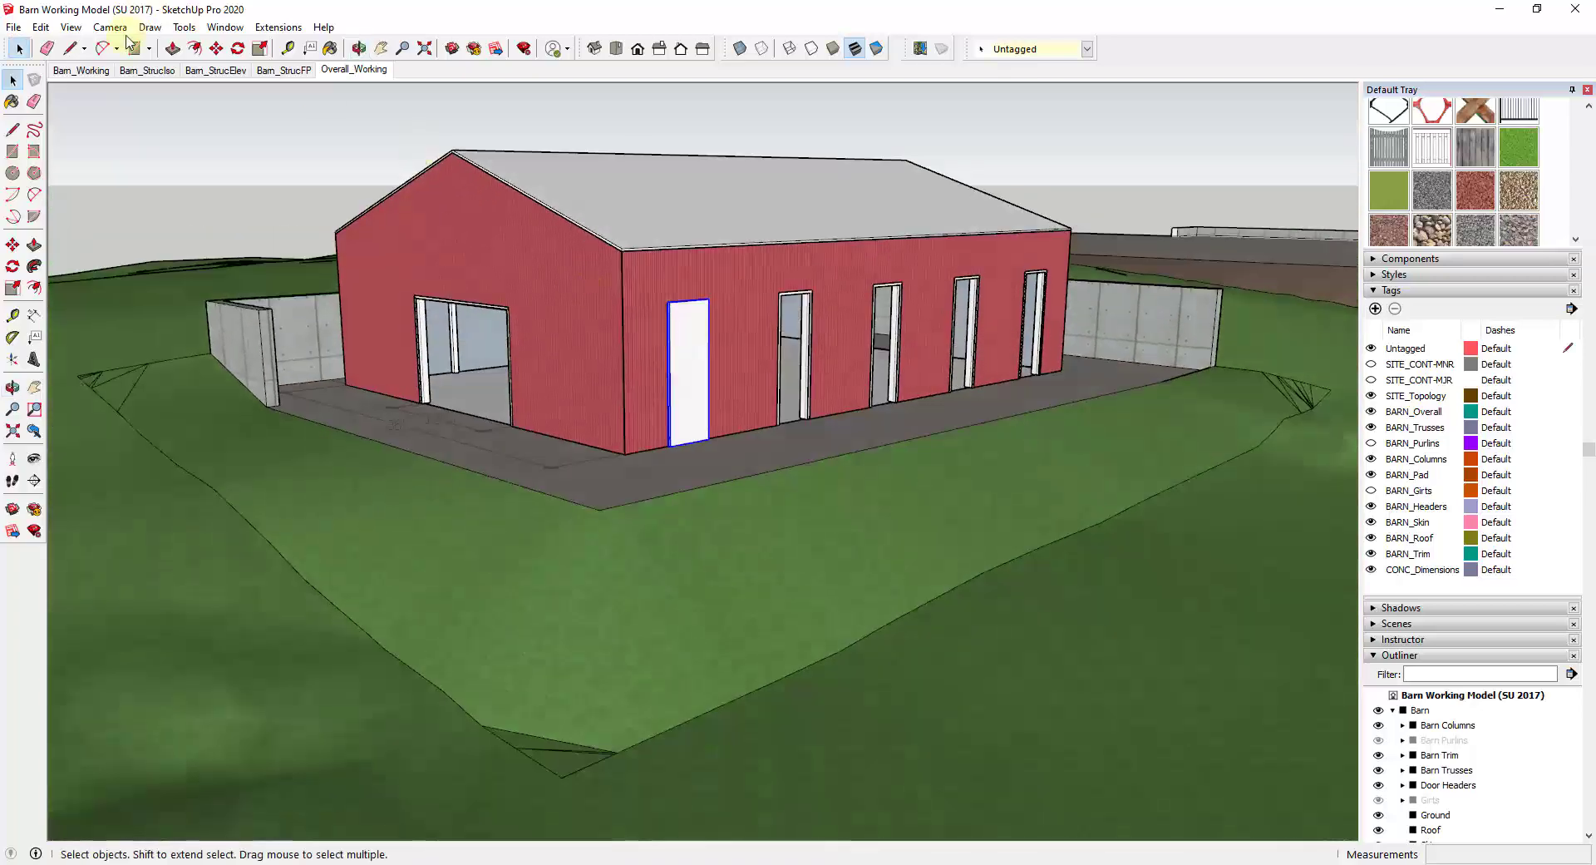
click(77, 71)
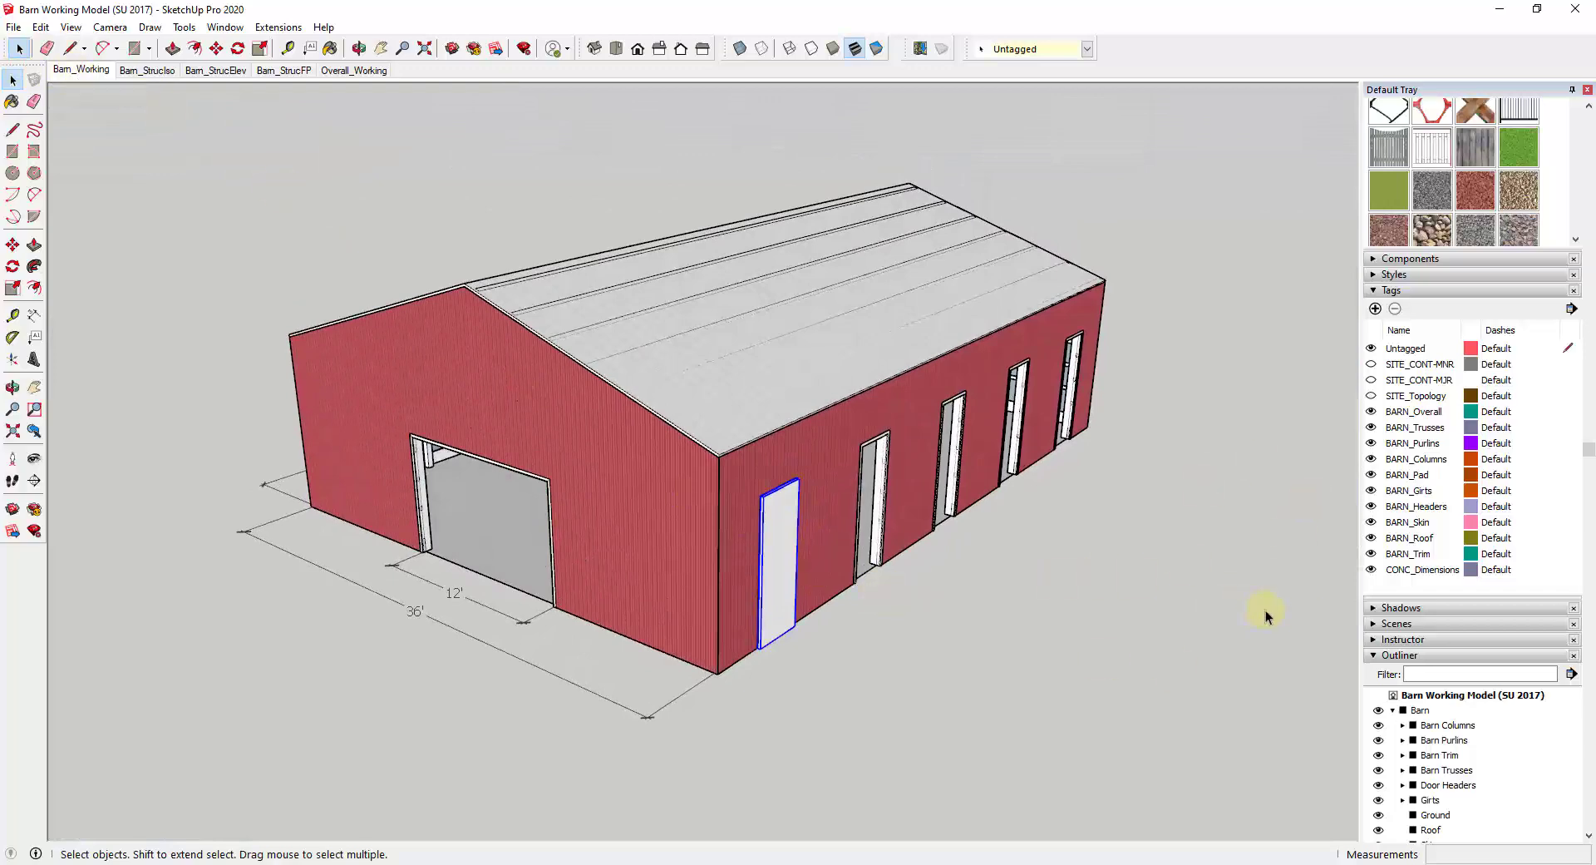
scroll(956, 569, up, 5)
middle_drag(919, 563, 726, 445)
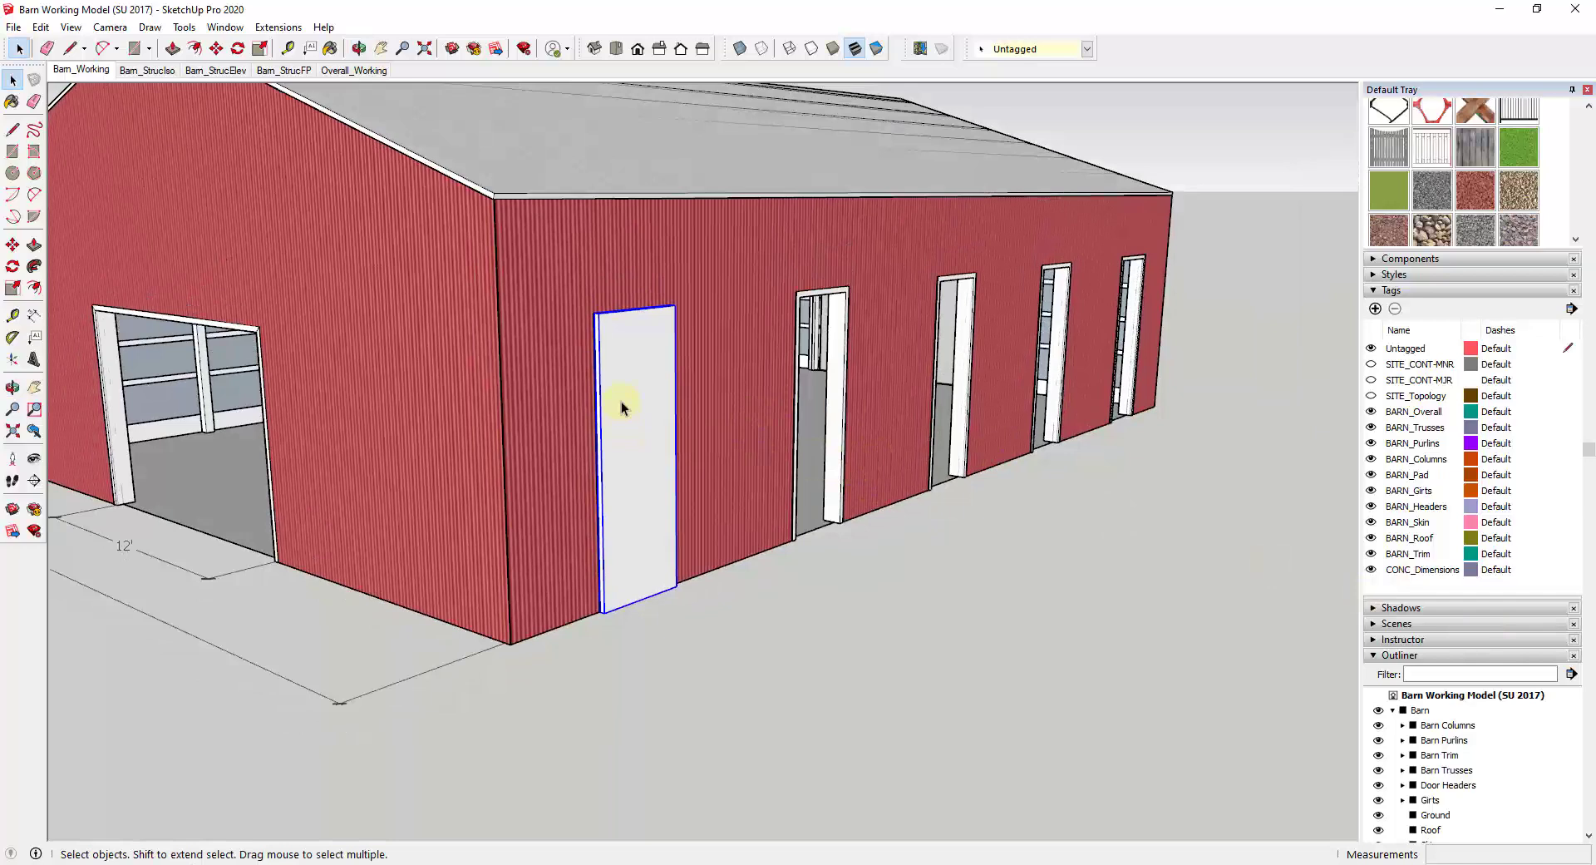
Rename the door group in the Outliner as "Barn Door - 3'4"W x 7'0"H".
scroll(1497, 748, down, 3)
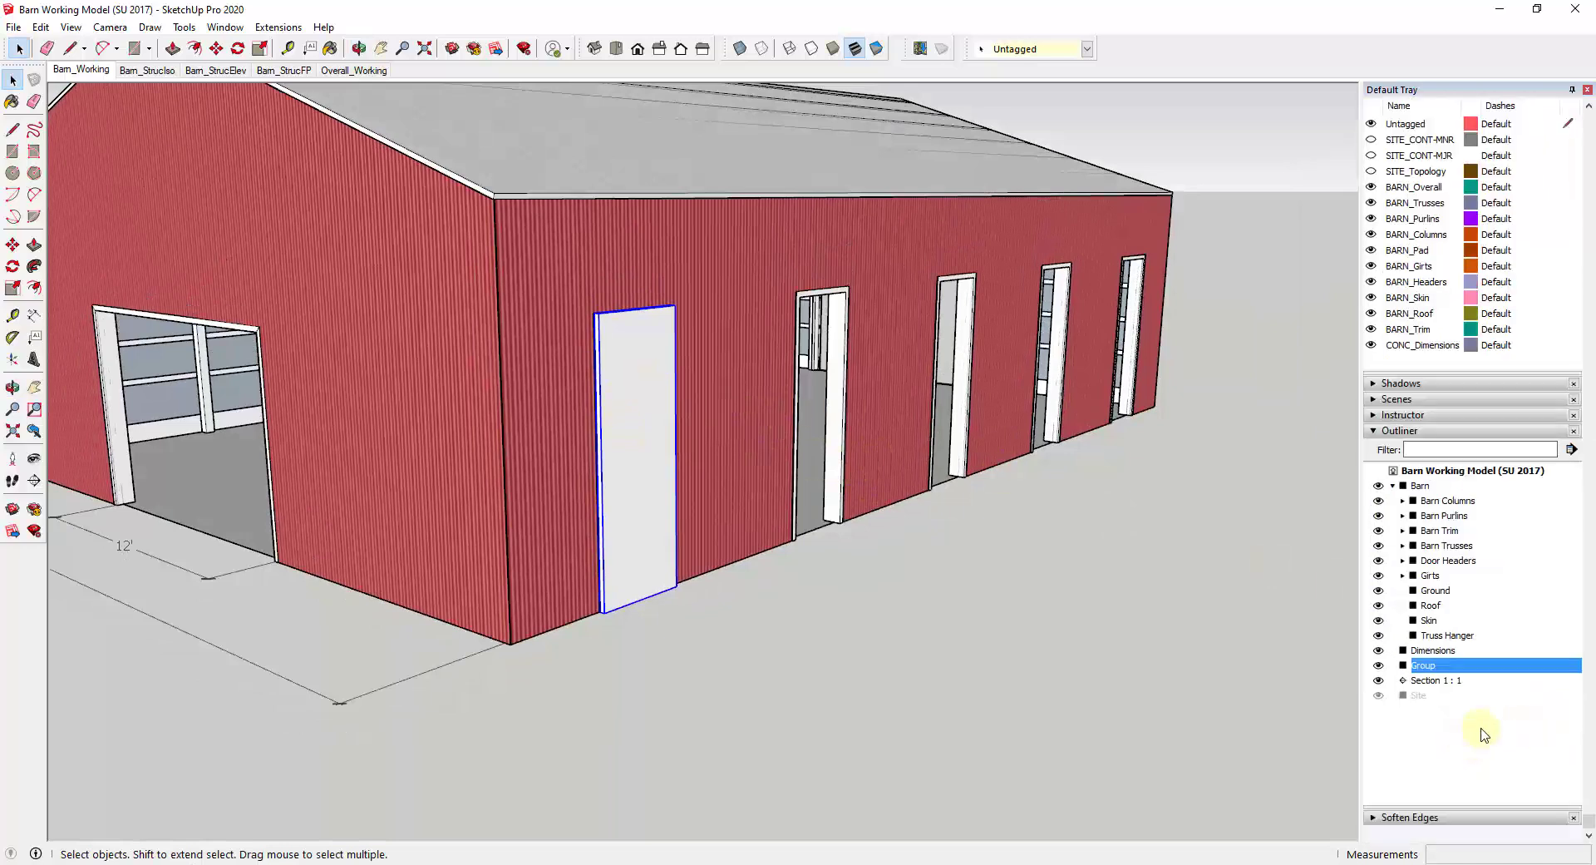
right_click(1434, 667)
click(1465, 649)
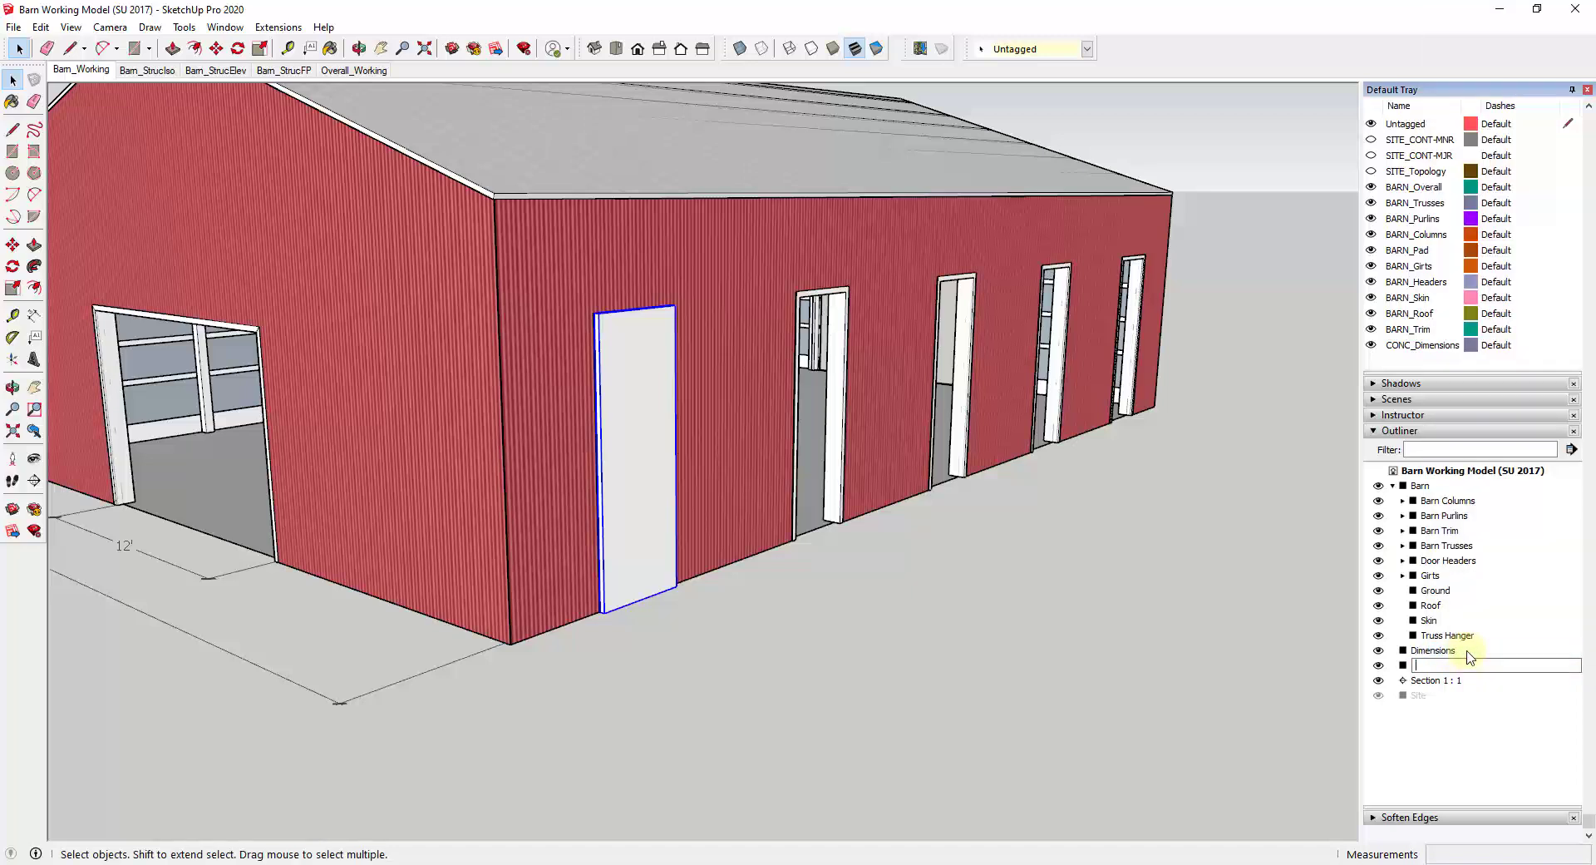
text(Barn Door - 3' W x 7'0"H)
key(Return)
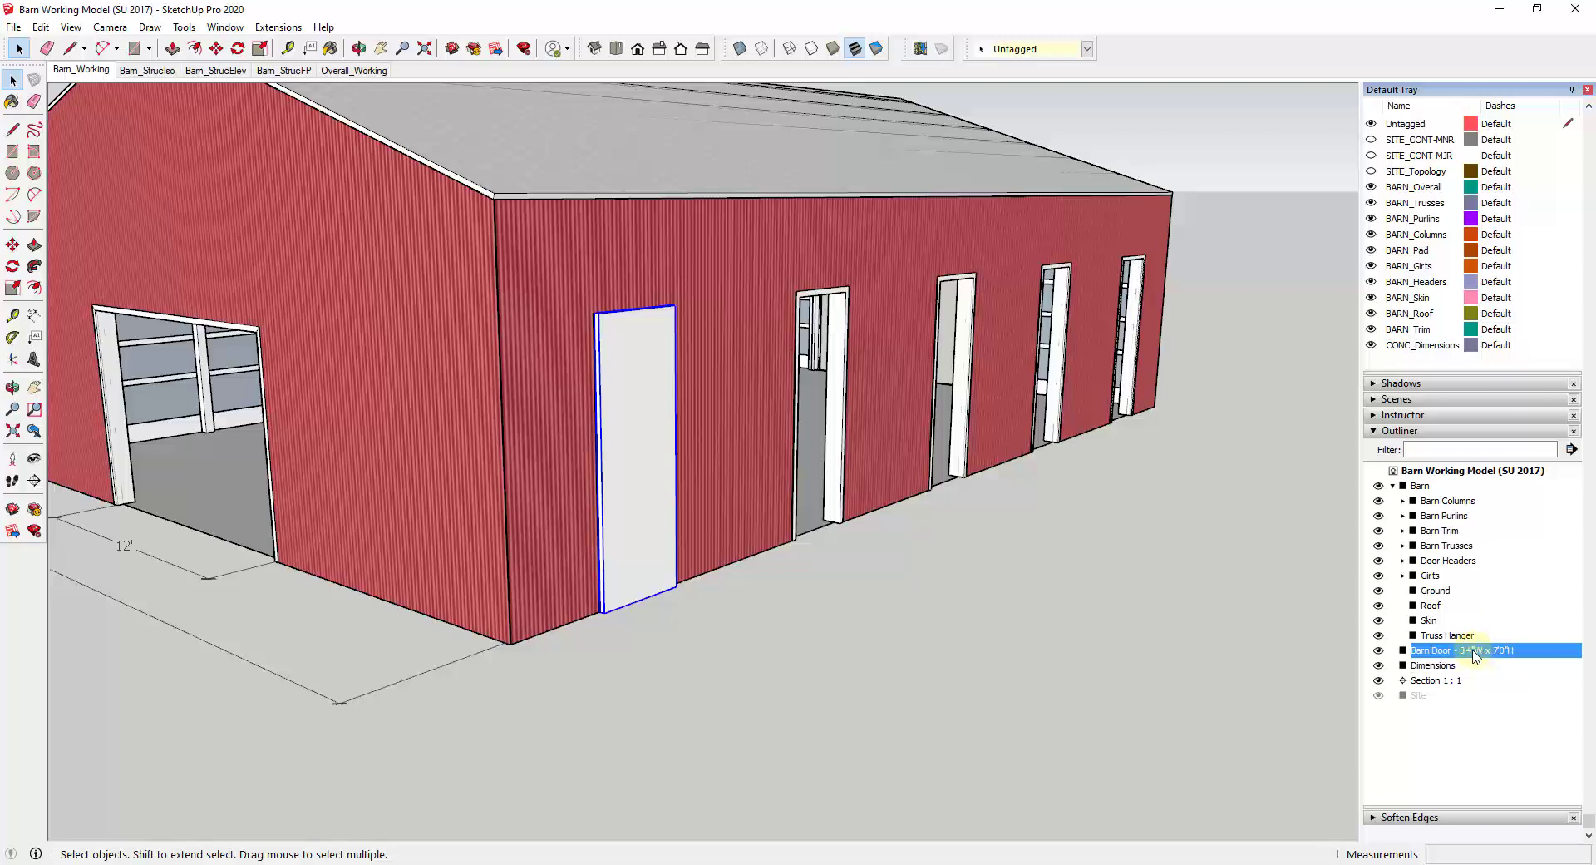
Convert the renamed door group into a component, keeping its name as the definition and leaving Glue to at None.
right_click(1473, 654)
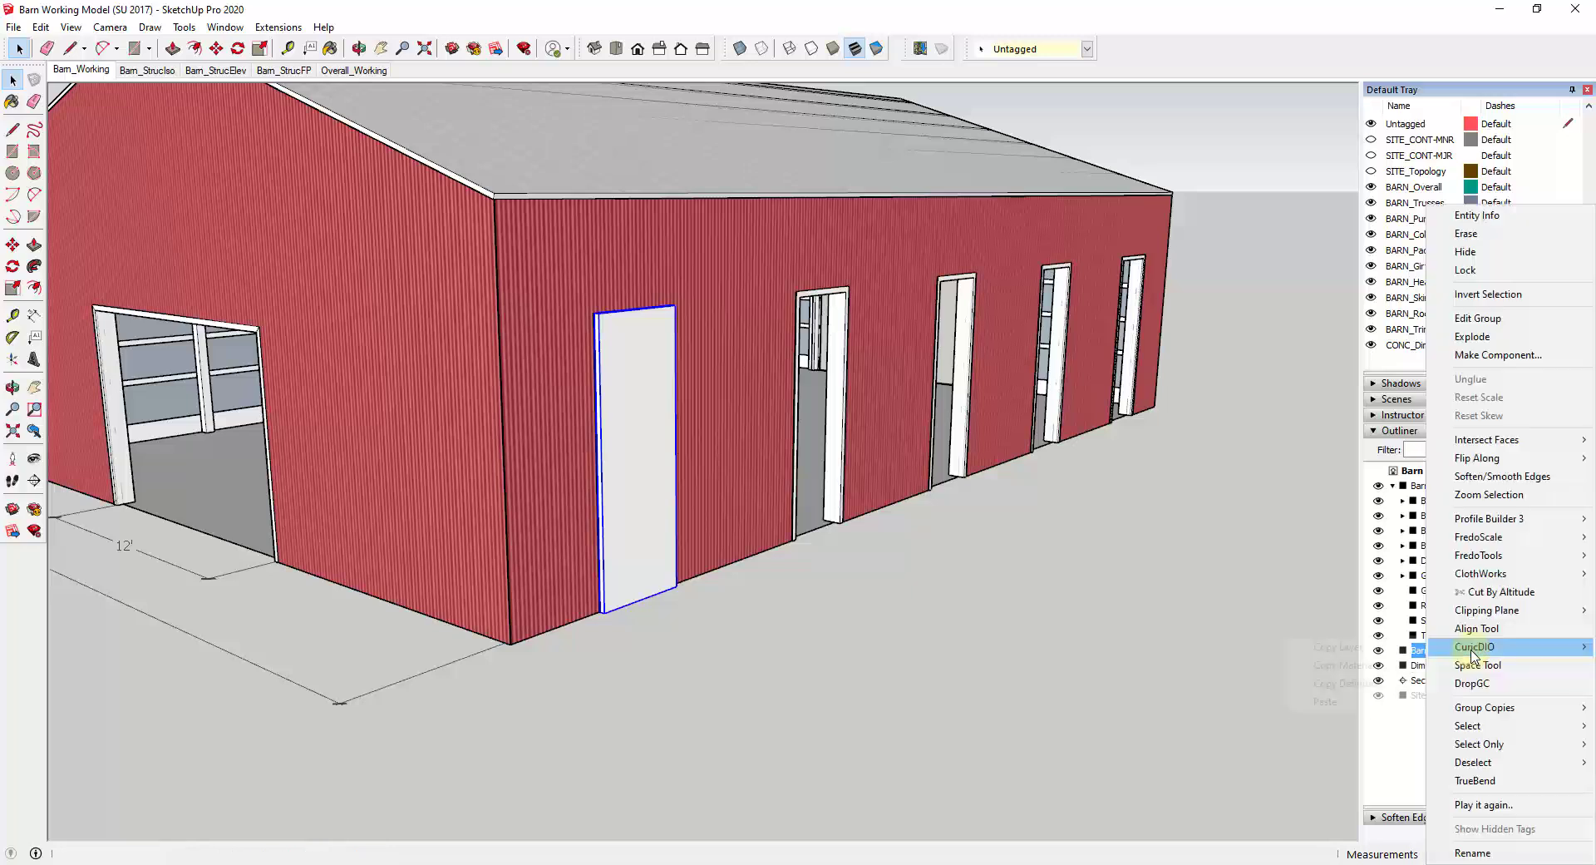
click(1492, 356)
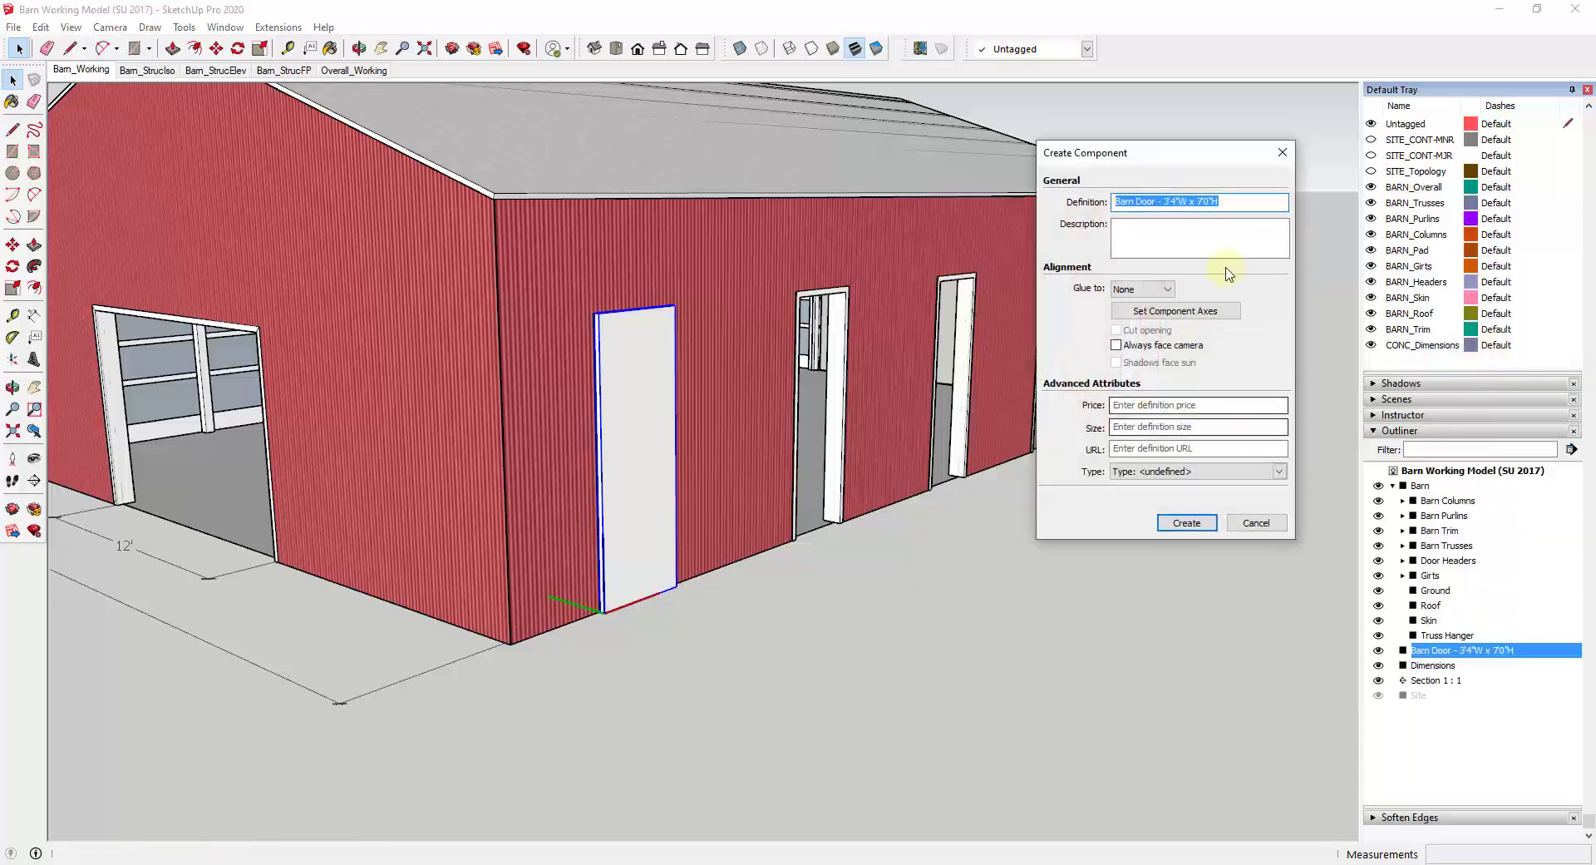
click(1185, 522)
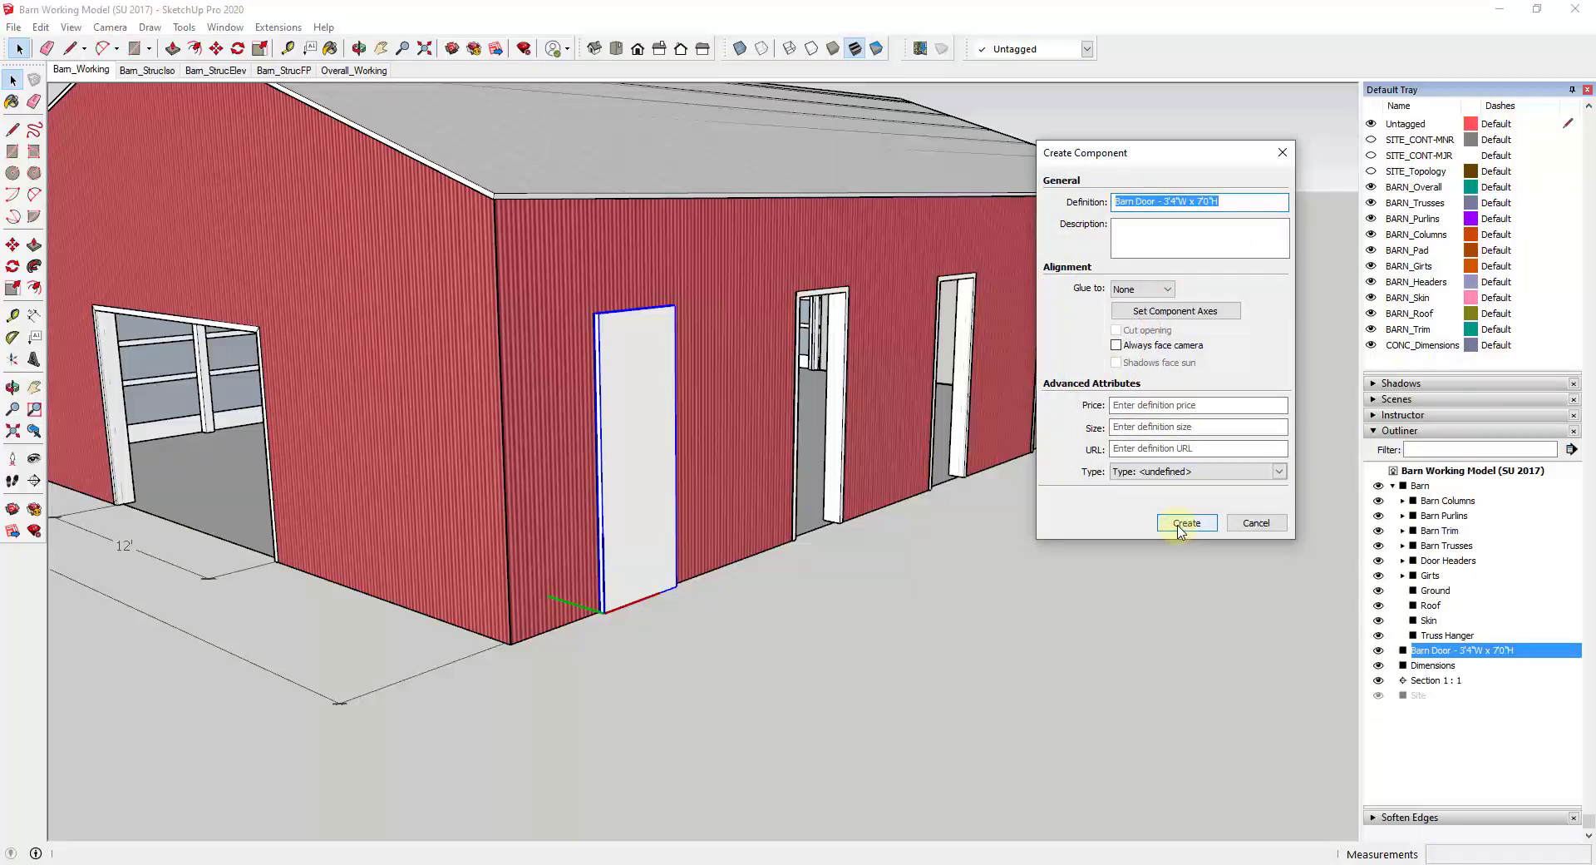
Finish creating the door component, nest it inside the Barn group in the Outliner, and clear the selection.
click(1184, 522)
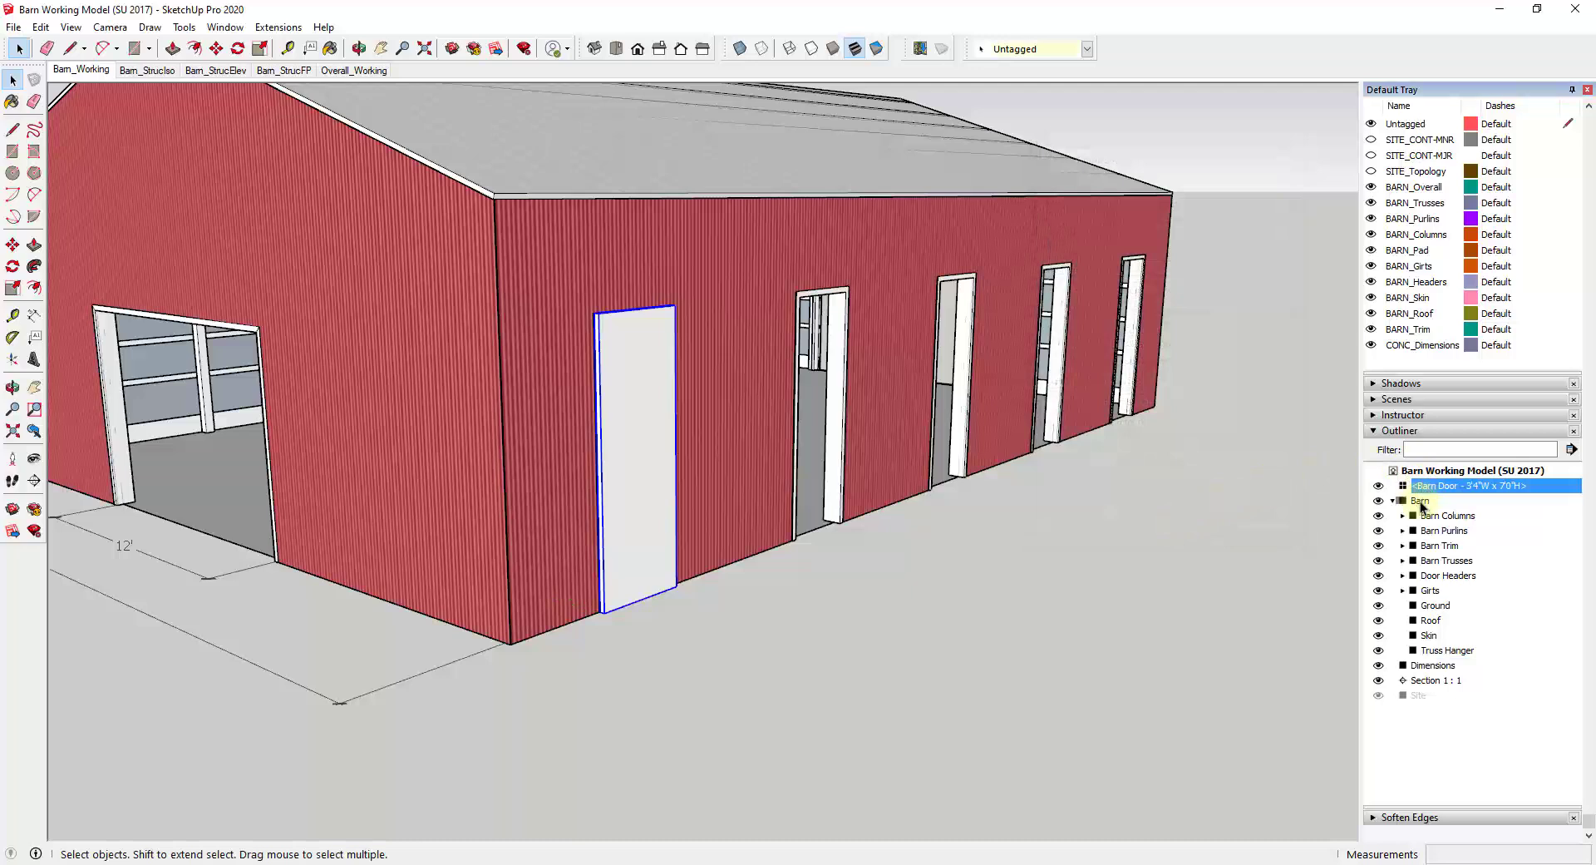
drag(1447, 485, 1420, 501)
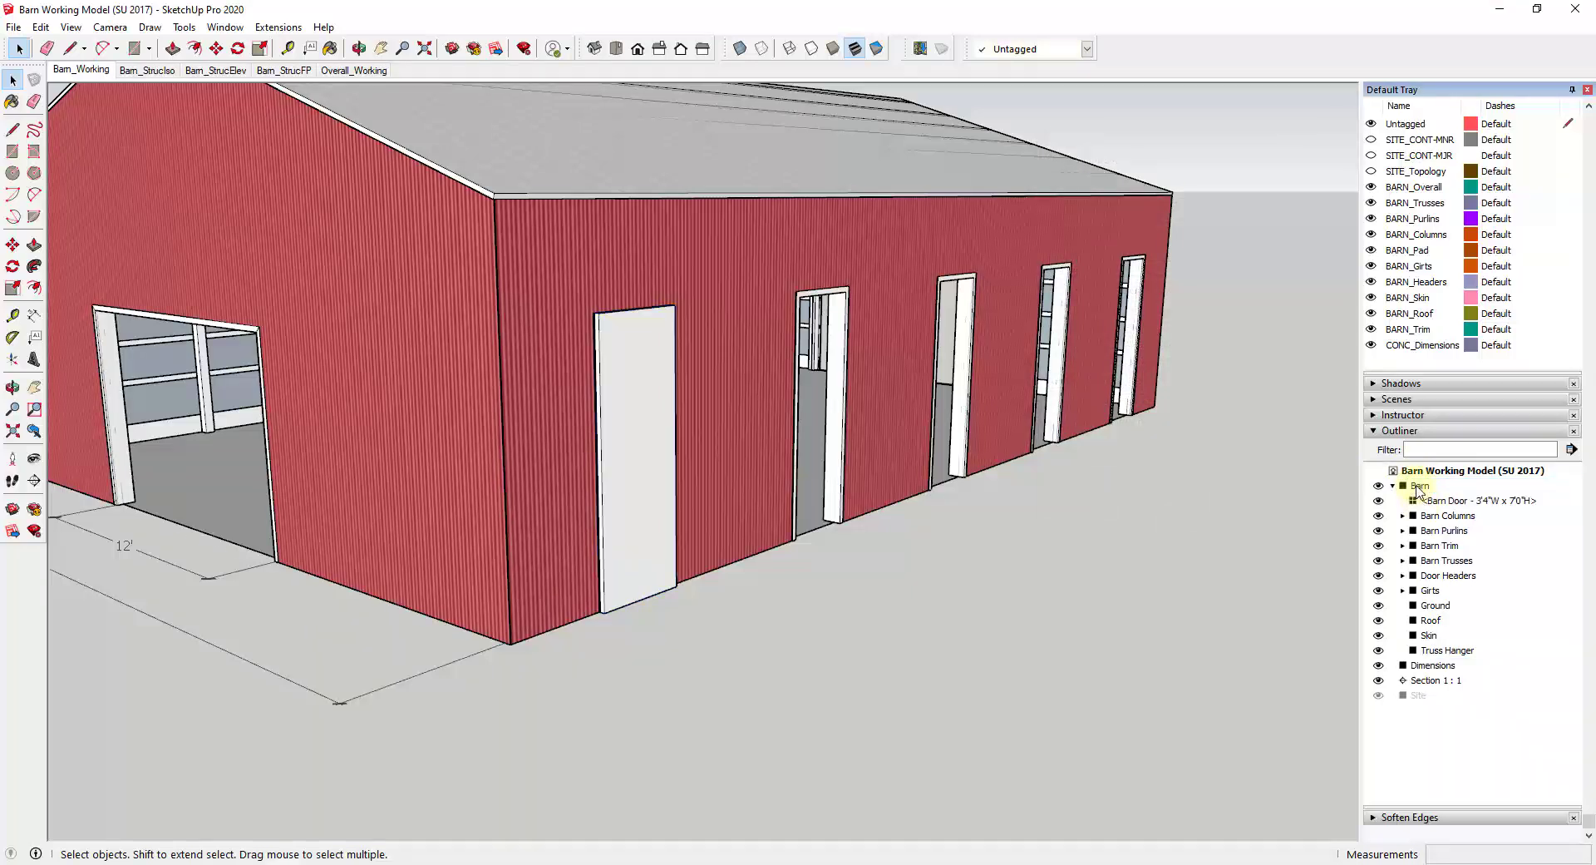
click(969, 528)
click(865, 687)
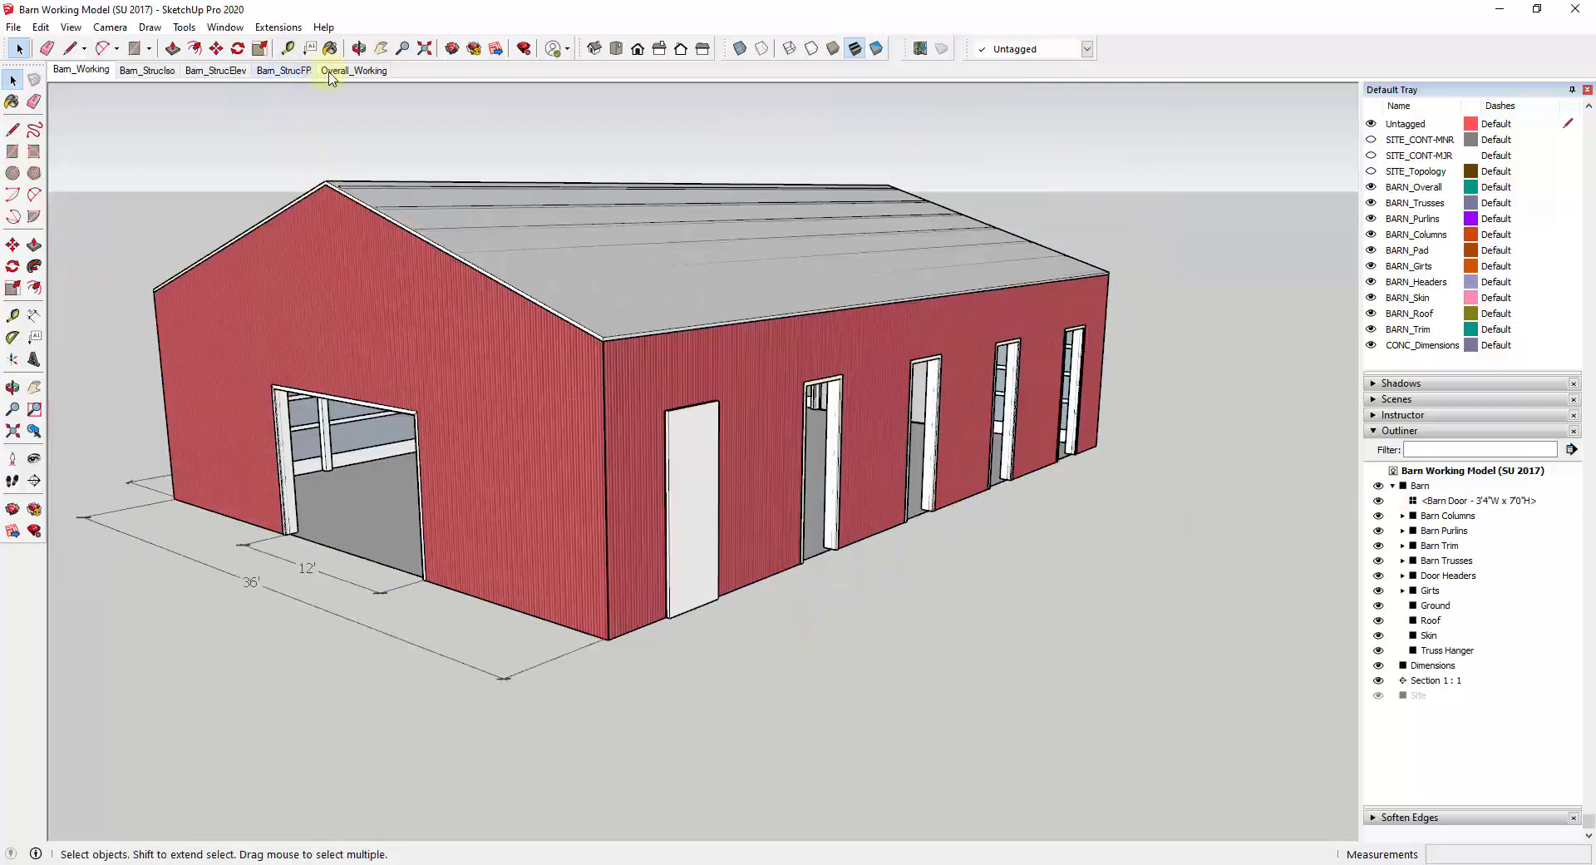
In the Overall_Working scene, toggle the BARN_Overall tag's visibility to check that the door follows the barn, then return to Barn_Working.
click(341, 73)
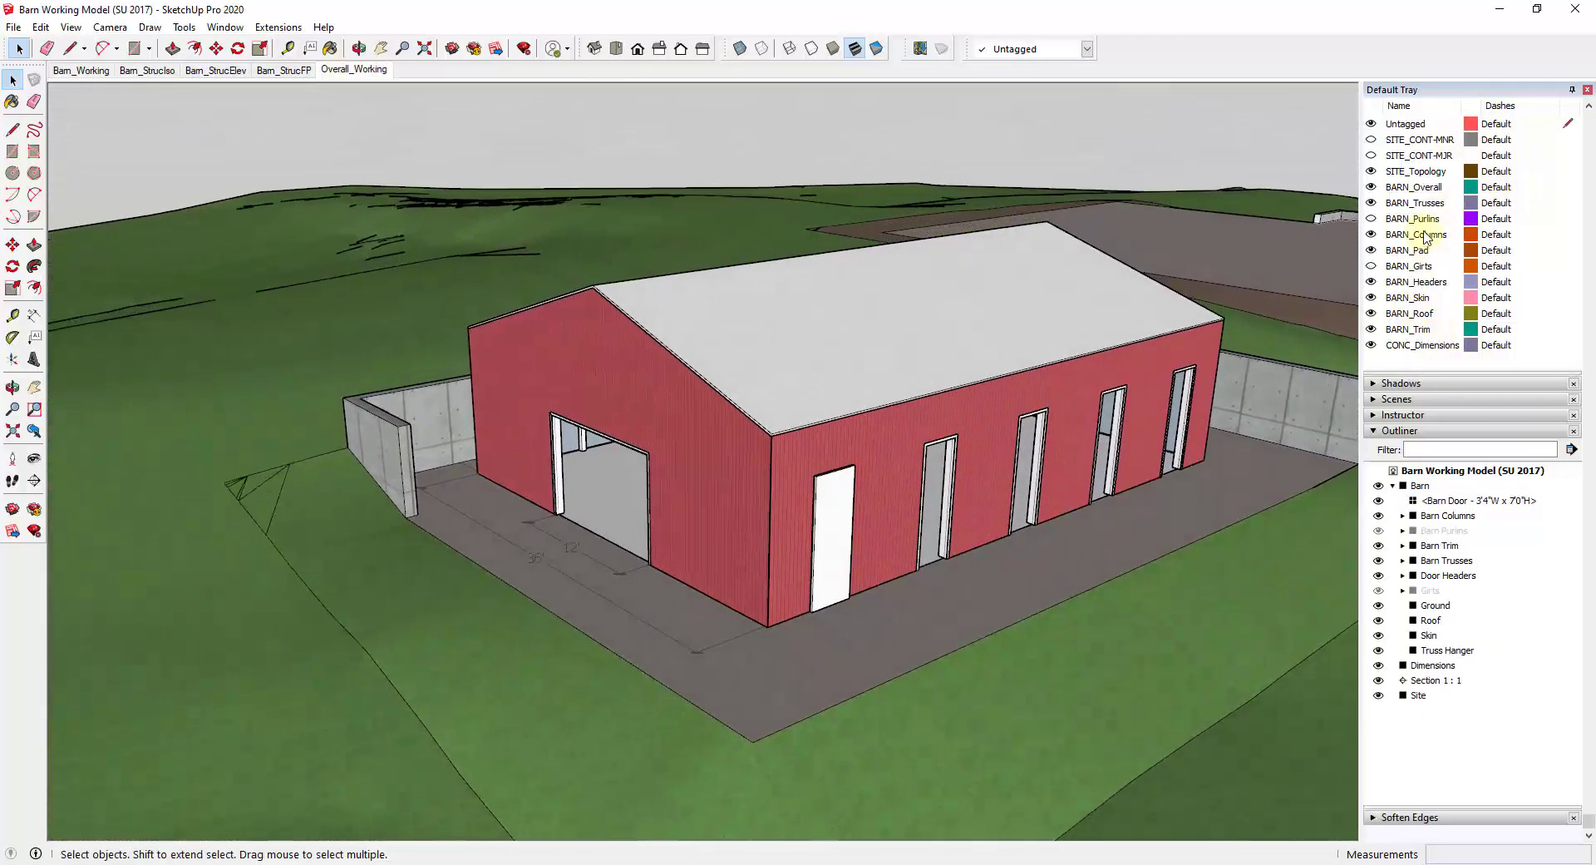
click(1371, 187)
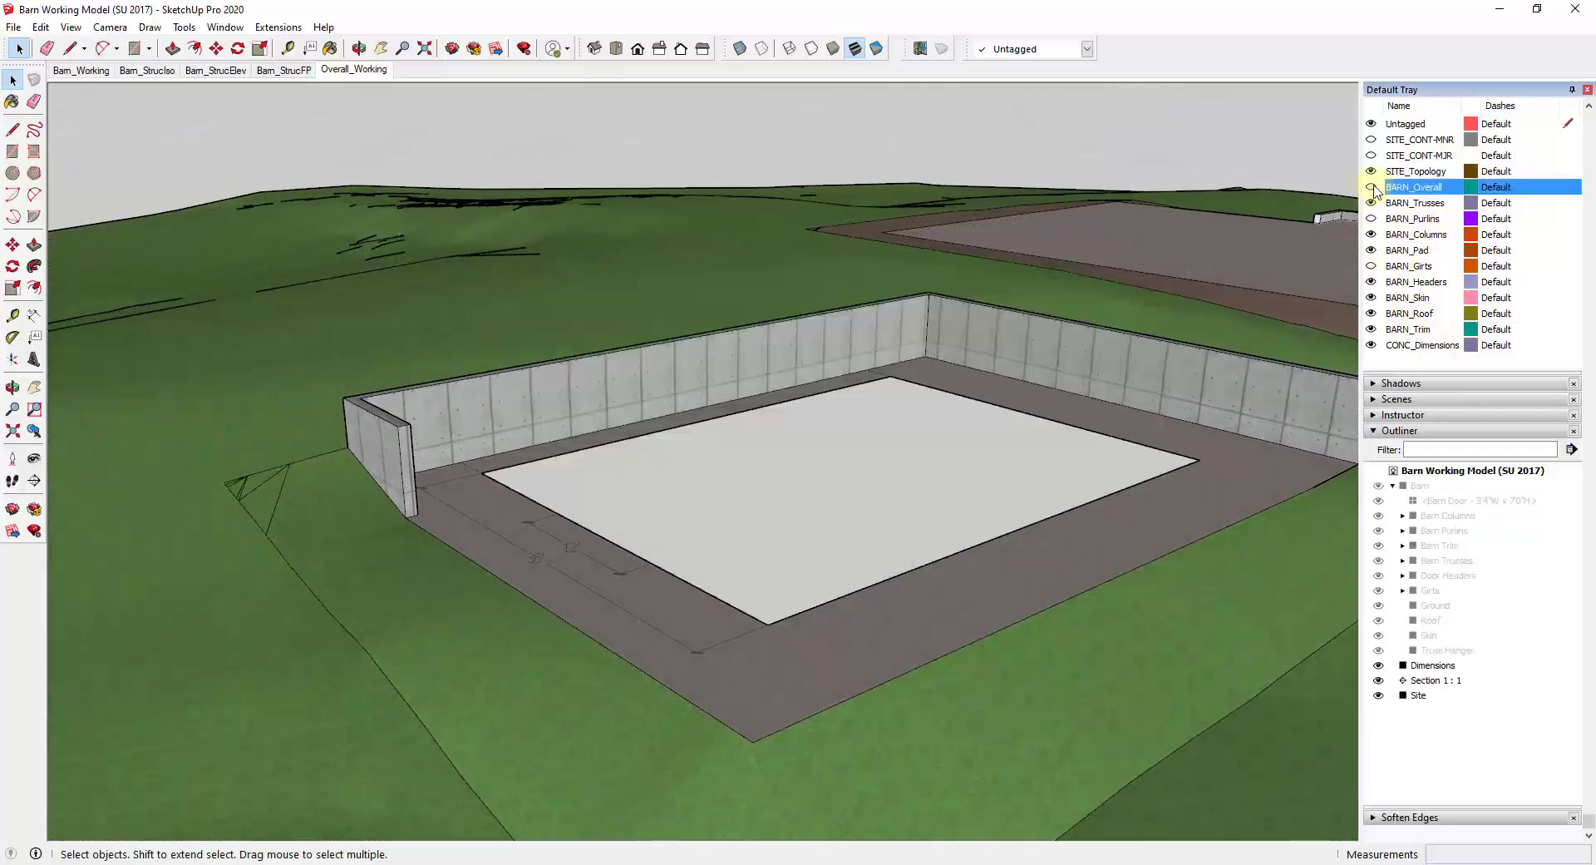
click(1371, 187)
click(1371, 187)
click(1371, 187)
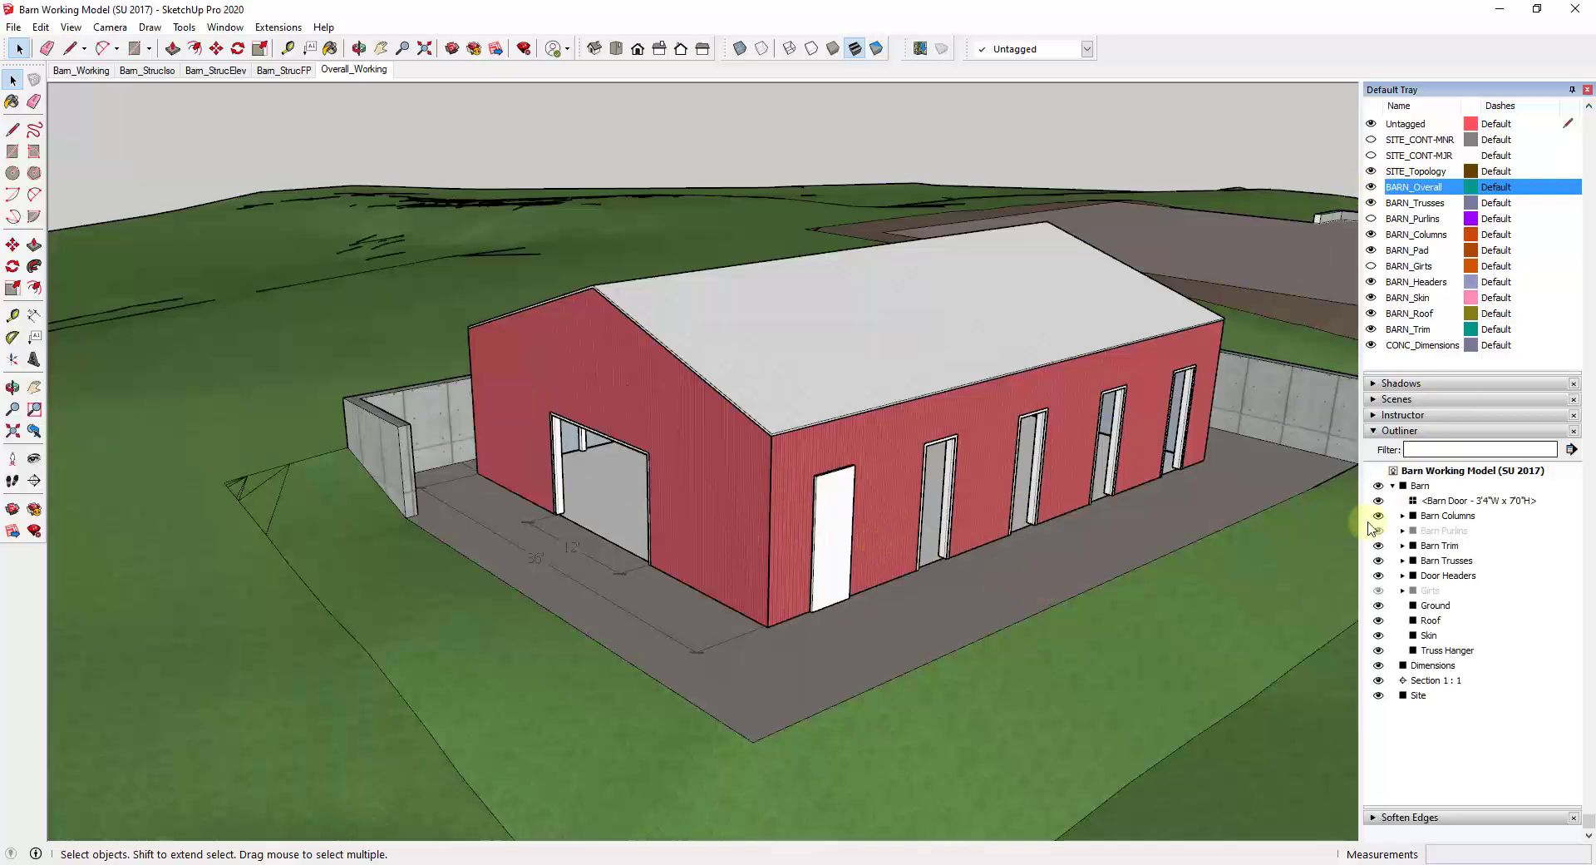
click(80, 70)
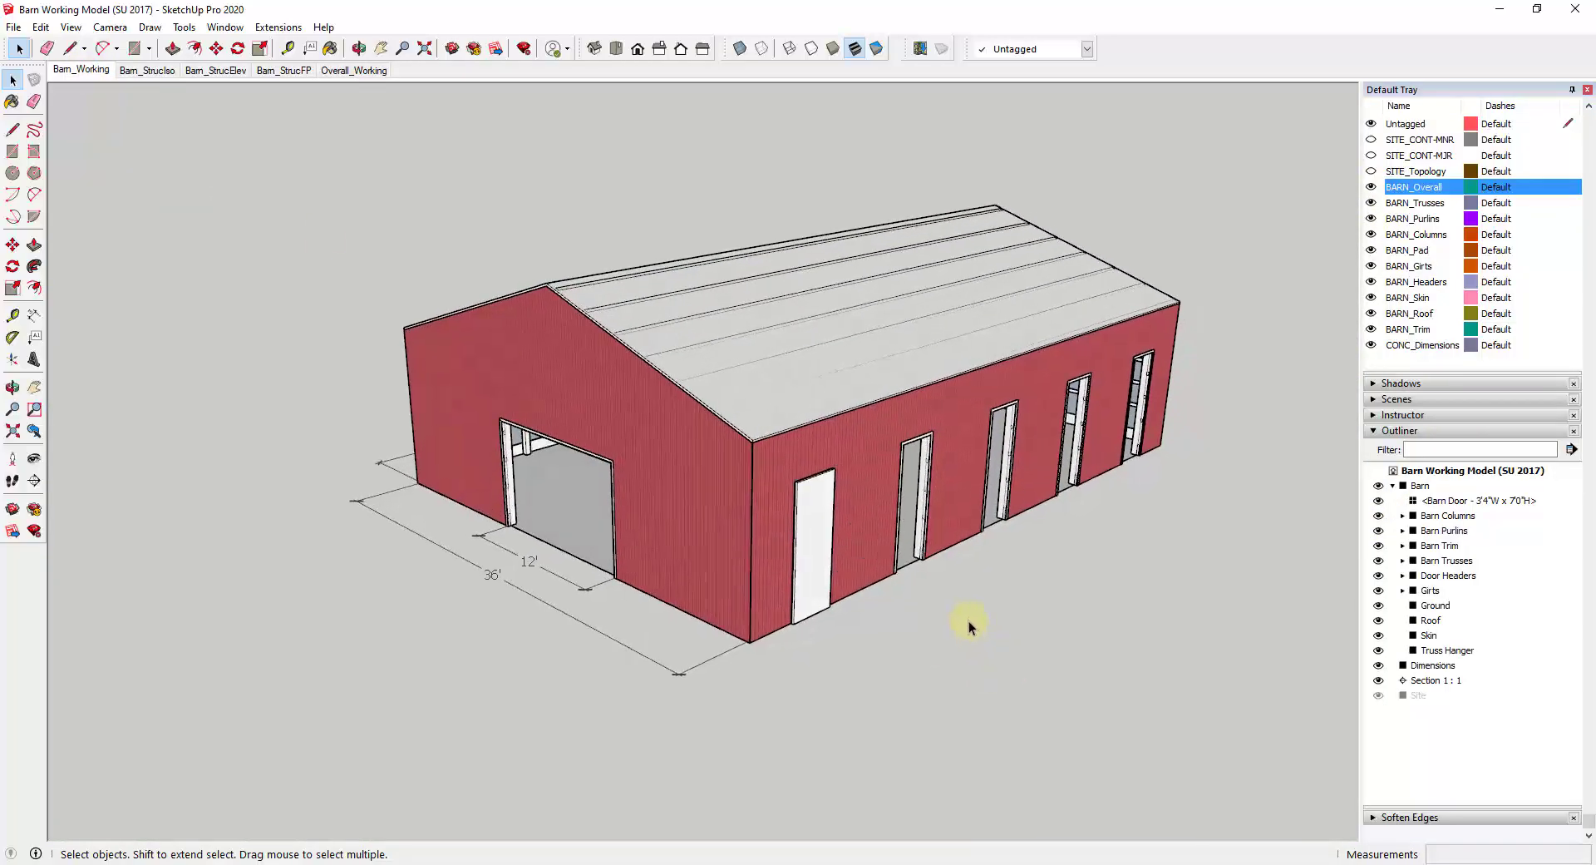
Open the door component inside the Barn group and make a nested group of all its slab geometry.
click(823, 582)
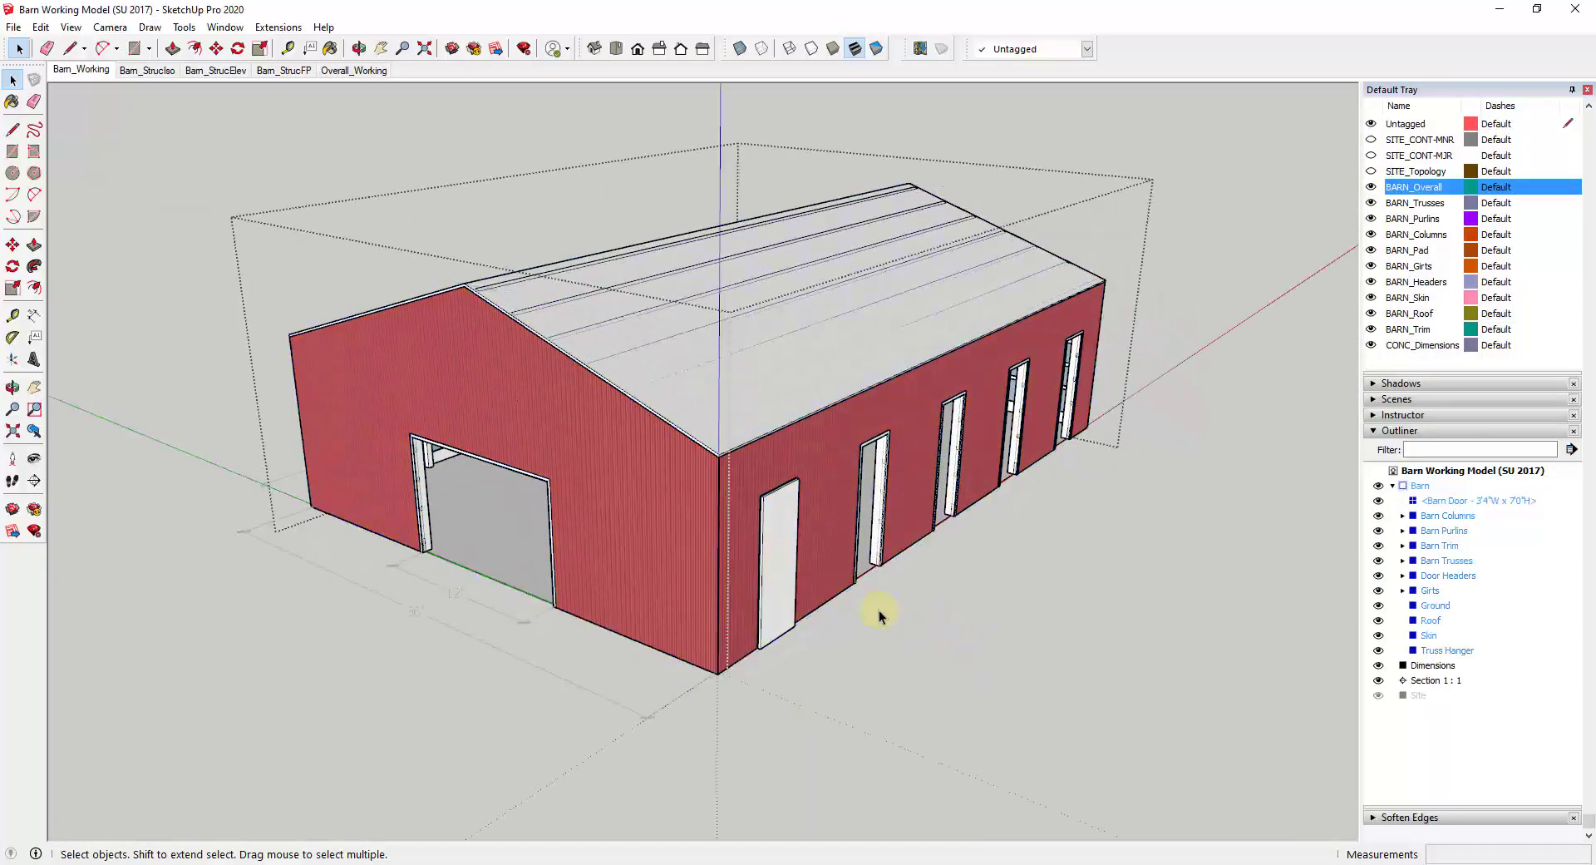
middle_drag(874, 613, 685, 457)
click(687, 462)
double_click(686, 461)
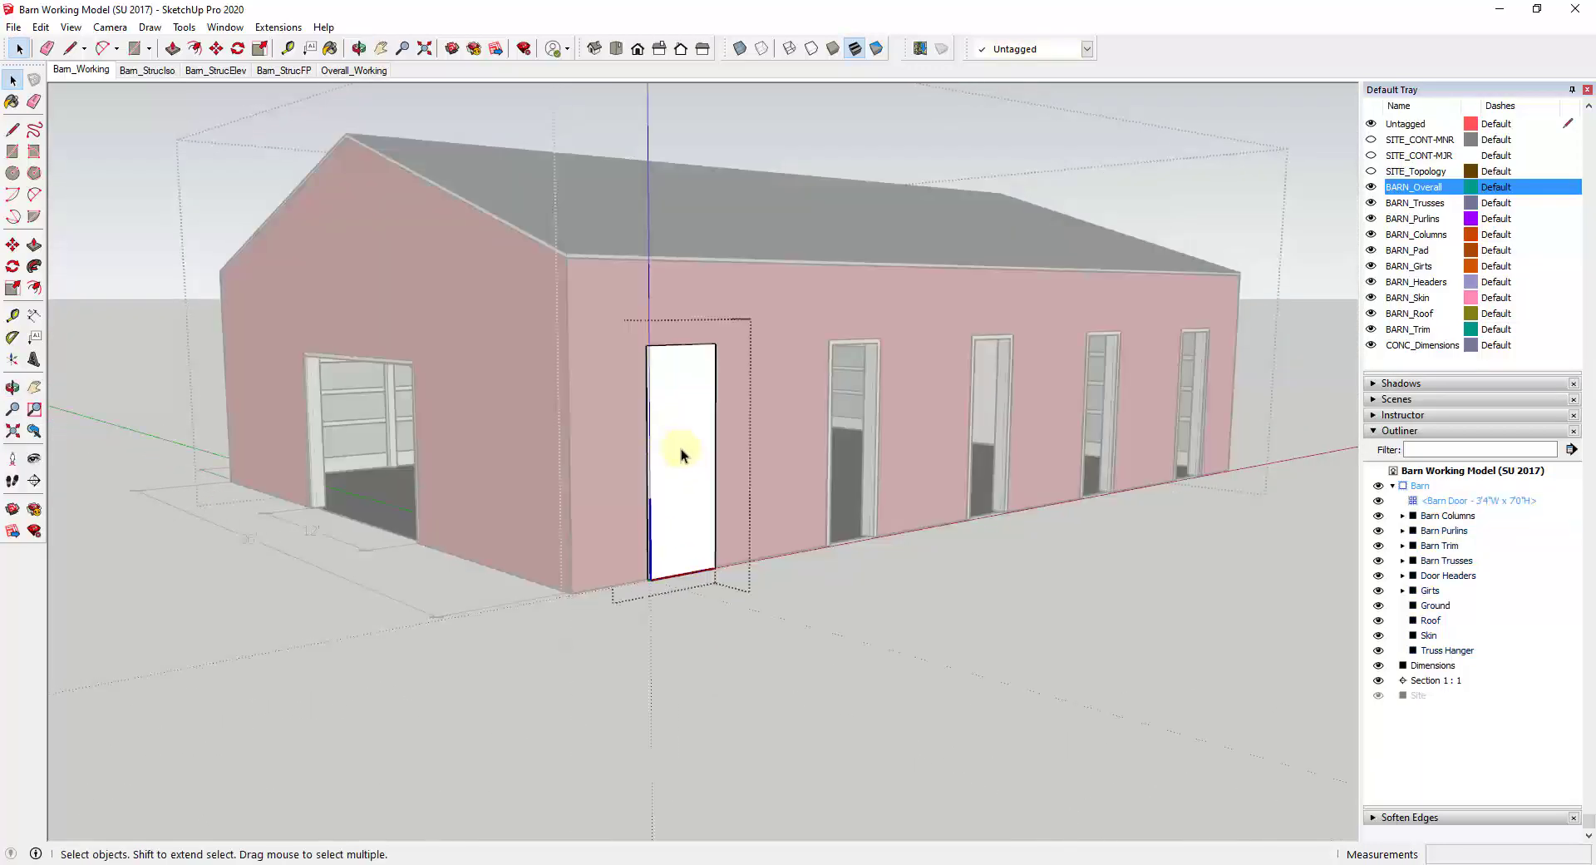
double_click(681, 449)
right_click(681, 449)
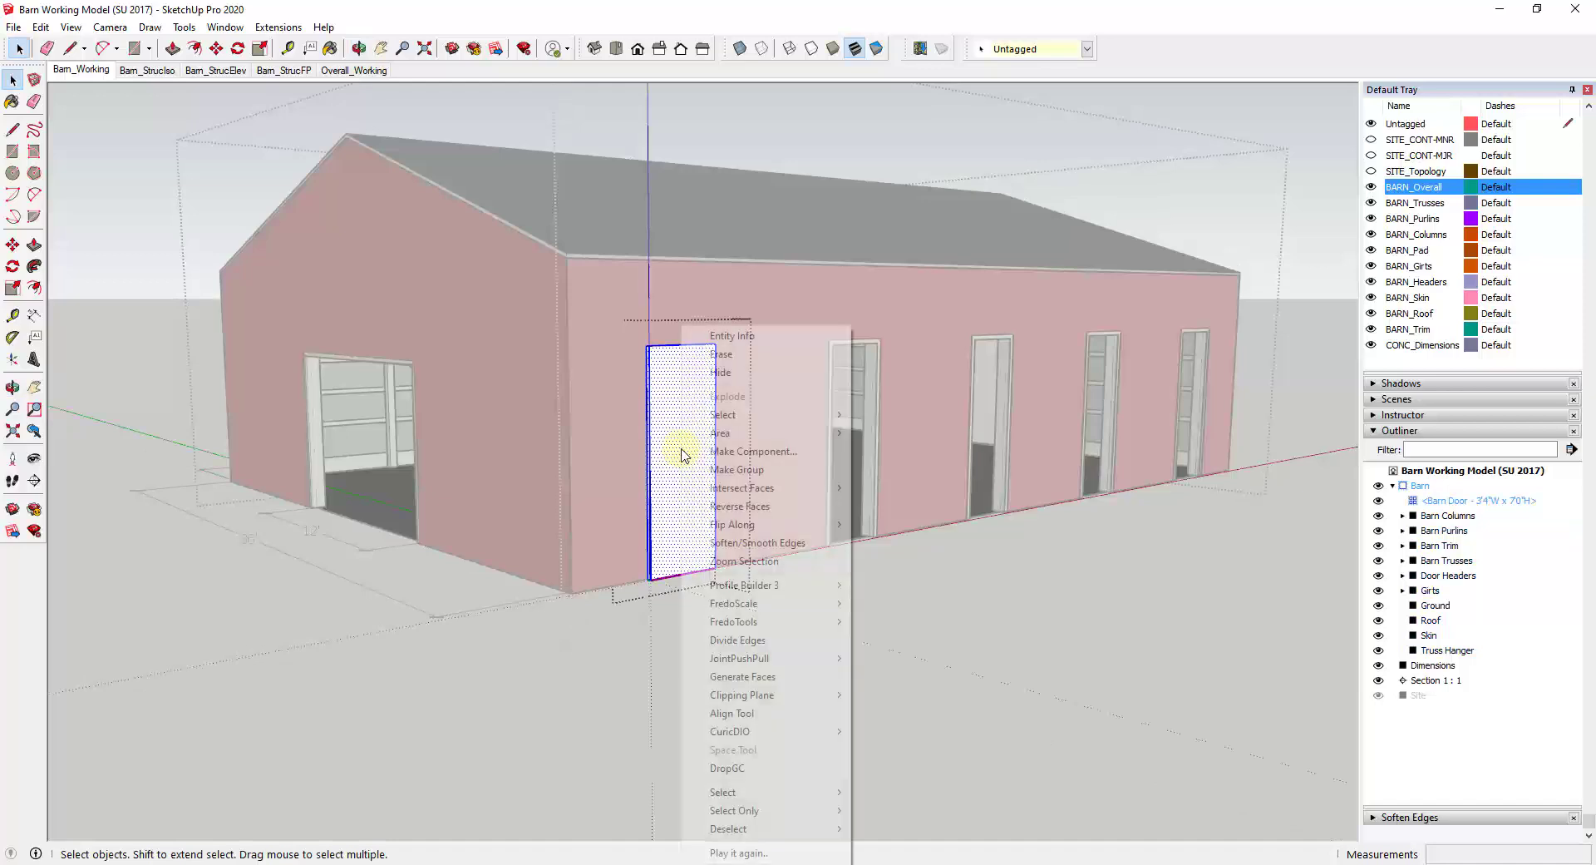
click(737, 469)
Rename the nested slab group as "Backup" and leave the door component's editing context.
right_click(1455, 517)
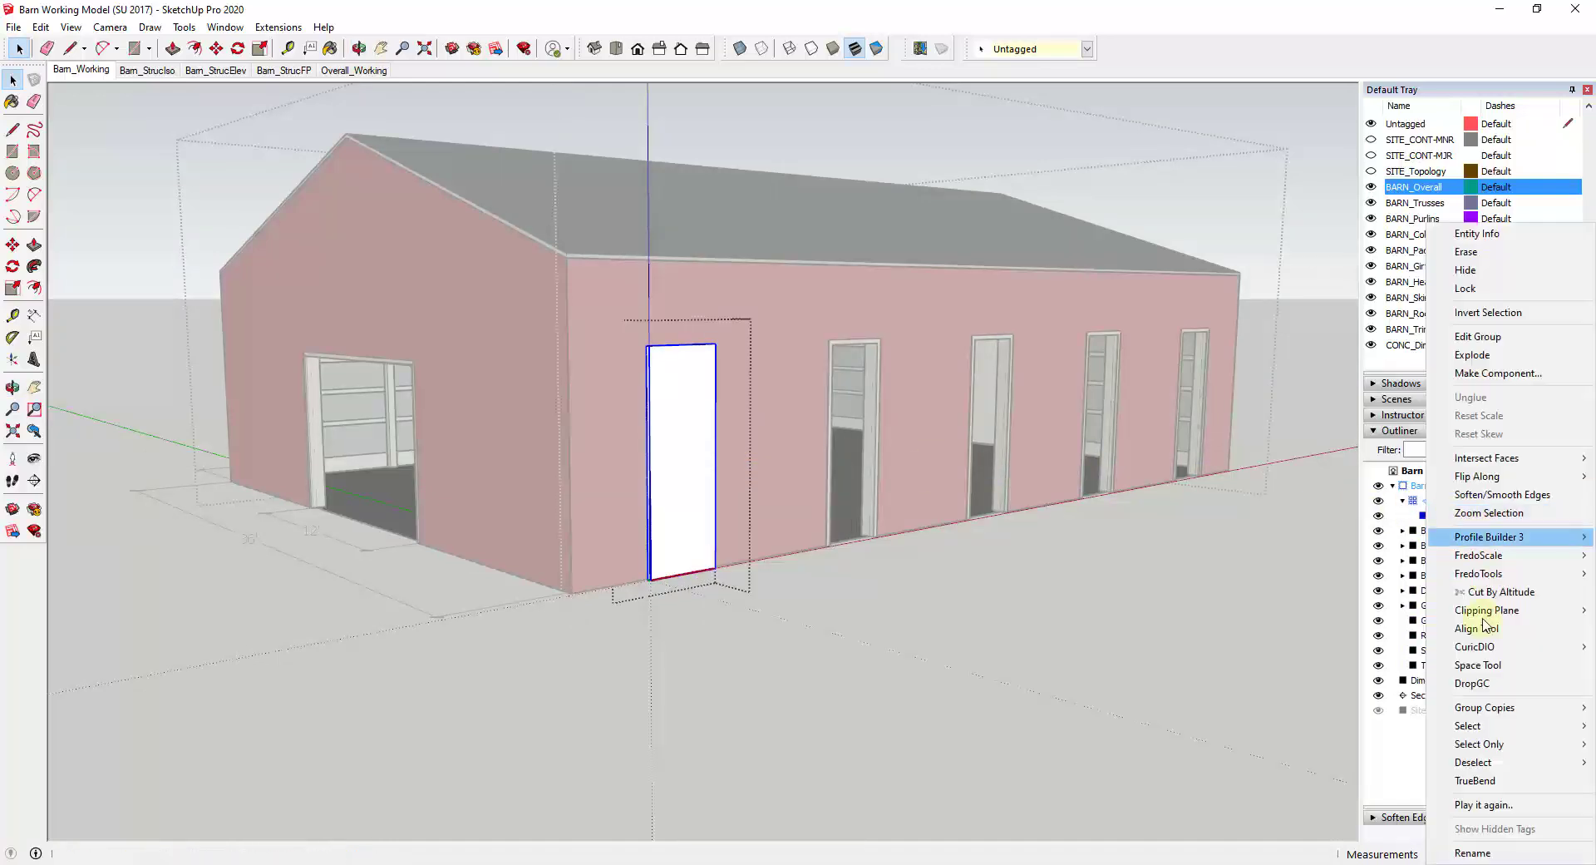
click(1468, 854)
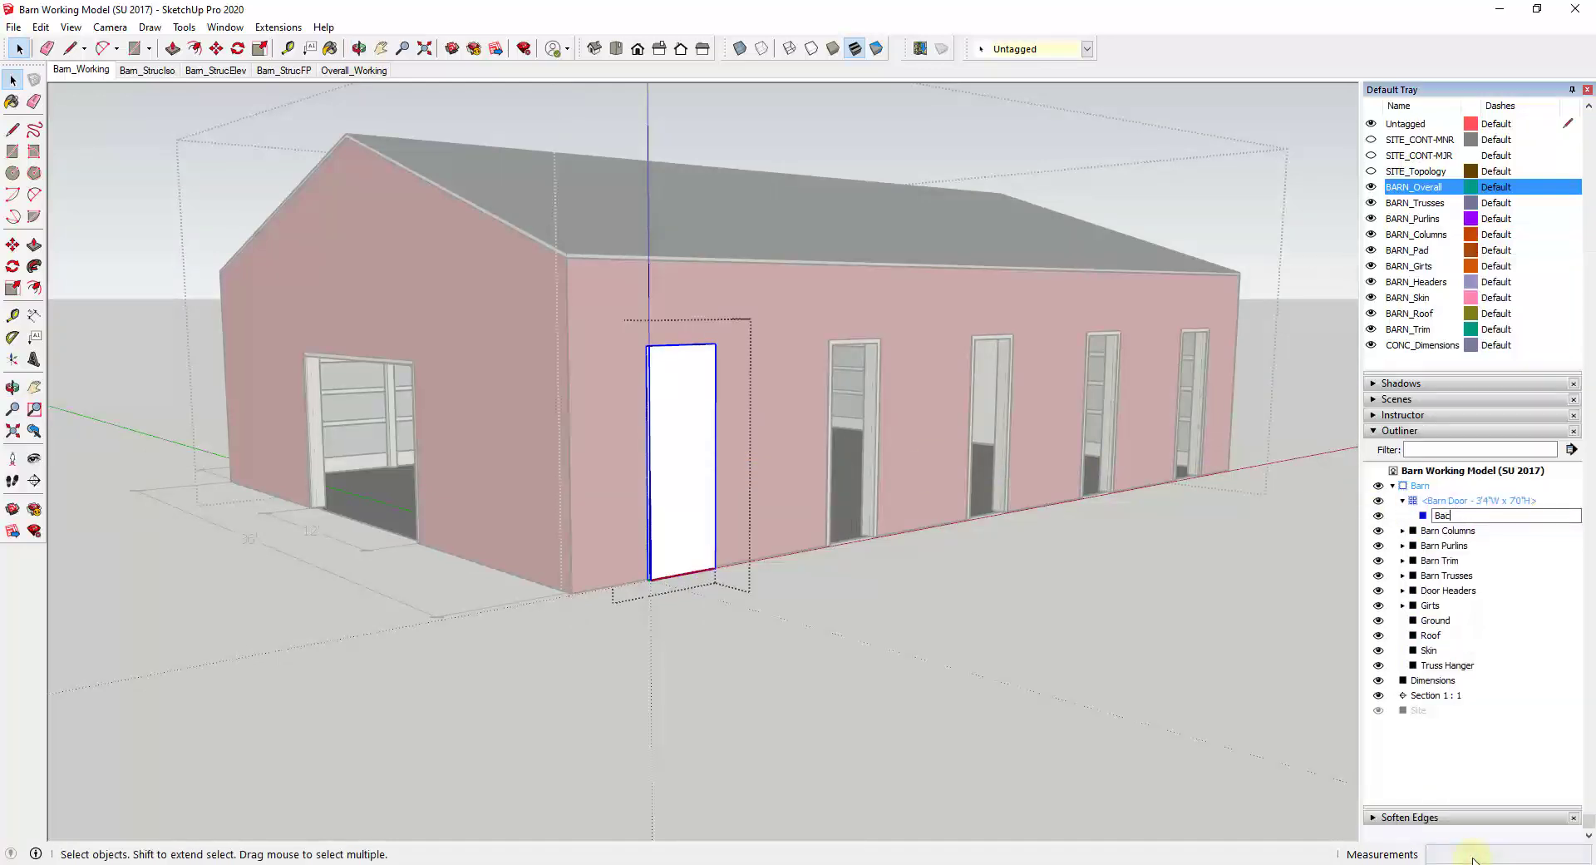
key(Return)
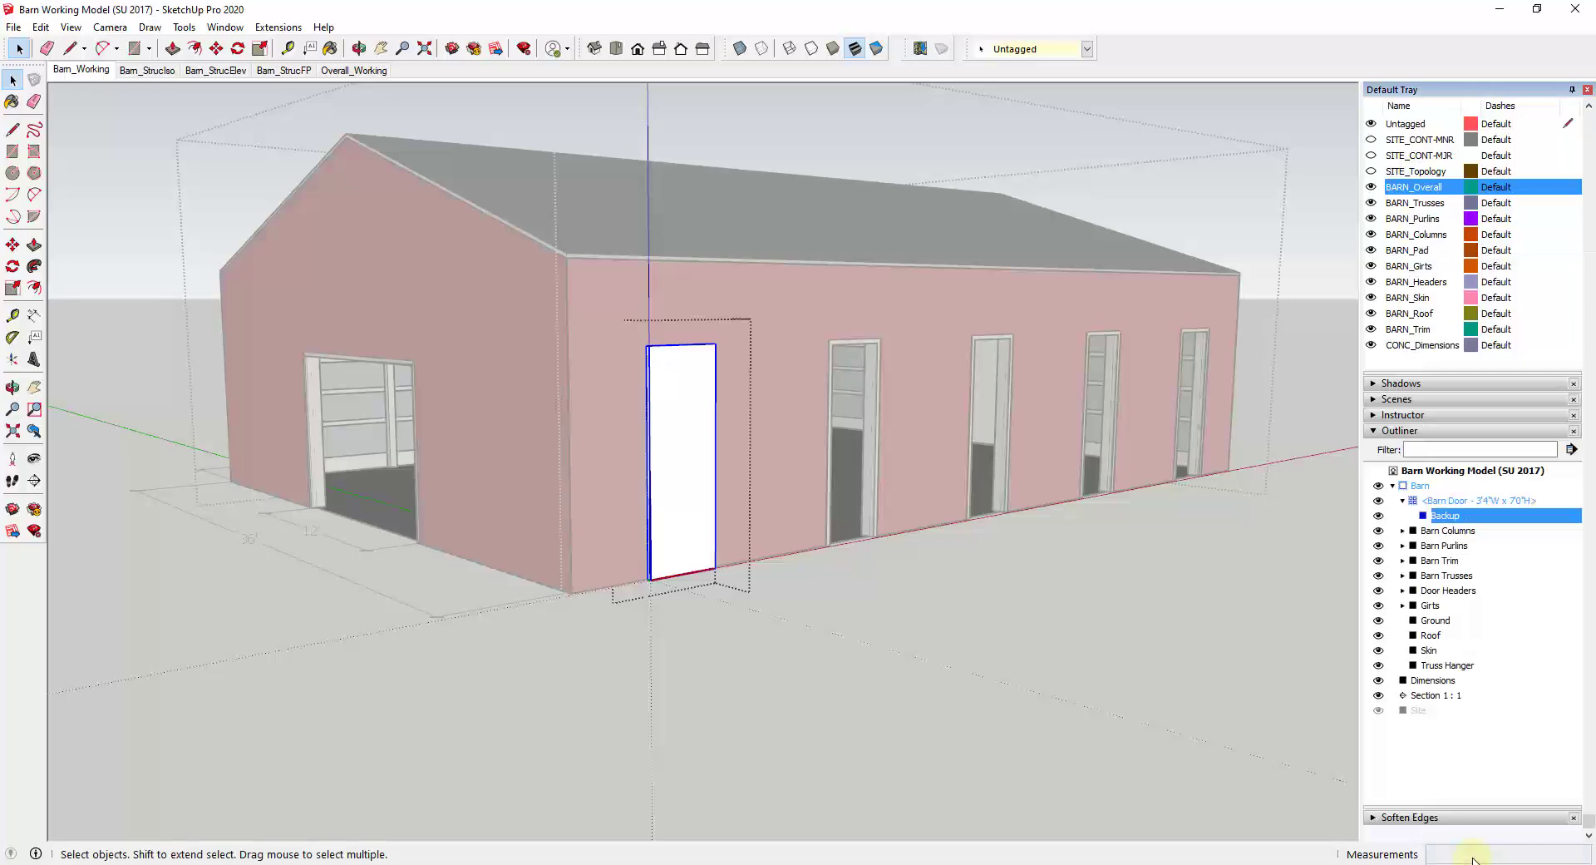
click(849, 742)
Within the Barn group, draw a rectangle over the door's front face from its lower left to upper right corner.
scroll(675, 432, up, 6)
middle_drag(675, 408, 645, 447)
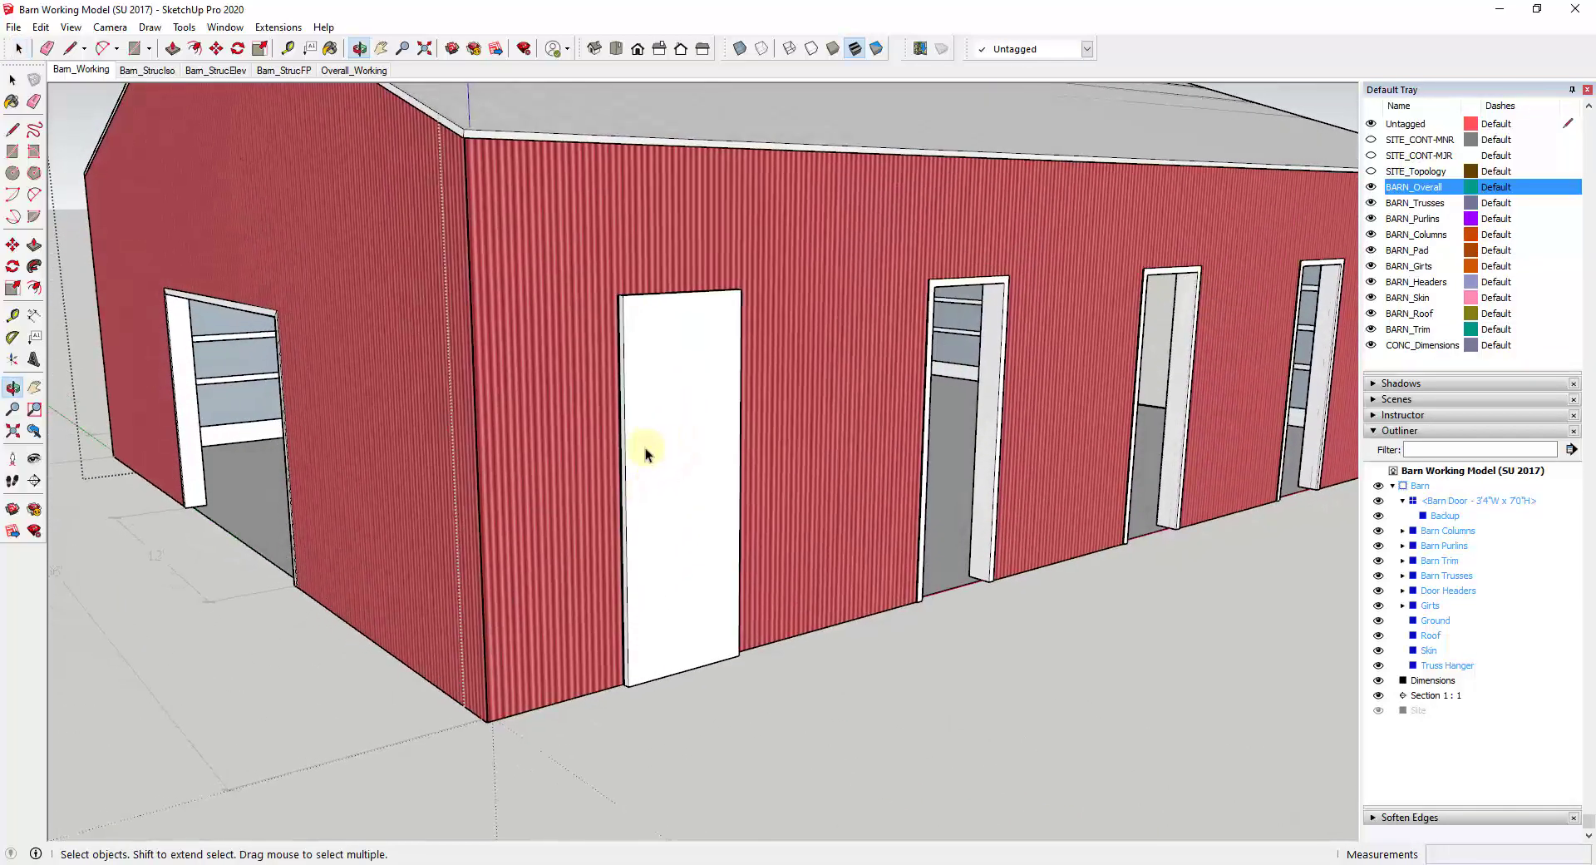
click(662, 407)
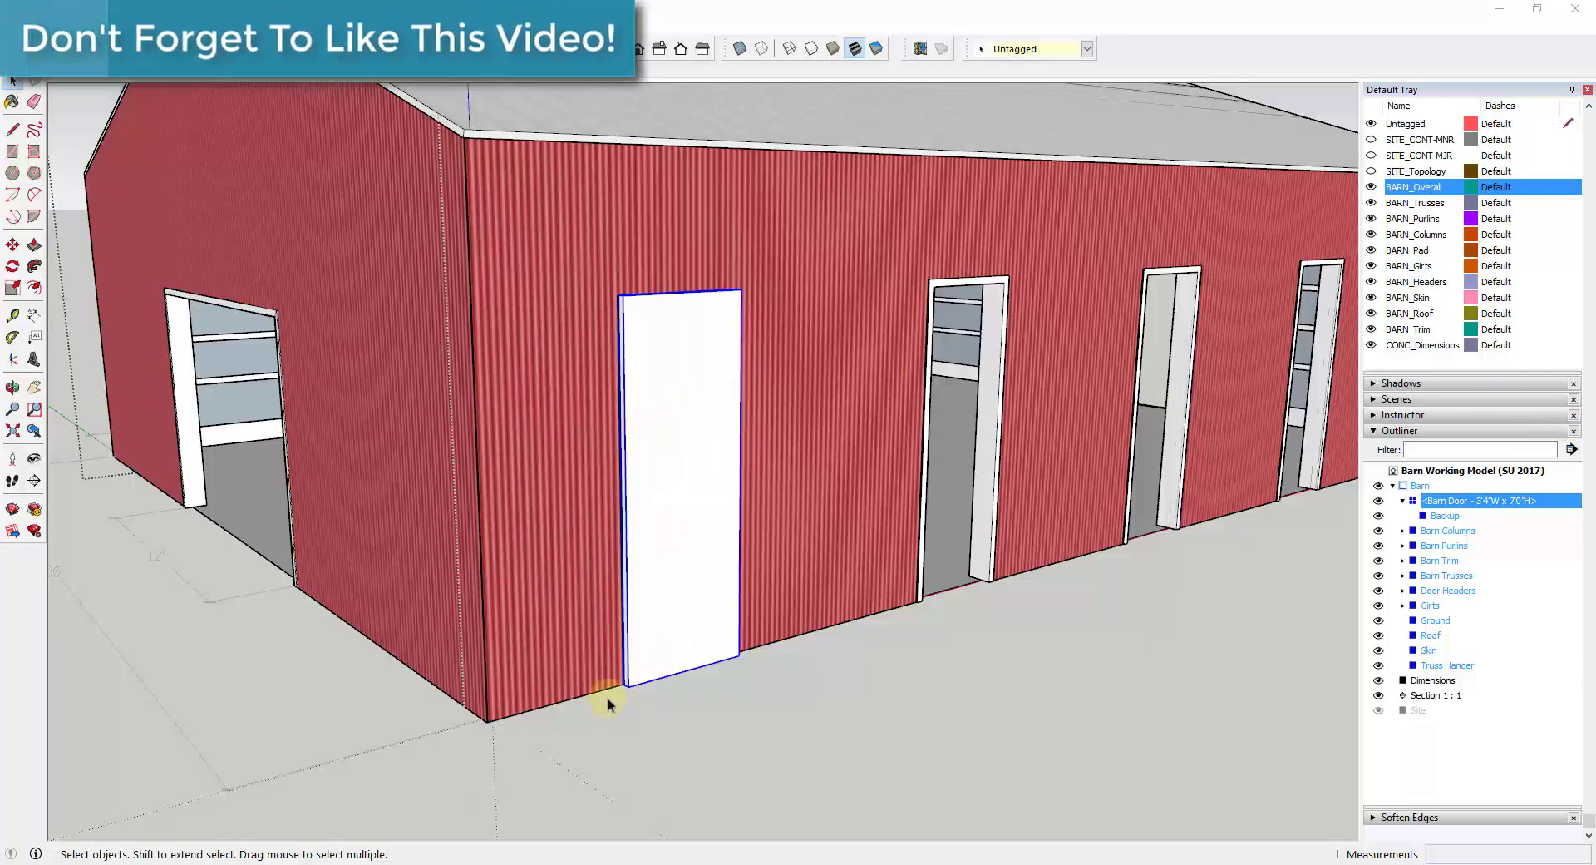
key(r)
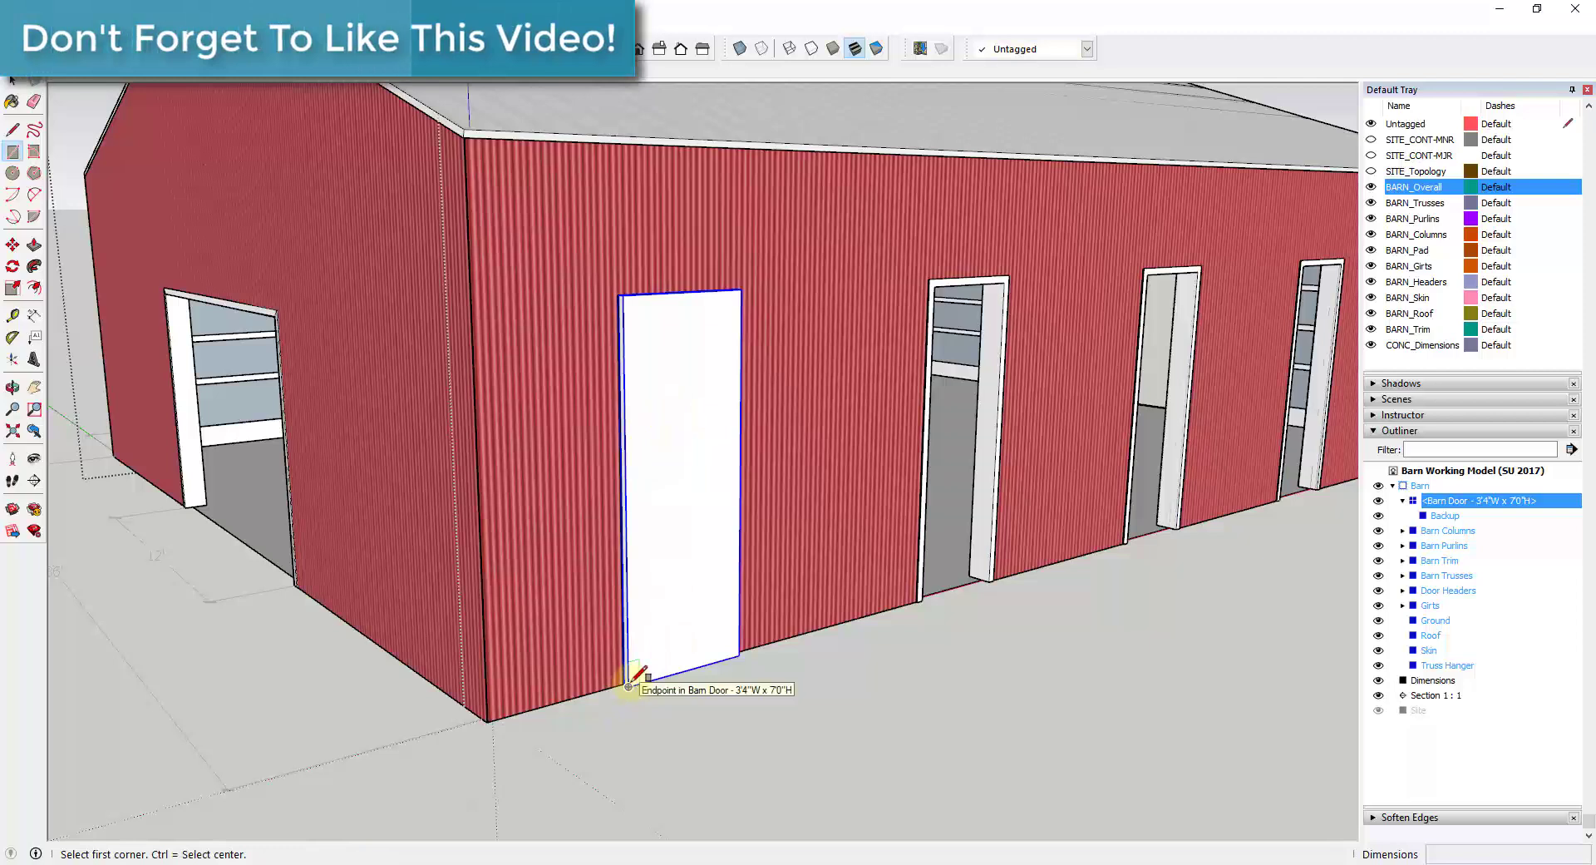
click(630, 684)
click(741, 285)
key(space)
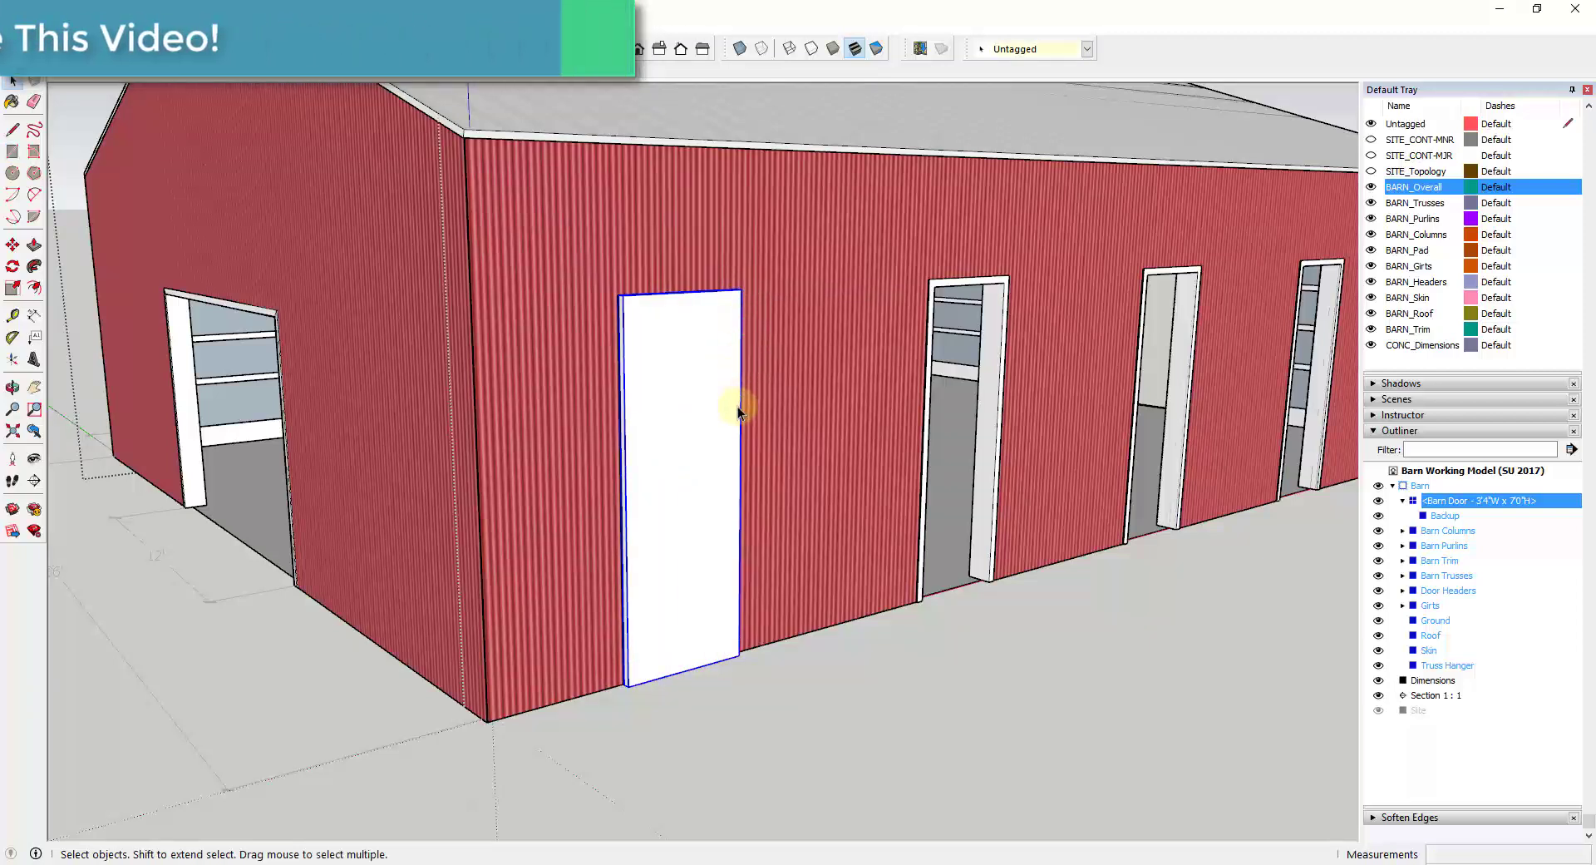
Offset the door-face rectangle's outline inward by 5.5".
key(f)
click(733, 425)
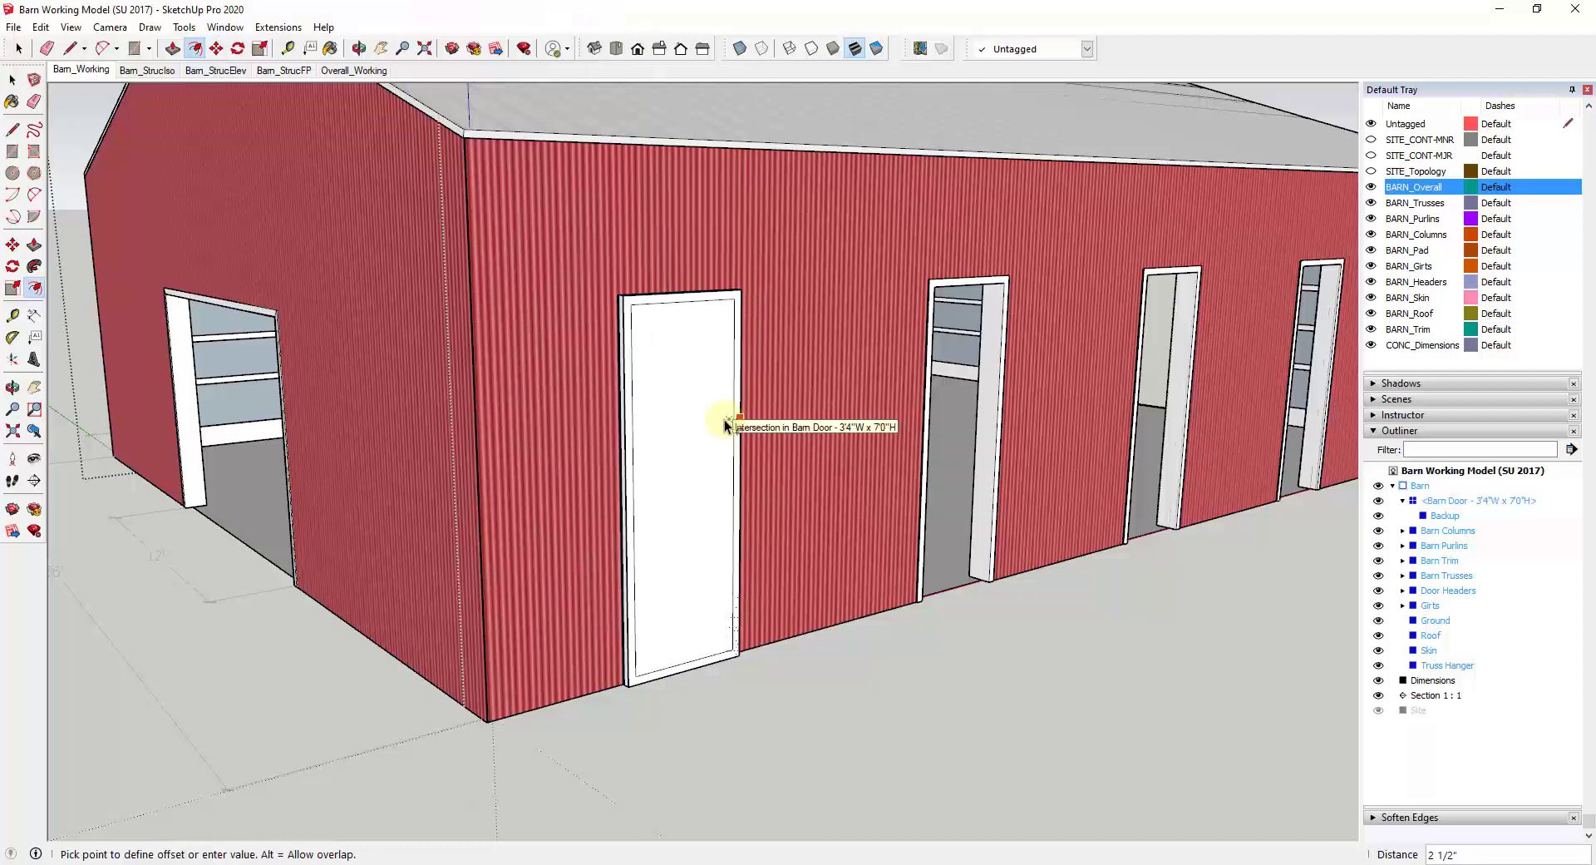
text(5.5)
key(Return)
key(space)
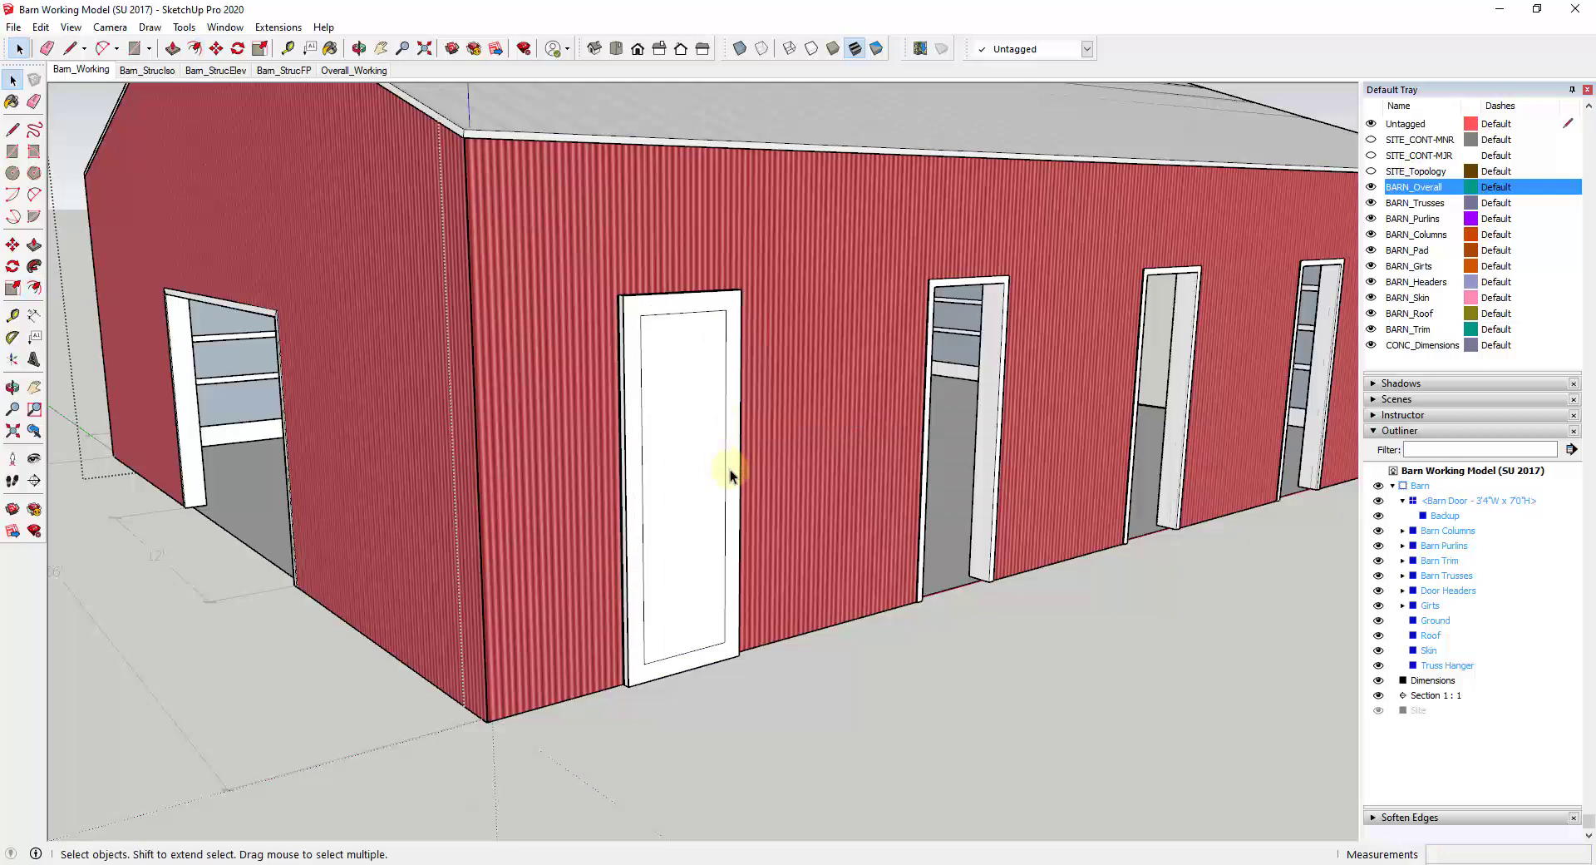
Draw a horizontal line across the inner rectangle between the midpoints of its vertical edges and select that line.
scroll(729, 493, up, 3)
key(l)
click(726, 478)
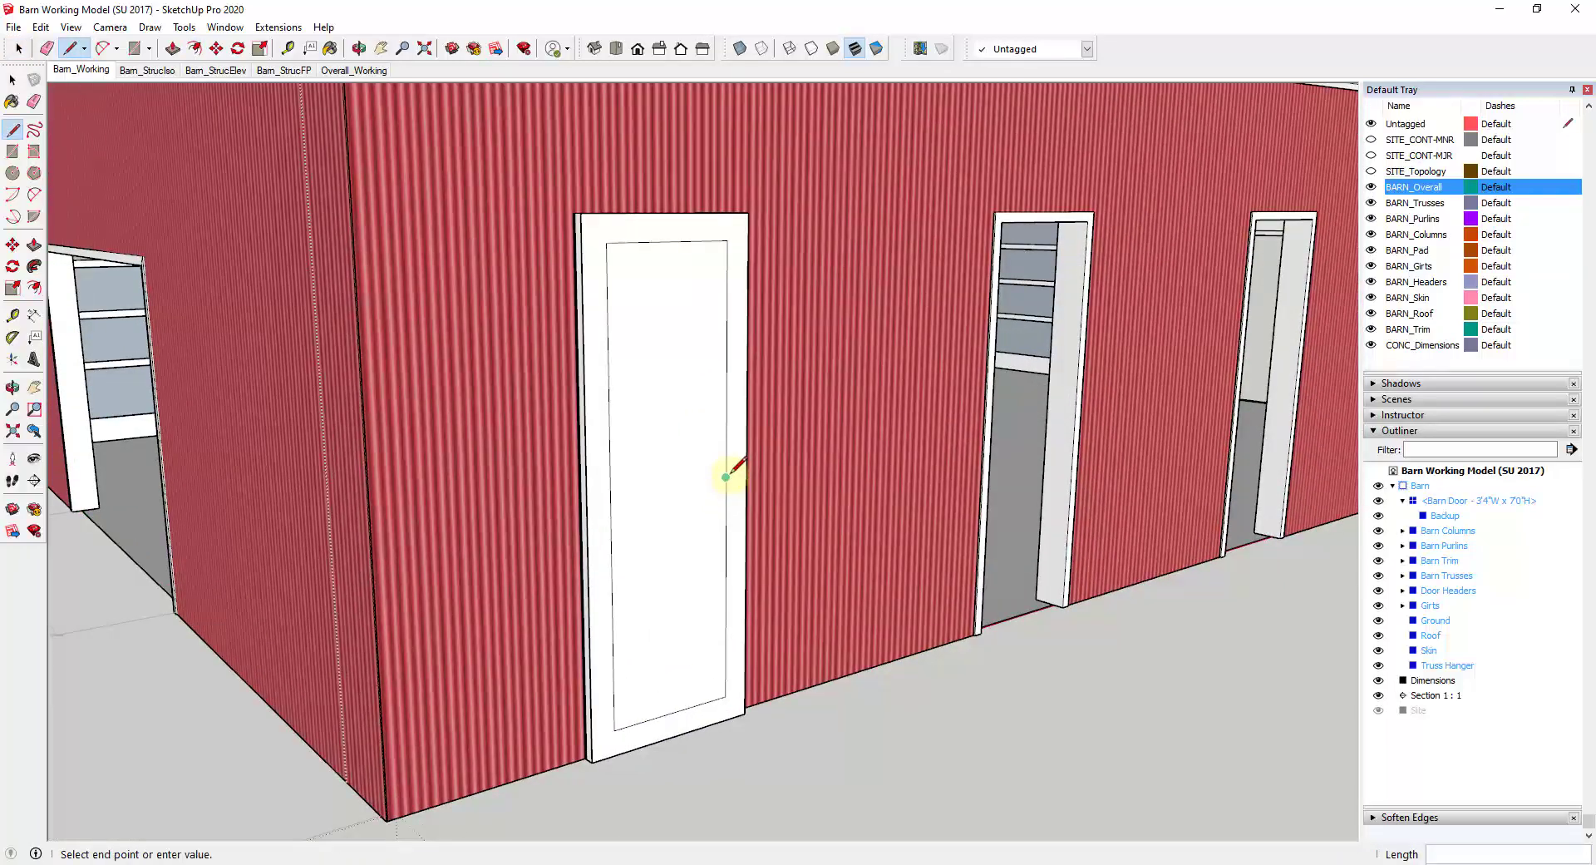
click(611, 497)
key(space)
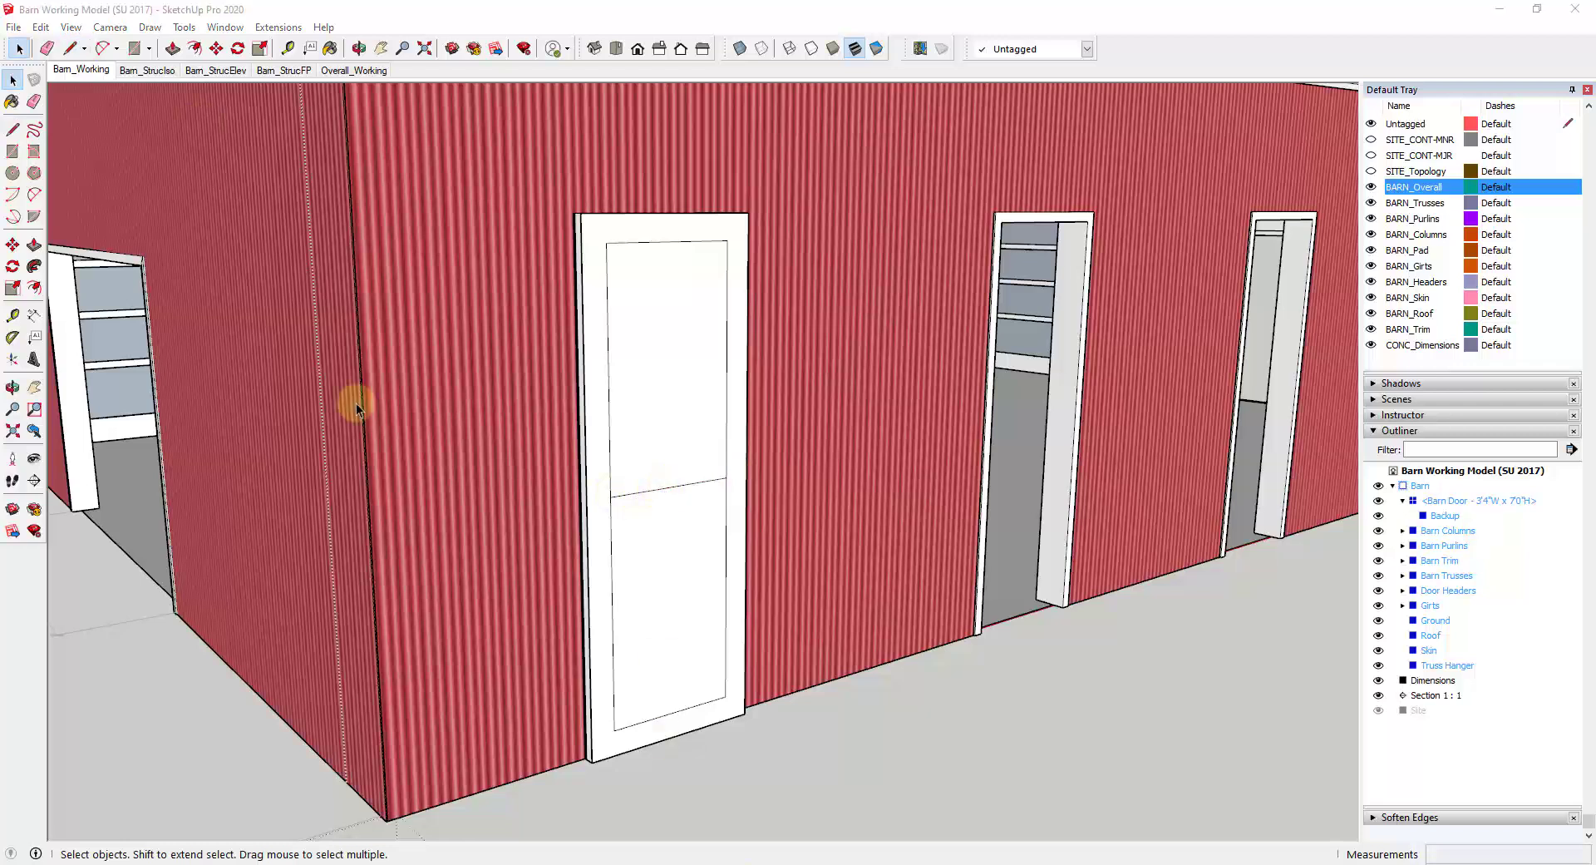
click(682, 487)
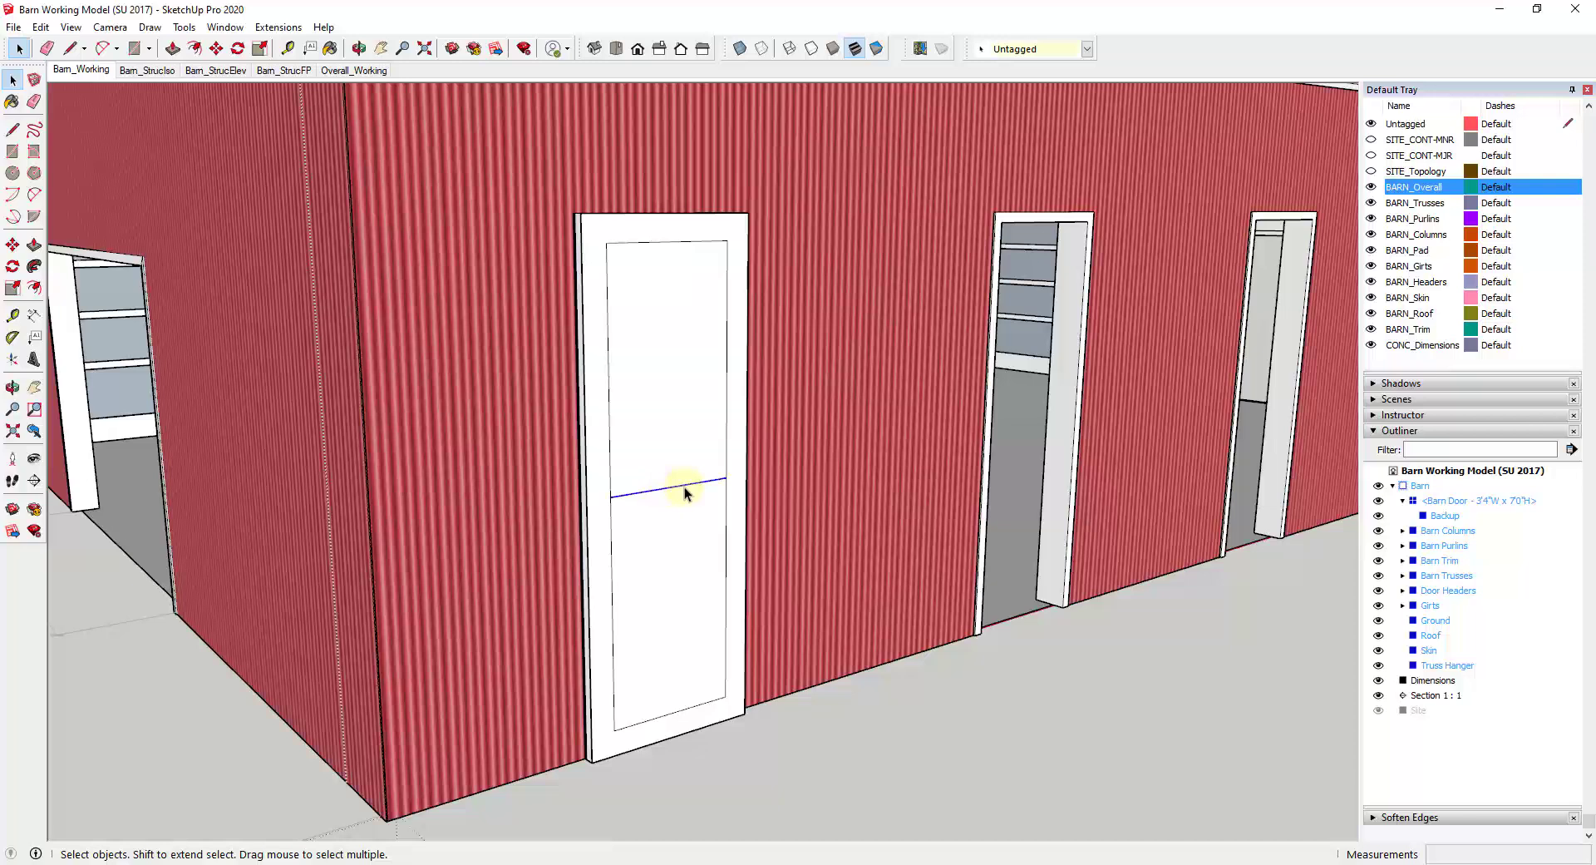
scroll(685, 486, up, 2)
key(m)
click(737, 476)
key(ctrl)
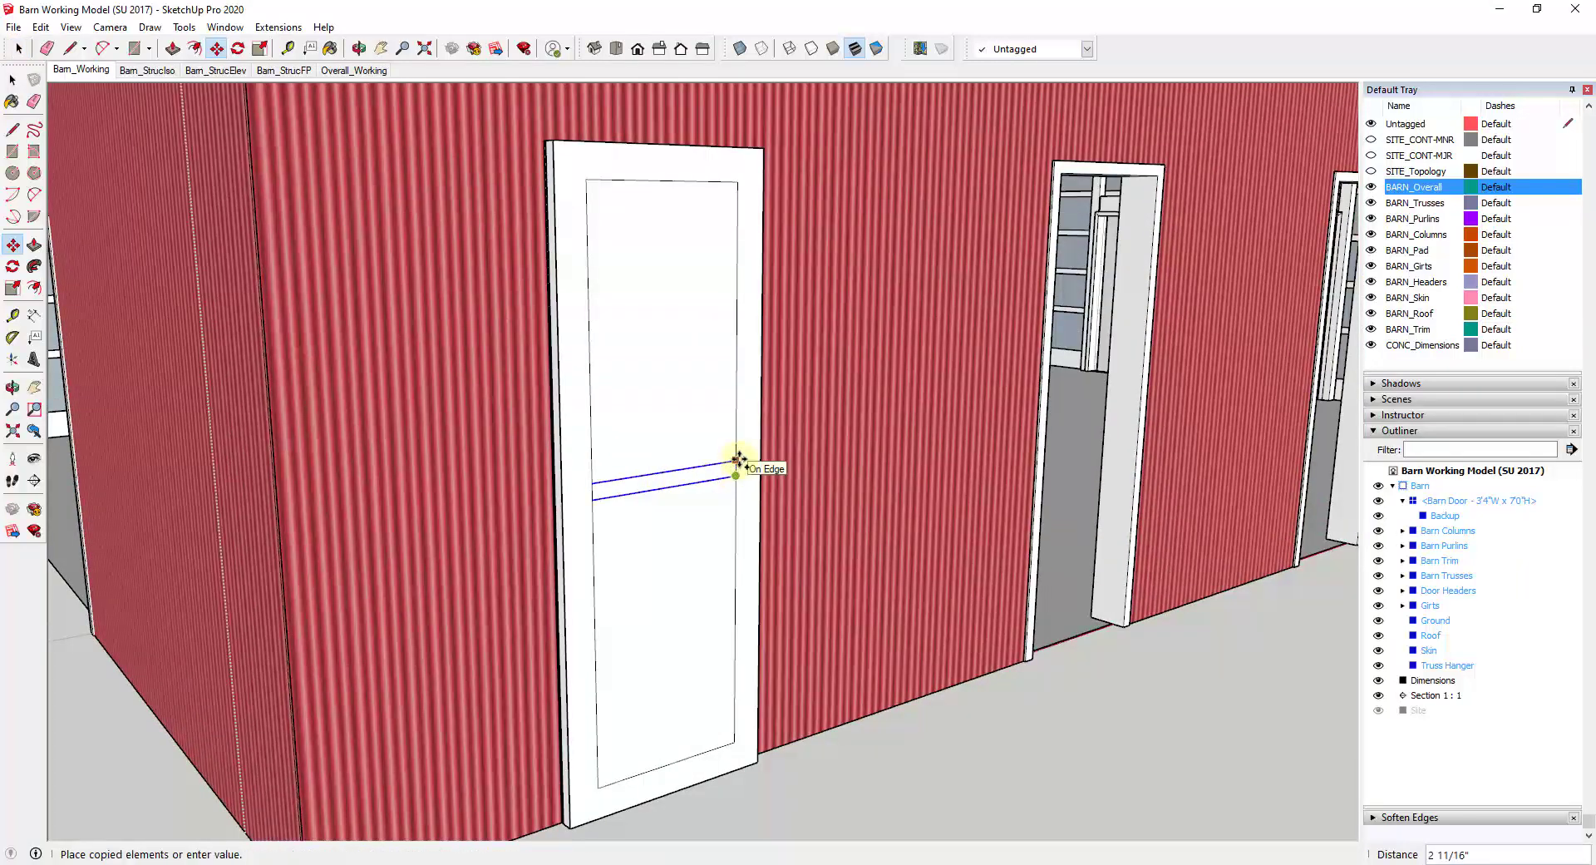
key(space)
key(m)
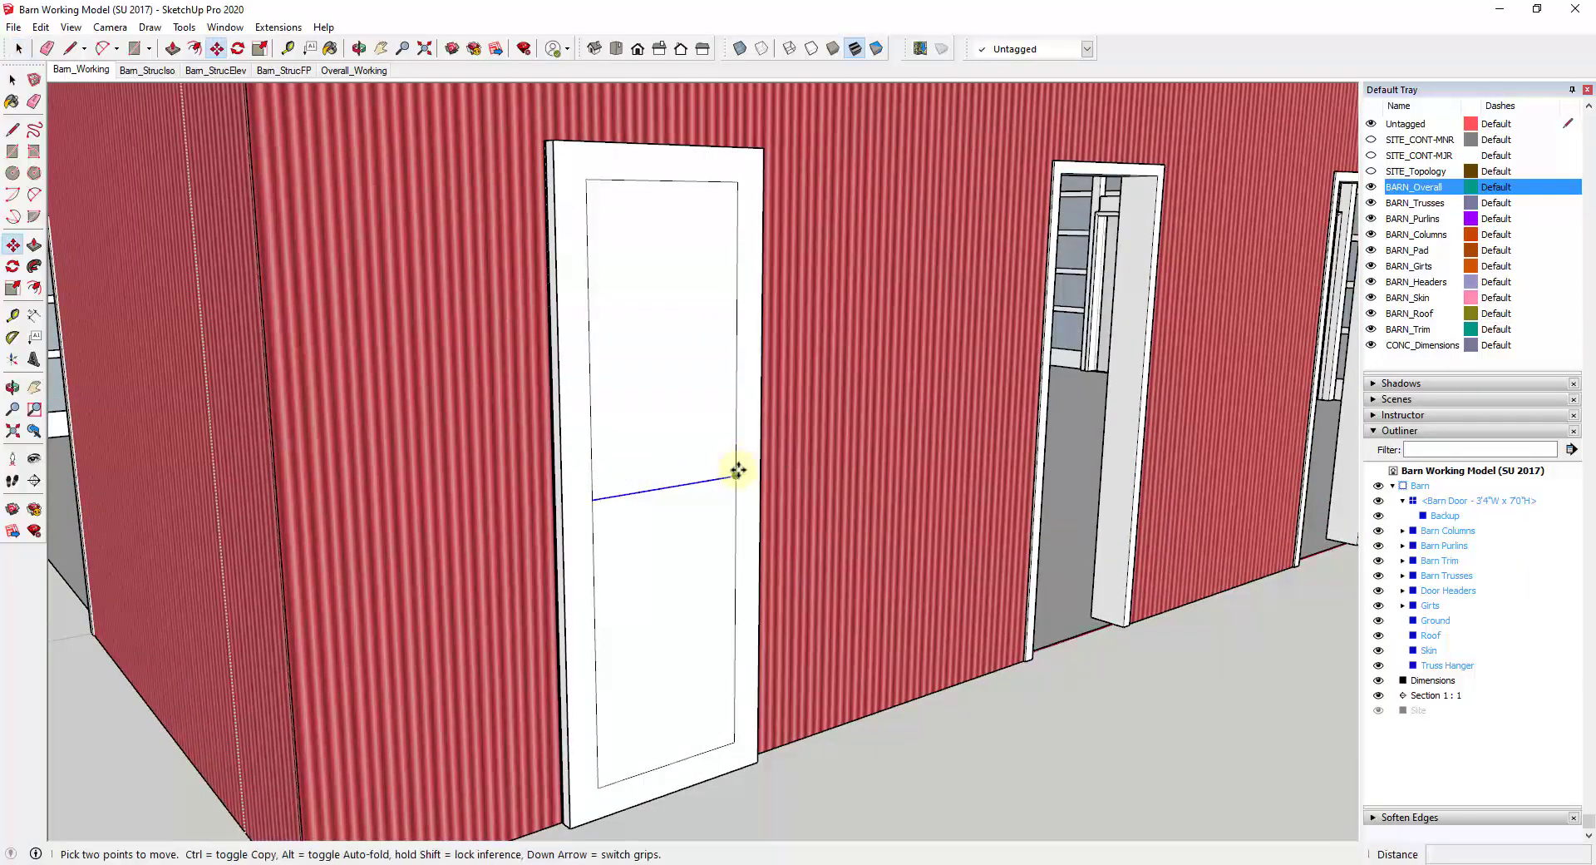
key(space)
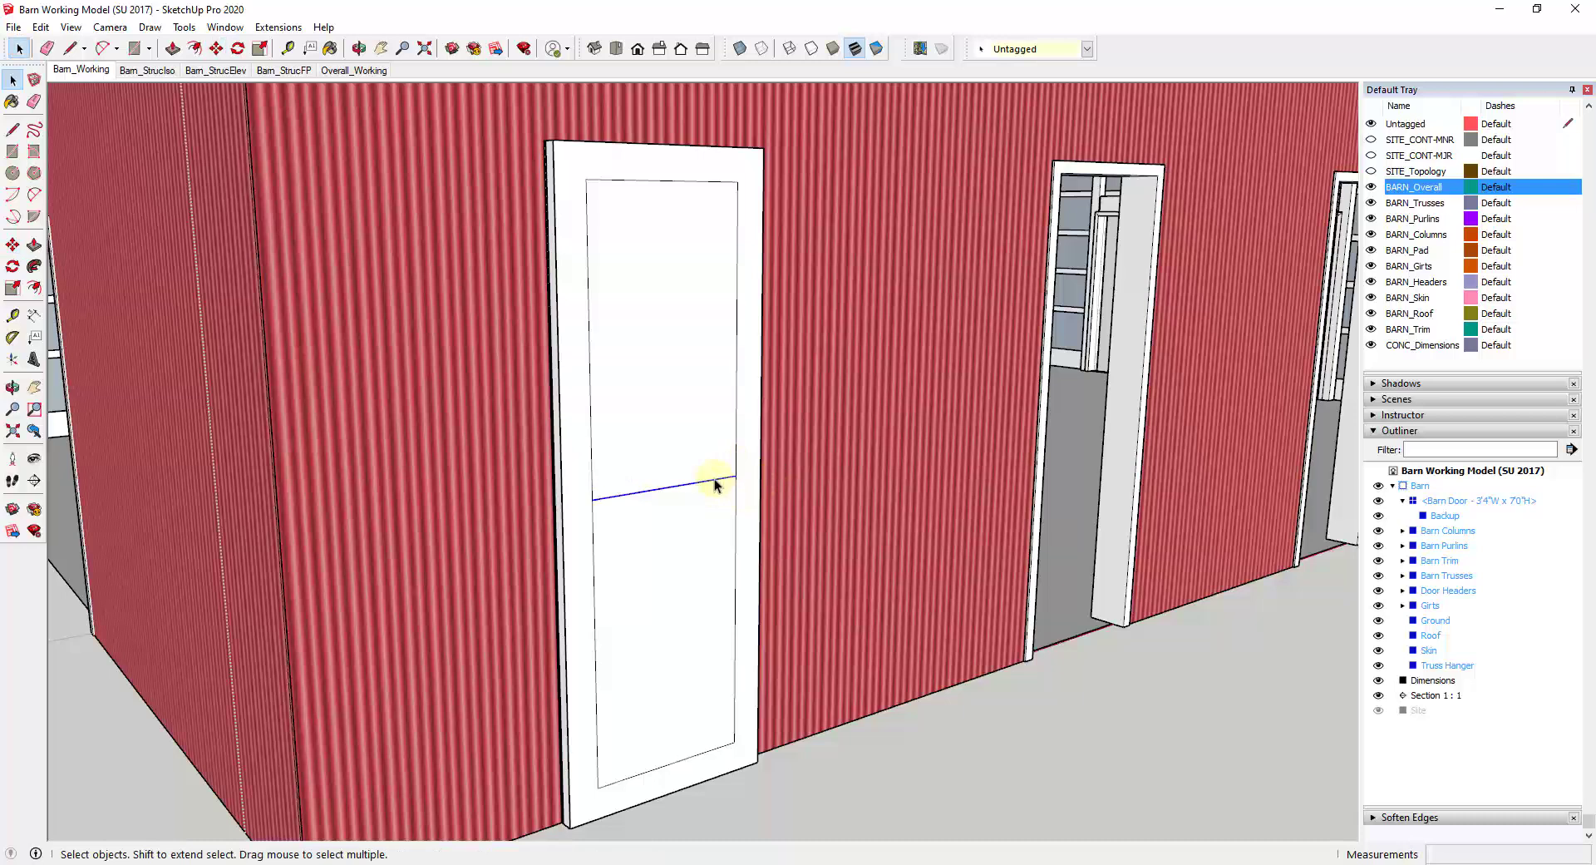
Copy the selected midline straight up along the inner rectangle's edge by 2.75".
key(m)
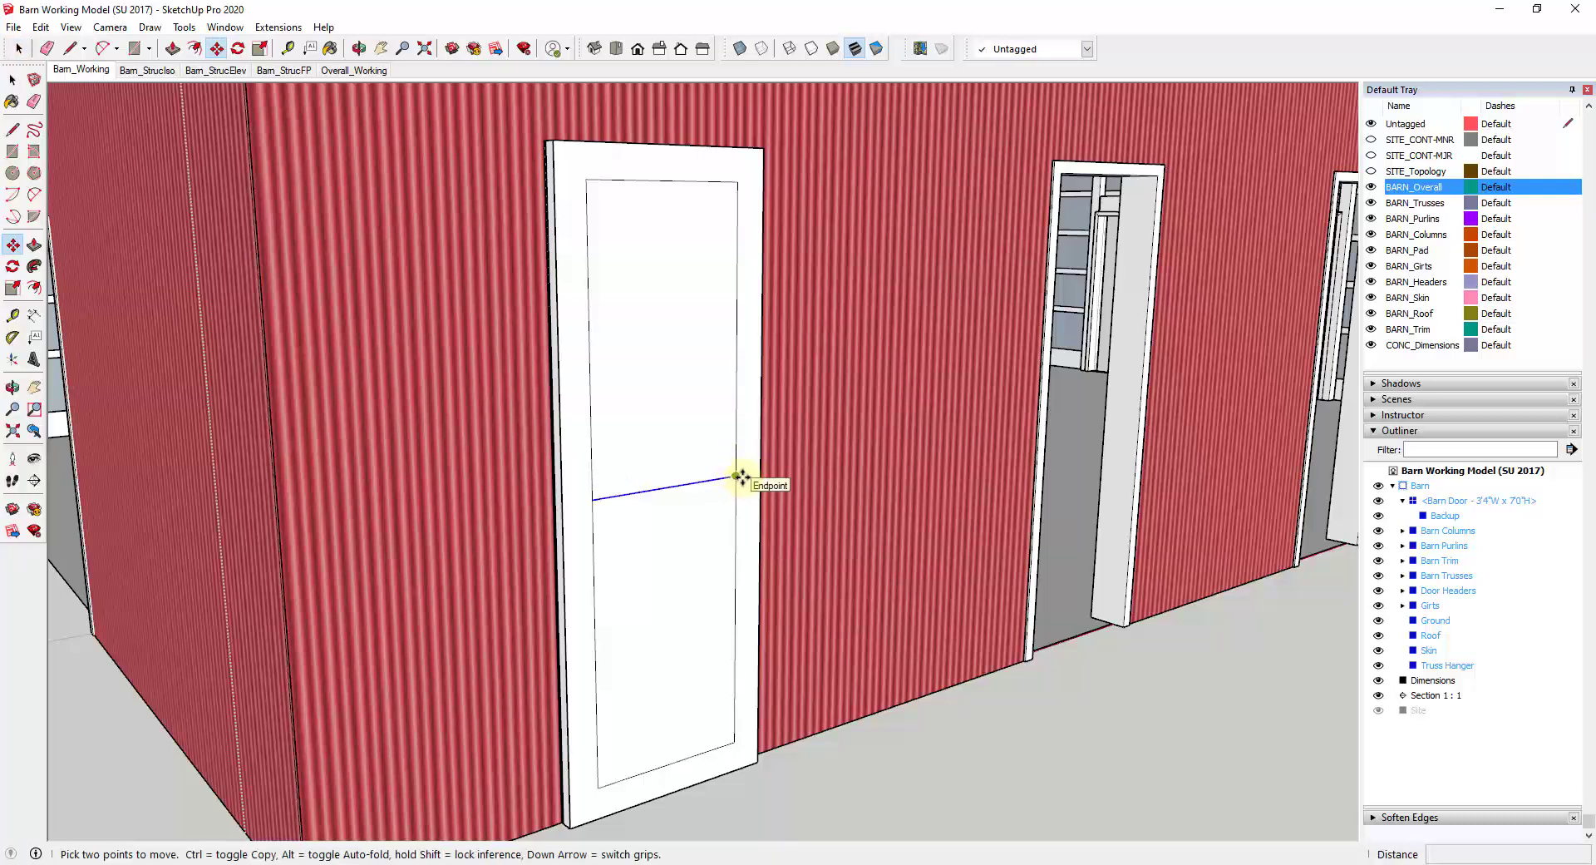
key(ctrl)
click(737, 476)
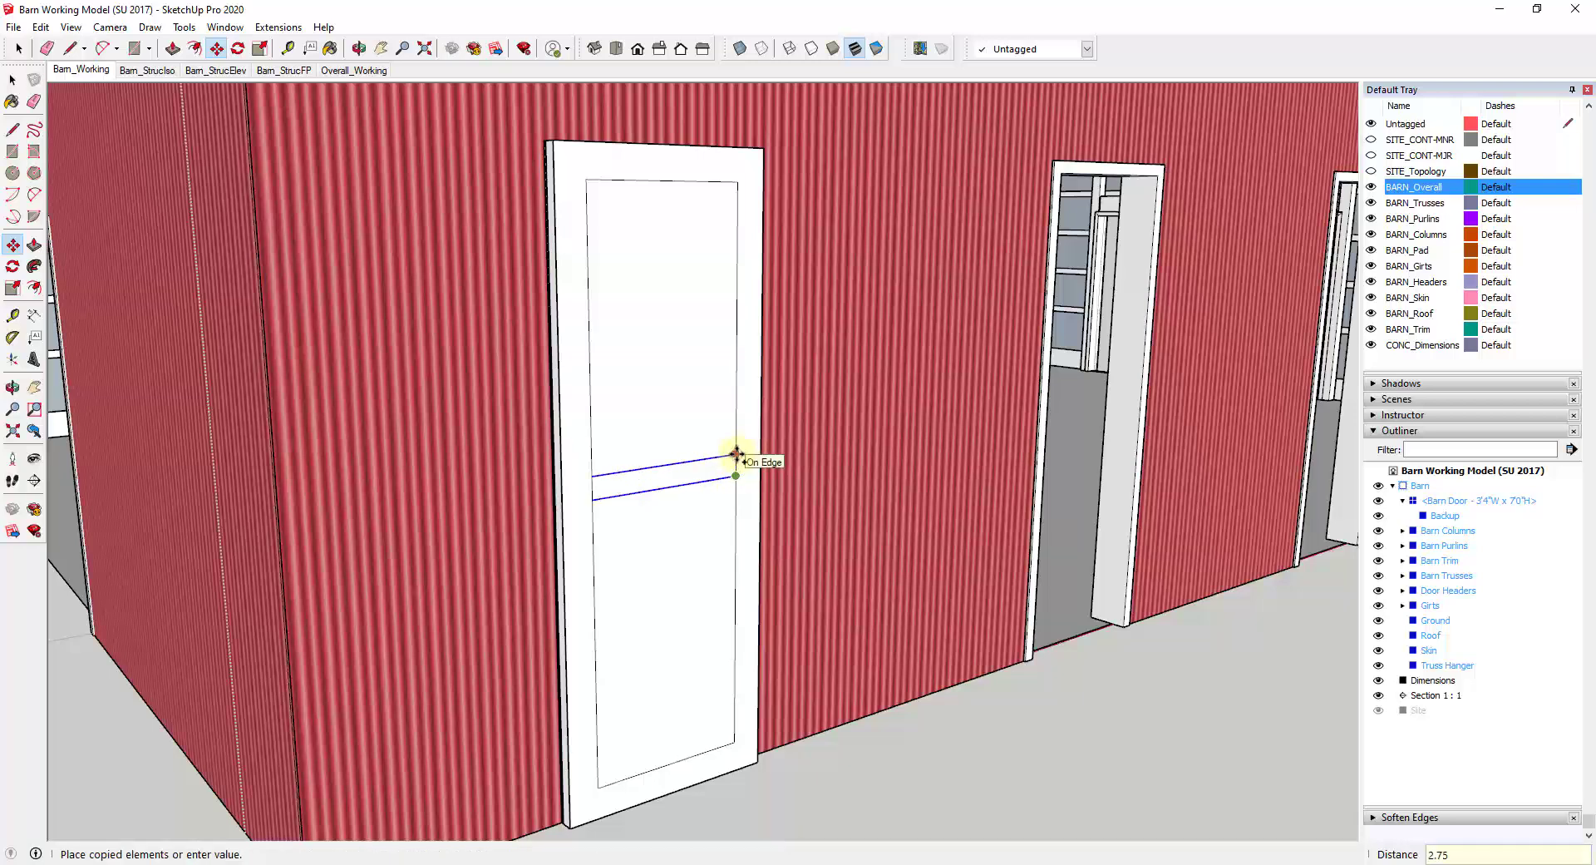
text(2.75)
key(Return)
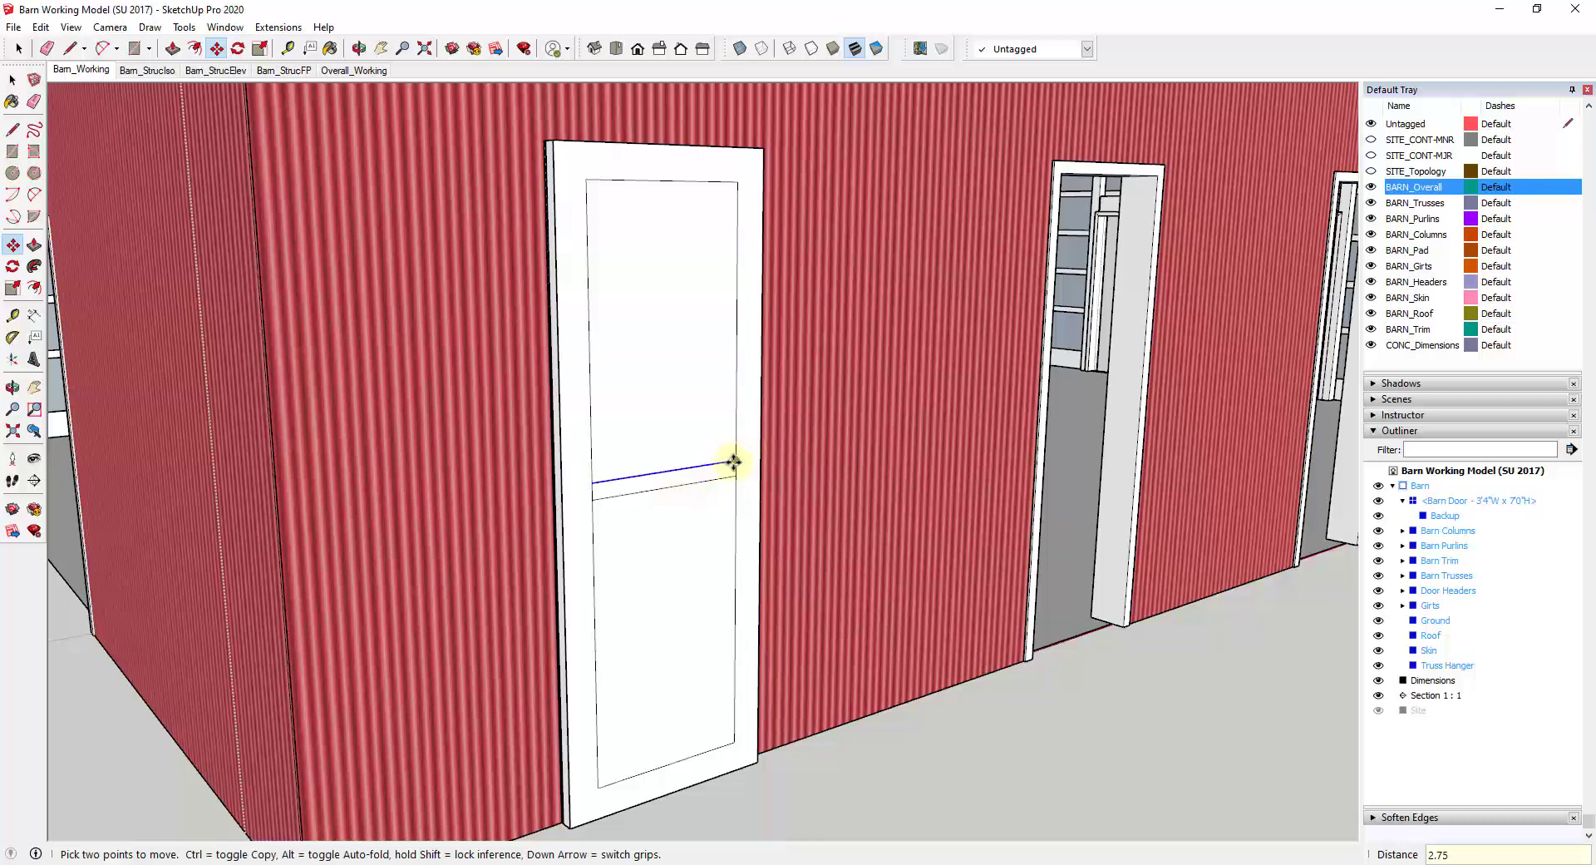
Copy the upper rail line straight down by 5.5" and delete the original midline between the two copies.
click(737, 462)
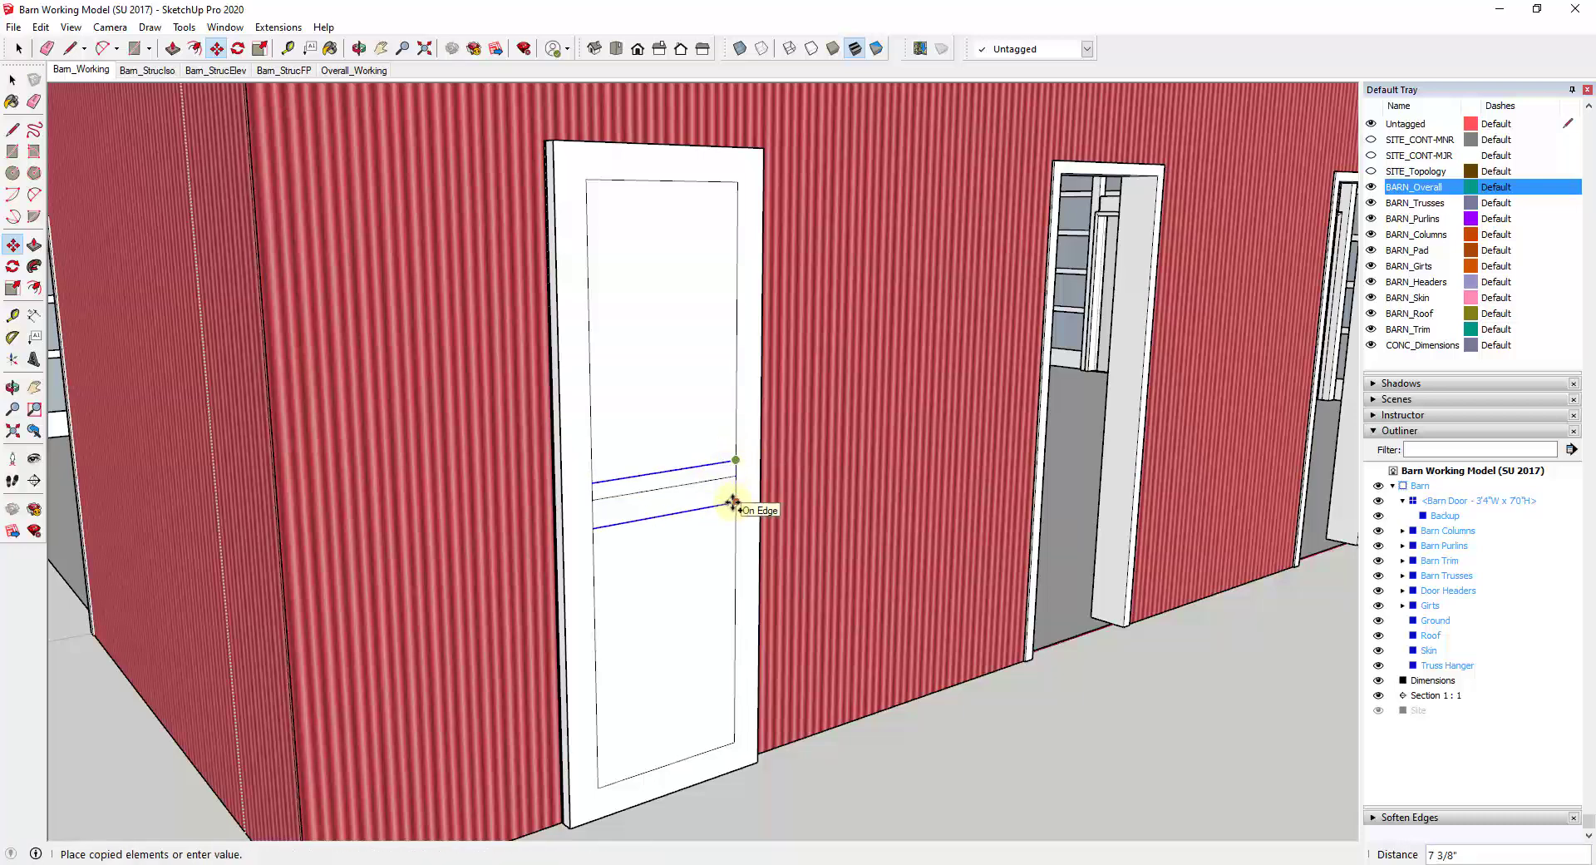
key(Return)
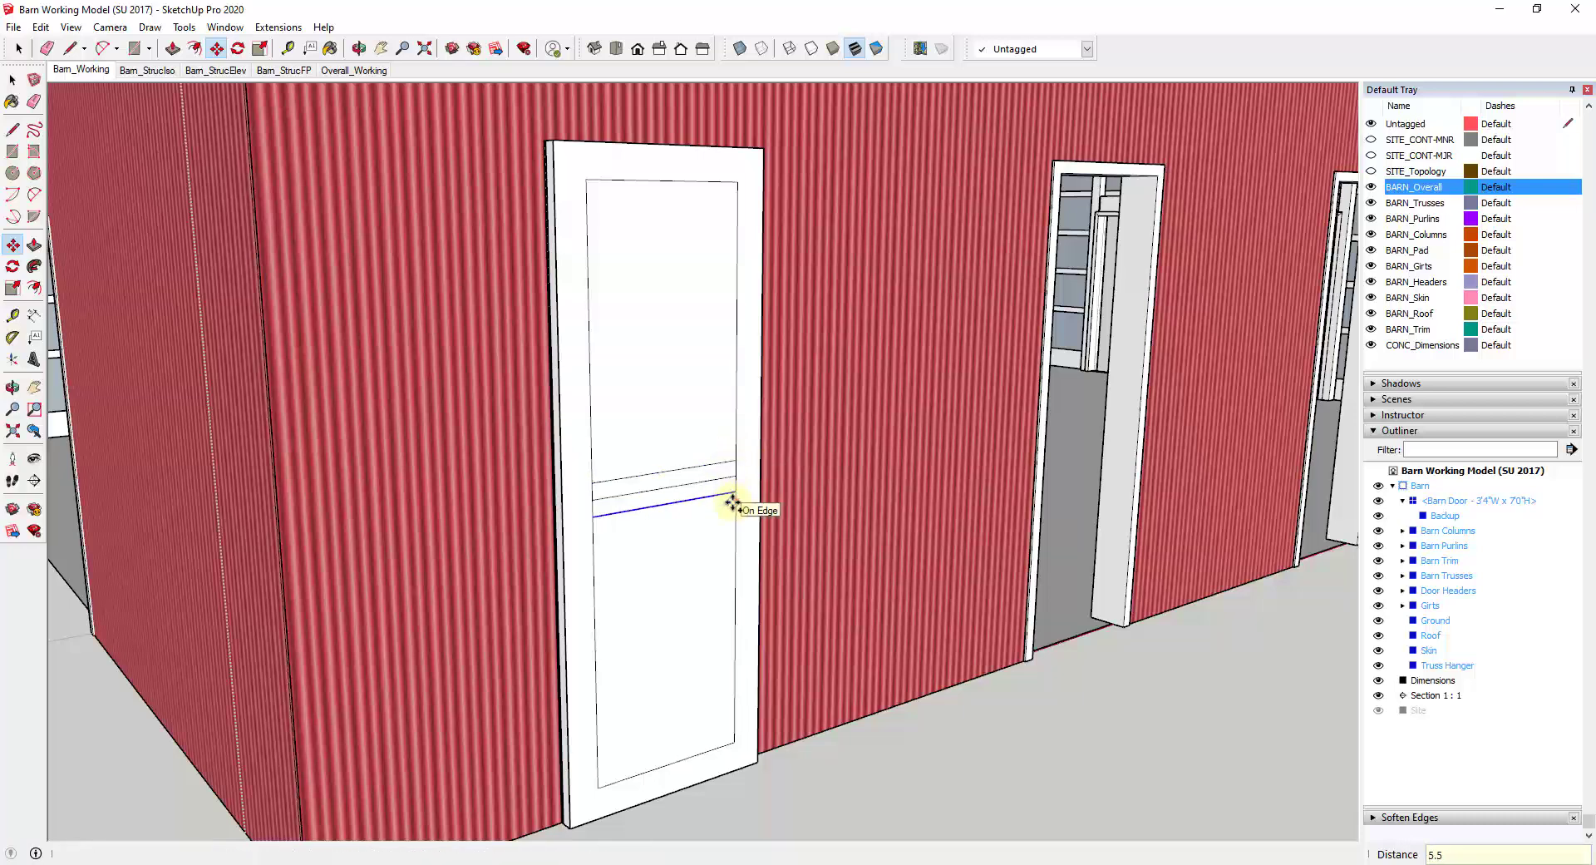
key(space)
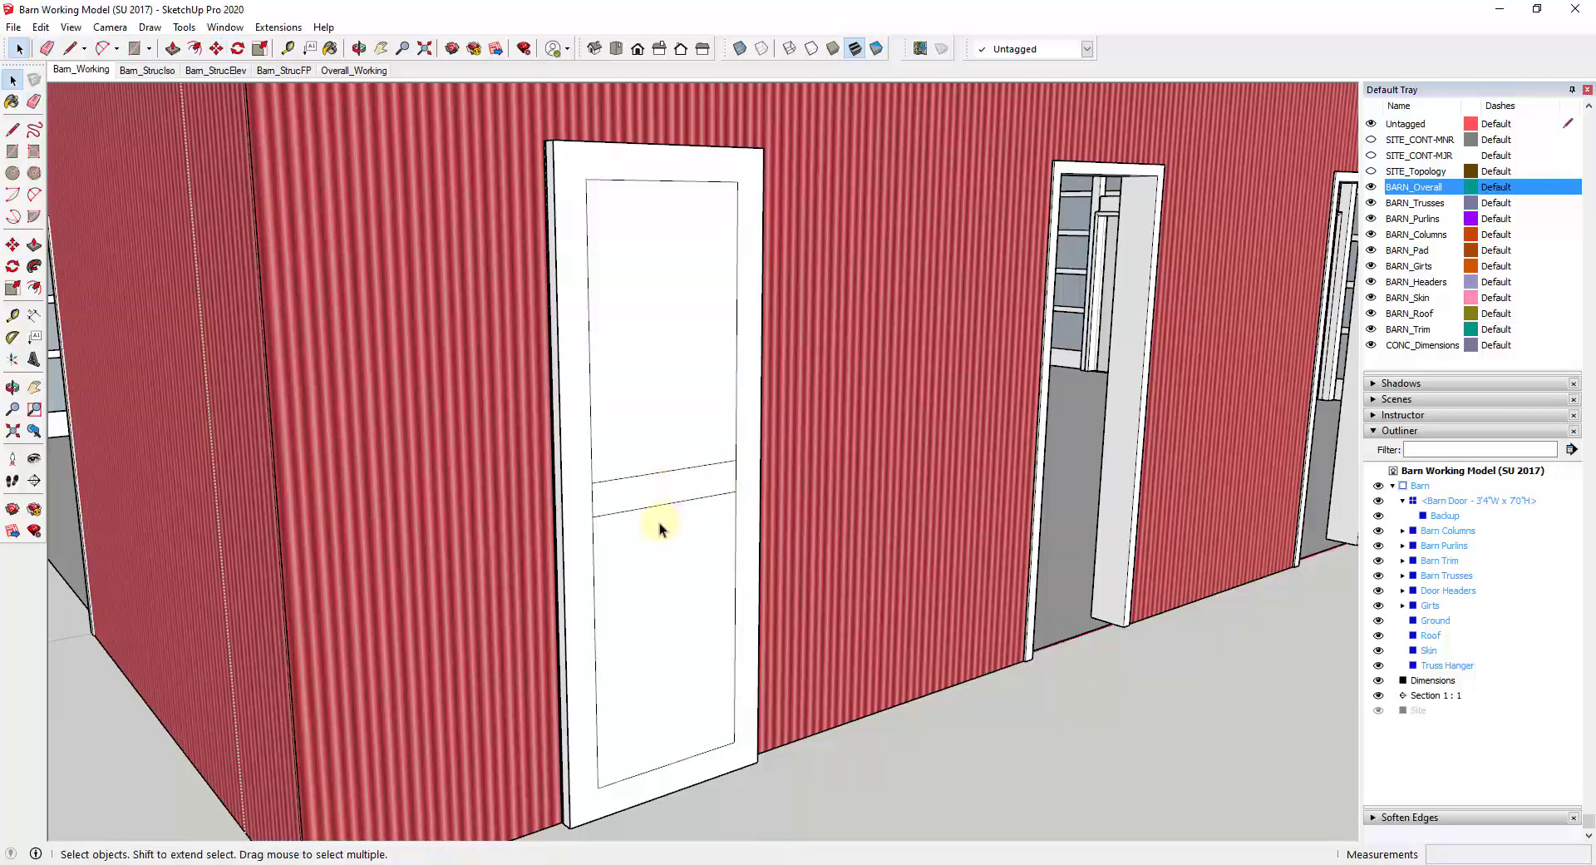
Push/Pull the perimeter frame face of the door outward by 3/4".
middle_drag(660, 522, 602, 385)
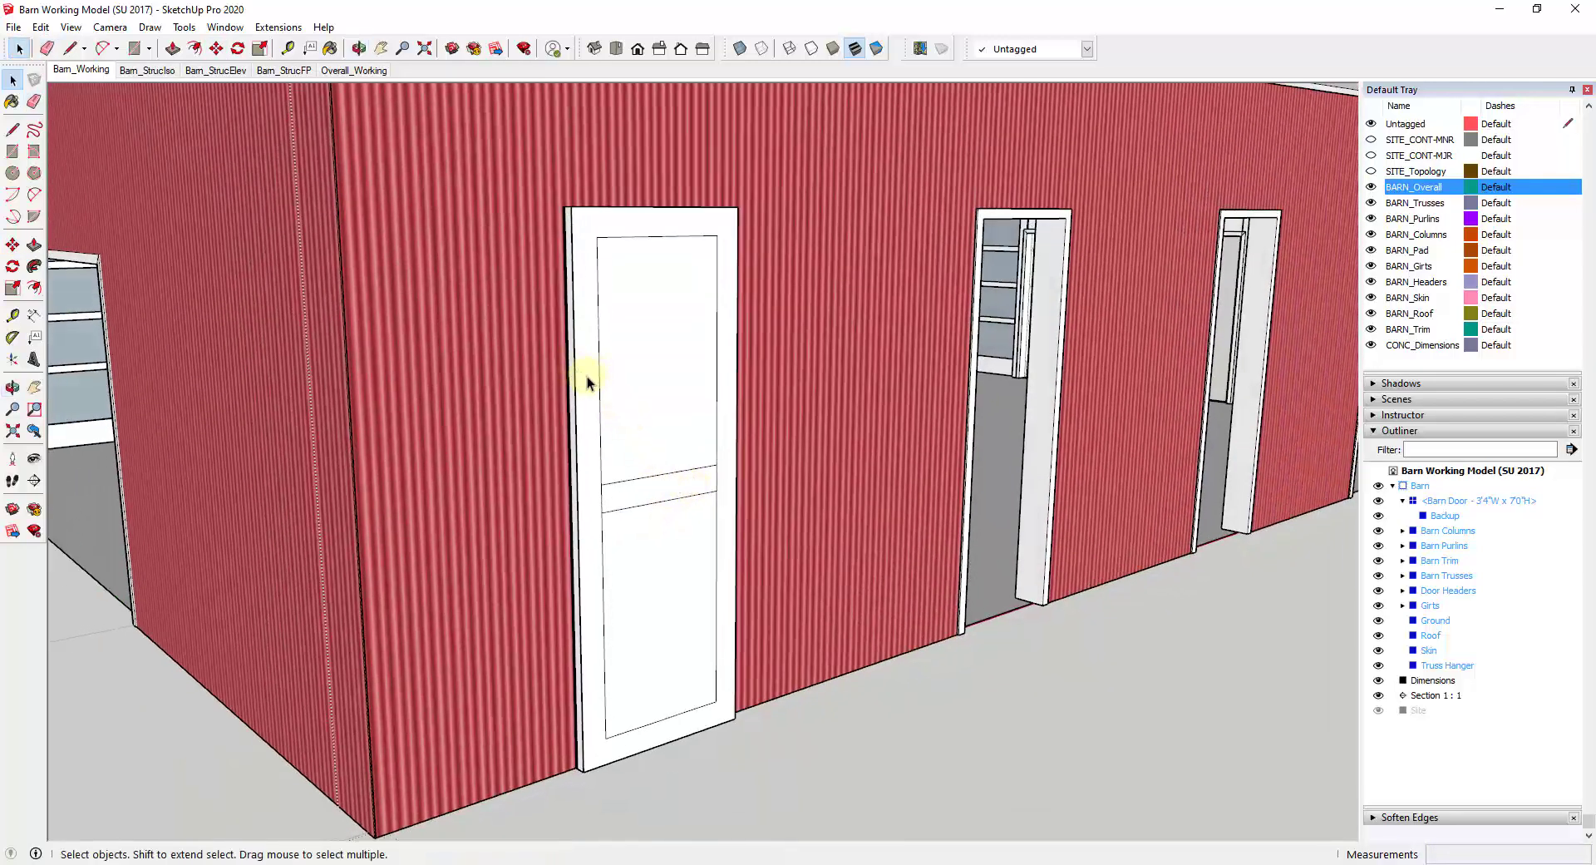
key(p)
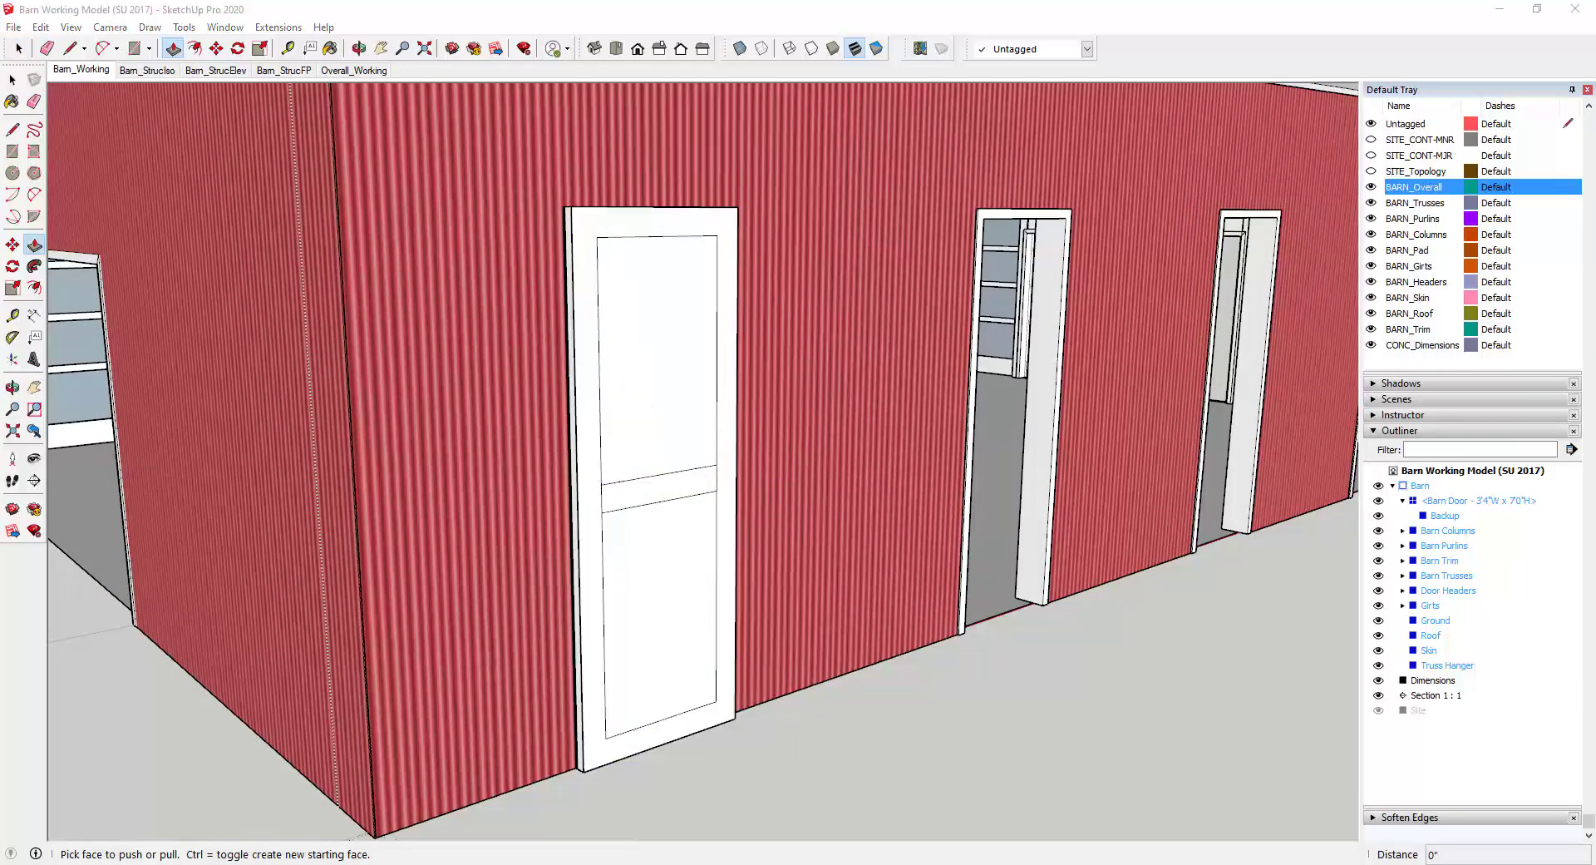
click(587, 428)
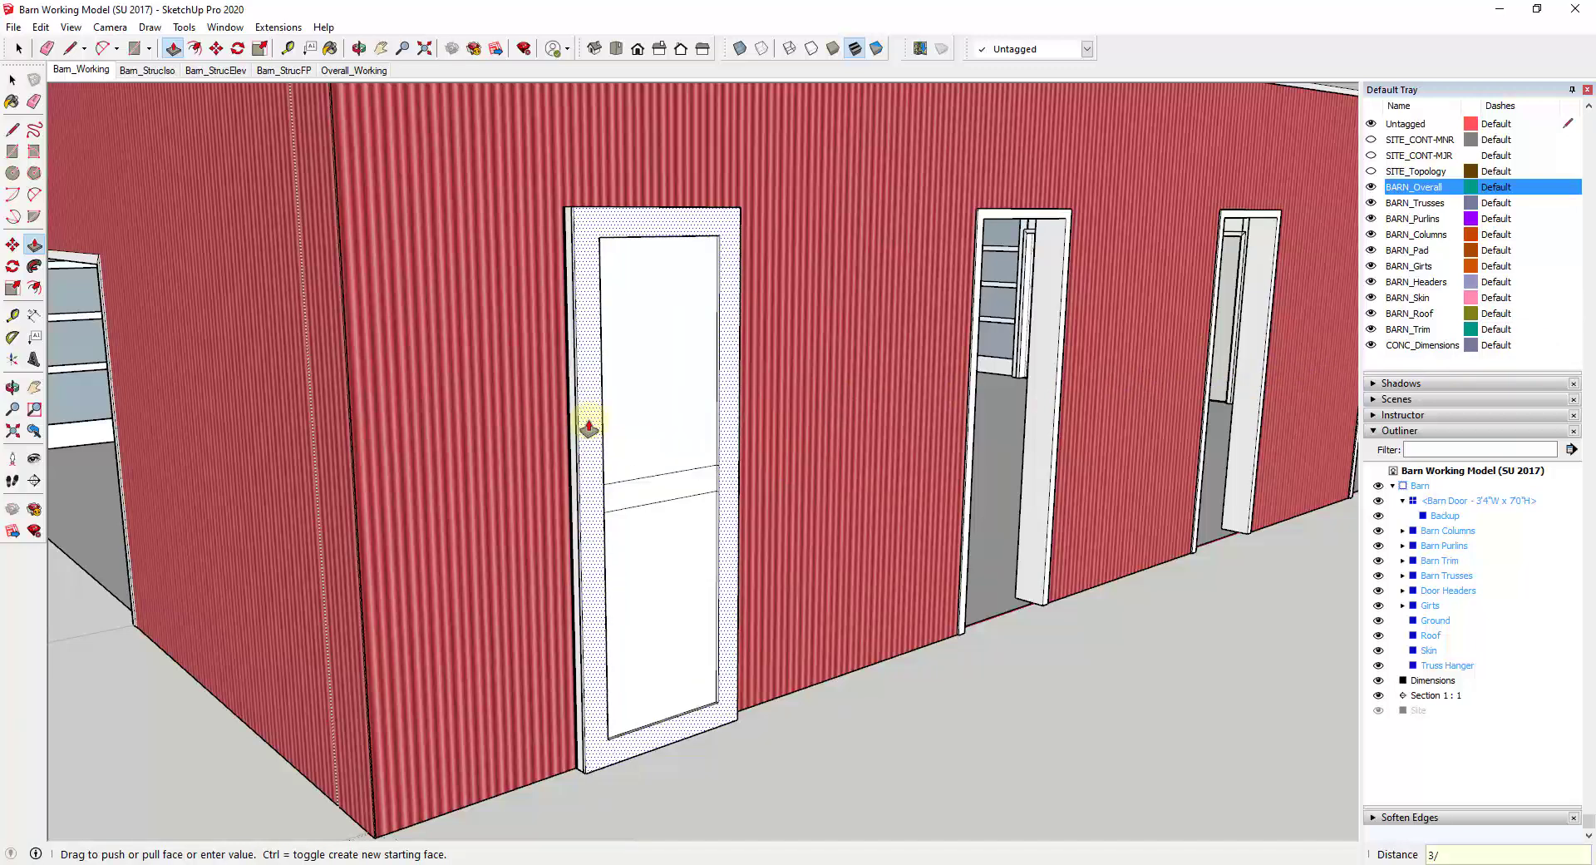
text(3/4)
key(Return)
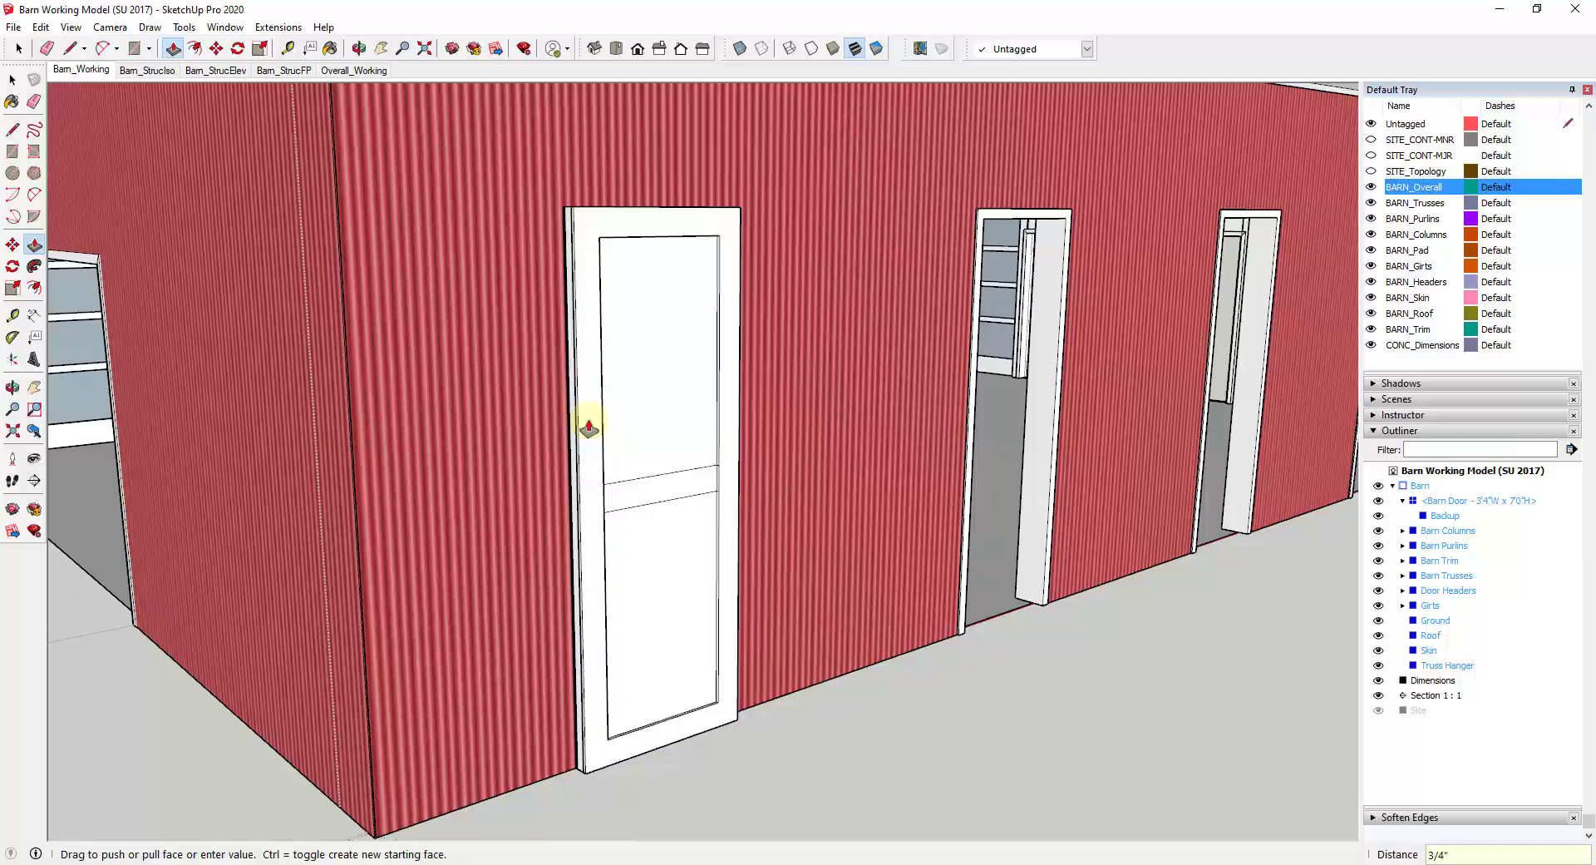
Push/Pull the middle rail face outward by 3/4" to match the door's perimeter frame.
double_click(667, 496)
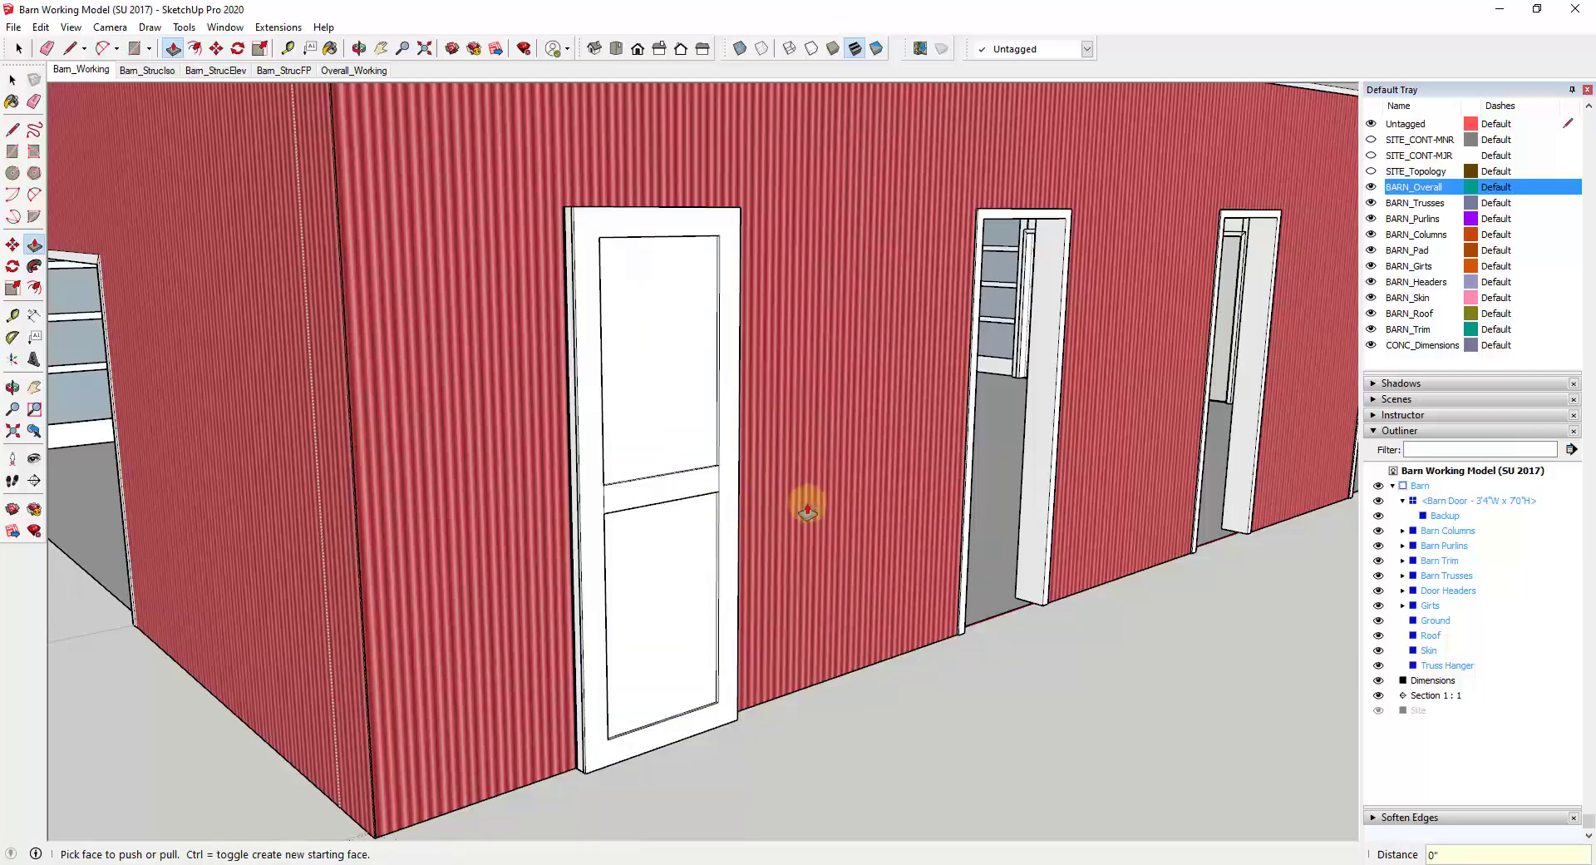
middle_drag(770, 470, 620, 502)
scroll(591, 449, up, 4)
key(space)
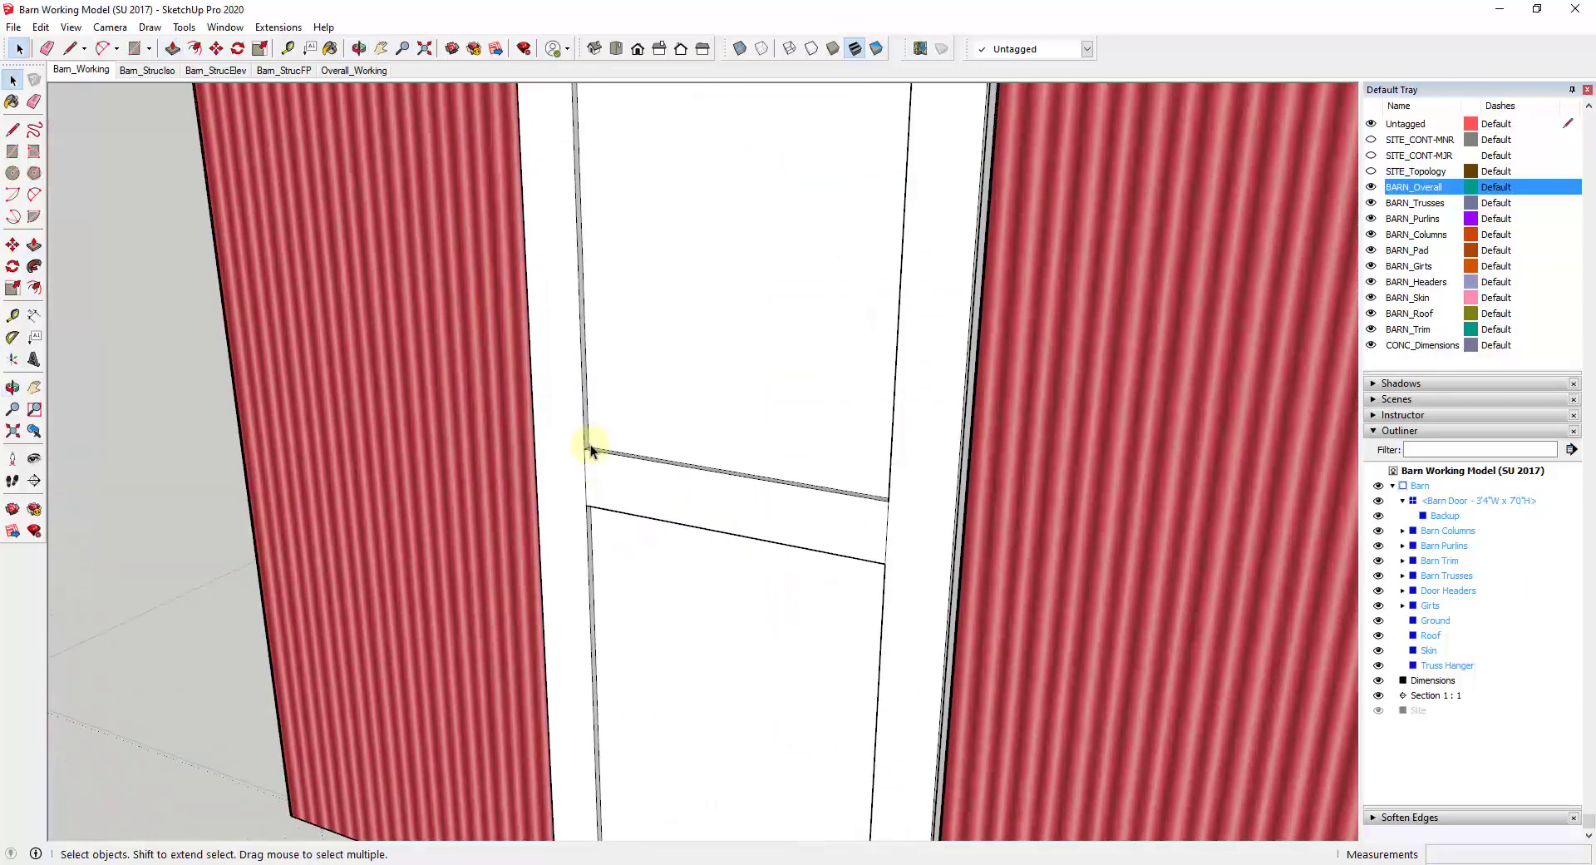
scroll(591, 449, down, 3)
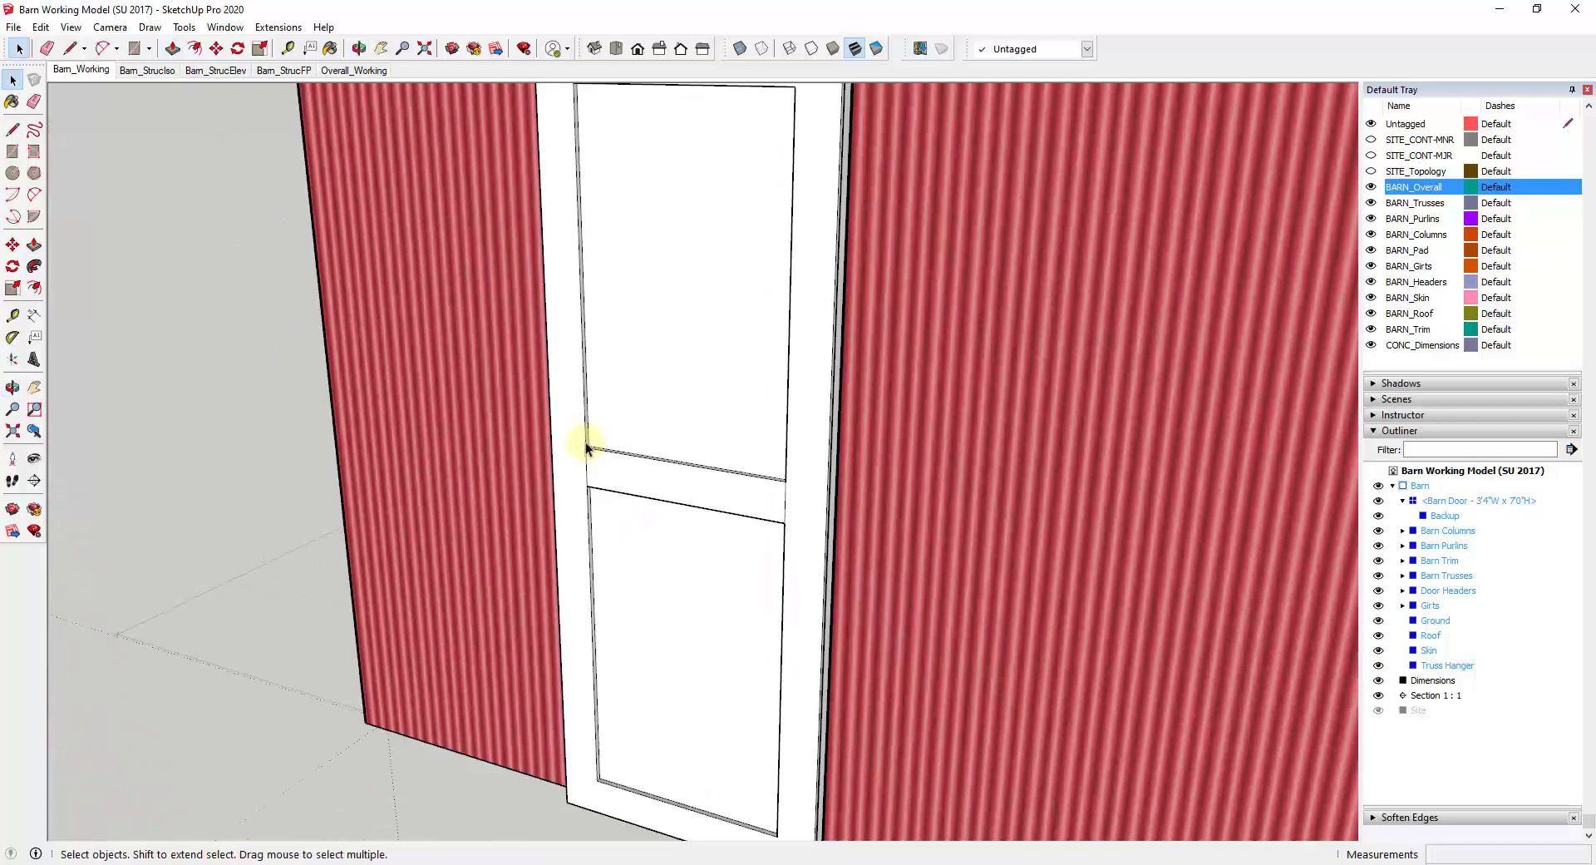
scroll(680, 241, down, 3)
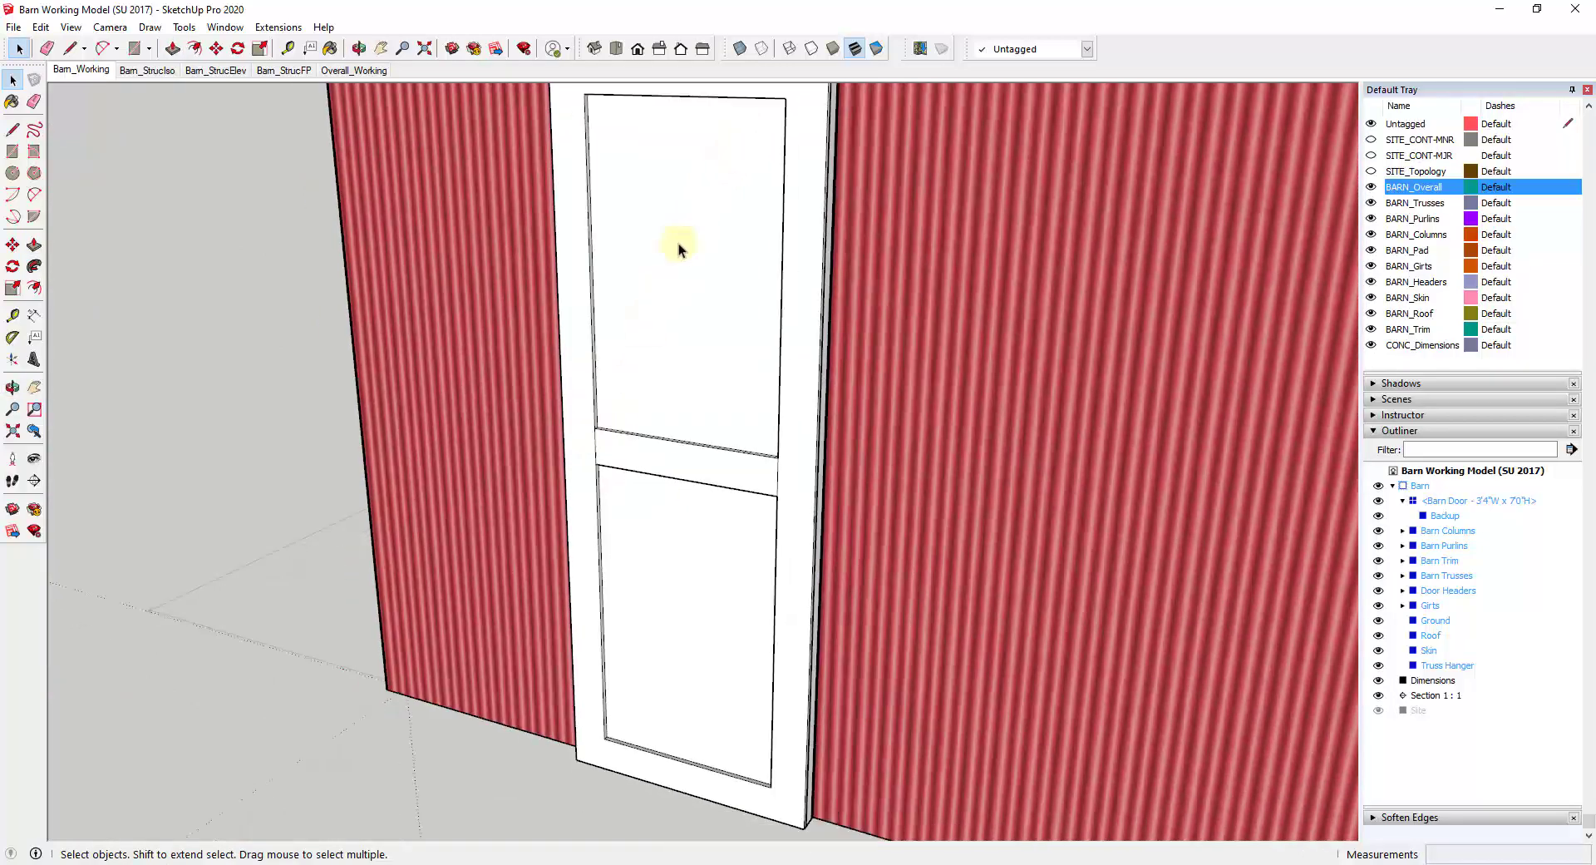
Draw a diagonal line across the recessed upper panel from its lower-left corner to its upper-right corner.
scroll(621, 383, up, 4)
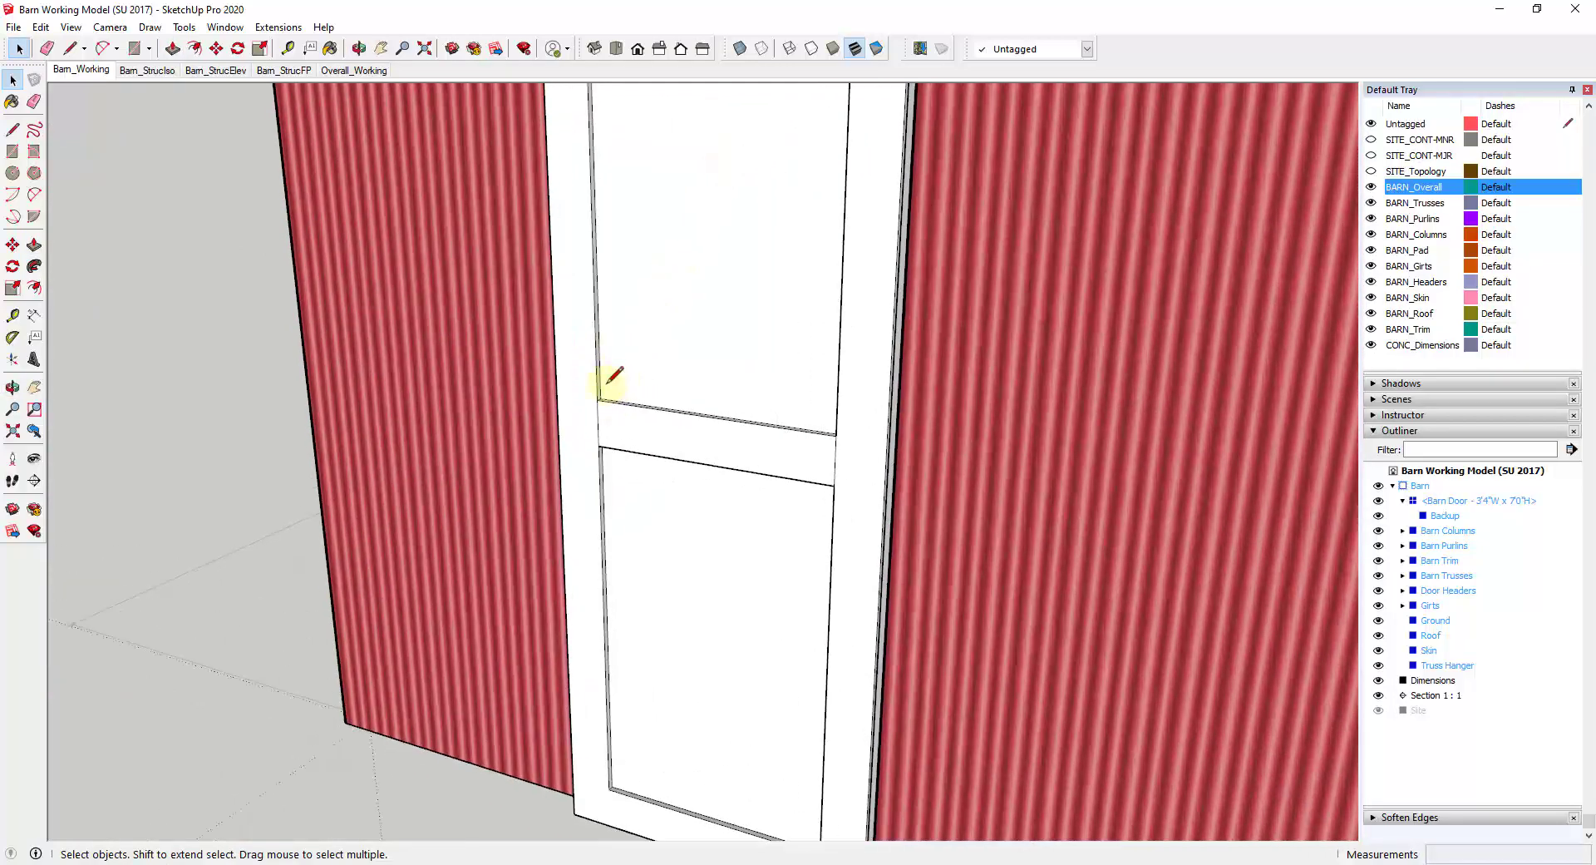
key(l)
scroll(600, 391, up, 5)
click(593, 401)
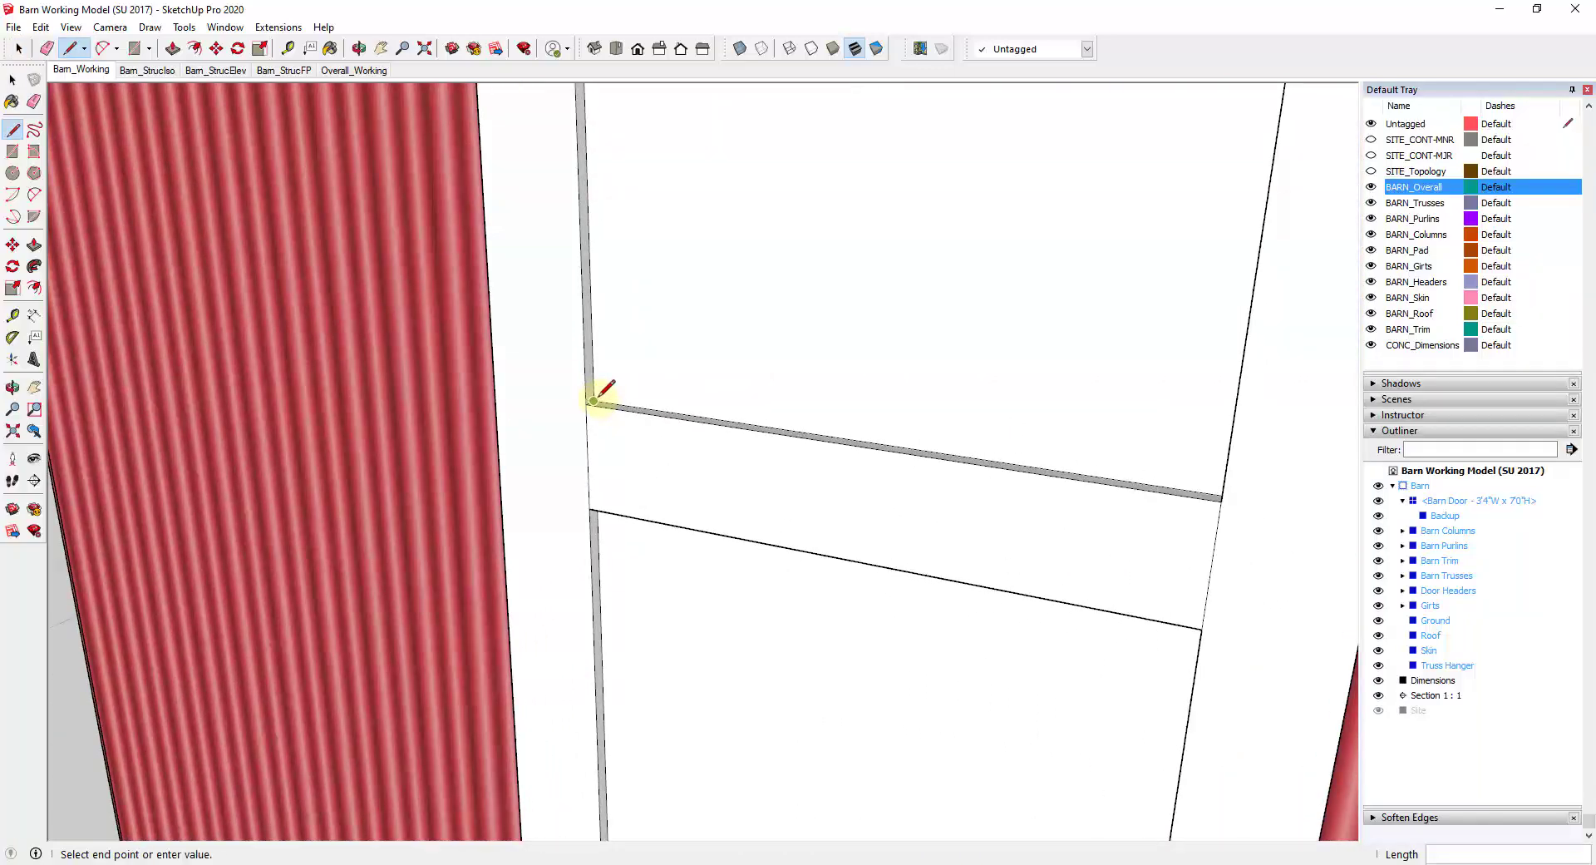
scroll(595, 395, down, 5)
middle_drag(581, 410, 906, 261)
scroll(890, 153, up, 4)
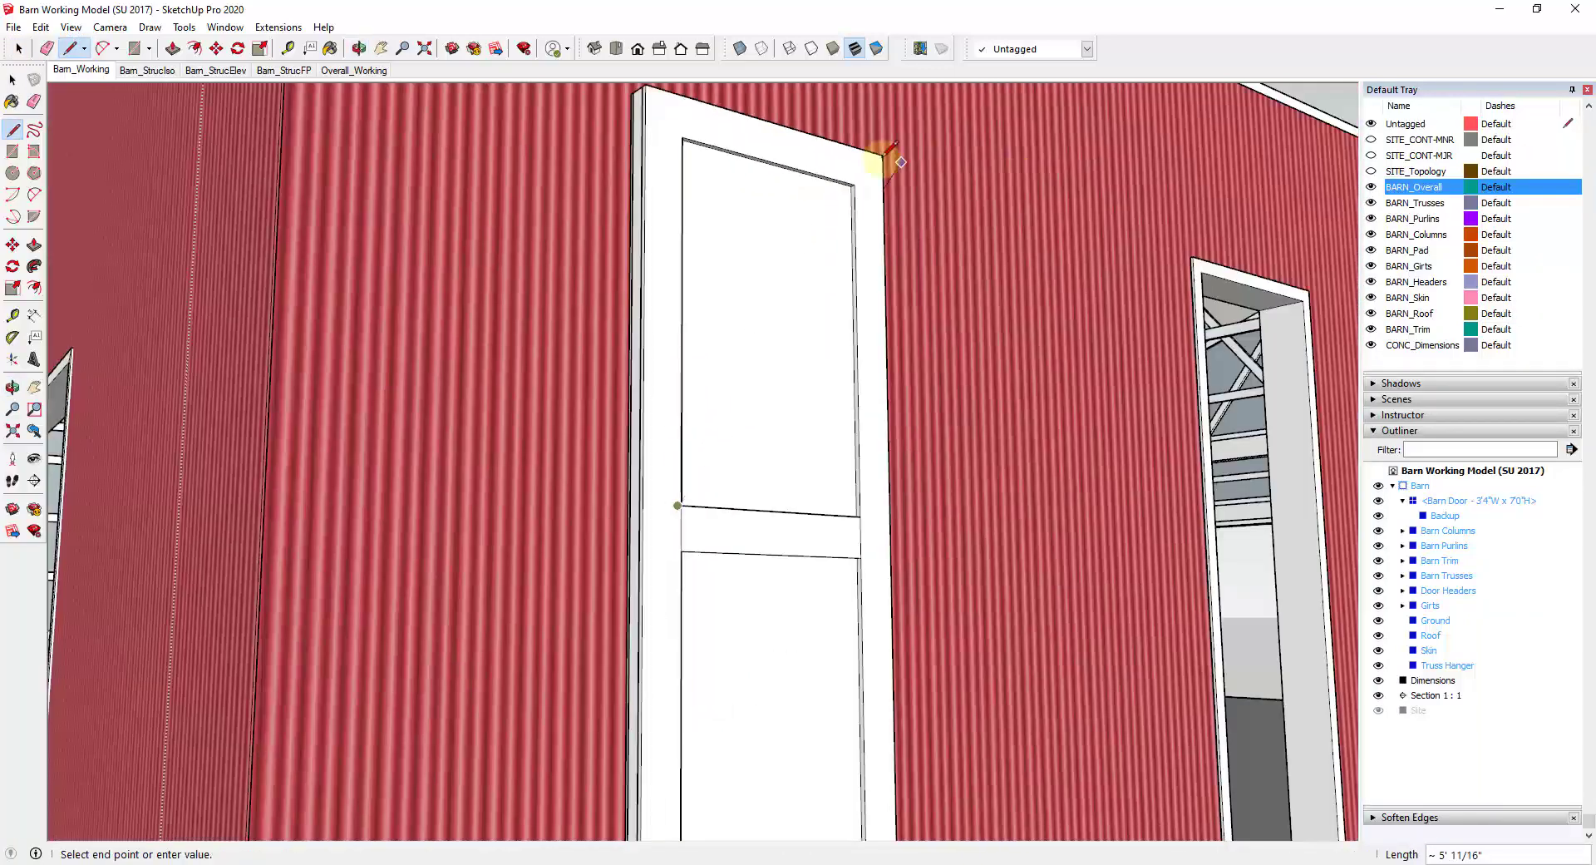
scroll(889, 153, down, 3)
click(857, 204)
middle_drag(857, 207, 741, 438)
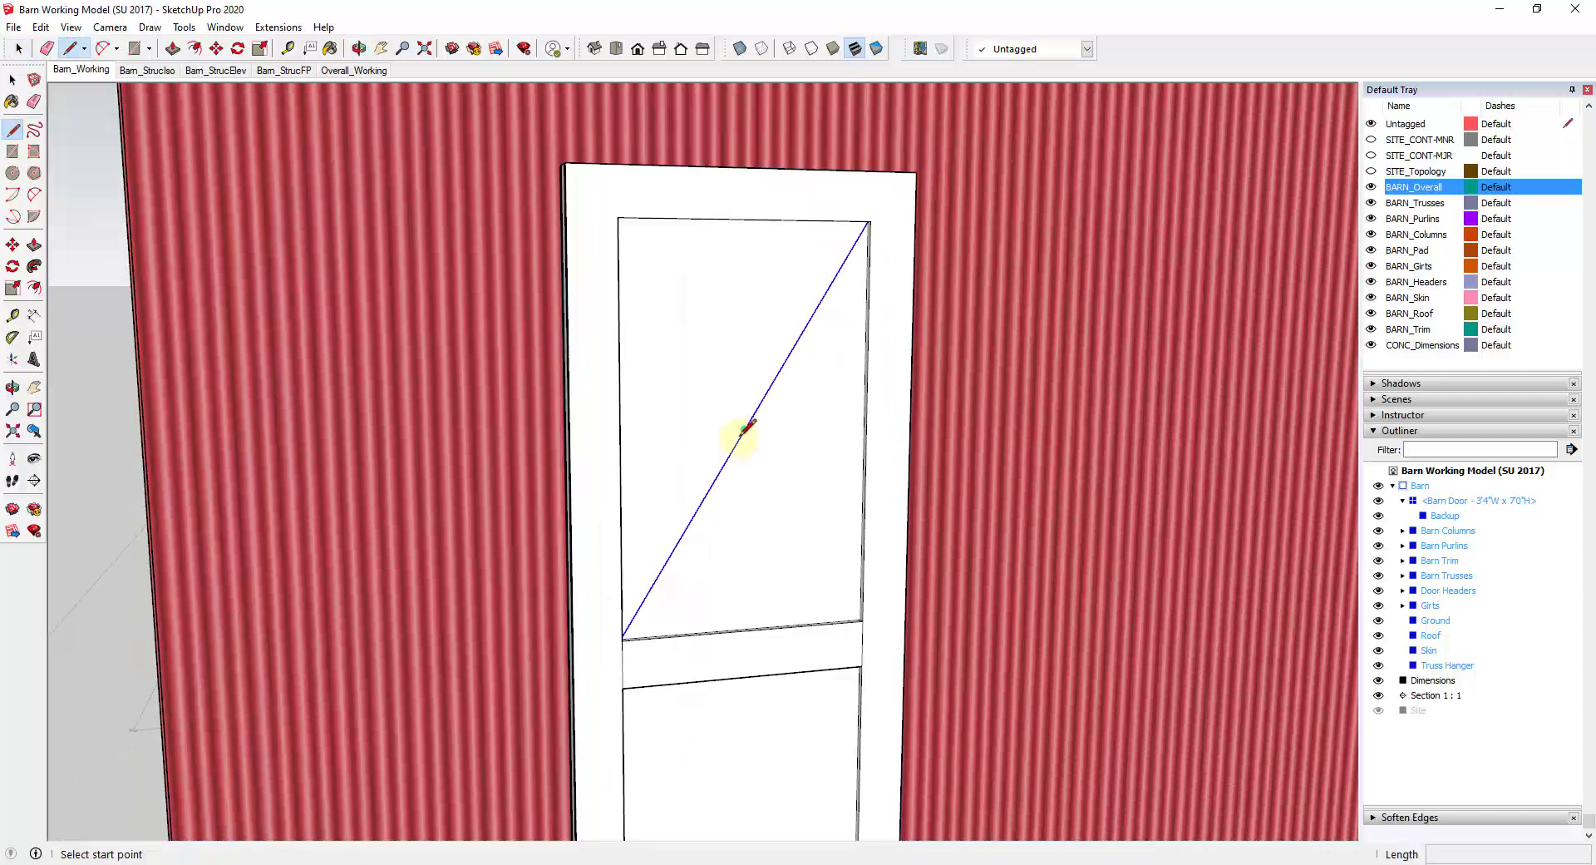
Draw a perpendicular line 2.75" from the diagonal's midpoint, then a 5.5" line back across it so it extends equally on both sides.
click(745, 429)
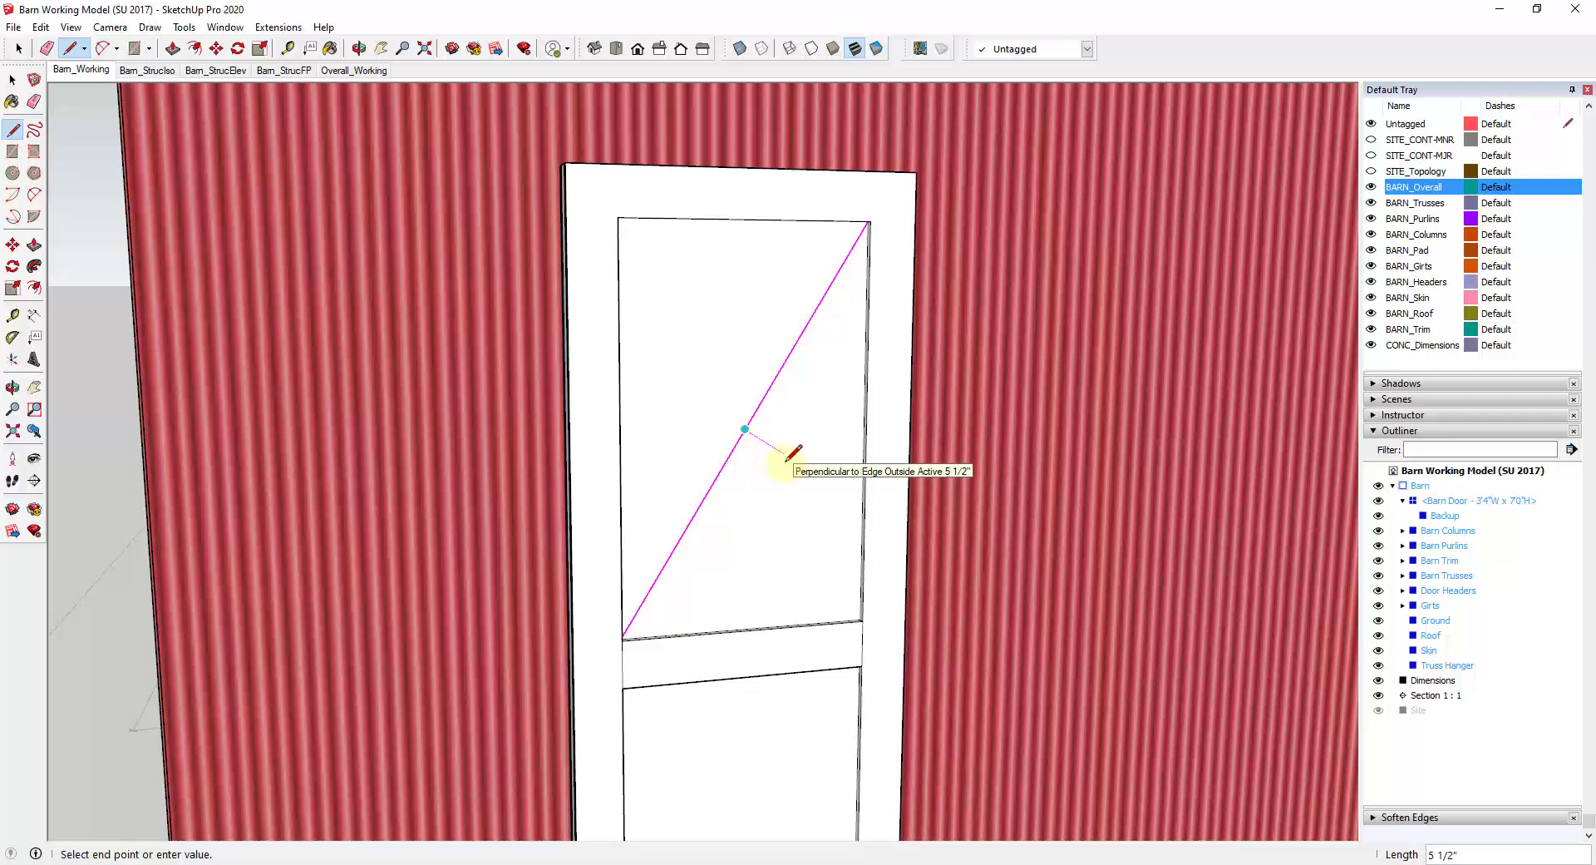
text(2.)
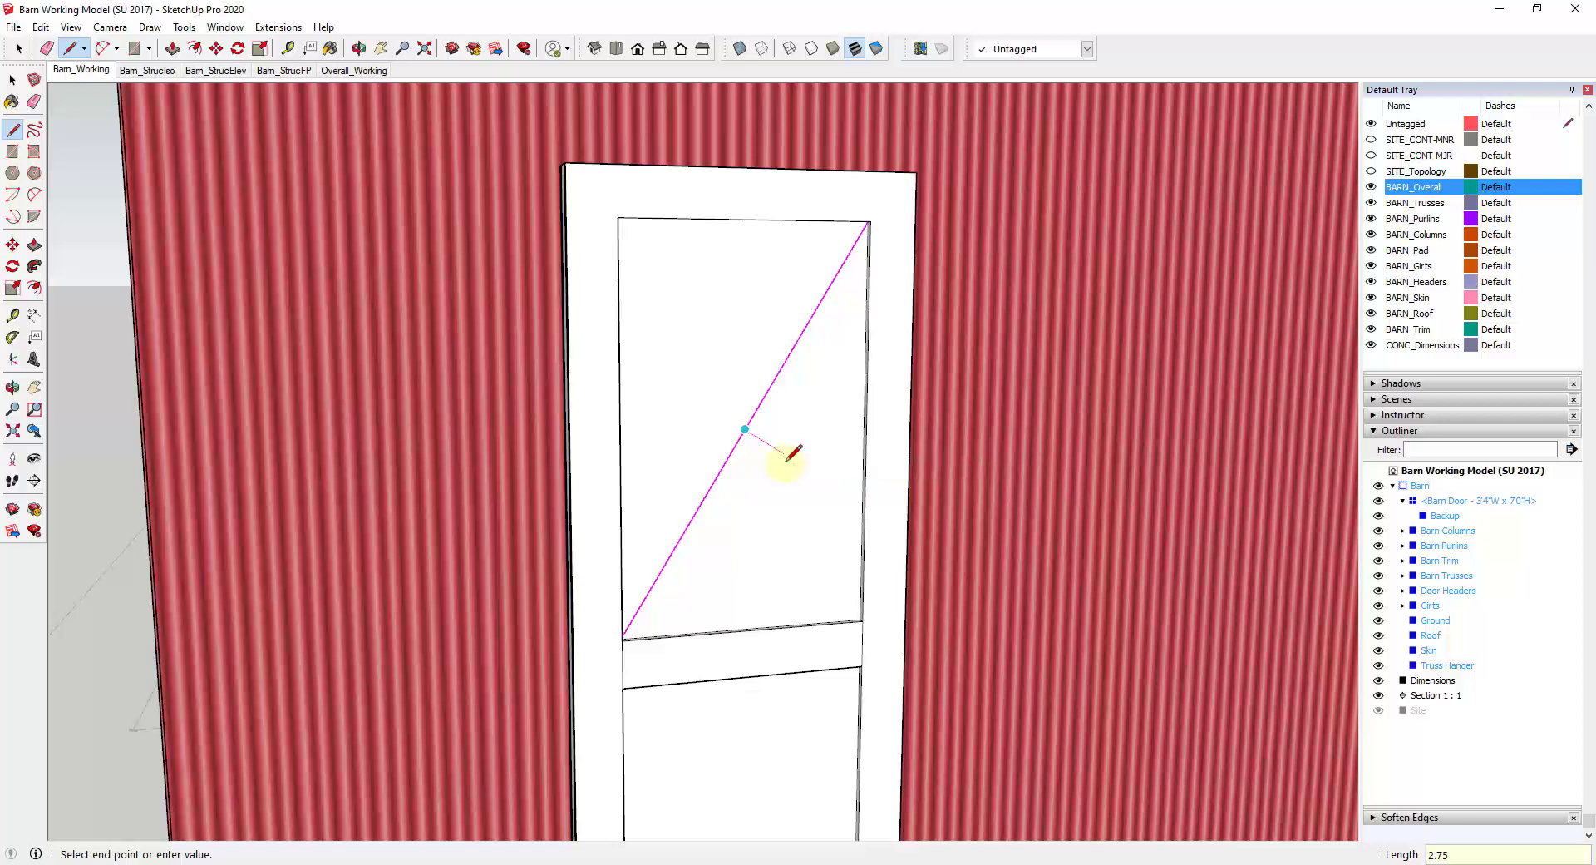
text(75)
key(Return)
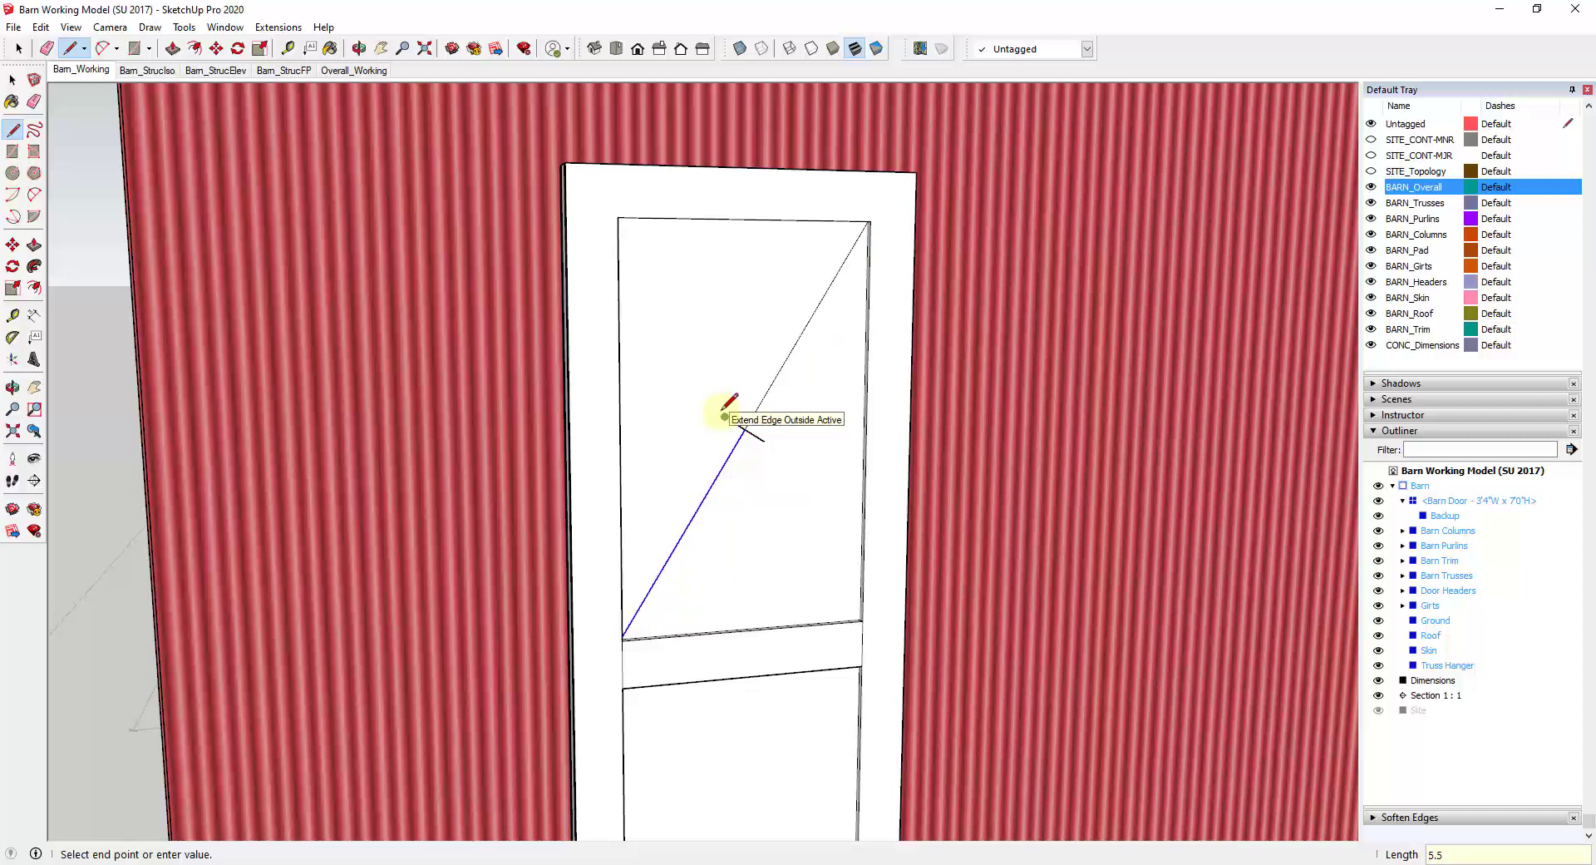
Select both halves of the diagonal and copy them 2 3/4" to the upper-left end of the perpendicular line.
key(space)
click(759, 418)
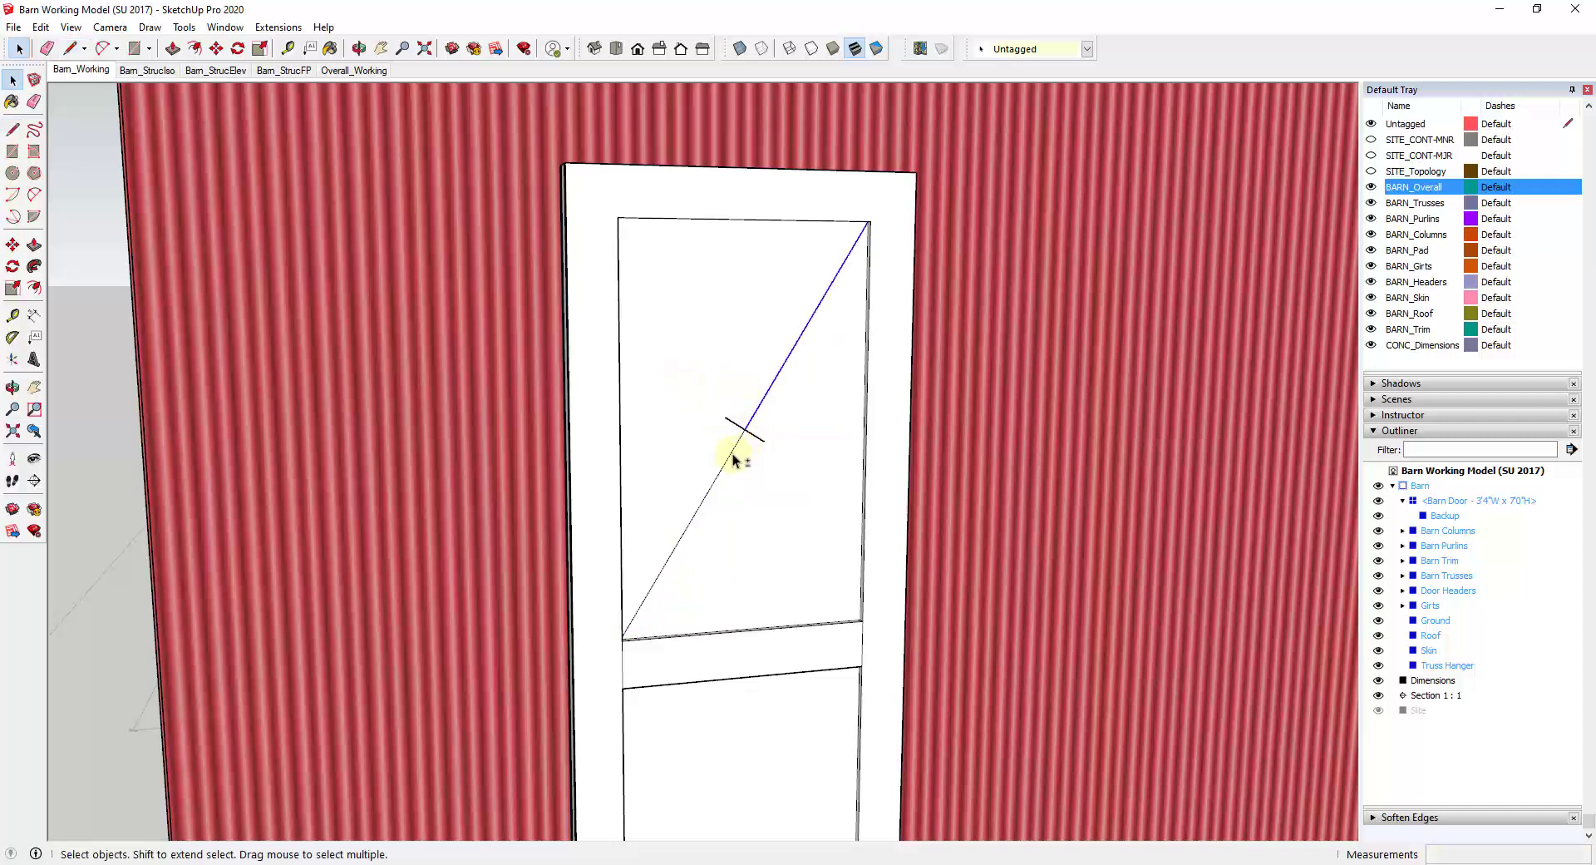
shift+click(731, 456)
scroll(740, 449, up, 4)
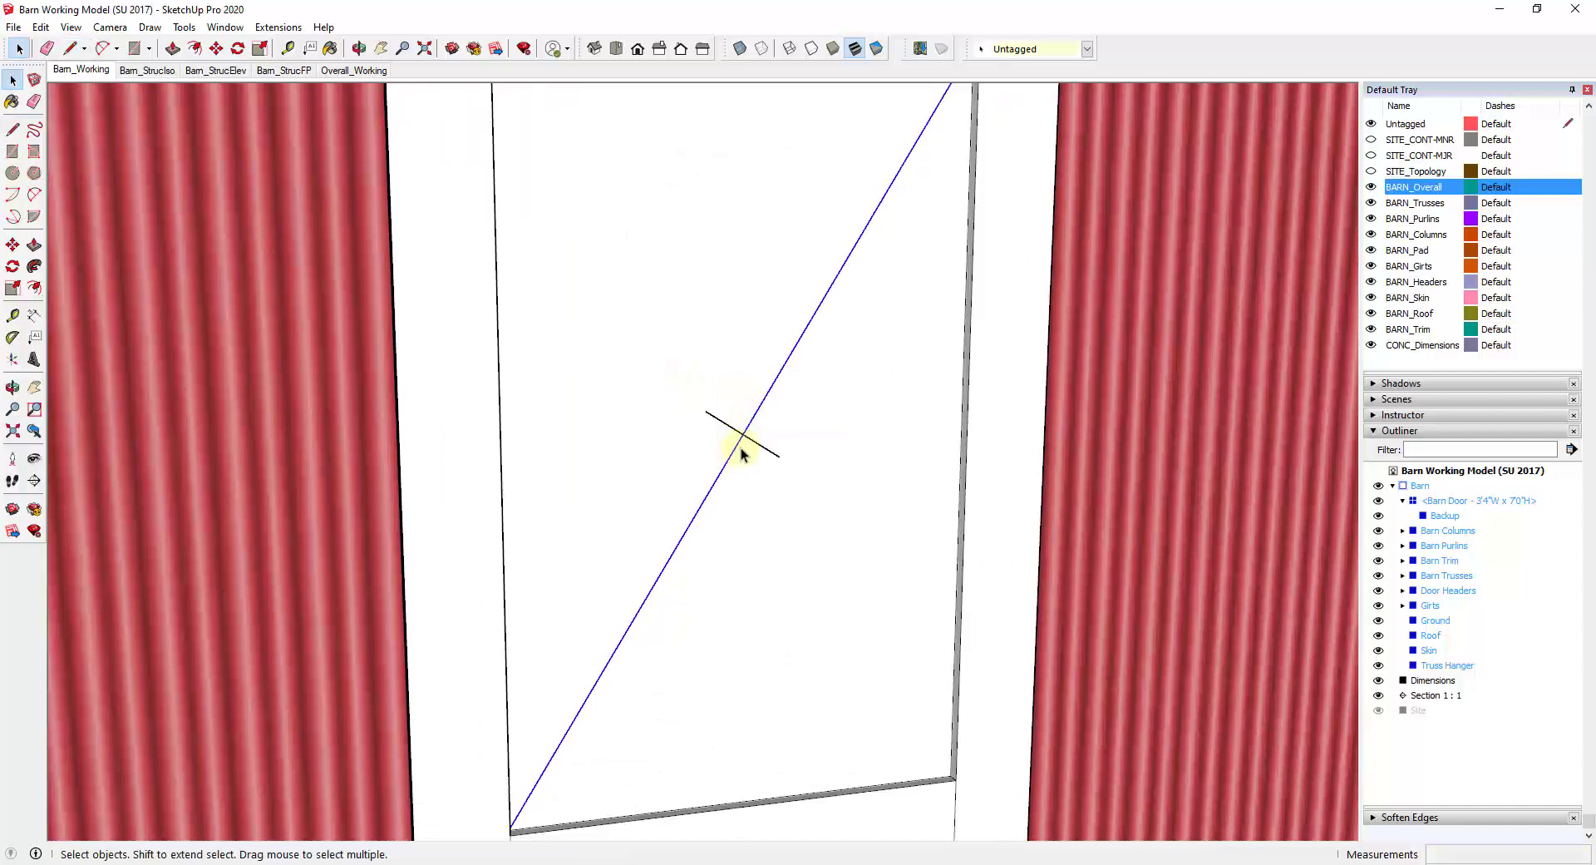
key(m)
key(ctrl)
click(743, 434)
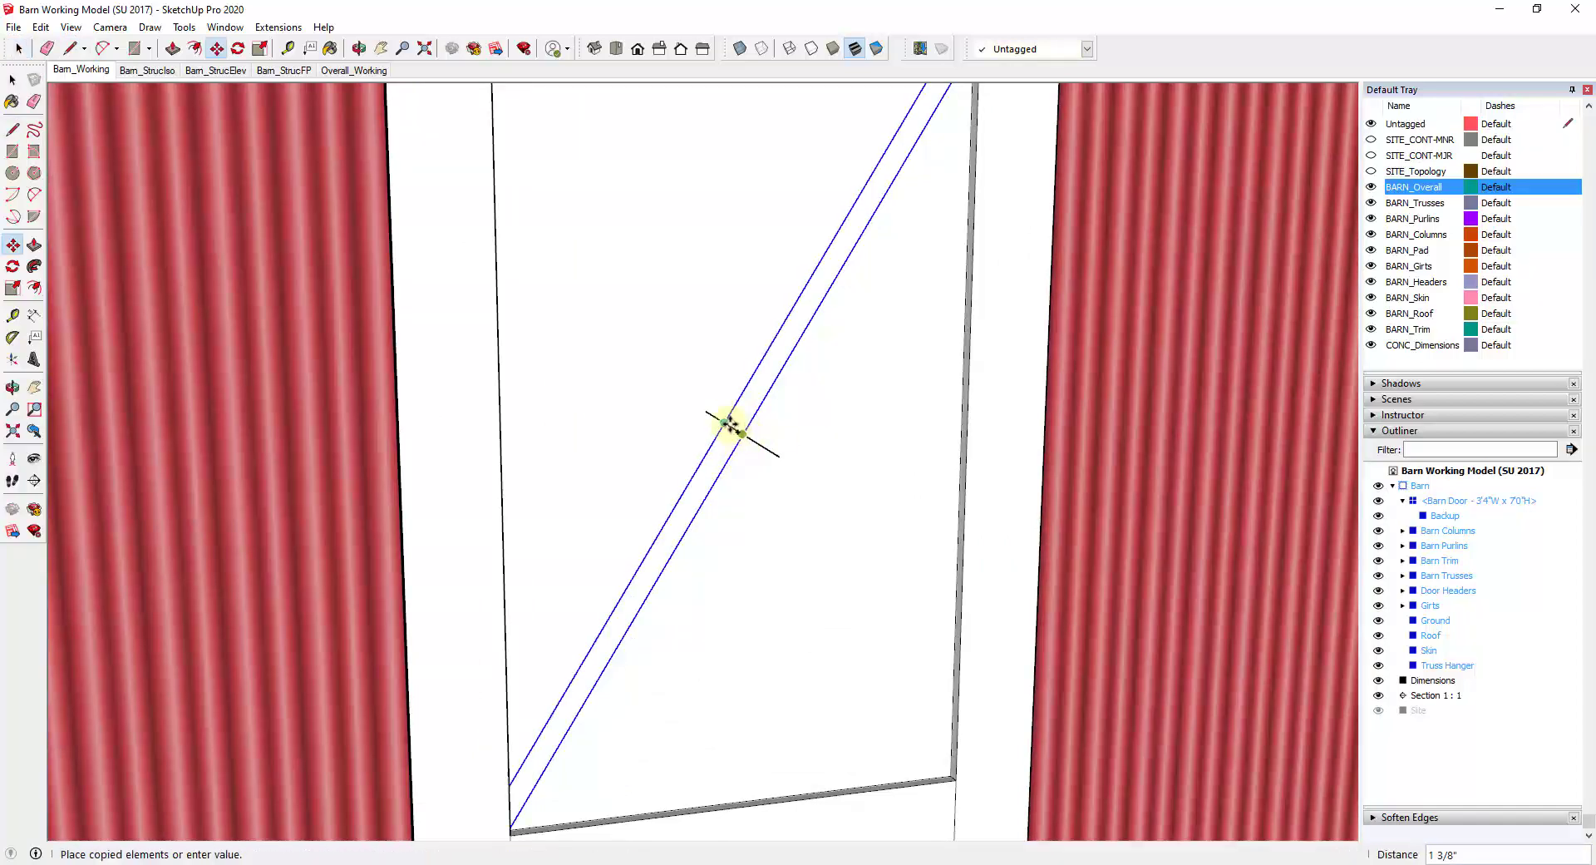
click(706, 408)
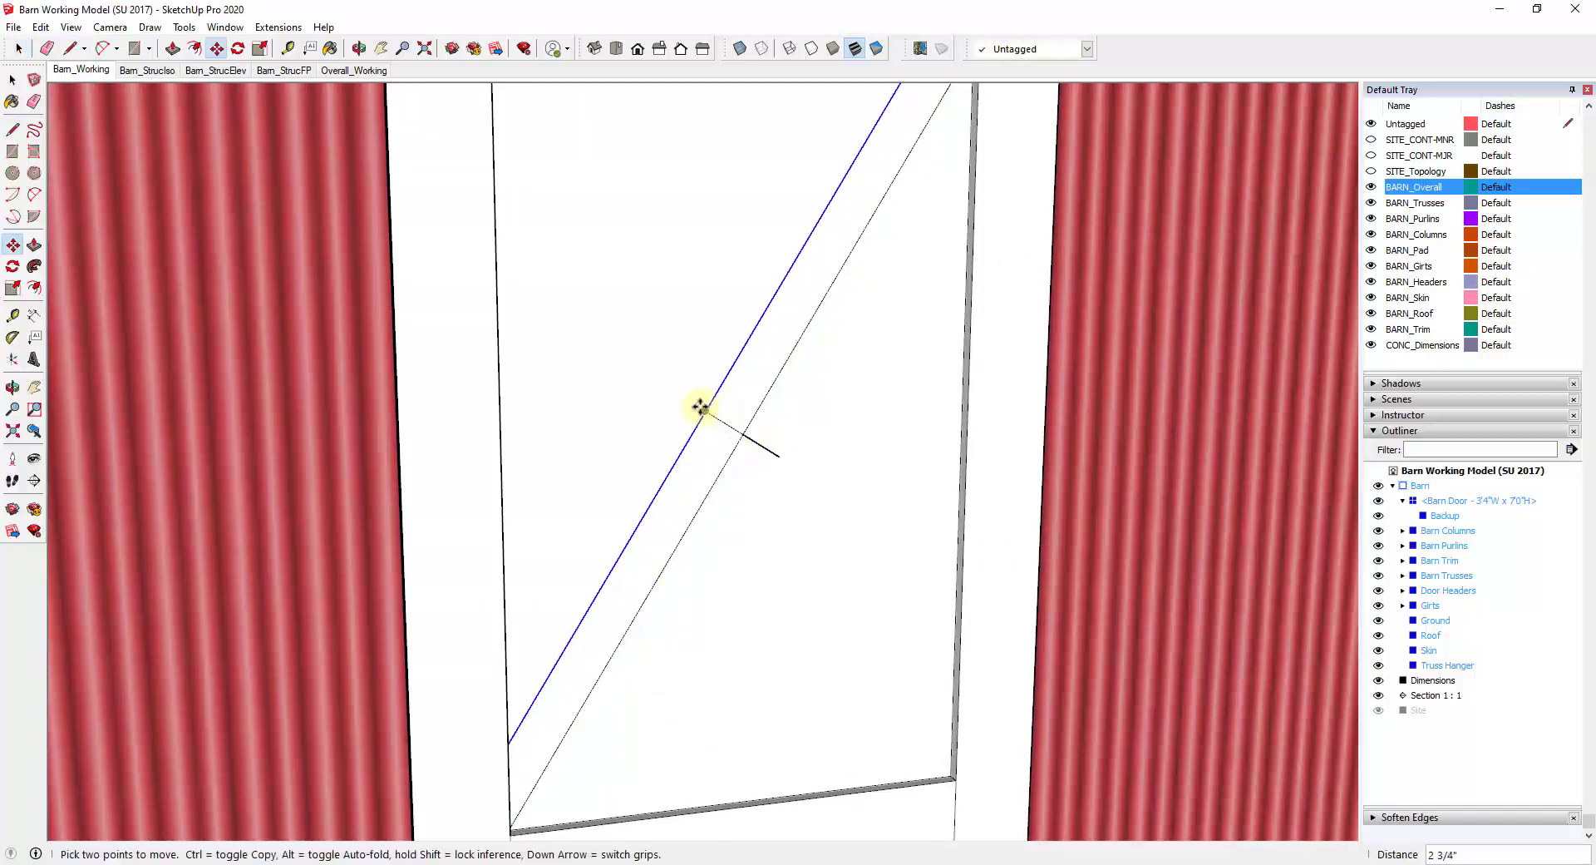
Copy the offset diagonal across to the lower-right end of the perpendicular line.
click(707, 409)
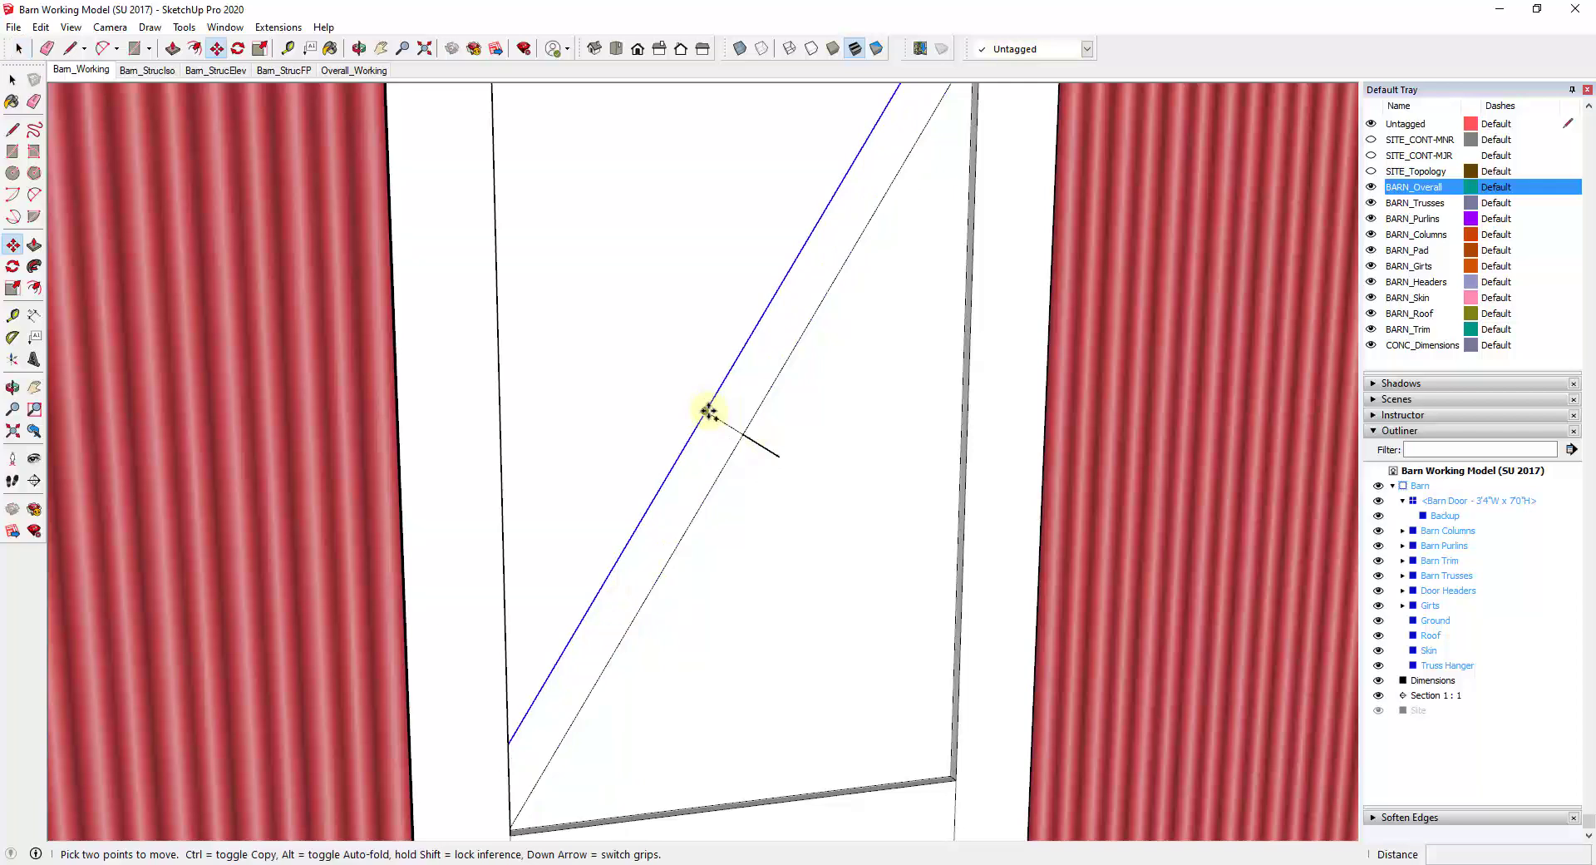
click(779, 456)
scroll(761, 505, down, 3)
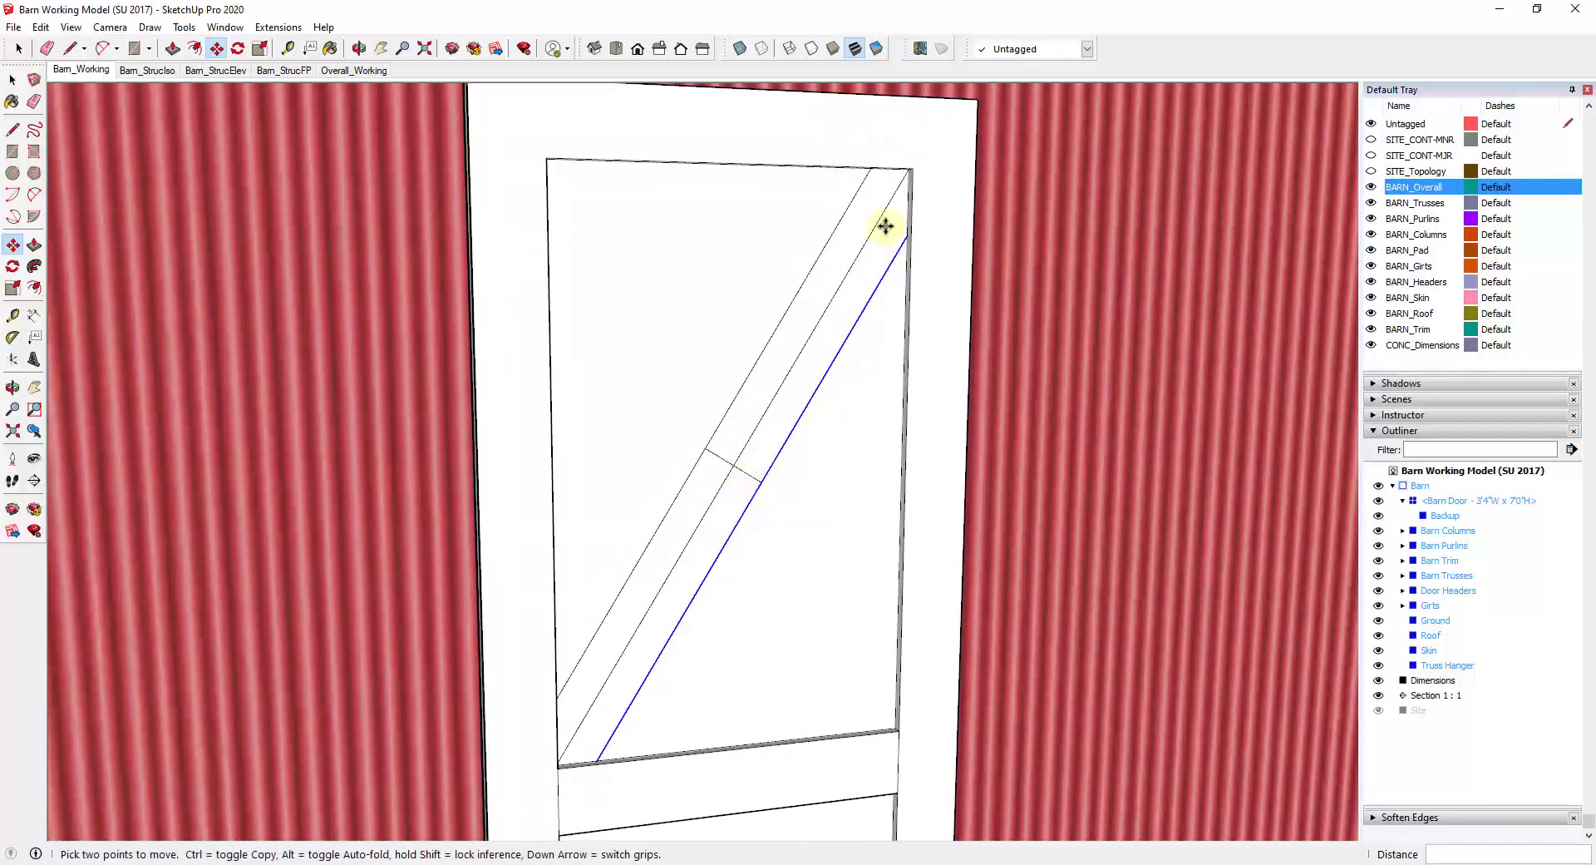
Erase the original diagonal and the perpendicular helper line between the two copied brace edges.
key(space)
scroll(894, 216, up, 1)
key(e)
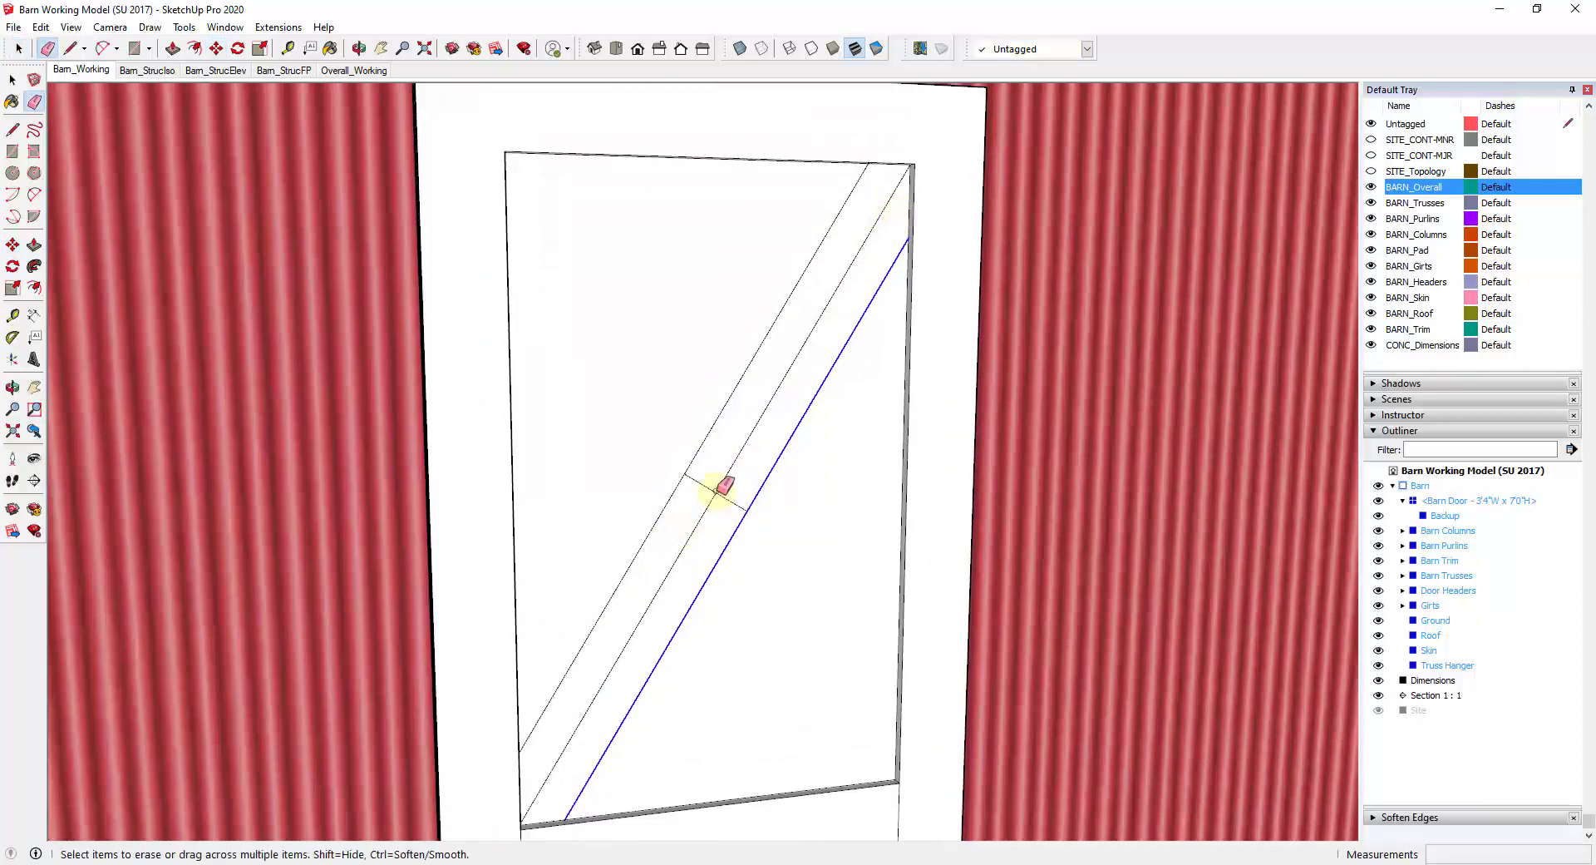
drag(724, 486, 726, 491)
key(space)
click(738, 499)
scroll(914, 223, up, 3)
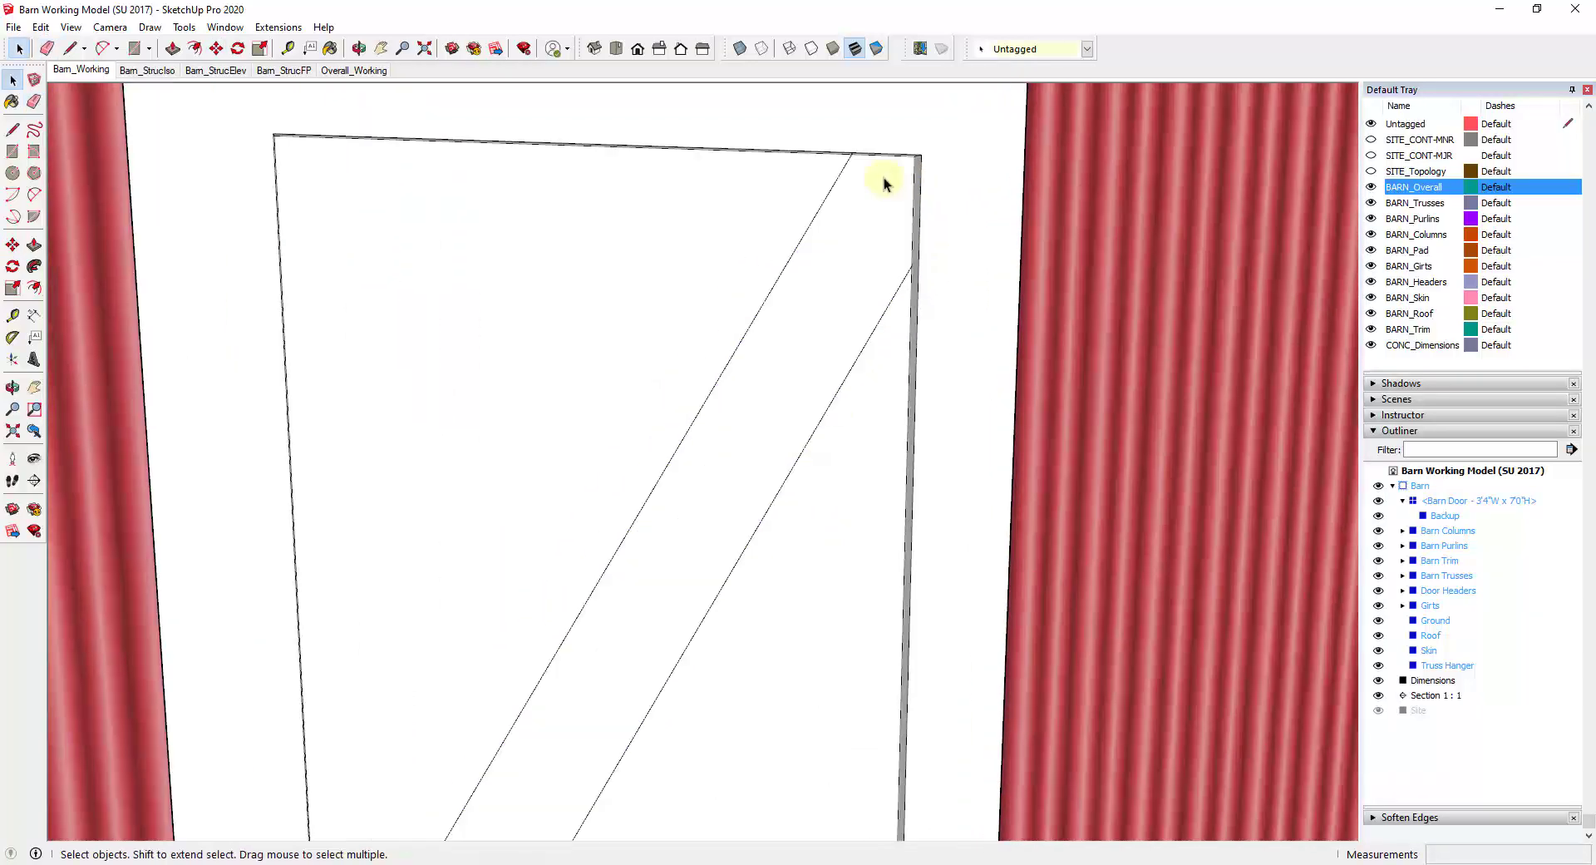
Push/Pull the diagonal brace face in the upper panel outward 3/4", flush with the door frame.
scroll(926, 288, down, 5)
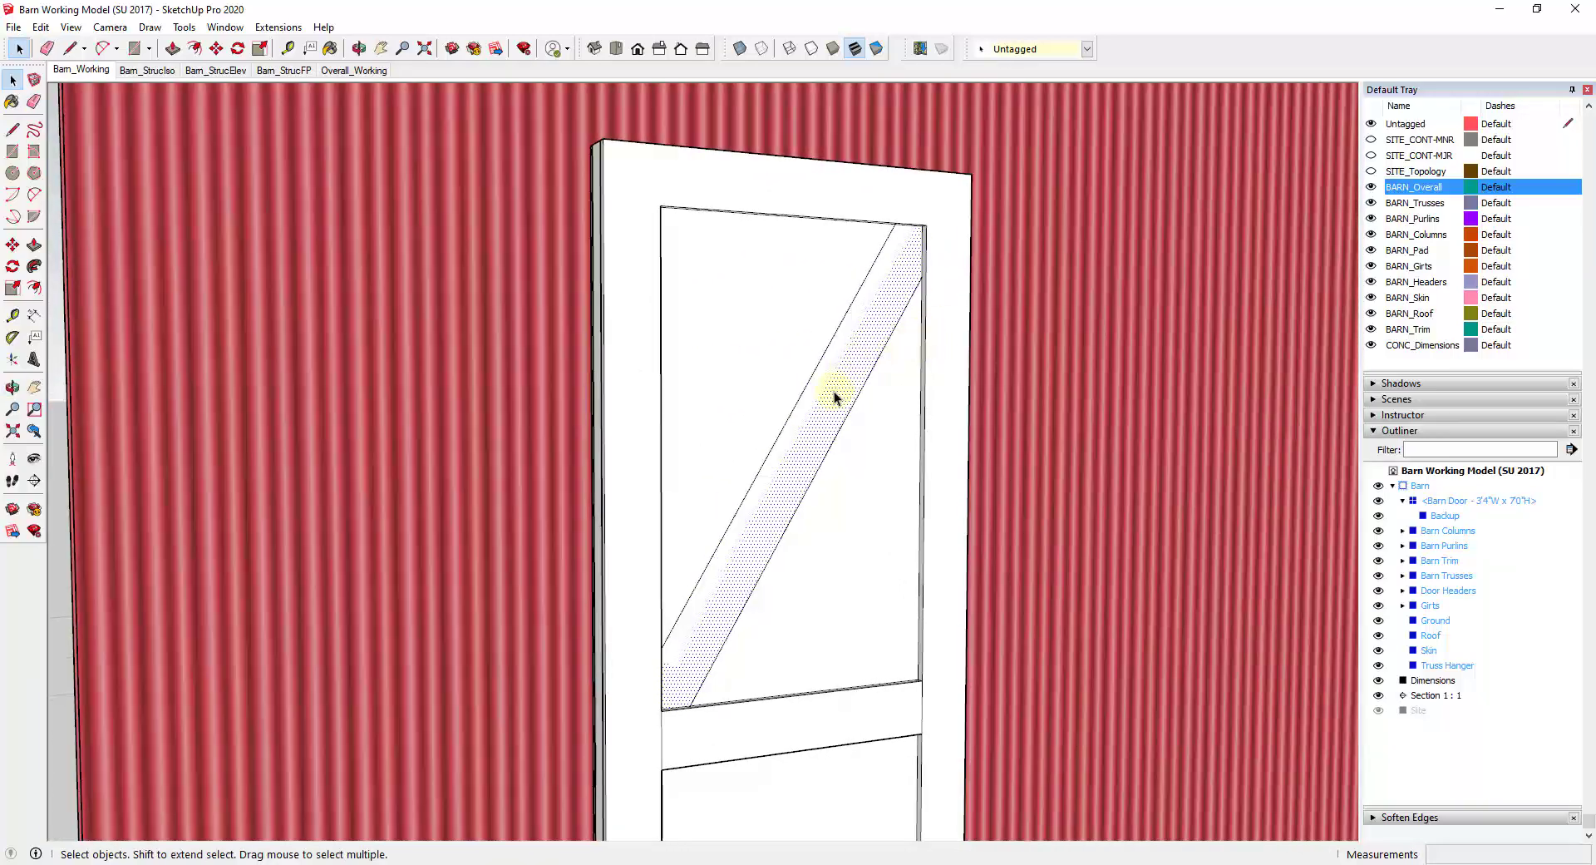
key(p)
click(834, 391)
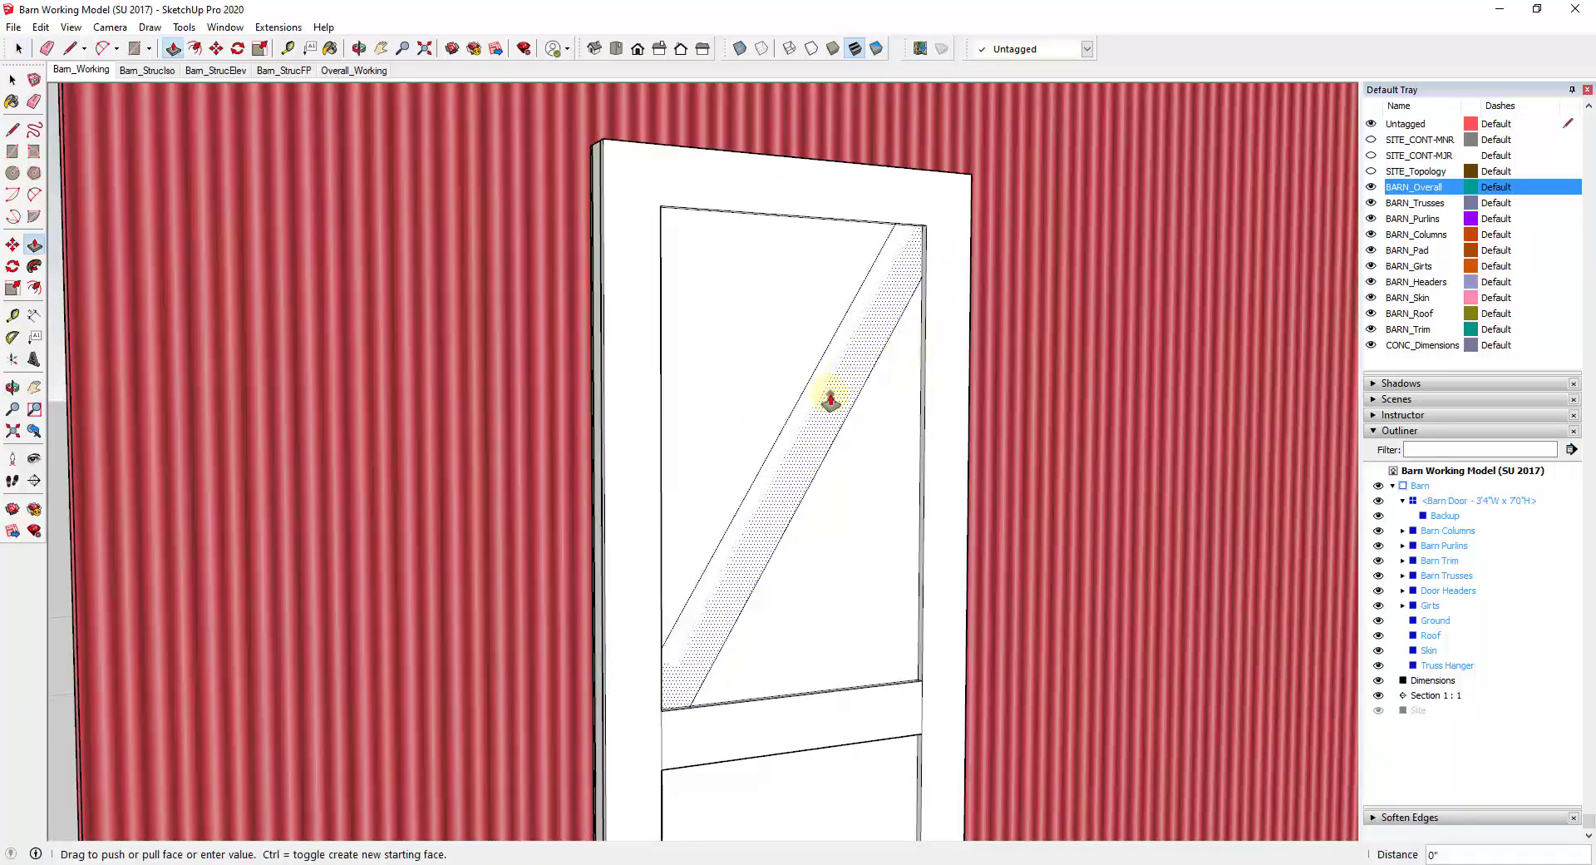
click(936, 434)
Inspect the raised brace, middle rail and lower panel of the door from several angles.
scroll(869, 499, down, 10)
middle_drag(866, 563, 651, 553)
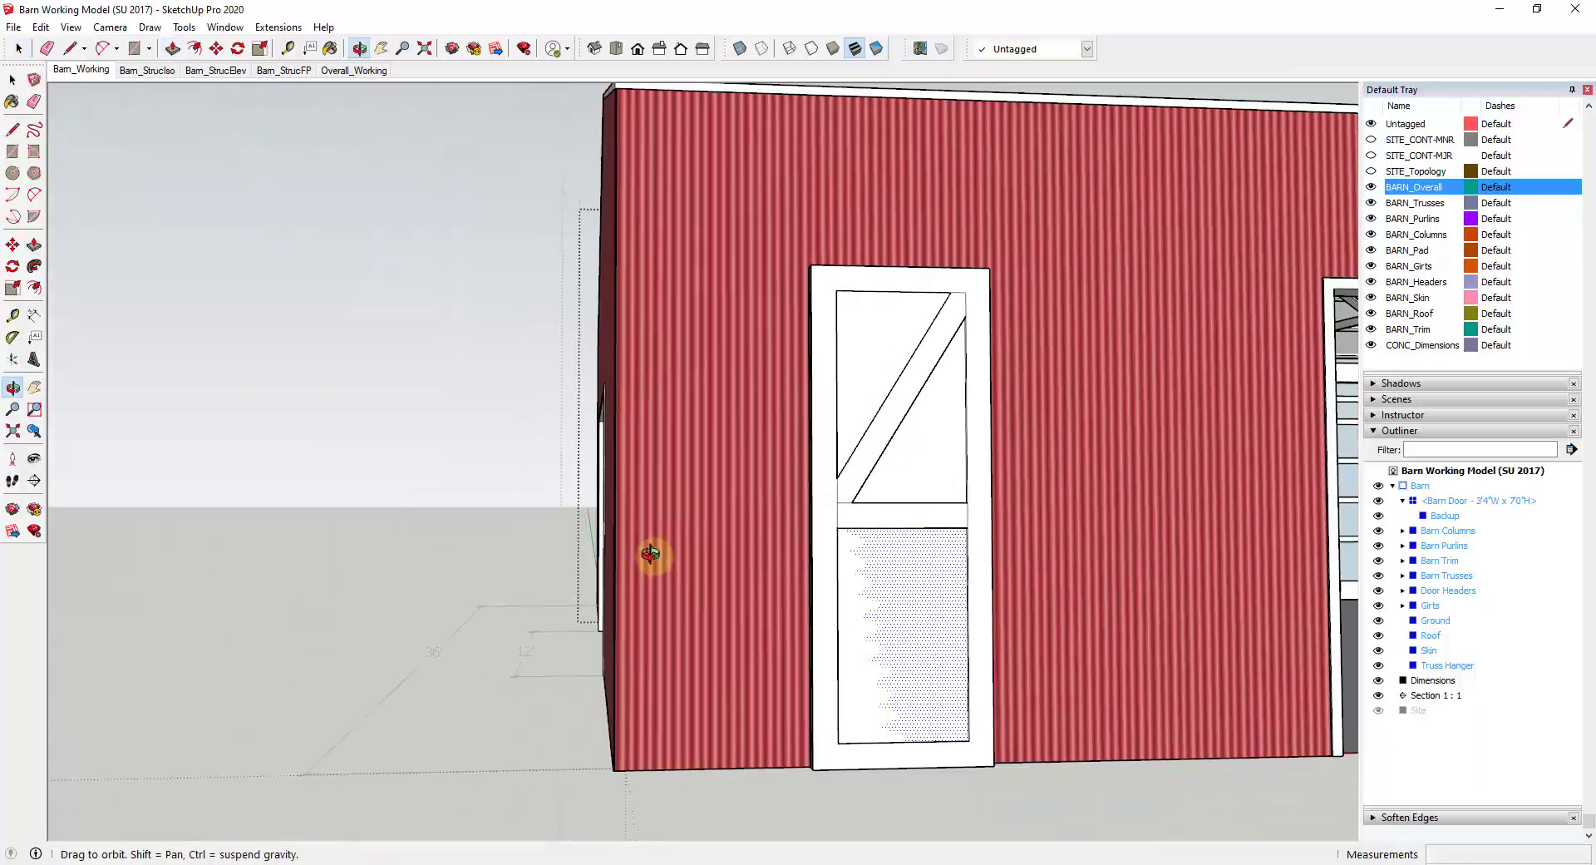
scroll(983, 666, up, 5)
scroll(888, 596, down, 5)
middle_drag(887, 595, 414, 605)
scroll(702, 434, up, 6)
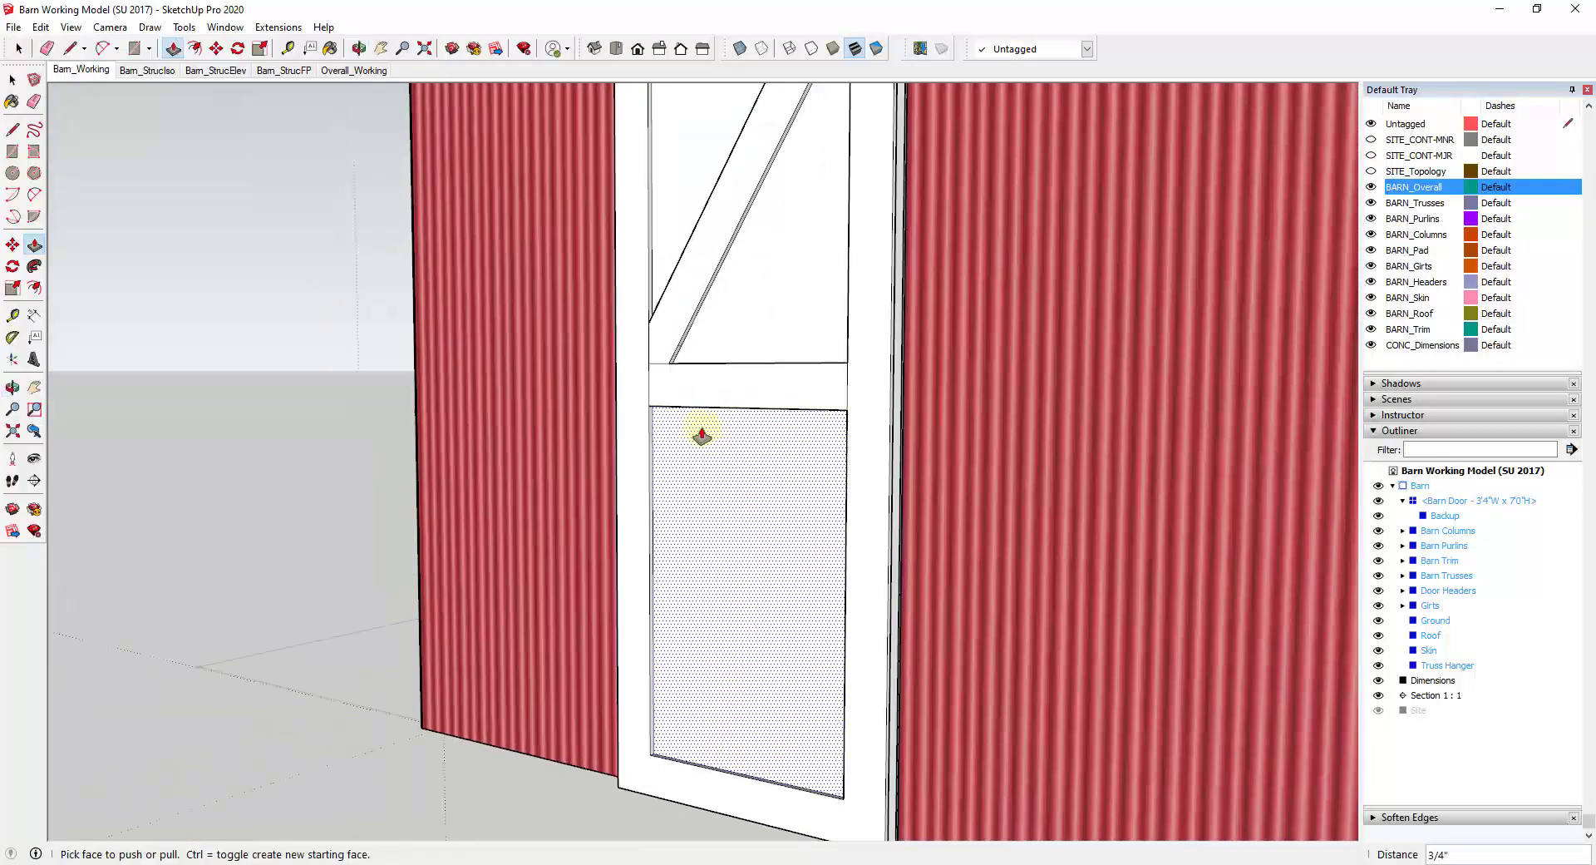
scroll(702, 434, up, 2)
key(space)
scroll(651, 381, down, 3)
middle_drag(681, 360, 862, 356)
scroll(875, 262, down, 1)
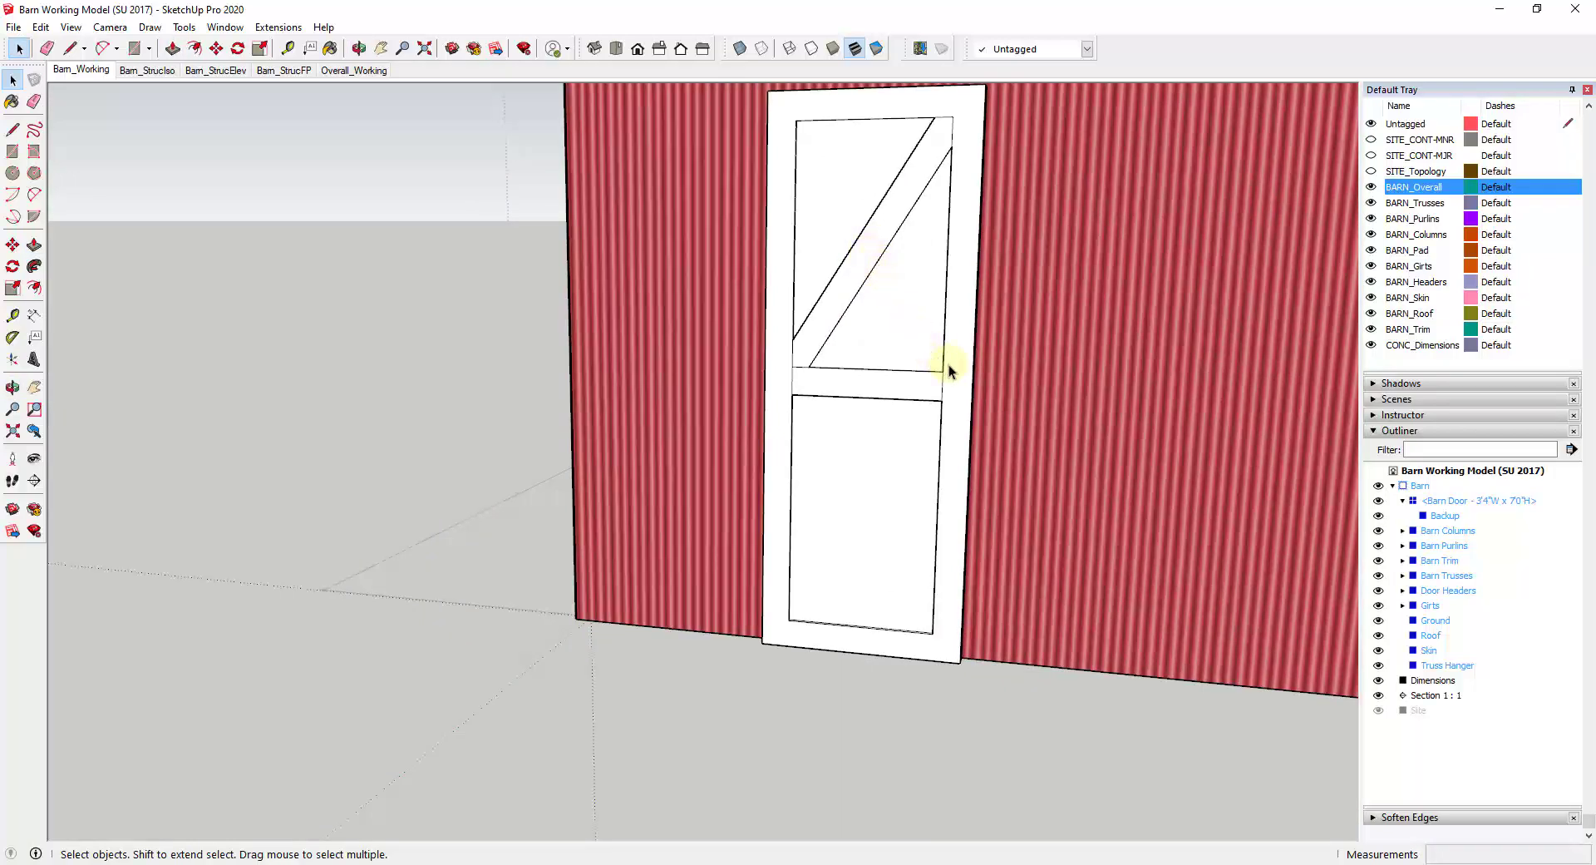
Draw the opposing diagonal on the recessed upper panel from its upper-left corner to its lower-right corner, passing behind the raised brace.
scroll(831, 217, up, 2)
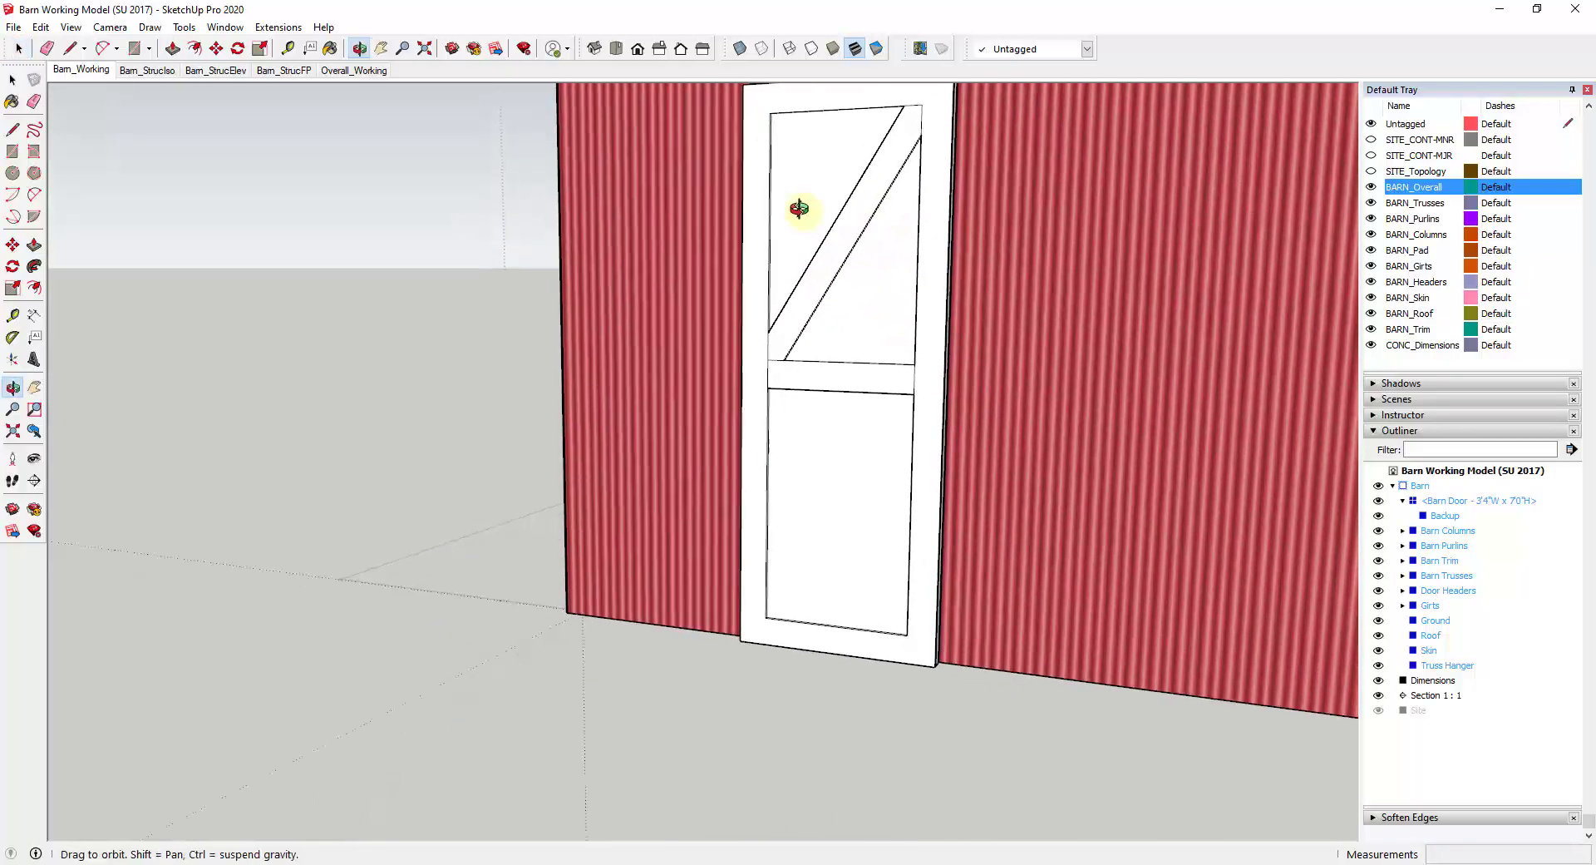
key(l)
scroll(776, 129, up, 1)
scroll(775, 125, up, 3)
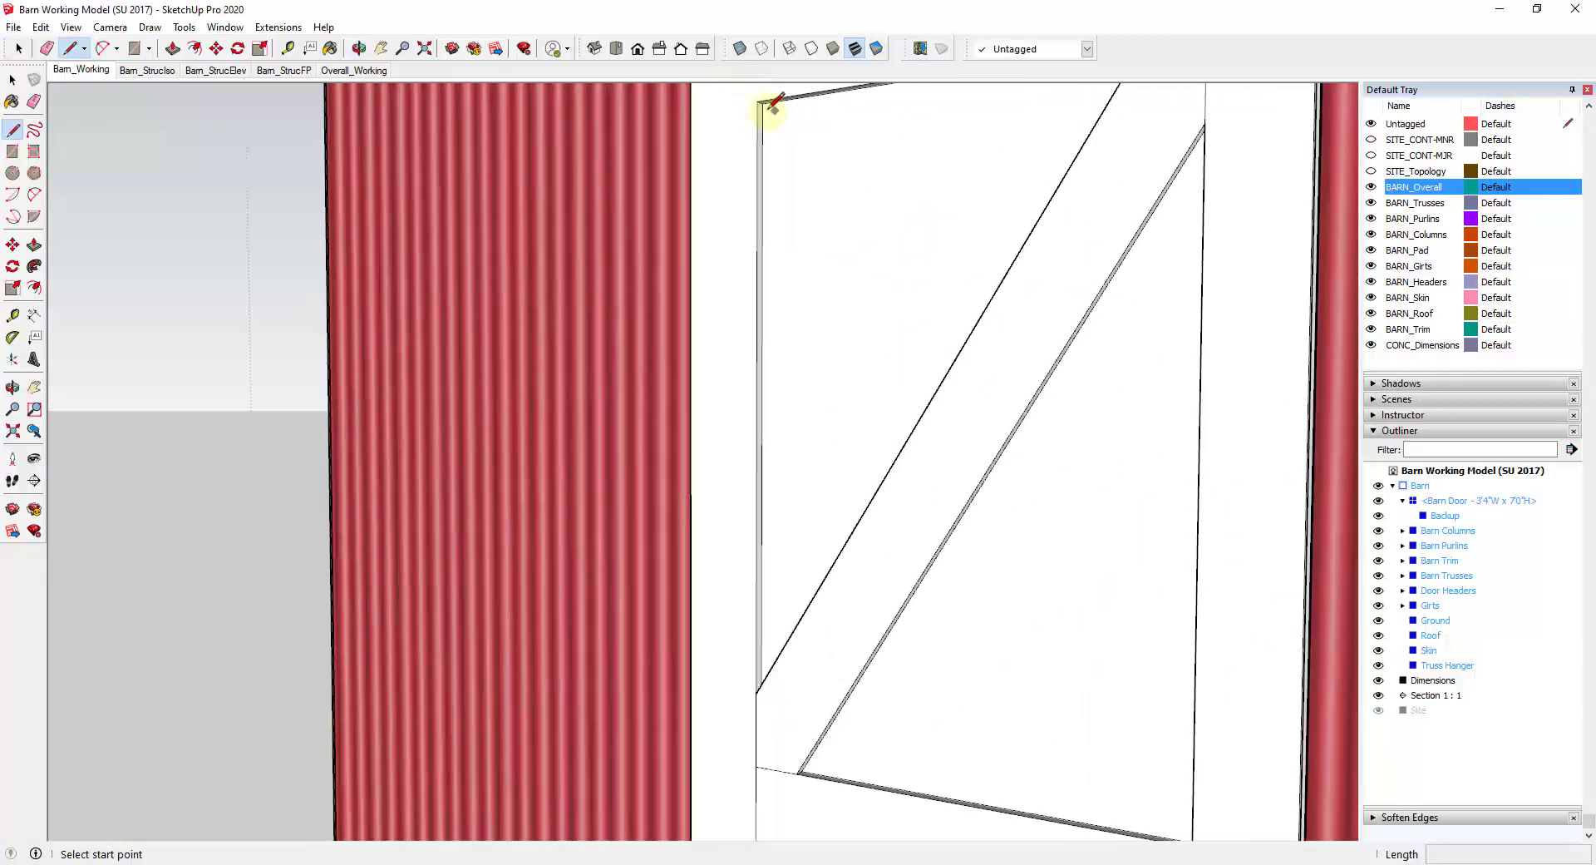
click(763, 103)
scroll(782, 116, down, 2)
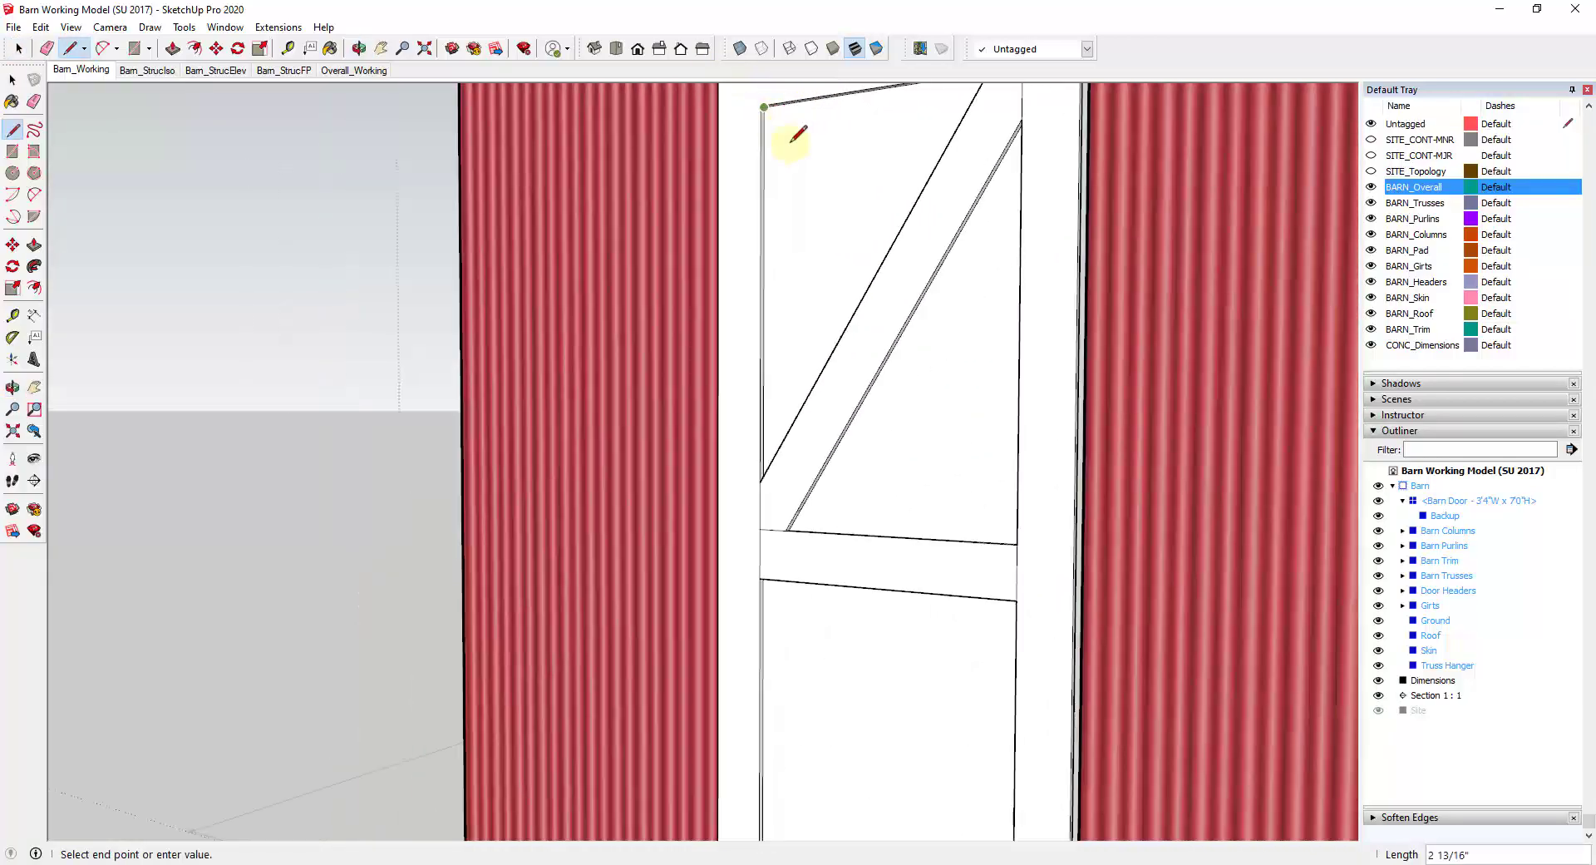
scroll(866, 339, down, 2)
middle_drag(866, 339, 1122, 481)
scroll(1085, 414, up, 2)
middle_drag(1085, 414, 1108, 446)
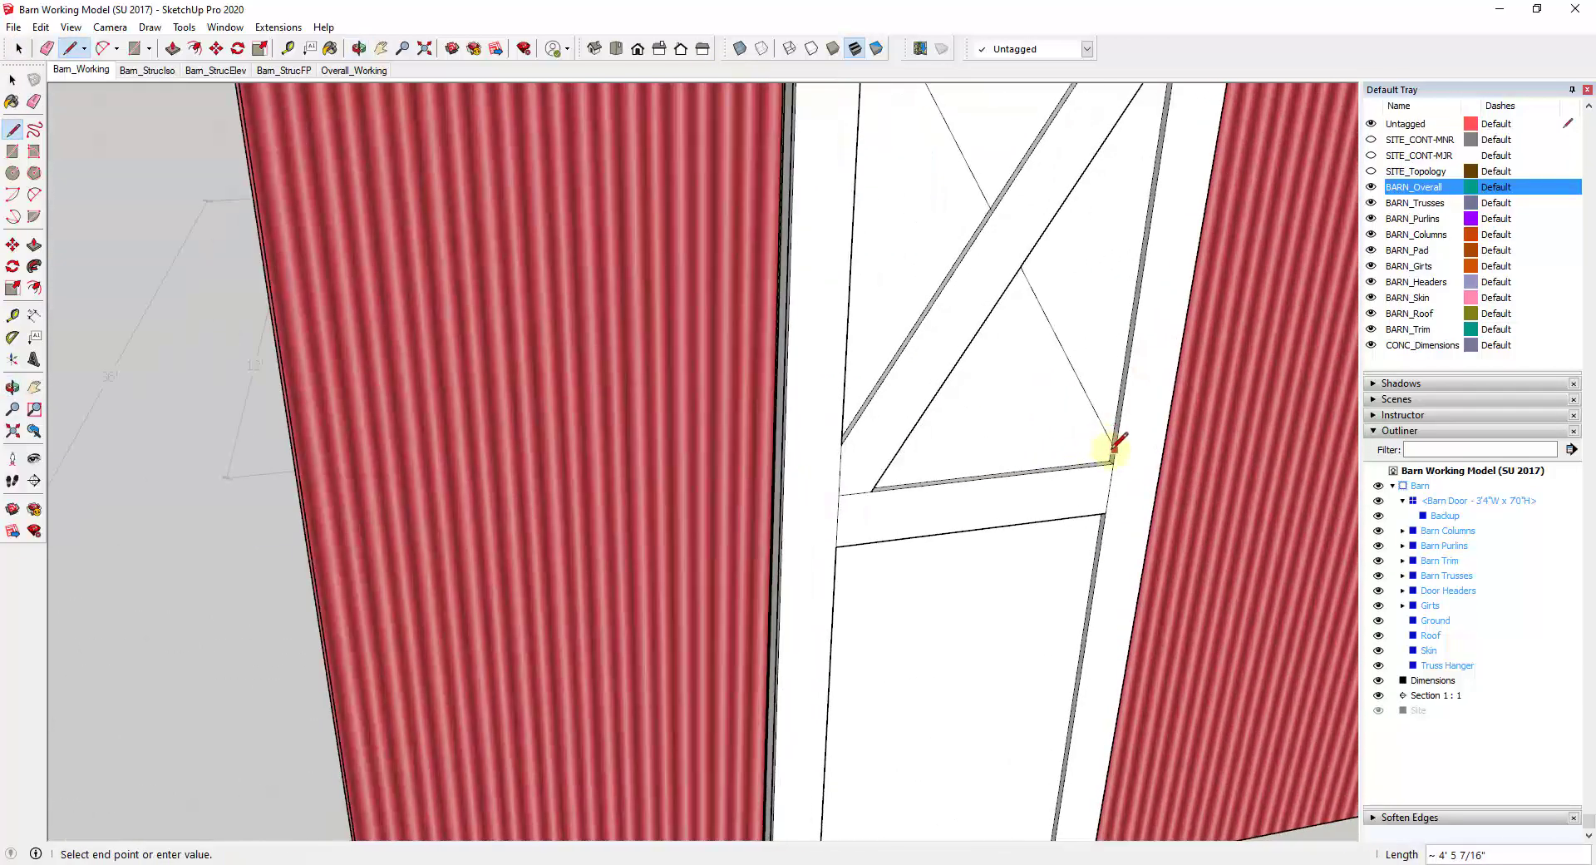
click(1110, 462)
Draw a perpendicular helper line across the lower segment of the new diagonal, extending 2 3/4" to each side.
key(o)
scroll(901, 305, up, 2)
key(l)
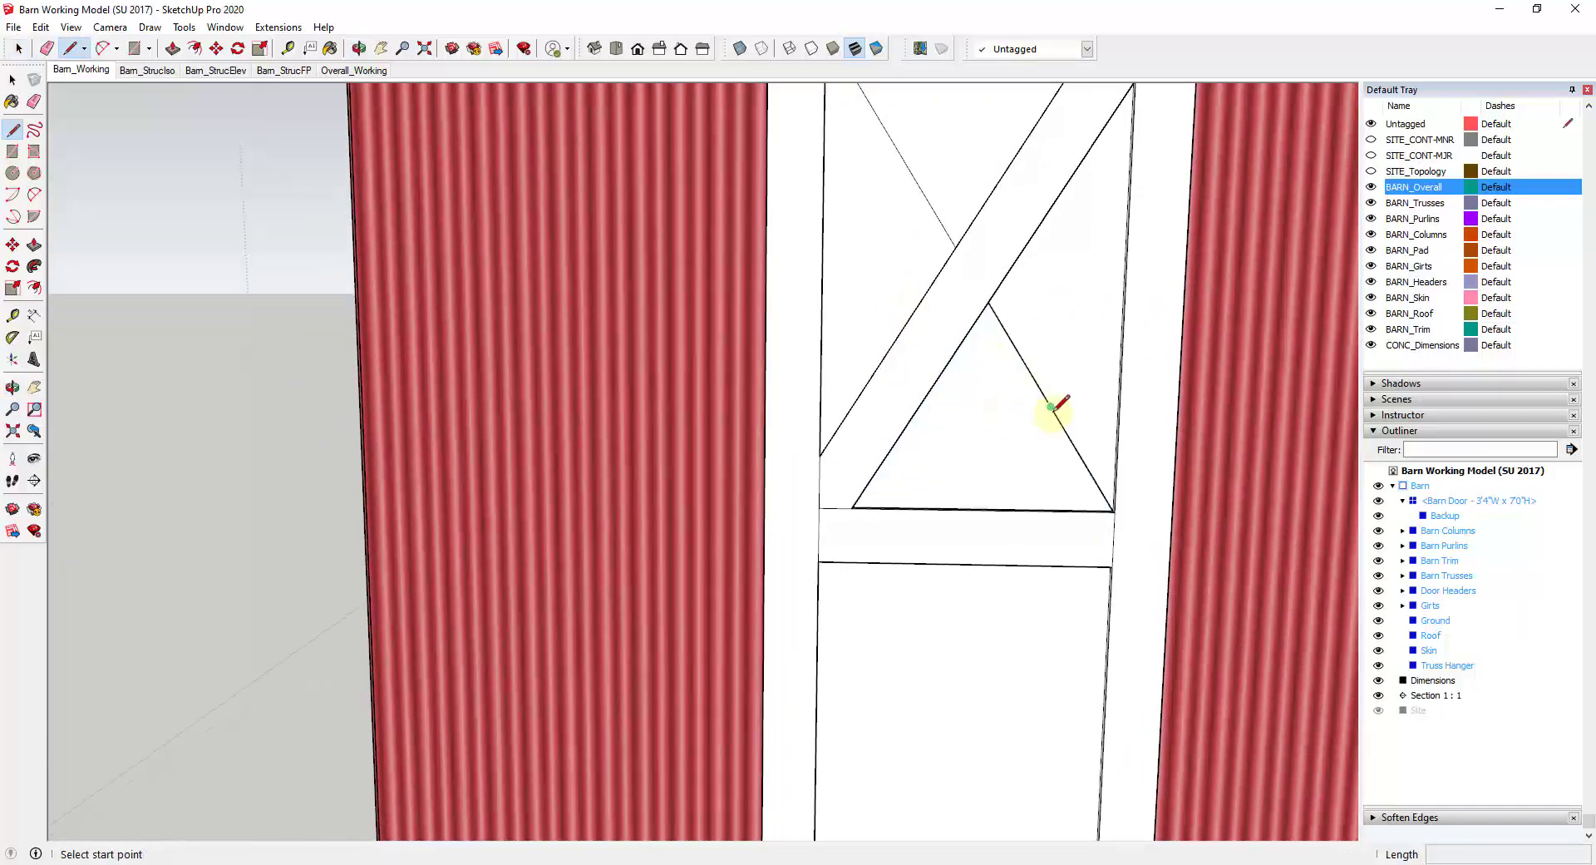
click(1027, 420)
click(1075, 392)
Select both segments of the opposing diagonal and copy them 2 3/4" to the upper-right end of the helper line.
key(space)
shift+click(905, 150)
scroll(1025, 266, down, 3)
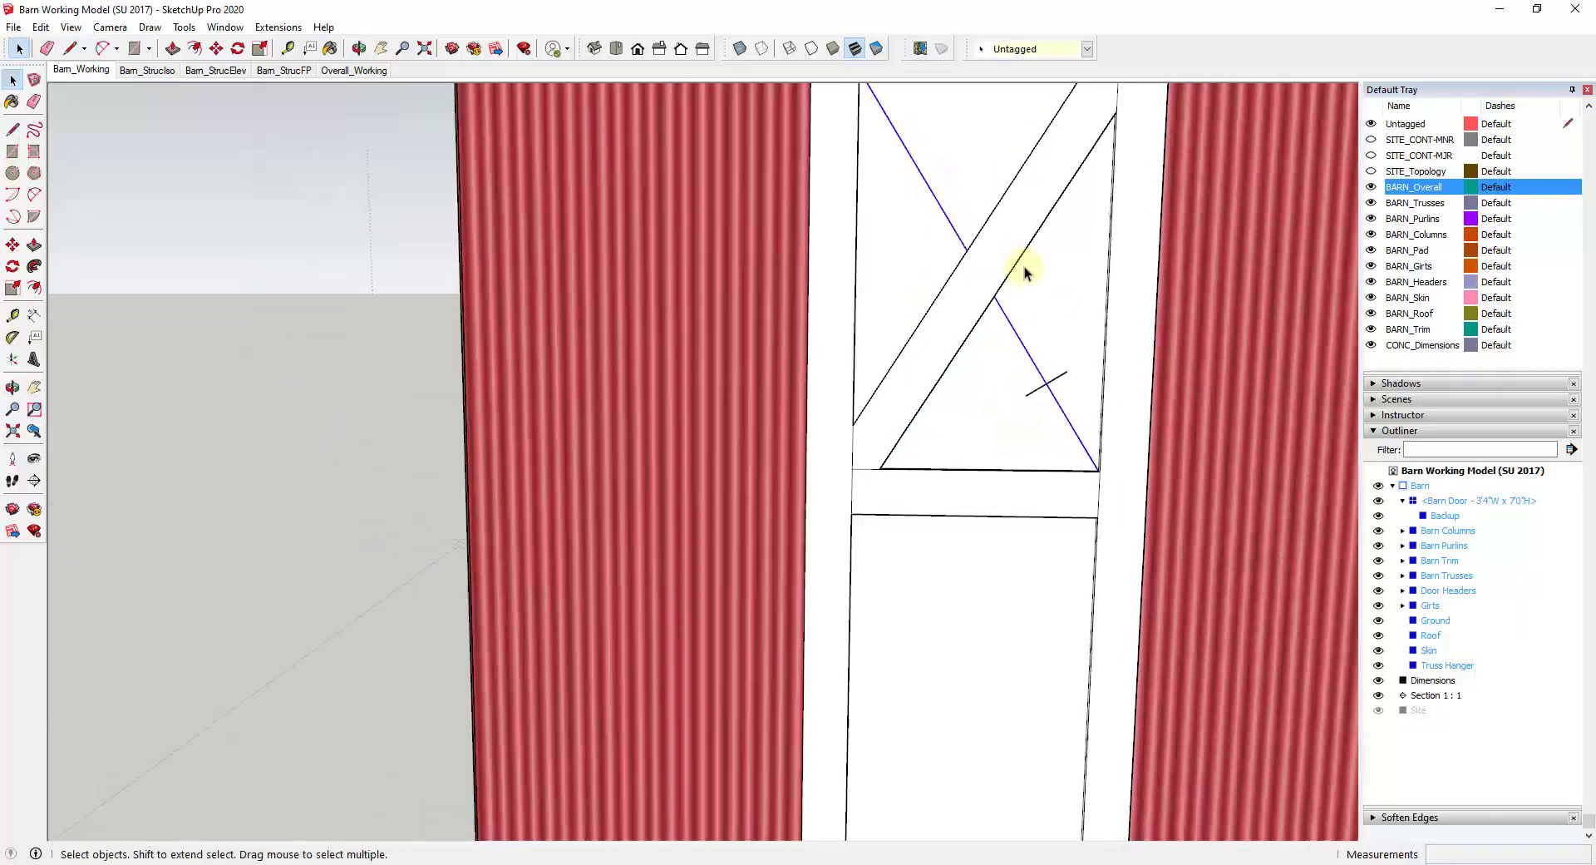
key(m)
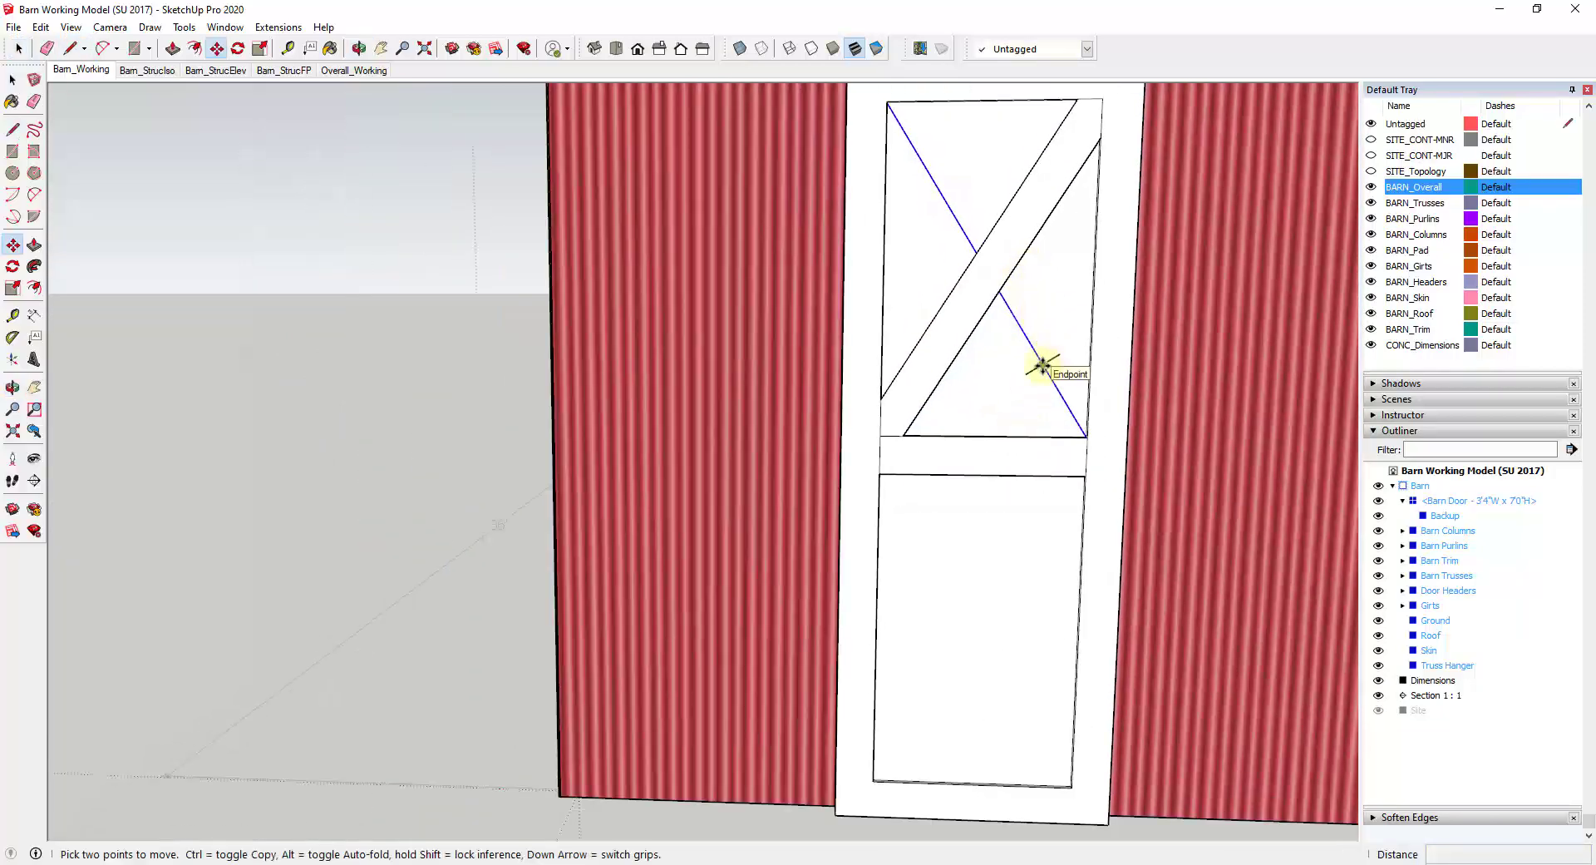
key(ctrl)
click(1044, 363)
scroll(1060, 351, up, 1)
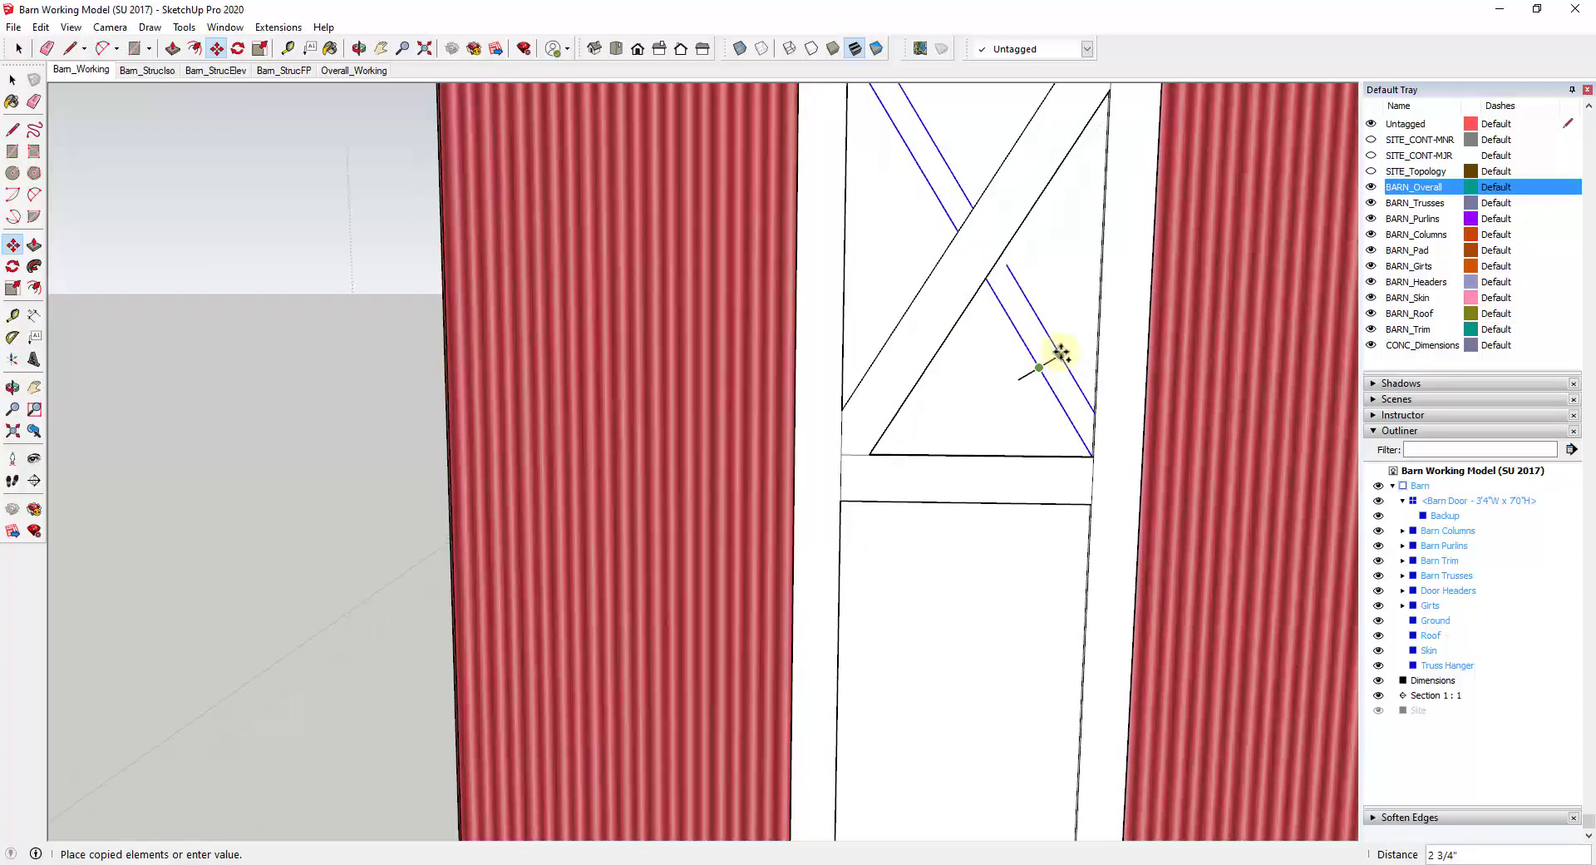
click(1057, 355)
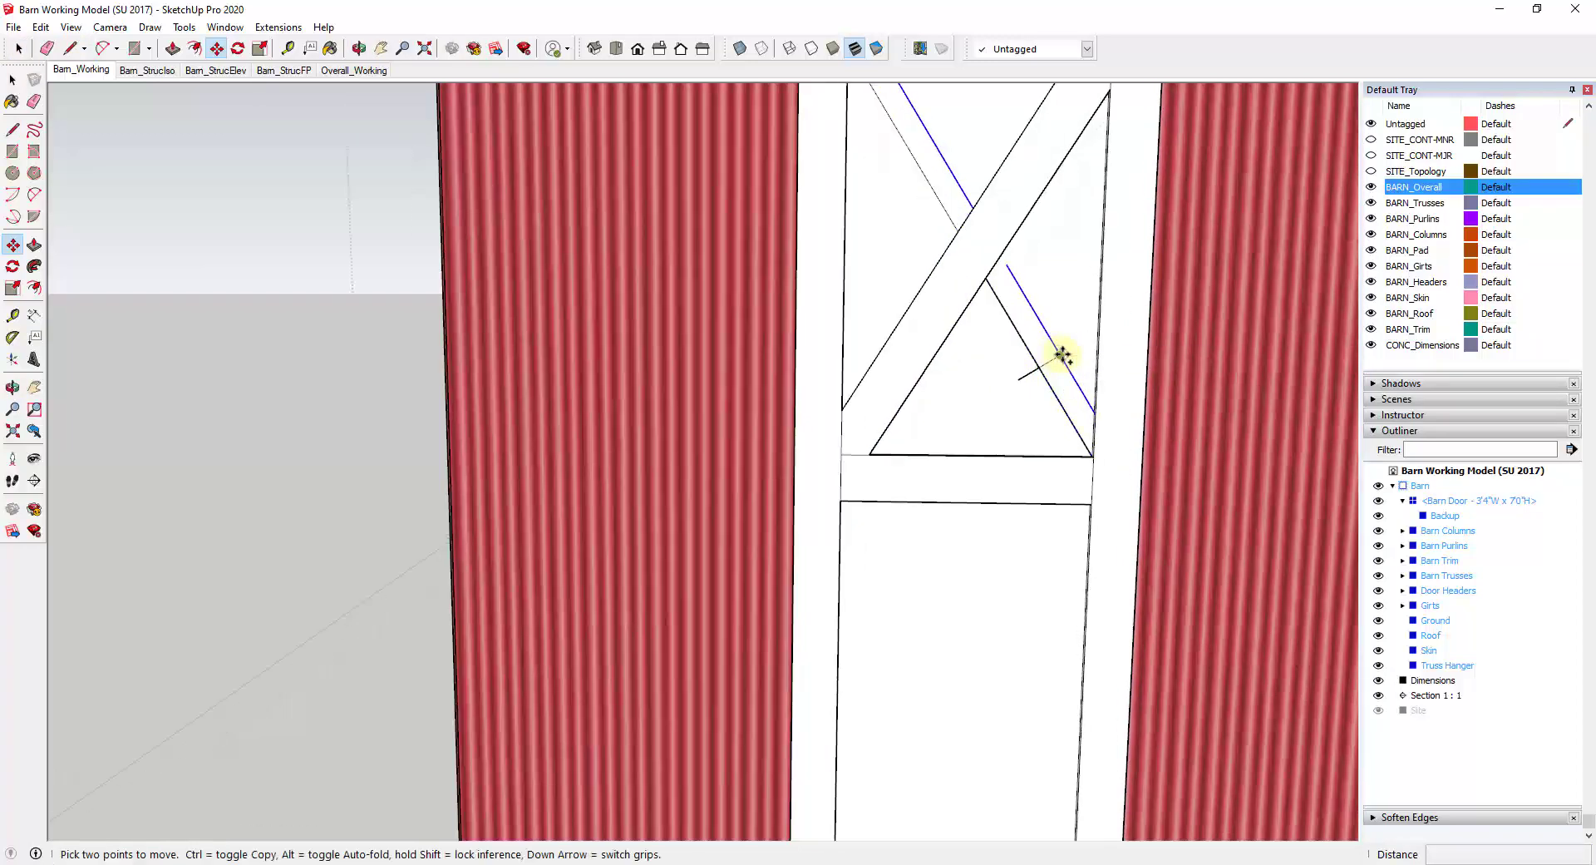
Copy the offset segments of the opposing diagonal across to the lower-left end of the helper line.
key(ctrl)
click(1060, 355)
click(1020, 383)
middle_drag(1044, 416, 1105, 466)
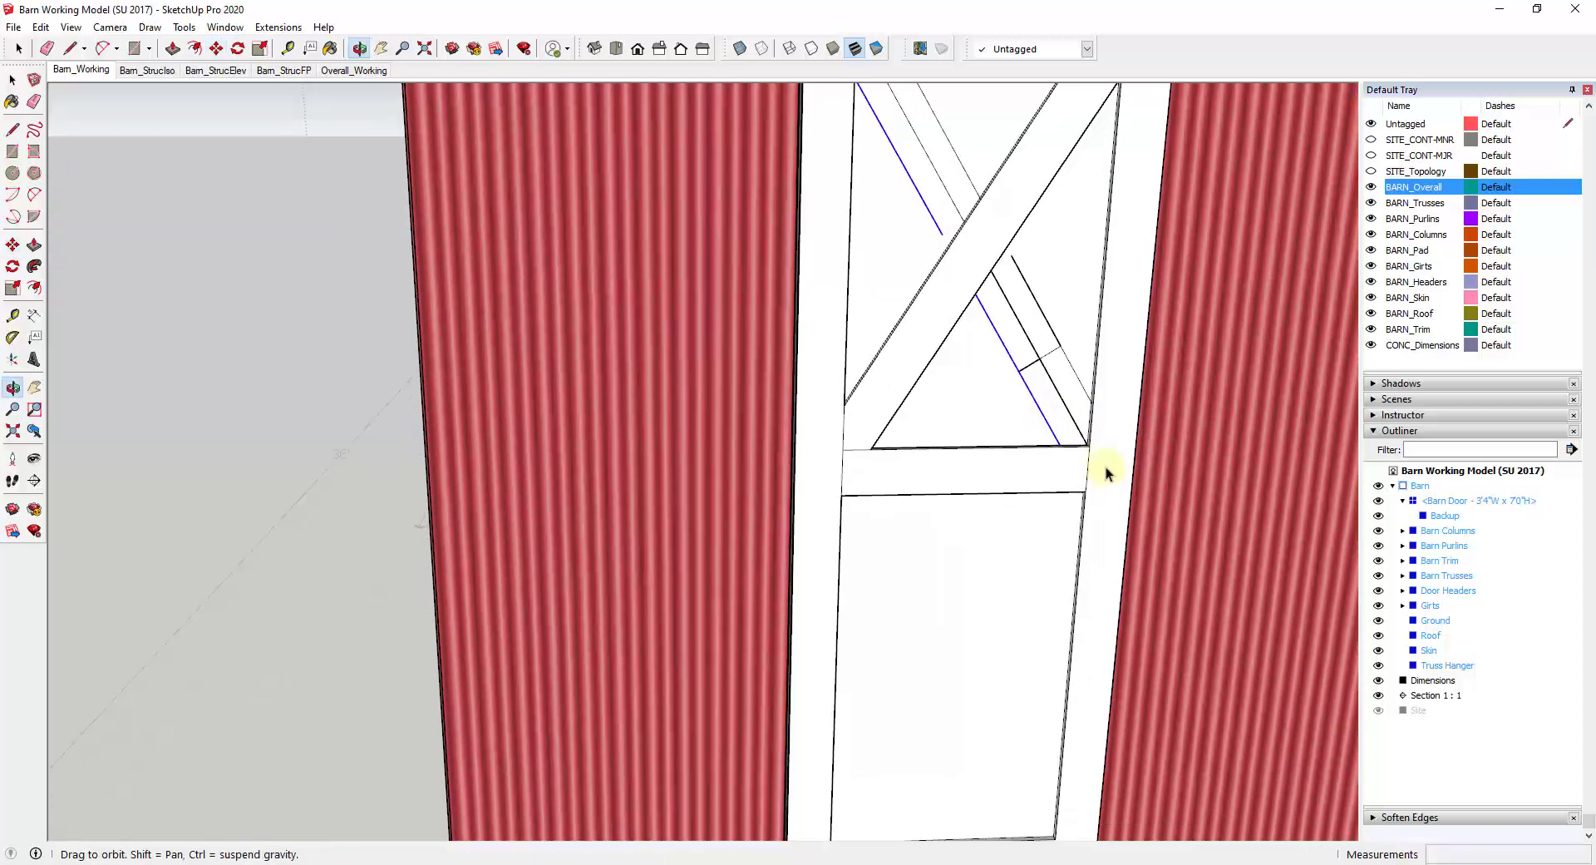
key(space)
click(1064, 424)
scroll(1073, 425, up, 2)
key(space)
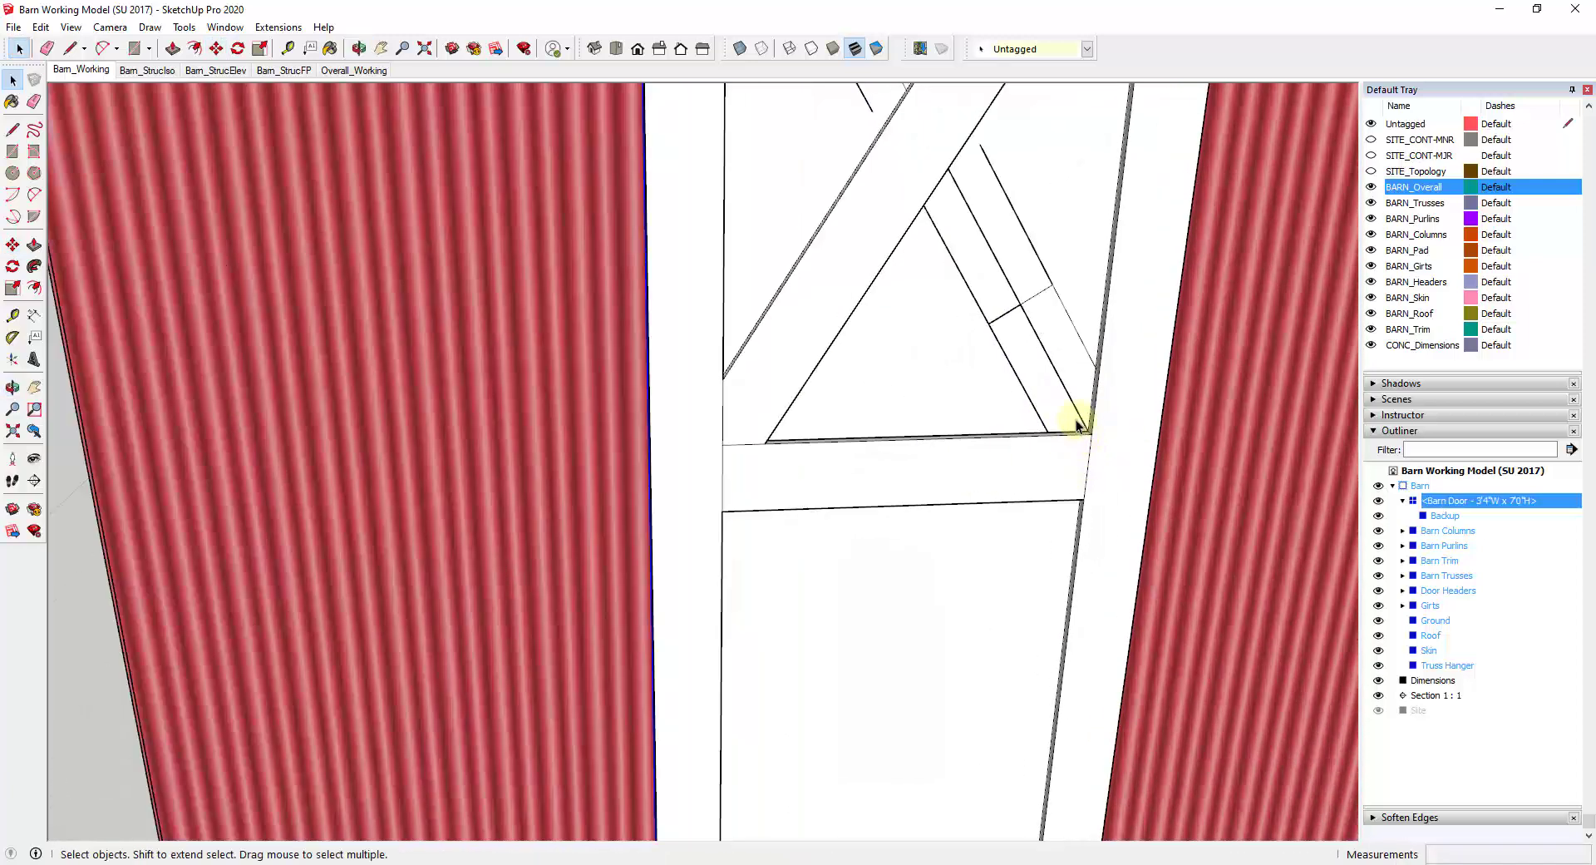
Close the lower end of the opposing brace with lines along the upper panel's bottom and right edges.
key(l)
scroll(1077, 425, down, 2)
click(1040, 434)
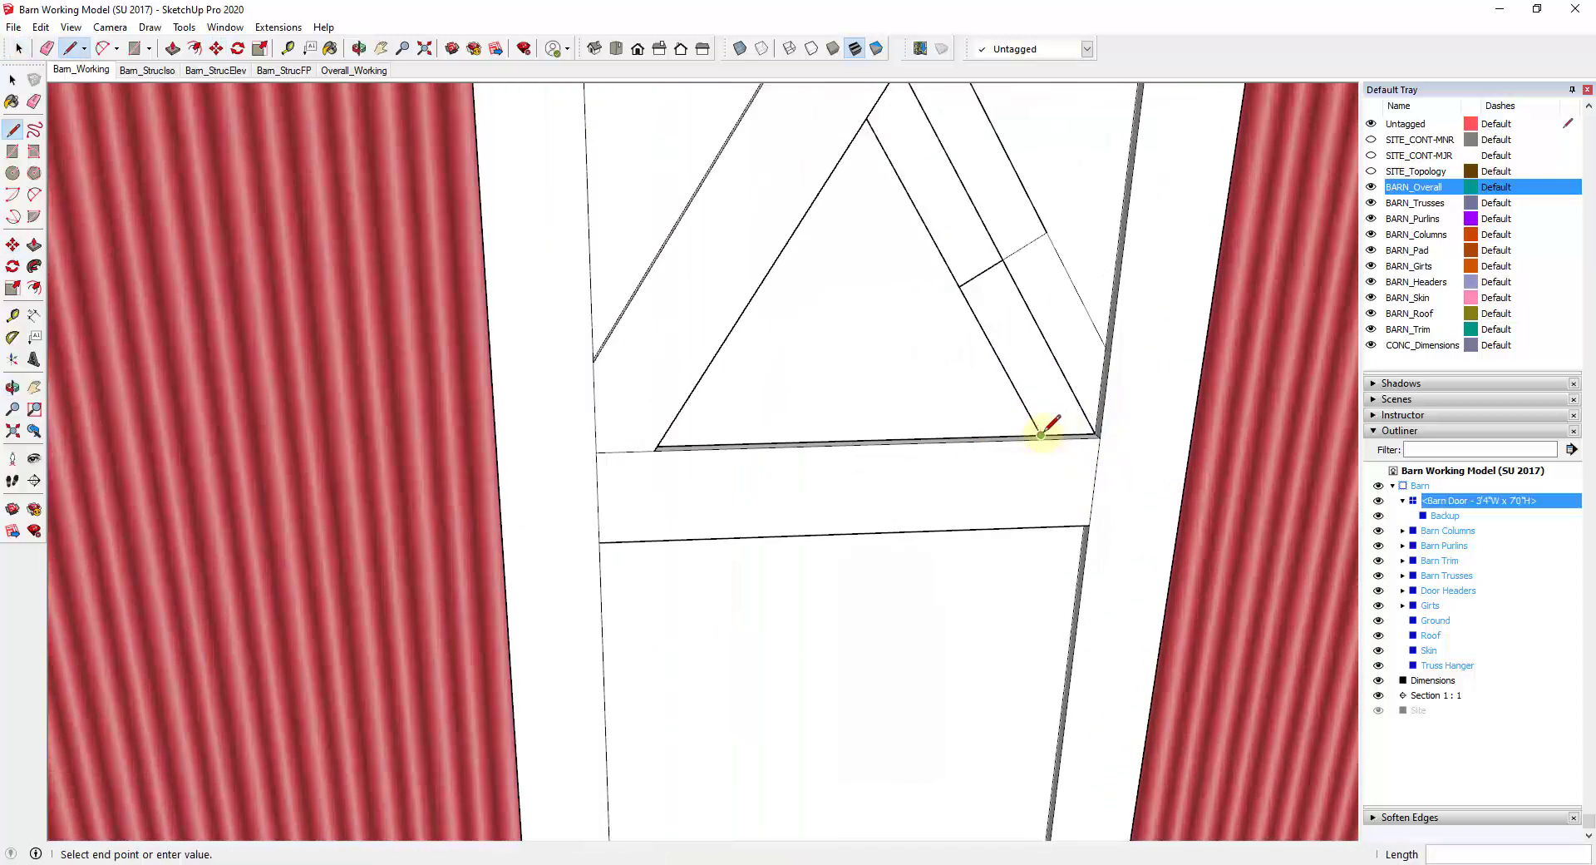
click(1097, 434)
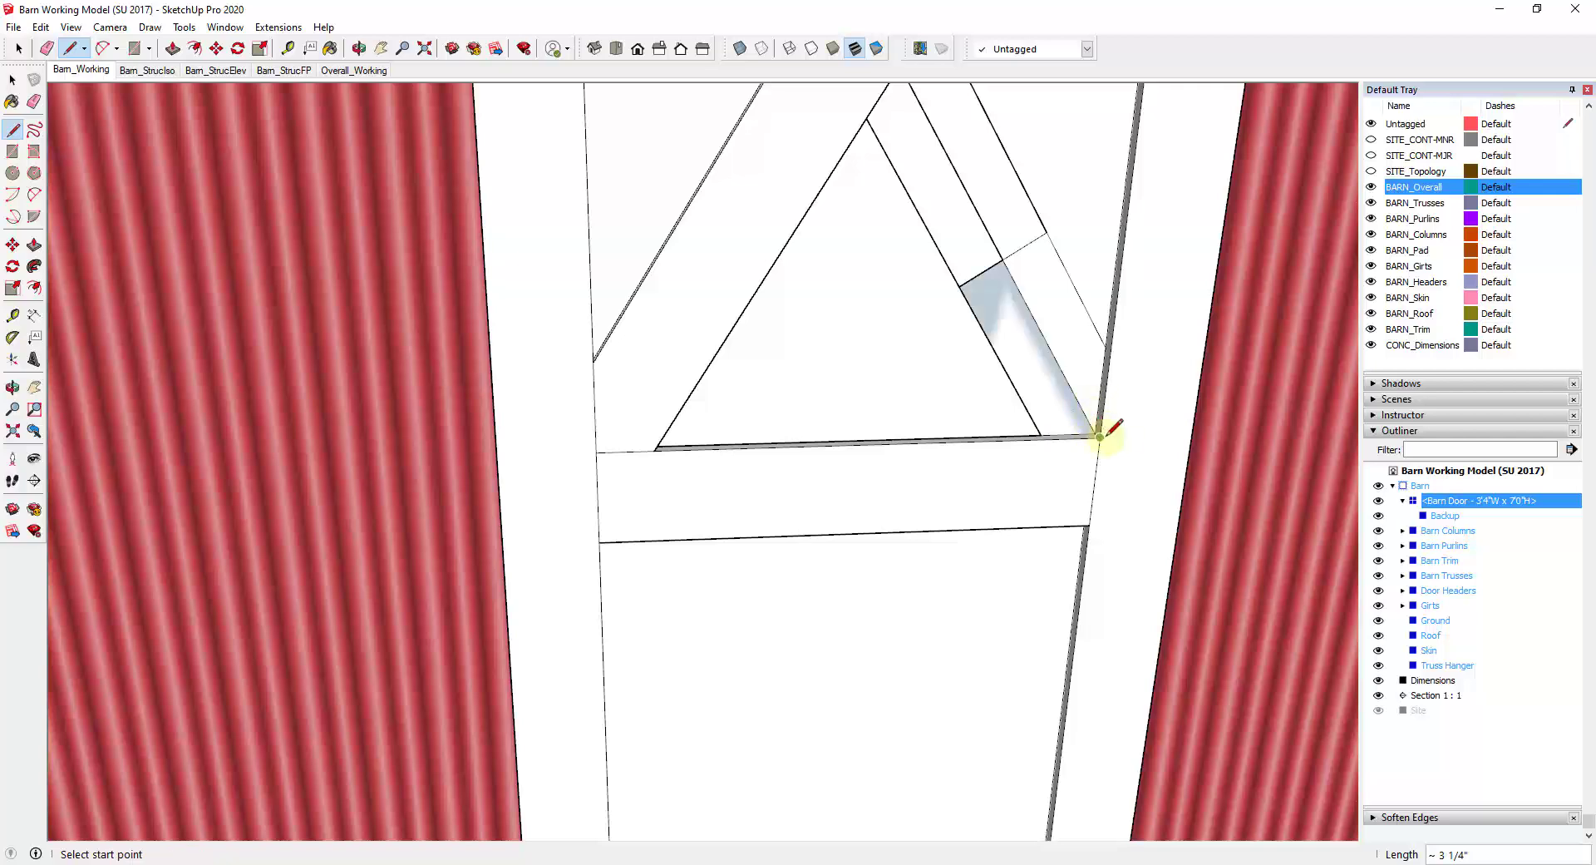
scroll(1096, 428, down, 3)
click(1096, 434)
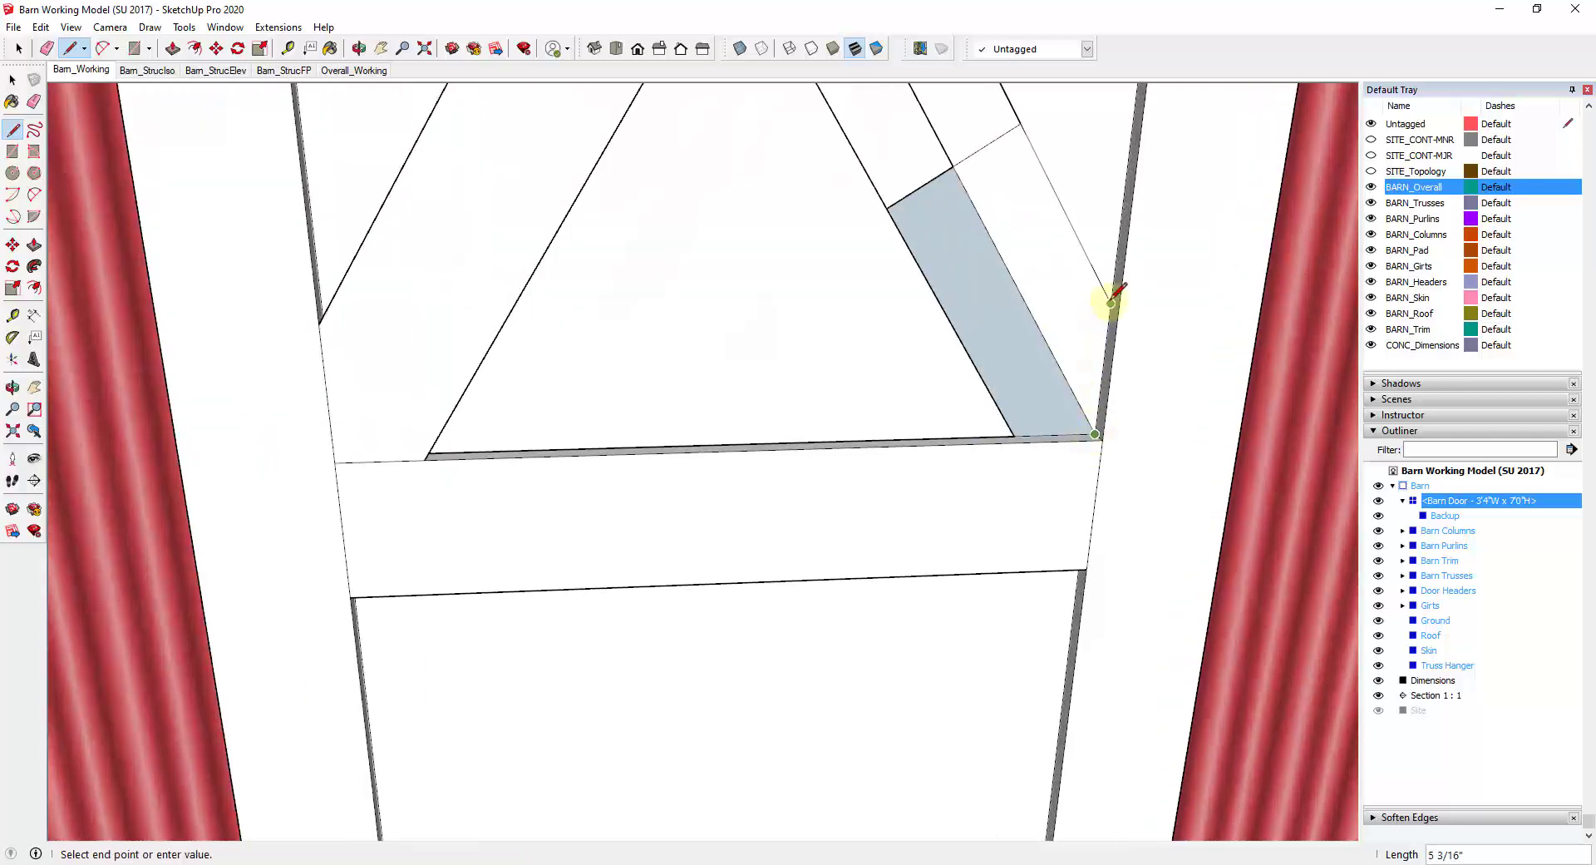
click(1109, 296)
Extend the opposing brace's upper-right line to the raised brace and trace along that brace's edge to close the face.
scroll(979, 274, down, 4)
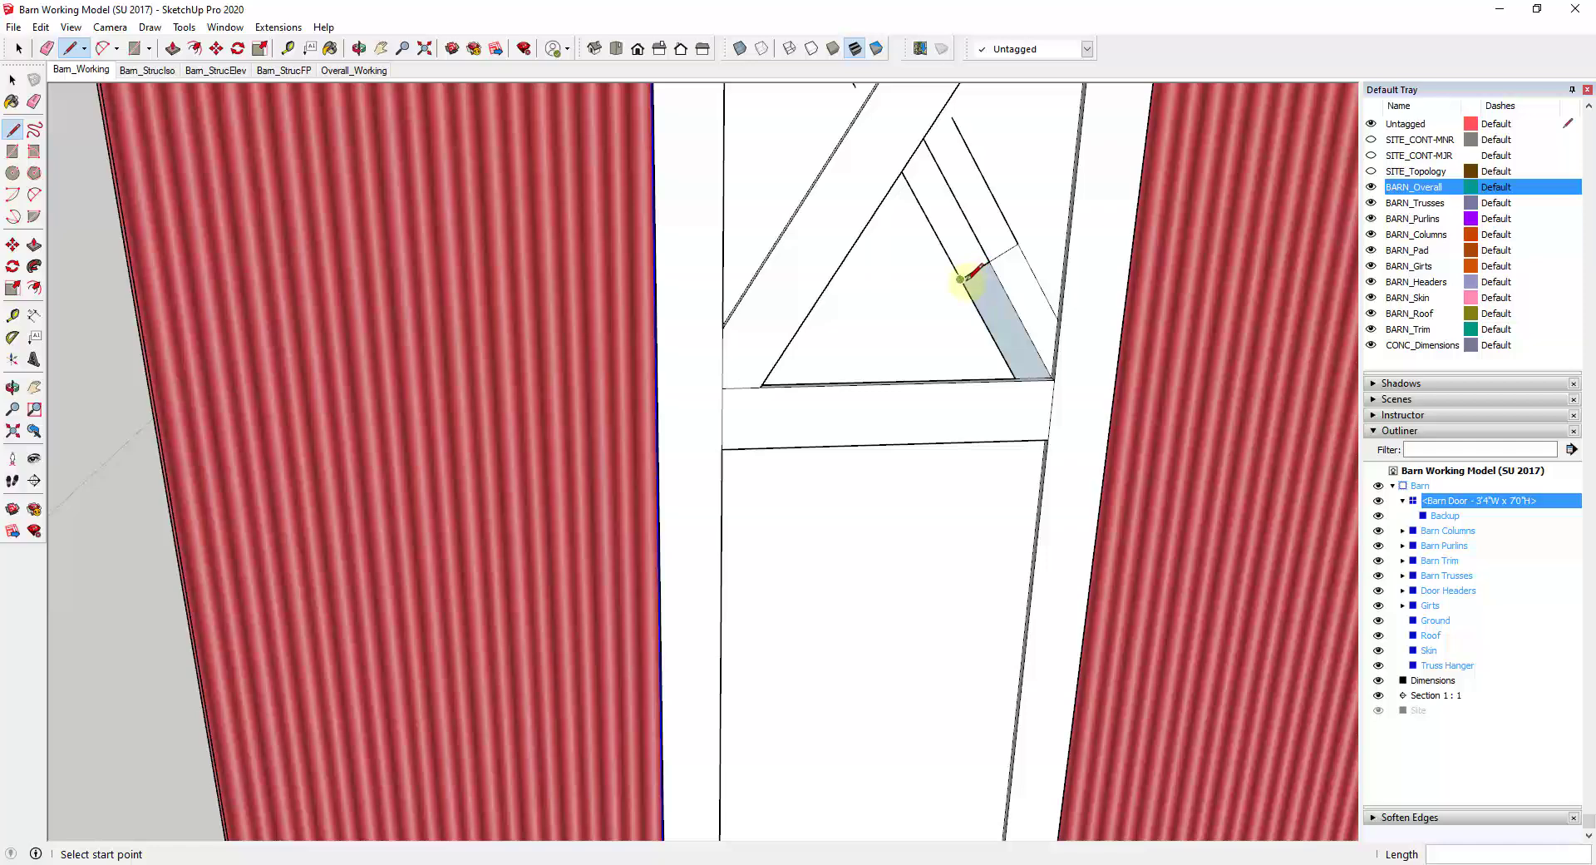
middle_drag(962, 278, 713, 125)
scroll(990, 185, up, 3)
click(989, 196)
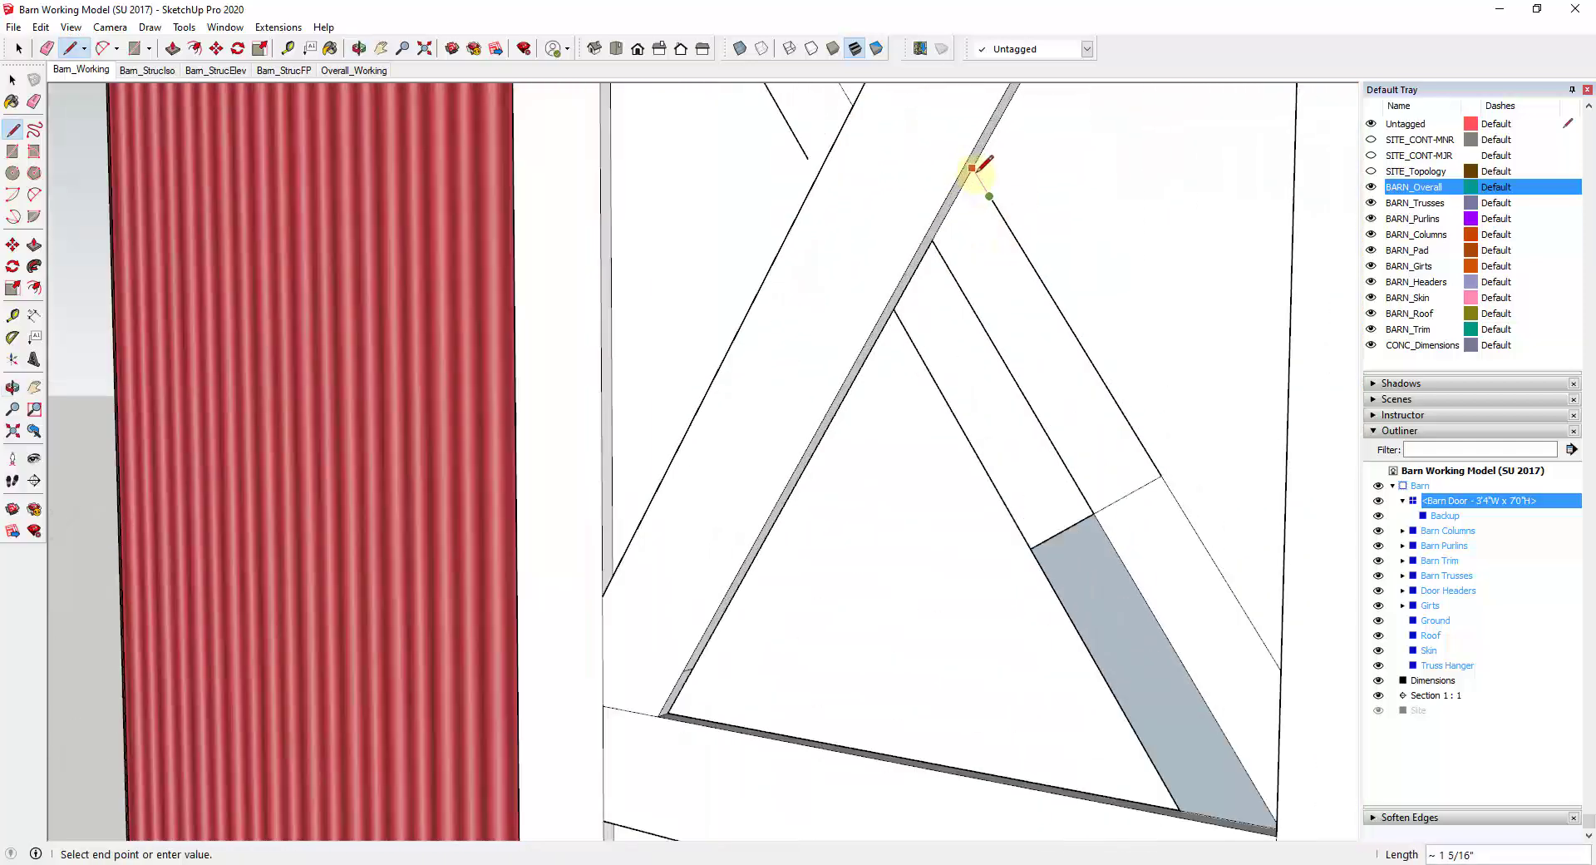
scroll(975, 170, up, 3)
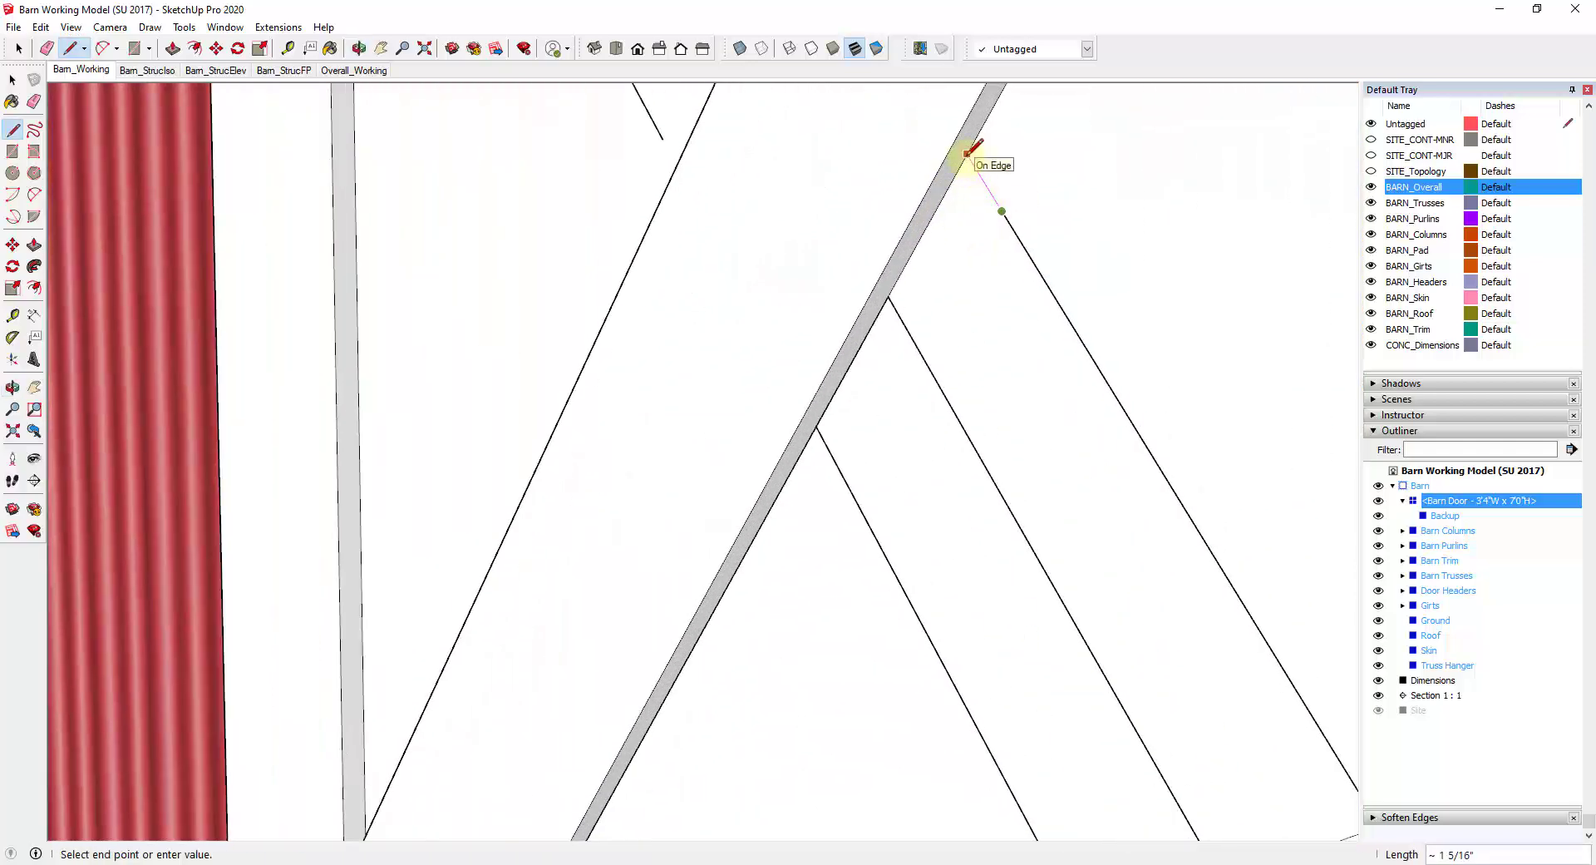
click(967, 153)
click(887, 299)
click(817, 425)
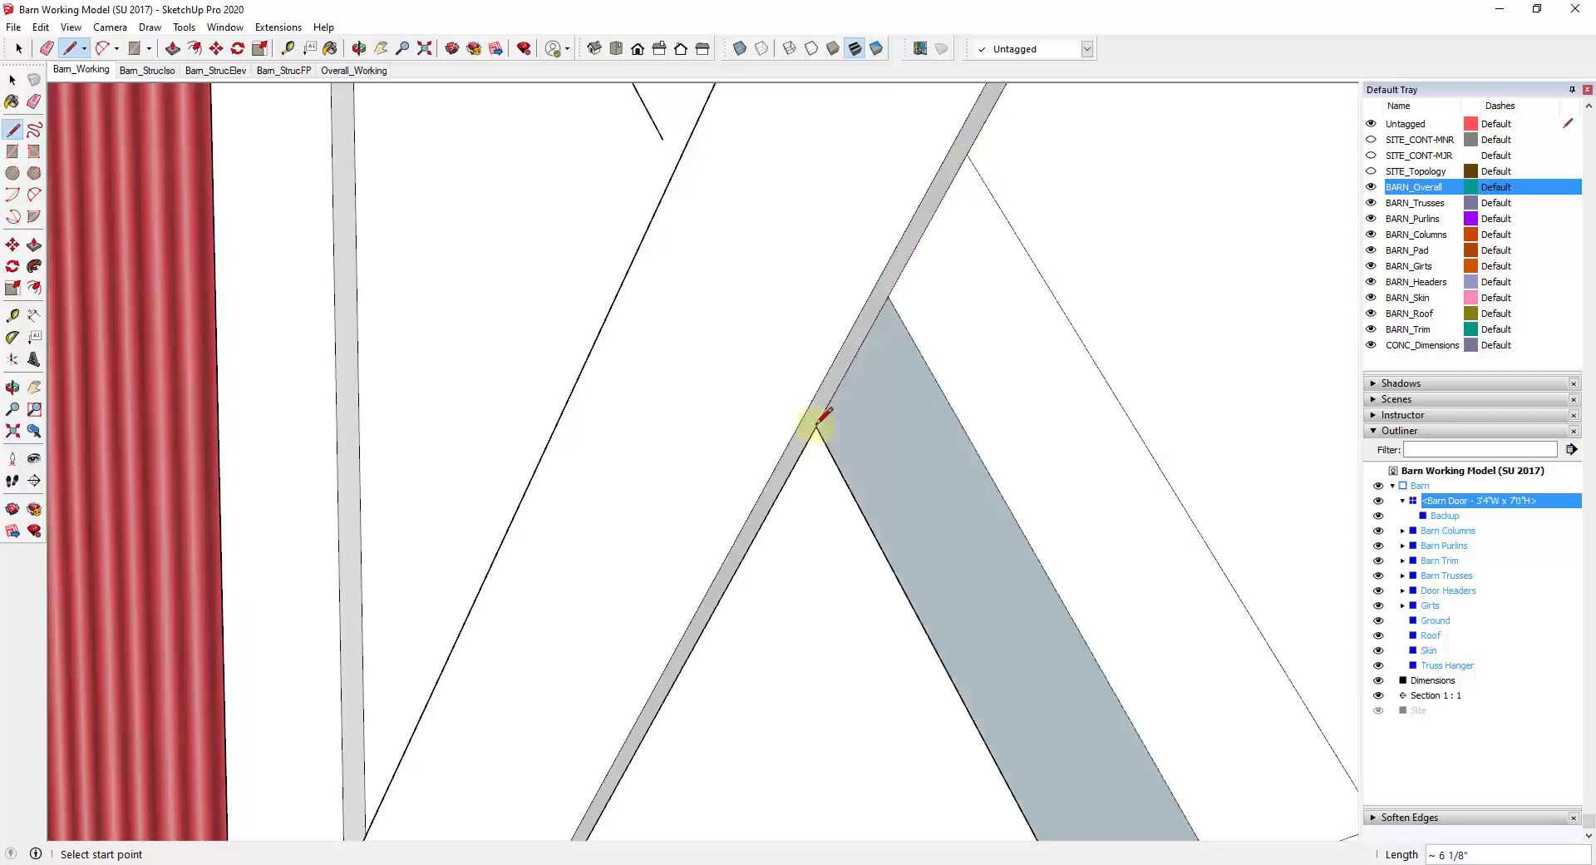
Push/pull the opposing brace 3/4" outward, flush with the raised diagonal brace.
scroll(909, 328, down, 10)
key(p)
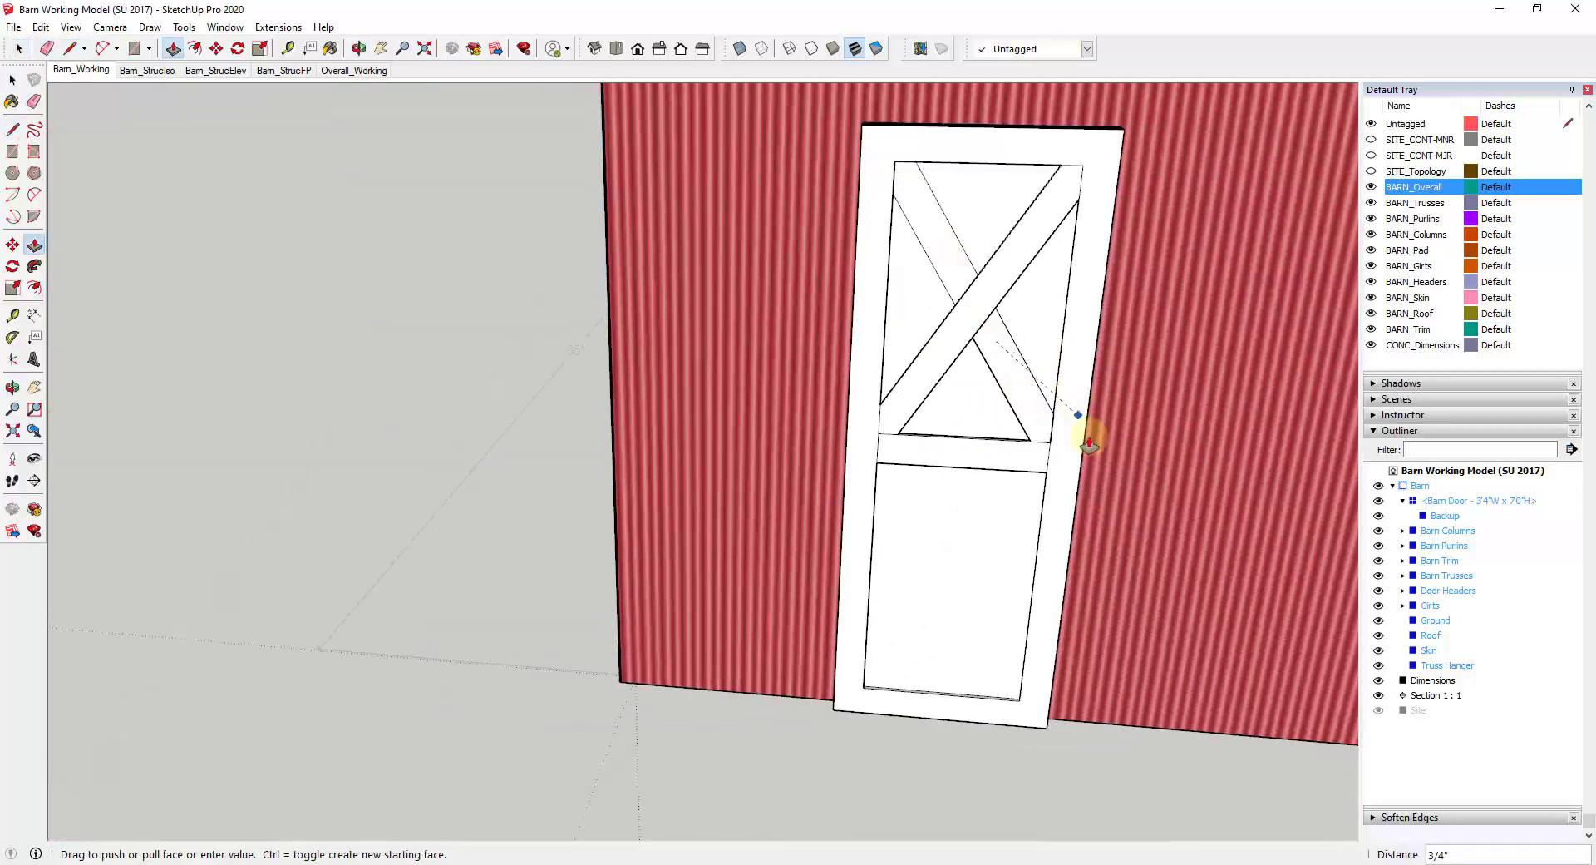
click(1089, 443)
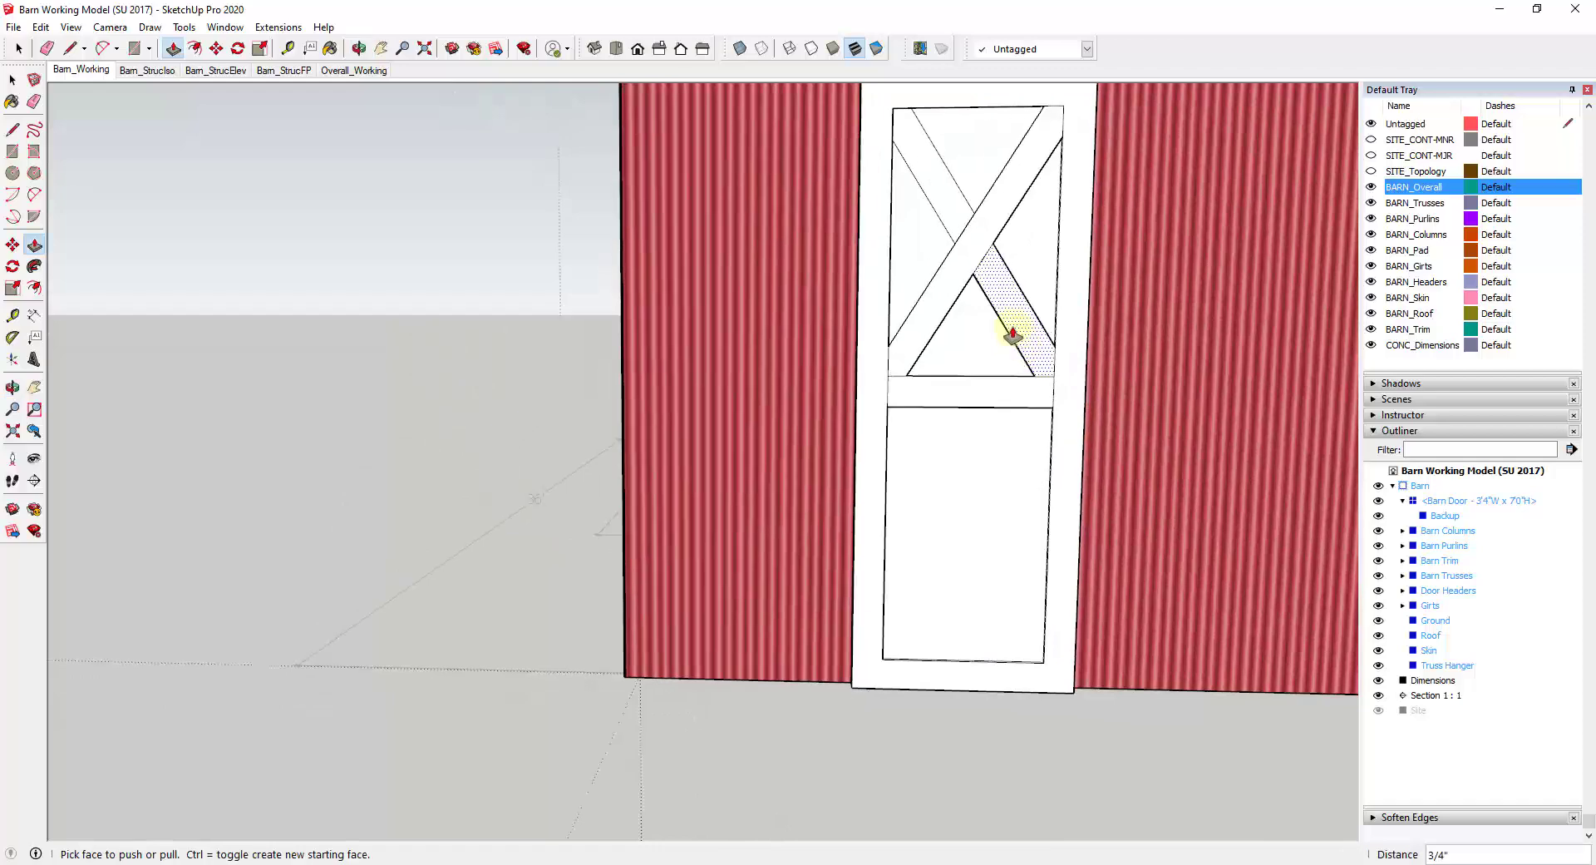
Erase the seam edges where the two braces cross so they form one continuous X.
key(e)
click(970, 233)
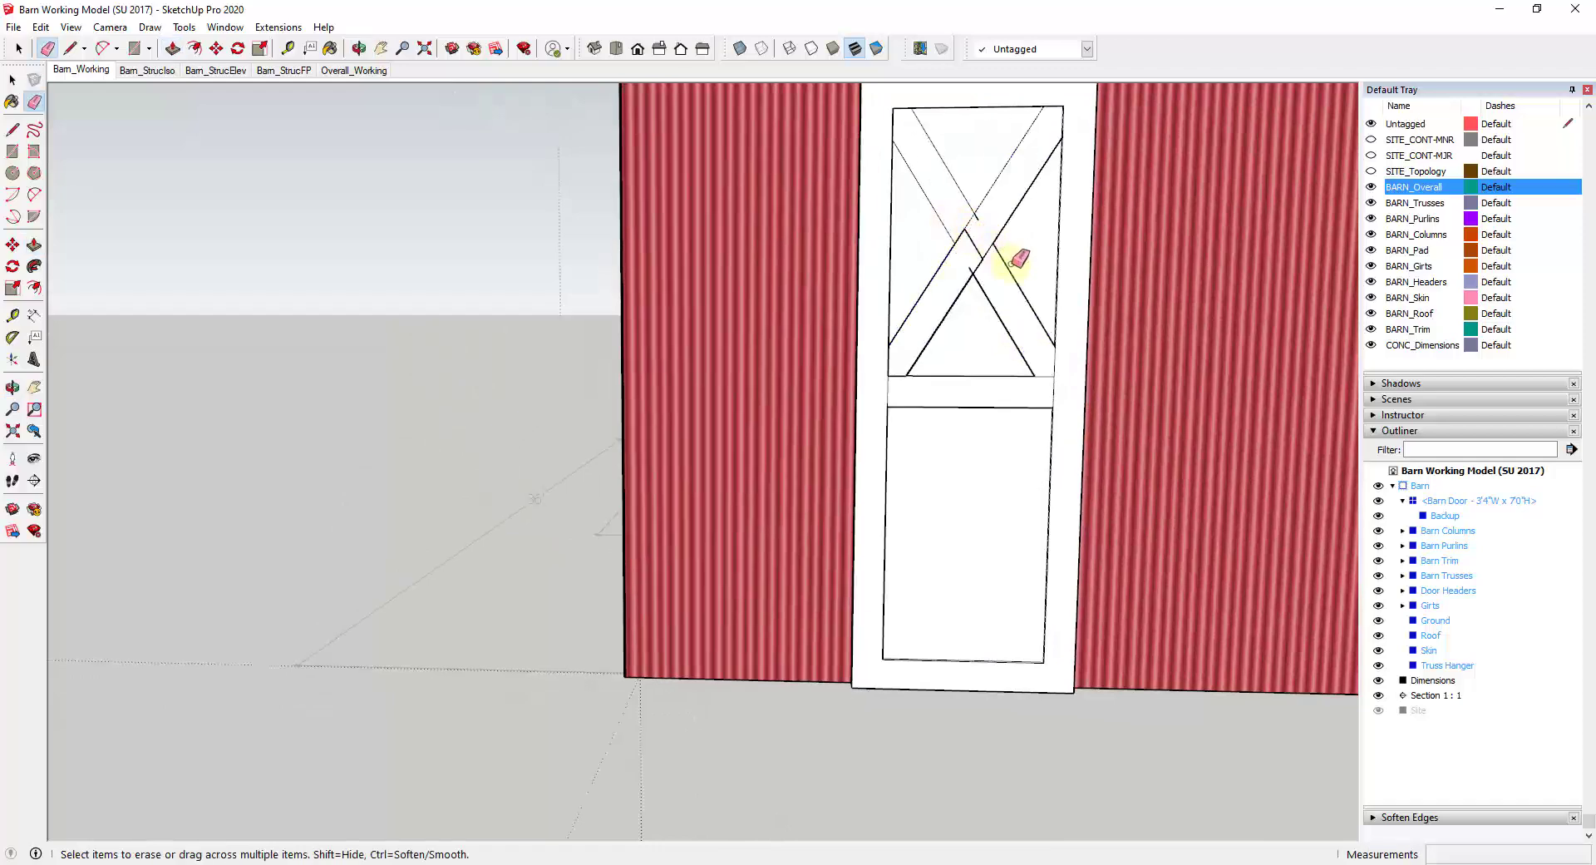
scroll(1008, 250, up, 3)
scroll(919, 204, down, 2)
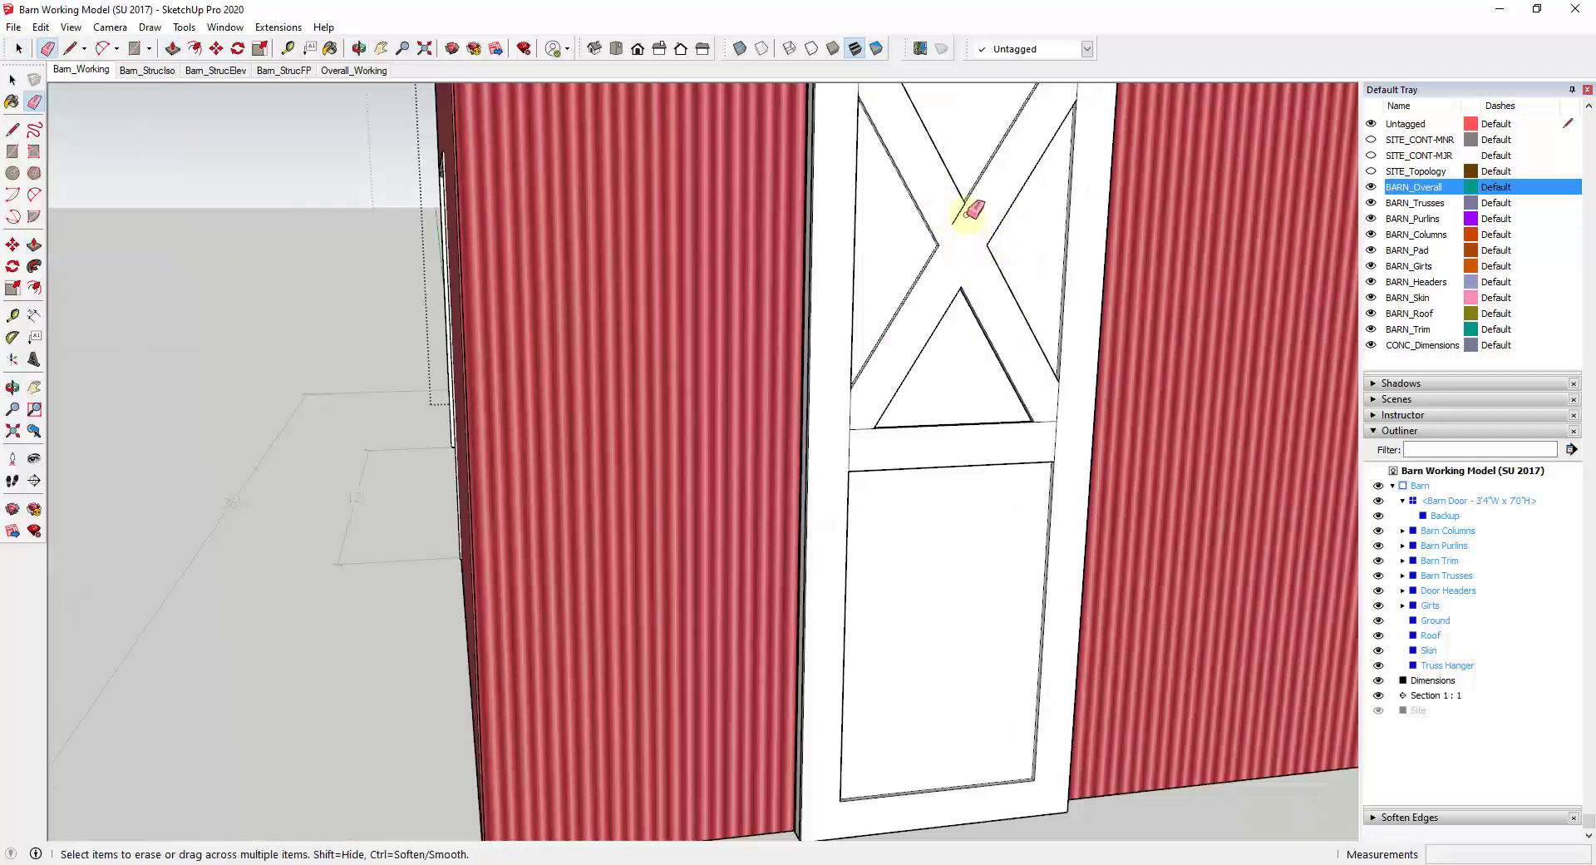
scroll(1009, 207, down, 3)
middle_drag(1009, 207, 1006, 330)
scroll(1006, 330, up, 3)
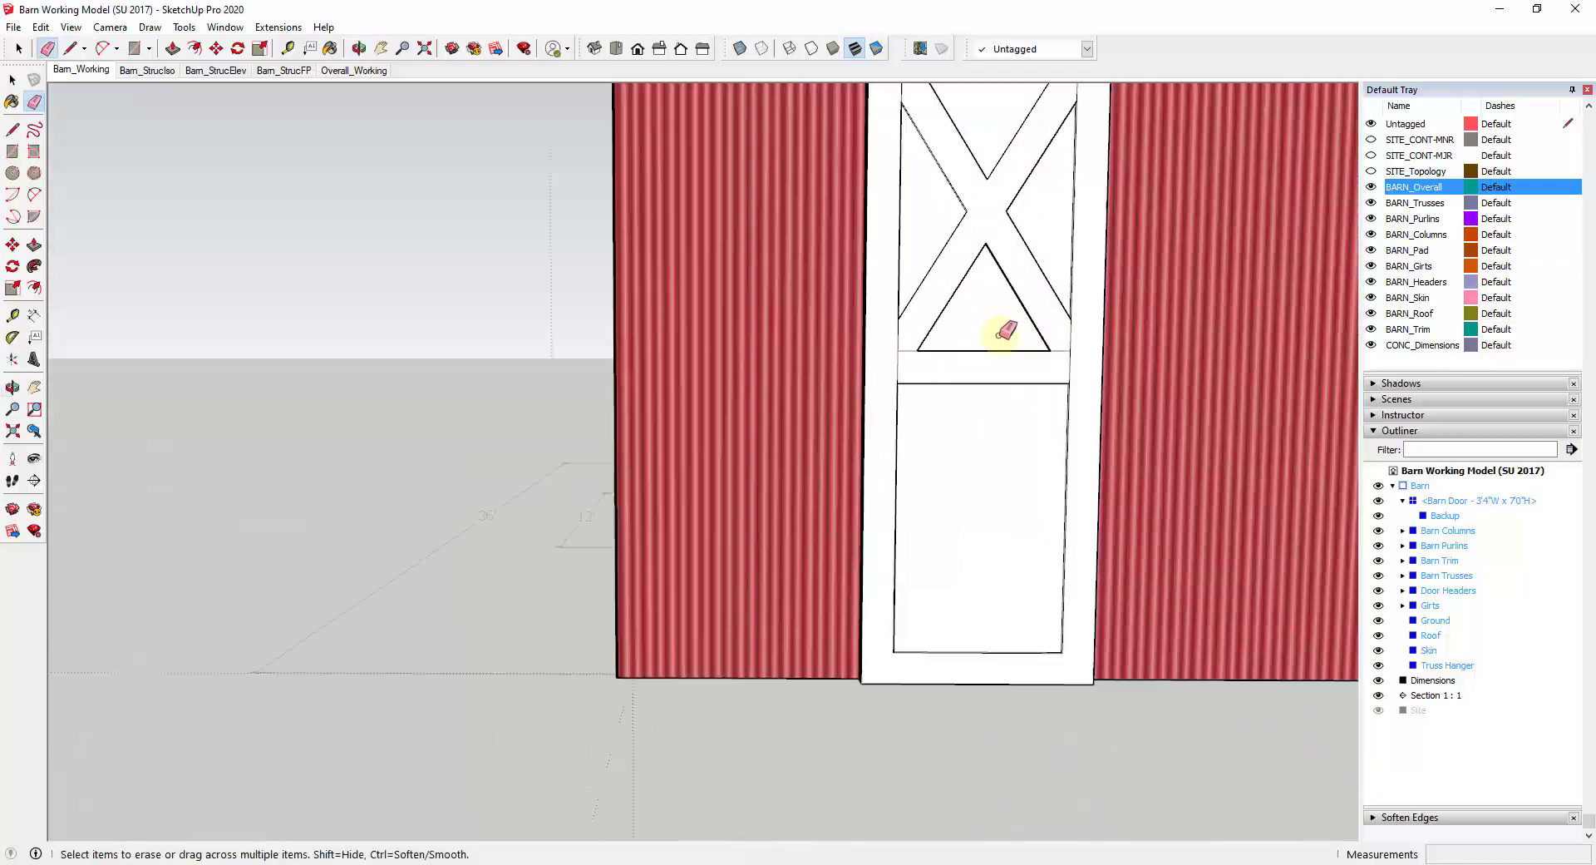
Copy the X-brace face from its lower-right corner to the recessed lower-right corner of the door's lower panel.
key(space)
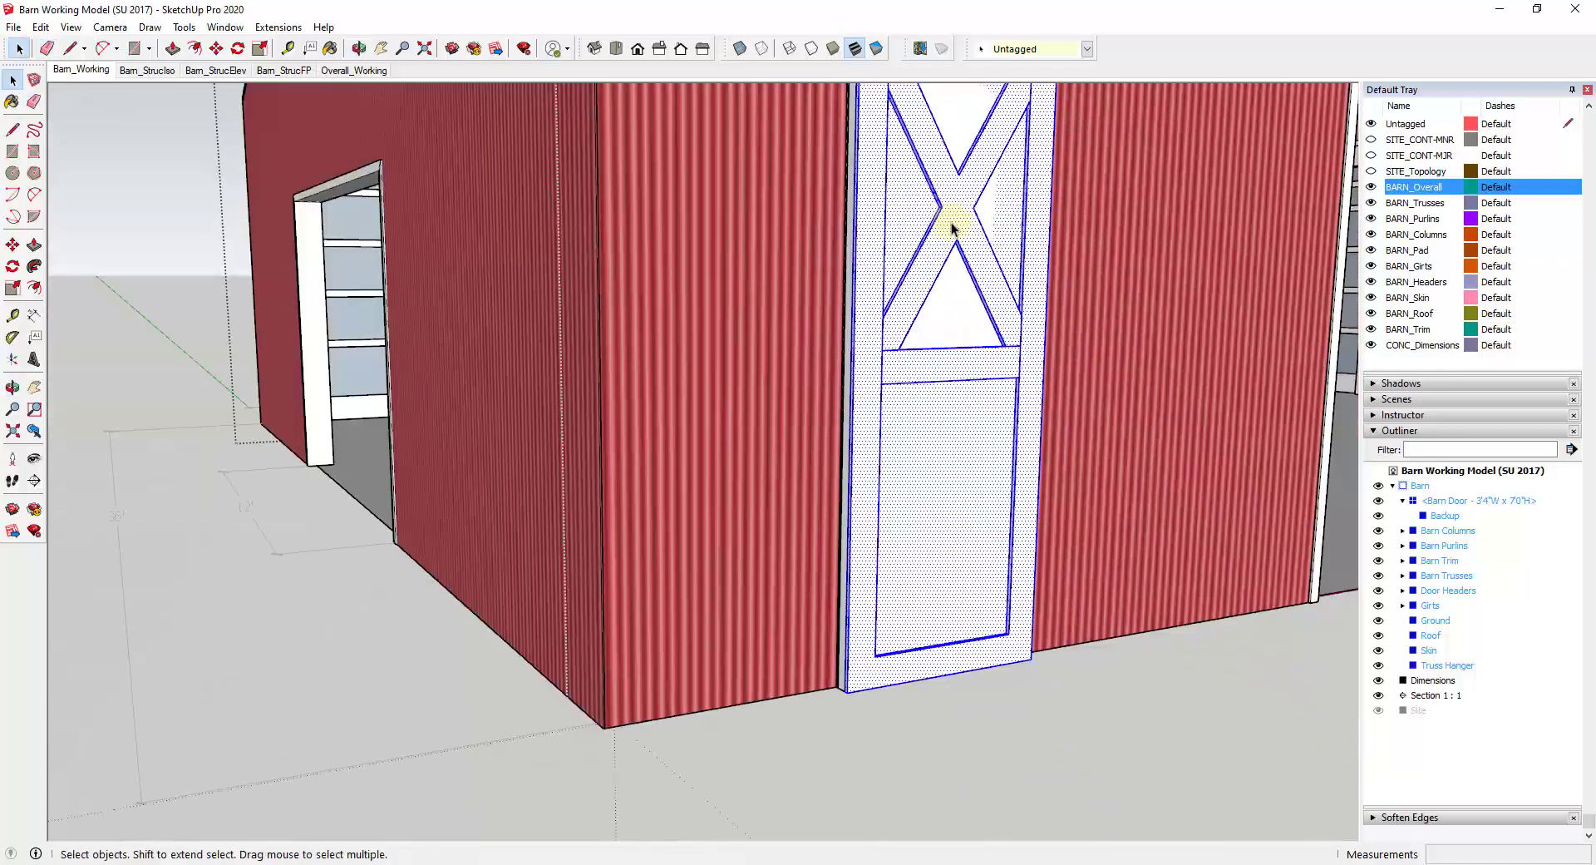
click(960, 213)
key(m)
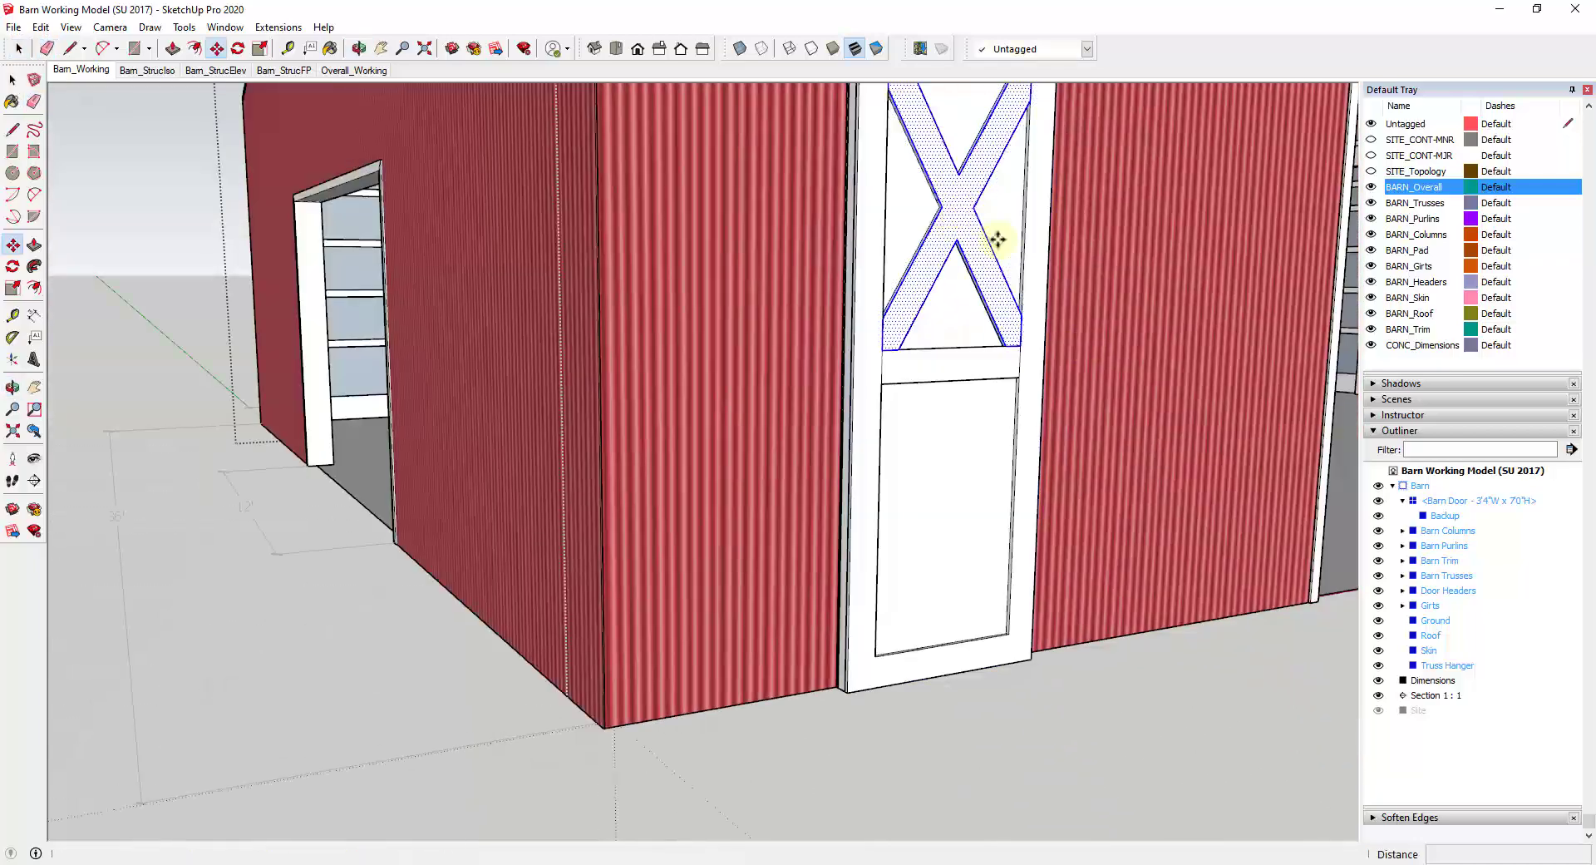
click(1021, 346)
key(ctrl)
scroll(1006, 615, up, 5)
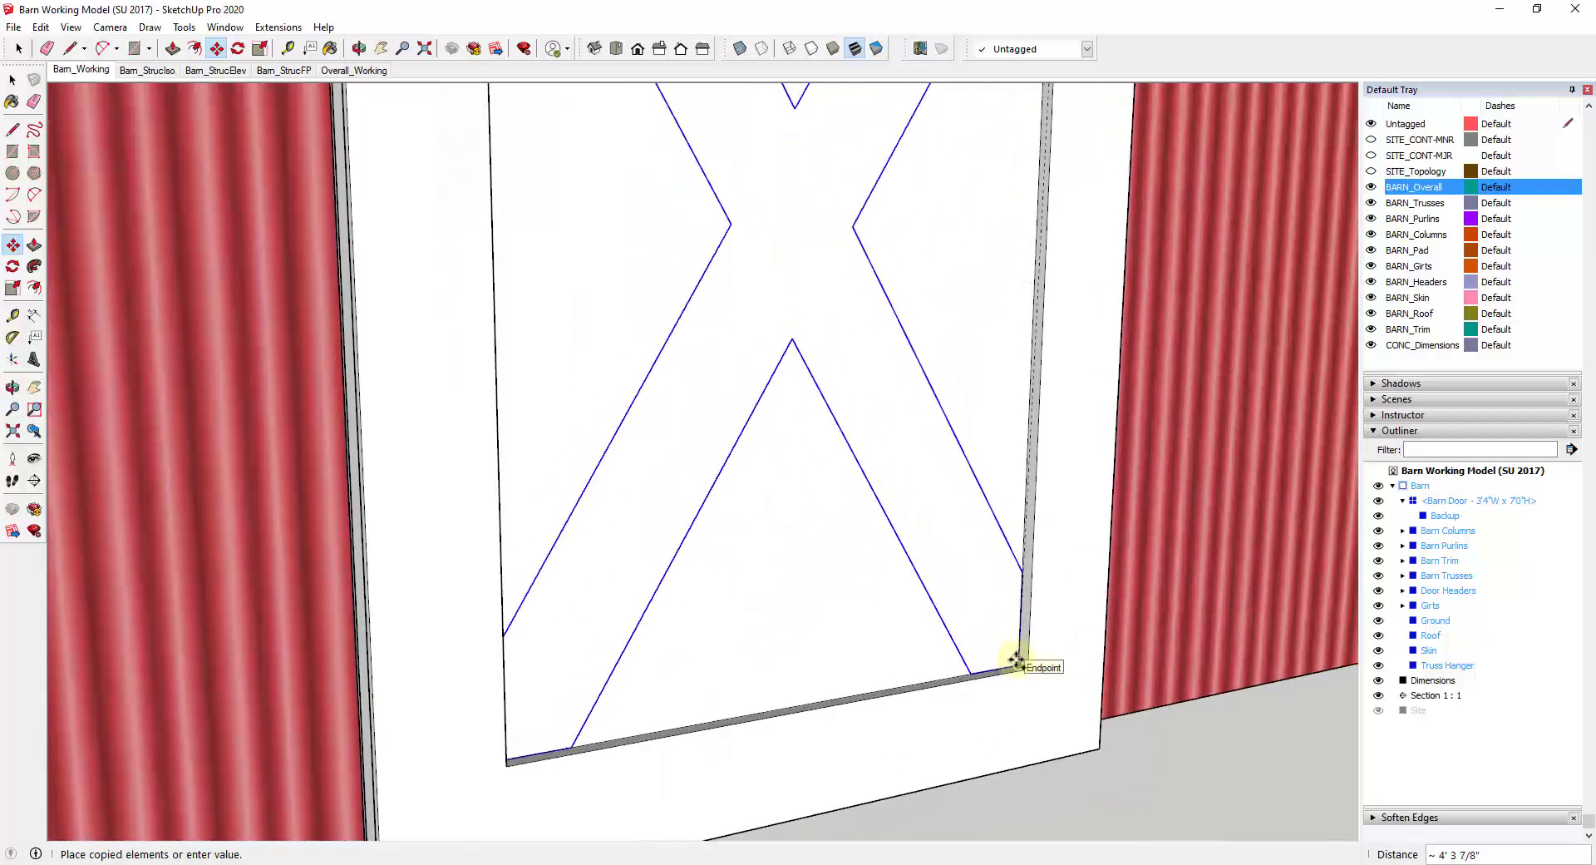
click(1016, 661)
scroll(1016, 661, down, 5)
key(space)
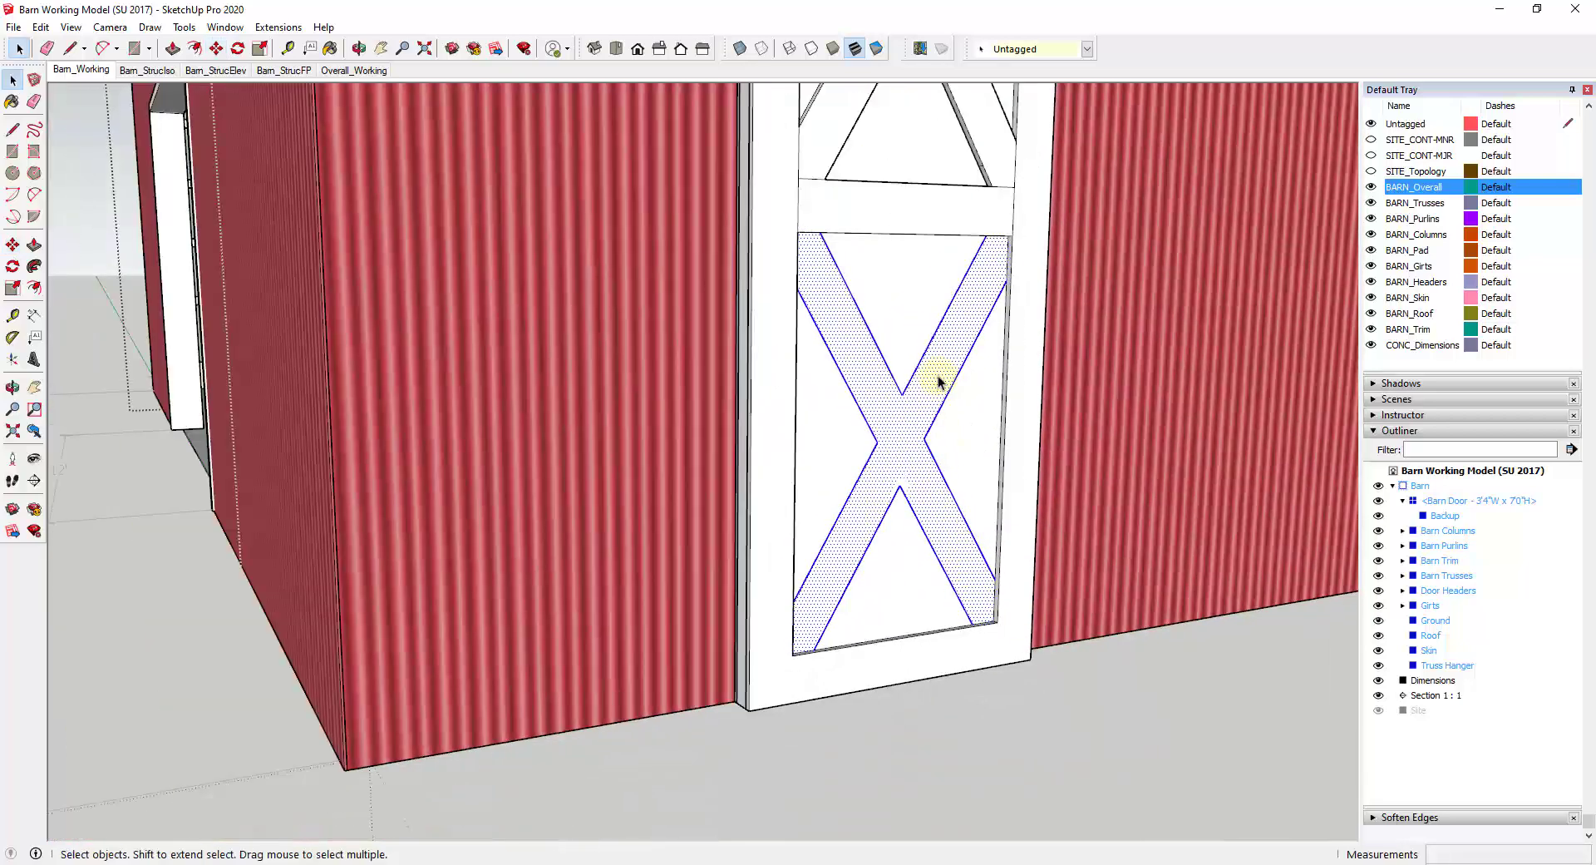
Push/pull the copied X brace in the lower panel 3/4" outward, flush with the surrounding trim.
key(p)
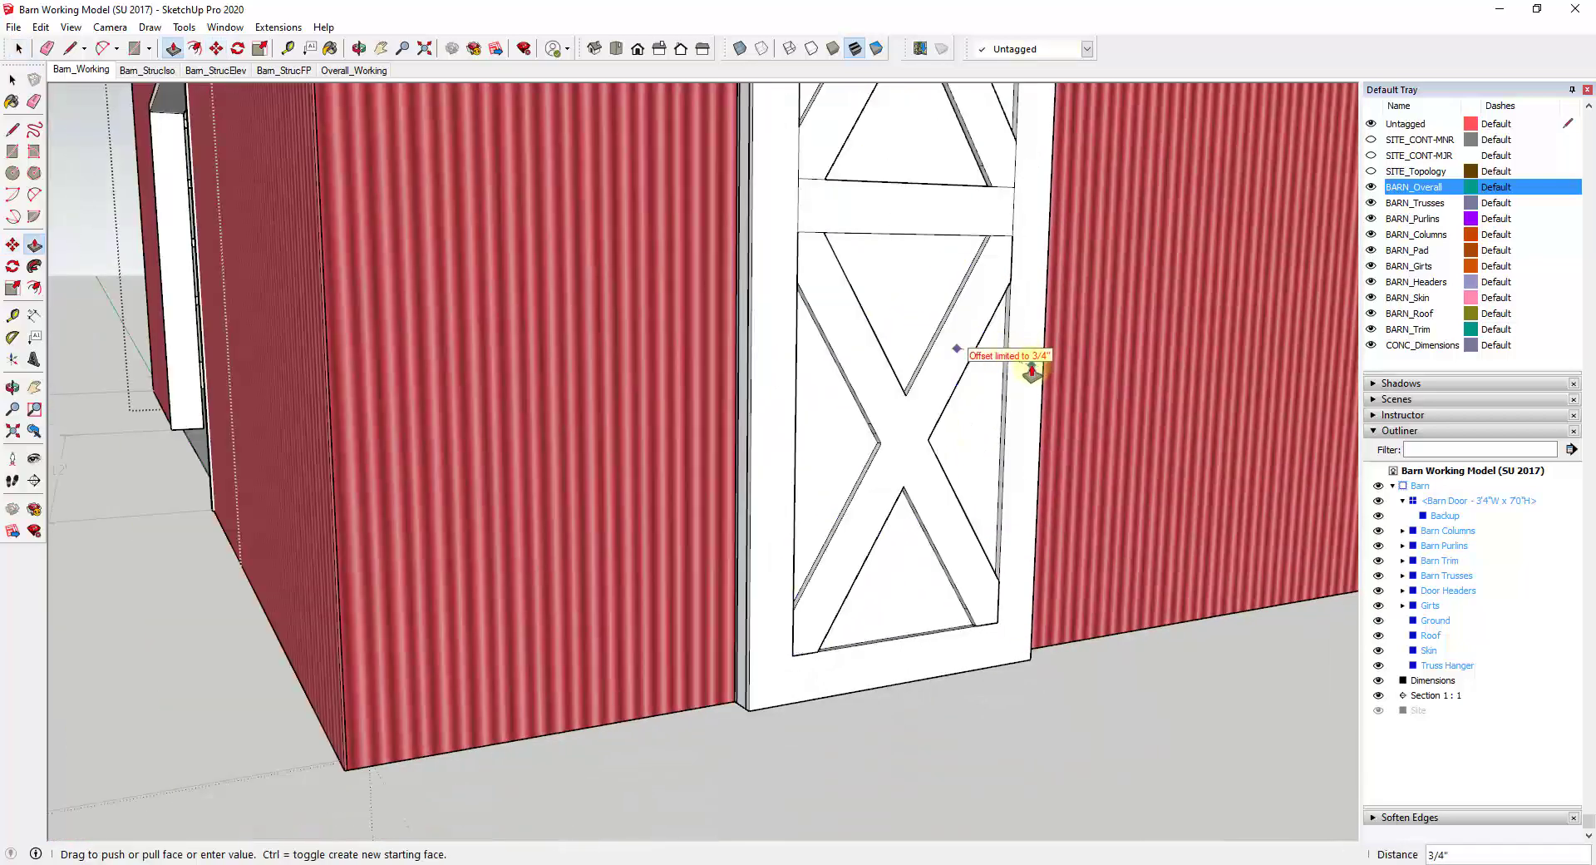
click(1032, 371)
scroll(969, 434, down, 6)
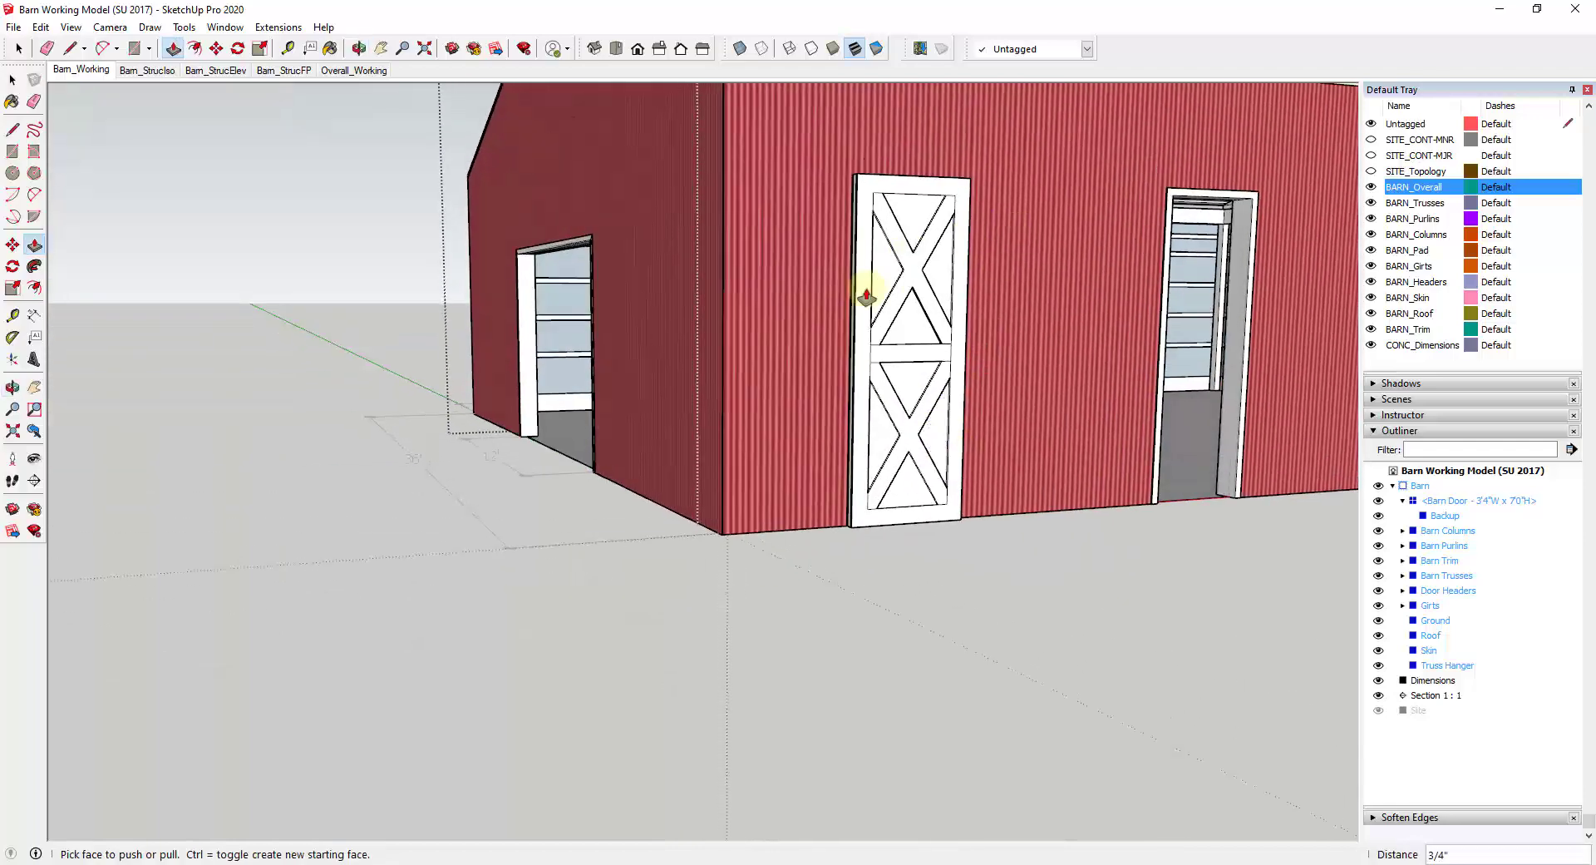
scroll(1015, 292, down, 2)
middle_drag(1016, 291, 915, 367)
scroll(846, 381, up, 4)
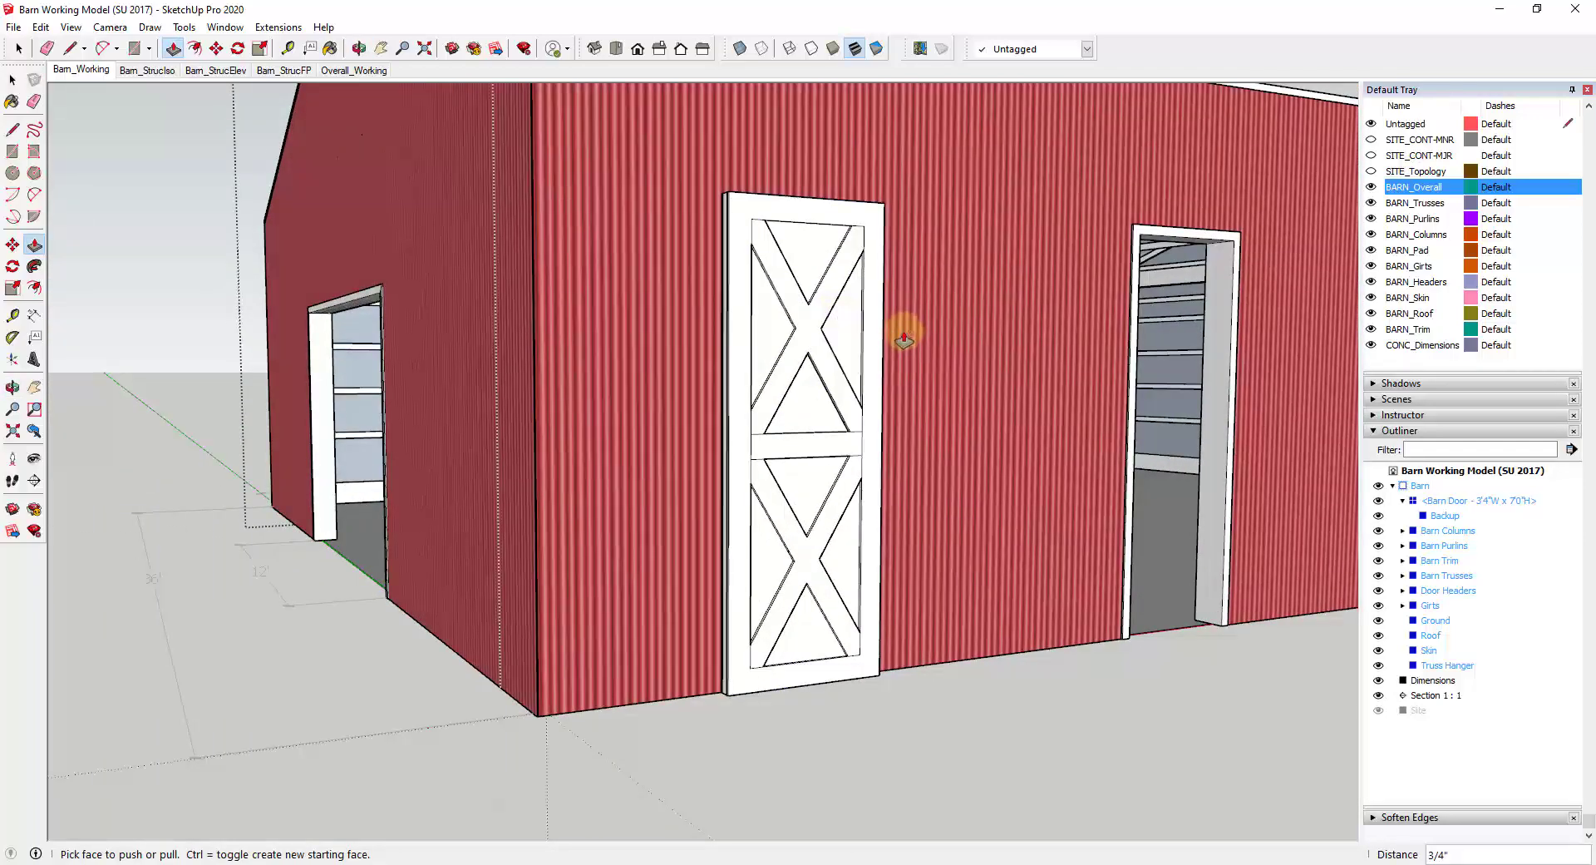
Select all connected frame, rail and brace geometry of the door and make it a group.
key(space)
middle_drag(848, 428, 844, 347)
click(844, 348)
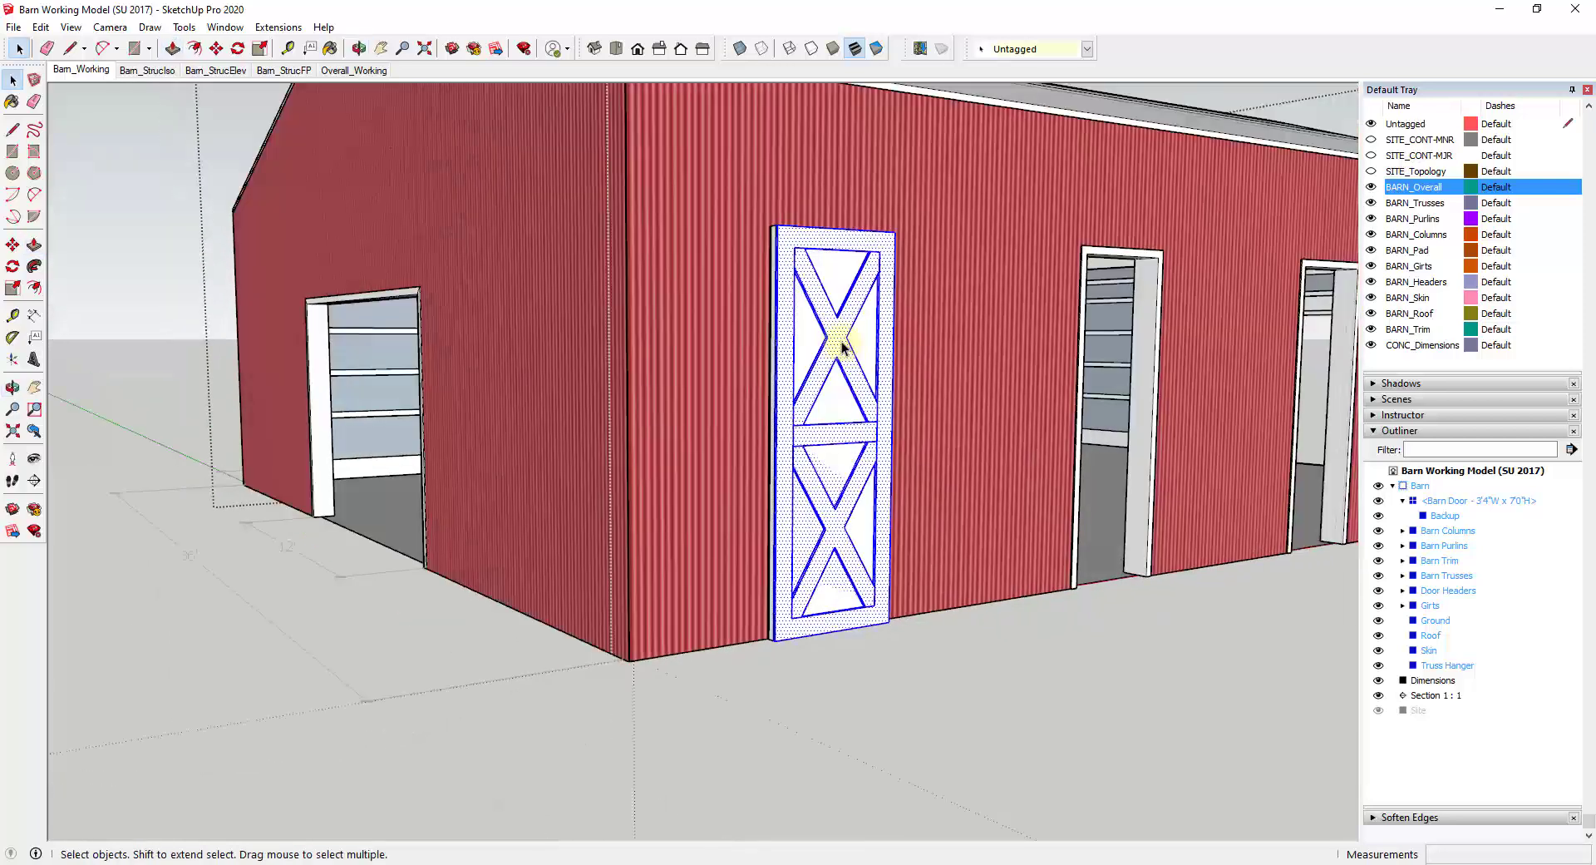
right_click(842, 347)
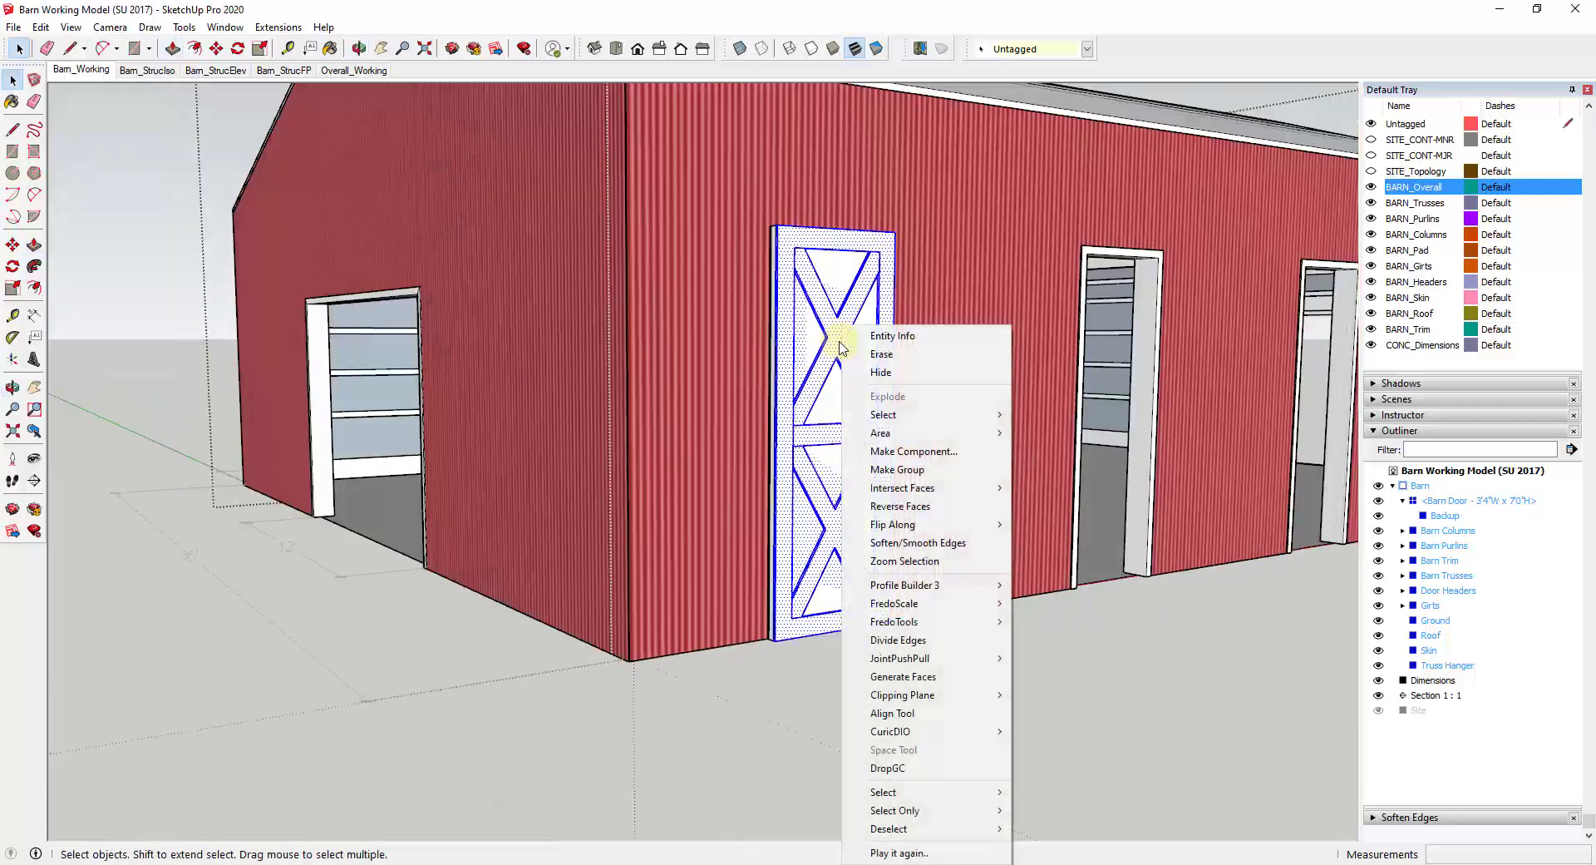
click(906, 467)
Nest the new group inside the Barn Door component and rename it Trim.
right_click(1422, 636)
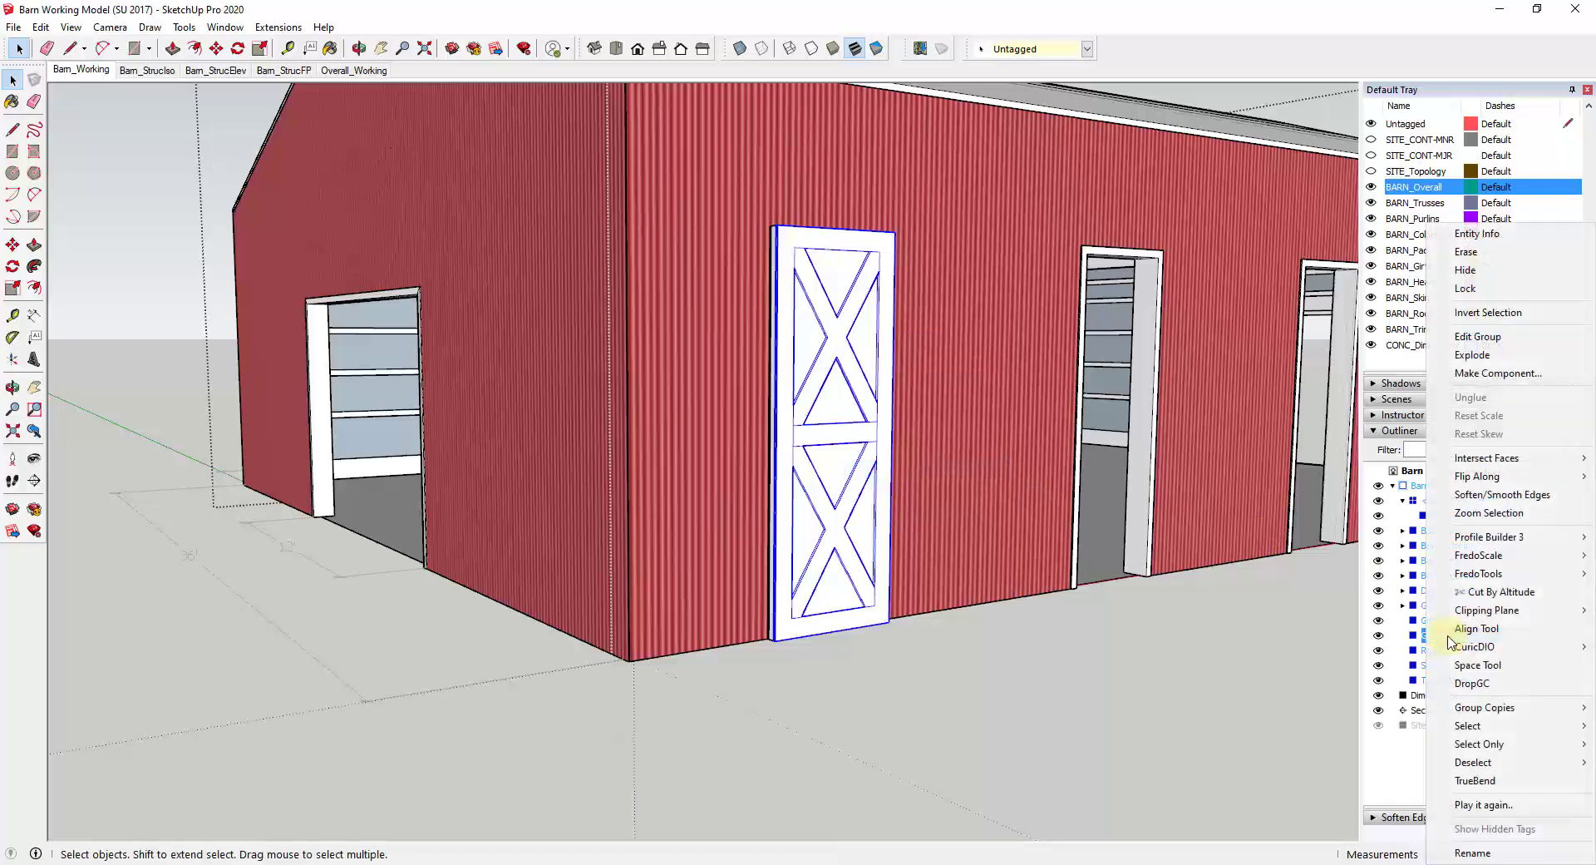
click(1432, 637)
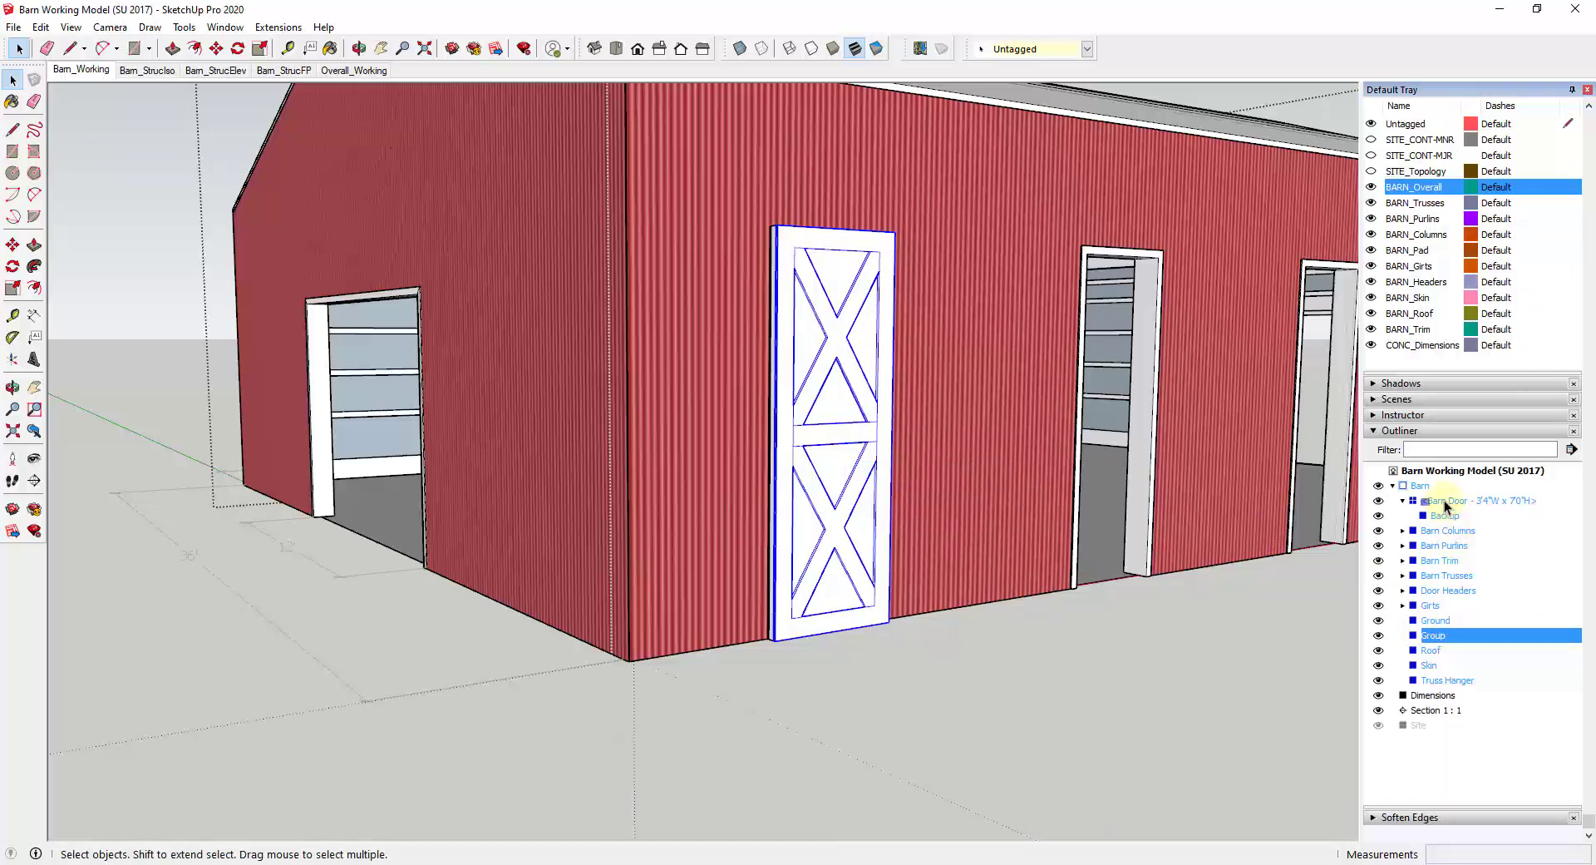
drag(1445, 505, 1445, 505)
click(1445, 530)
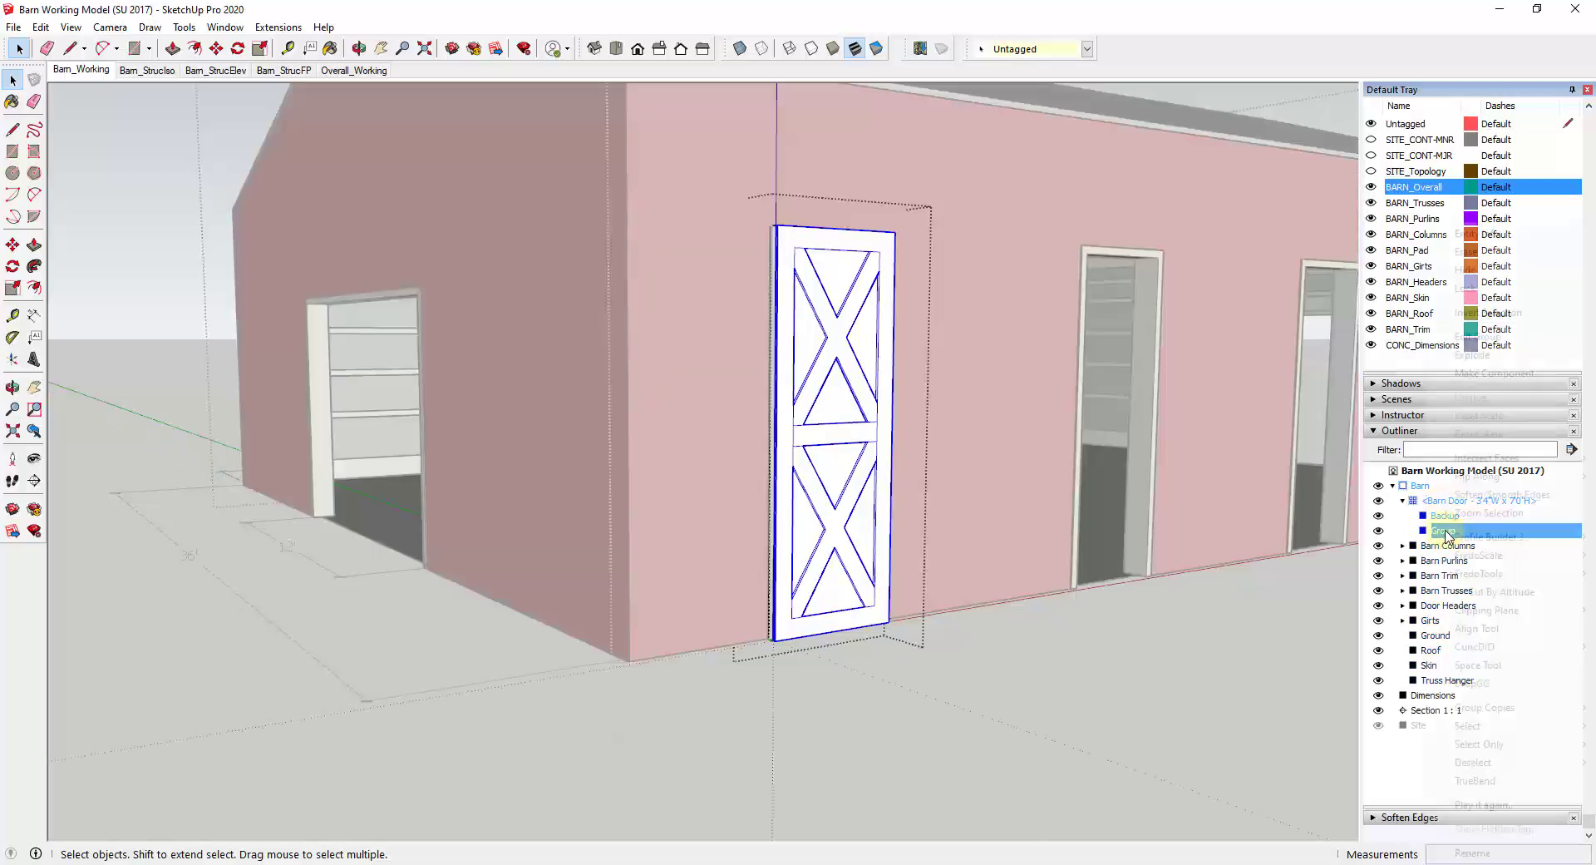
right_click(1445, 530)
click(1469, 854)
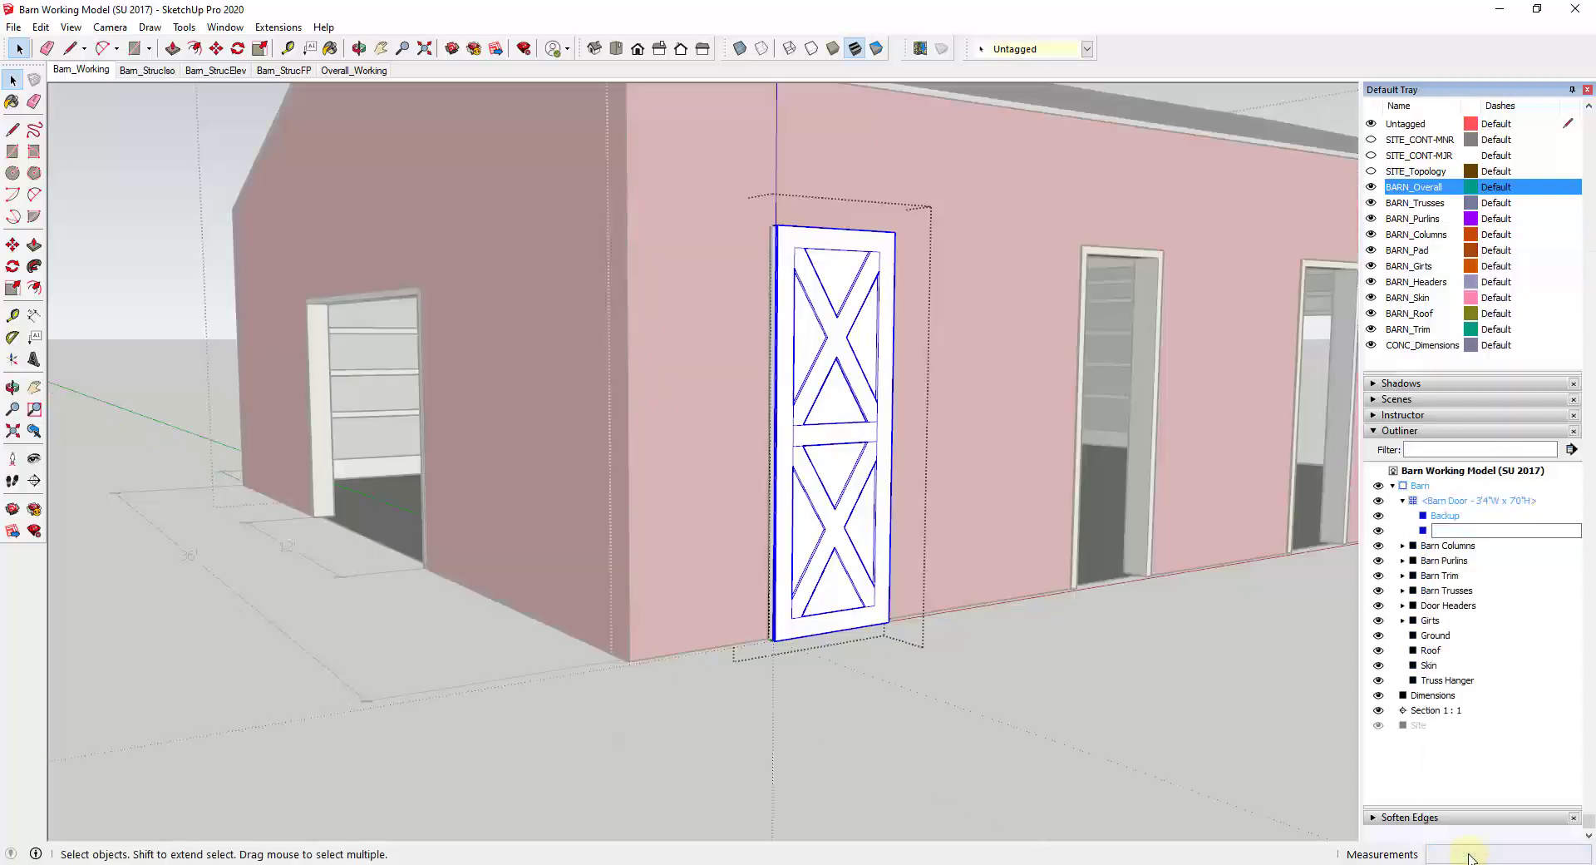
key(Return)
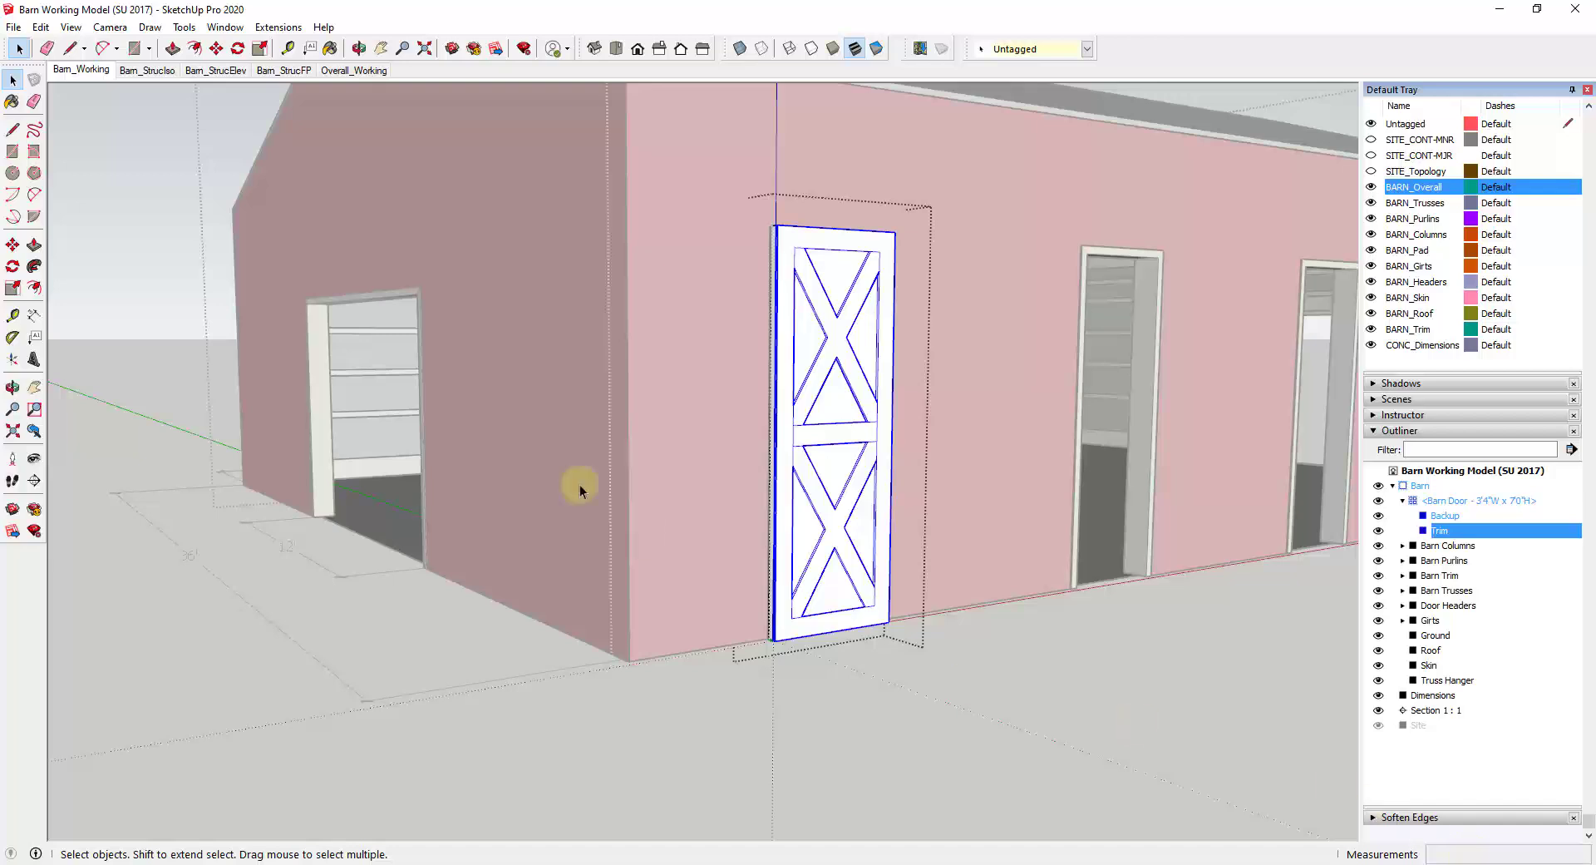
Select the Backup and Trim groups in turn to examine the parts of the door, then reselect the whole door component.
click(868, 393)
scroll(863, 411, up, 1)
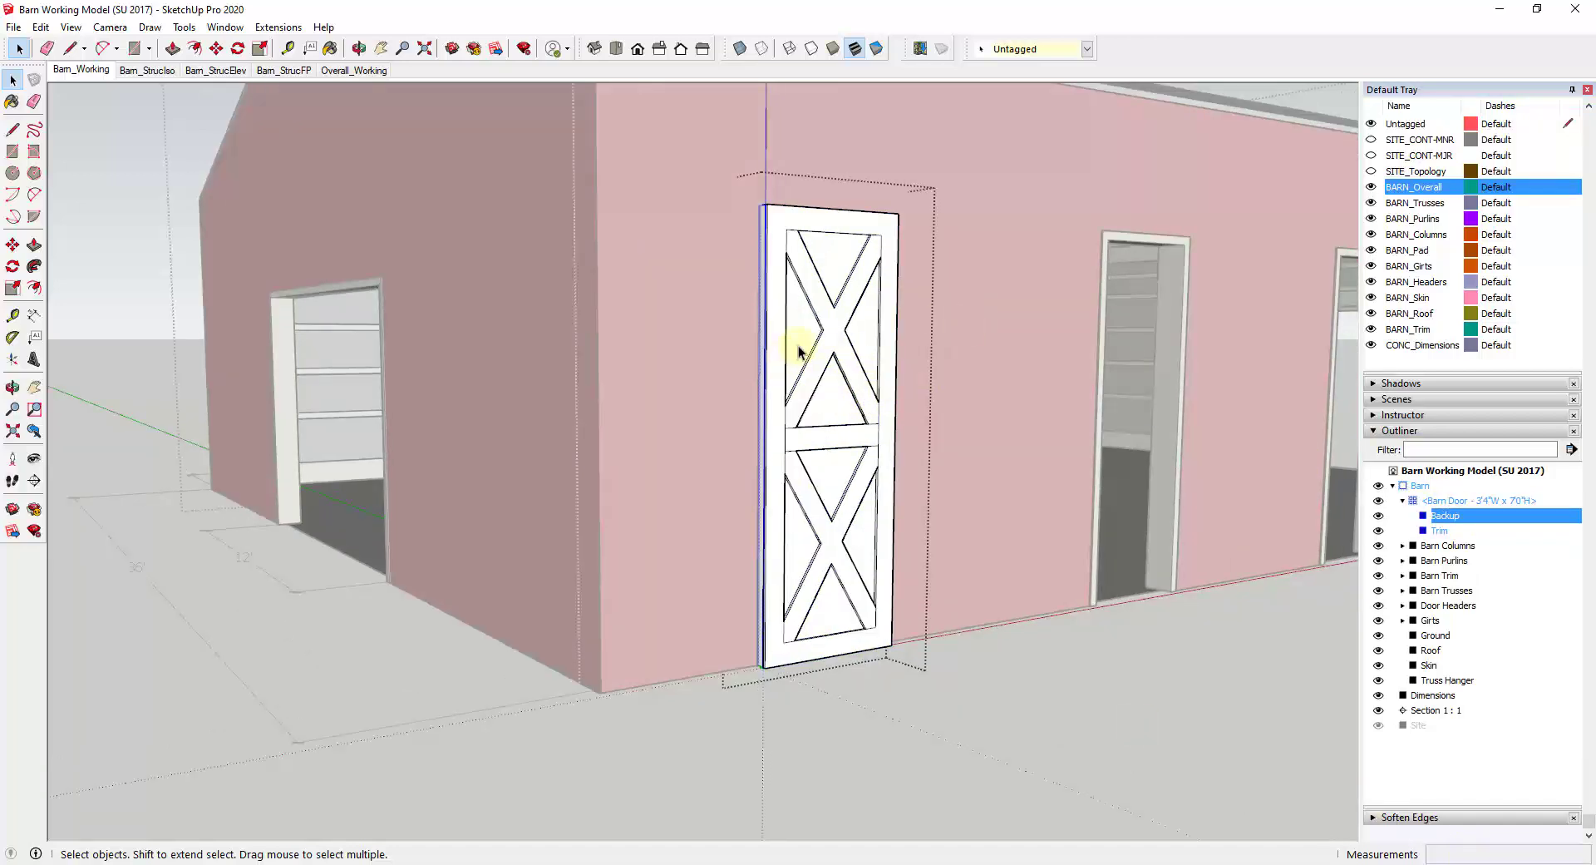
click(1441, 531)
click(1445, 516)
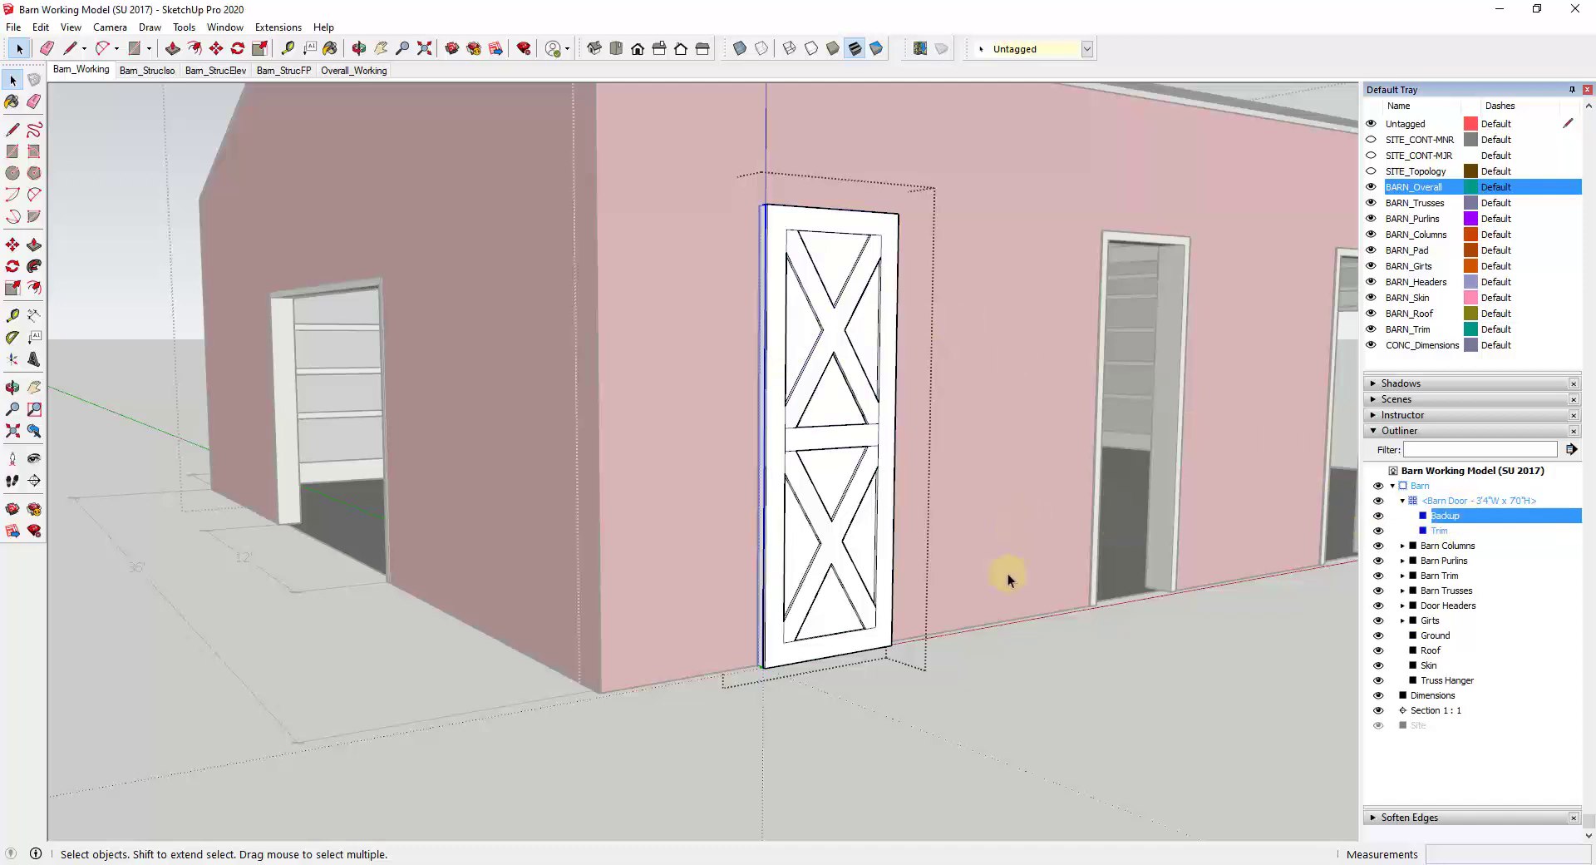
click(928, 712)
click(828, 345)
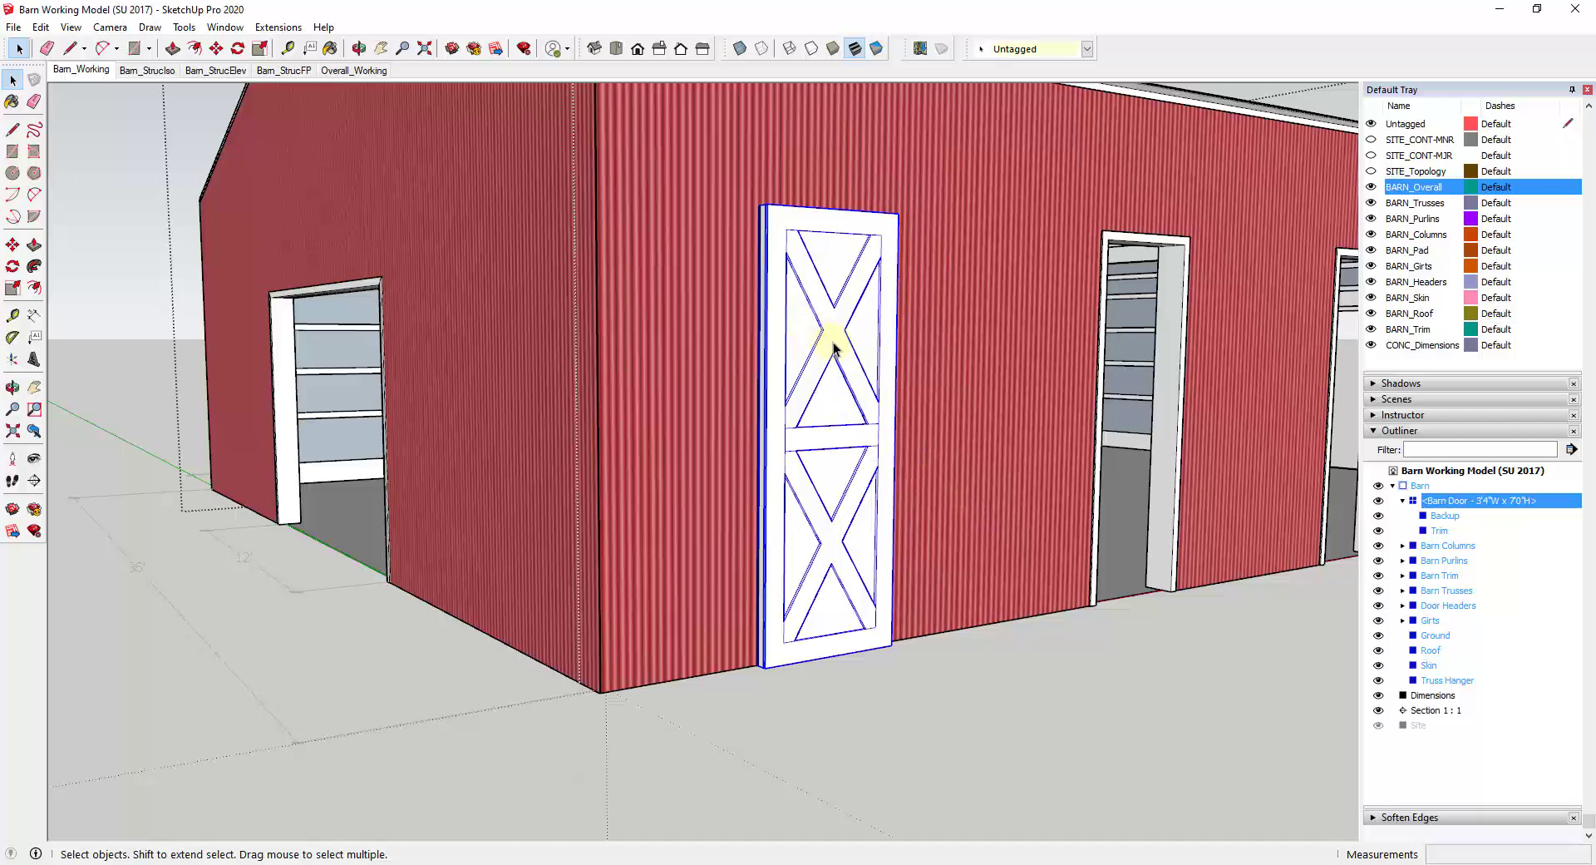
Delete the redundant recessed triangular faces between the braces inside the Trim group, then exit the door component.
click(1439, 531)
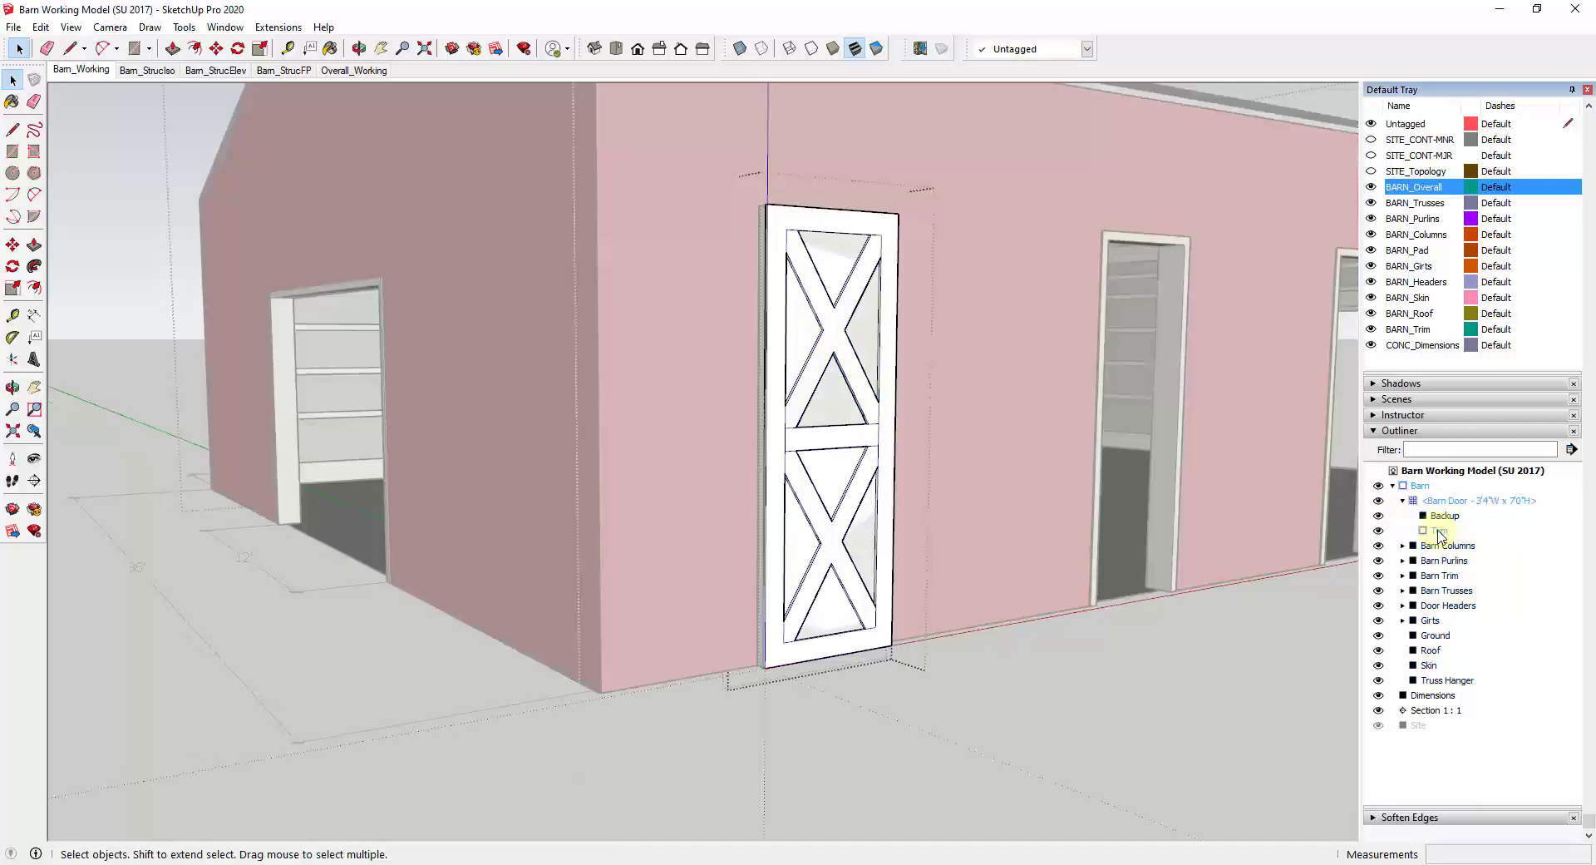
click(808, 330)
shift+click(825, 266)
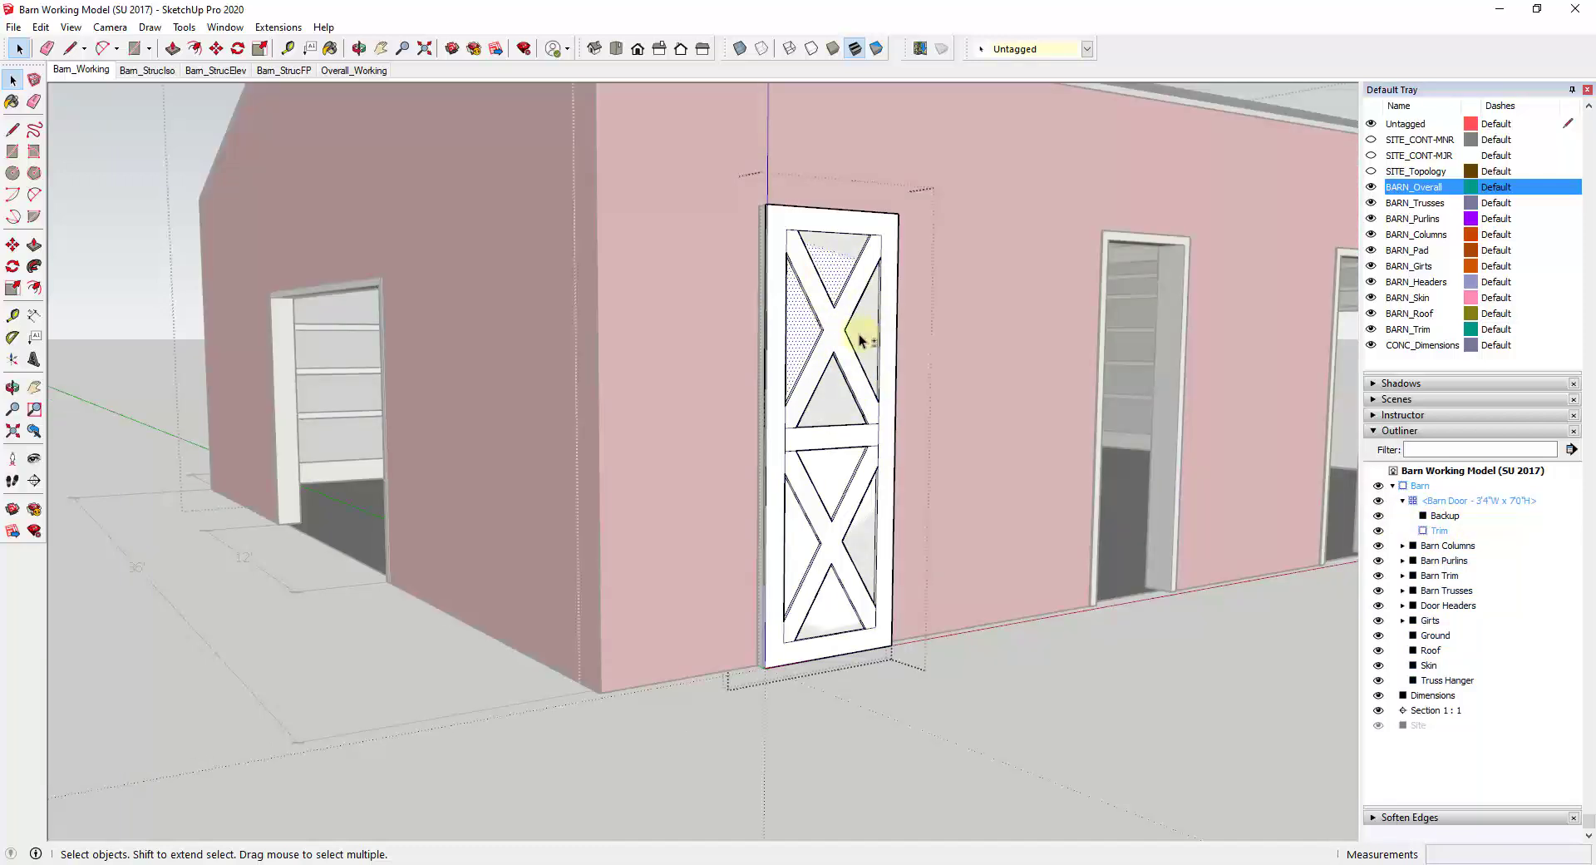
shift+click(842, 487)
shift+click(865, 538)
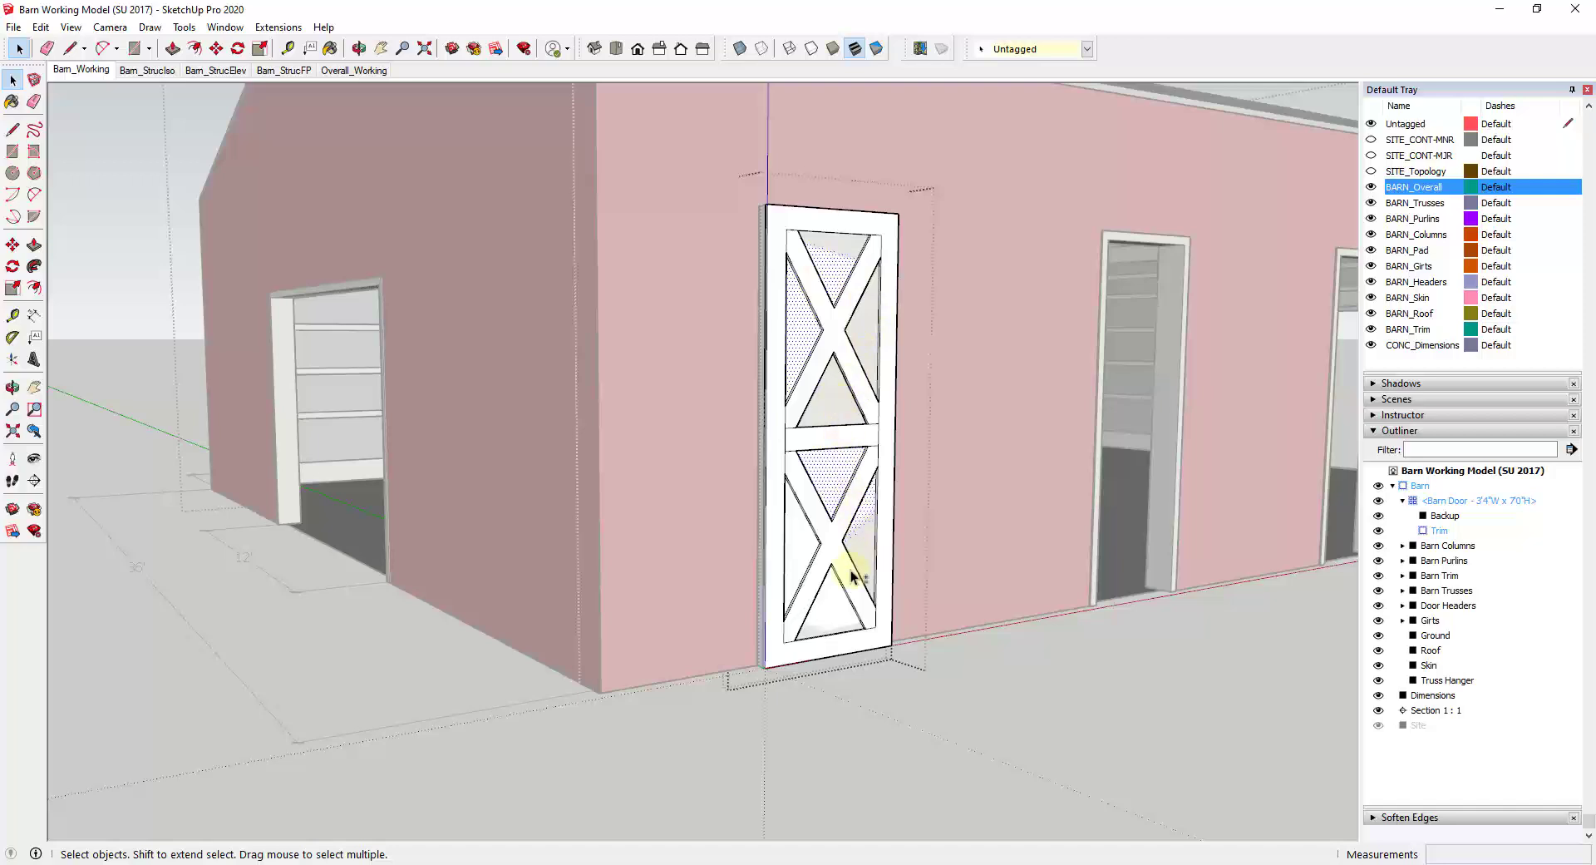
shift+click(827, 603)
shift+click(800, 543)
key(Escape)
key(Escape)
key(Escape)
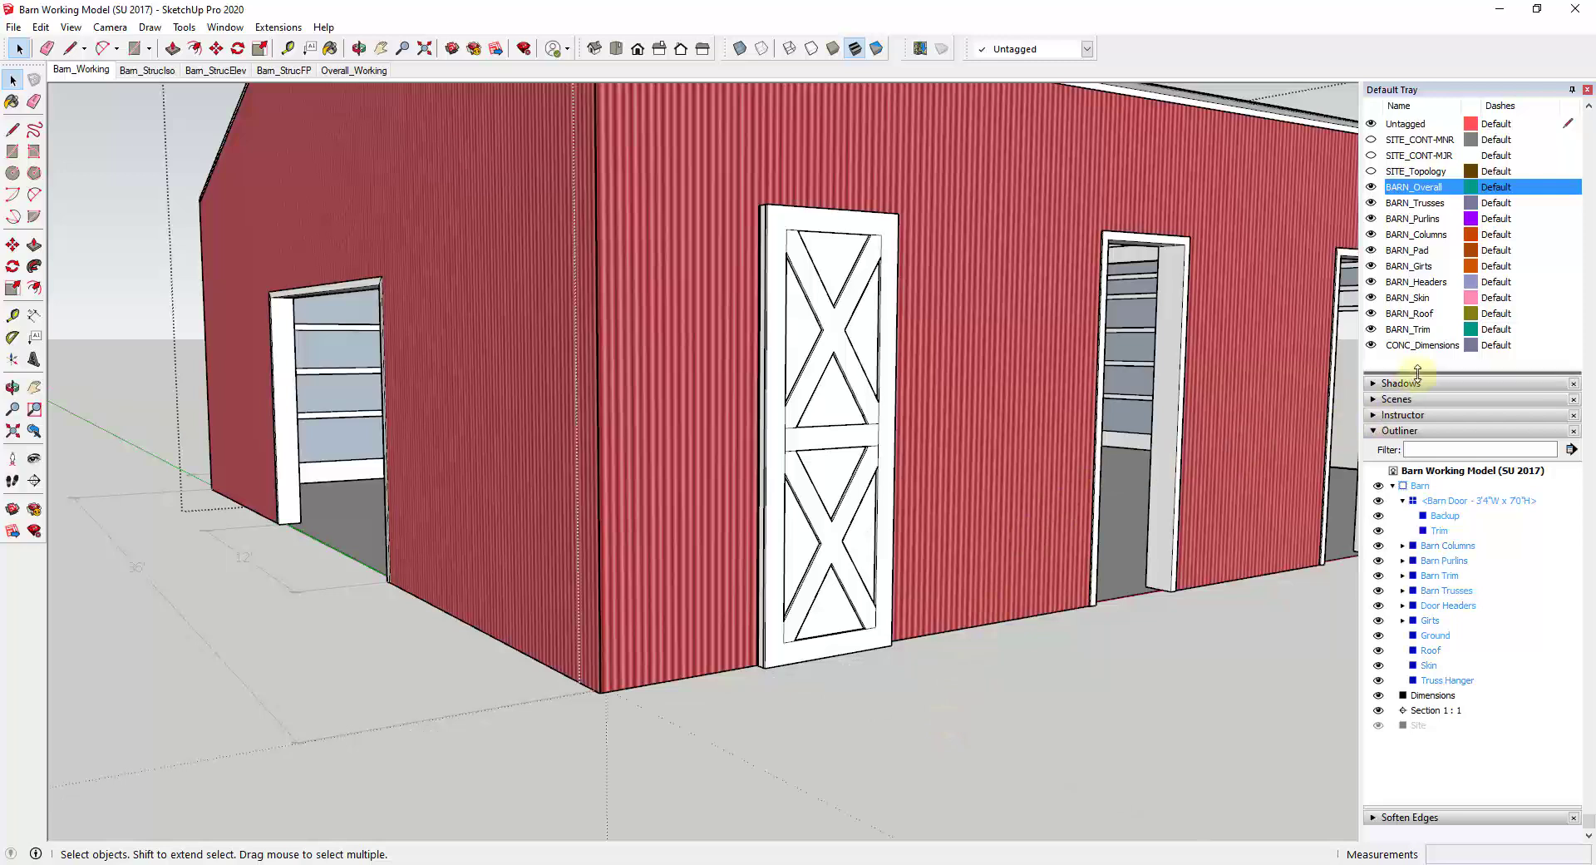
Switch the materials library to the Colors collection.
scroll(1410, 370, up, 5)
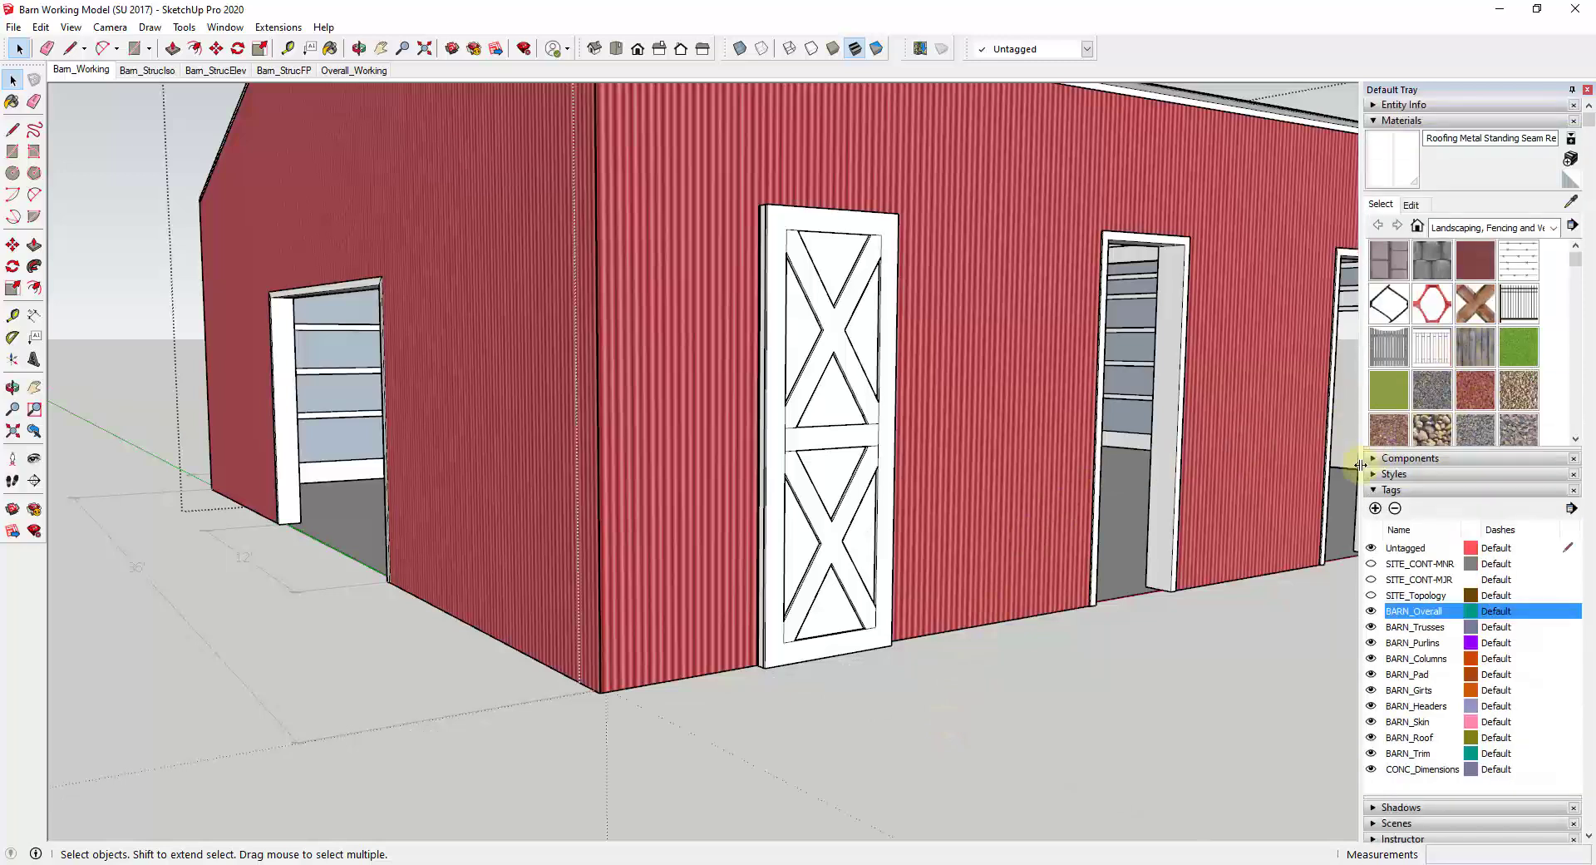
click(1493, 227)
click(1463, 316)
click(939, 401)
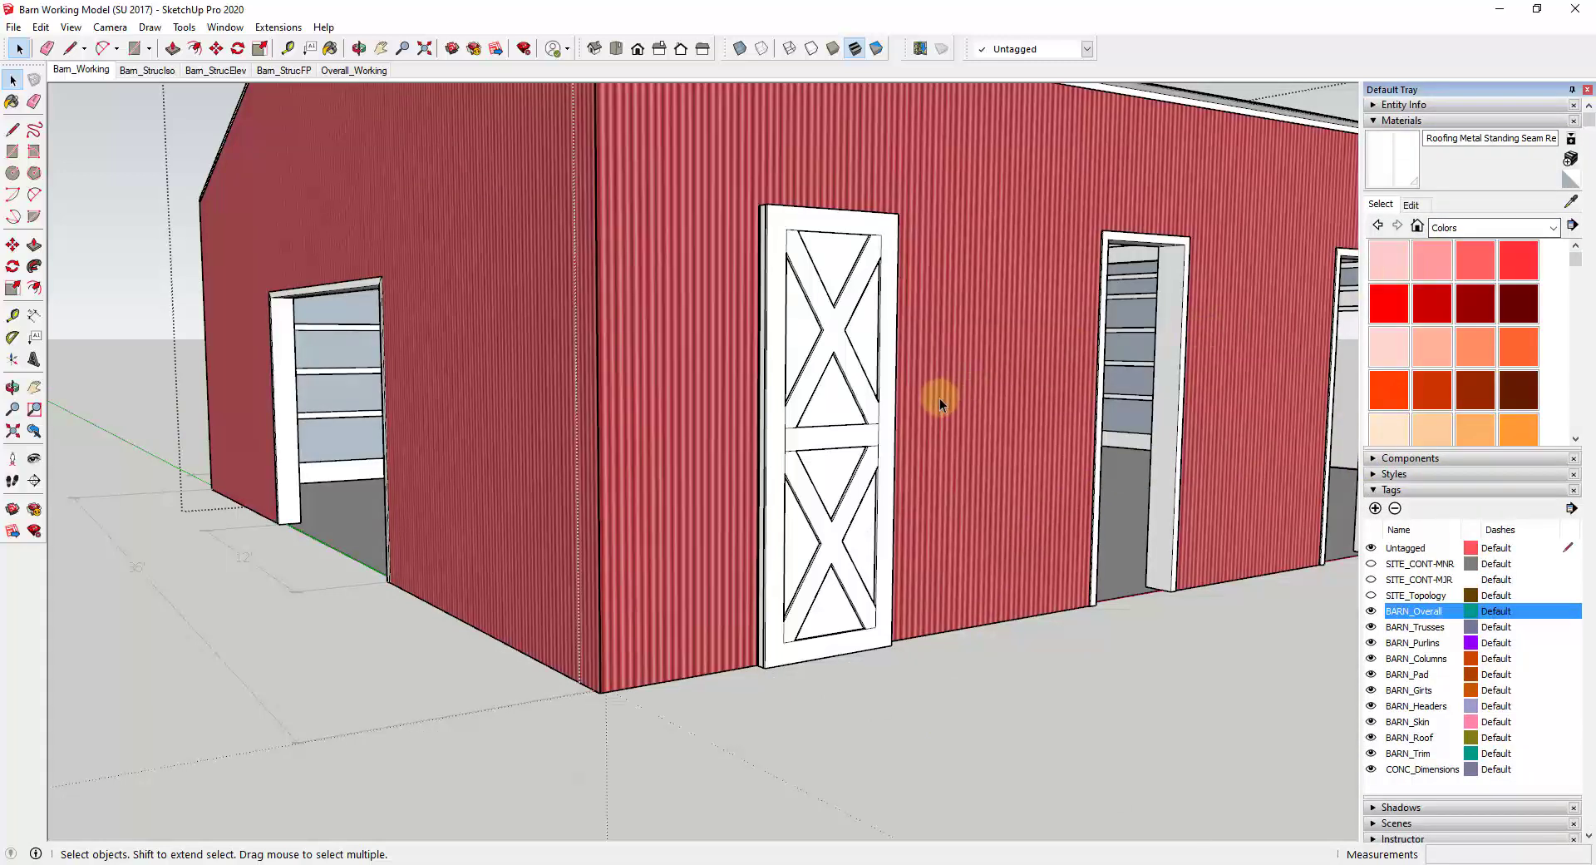
Create a new material and name it Barn Door - Red.
middle_drag(774, 396, 635, 291)
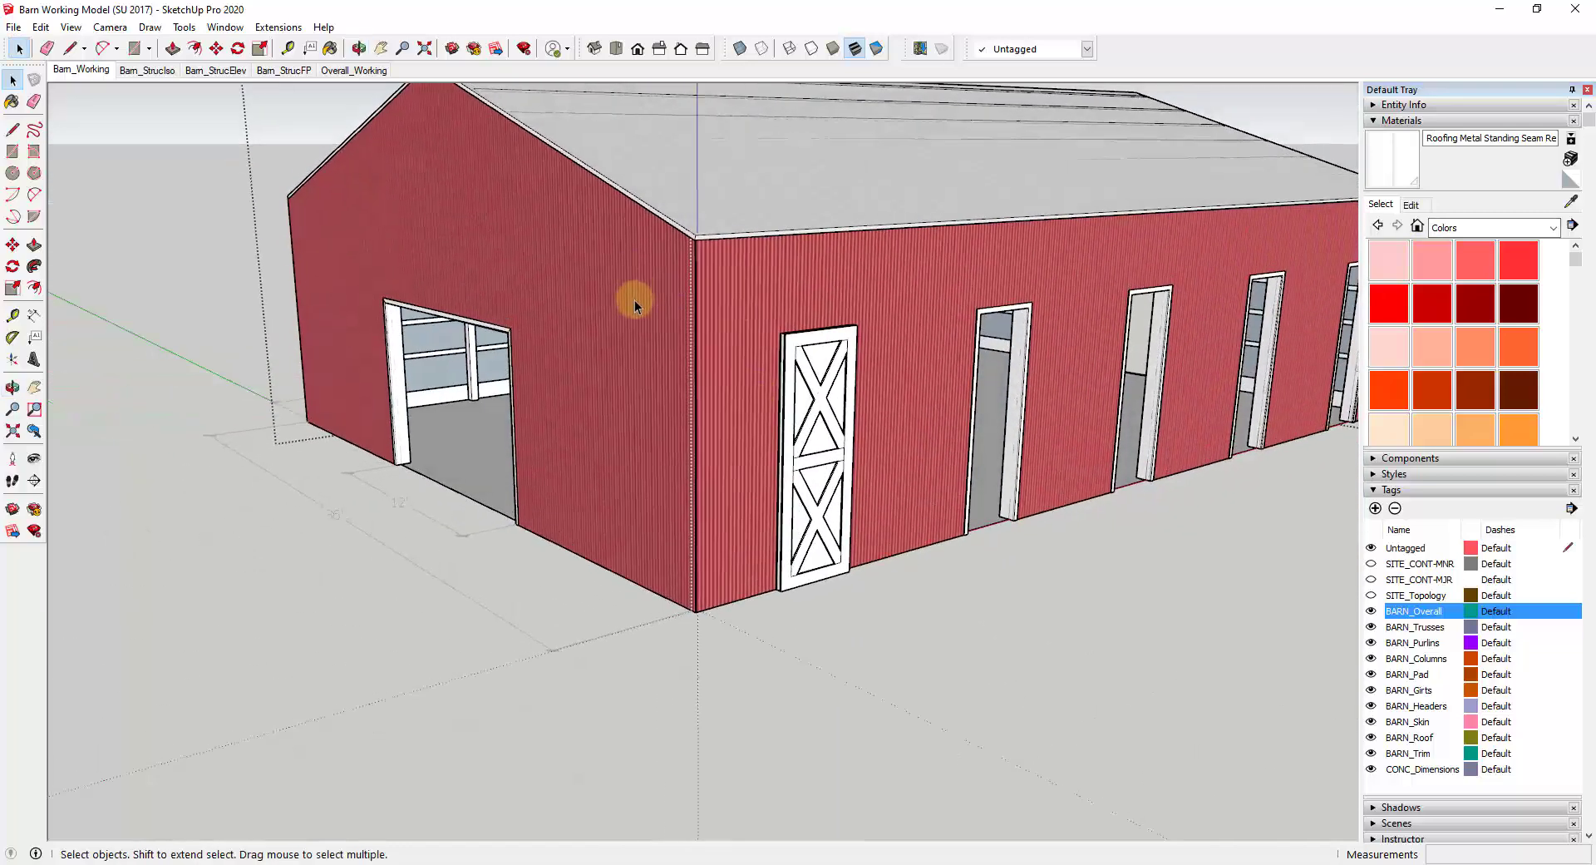
click(1571, 159)
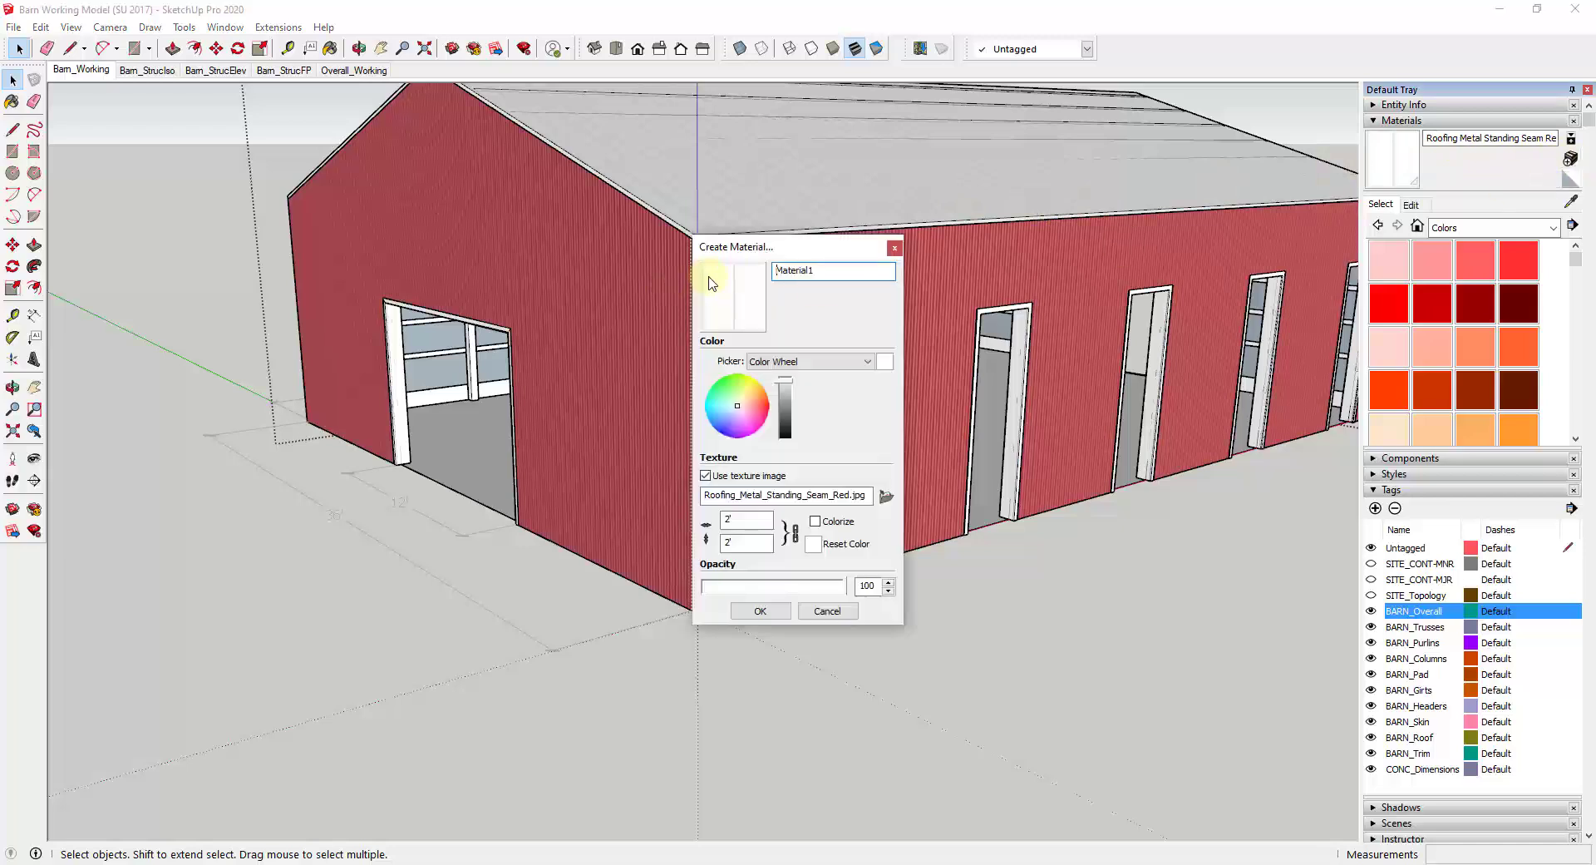
drag(723, 246, 965, 309)
click(901, 332)
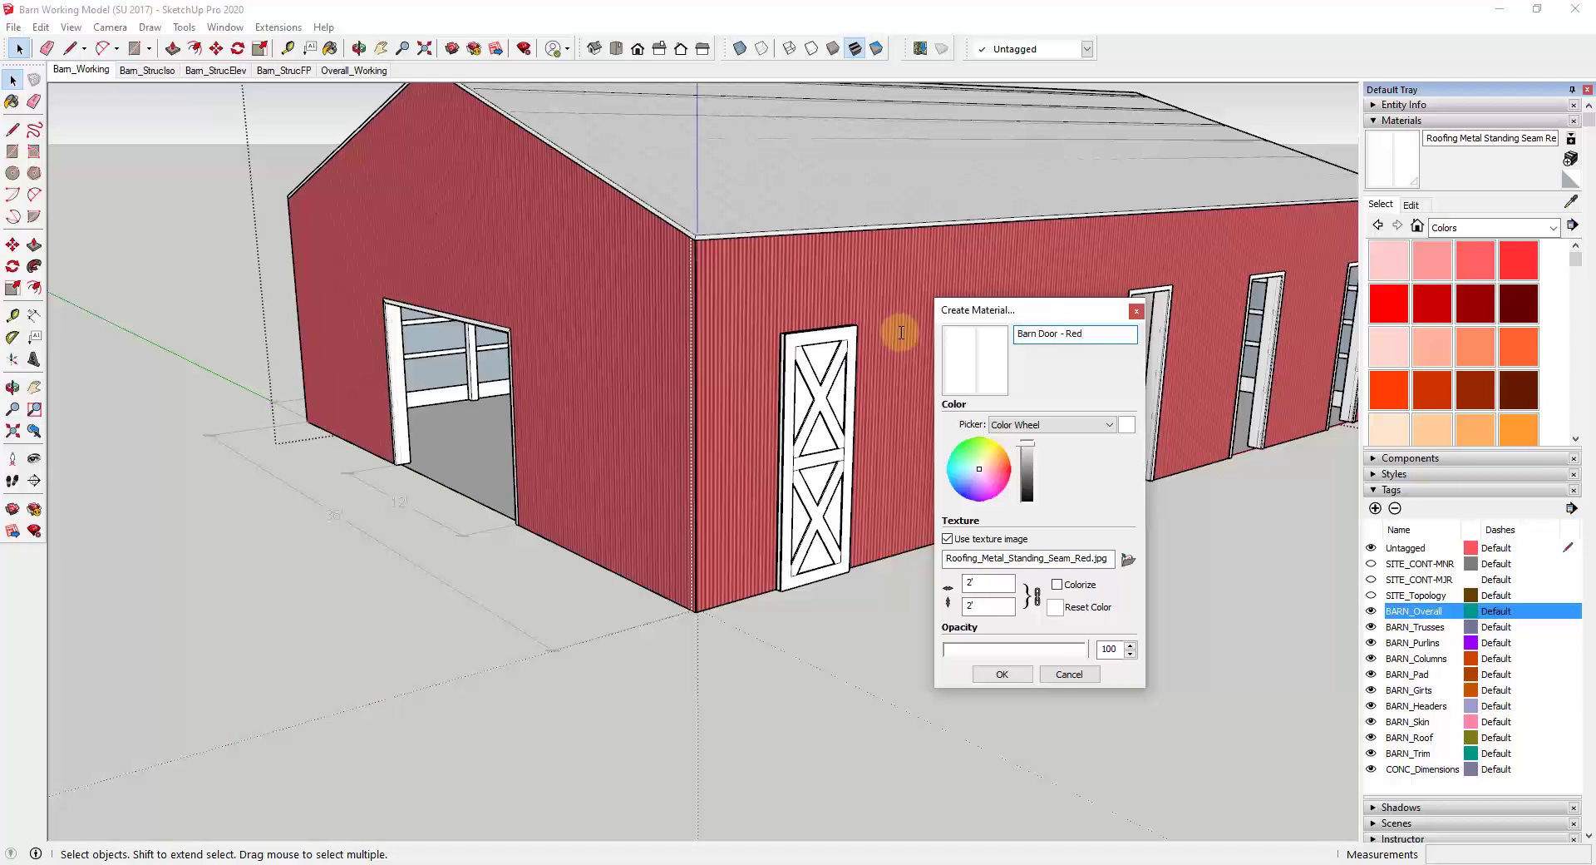
Remove the texture image from the new material, give it a plain dark red color, and save it.
click(947, 539)
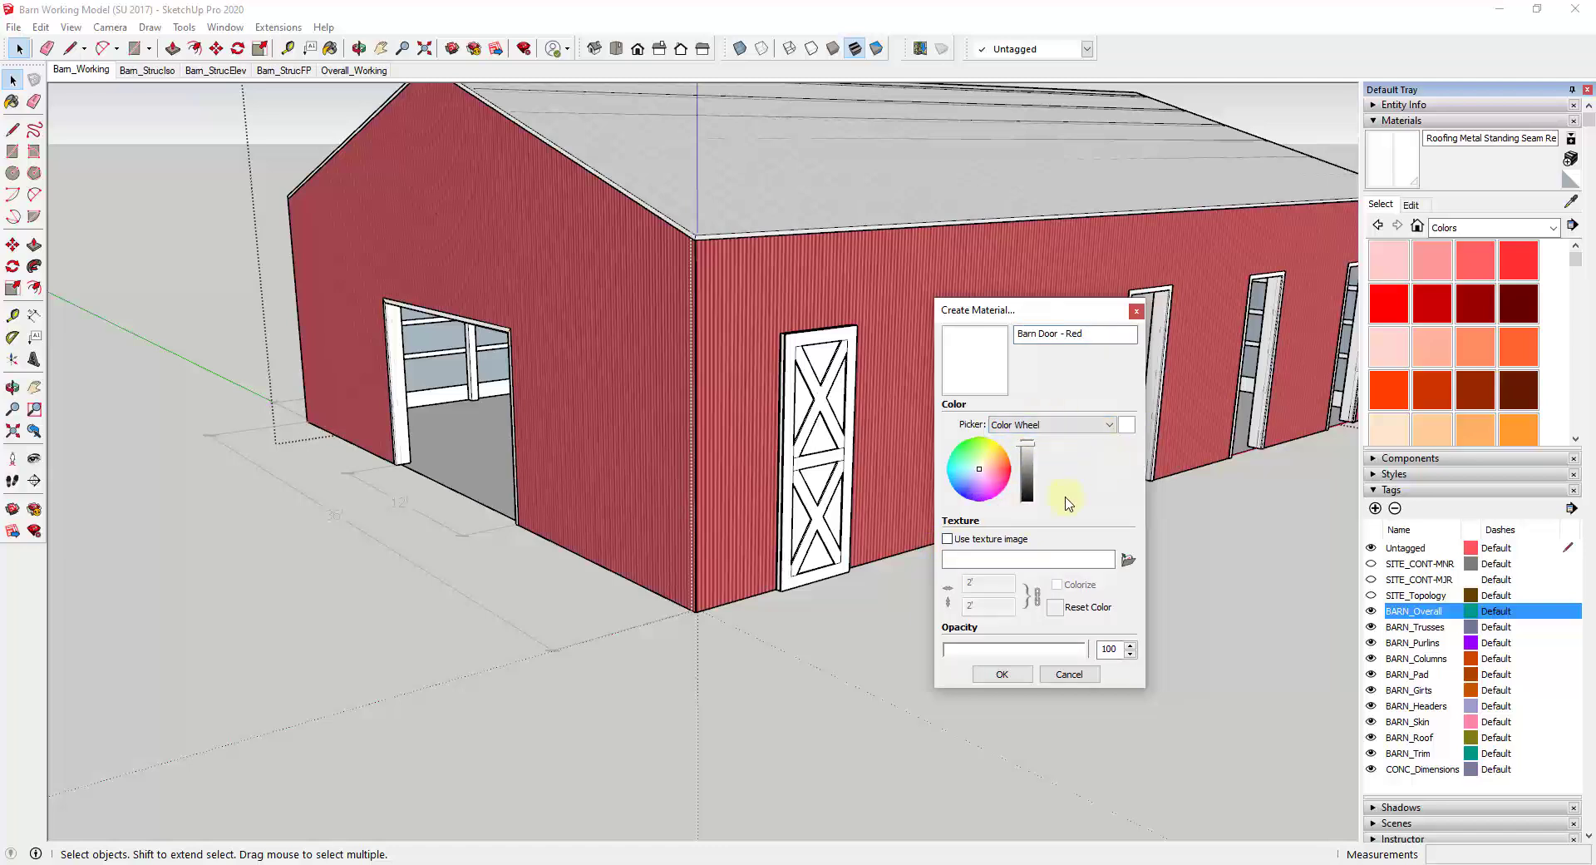
click(1007, 476)
click(999, 617)
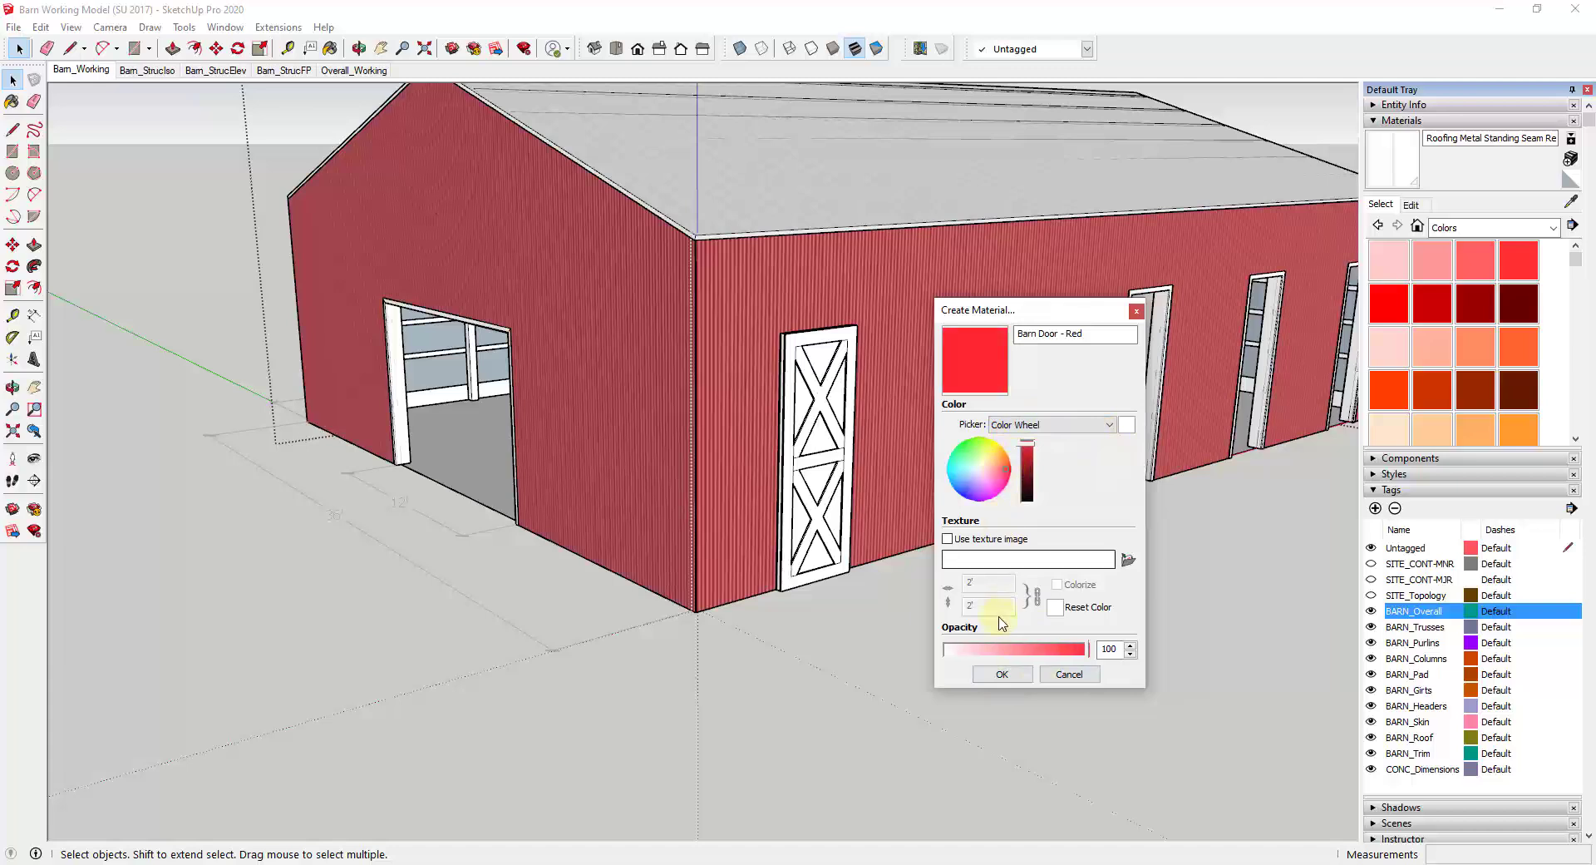
click(1027, 466)
mouse_move(1031, 456)
mouse_down()
mouse_move(1031, 474)
mouse_move(1028, 462)
mouse_up()
click(1005, 674)
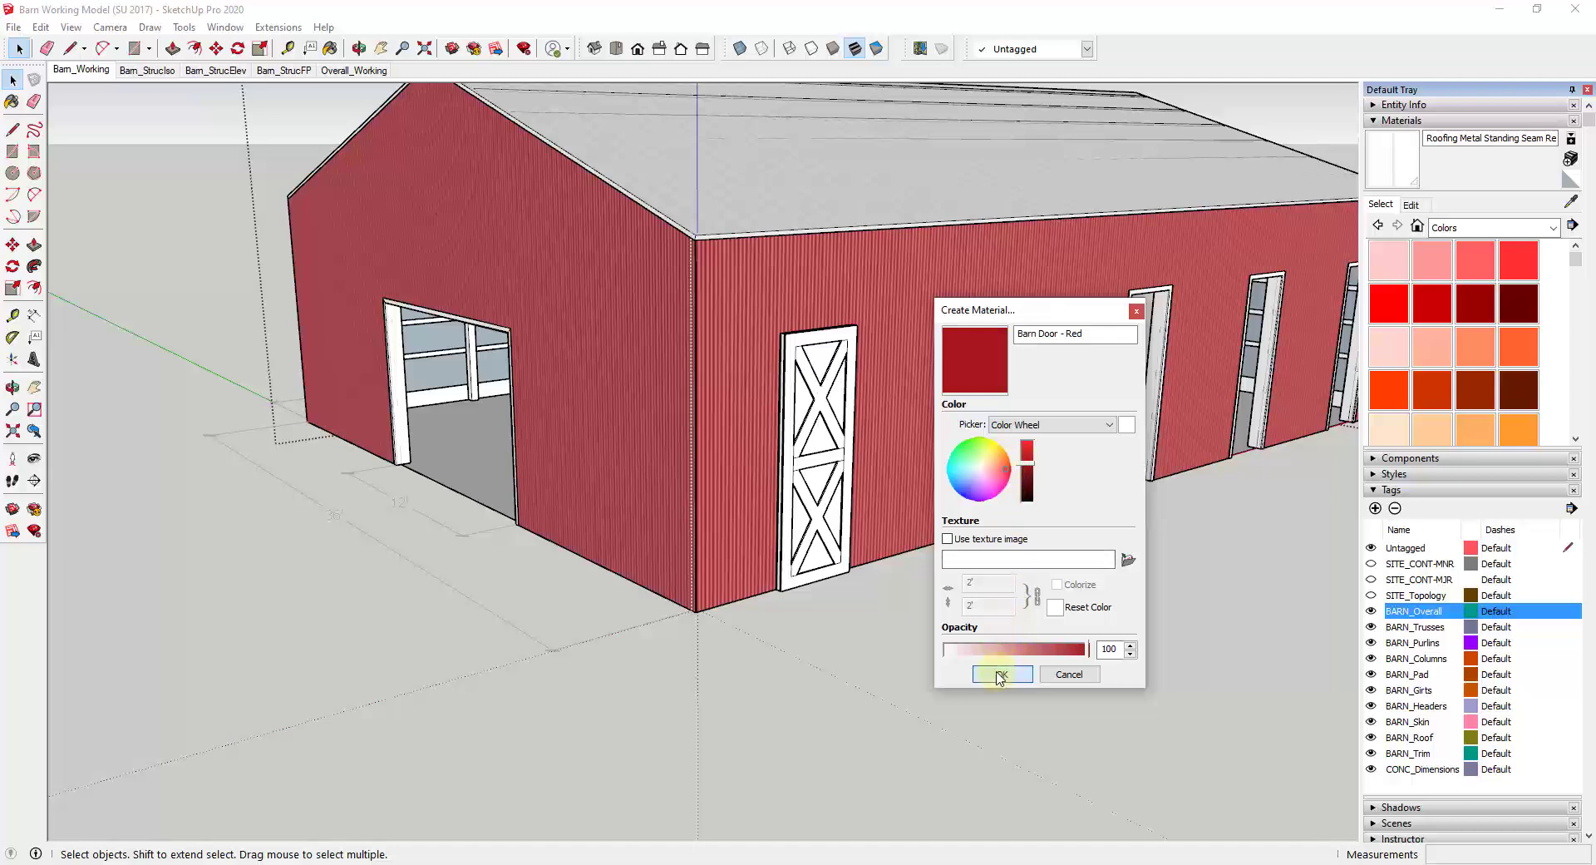
click(1001, 674)
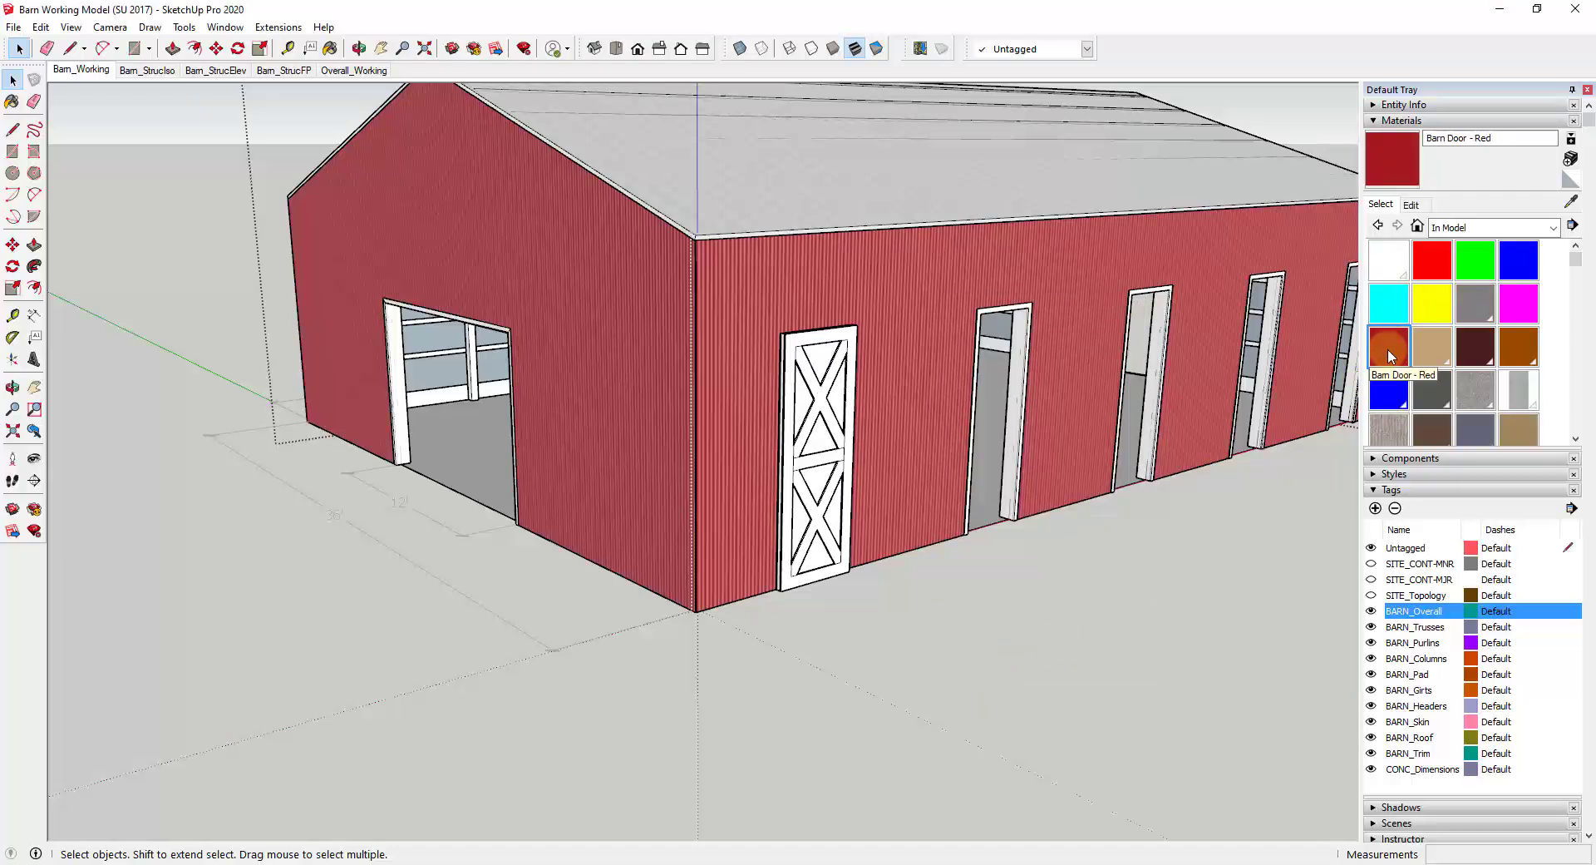
Try painting the whole barn door component with the Barn Door - Red material, and undo it.
click(1391, 356)
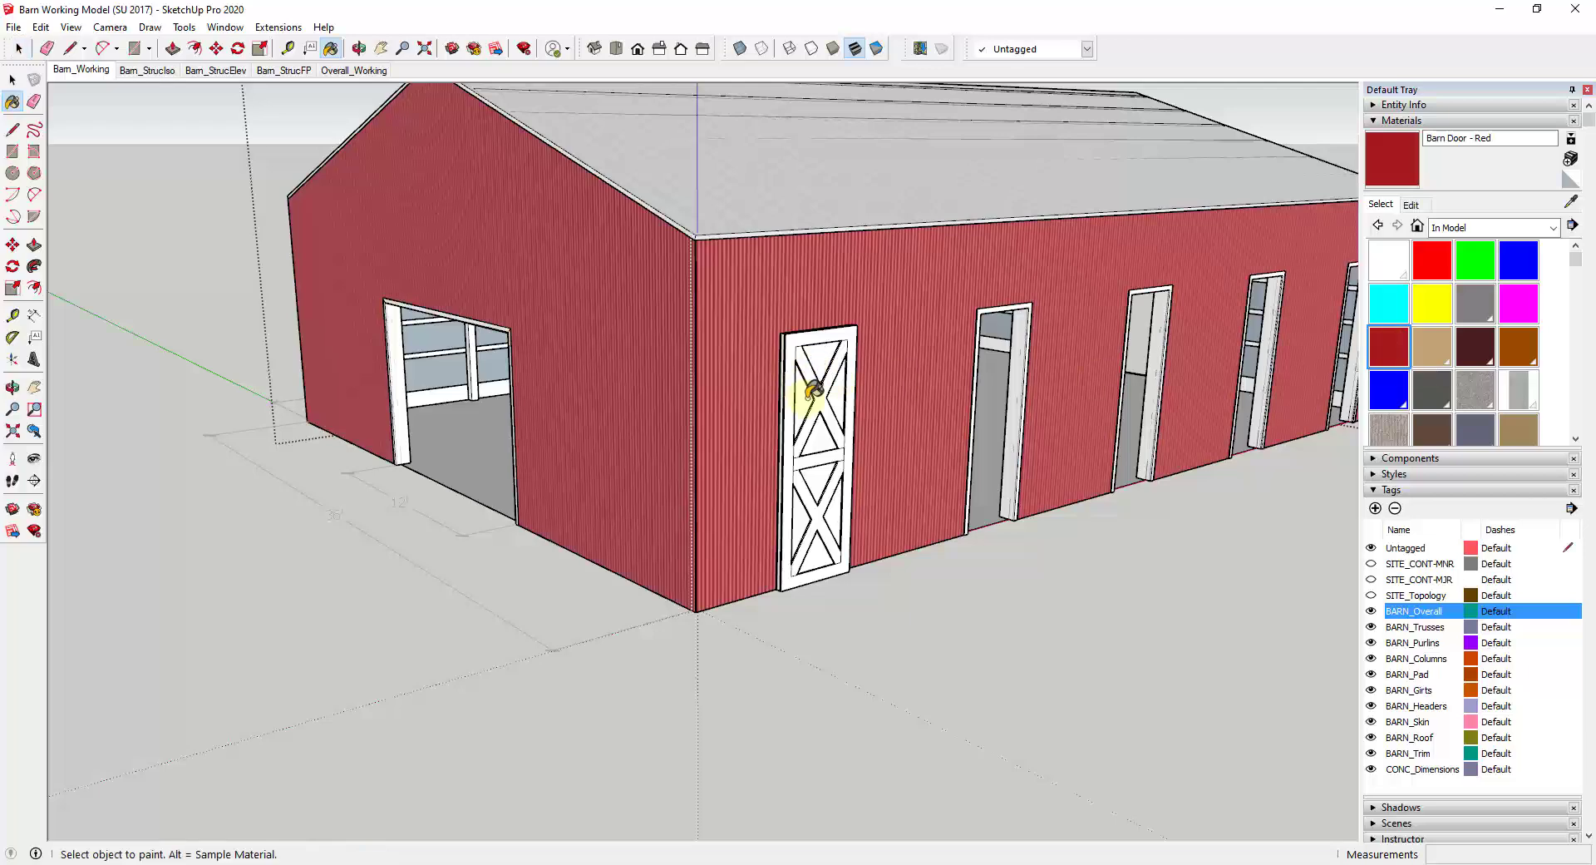
scroll(812, 385, up, 2)
click(813, 385)
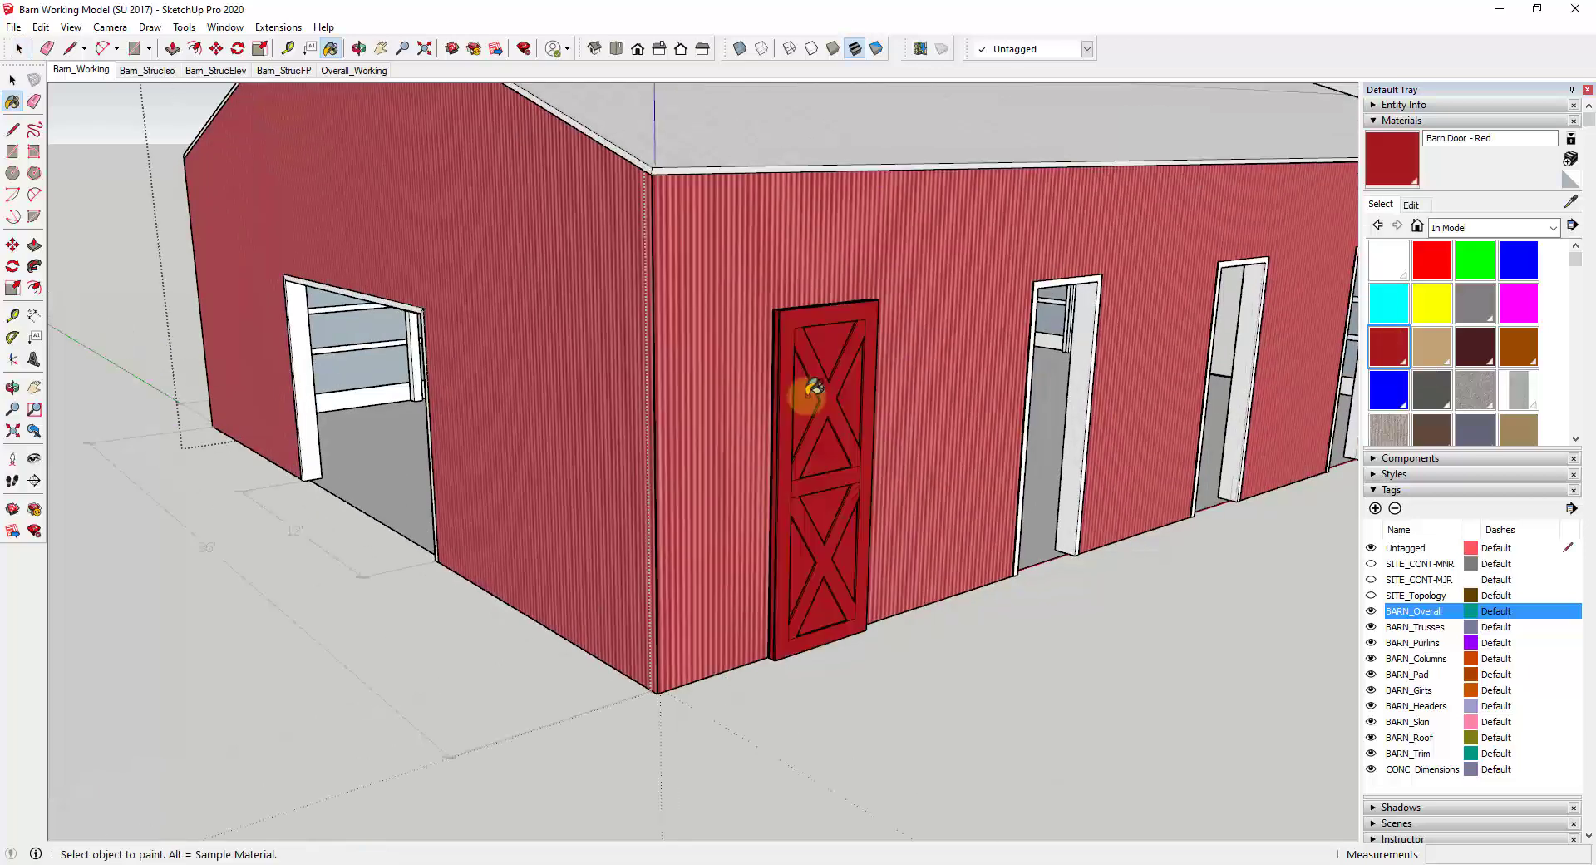
scroll(814, 388, down, 2)
scroll(812, 385, up, 5)
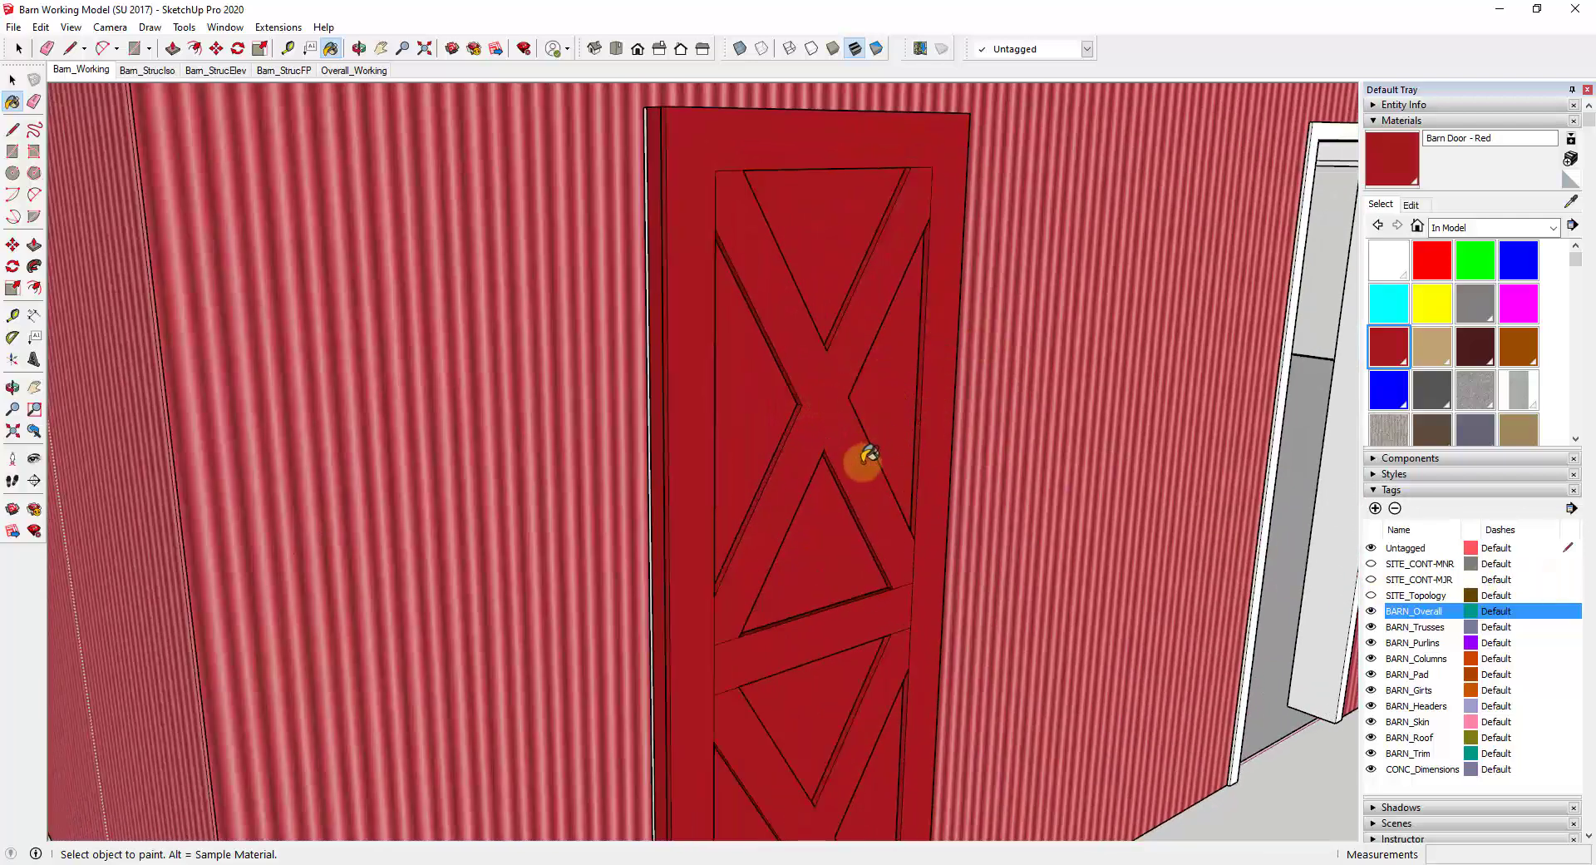
key(space)
key(ctrl+z)
Inside the barn door component, paint only the Backup group with Barn Door - Red, and exit the component.
double_click(765, 407)
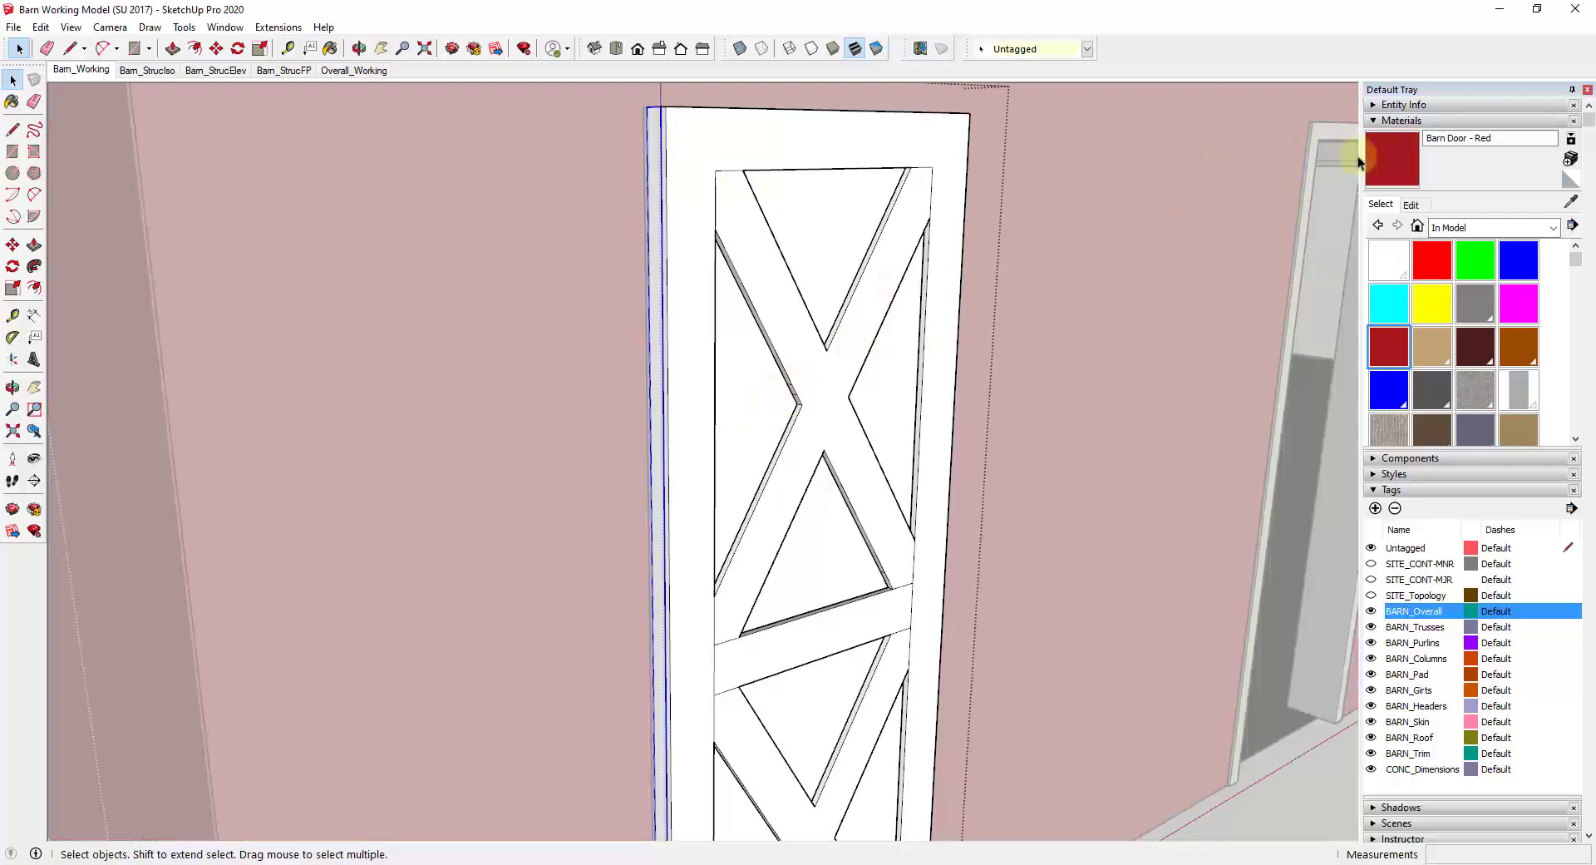
key(b)
click(756, 372)
scroll(830, 267, down, 3)
key(space)
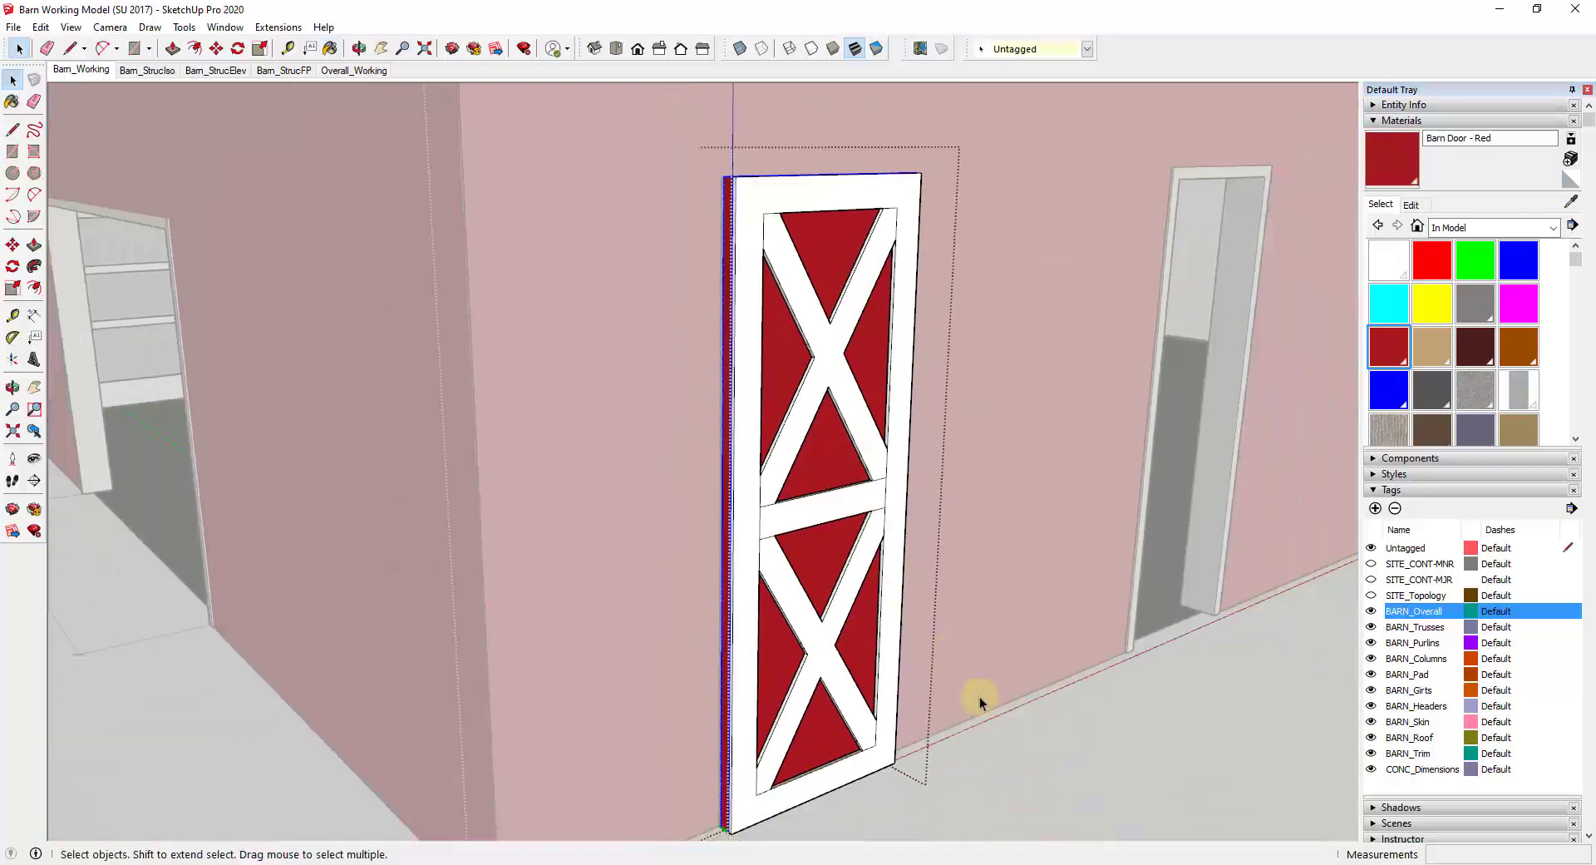
click(980, 695)
scroll(997, 599, down, 3)
scroll(915, 490, up, 3)
Try painting the door component's trim with the bright green material, and undo it.
click(866, 473)
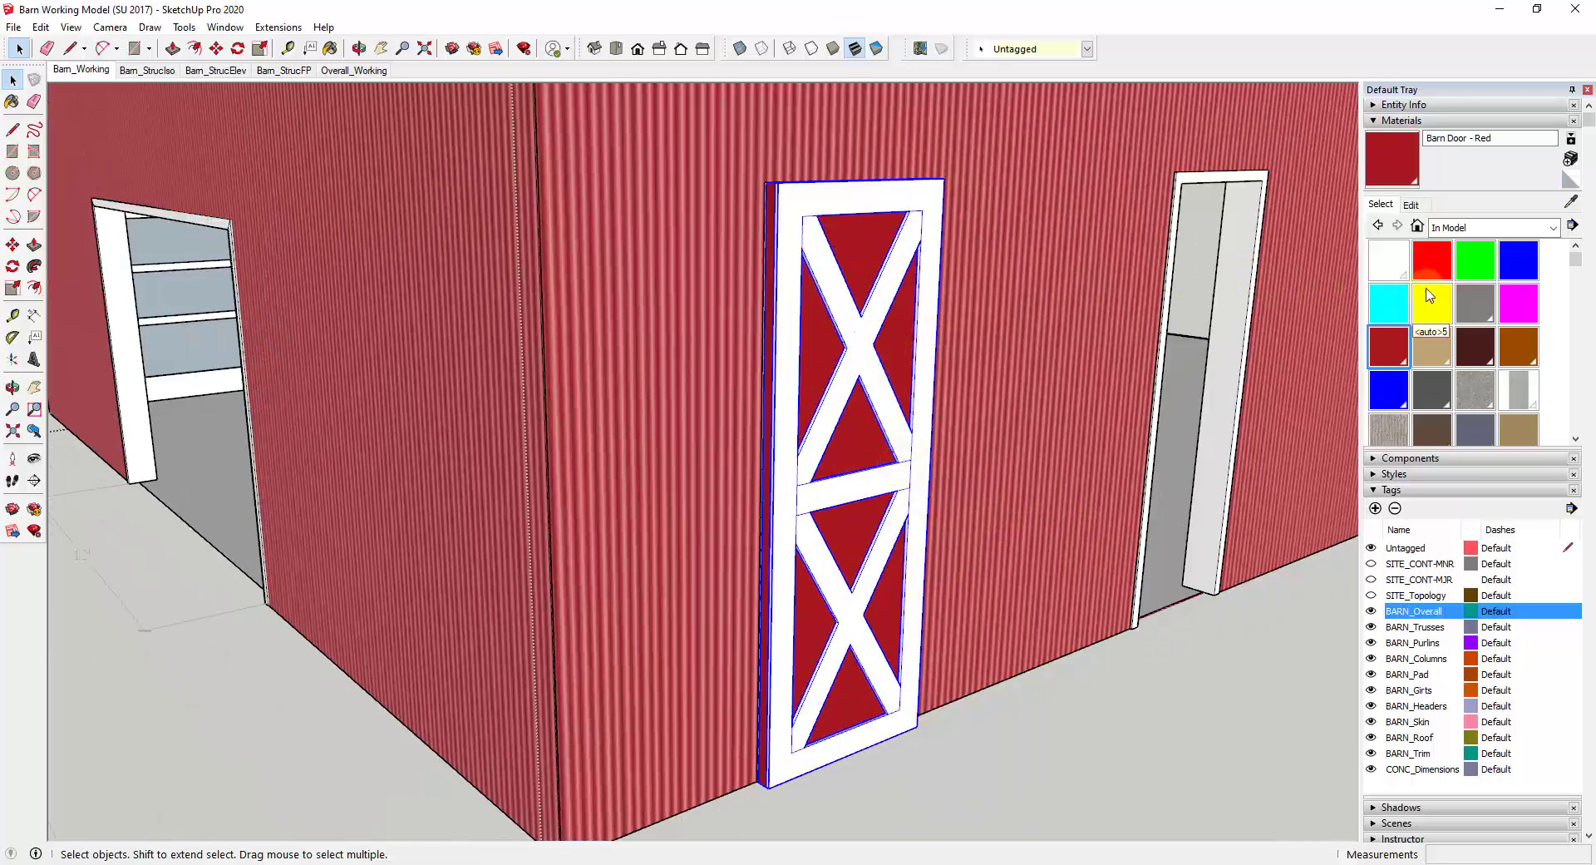
click(1475, 259)
click(882, 281)
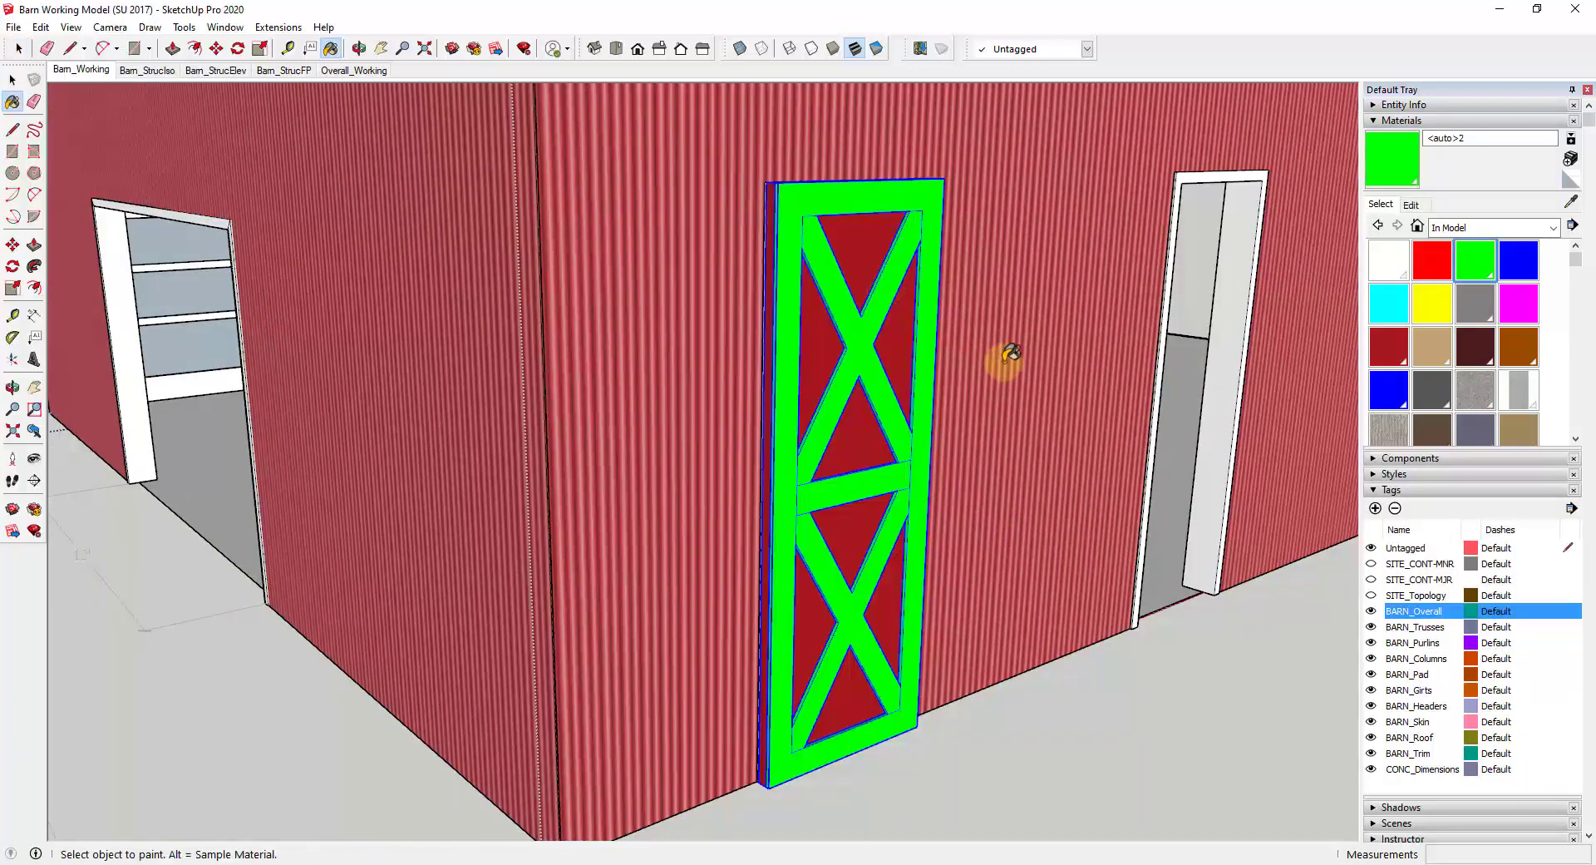
key(ctrl+z)
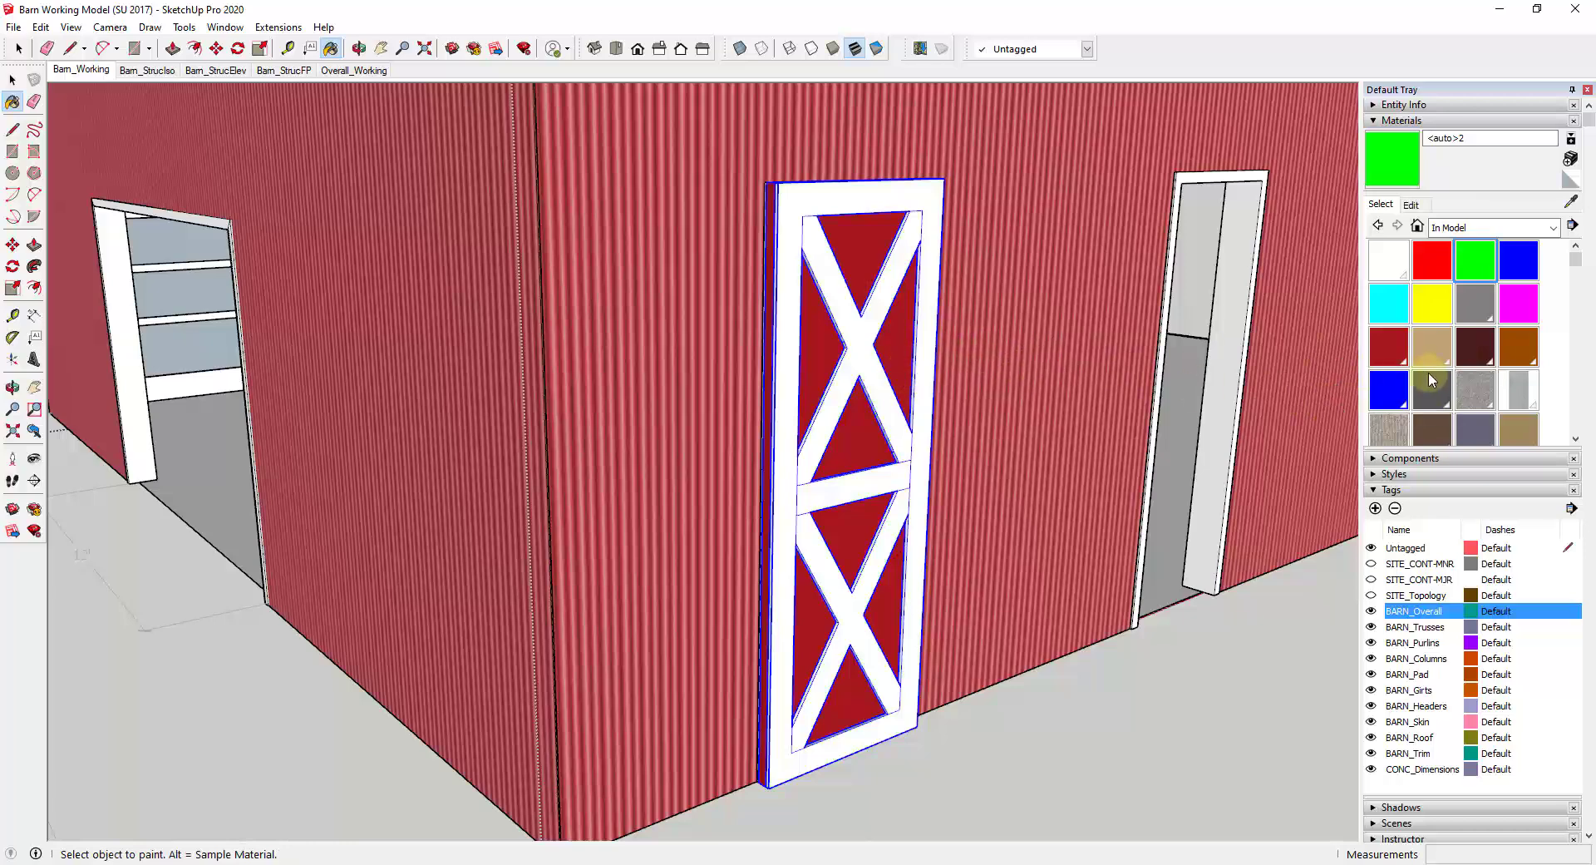
Try painting the door component's trim with the tan Chris_Skin material, and undo it.
click(1432, 358)
scroll(948, 358, down, 2)
scroll(948, 357, up, 2)
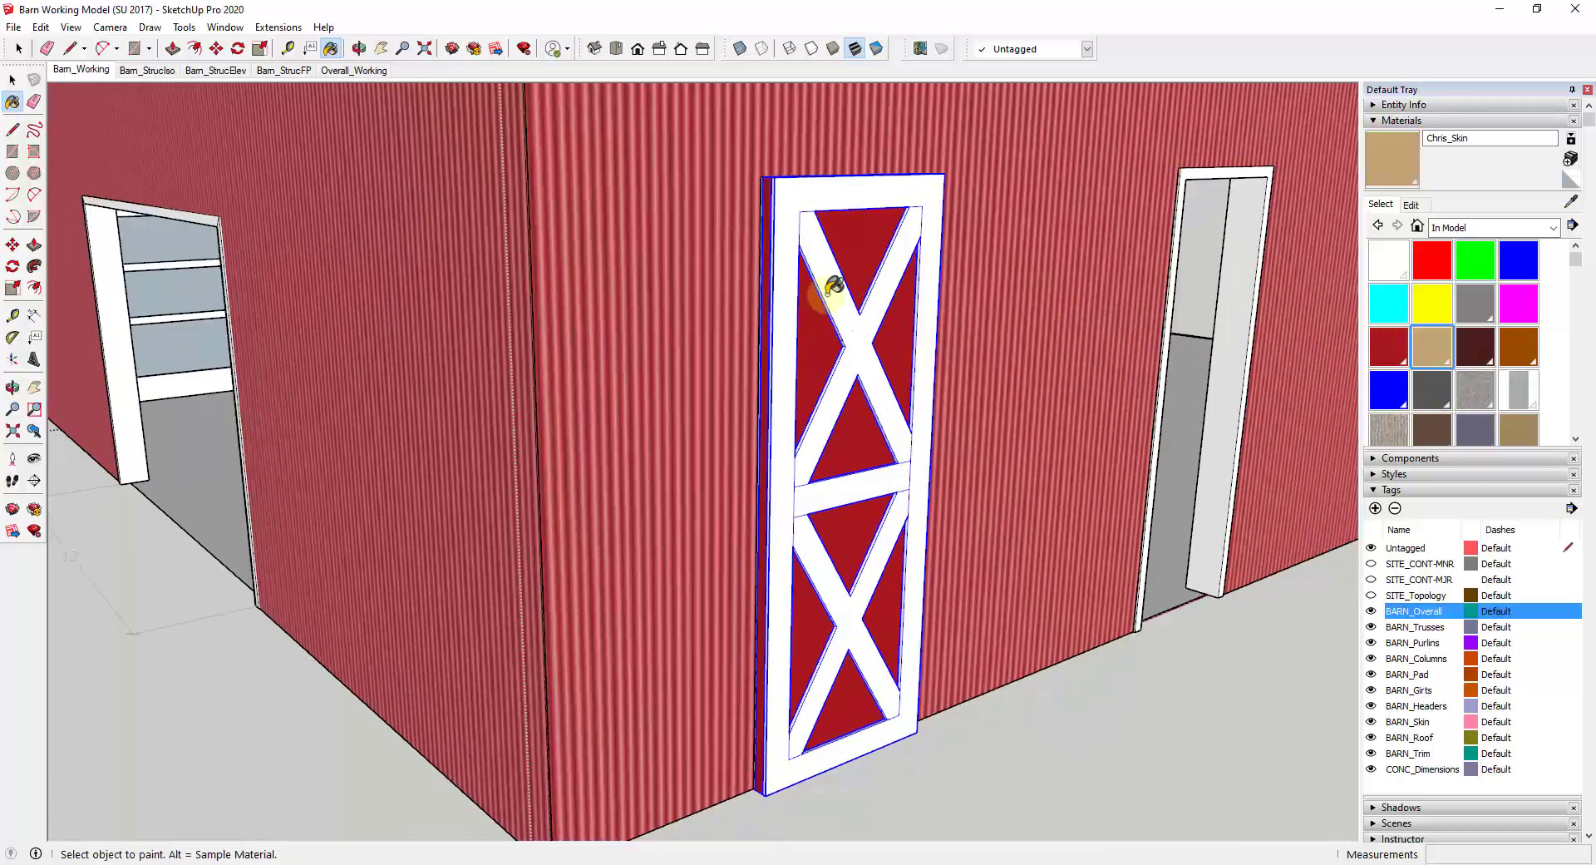
click(860, 314)
scroll(912, 314, down, 1)
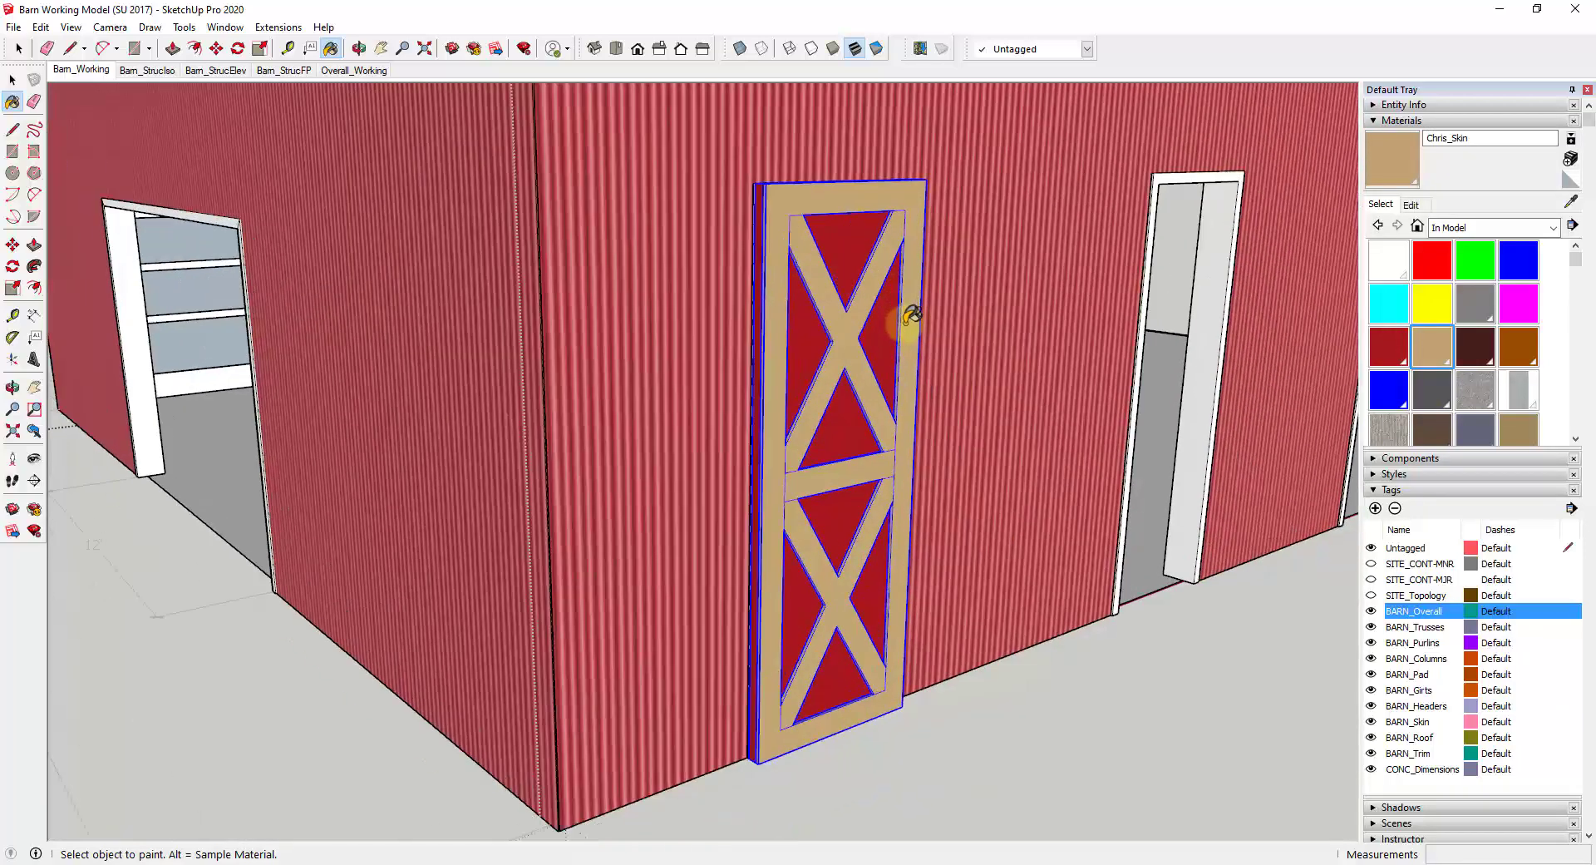
scroll(912, 315, up, 2)
key(ctrl+z)
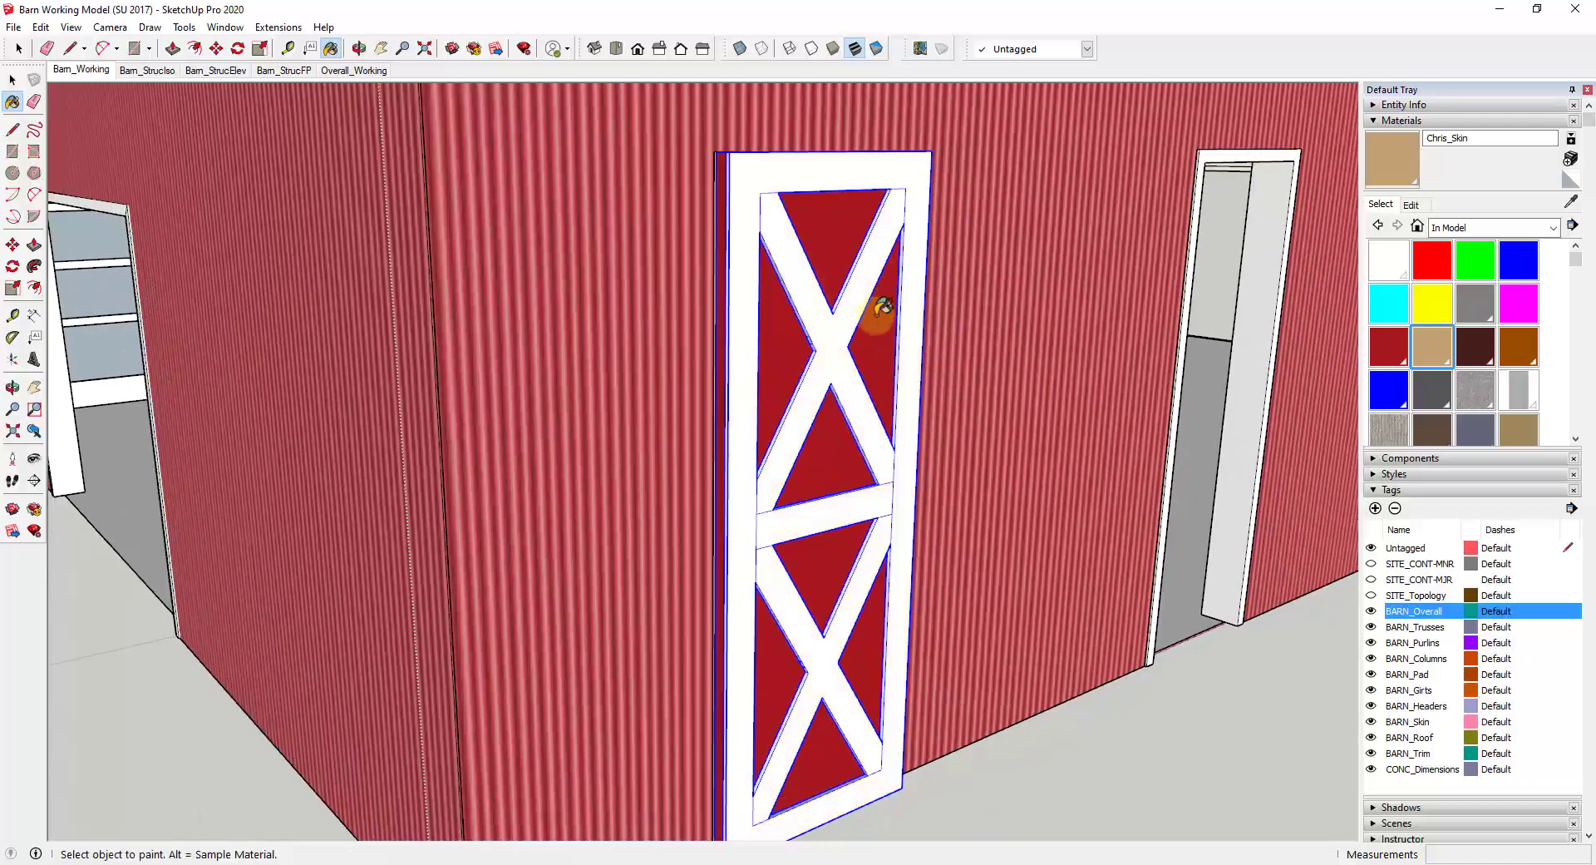
Sample the door's Barn Door - Red material and match its color to the barn's red wall siding.
scroll(882, 307, down, 3)
middle_drag(891, 331, 1069, 314)
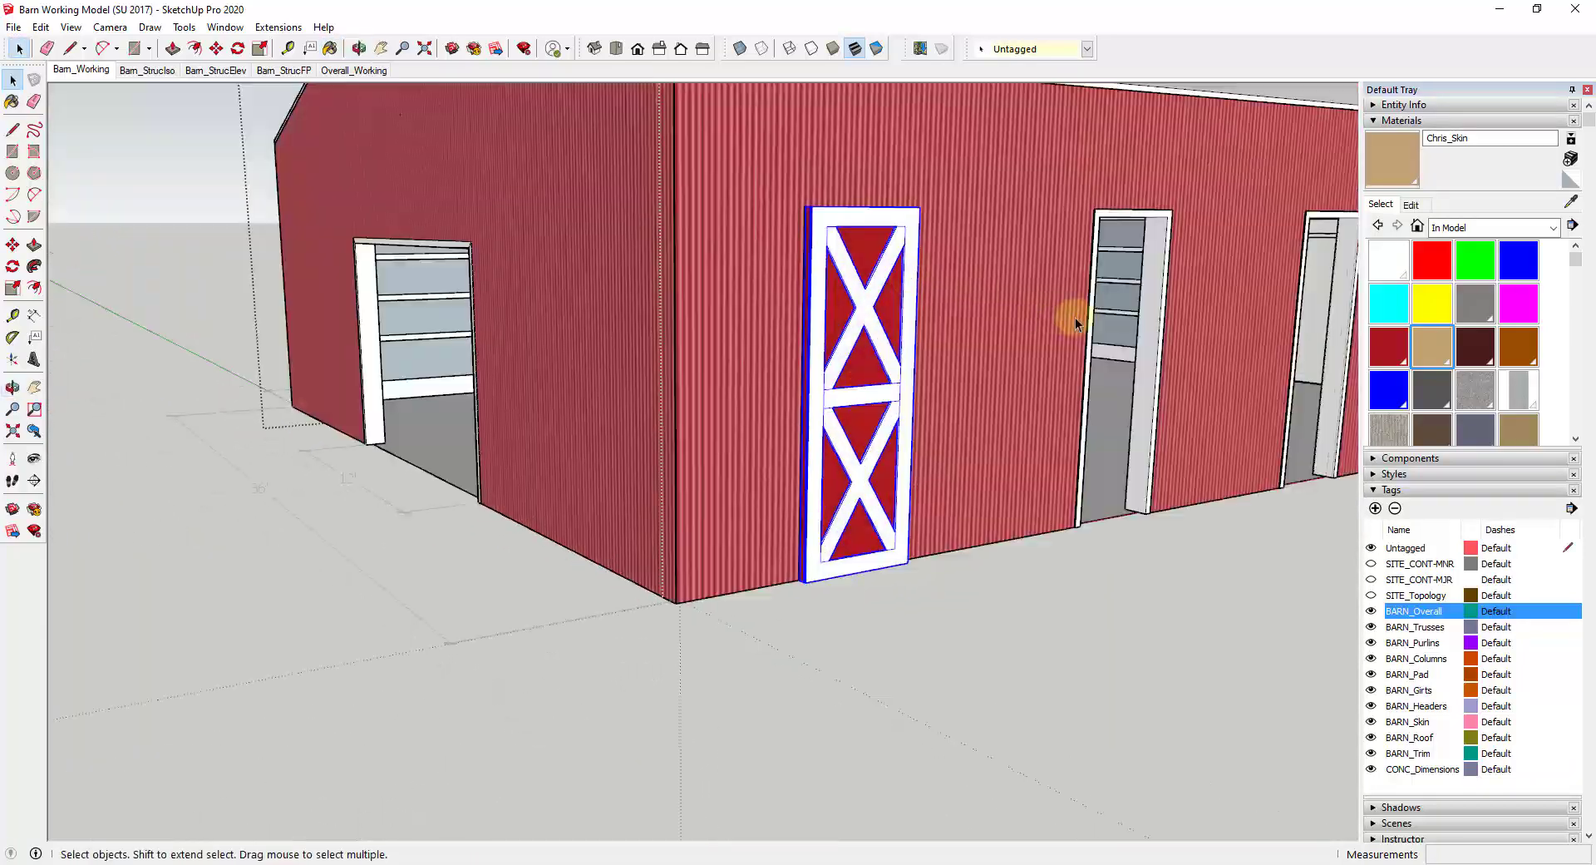
click(1570, 205)
click(839, 315)
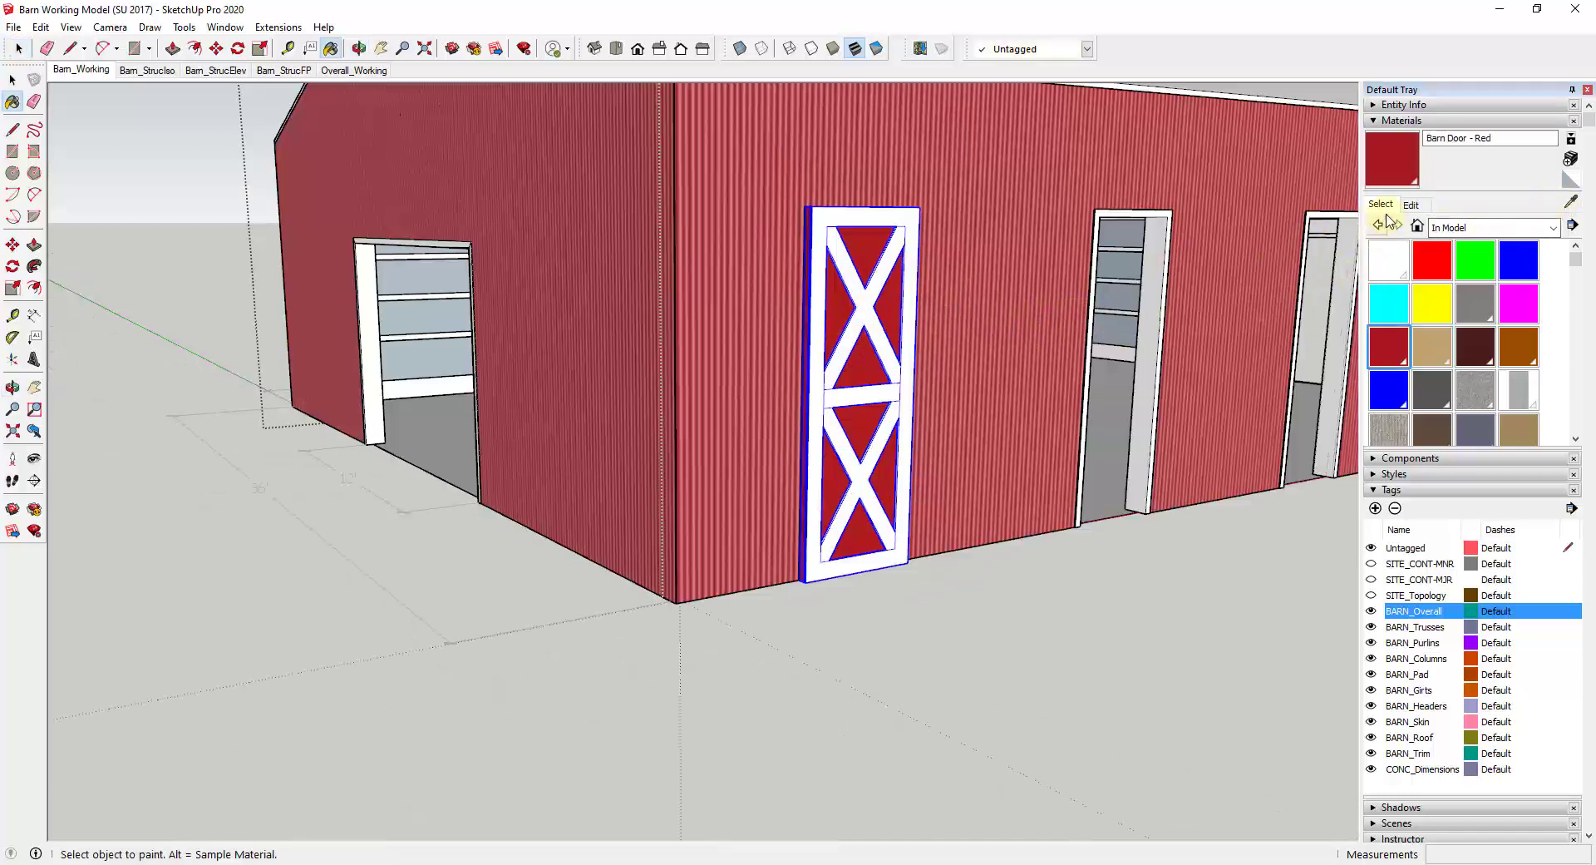
click(1412, 204)
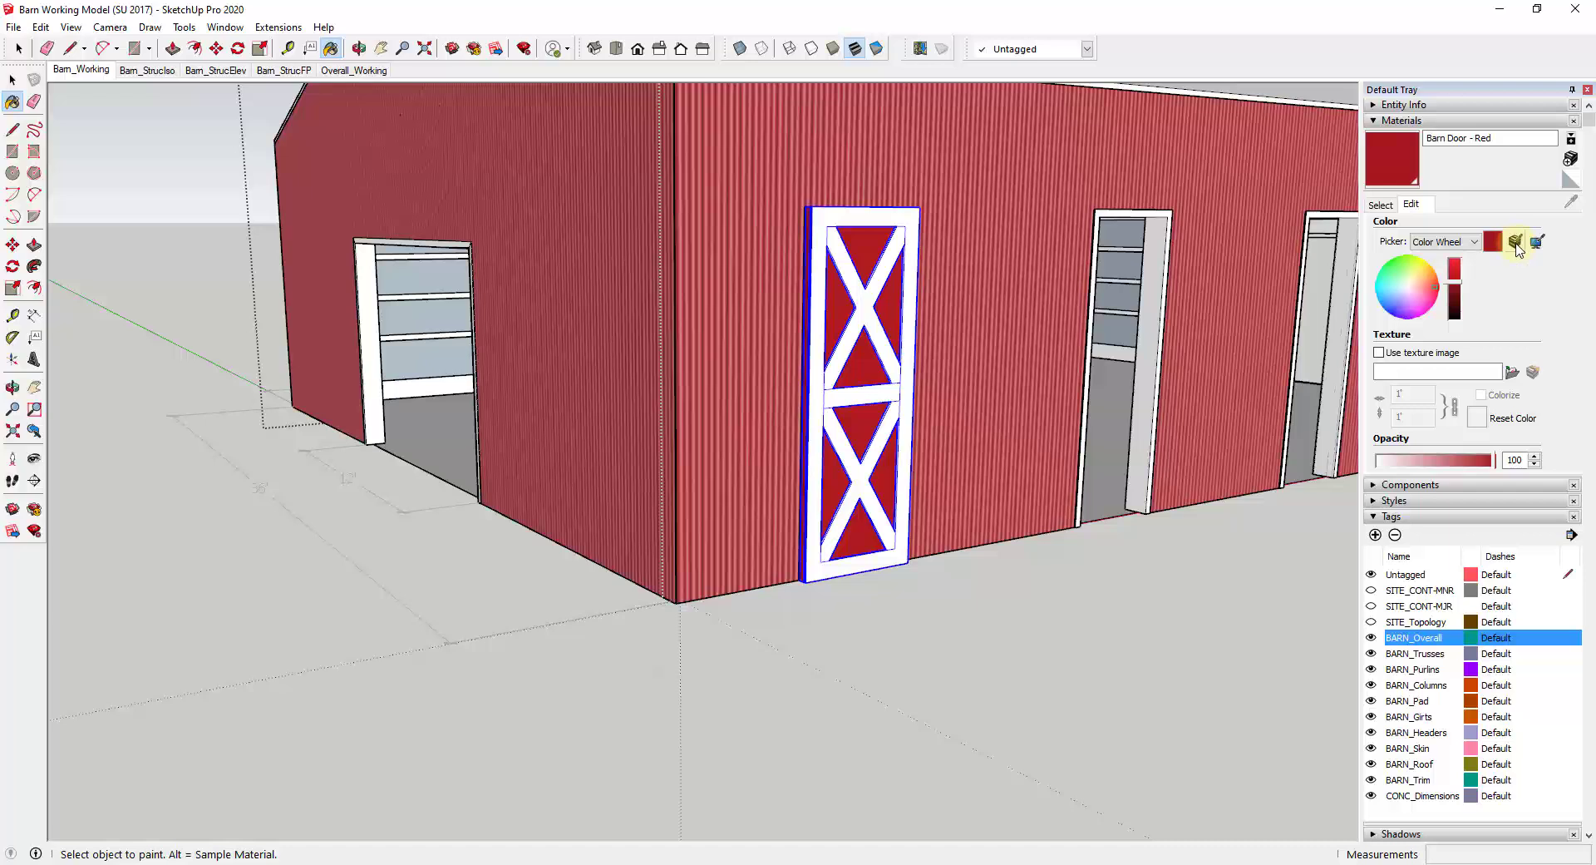
click(1515, 243)
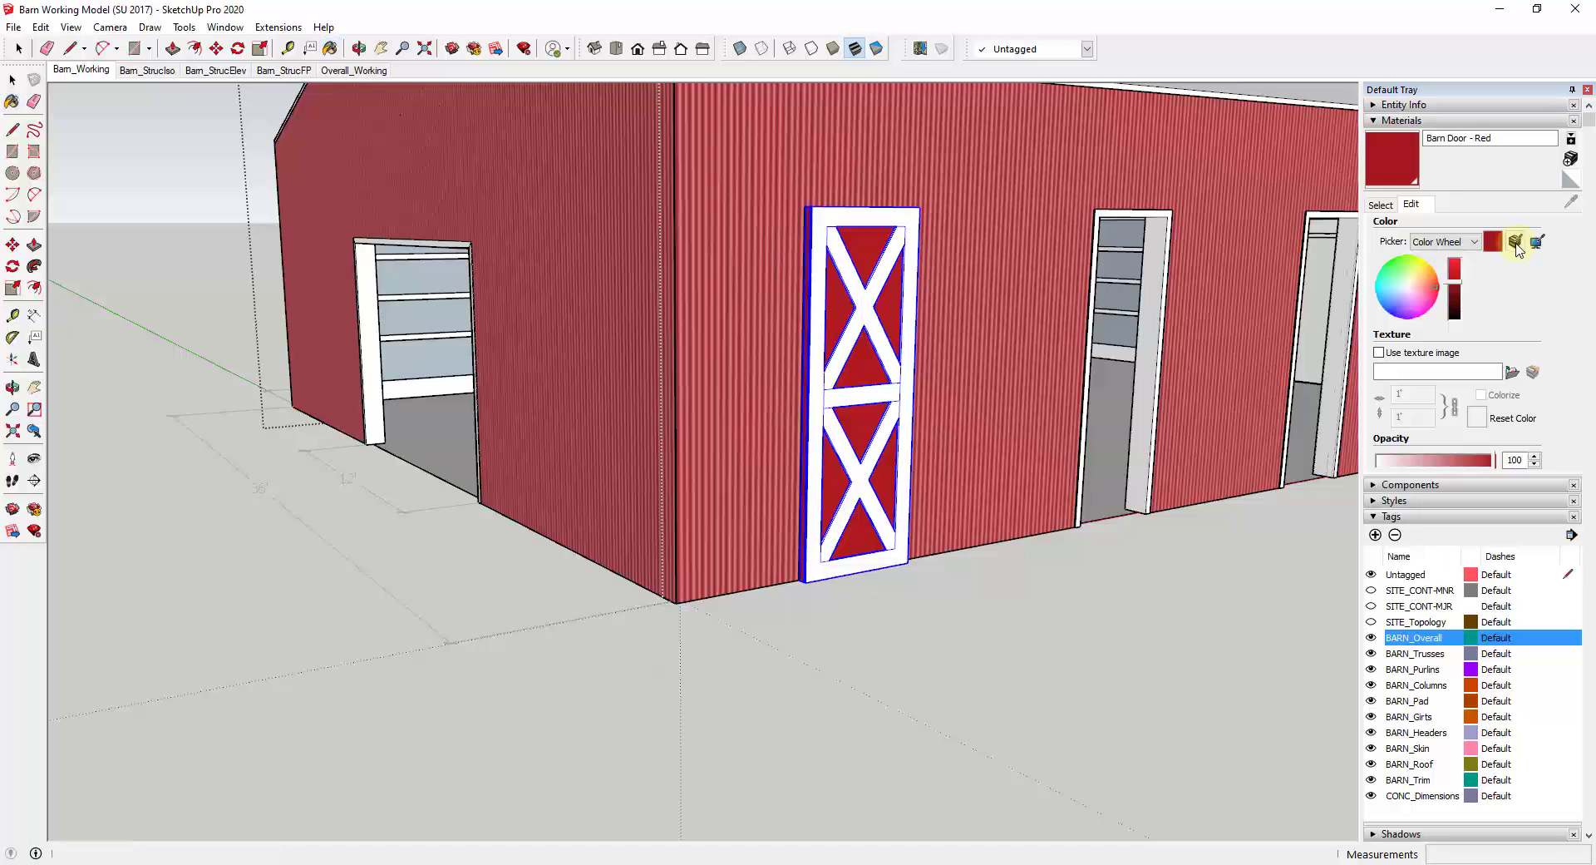
click(964, 271)
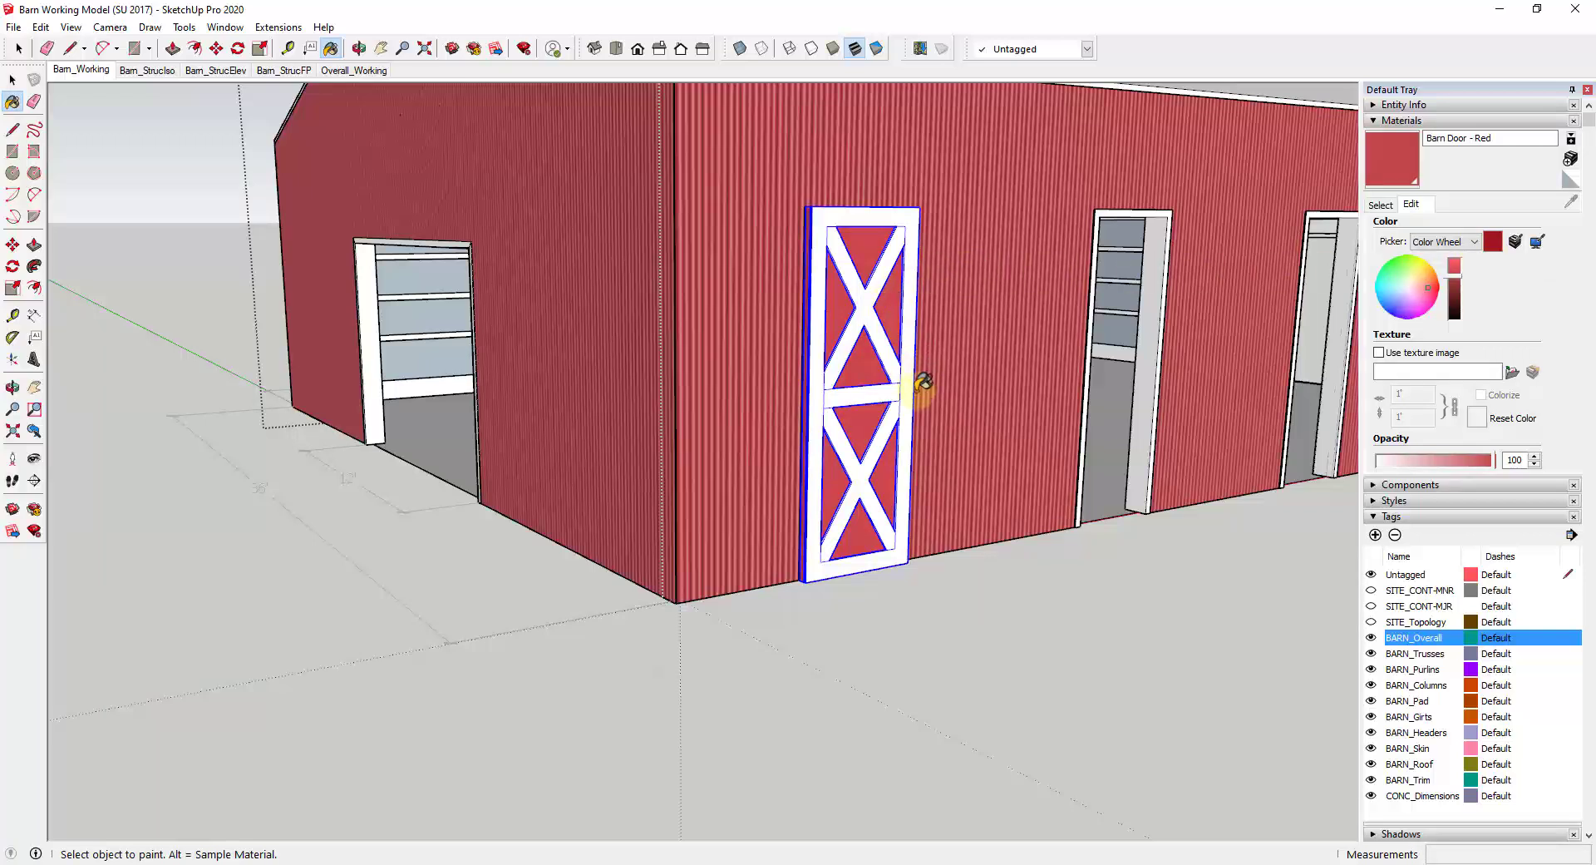
Examine the recolored door's front, side and top edges up close and against the whole barn.
scroll(766, 287, down, 5)
scroll(908, 350, up, 8)
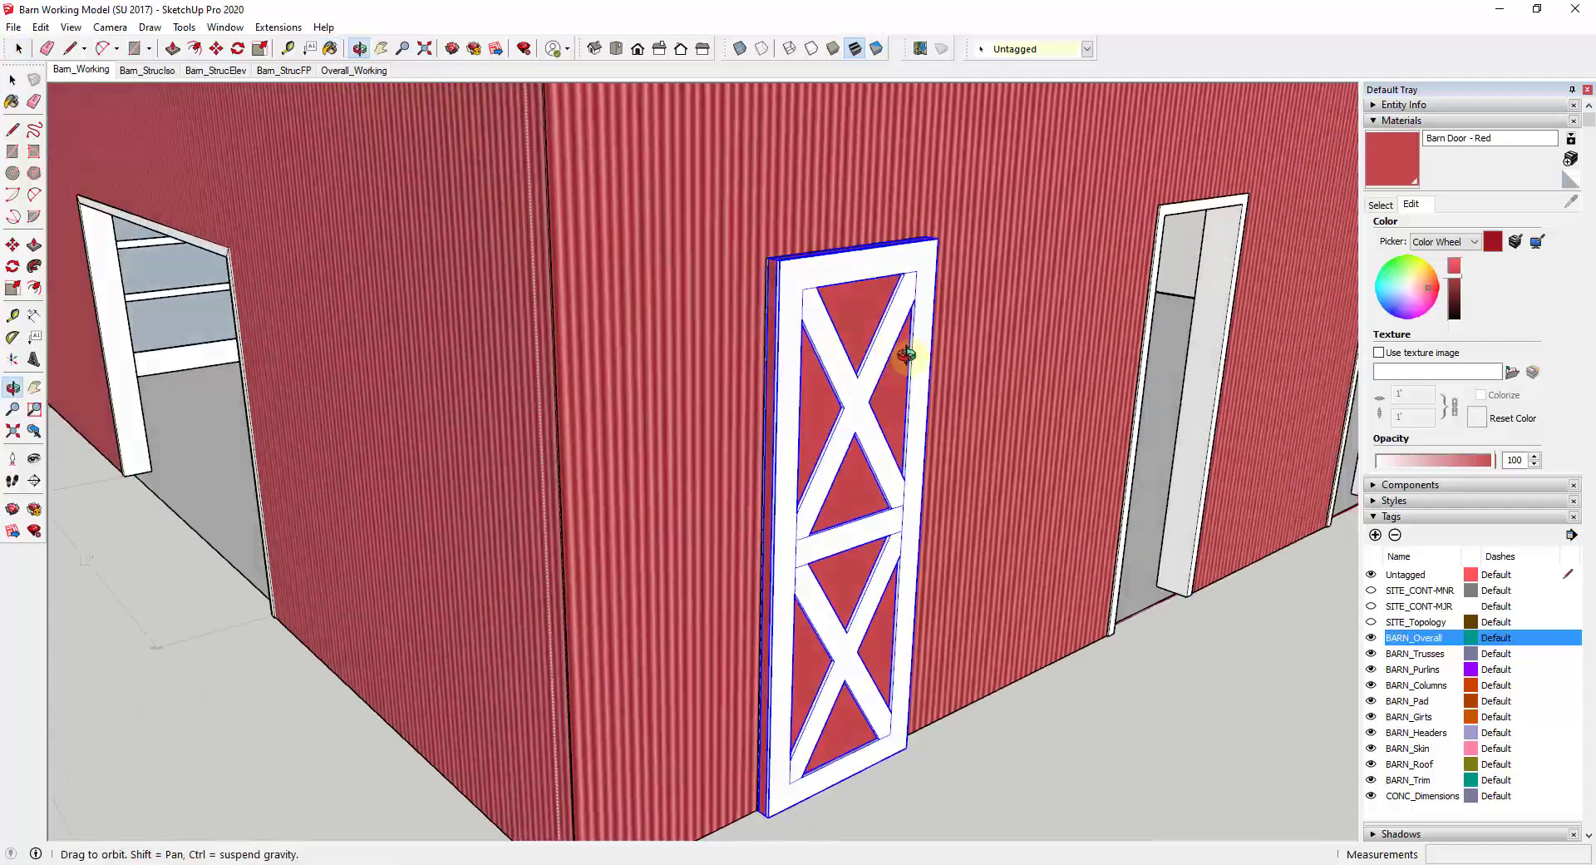
mouse_move(909, 349)
middle_down()
mouse_move(1069, 380)
mouse_move(802, 345)
middle_up()
key(space)
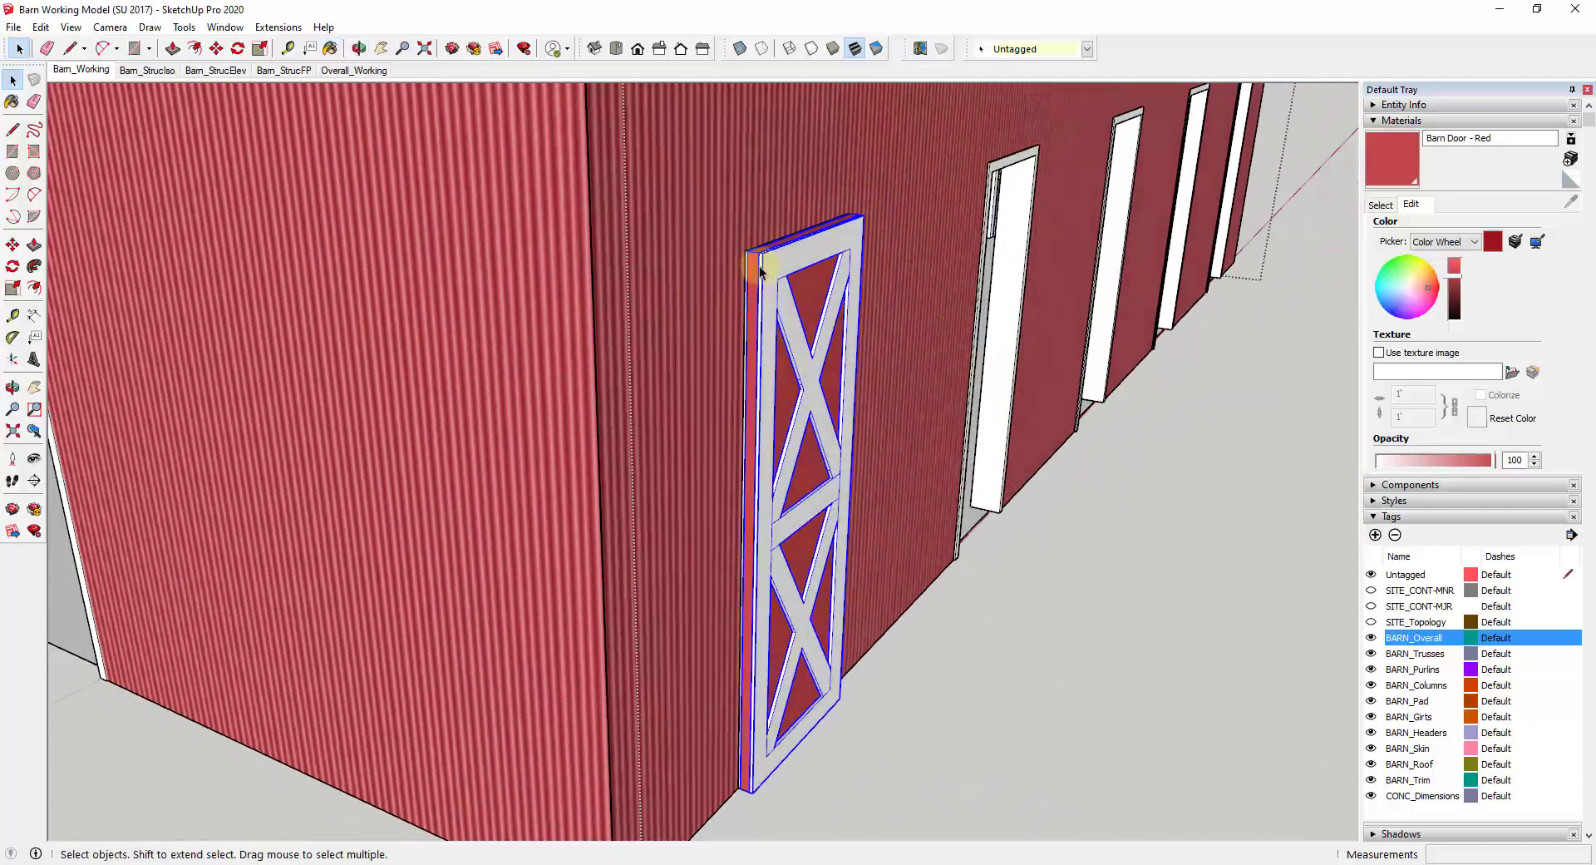
scroll(761, 258, up, 4)
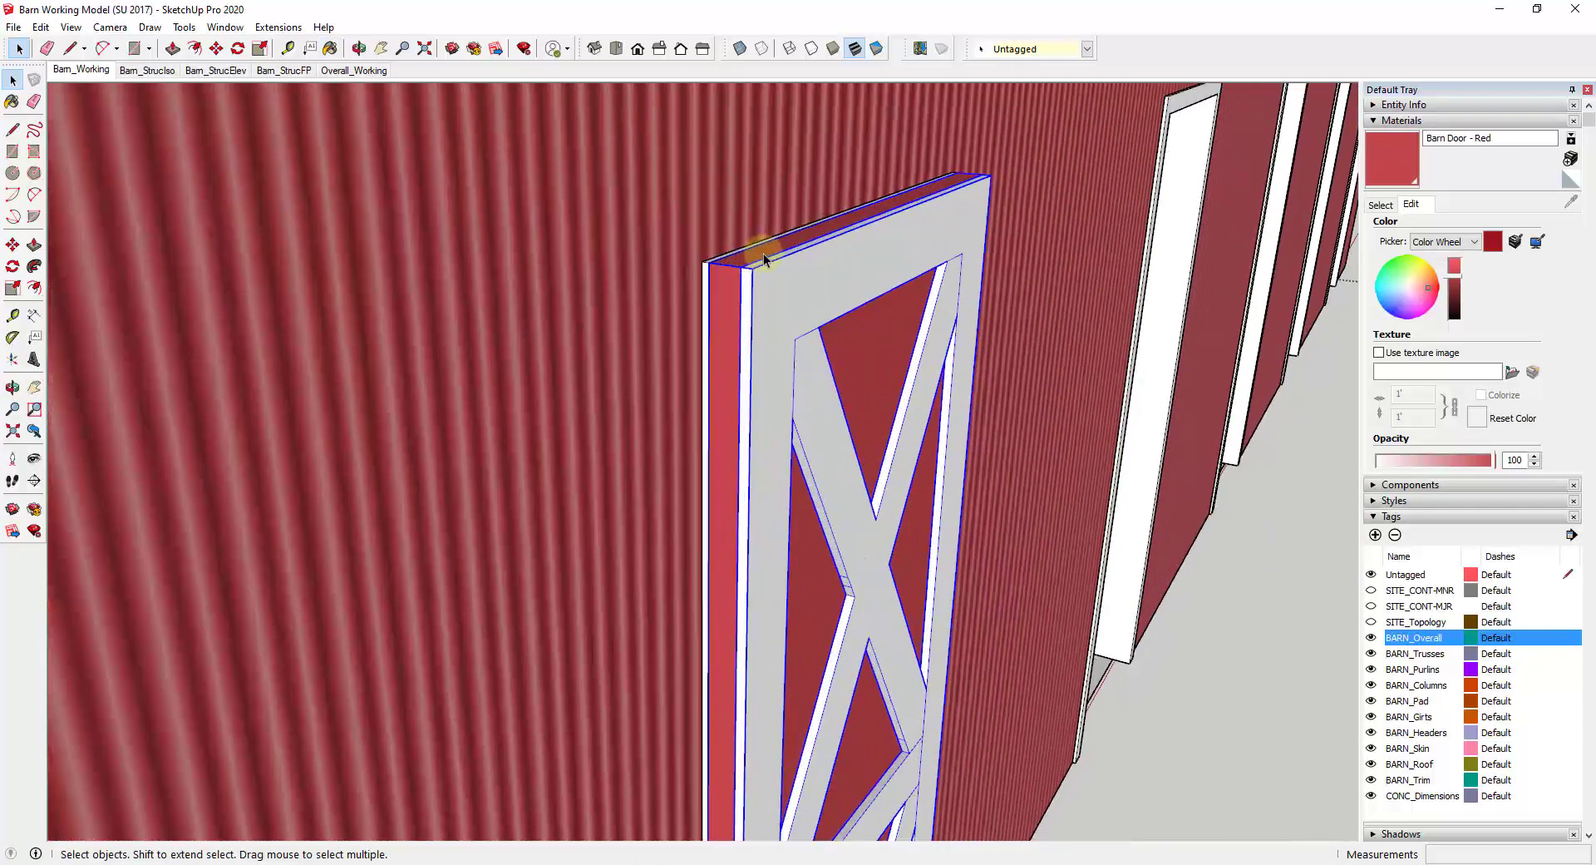
scroll(790, 218, down, 2)
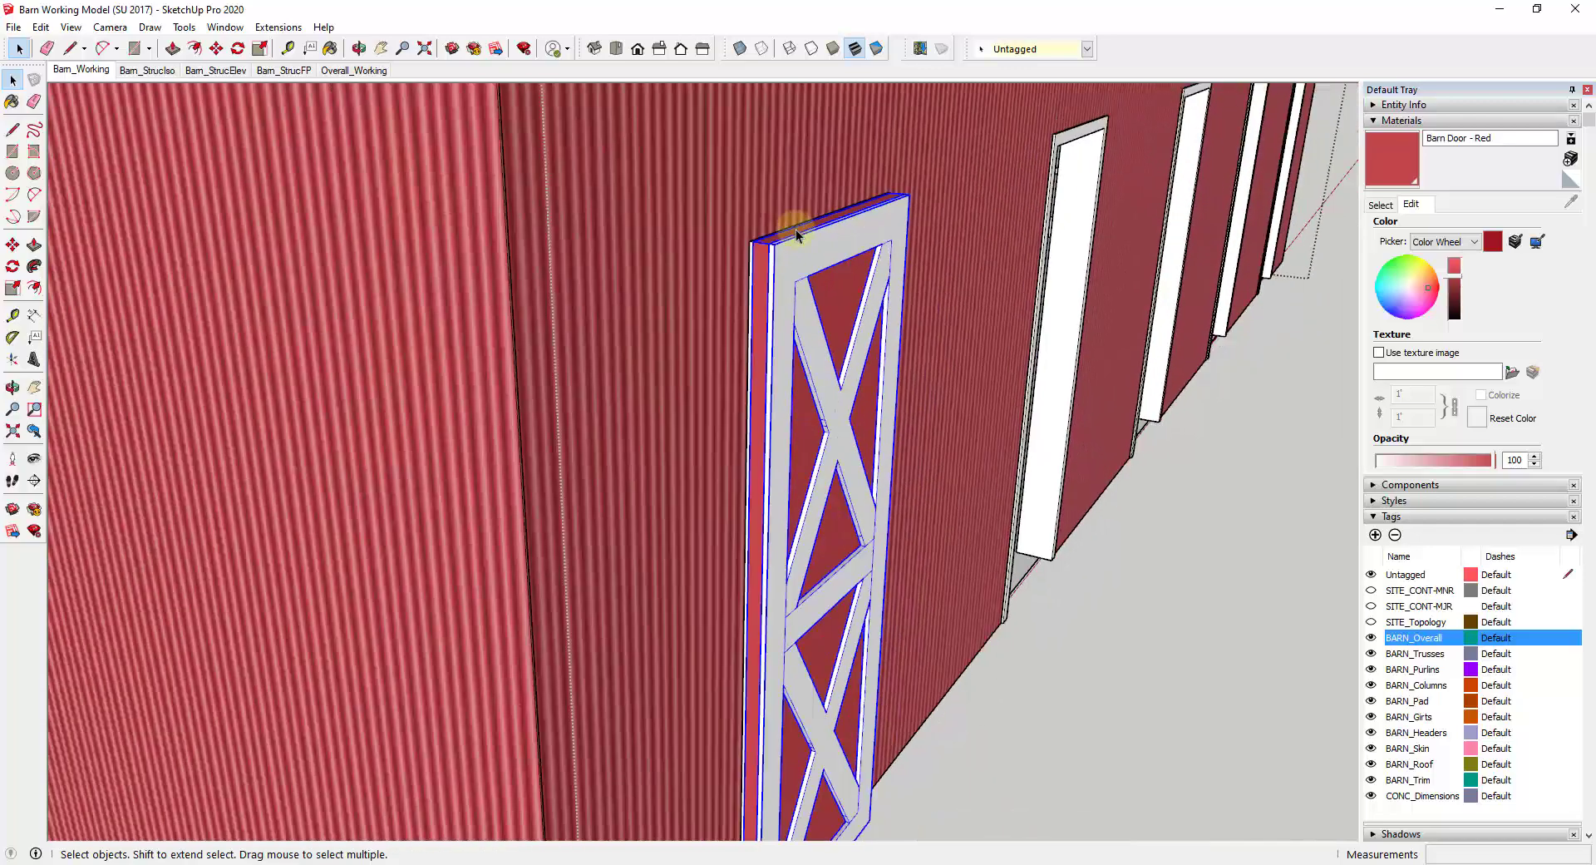
scroll(797, 232, down, 5)
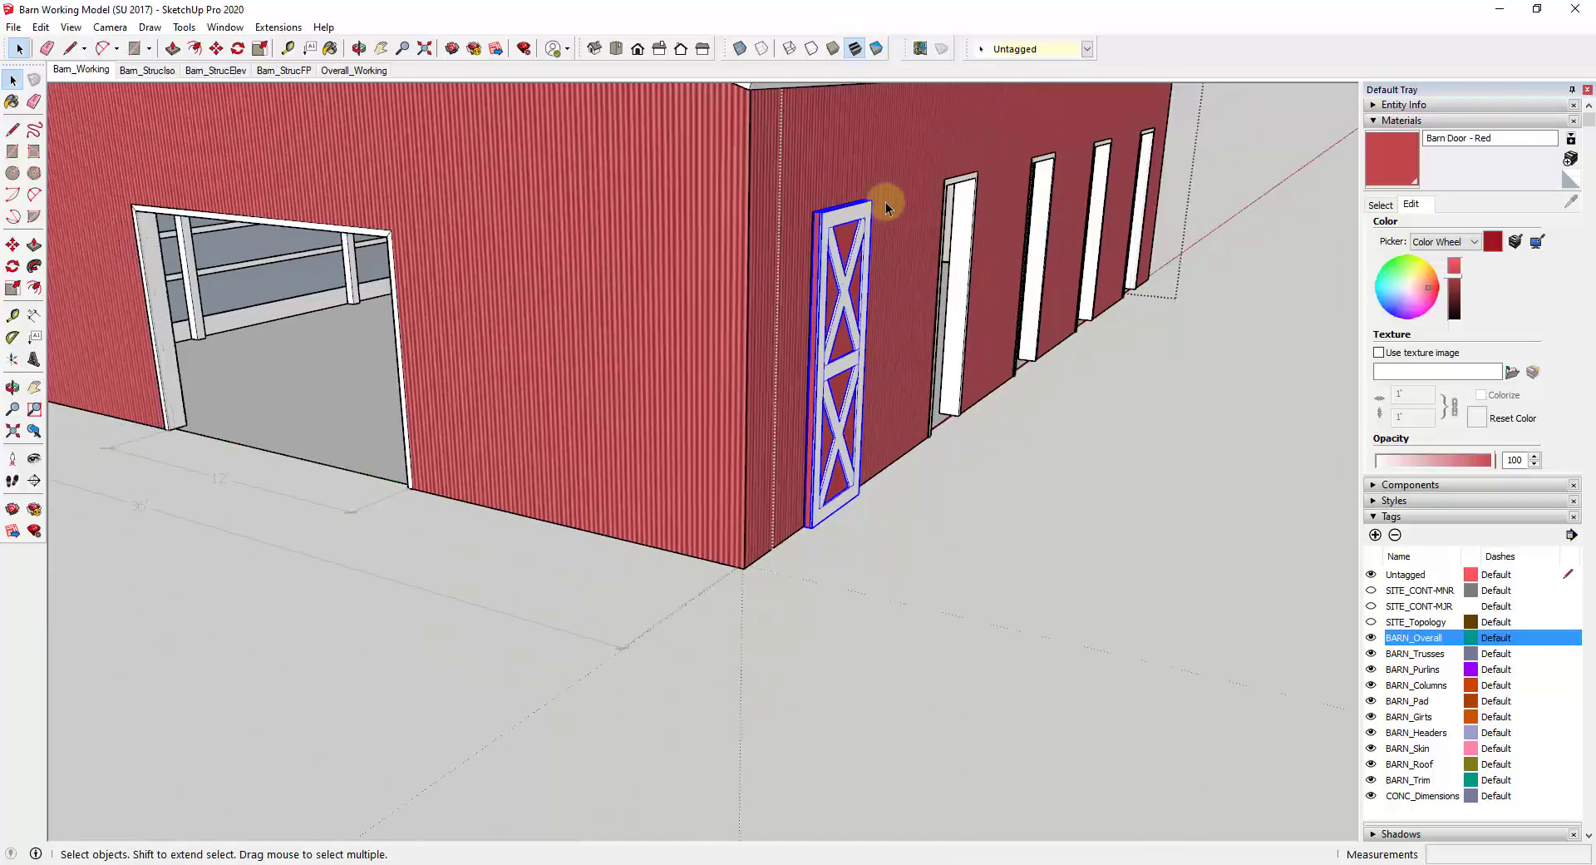
middle_drag(884, 197, 772, 198)
scroll(832, 233, down, 8)
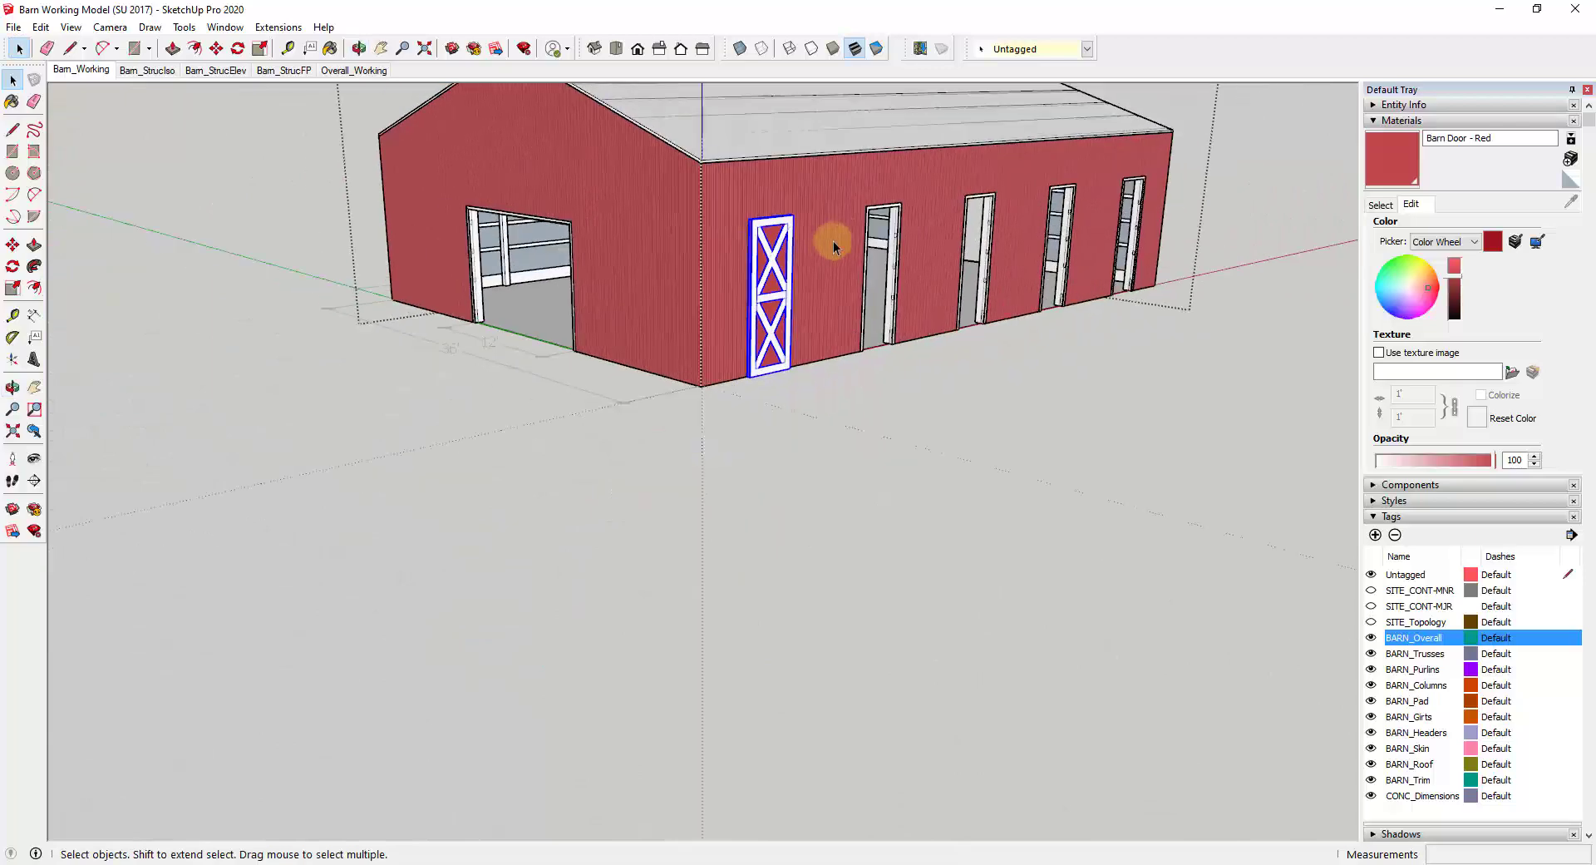
scroll(783, 192, up, 3)
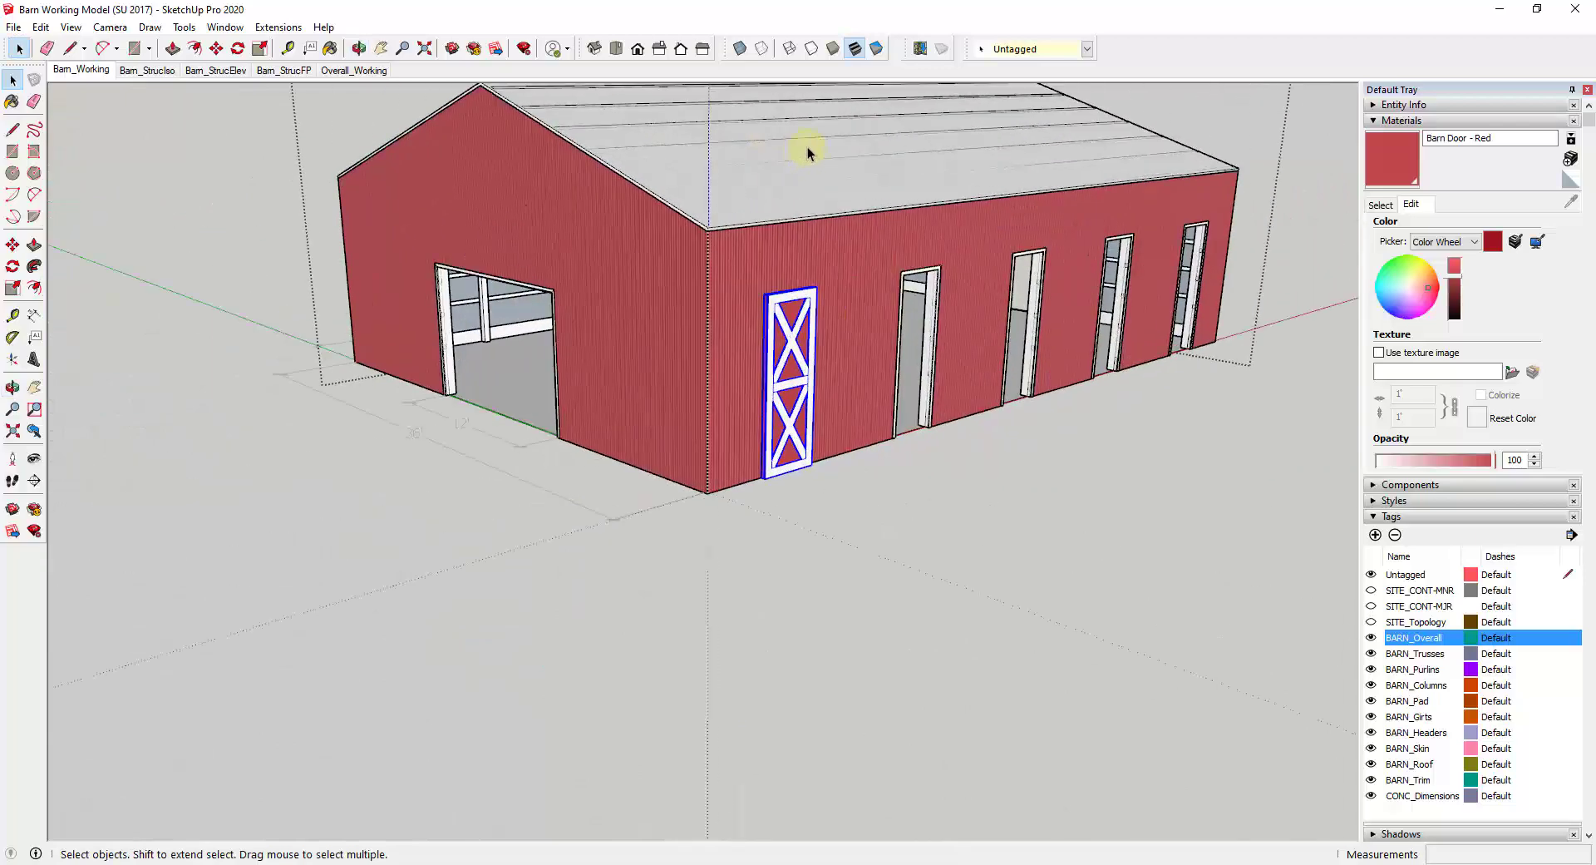
scroll(798, 325, down, 3)
scroll(798, 316, up, 3)
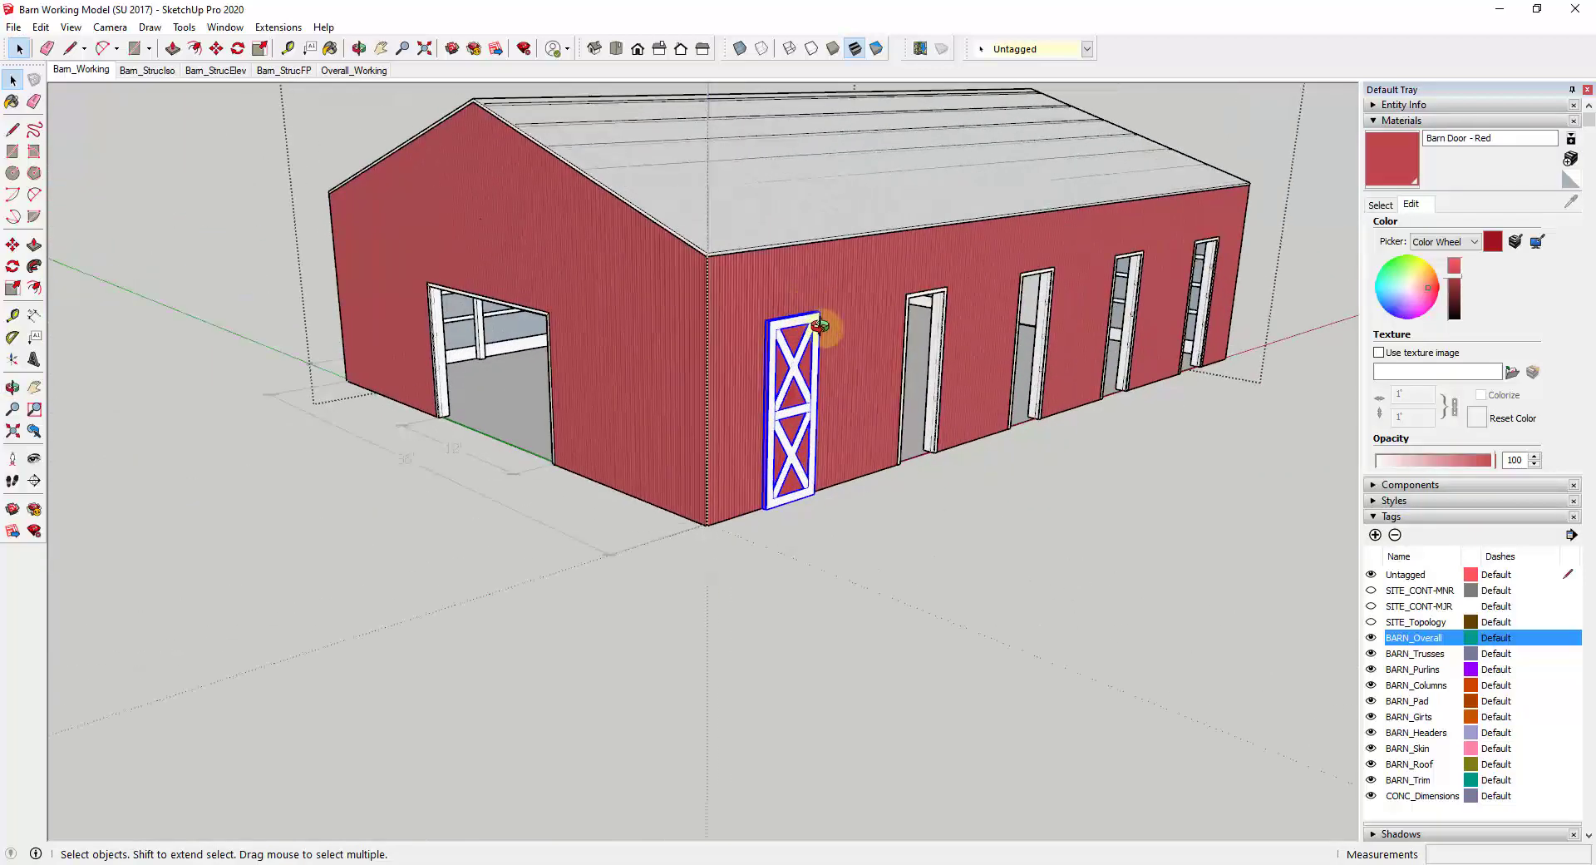
middle_drag(819, 323, 758, 321)
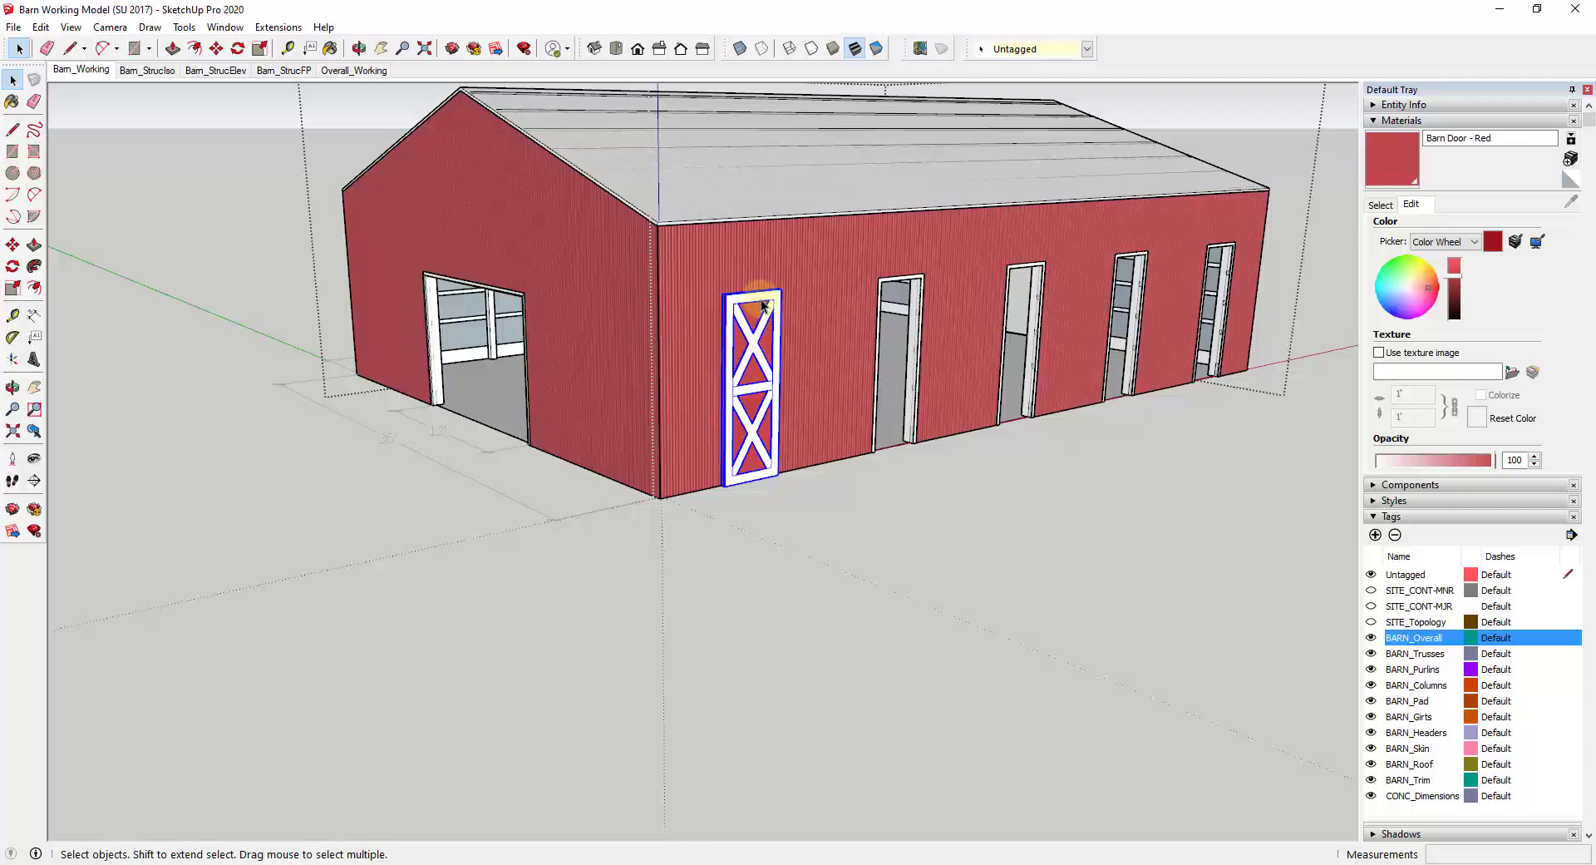
Inspect the door's upper corner and its Backup and Trim groups in the model hierarchy.
scroll(751, 287, up, 3)
mouse_move(751, 286)
middle_down()
mouse_move(644, 385)
mouse_move(656, 417)
mouse_move(733, 354)
mouse_move(640, 349)
middle_up()
scroll(644, 384, up, 2)
scroll(663, 367, up, 5)
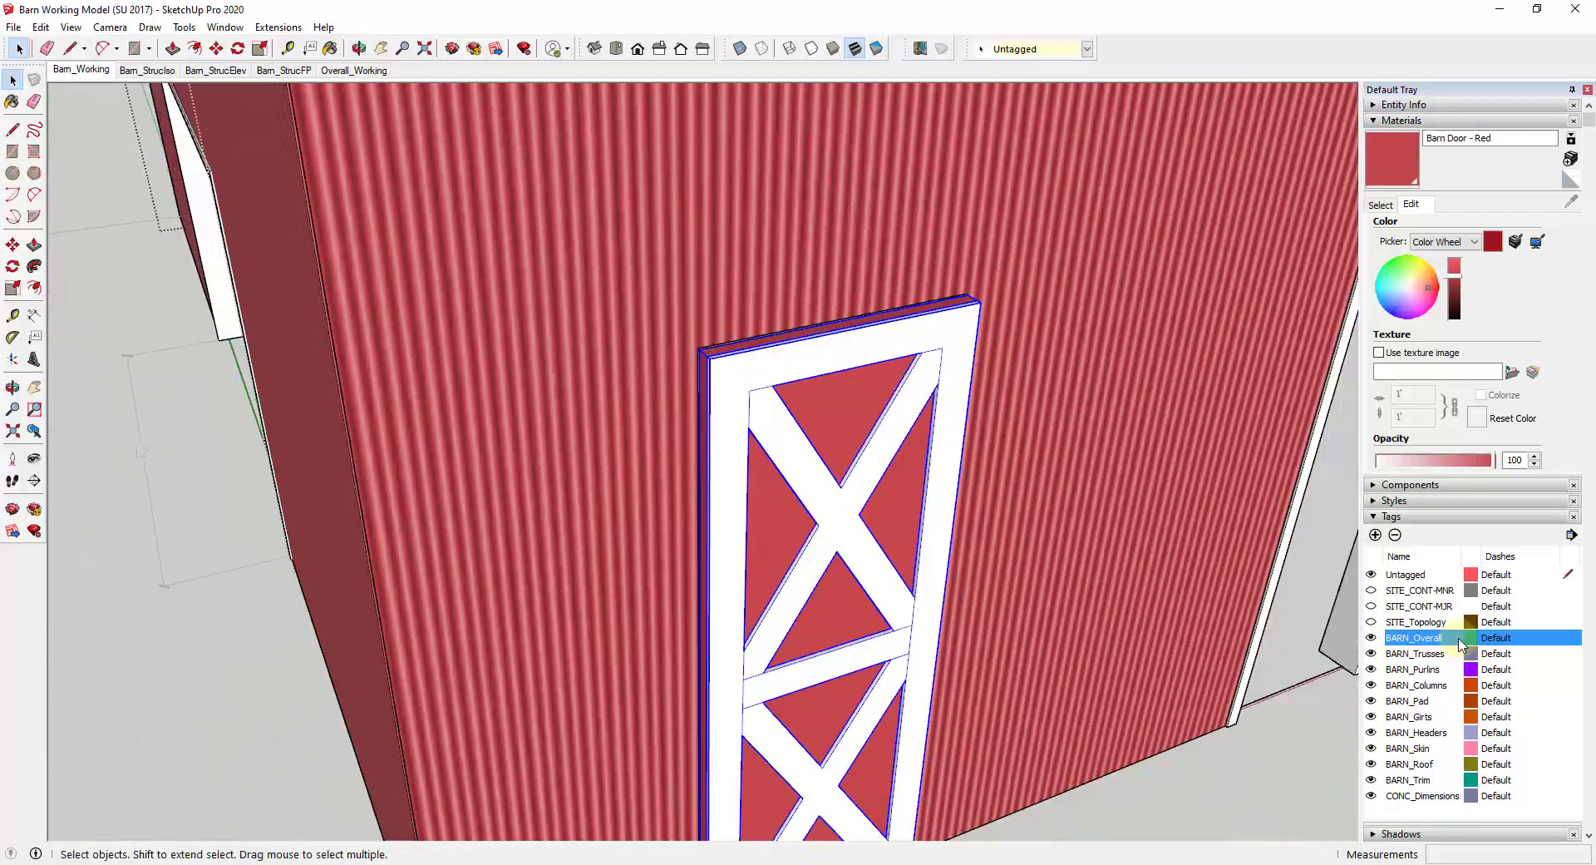
scroll(1474, 677, down, 5)
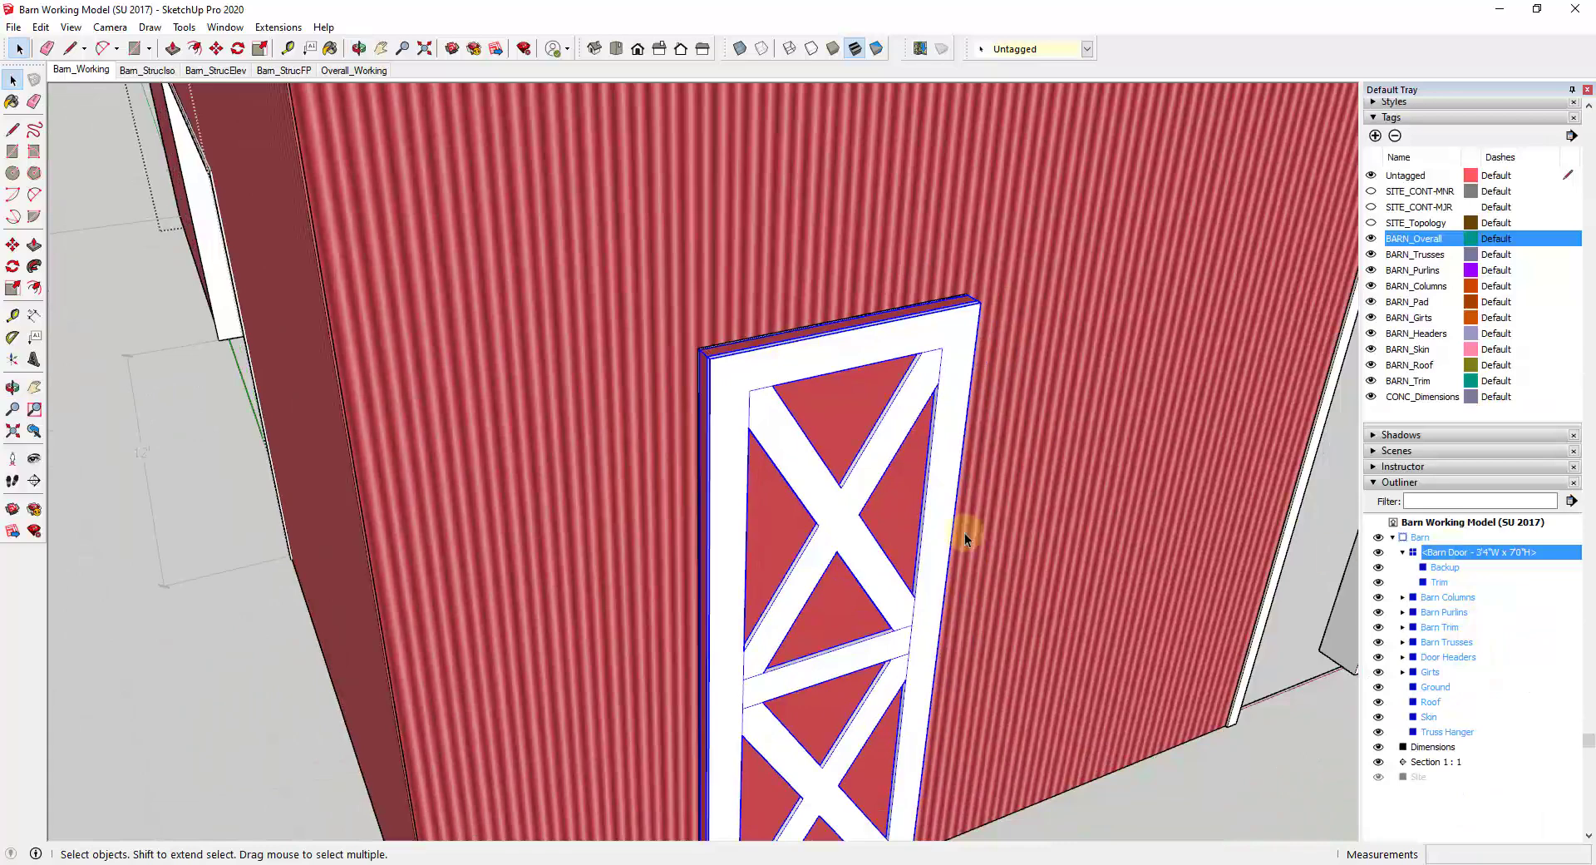
scroll(731, 340, down, 3)
scroll(698, 366, up, 7)
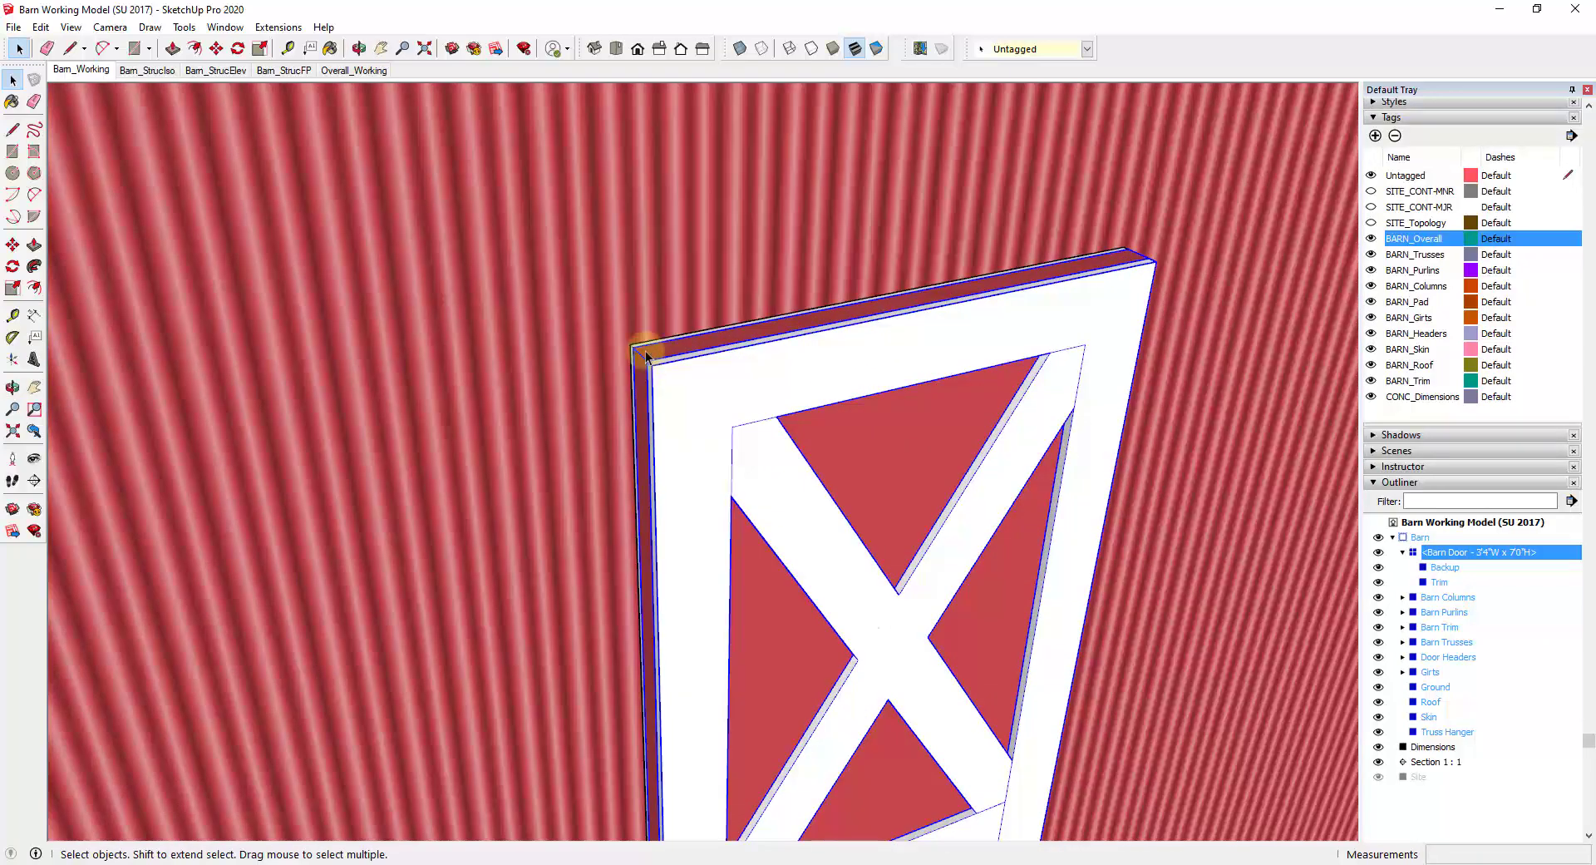
Copy the barn door by its back upper corner 10' to the next side wall opening, and array the copy across the remaining openings.
key(m)
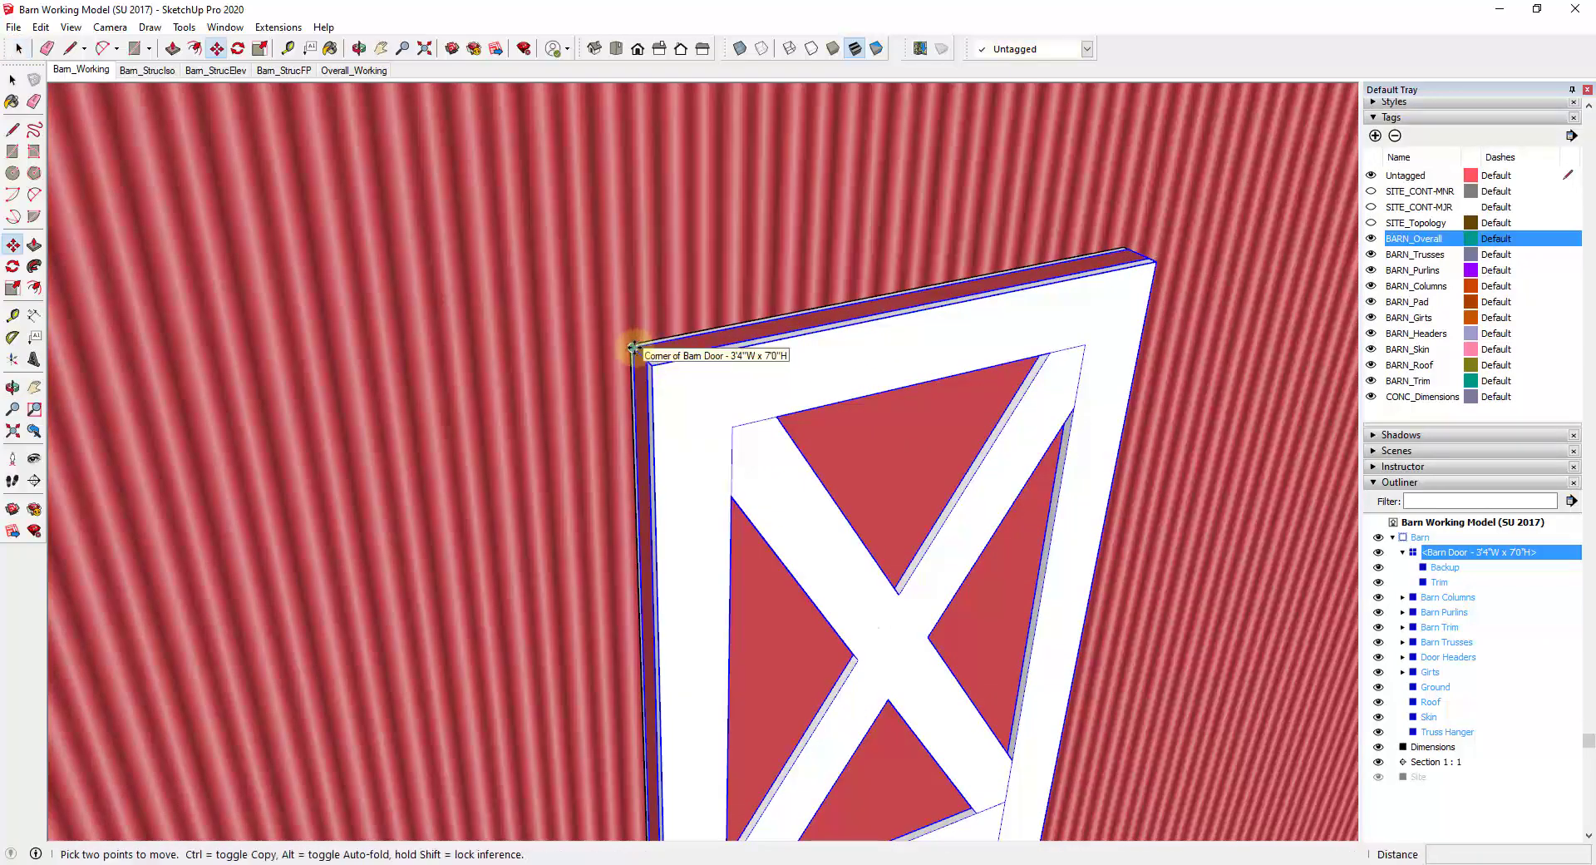
key(space)
key(m)
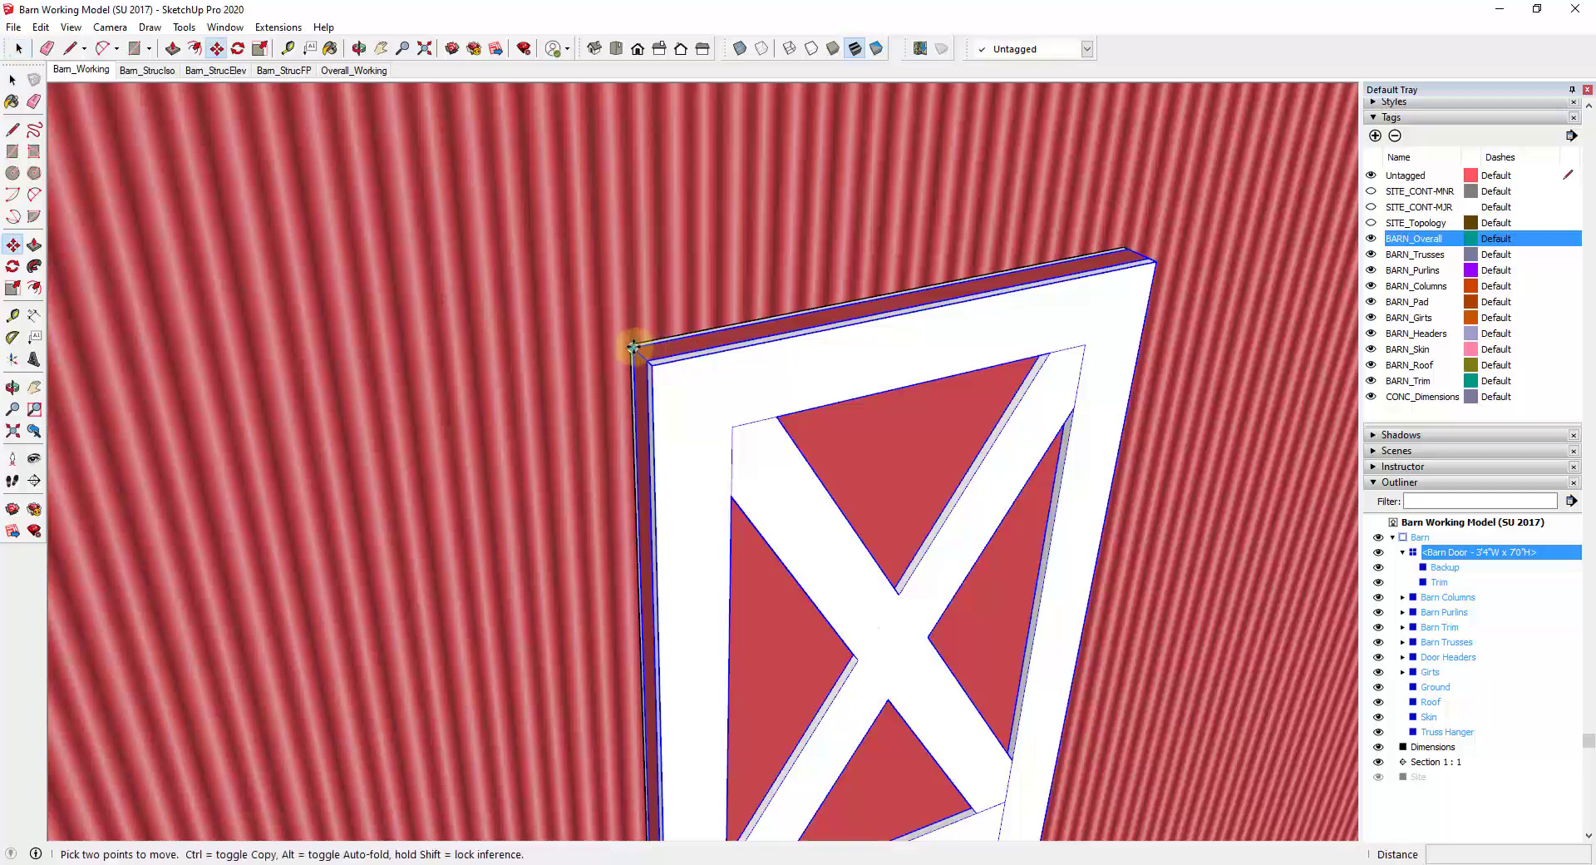
click(632, 345)
scroll(633, 345, down, 5)
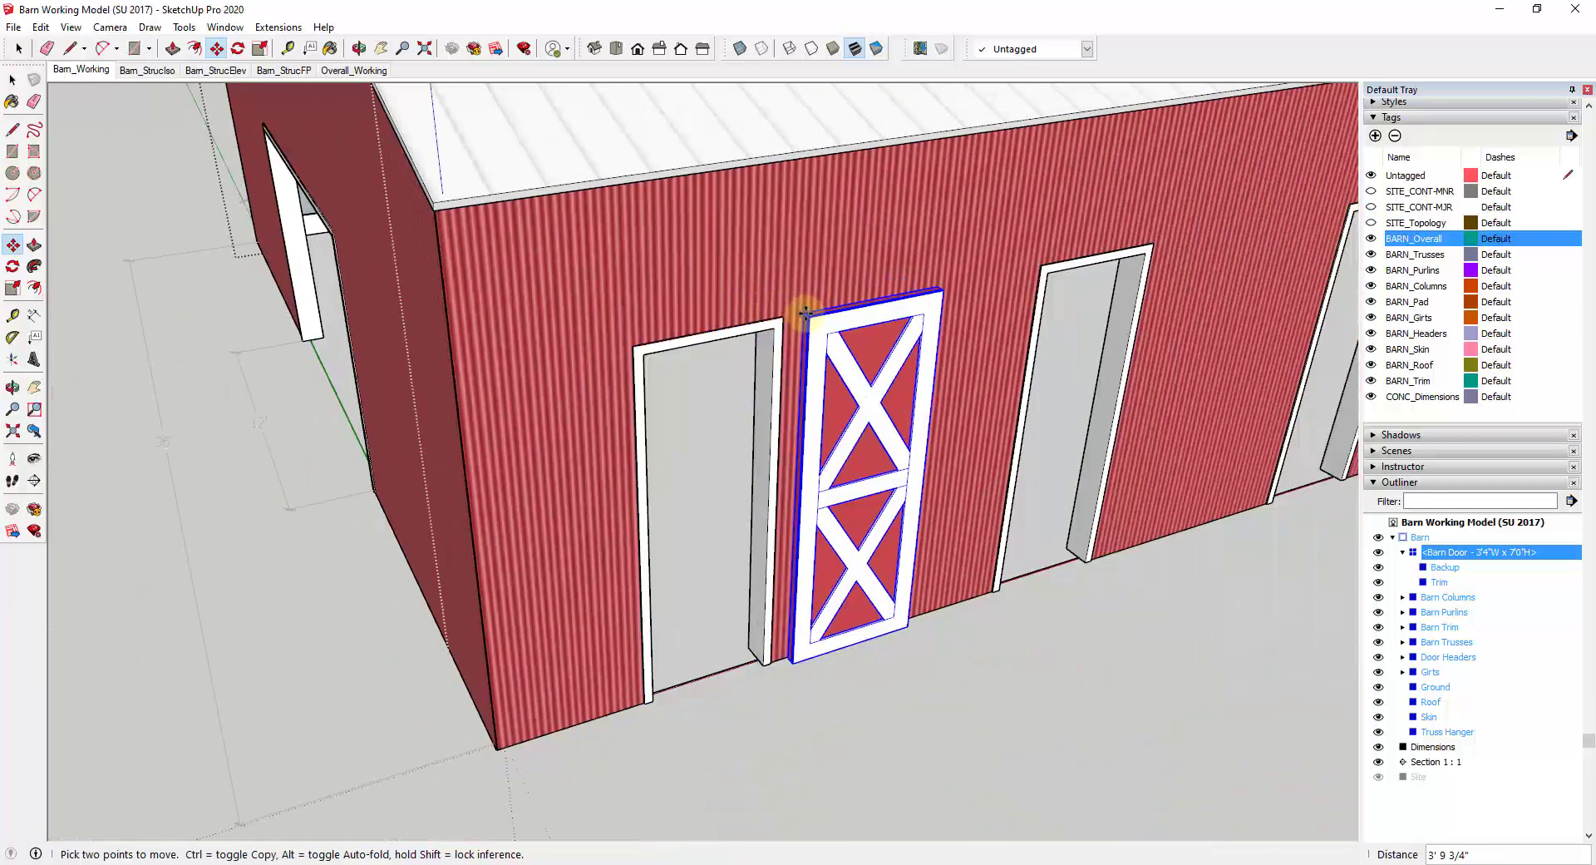
key(ctrl)
scroll(1035, 260, up, 3)
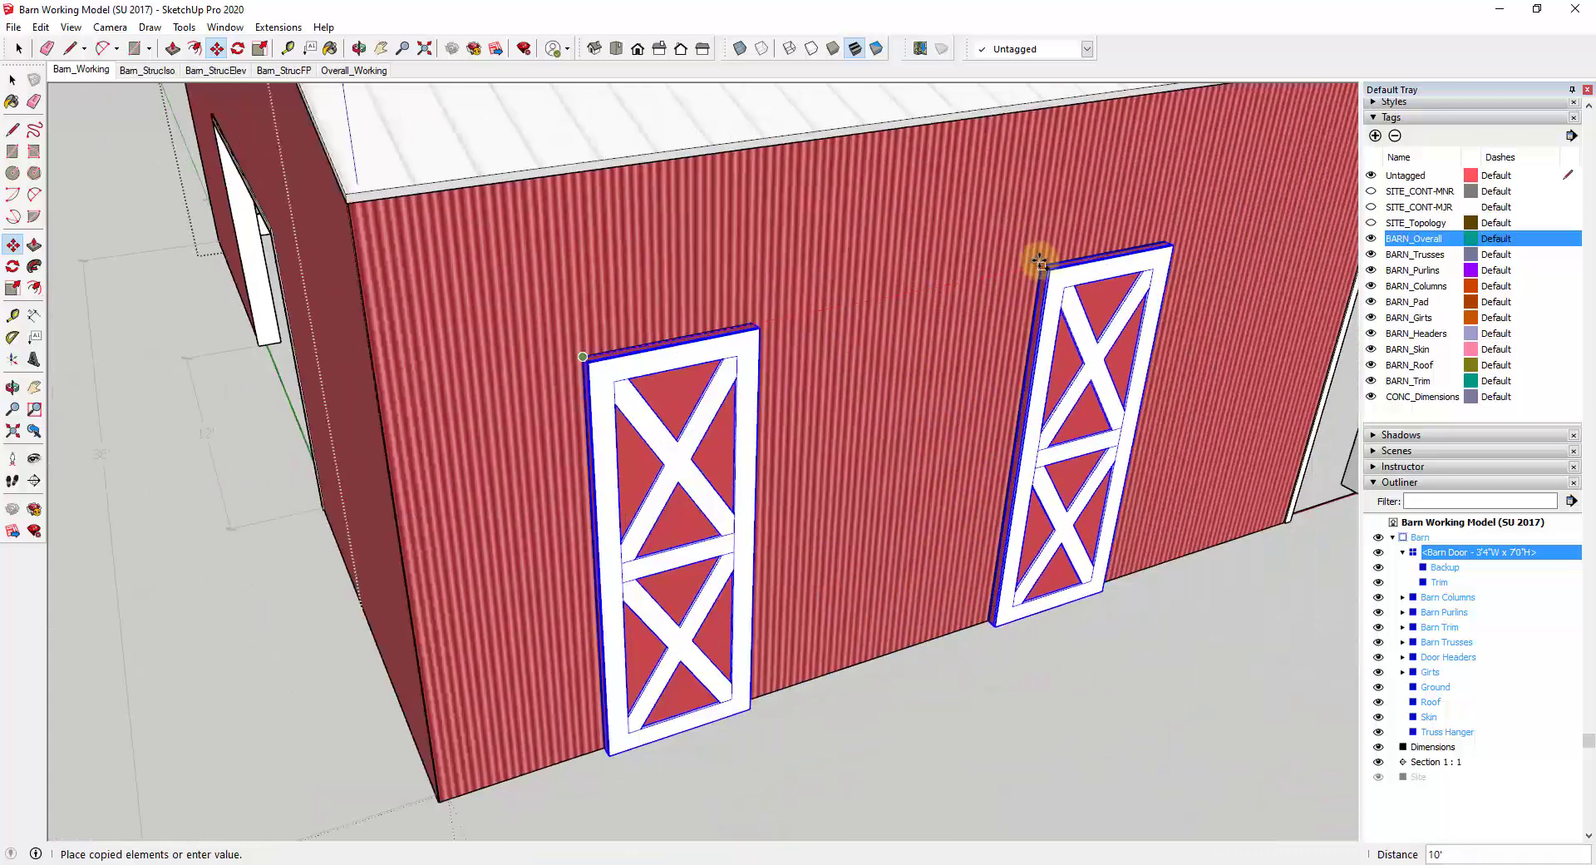
scroll(1049, 259, up, 1)
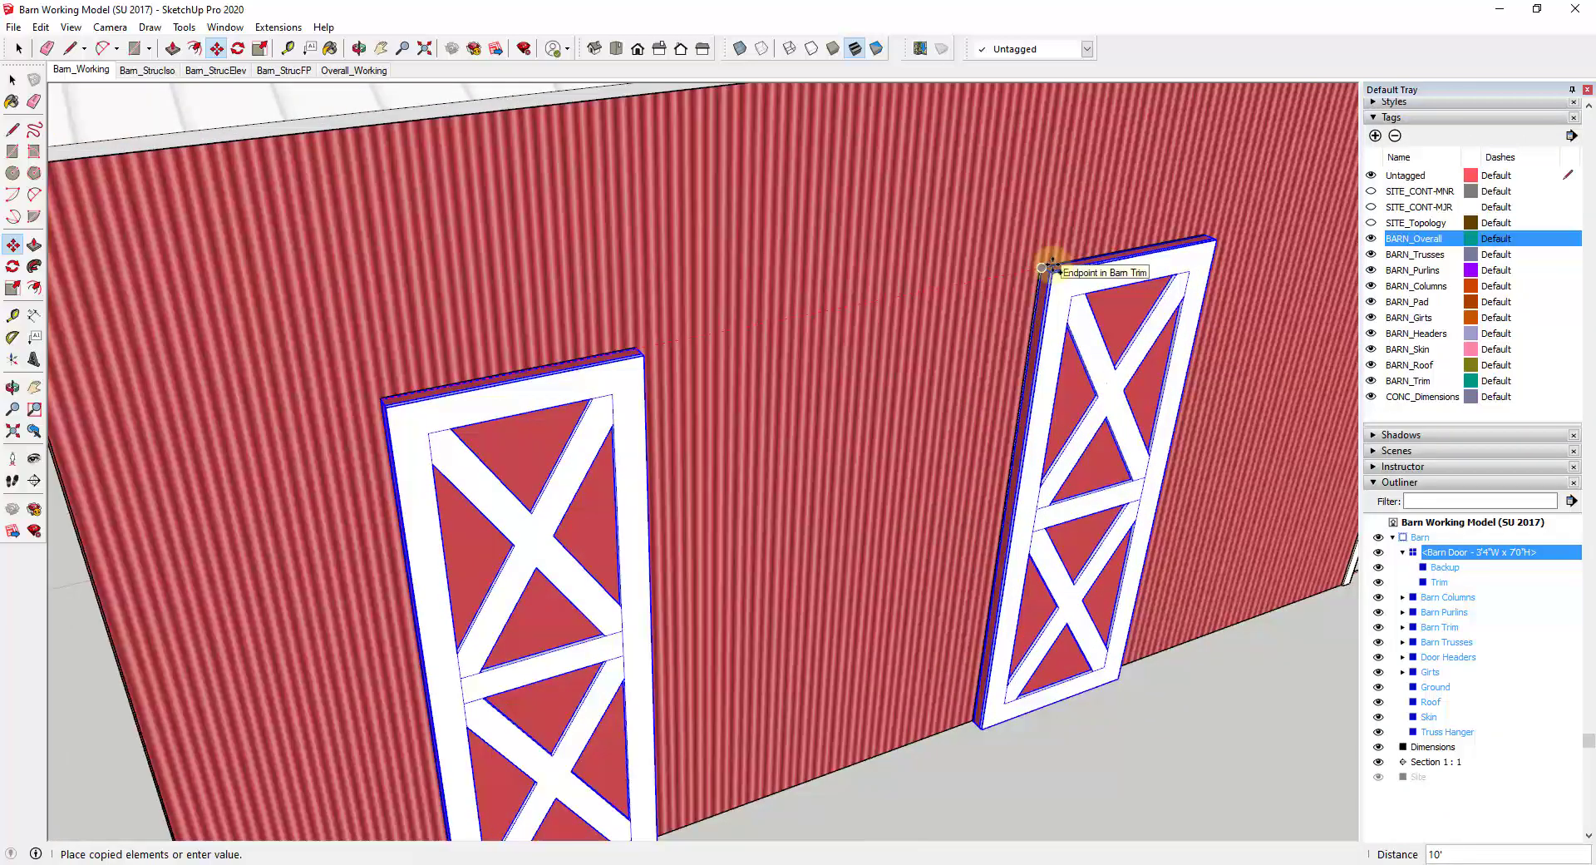
click(1051, 264)
scroll(324, 375, down, 6)
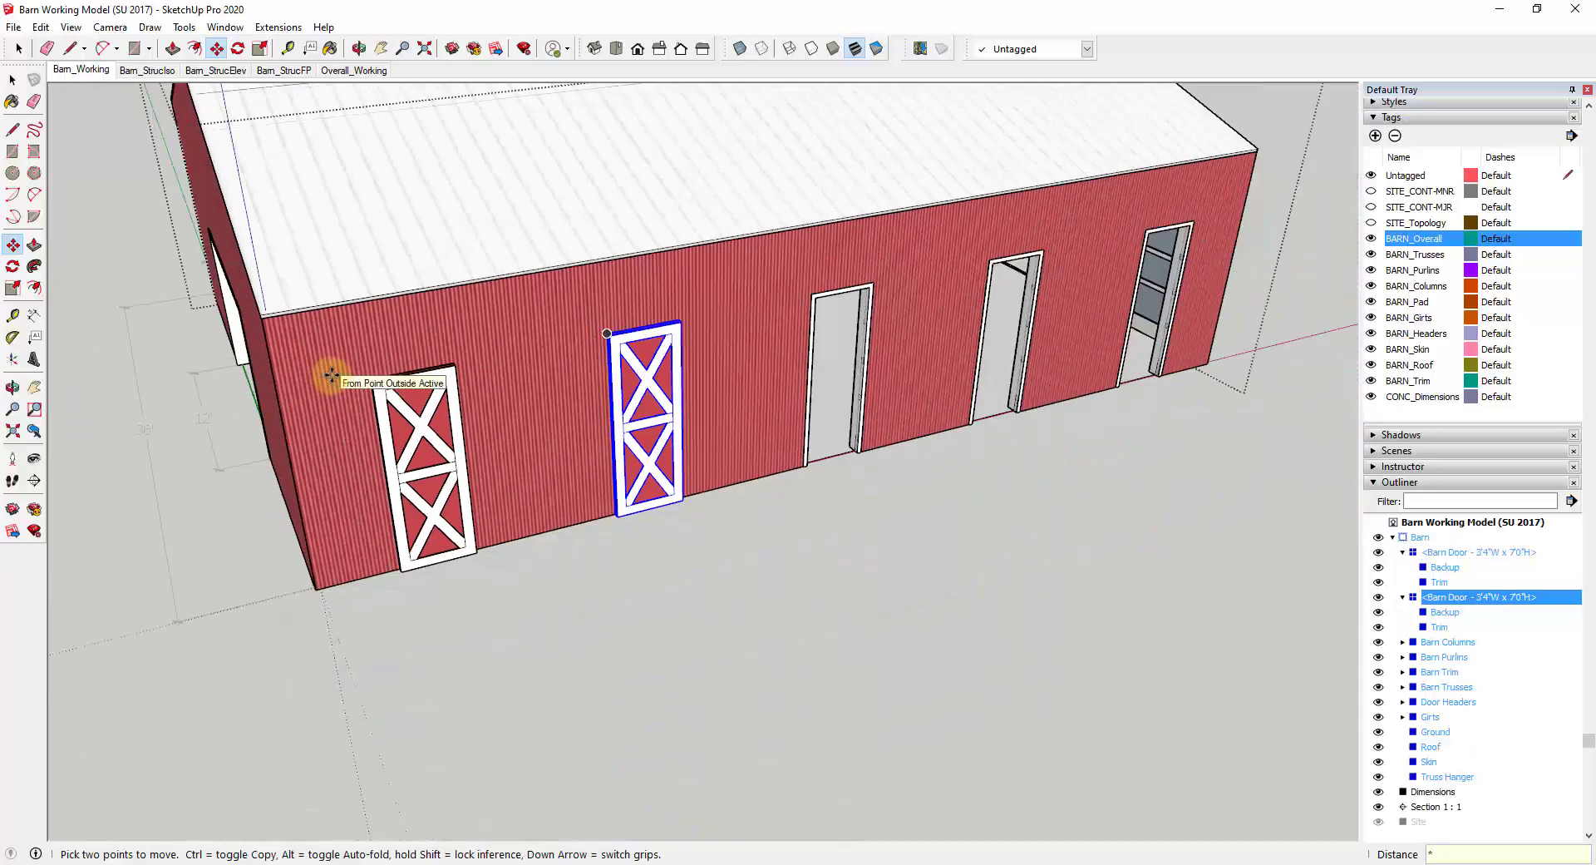
key(Return)
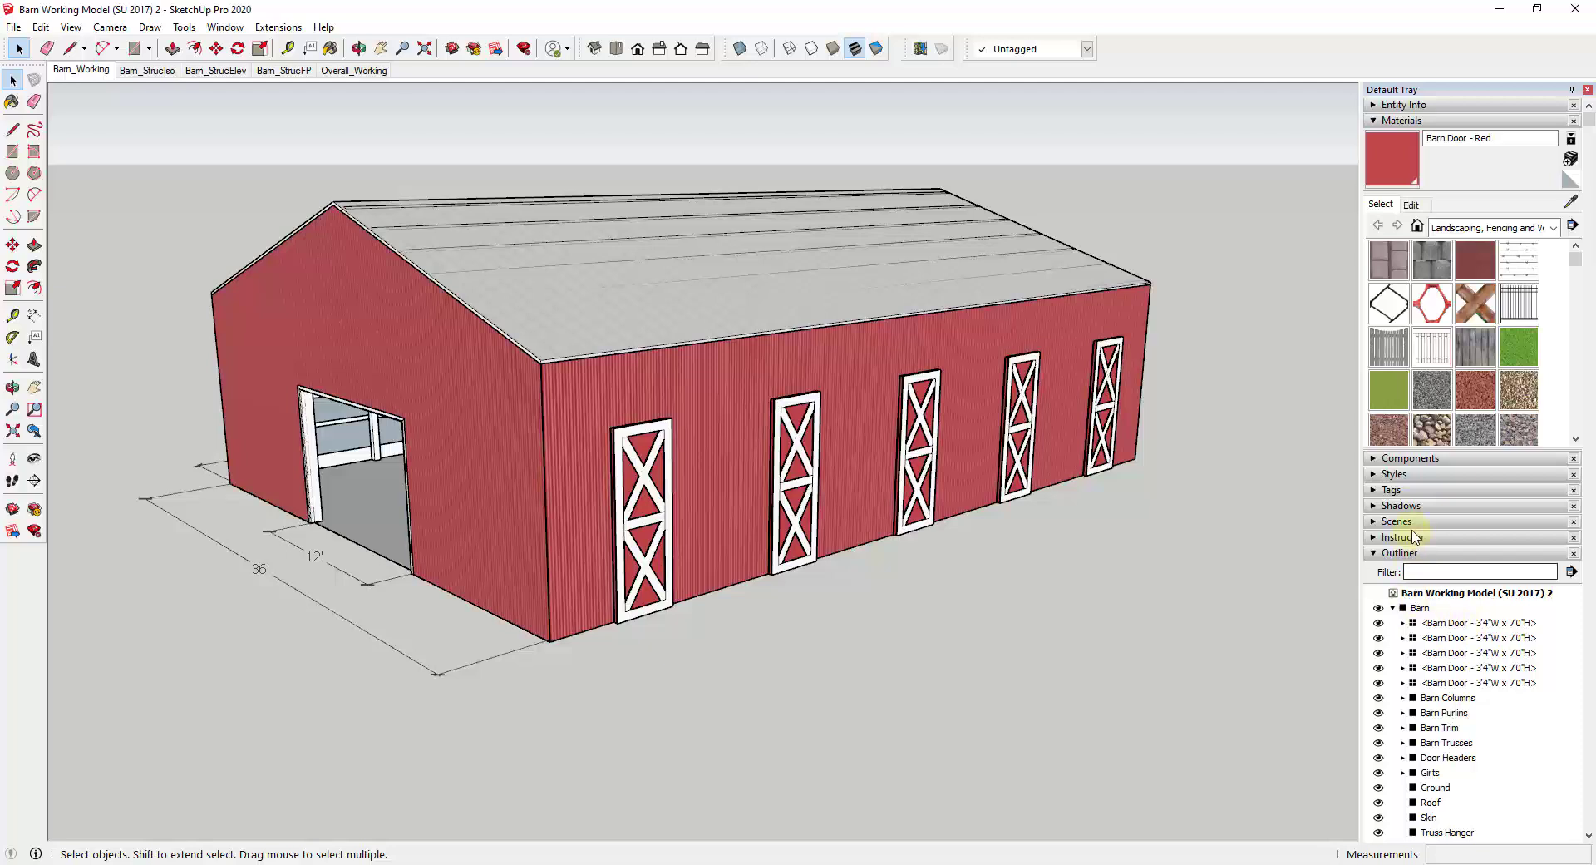
Select all five barn door instances in the model hierarchy and combine them into one group.
click(1447, 622)
click(1447, 638)
click(1451, 668)
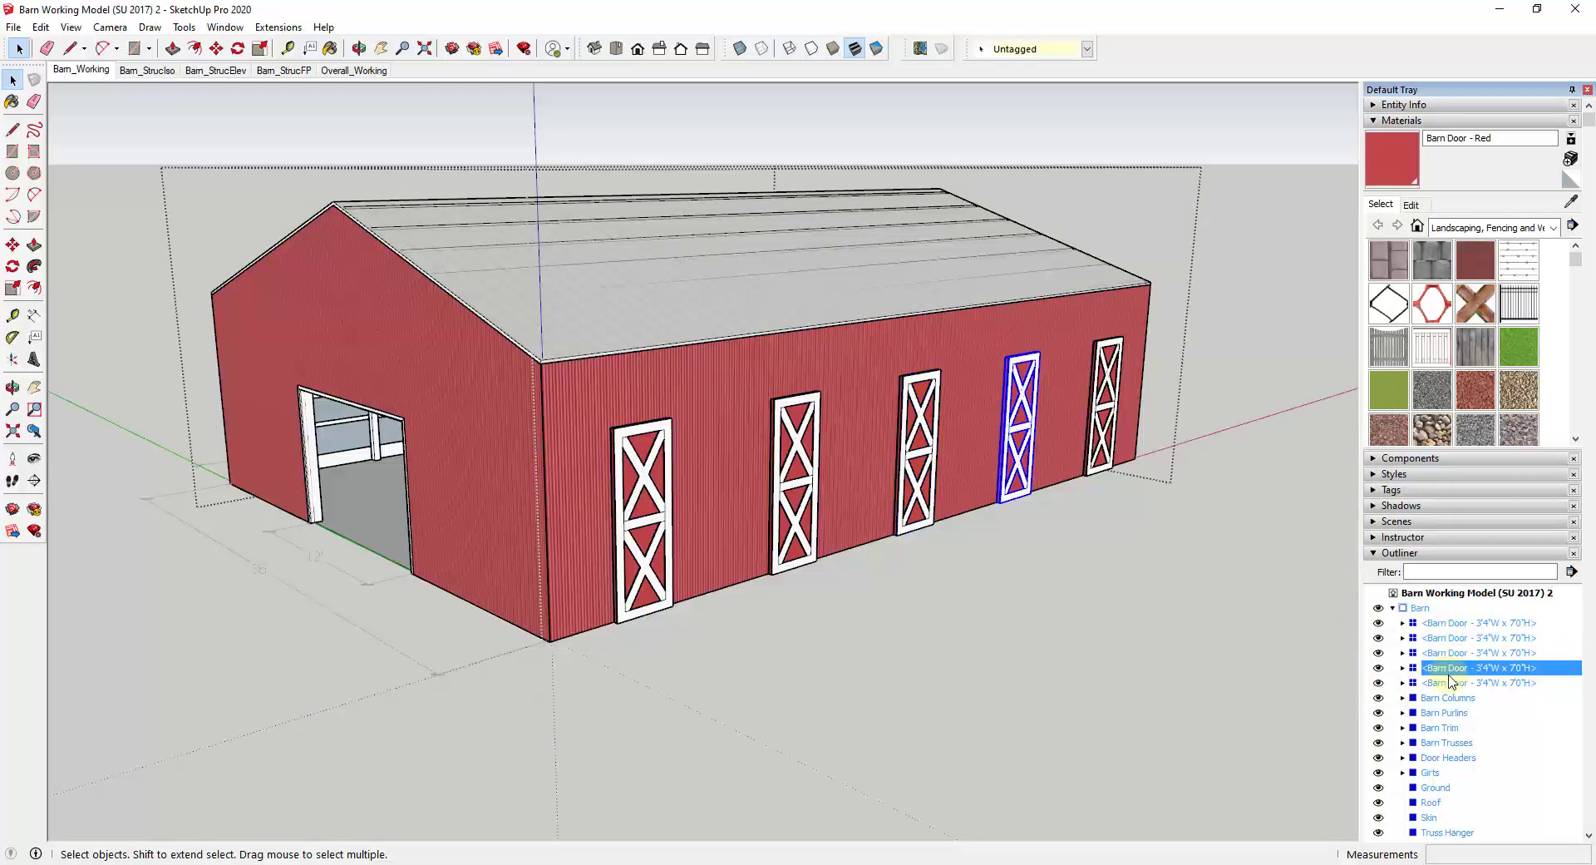
click(1449, 683)
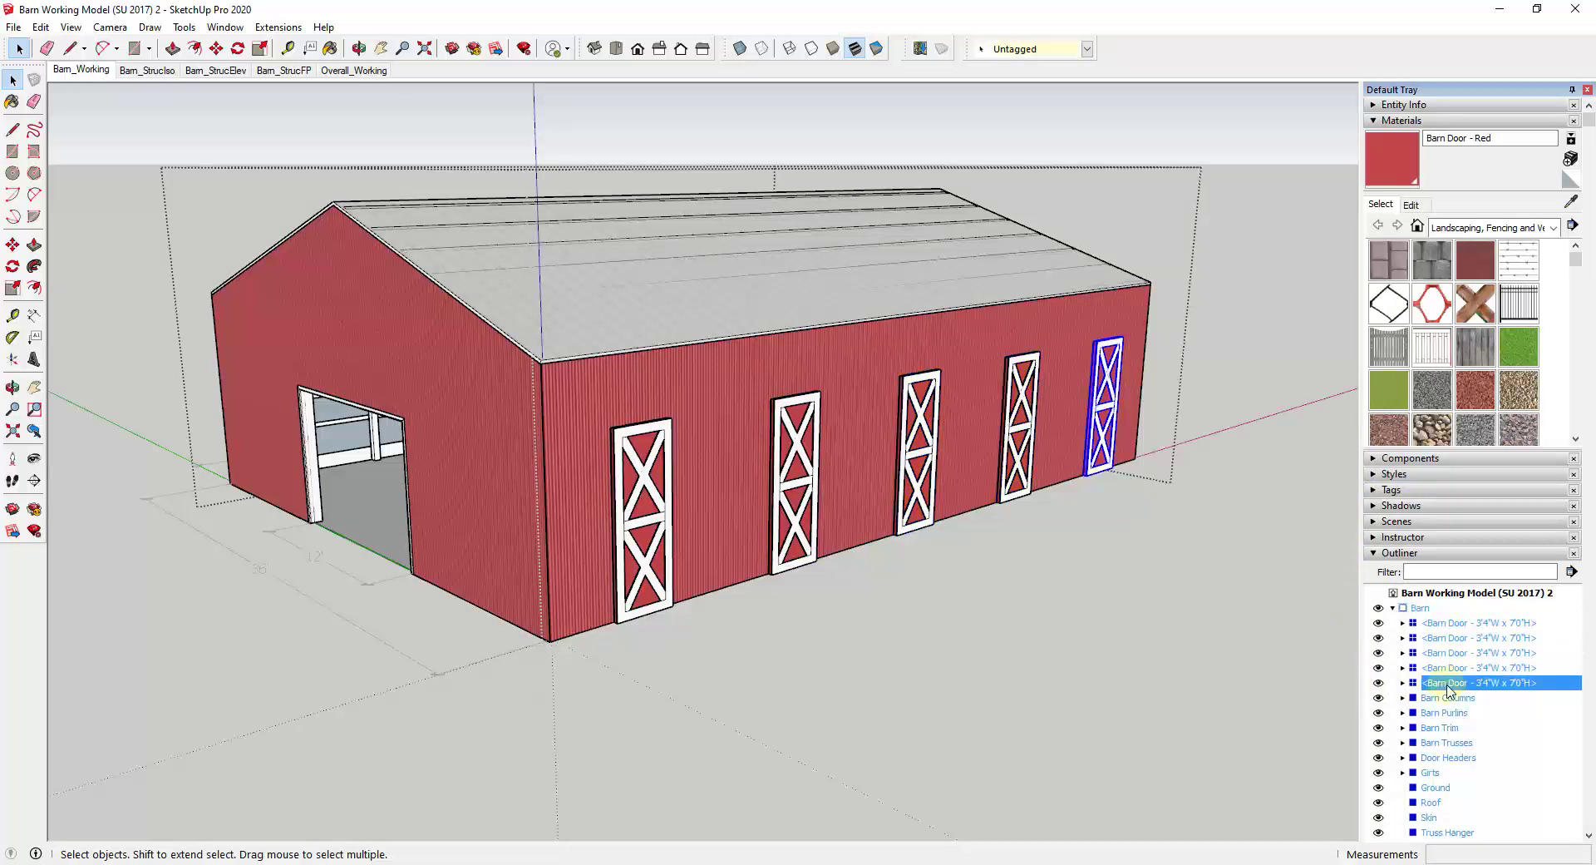
shift+click(1444, 624)
right_click(1444, 632)
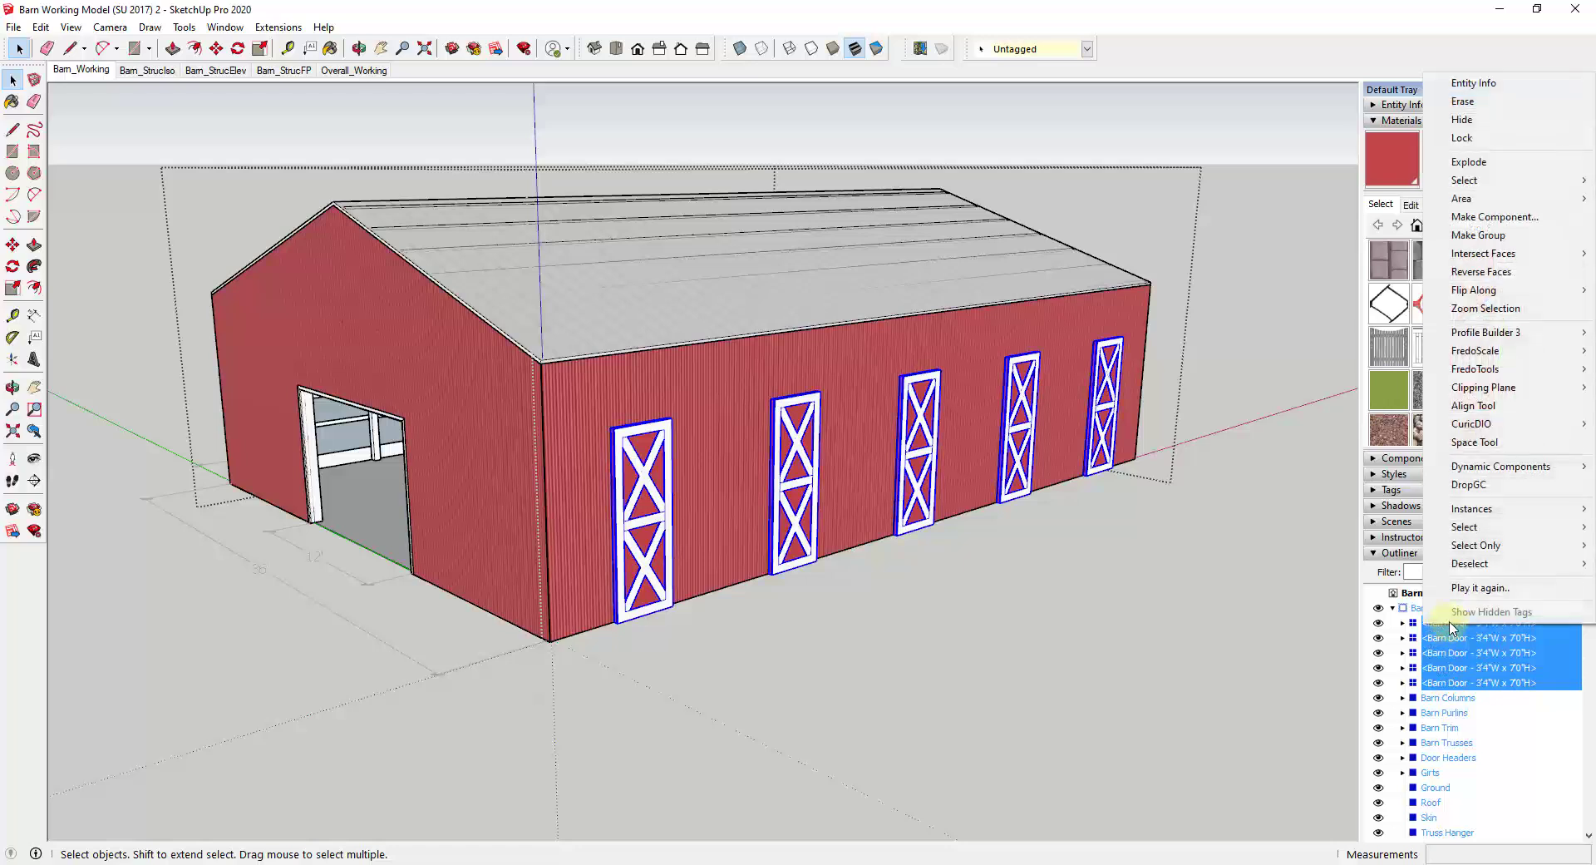
click(1488, 238)
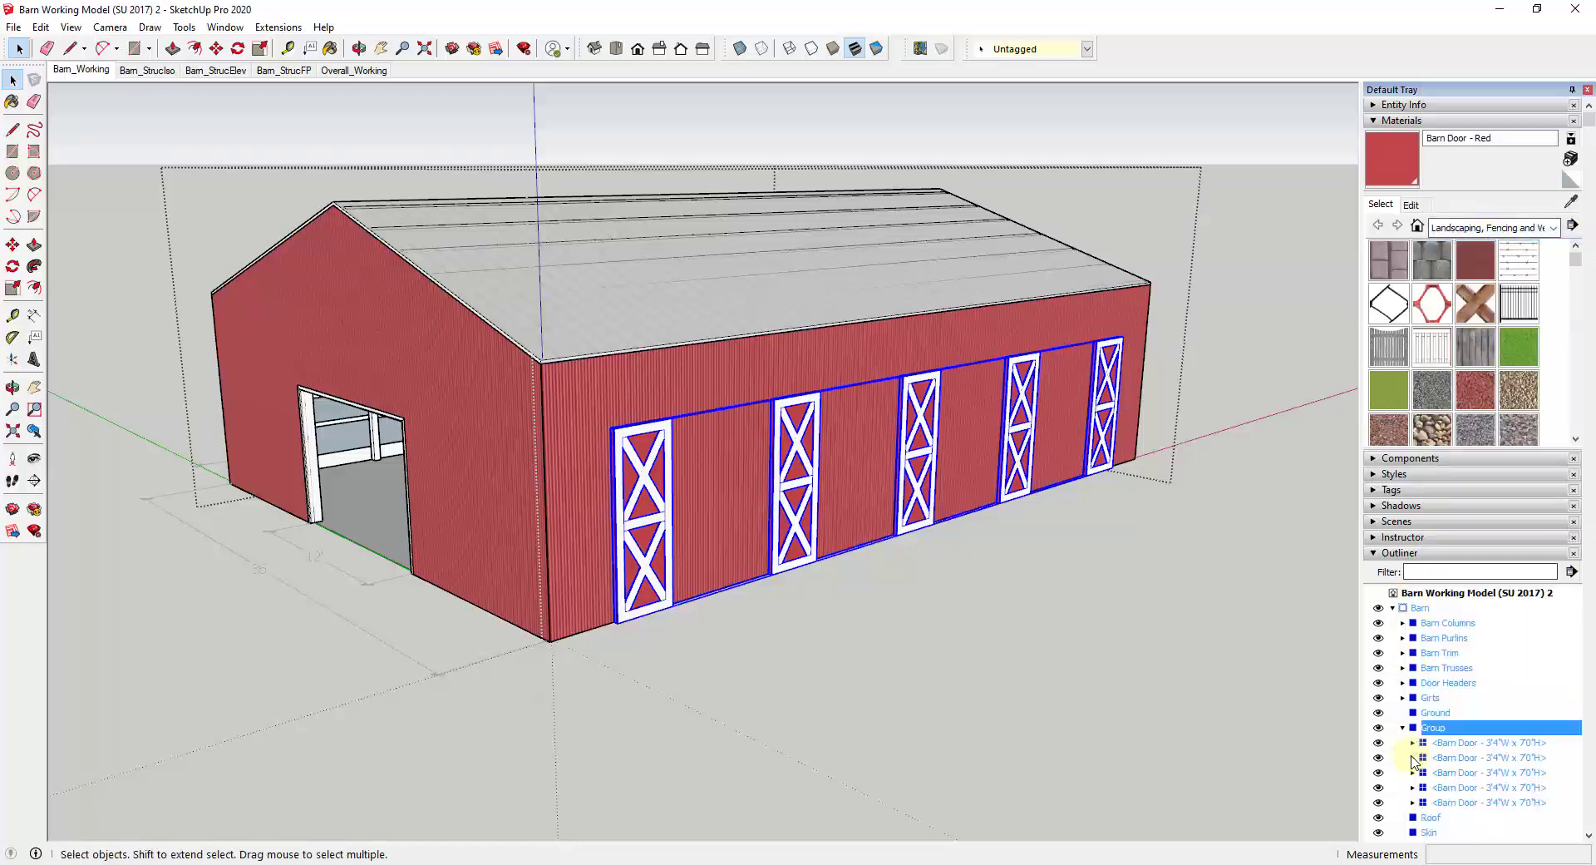
Rename the new group of doors as Barn Doors.
right_click(1432, 728)
click(1463, 718)
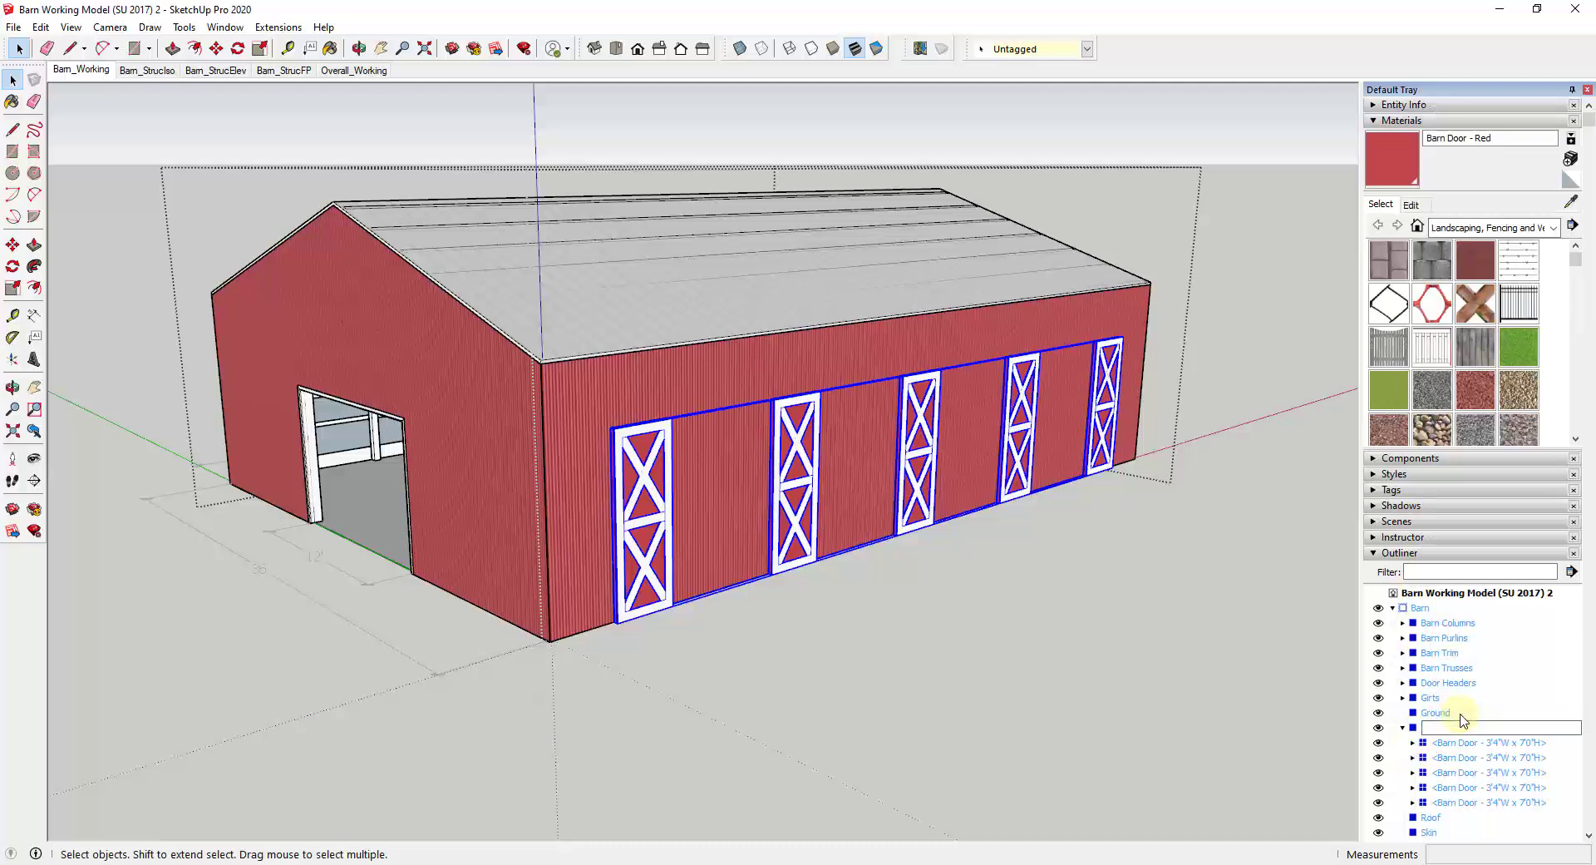
text(Barn Doors)
key(Return)
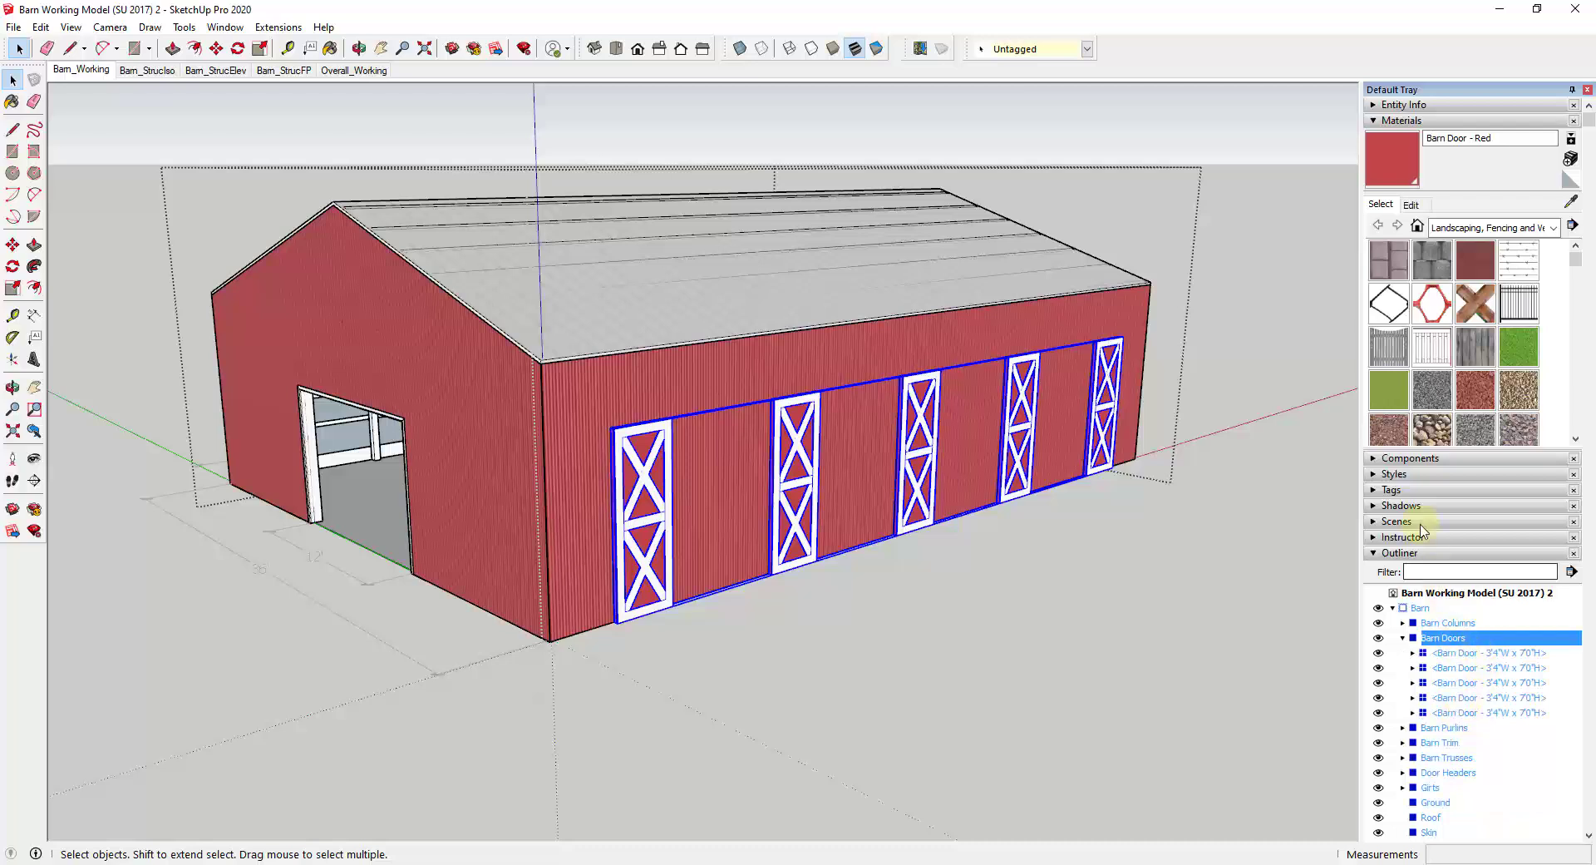
Create a tag named BARN_Doors.
click(1376, 490)
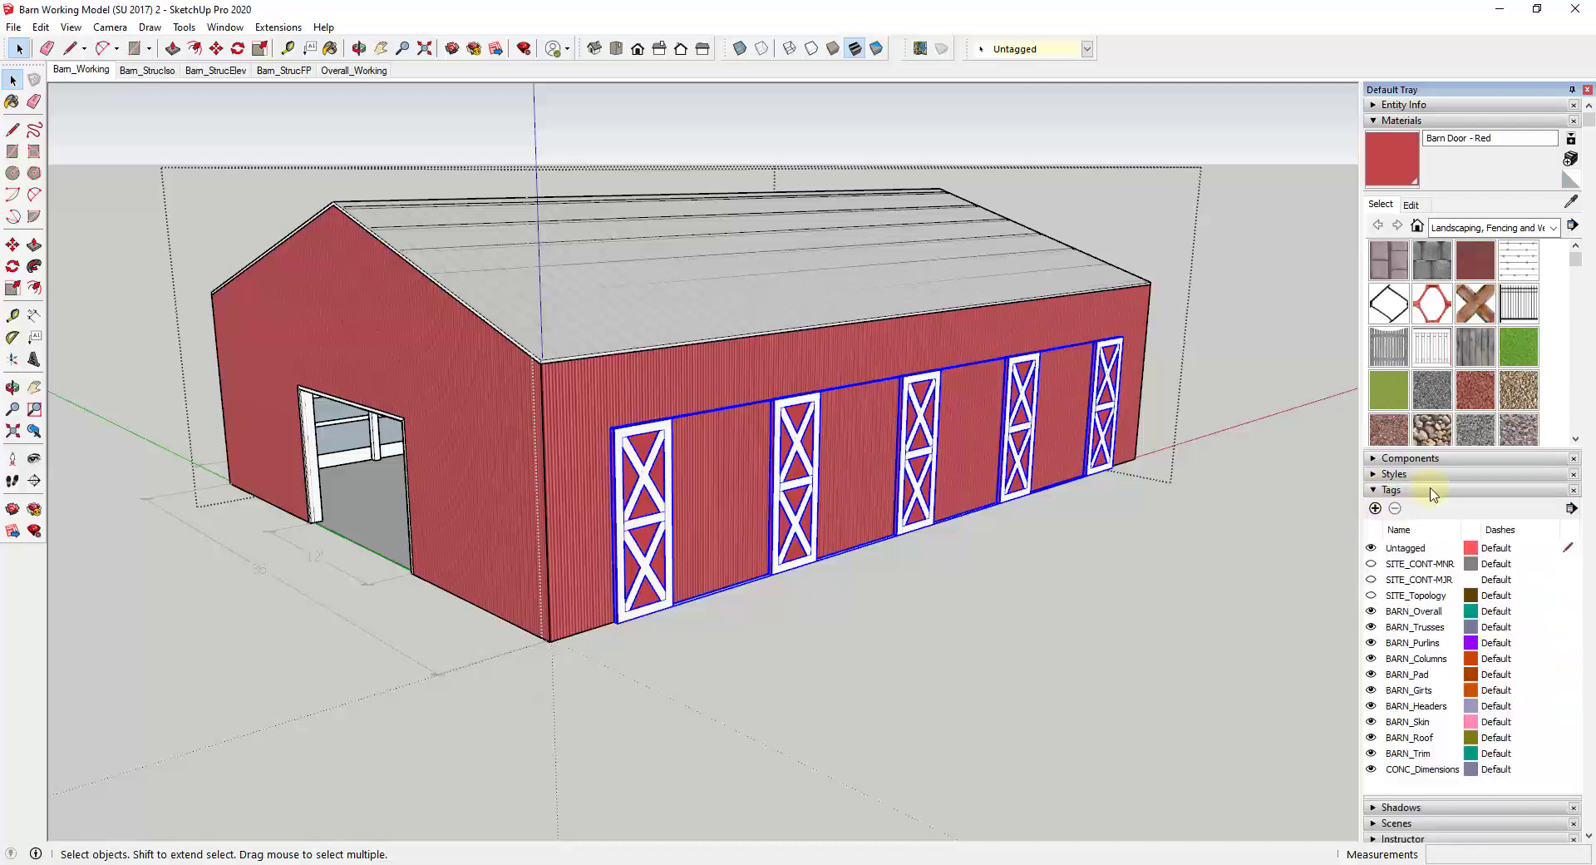
click(1375, 408)
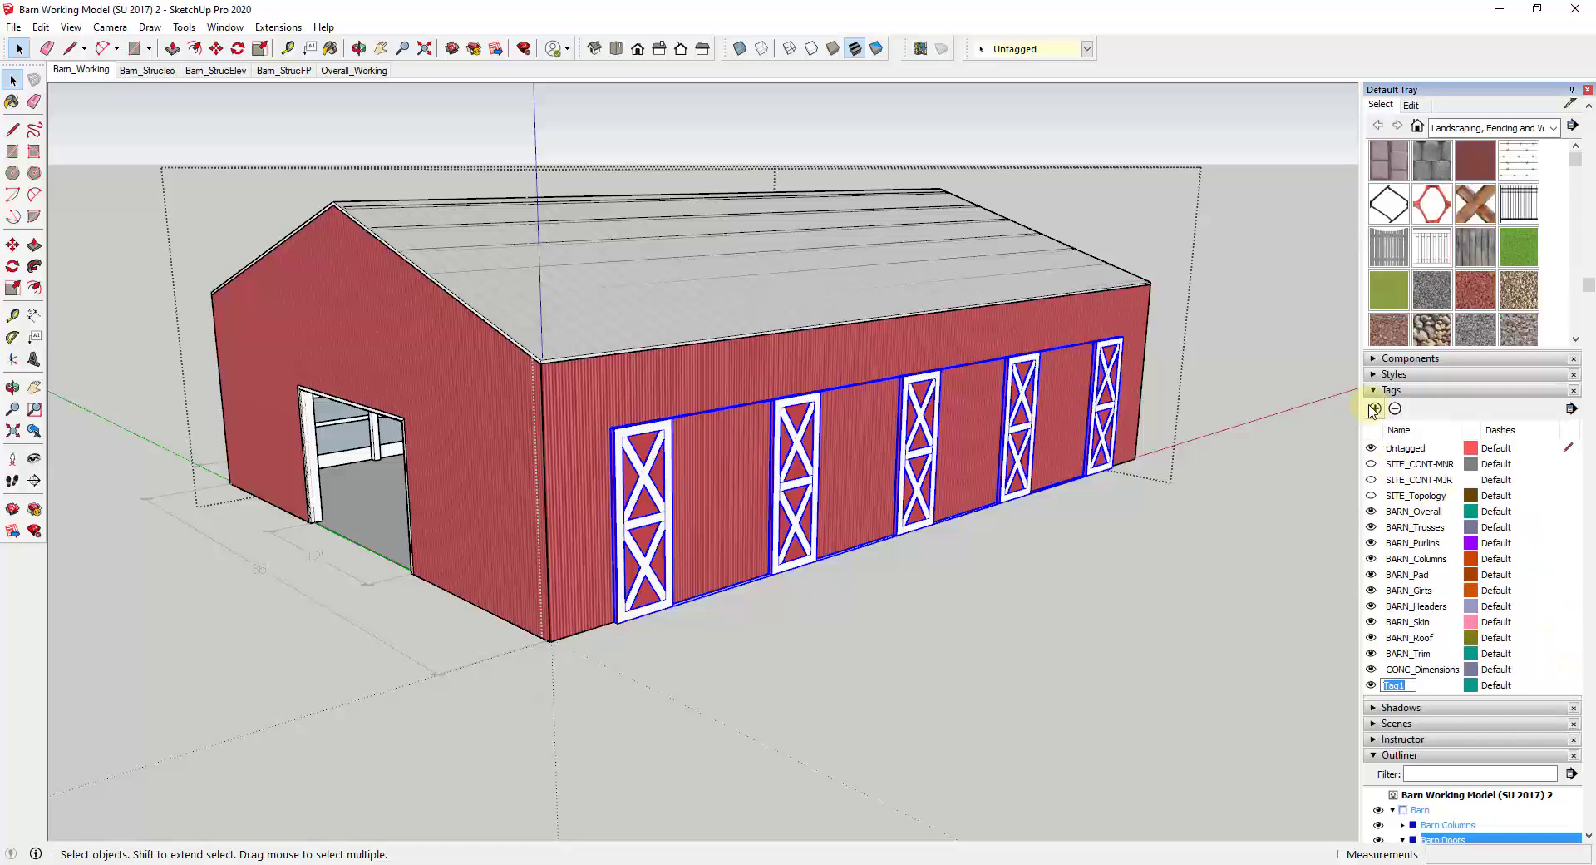
text(BARN_Doors)
key(Return)
scroll(1463, 399, down, 3)
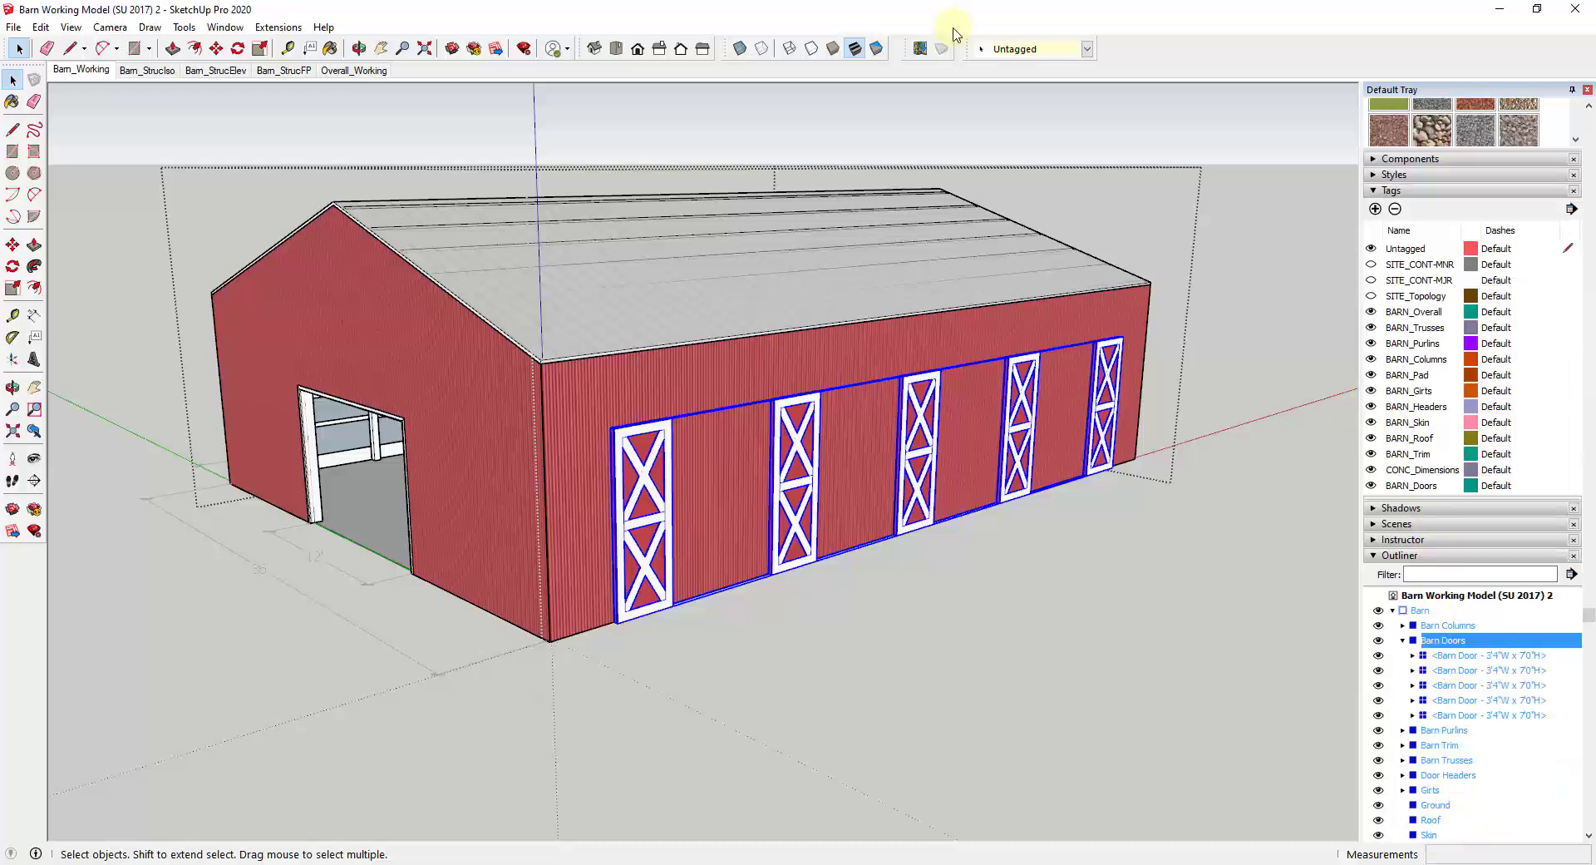
Assign the BARN_Doors tag to the Barn Doors group and check the assignment by toggling the tag's visibility off and on.
click(1031, 48)
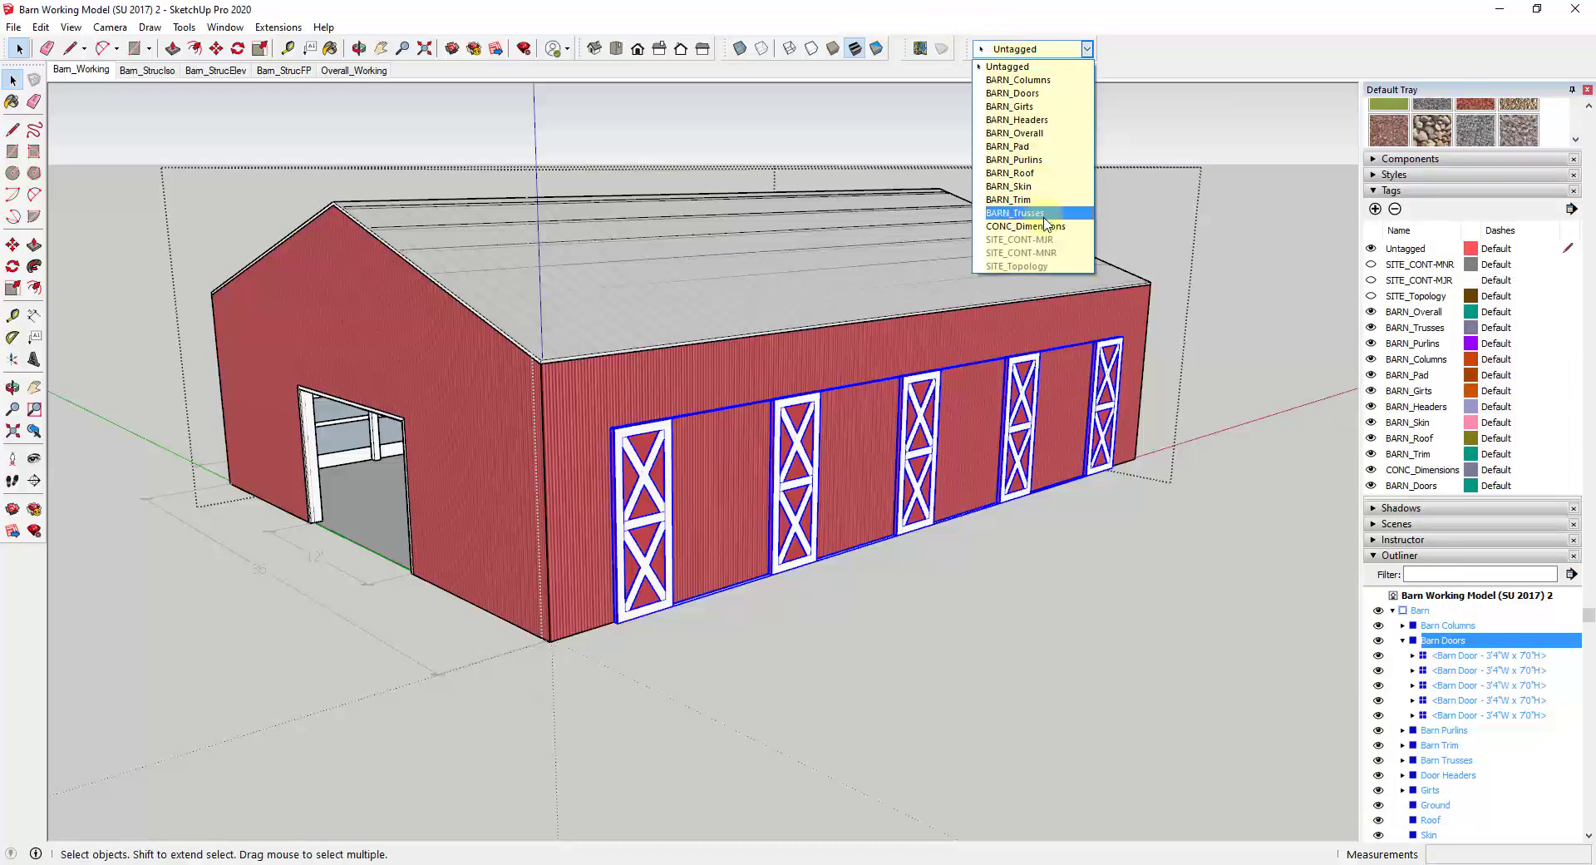
click(1013, 94)
click(1176, 585)
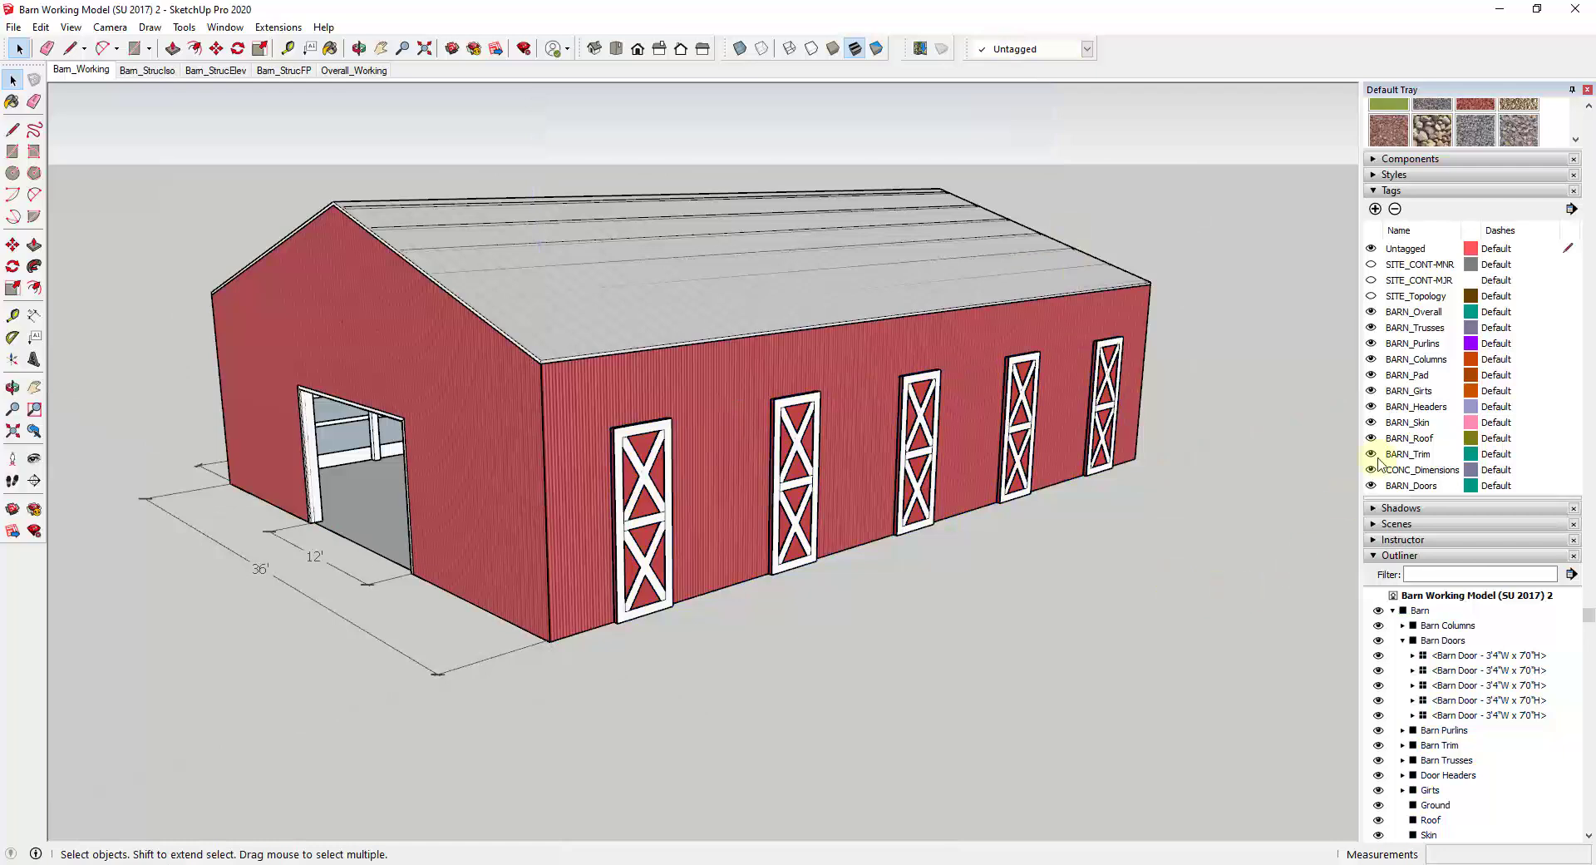
click(1371, 485)
click(1371, 486)
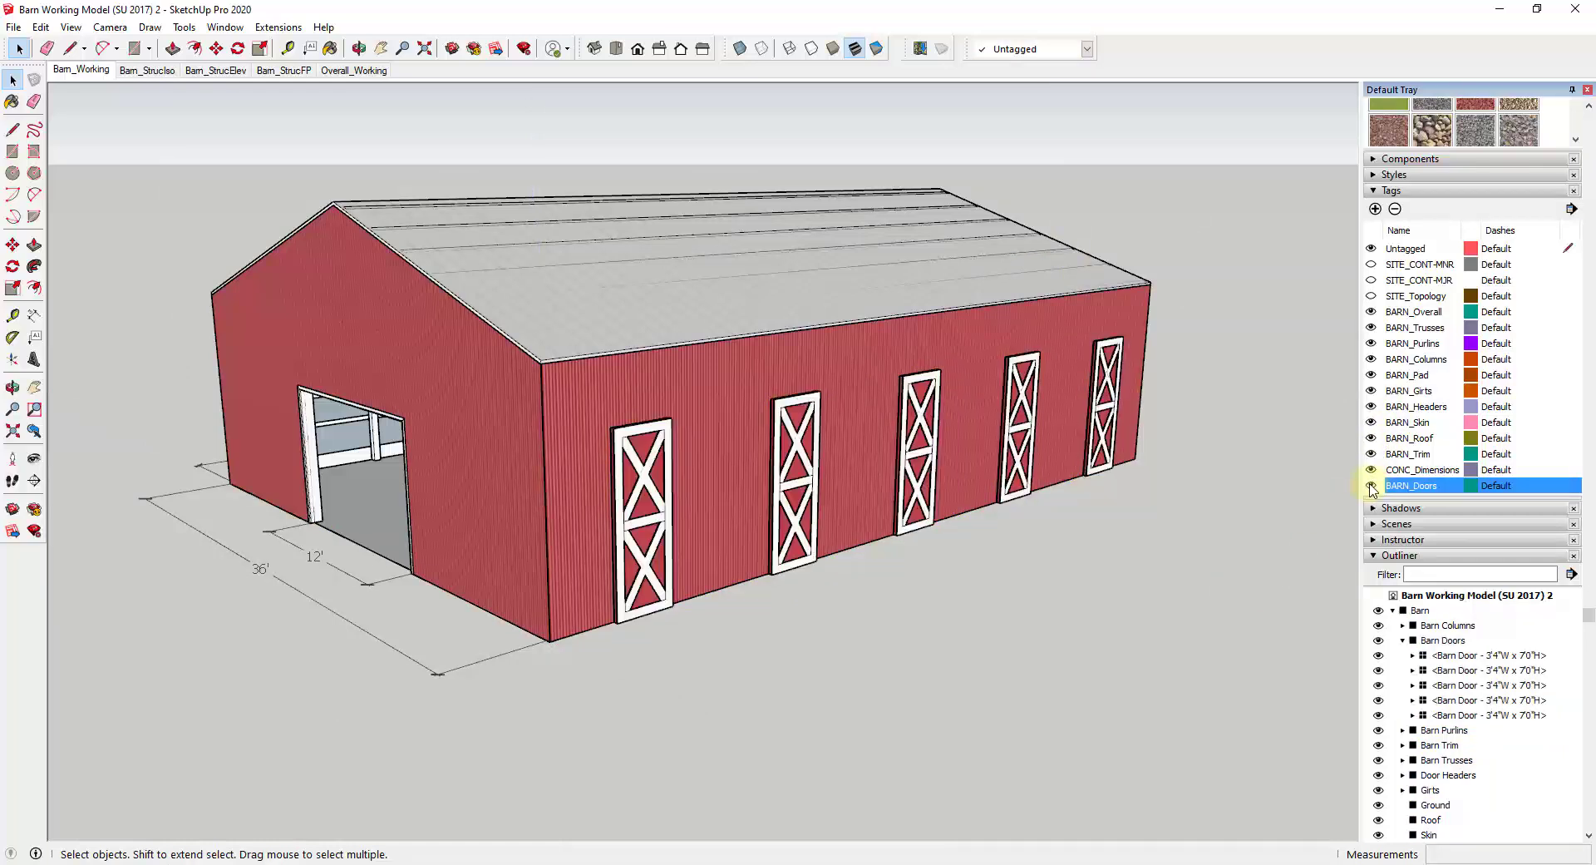
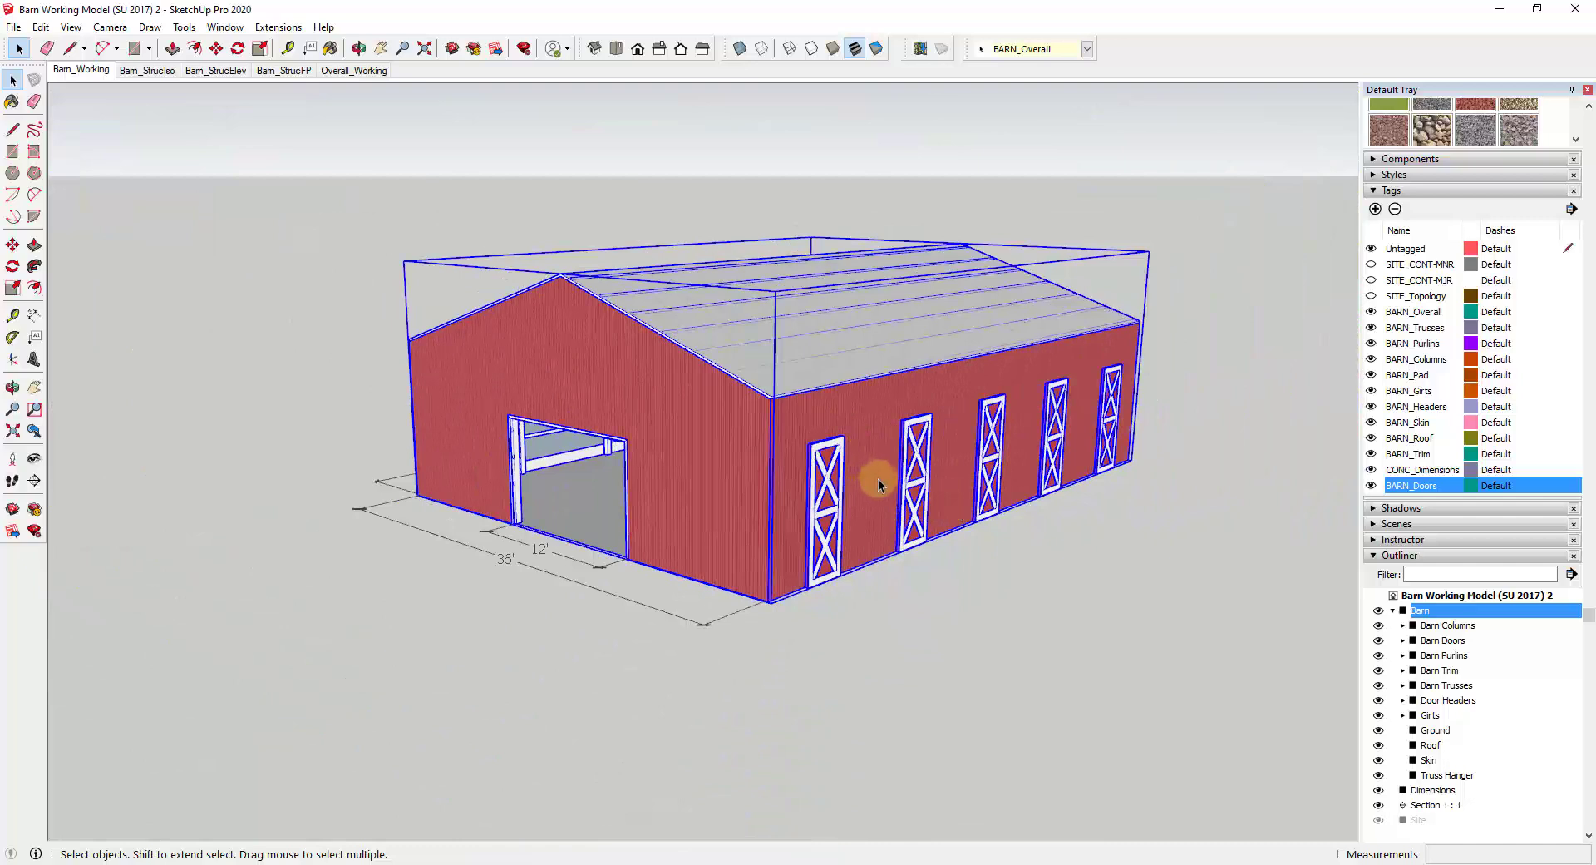
Open a second SketchUp window with a new, empty model.
scroll(889, 485, up, 4)
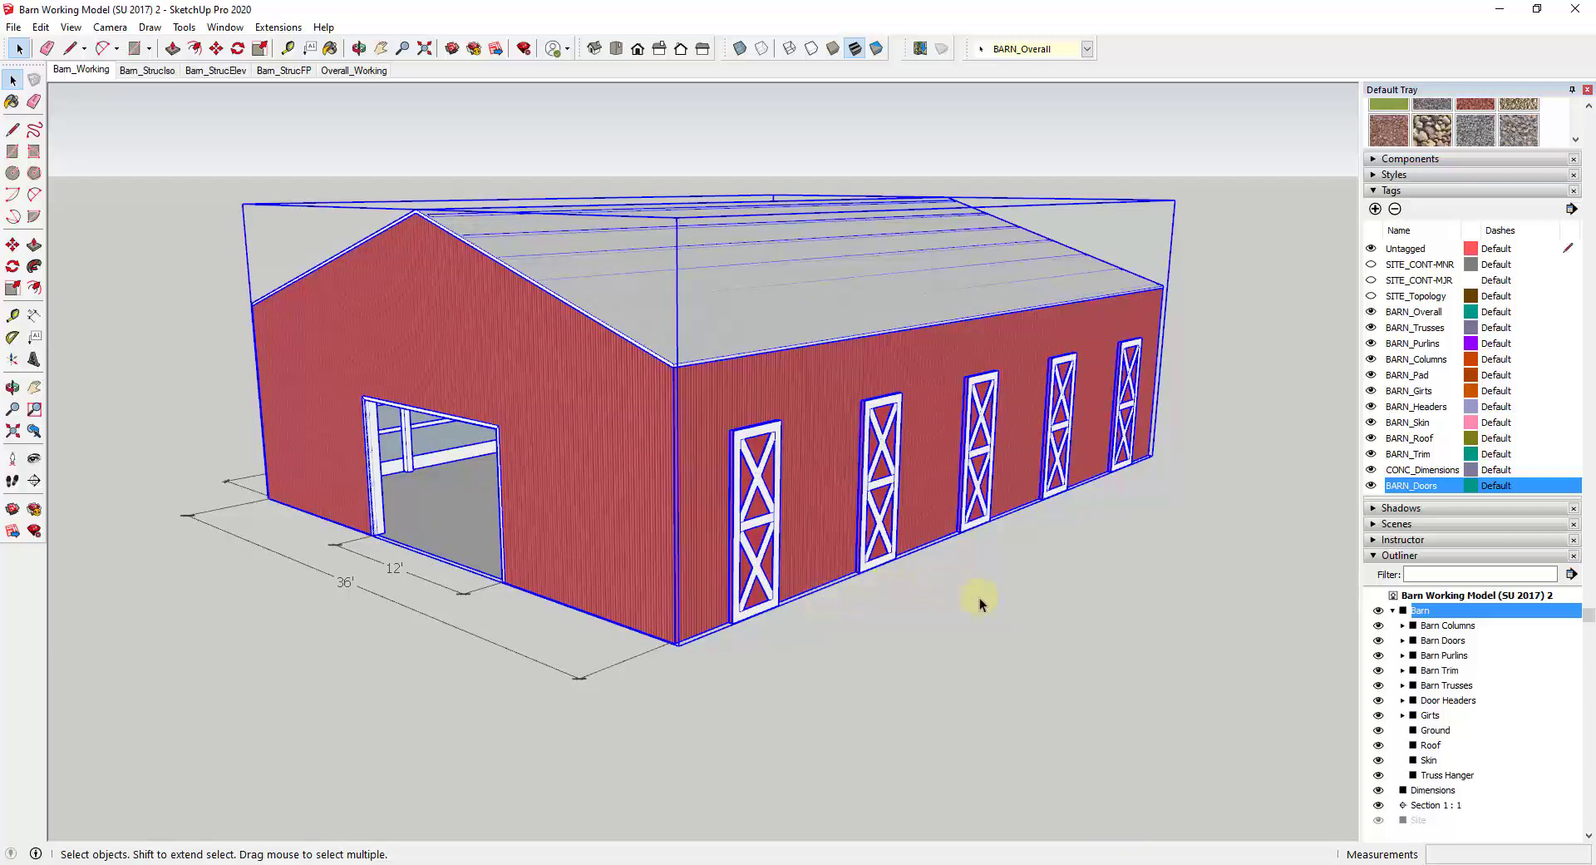
right_click(1120, 864)
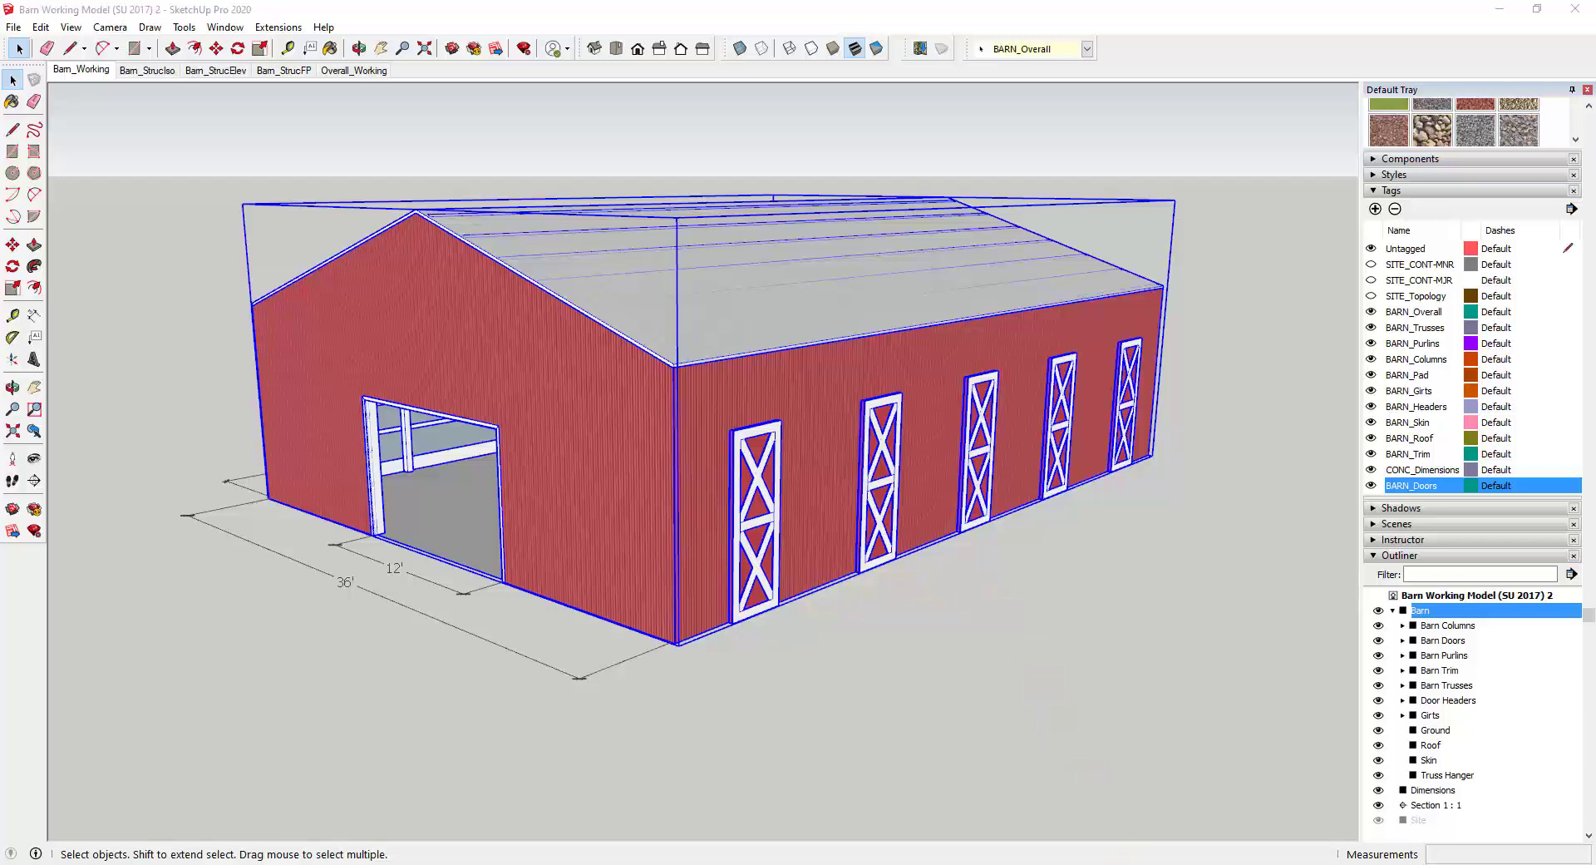
click(1081, 793)
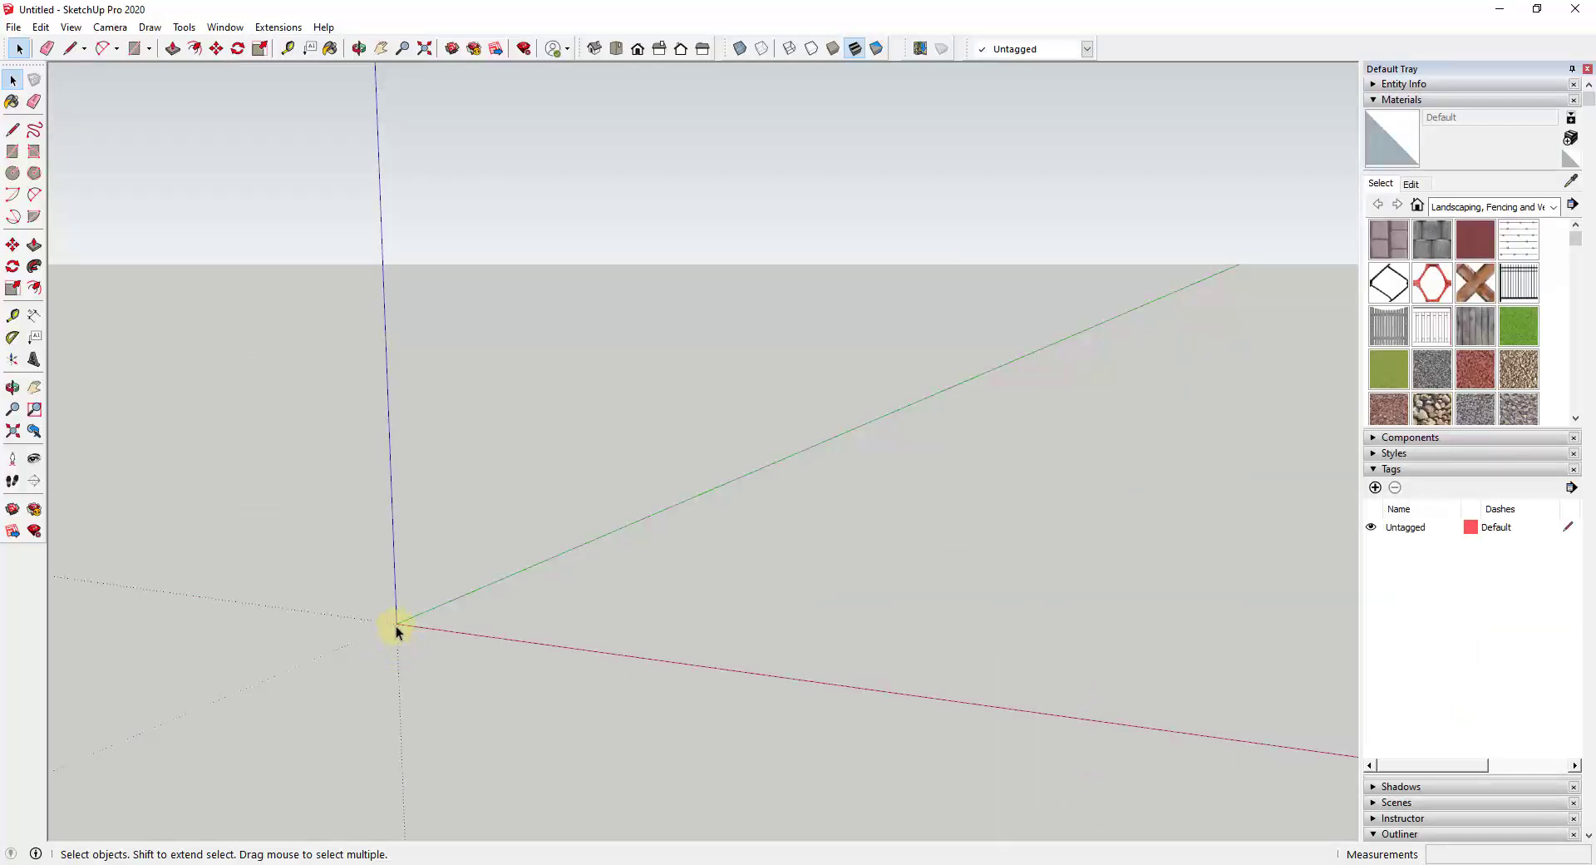
Draw a 7'0" vertical line up from the origin and a 3'4" line from its upper end along the red axis.
key(l)
click(396, 623)
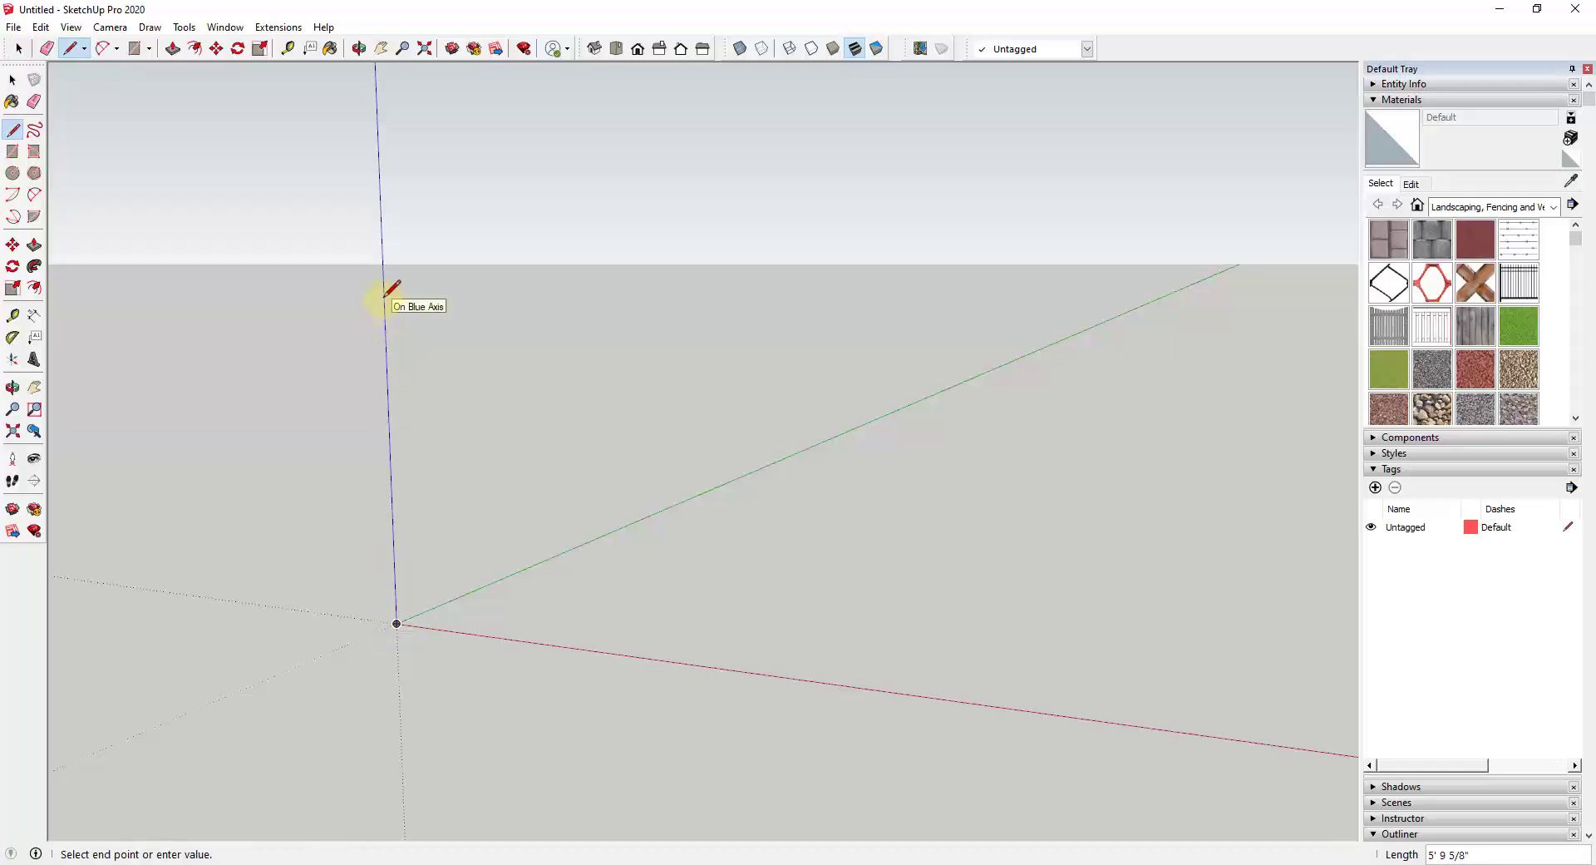
text(7'0)
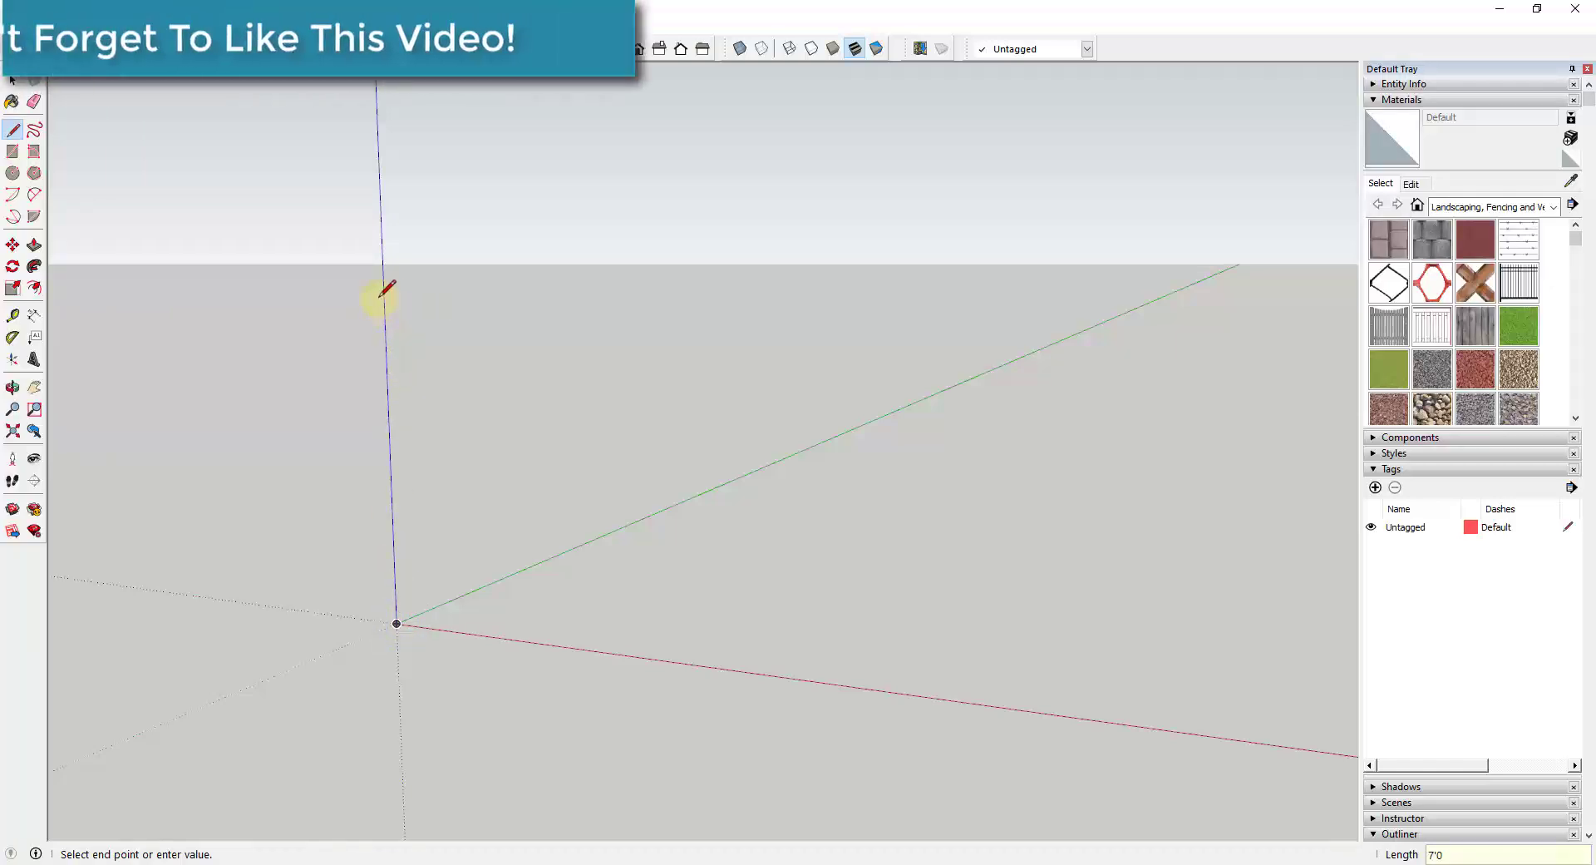
key(Return)
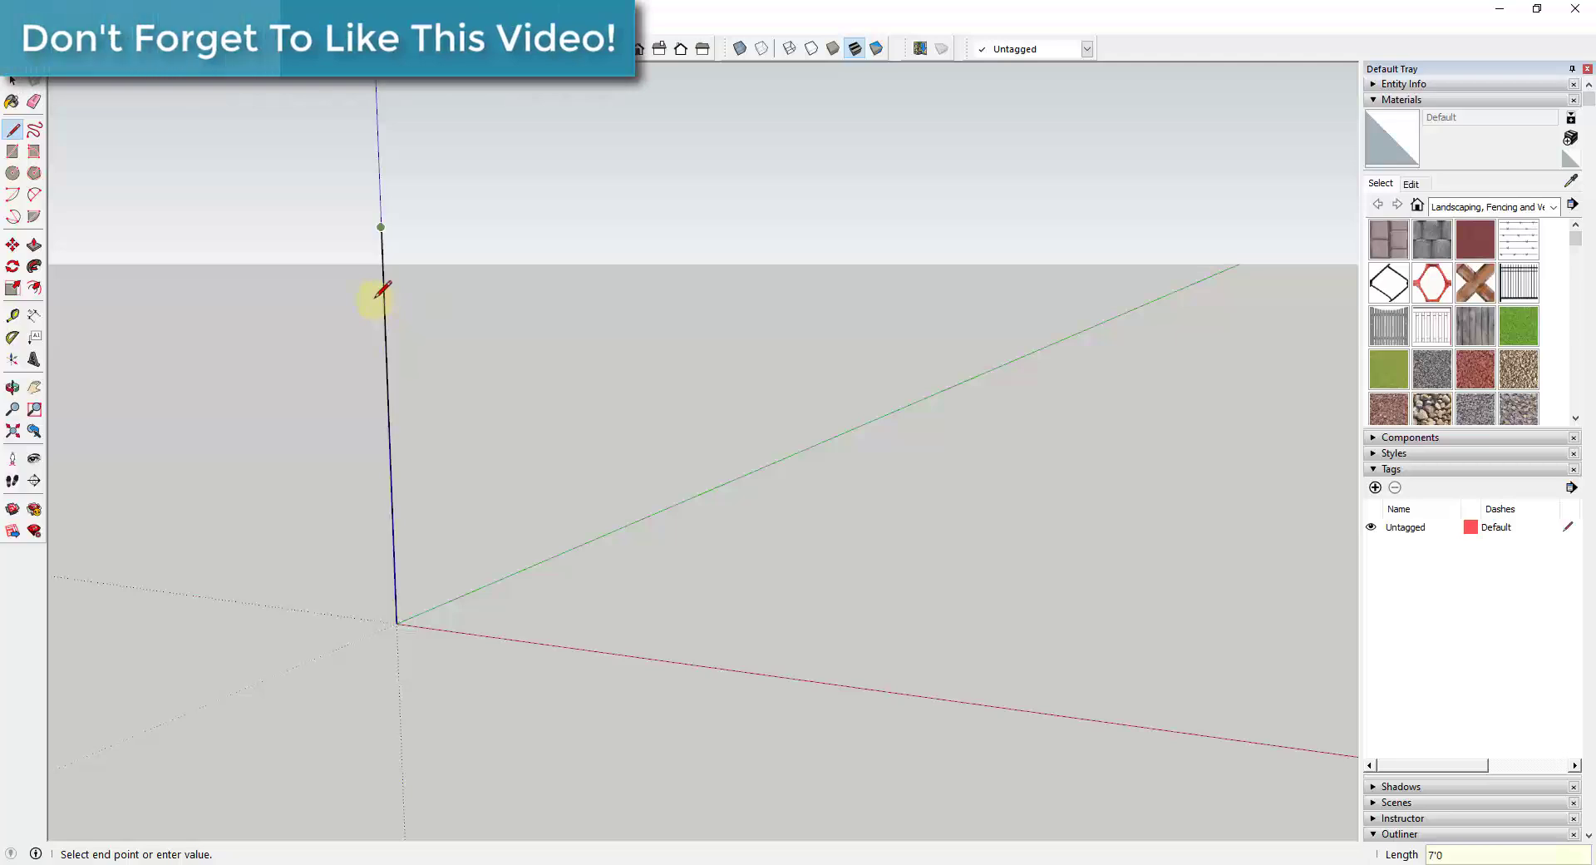
text(3'4)
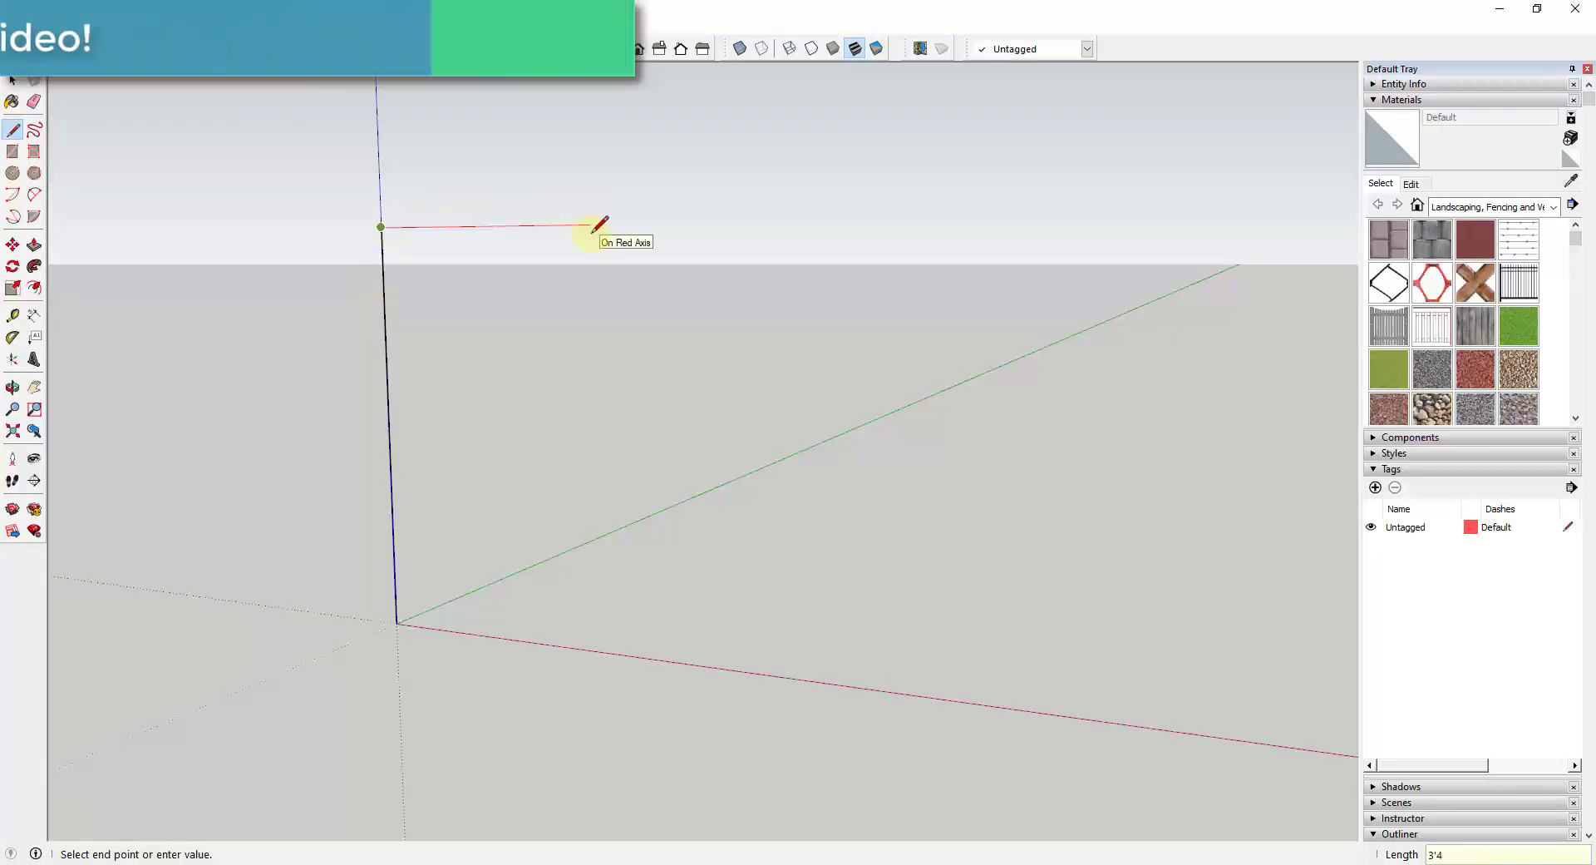
key(Return)
key(space)
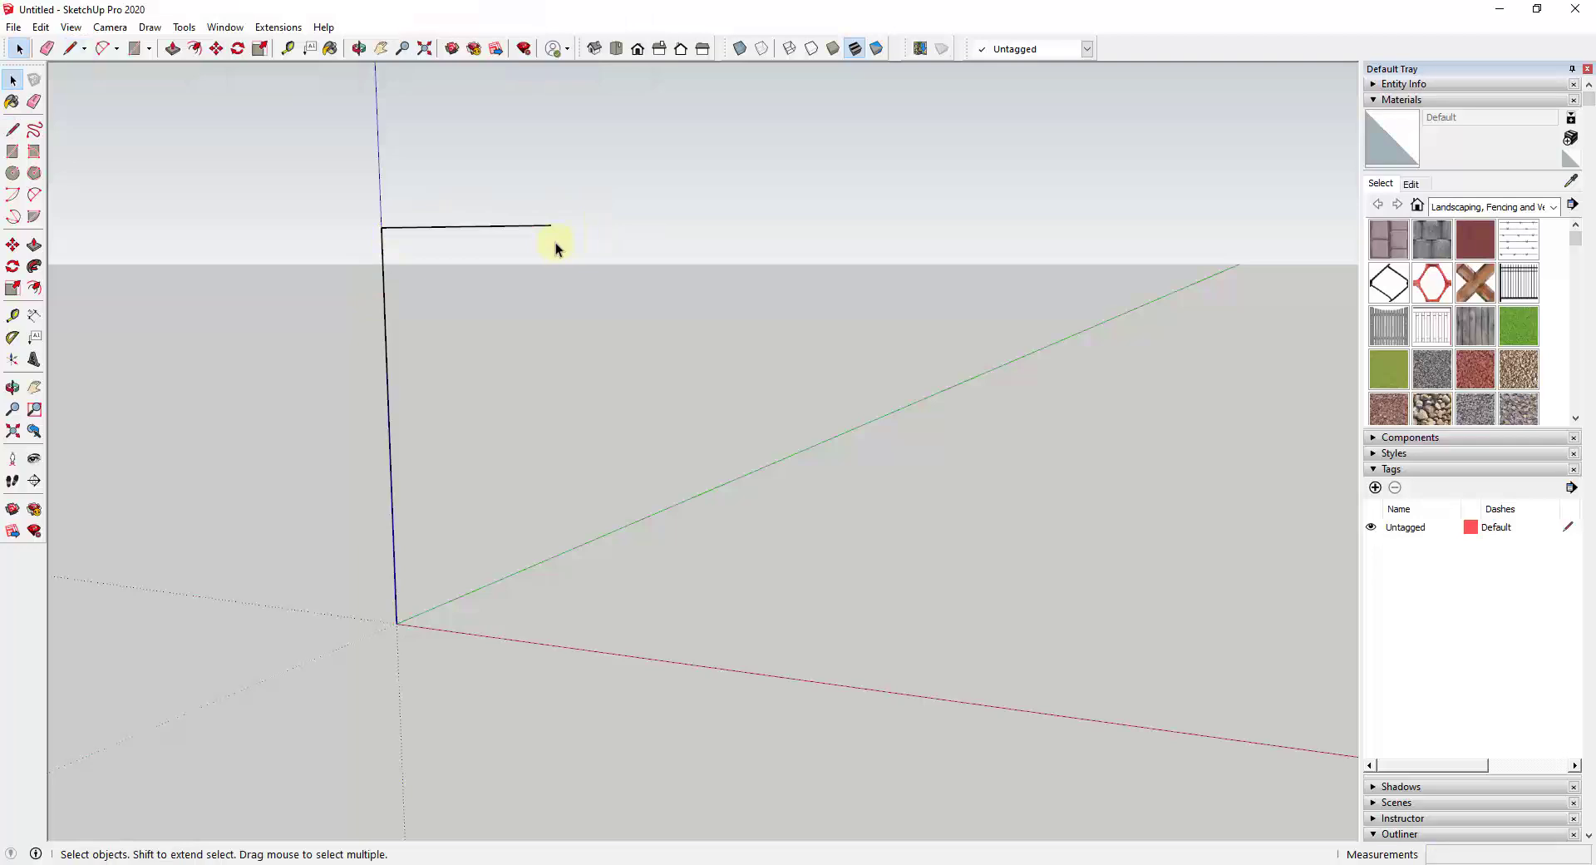
Draw the upright door rectangle from the free end of the 3'4" line to the origin.
key(r)
click(552, 226)
click(397, 622)
key(space)
middle_drag(534, 463, 563, 432)
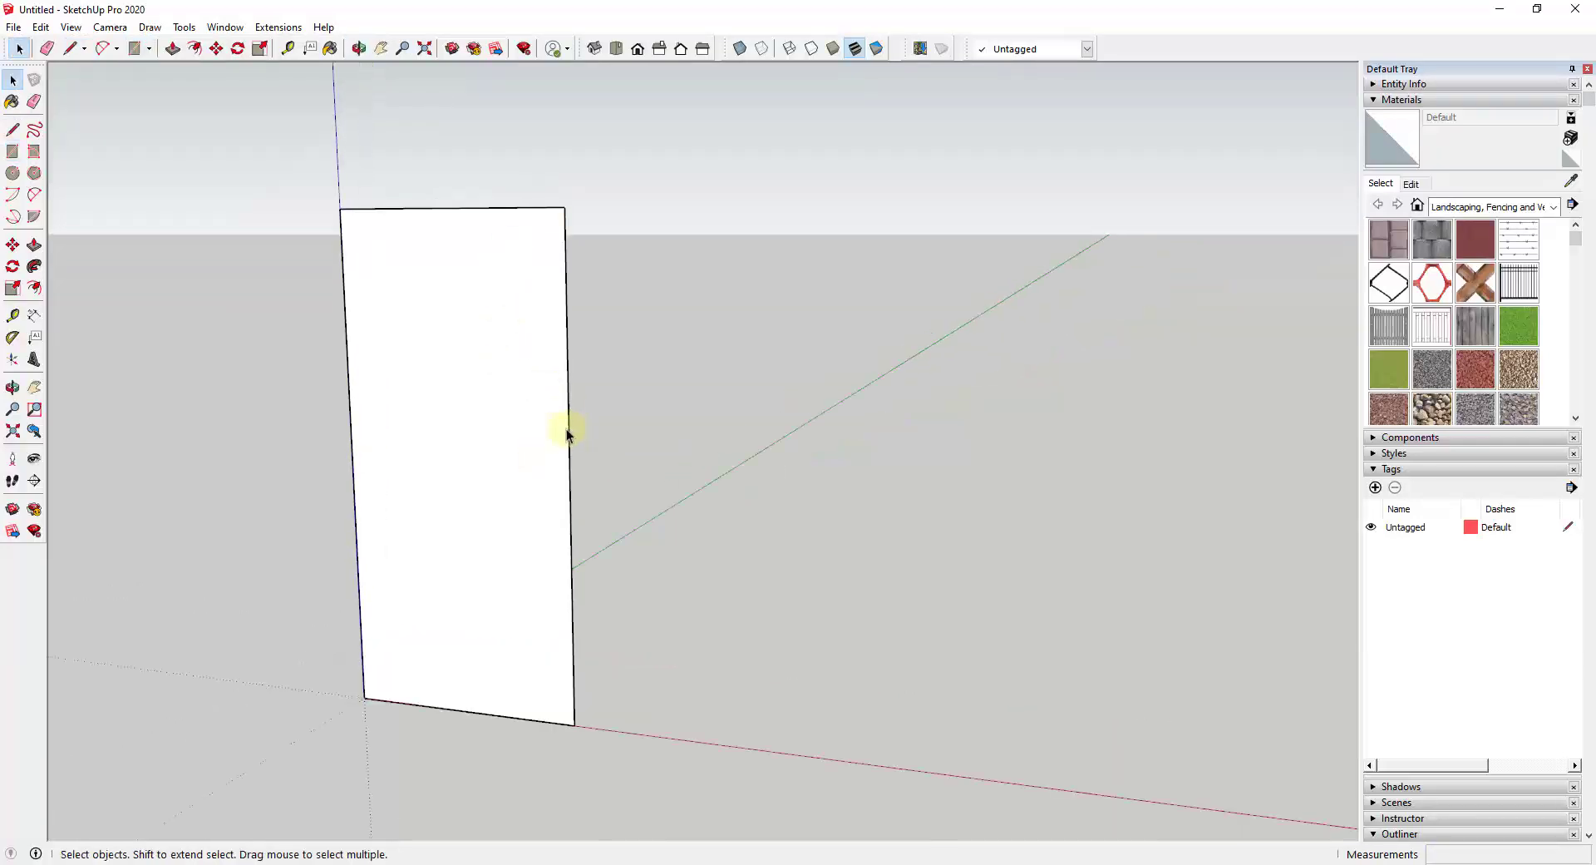
Offset the door rectangle's outline 3.5" inward to form the trim border.
key(f)
click(568, 463)
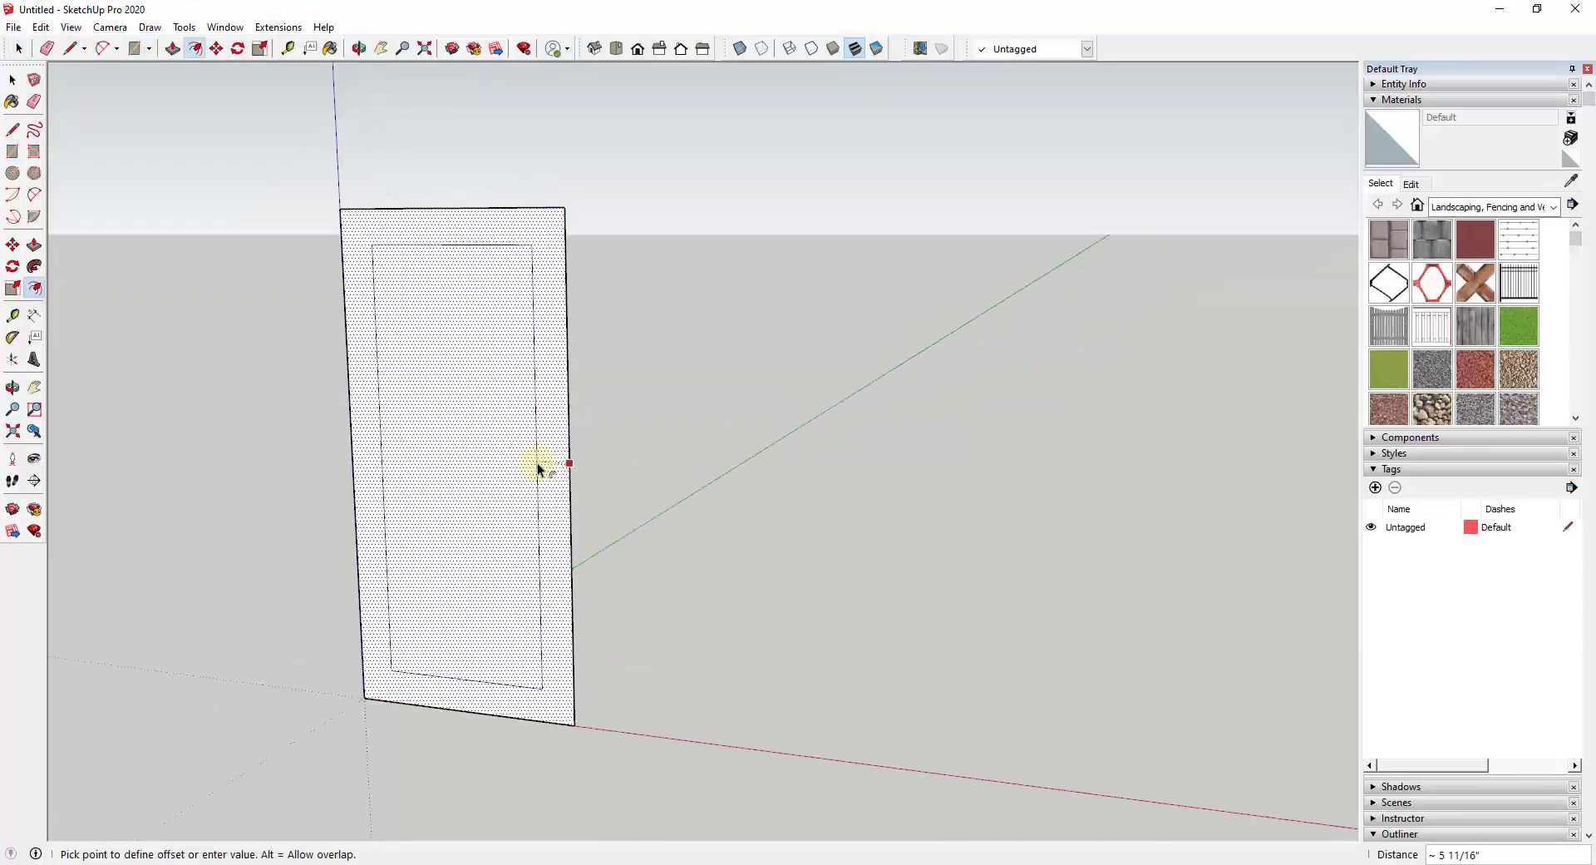
text(3)
key(Return)
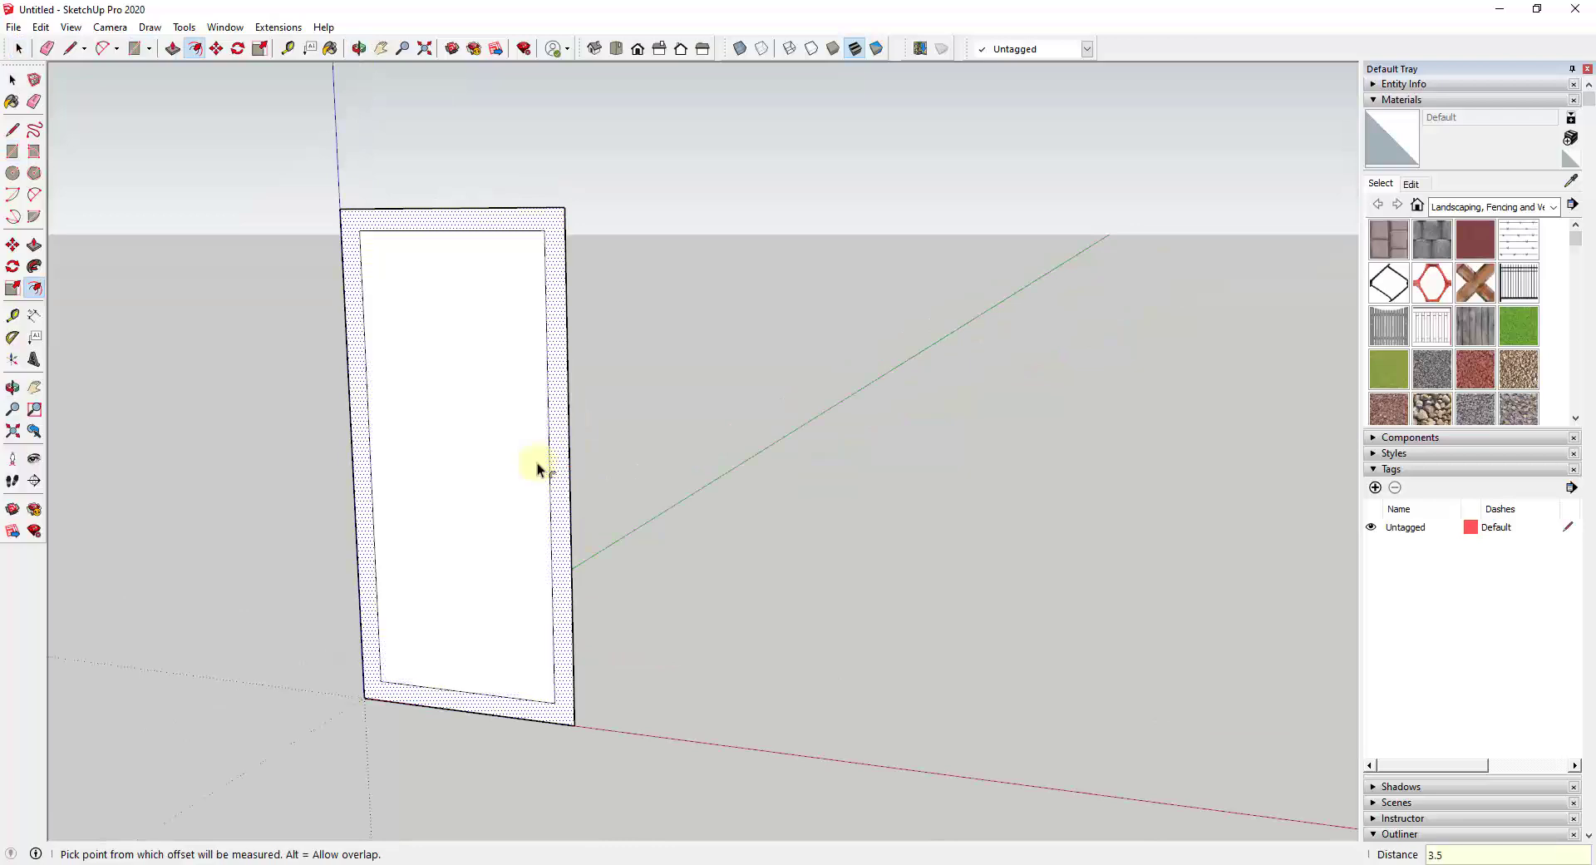
key(space)
middle_drag(559, 328, 524, 313)
Divide the trim border into two full-height vertical strips and two horizontal strips with short vertical lines from each inner corner to the outline.
key(space)
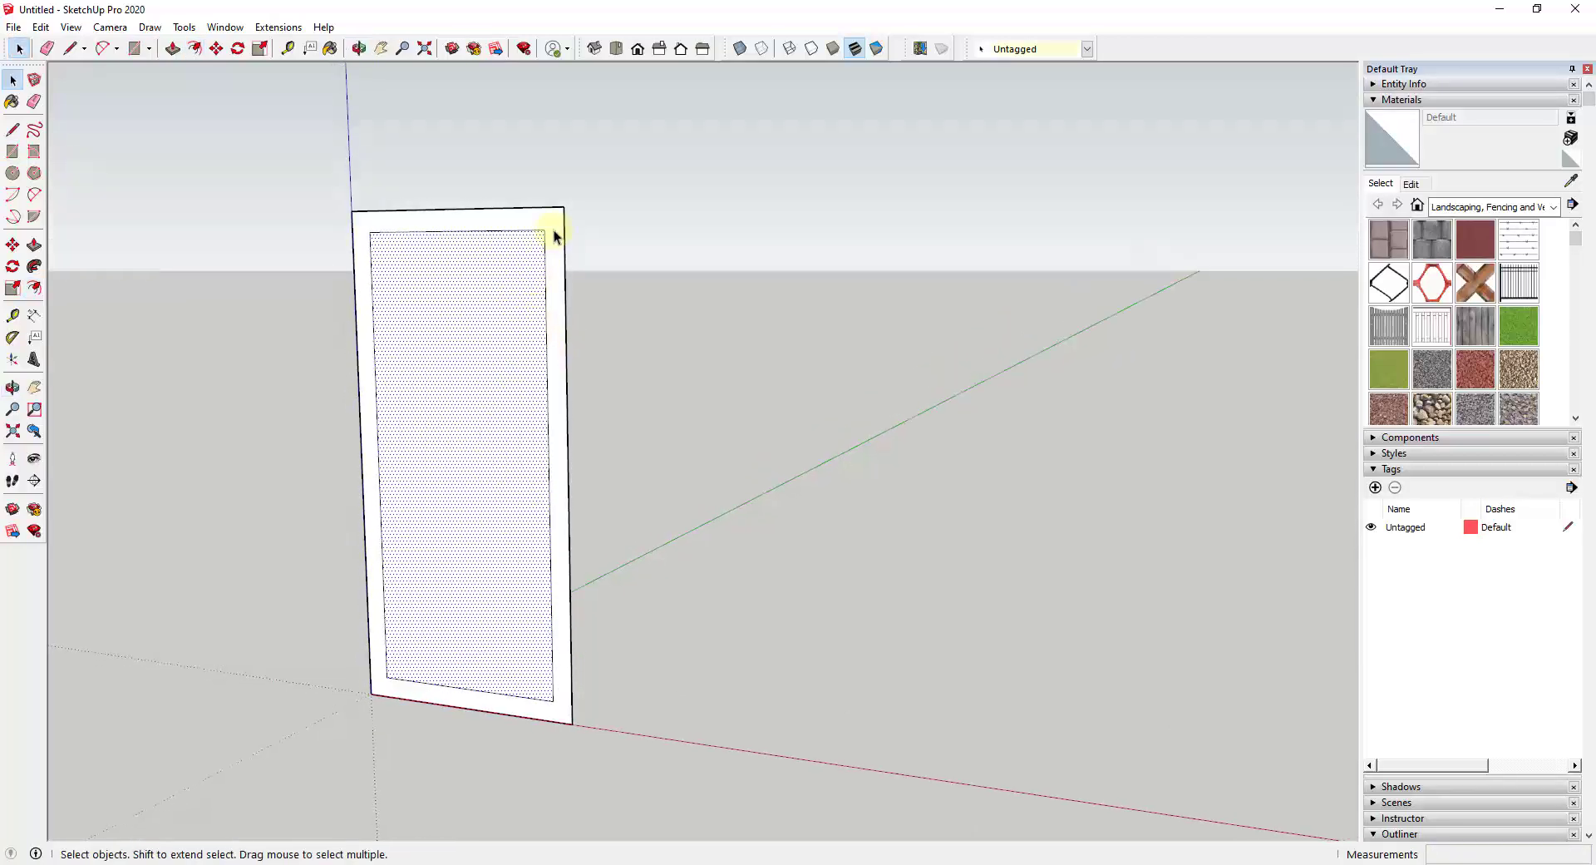
scroll(551, 241, up, 2)
click(552, 245)
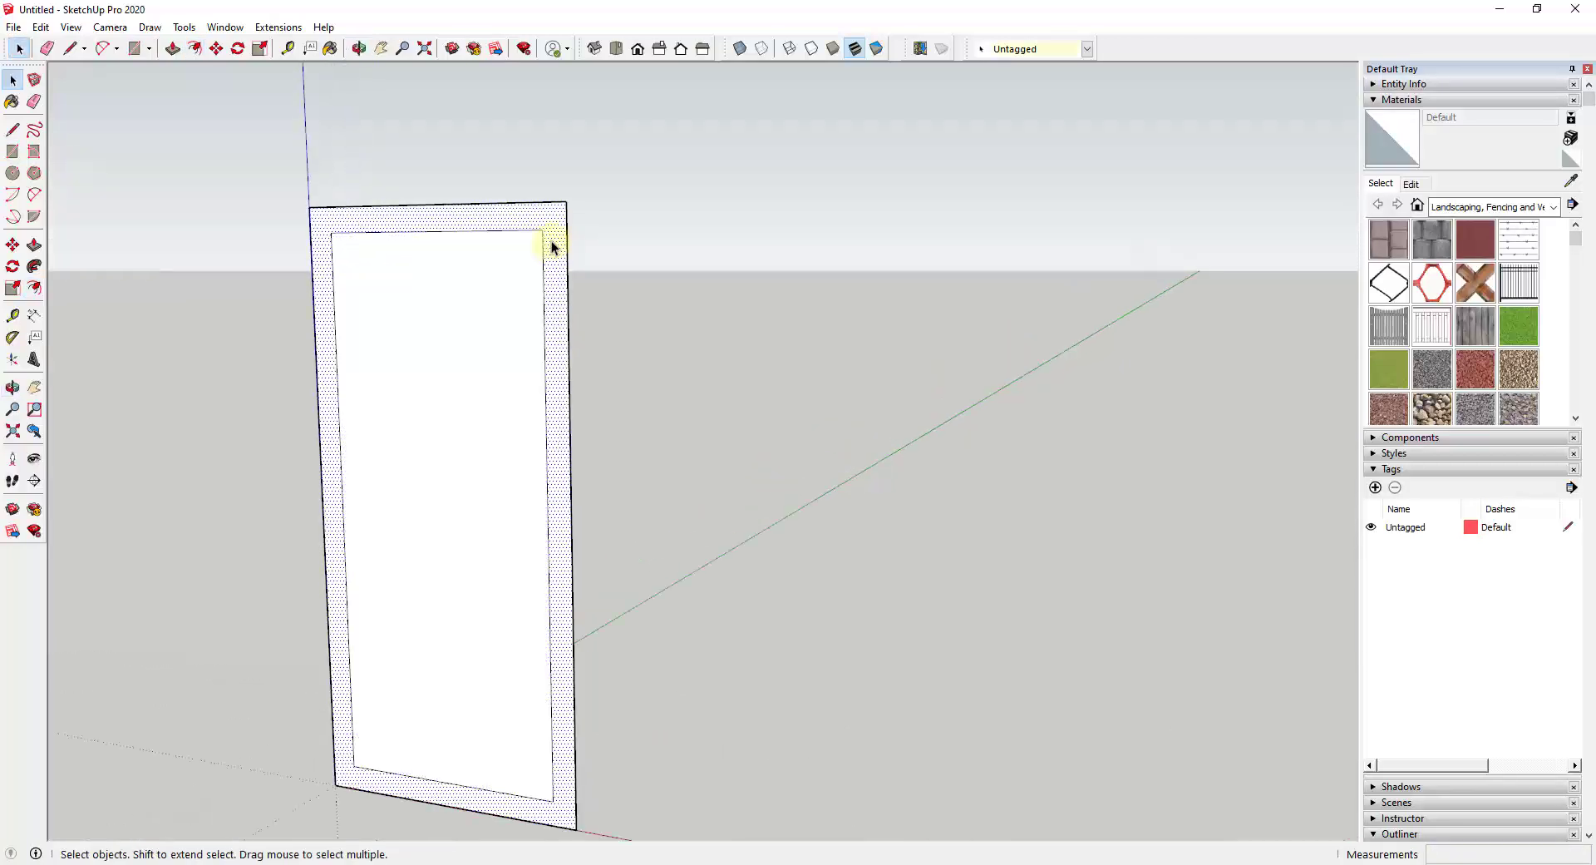
key(l)
click(542, 230)
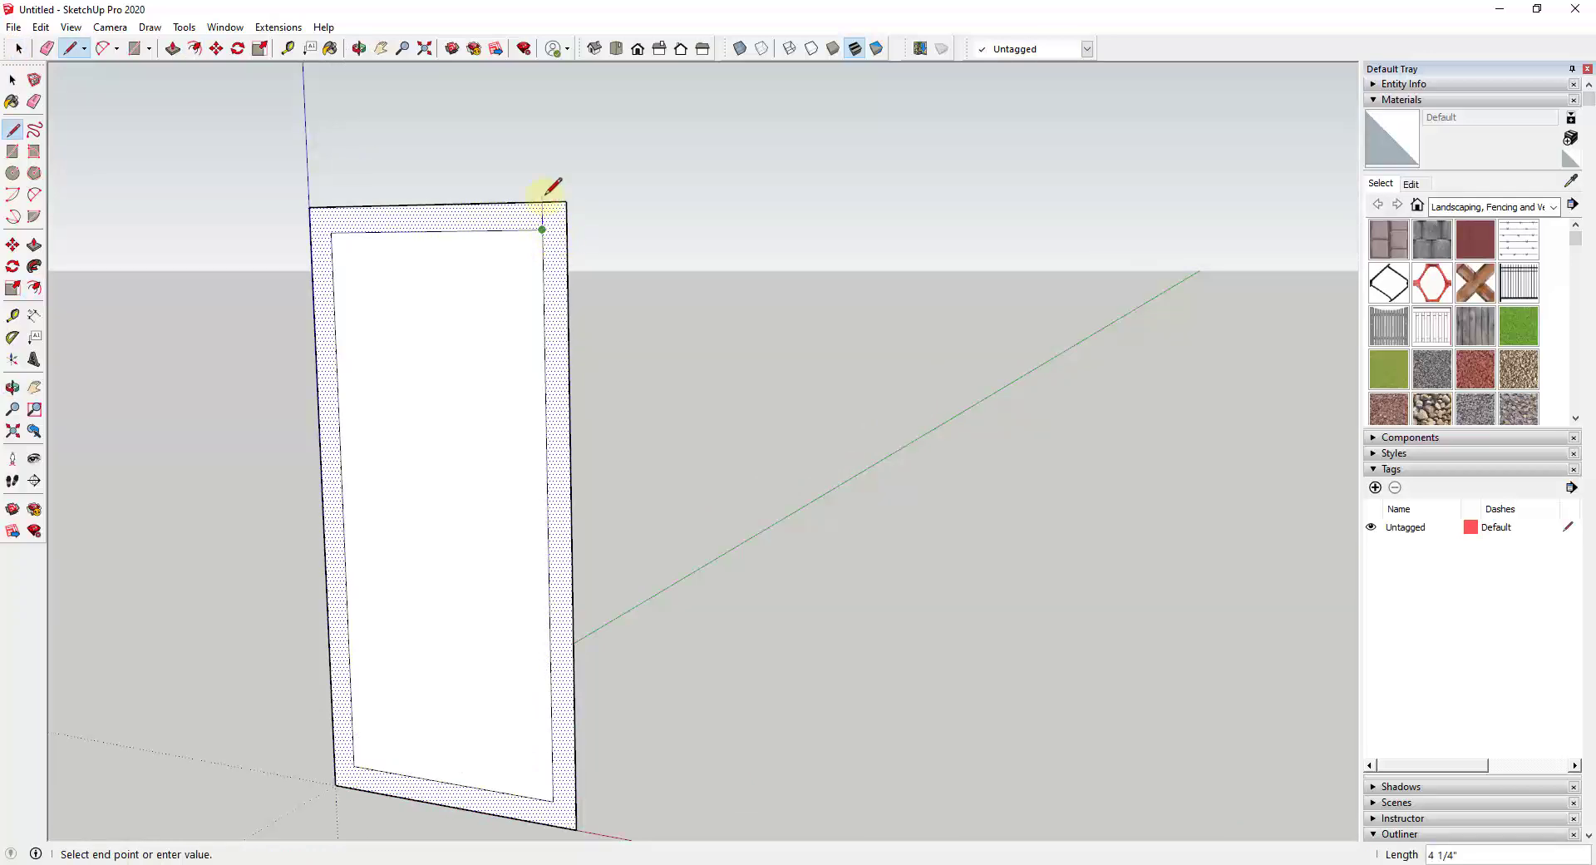
click(543, 201)
click(331, 232)
click(331, 206)
click(354, 767)
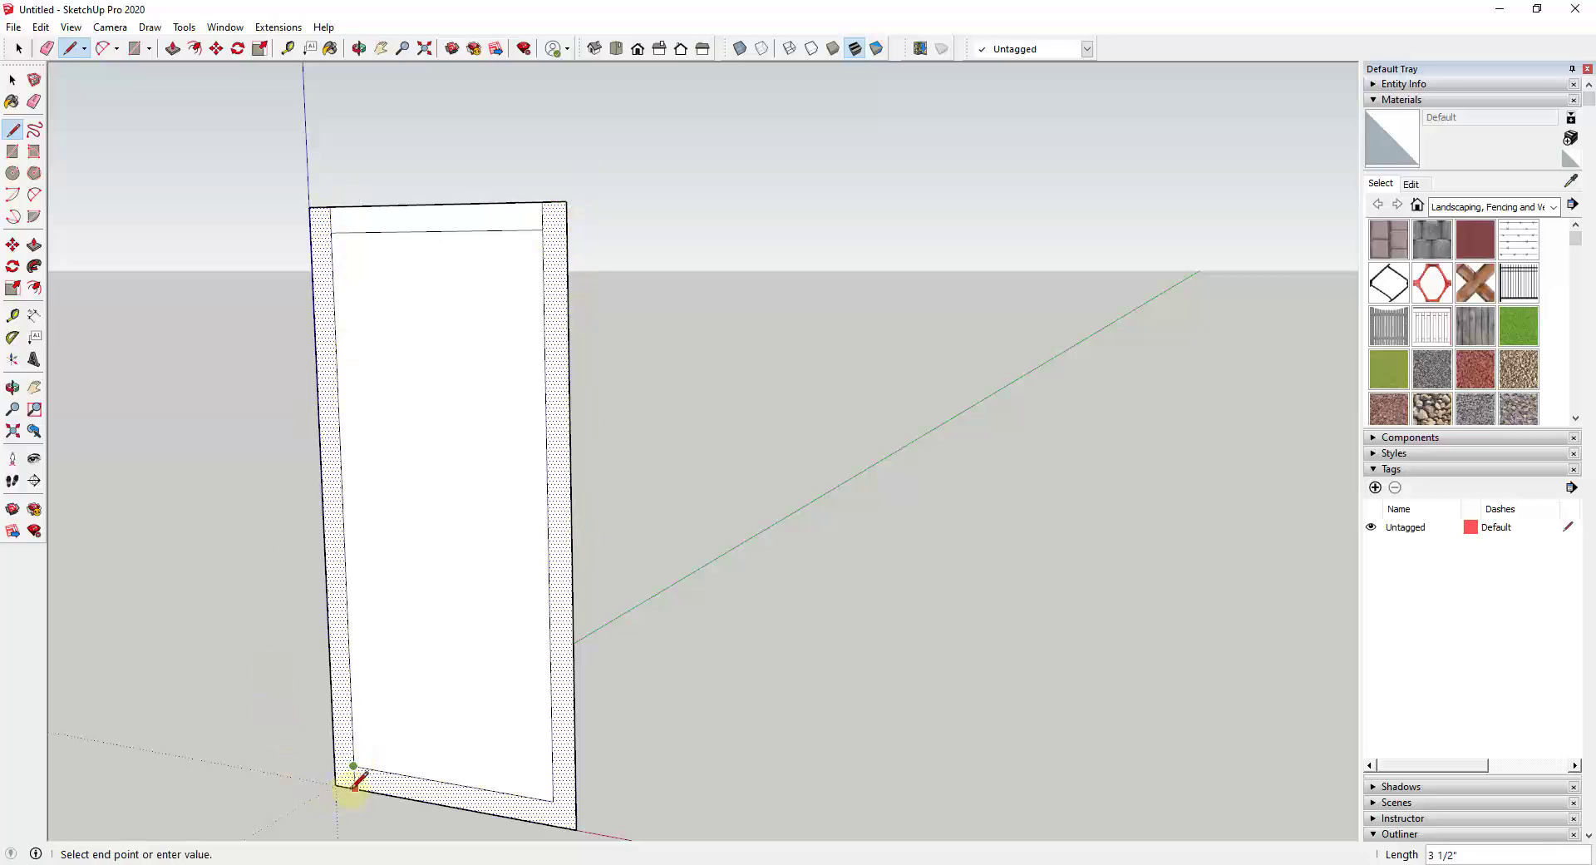
click(336, 784)
click(553, 801)
click(575, 827)
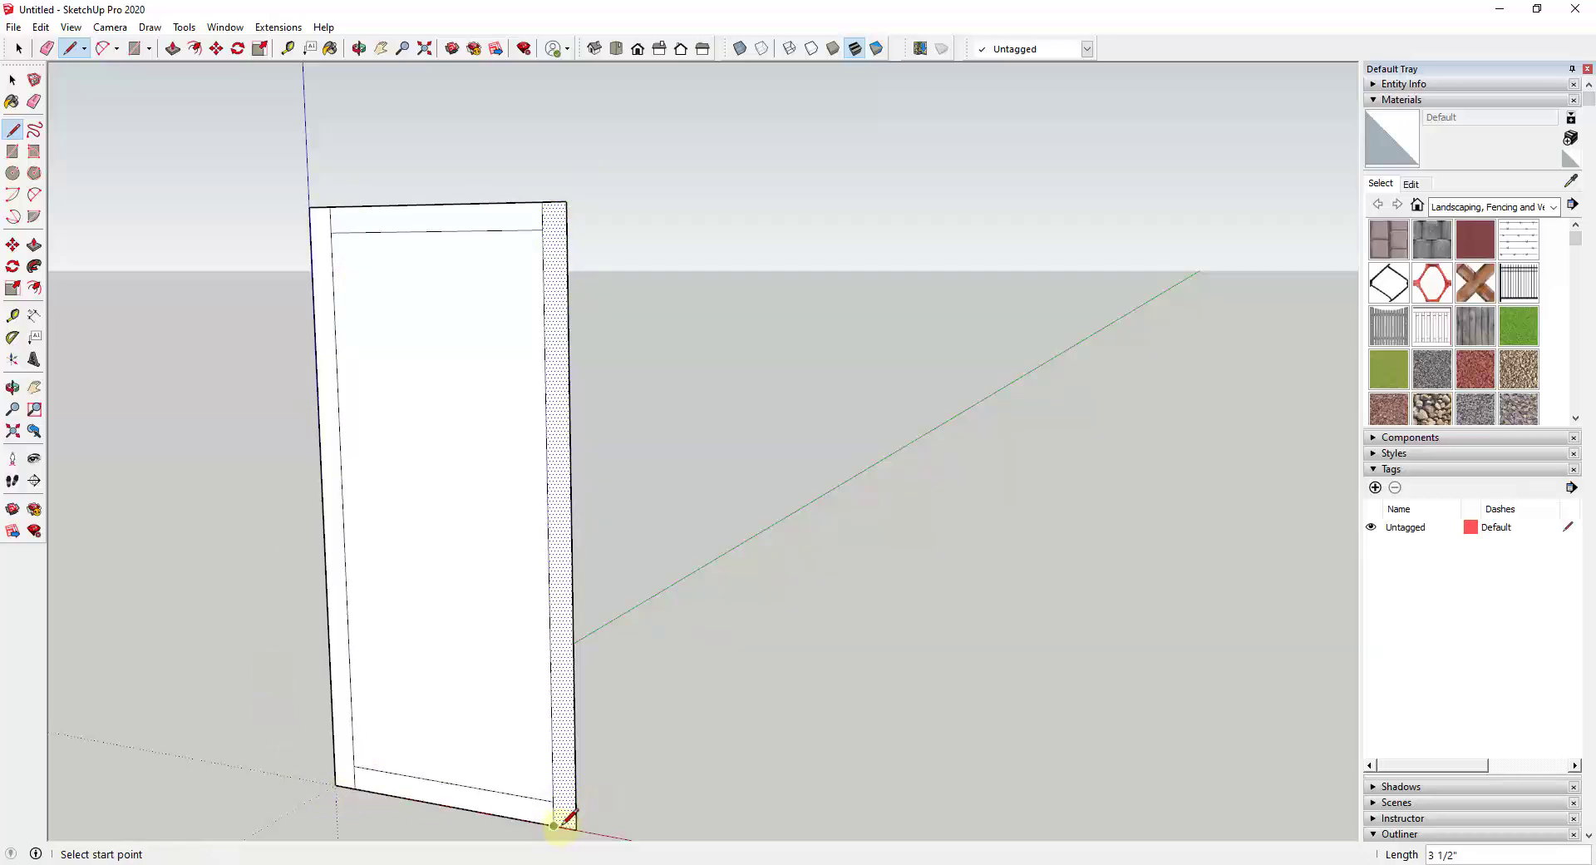
key(space)
double_click(557, 311)
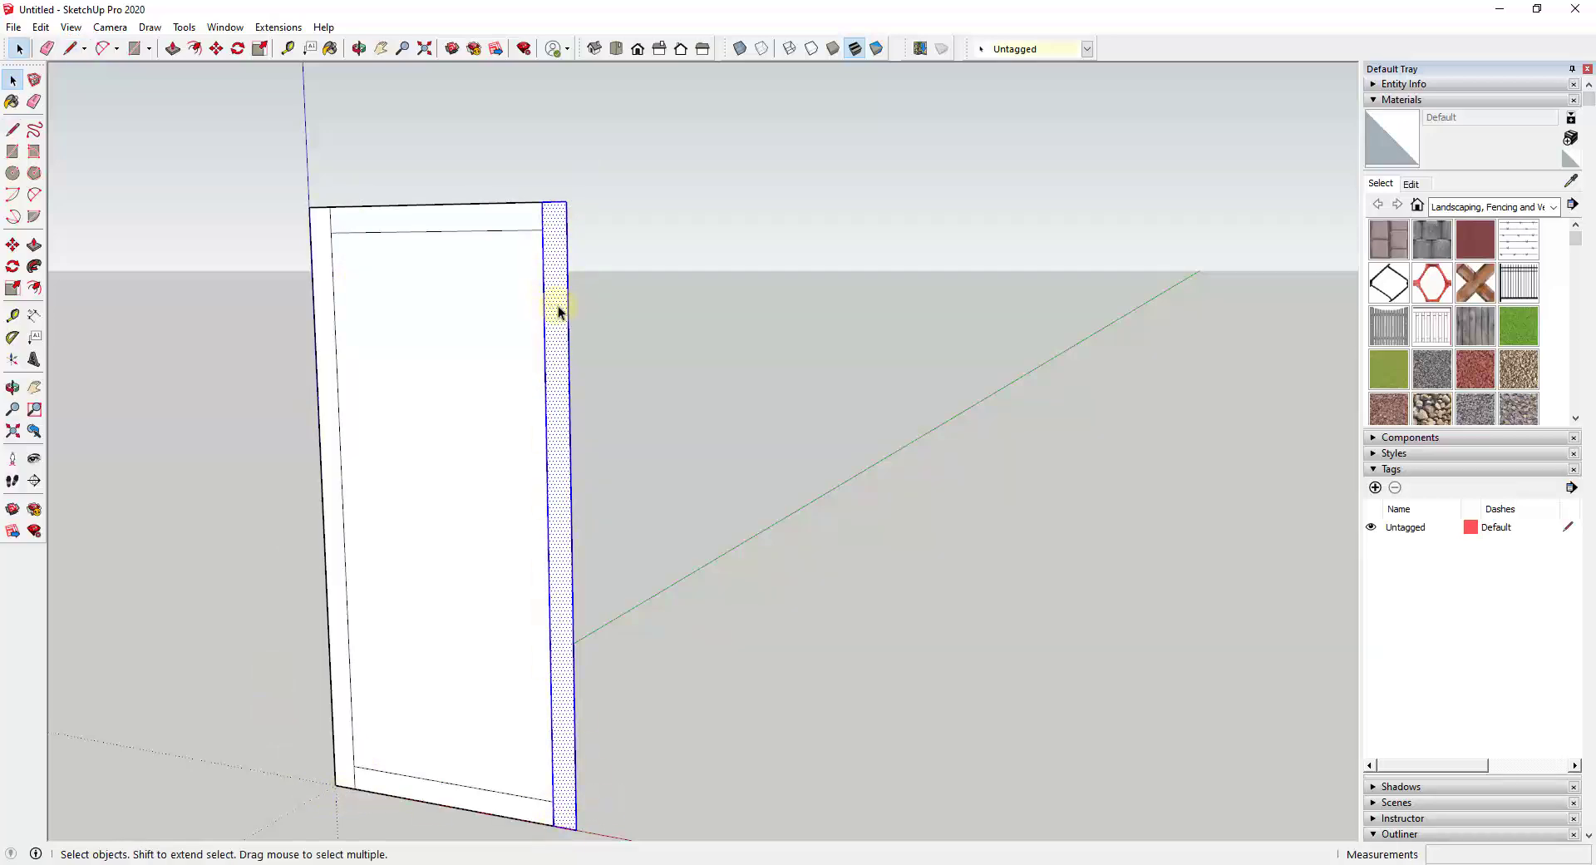
key(p)
drag(552, 331, 525, 334)
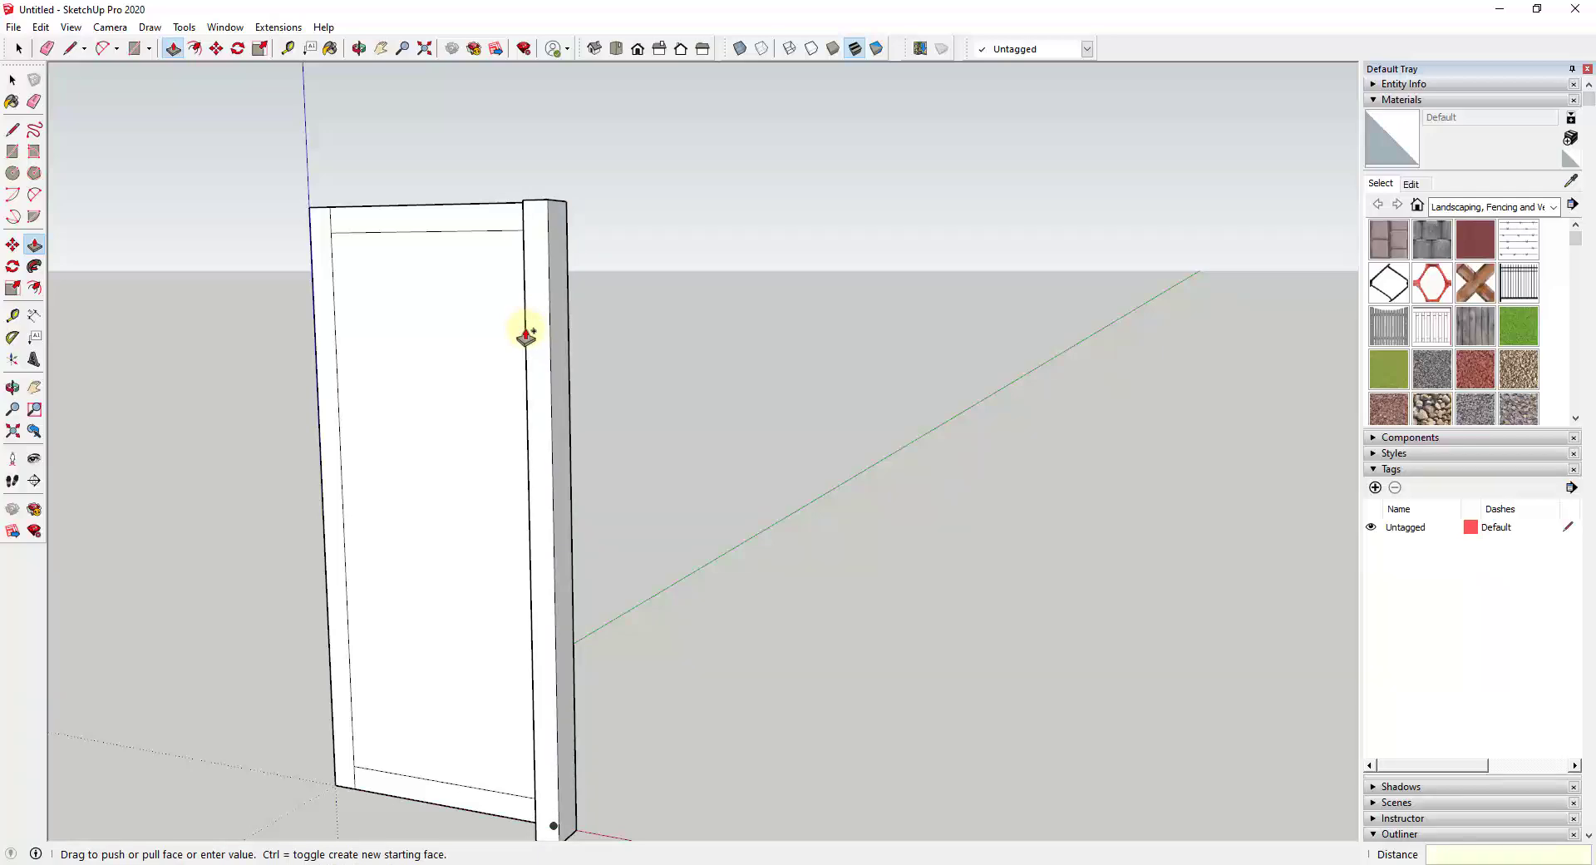
key(Return)
key(space)
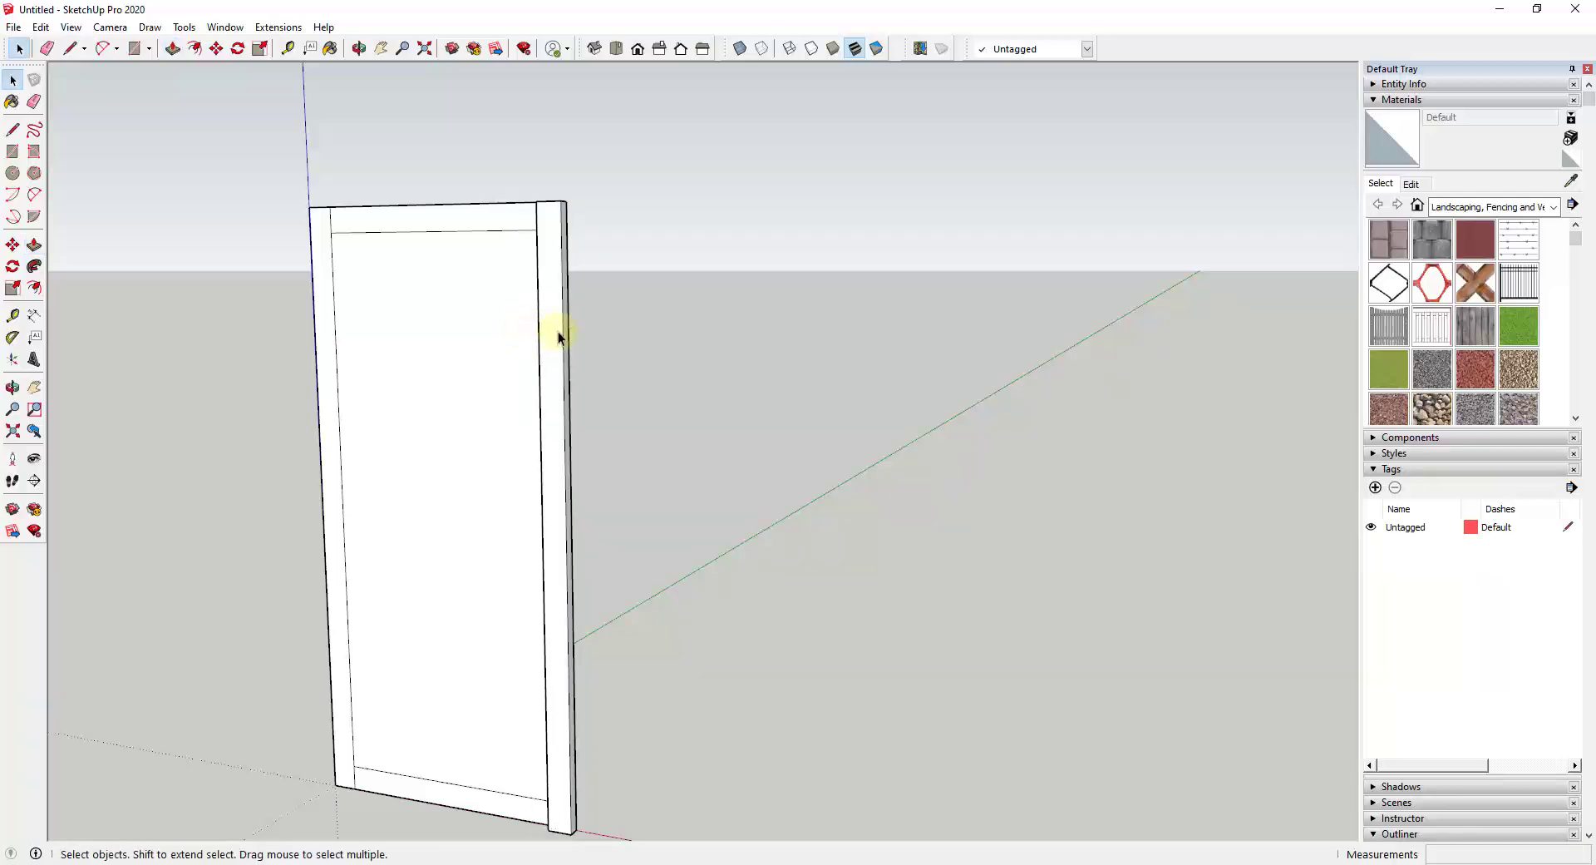
triple_click(558, 336)
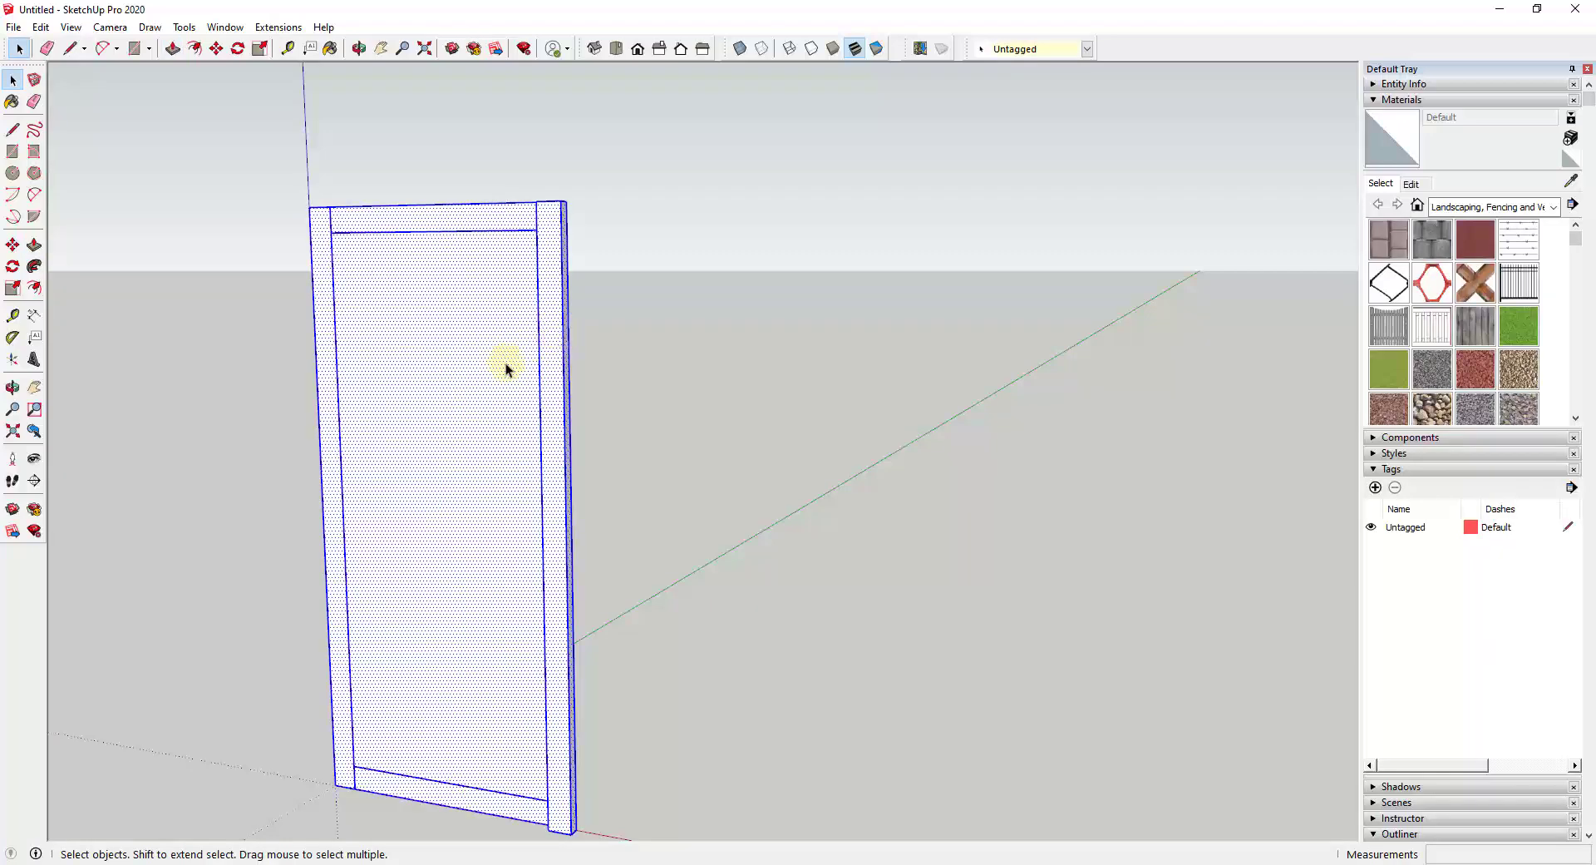
key(ctrl+z)
Group the full-height vertical strip farthest from the origin and extrude it into a board inside the group.
double_click(562, 402)
right_click(561, 402)
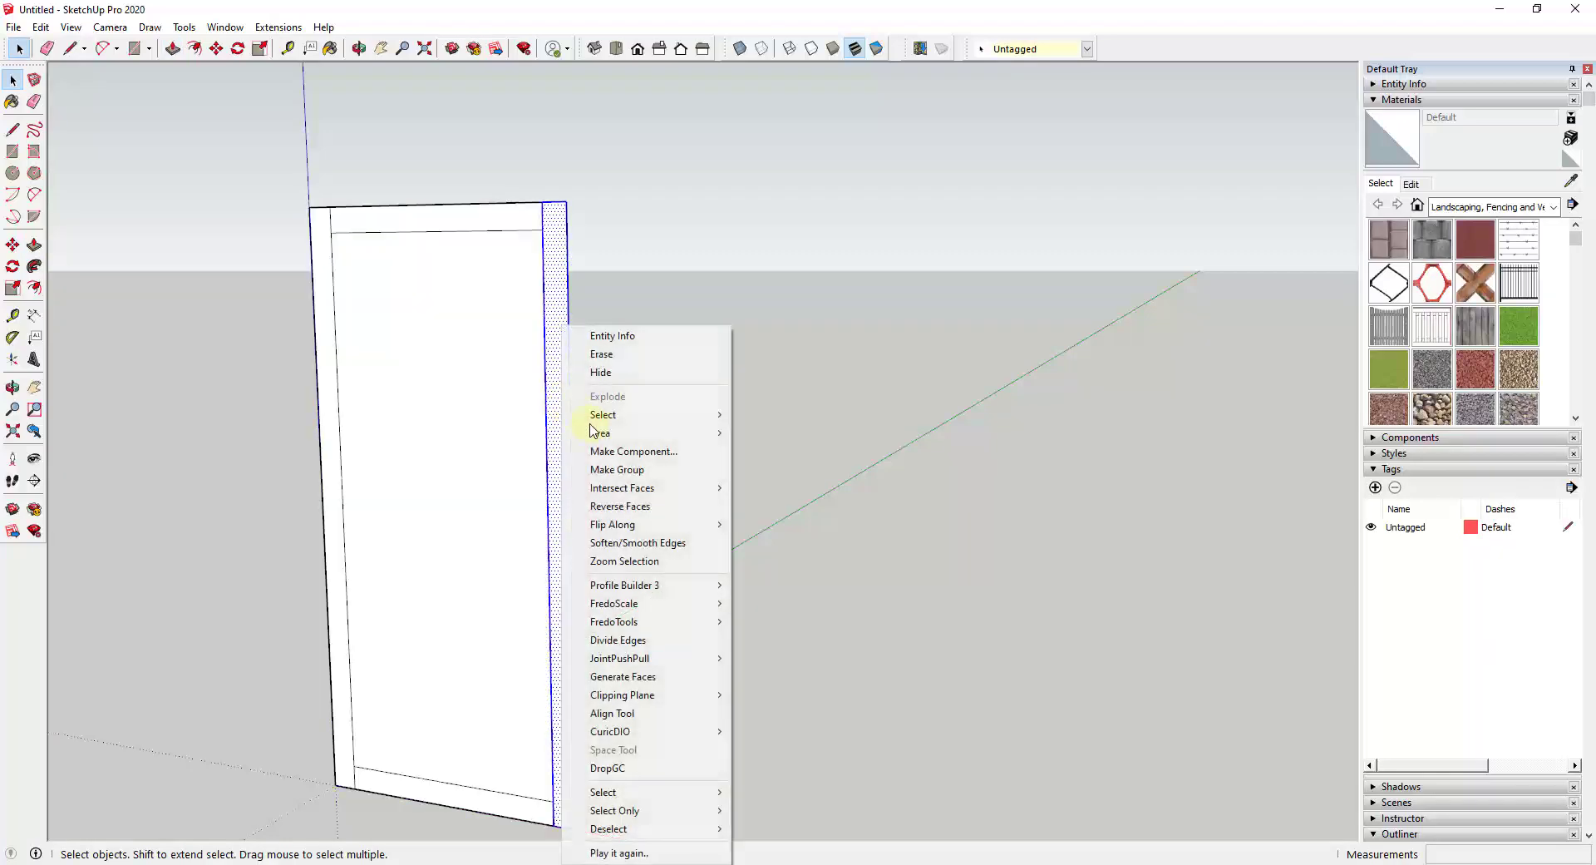
click(619, 471)
double_click(557, 384)
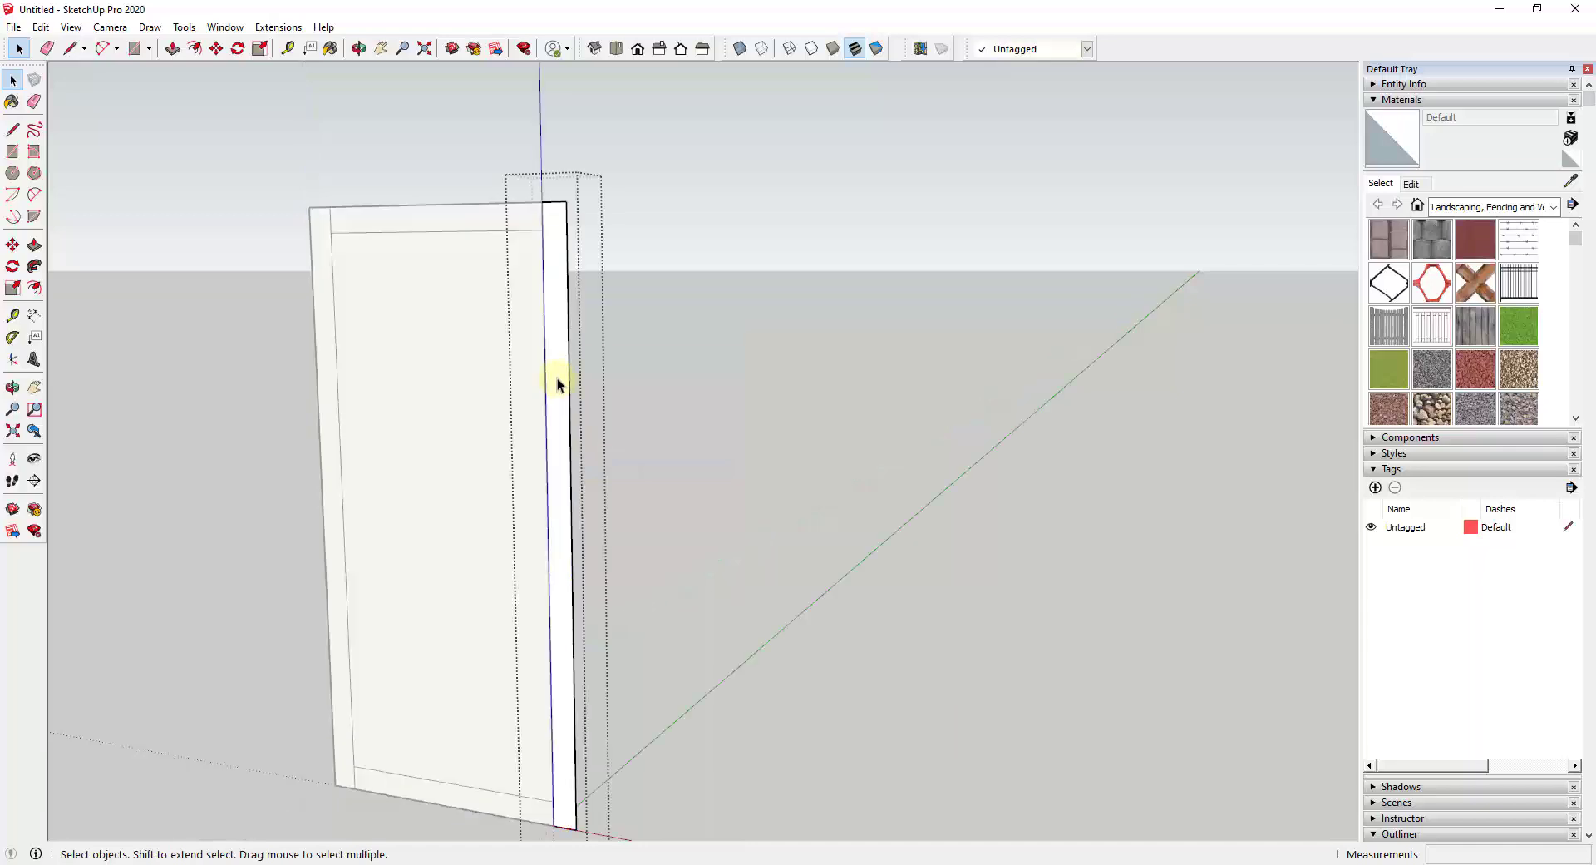
key(p)
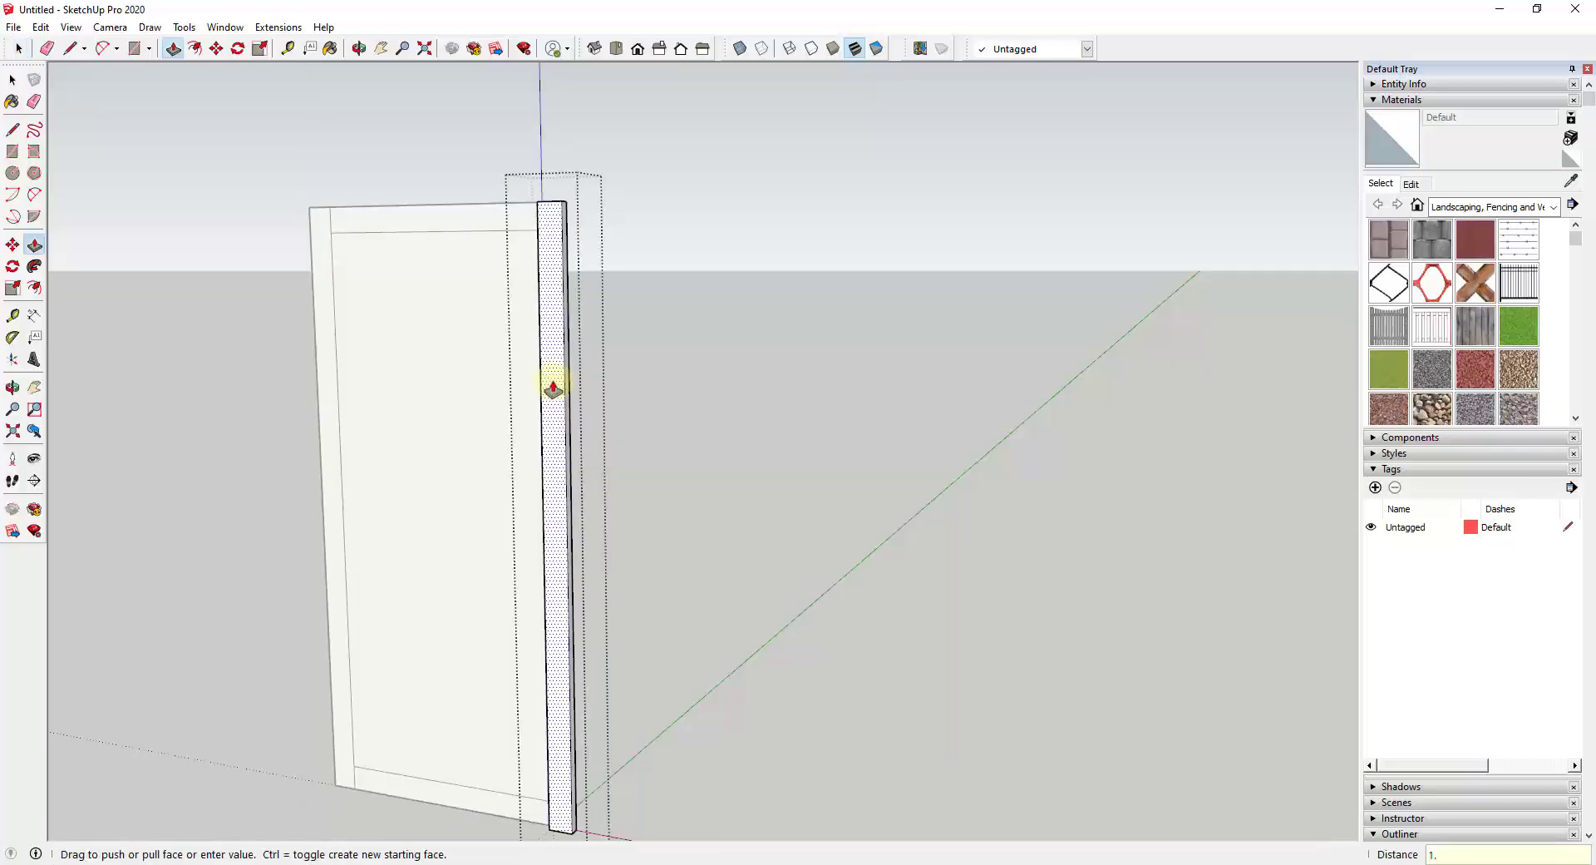
key(space)
click(456, 319)
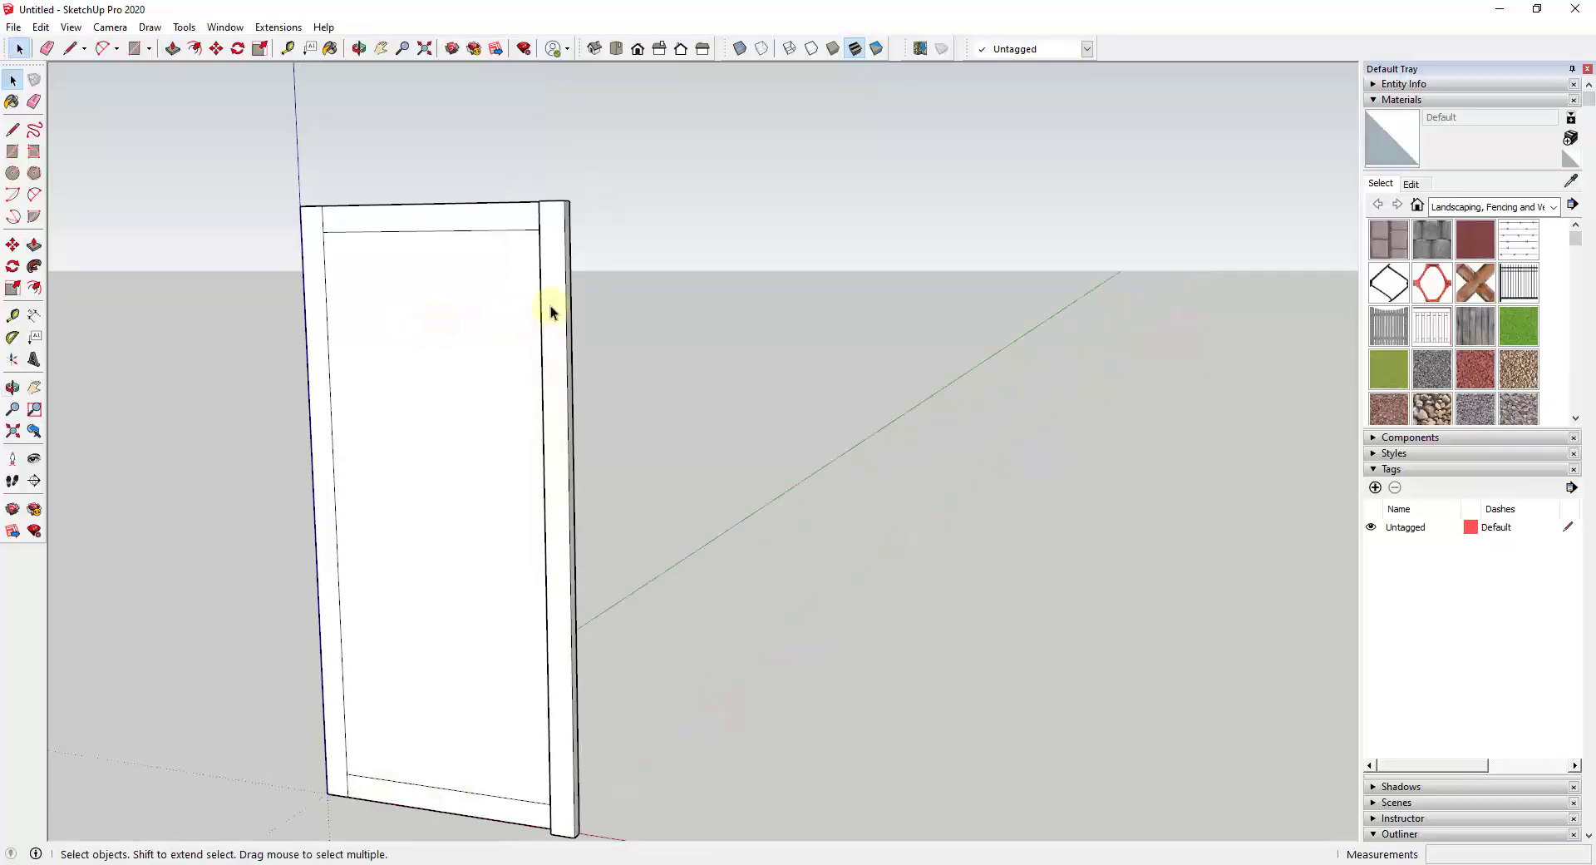
Copy the vertical board across the door onto the opposite vertical strip.
click(552, 312)
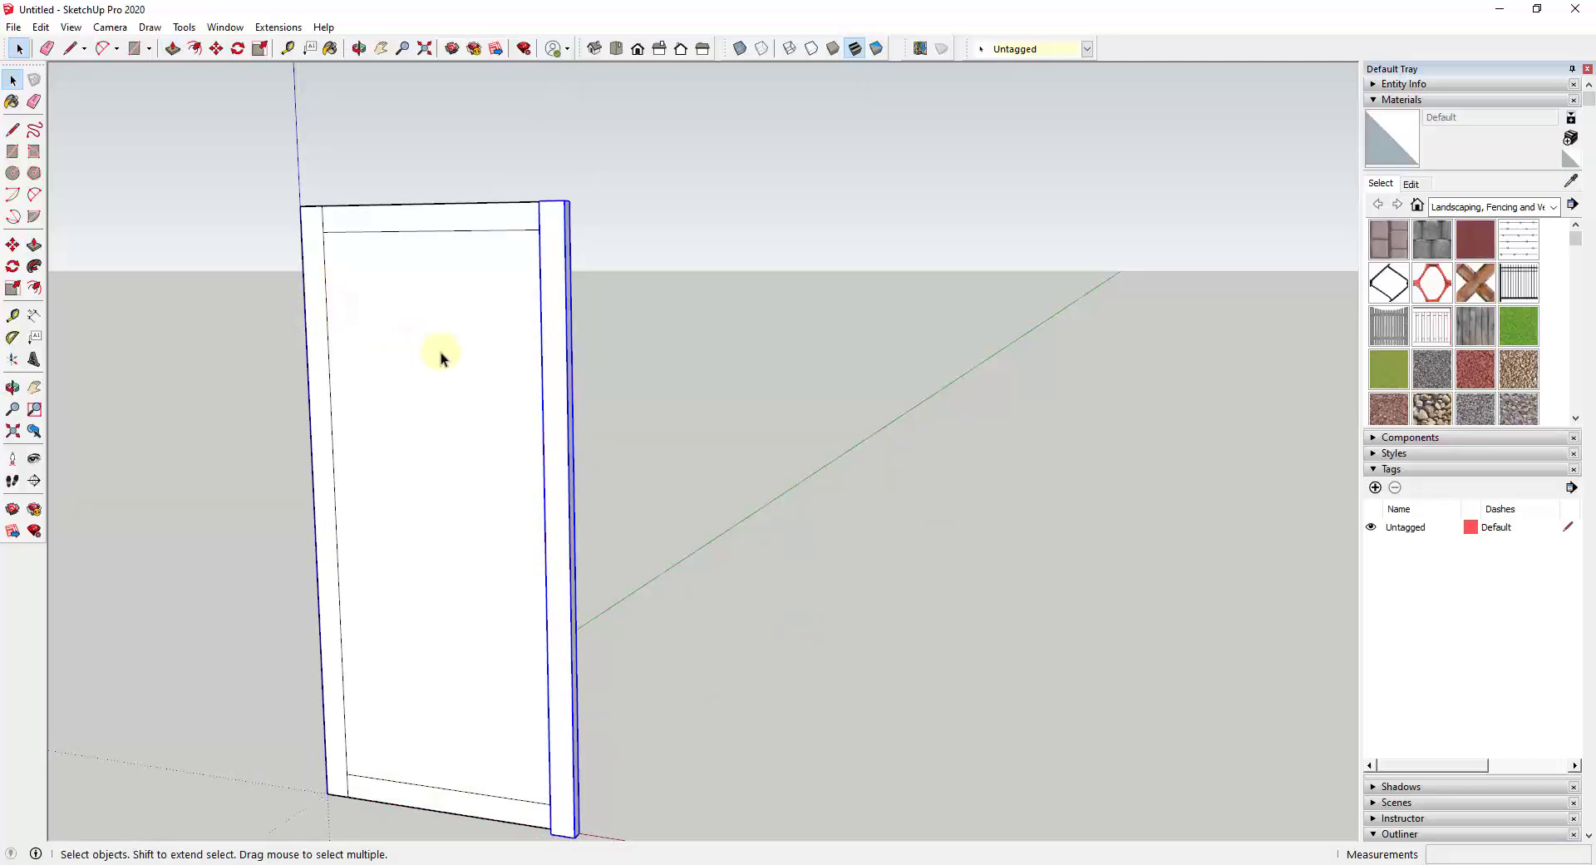
middle_drag(552, 203, 581, 224)
scroll(560, 228, up, 3)
key(m)
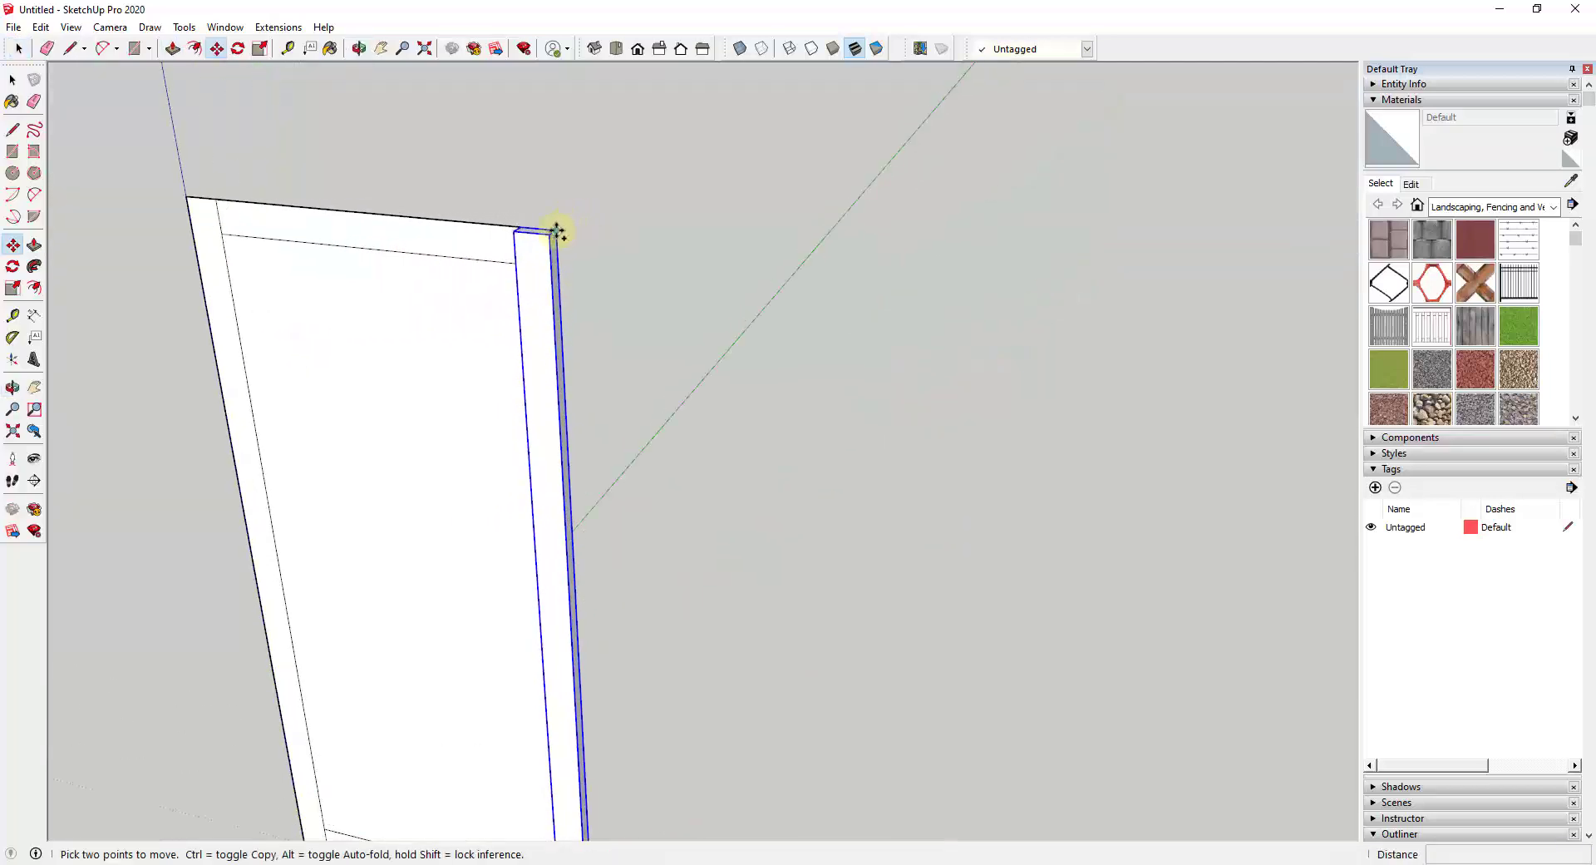
click(557, 232)
key(ctrl)
click(211, 202)
Group the upper horizontal strip and extrude it inside the group to the depth of the vertical boards.
middle_drag(321, 228, 285, 196)
key(space)
click(321, 226)
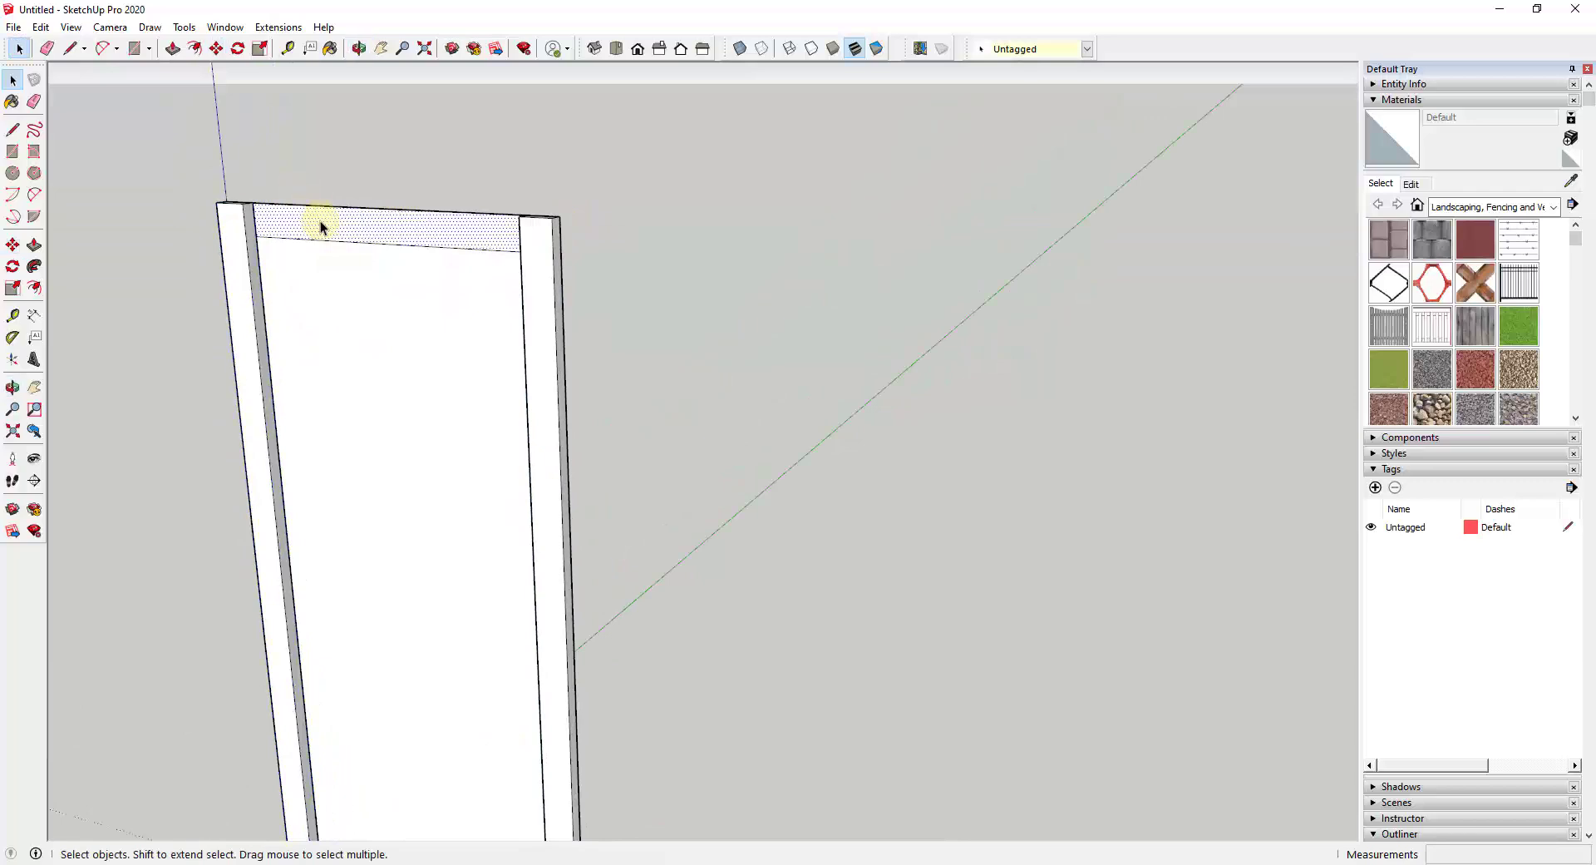
right_click(321, 226)
click(391, 363)
double_click(394, 226)
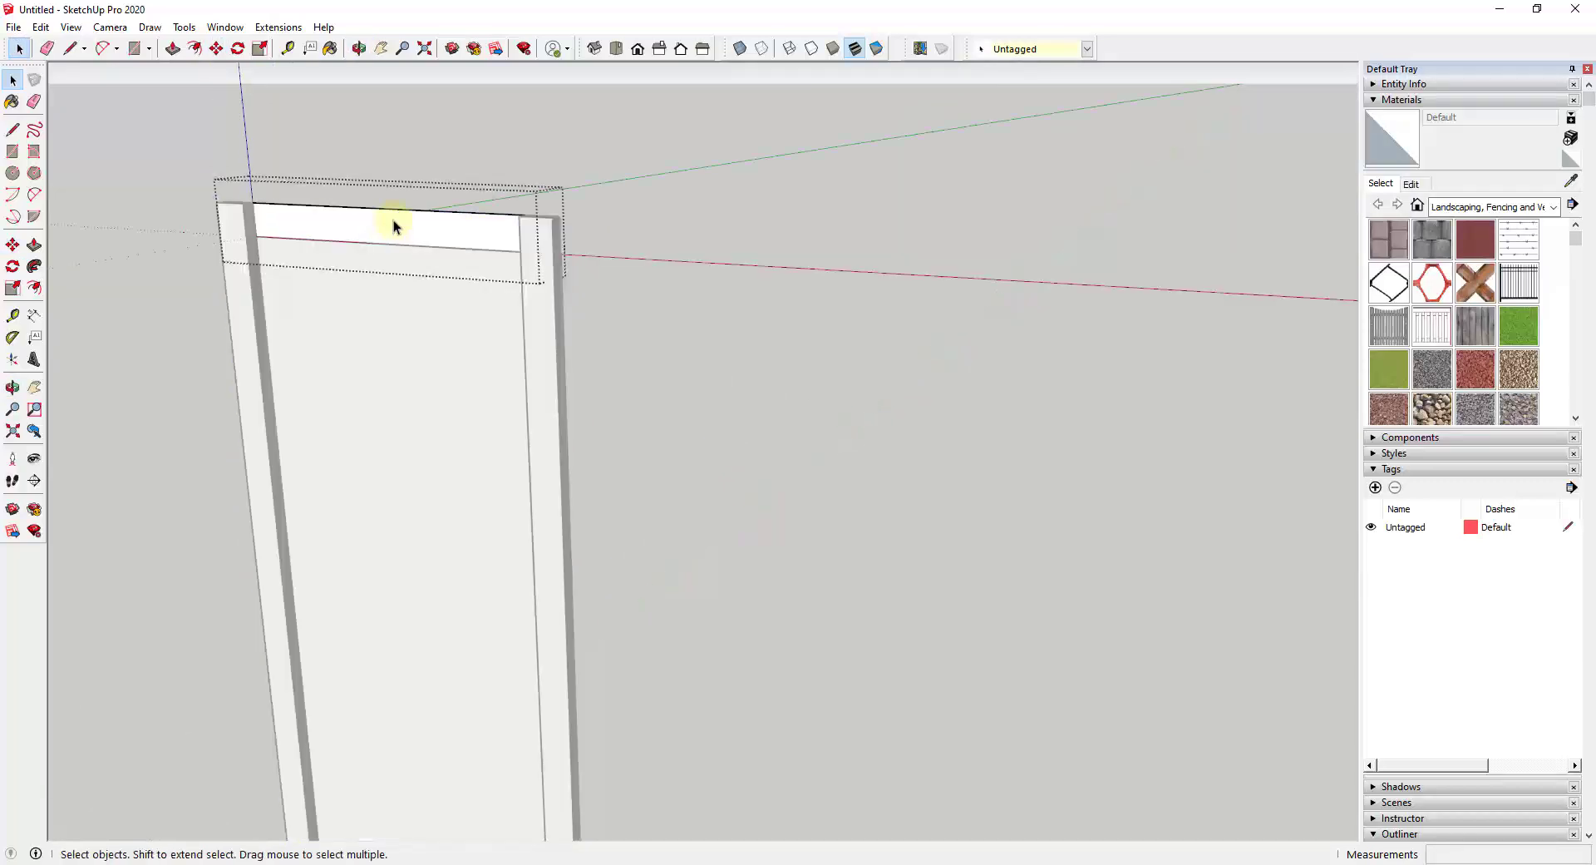
key(p)
click(406, 230)
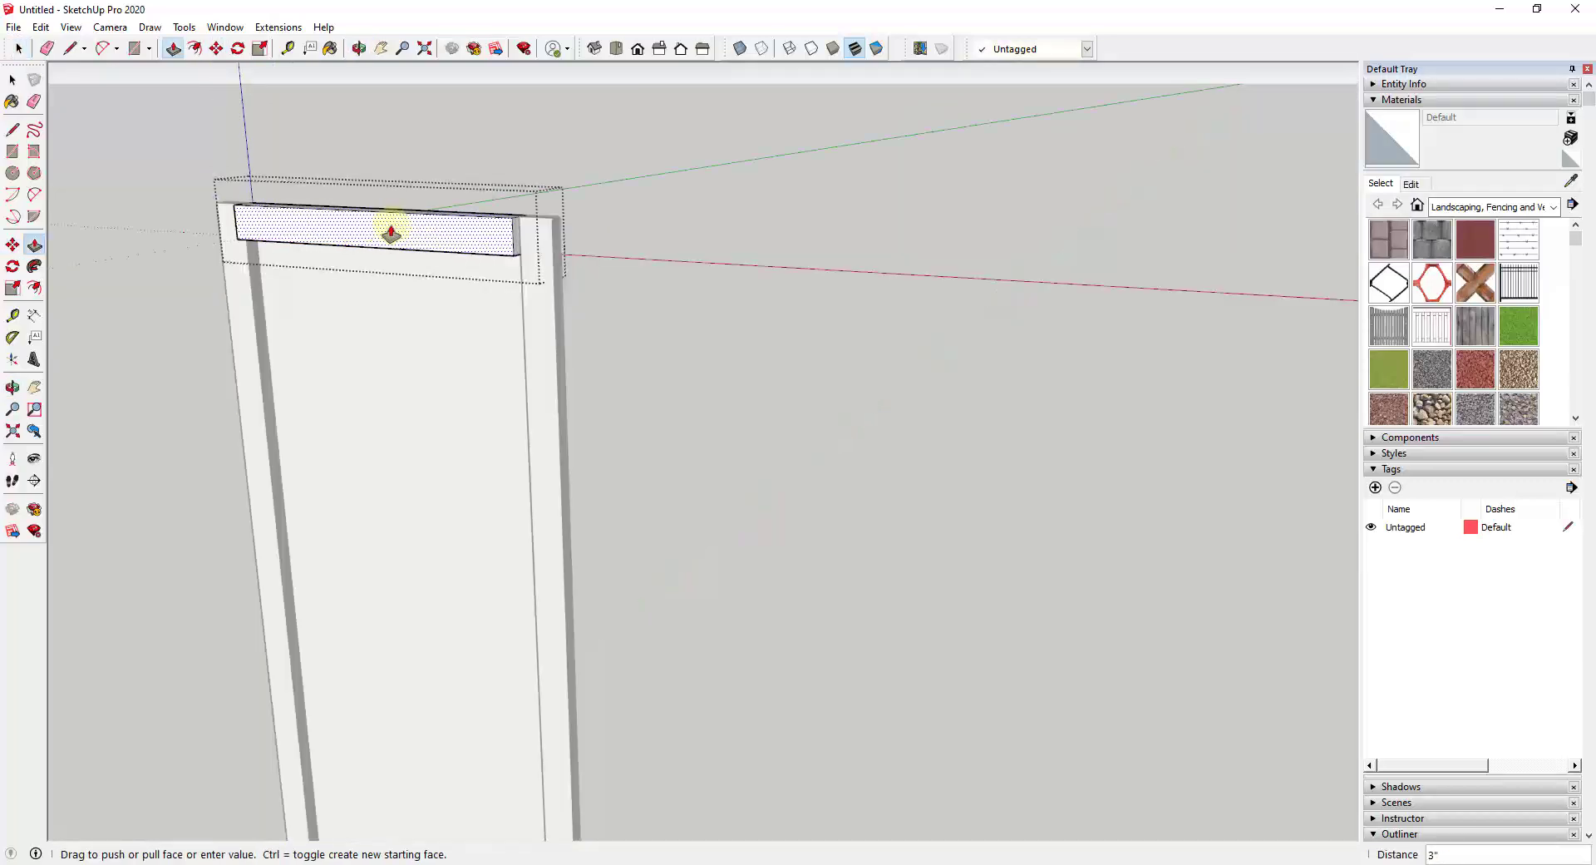
click(392, 231)
Copy the upper horizontal board down onto the lower strip between the two vertical boards.
middle_drag(391, 231, 516, 224)
key(Escape)
key(m)
key(ctrl)
click(524, 242)
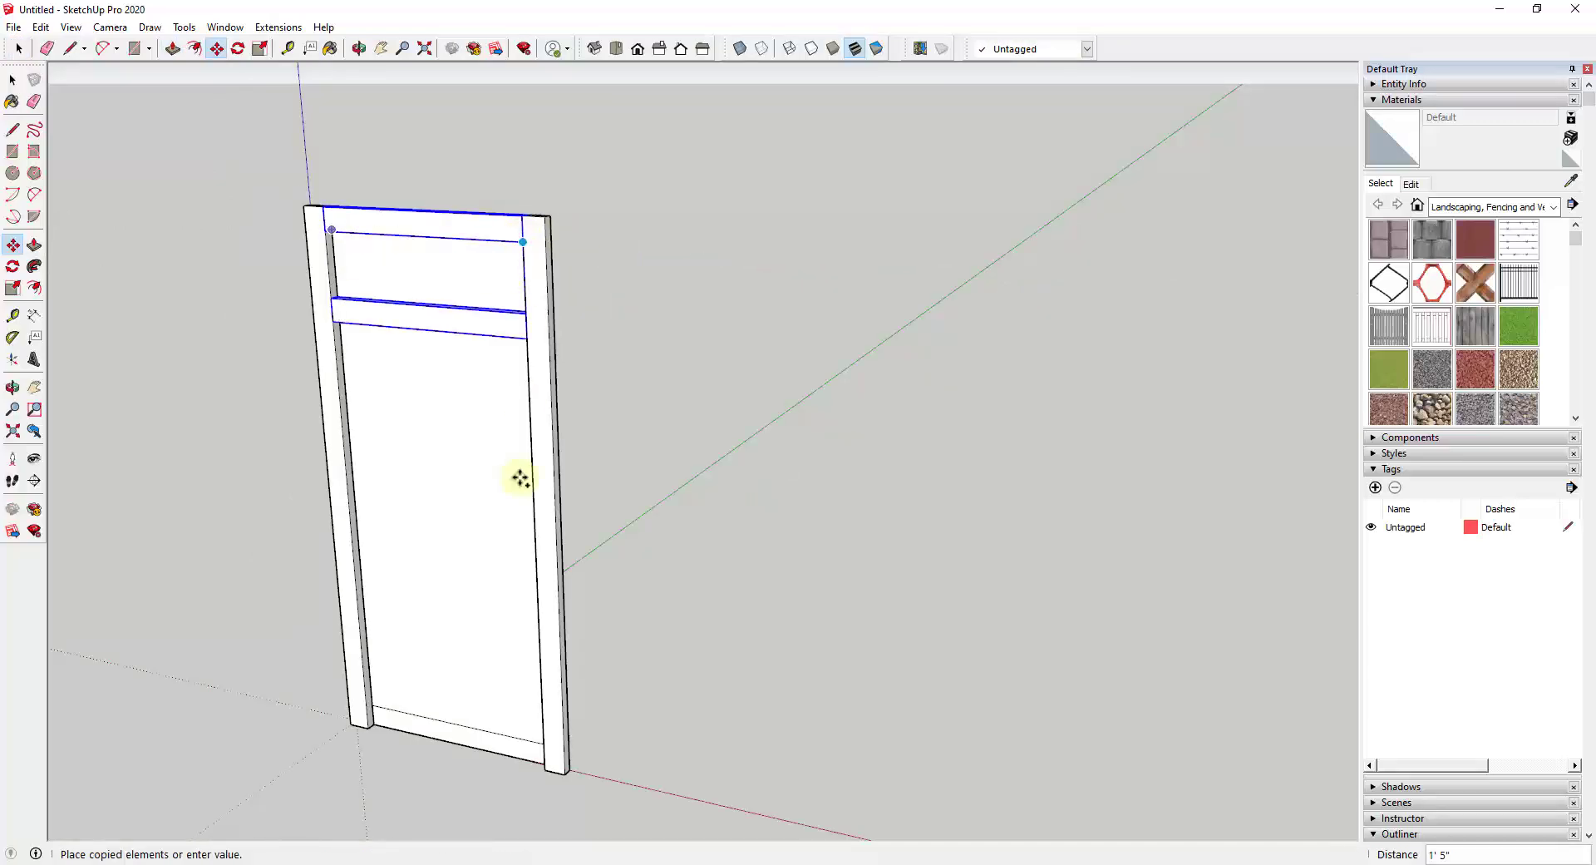
click(537, 746)
key(space)
Delete the large face inside the trim frame.
middle_drag(542, 758, 752, 420)
click(453, 605)
key(Delete)
Draw a rectangle over the frame's full outline from corner to opposite corner and extrude it into a thin backing panel.
key(space)
key(r)
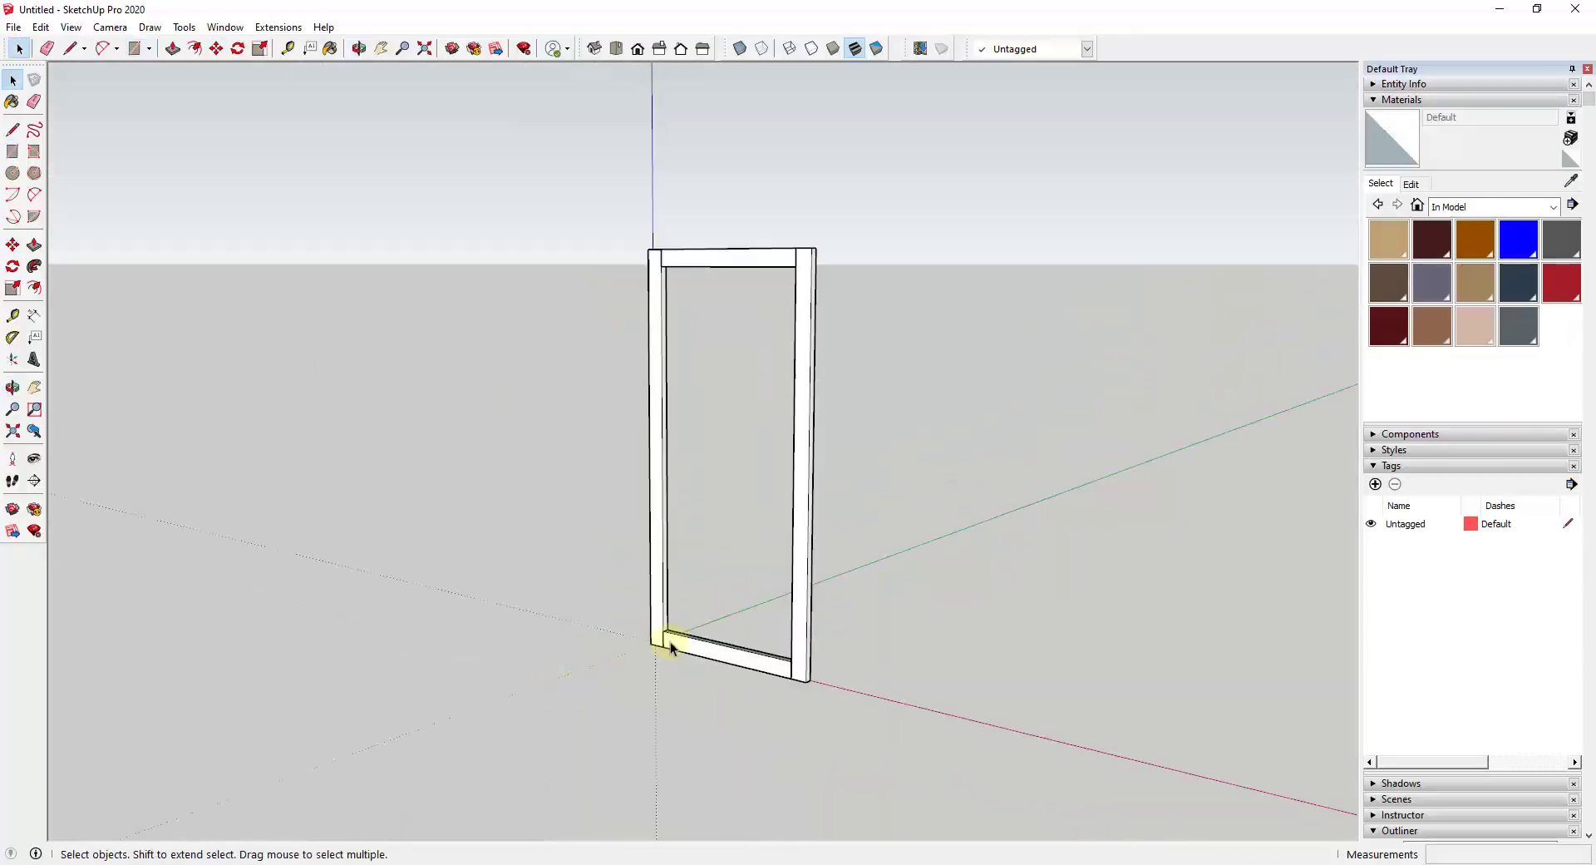
key(r)
click(652, 640)
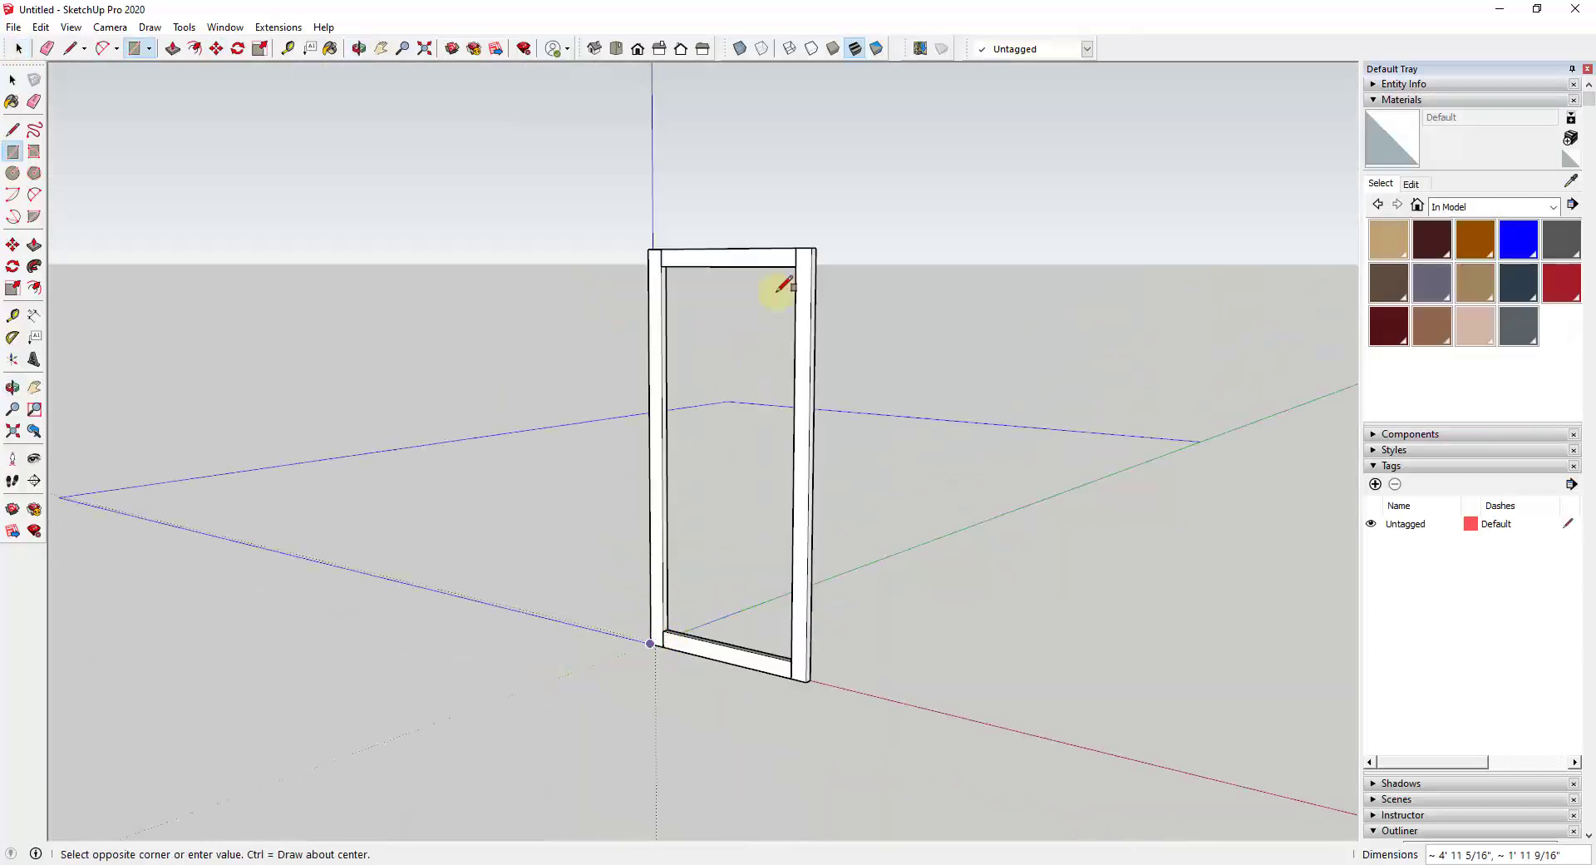
click(815, 250)
middle_drag(815, 379, 790, 427)
key(p)
drag(773, 430, 727, 390)
Group the thin backing panel and rename the group Plywood - Beaded.
key(space)
click(729, 388)
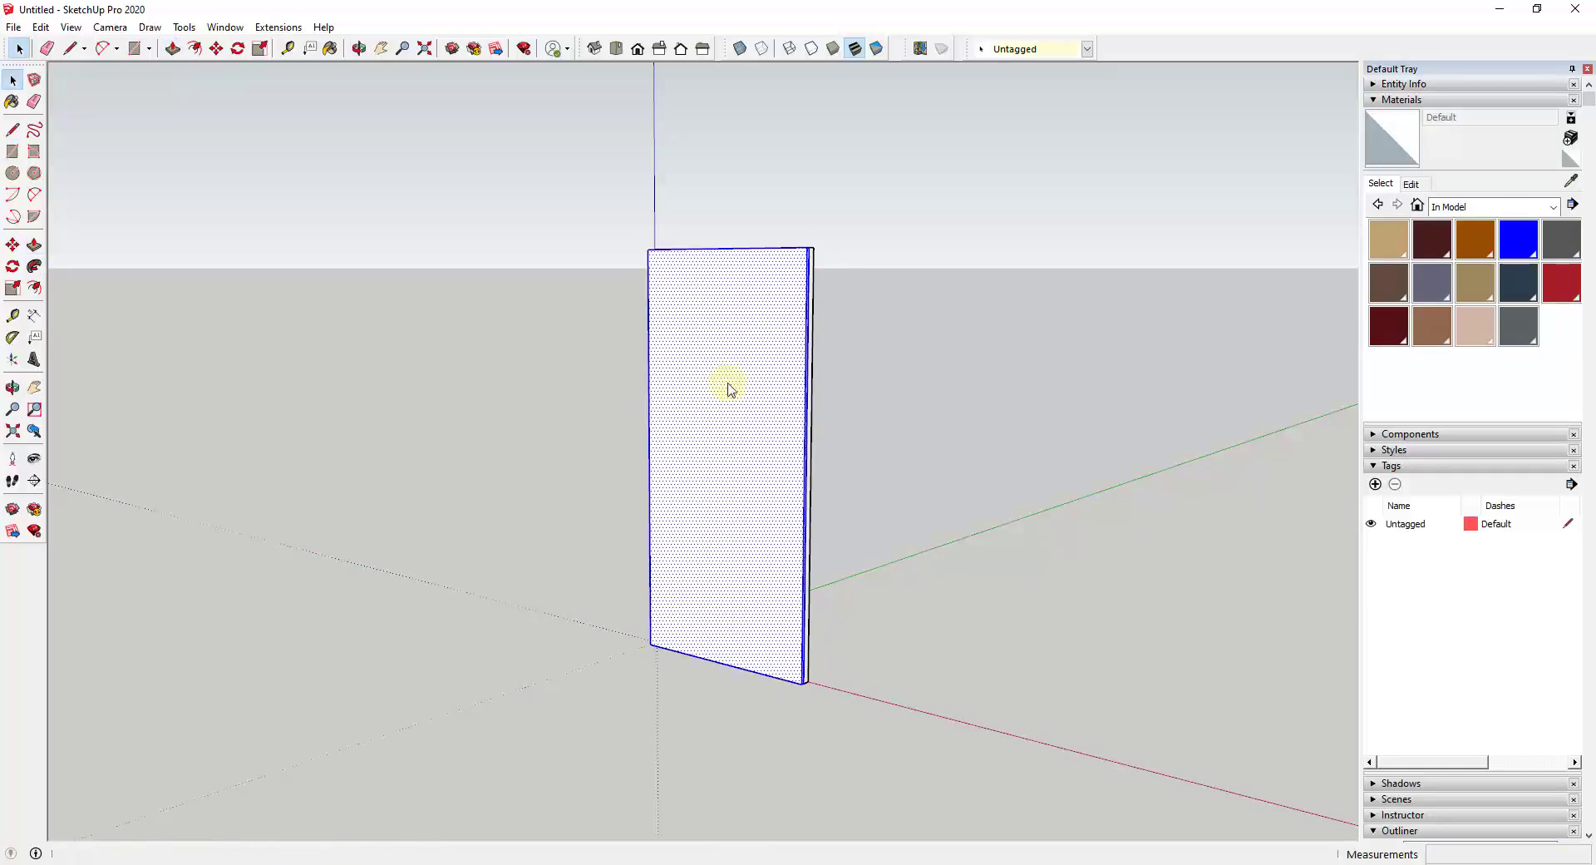
right_click(728, 388)
click(757, 467)
scroll(1494, 612, down, 3)
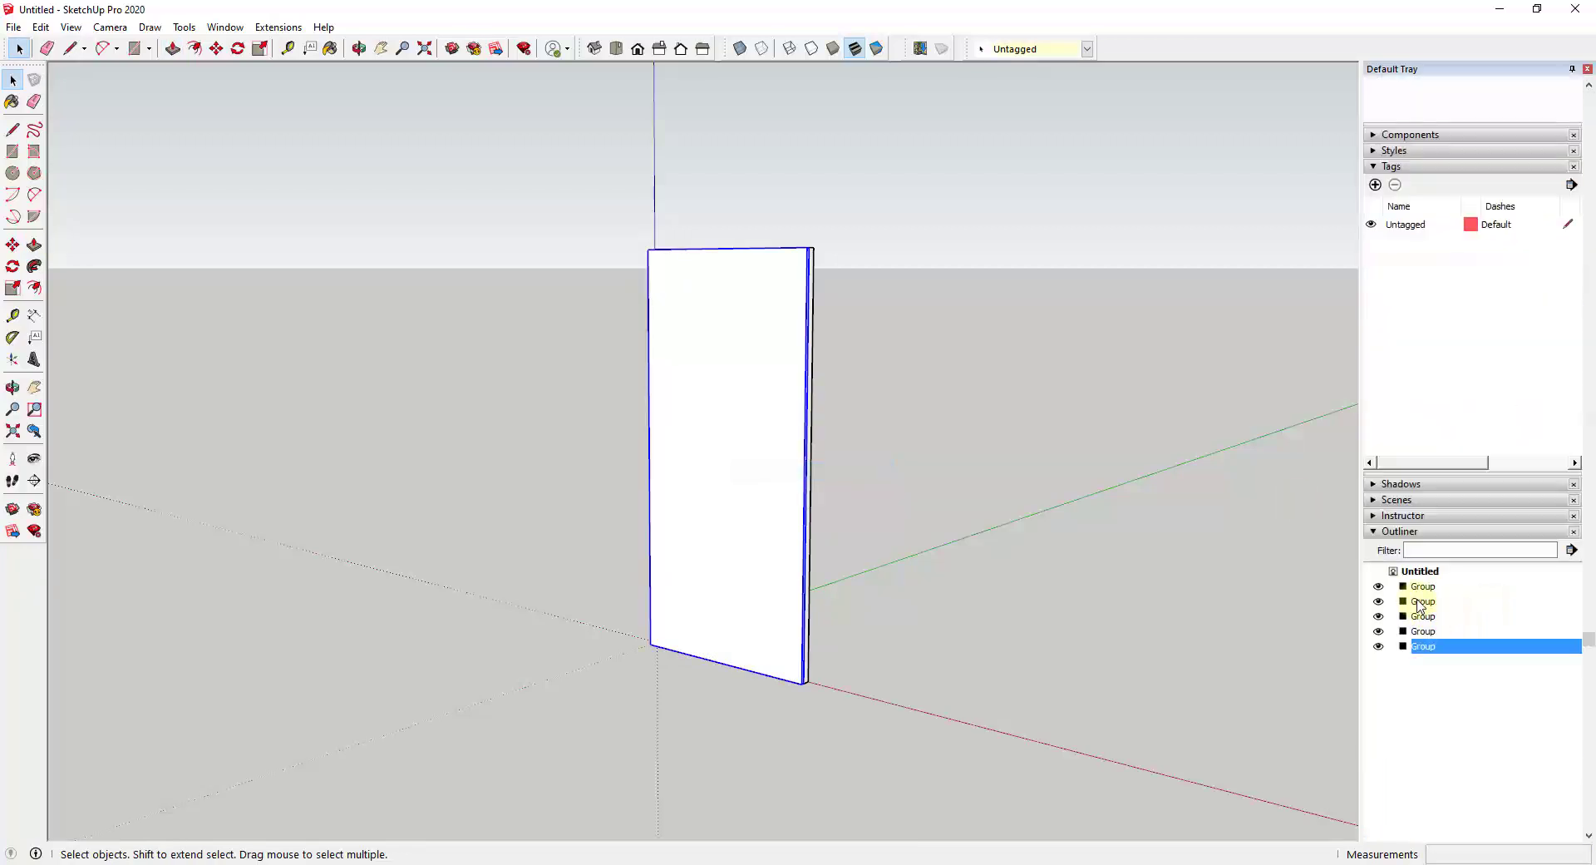
right_click(1451, 647)
click(1451, 852)
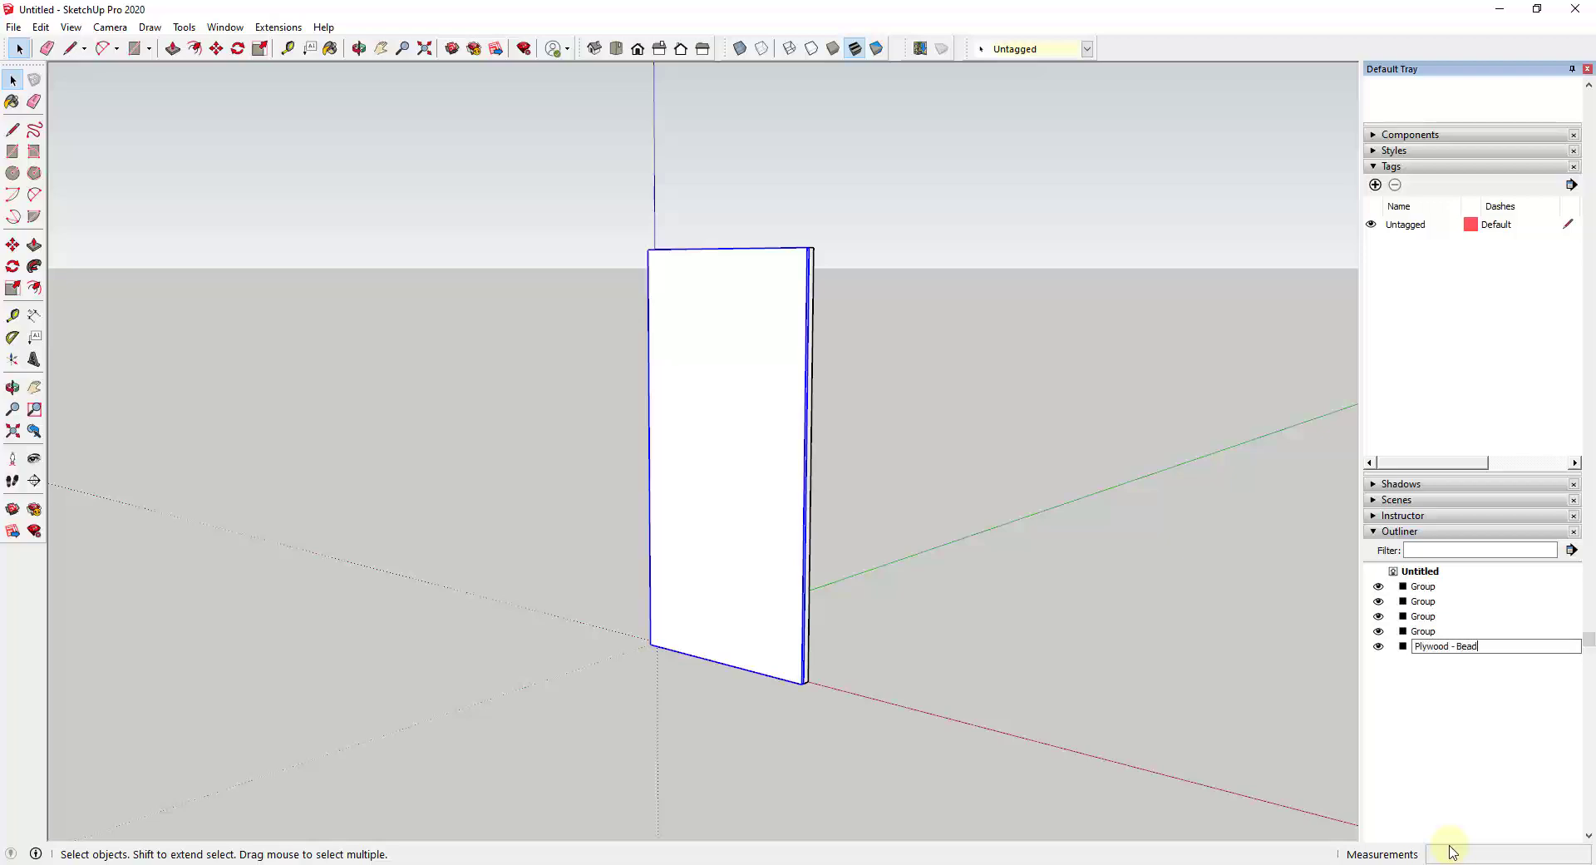
text(ed)
key(Return)
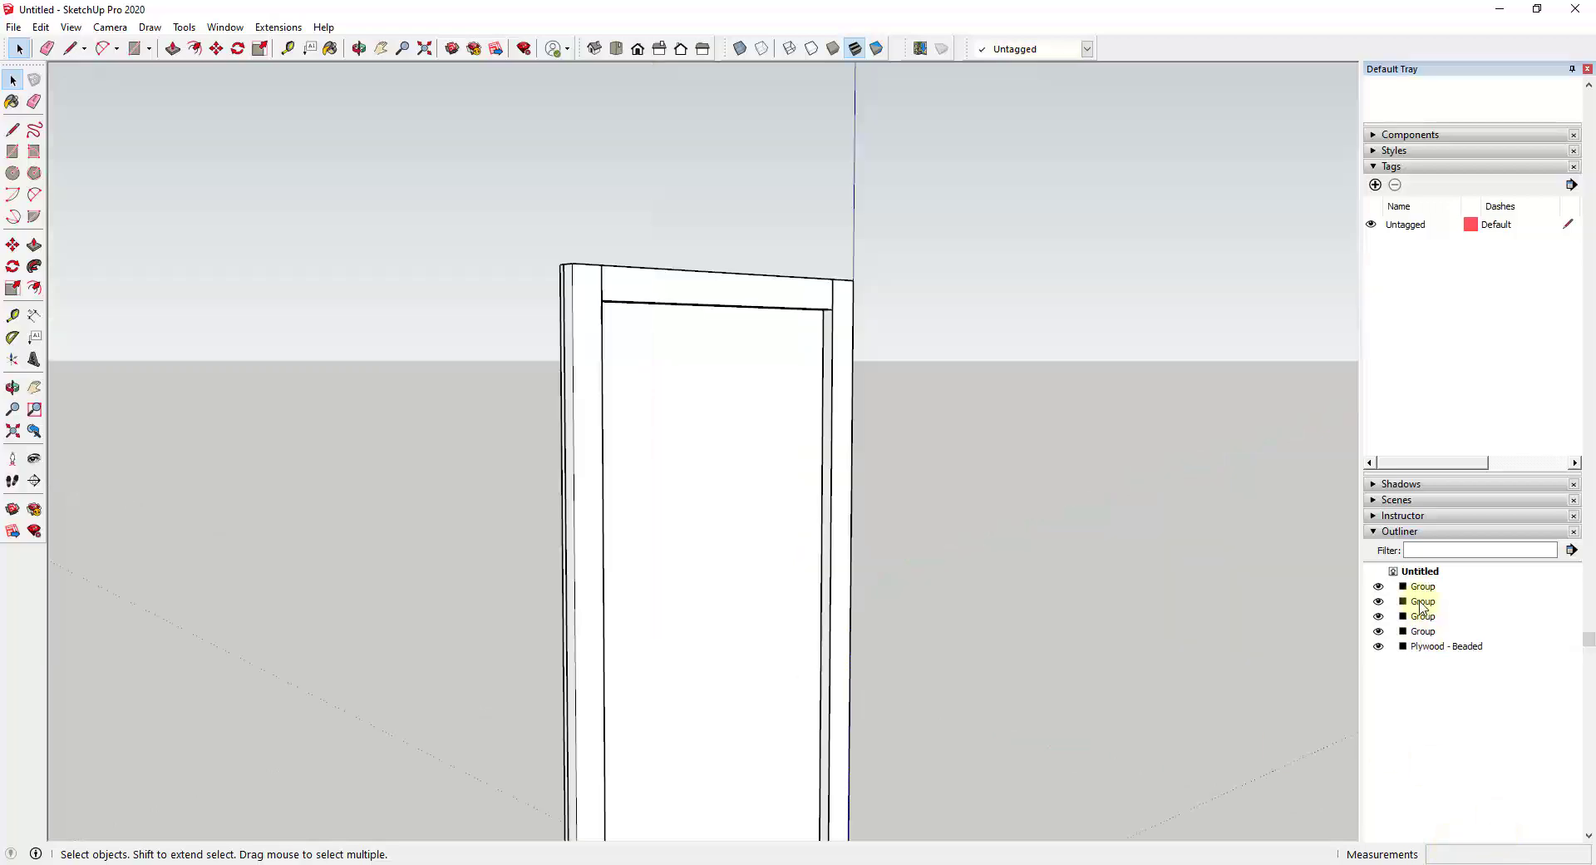
Rename both horizontal board groups 2 x 4 - 2'9"L and both vertical board groups 2 x 4 - 7'0"L.
click(1423, 601)
click(1423, 616)
right_click(1423, 617)
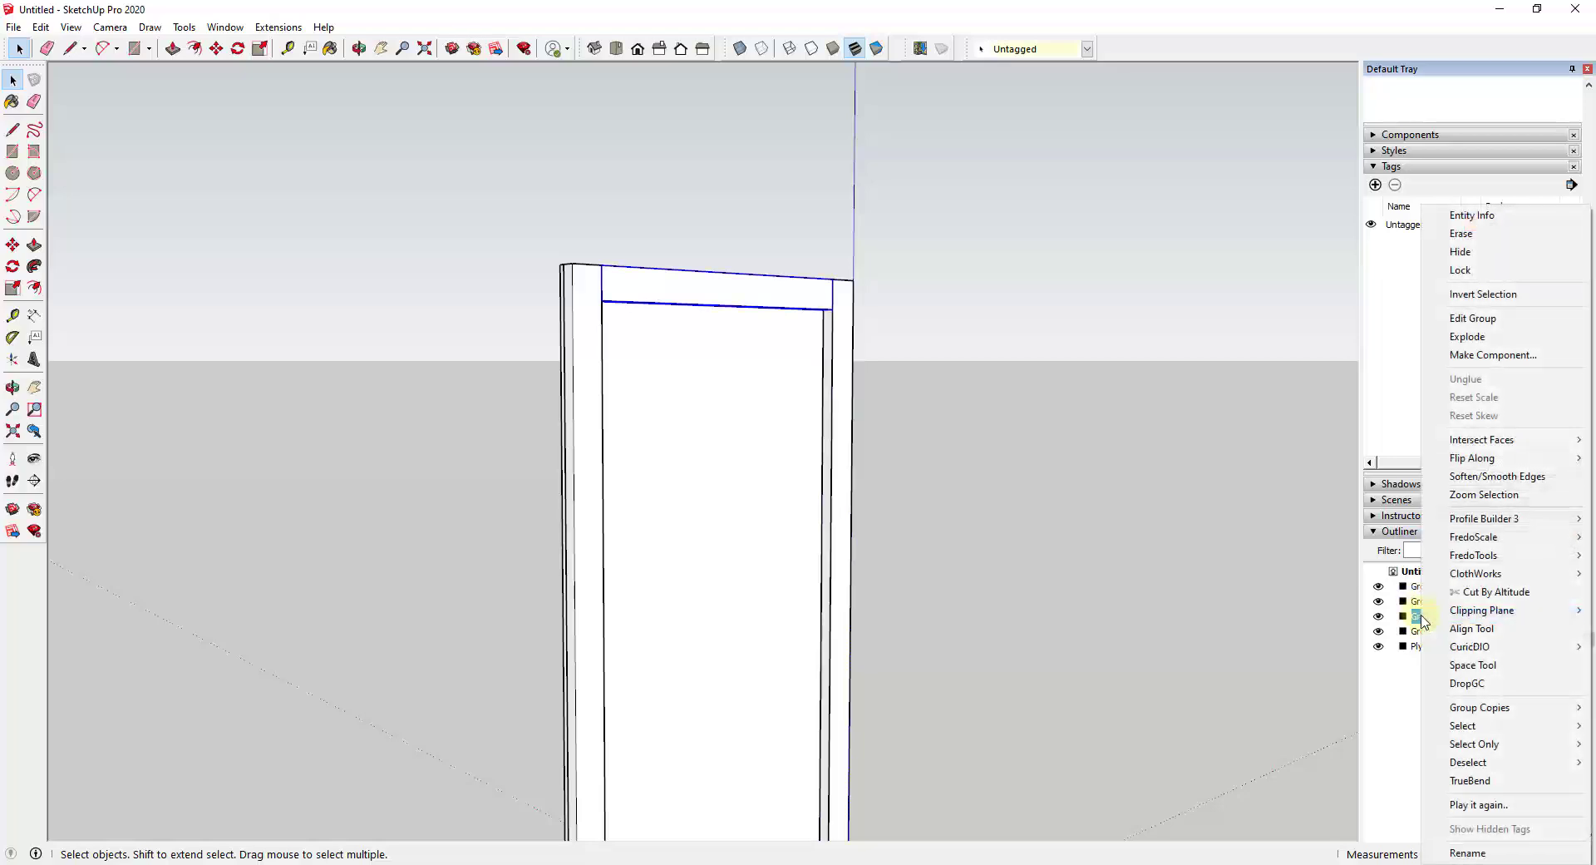
click(1468, 853)
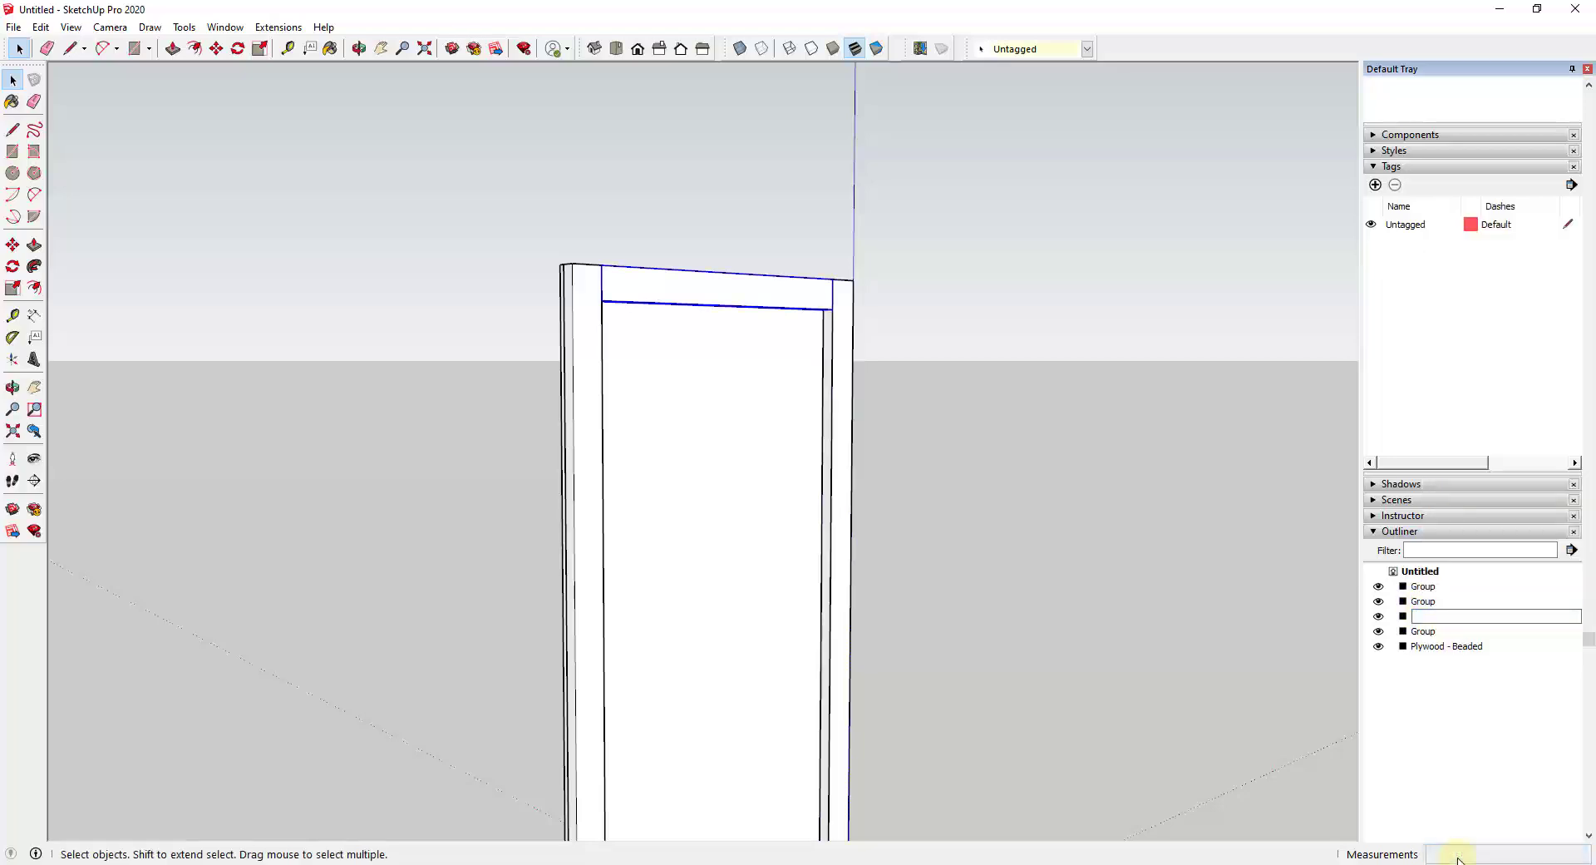
text(2 x 4 - 2'9"L)
key(Return)
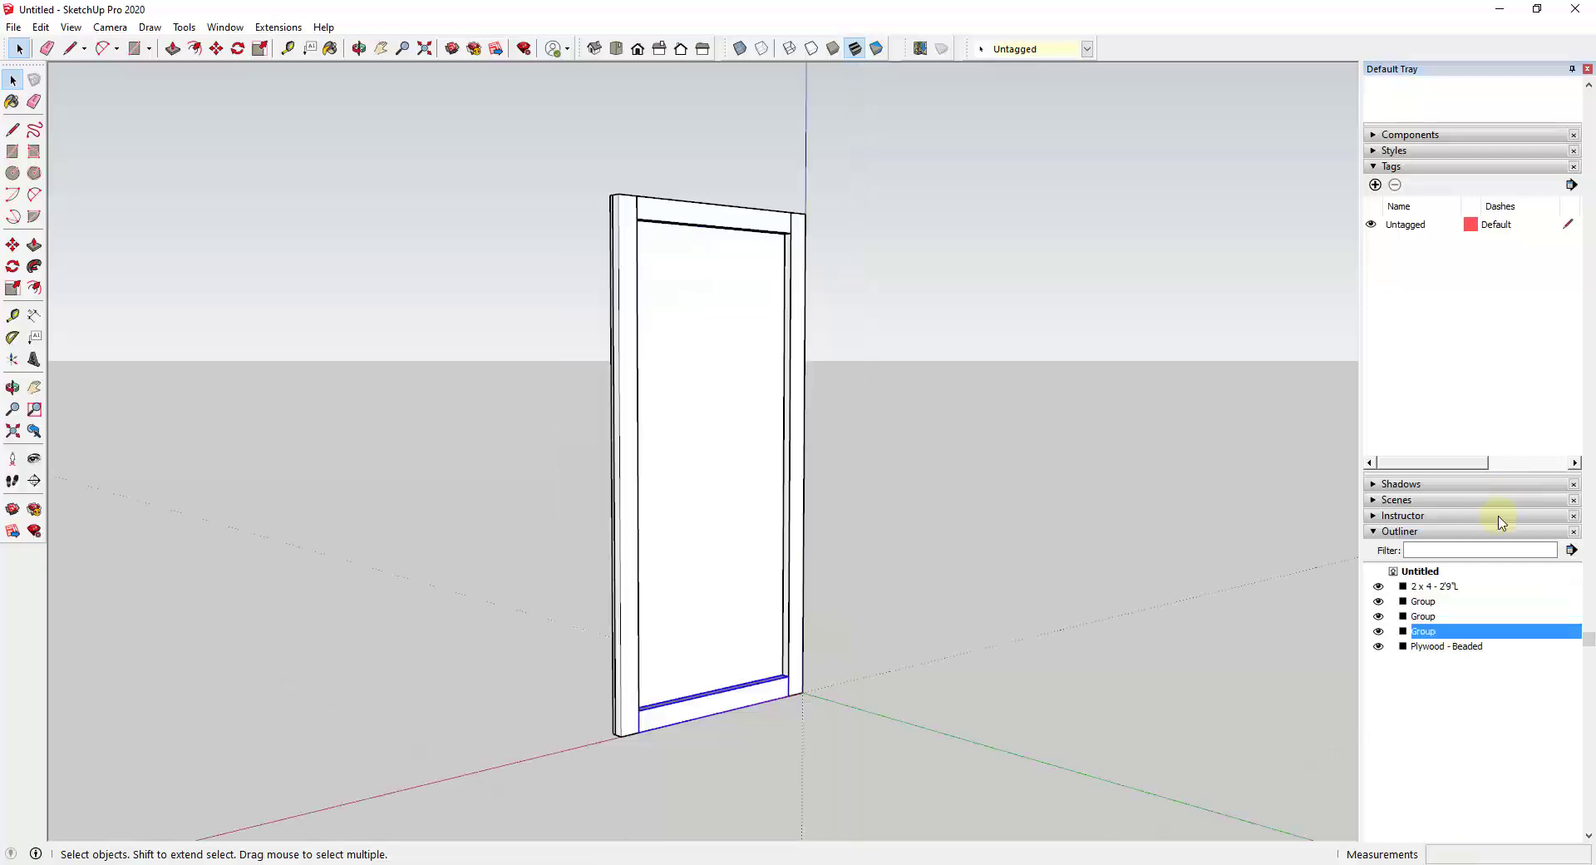
click(1431, 630)
key(Return)
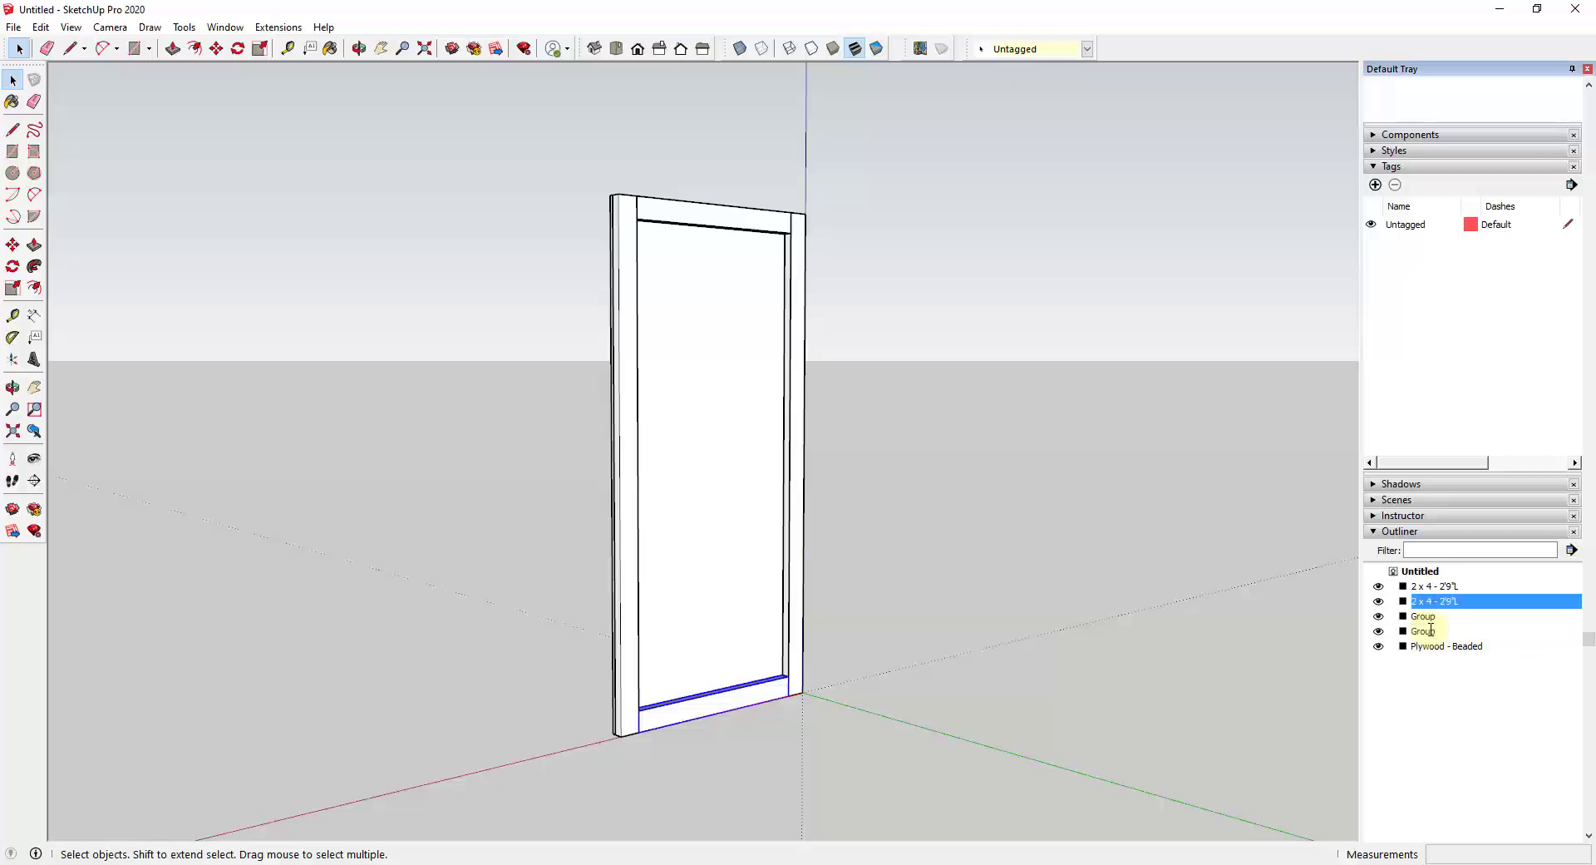
click(288, 49)
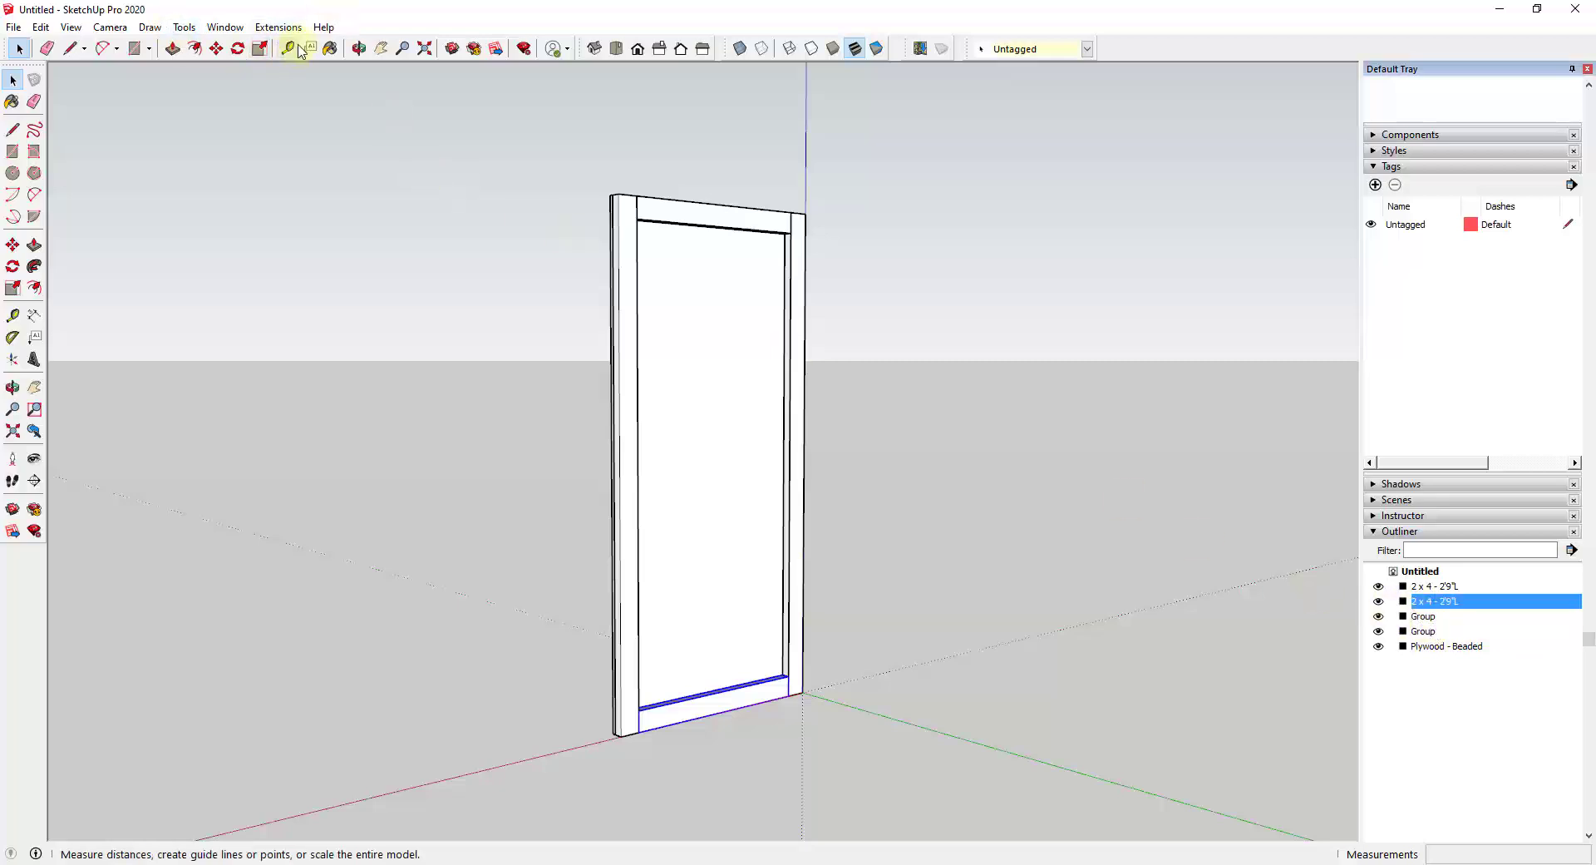
click(617, 194)
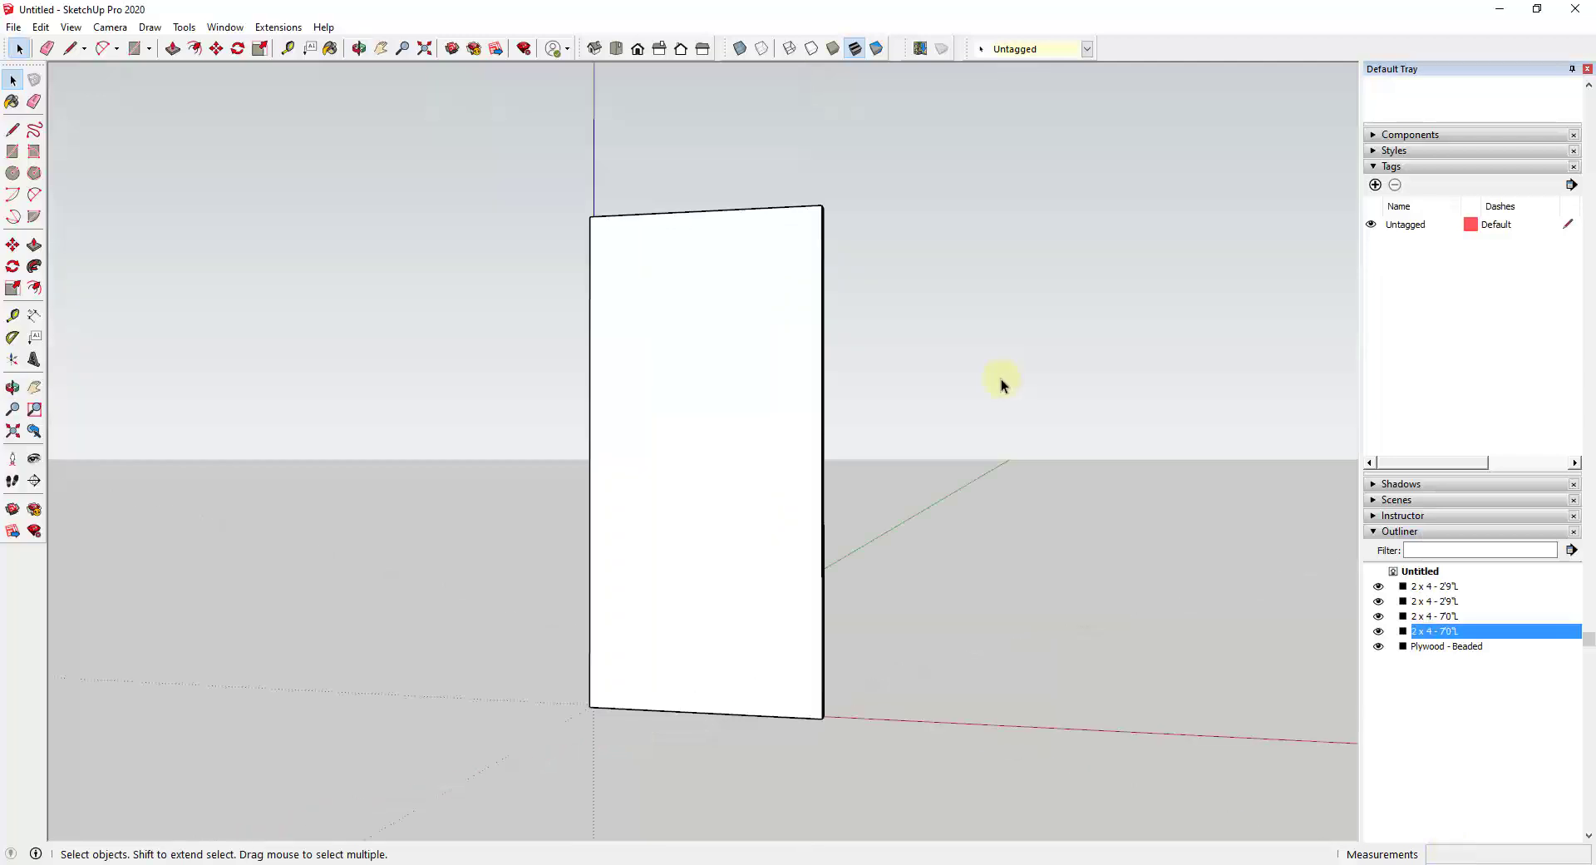
Open the plywood panel group for editing and create a material named Plywood - Beaded from the Rustic-Pine-Beaded-Wainscot-Paneling texture image.
middle_drag(1003, 384, 848, 435)
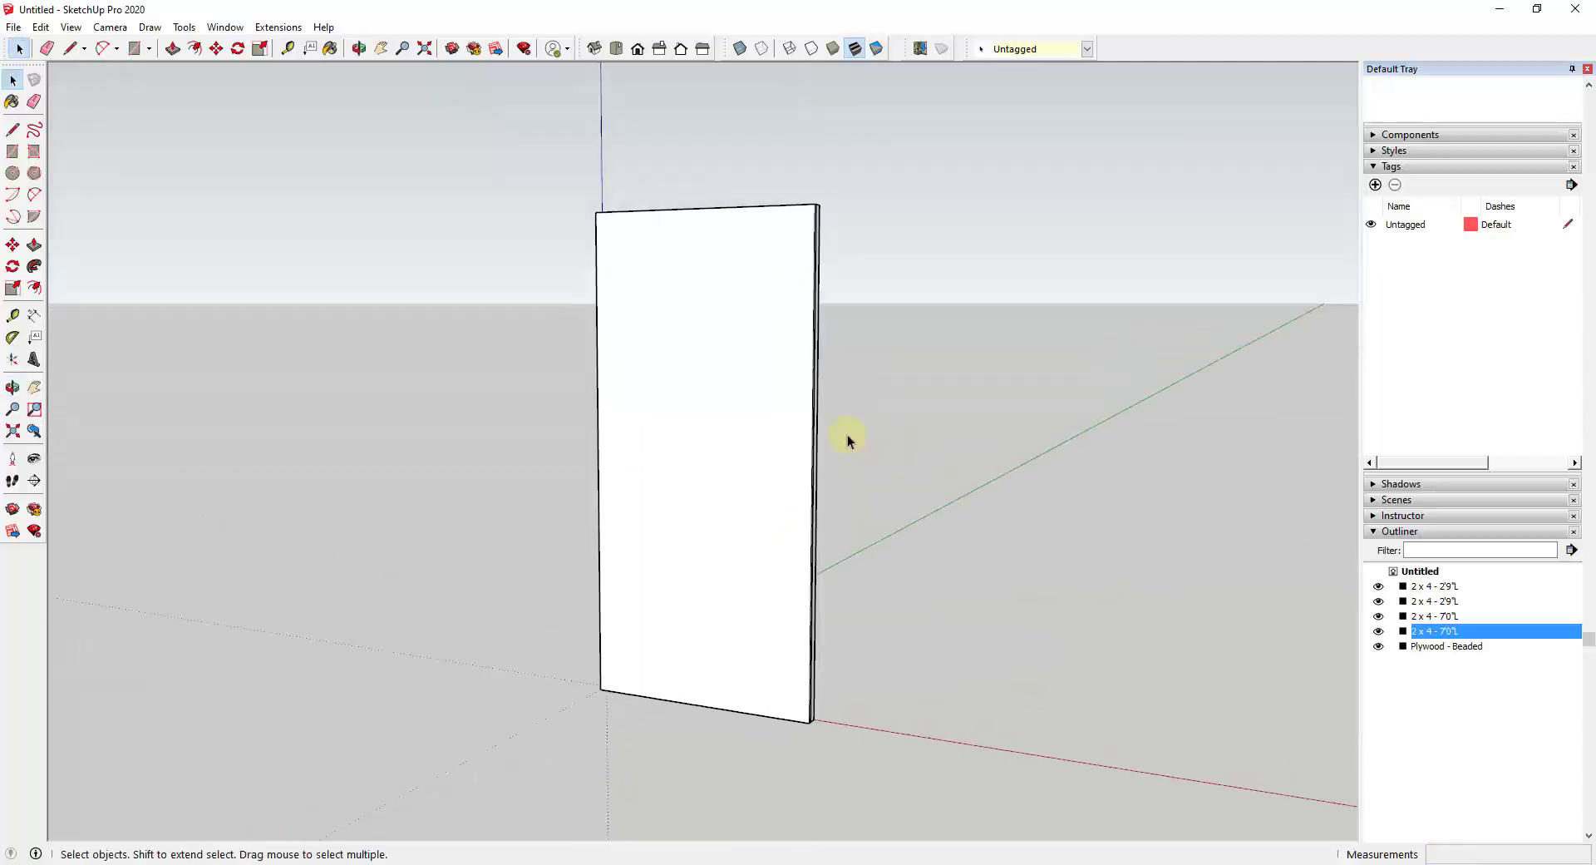
click(702, 481)
middle_drag(1055, 396, 790, 474)
double_click(793, 474)
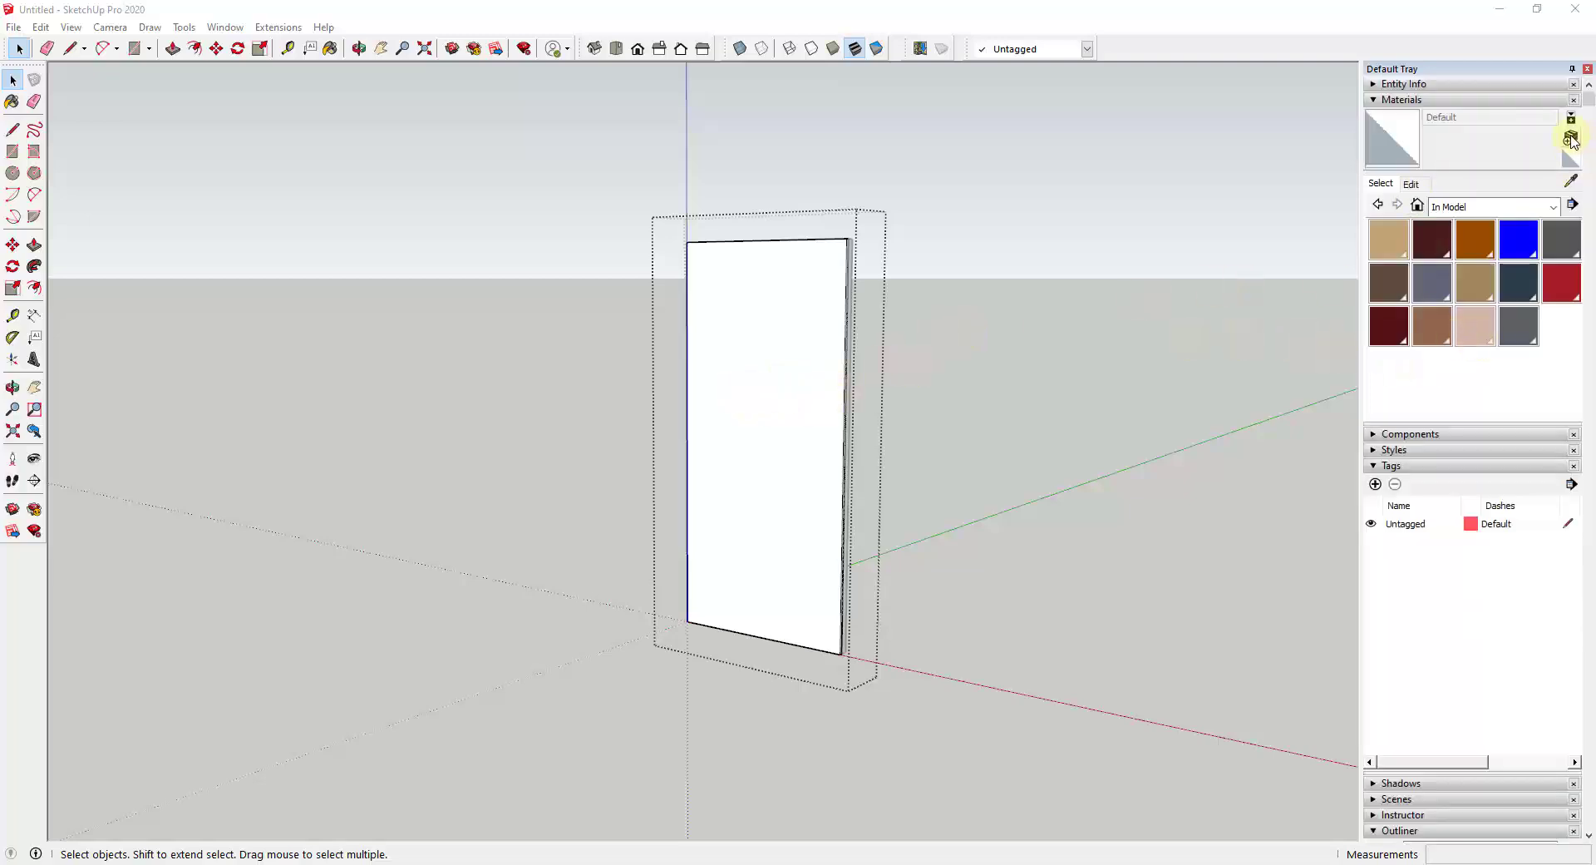
click(1571, 138)
double_click(1097, 338)
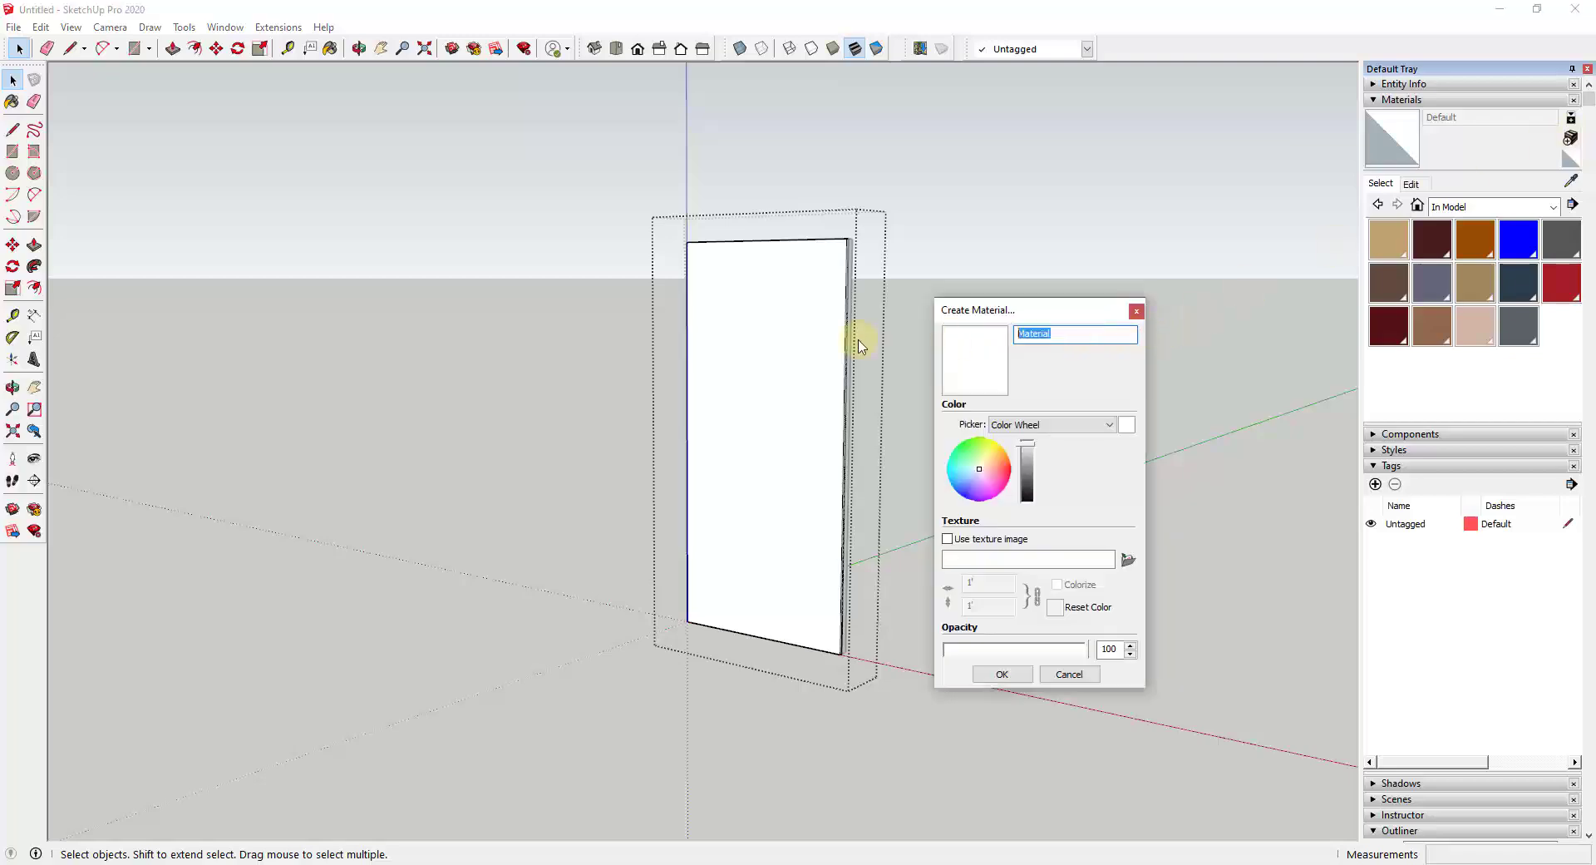
text(Plywood - Beaded)
click(947, 538)
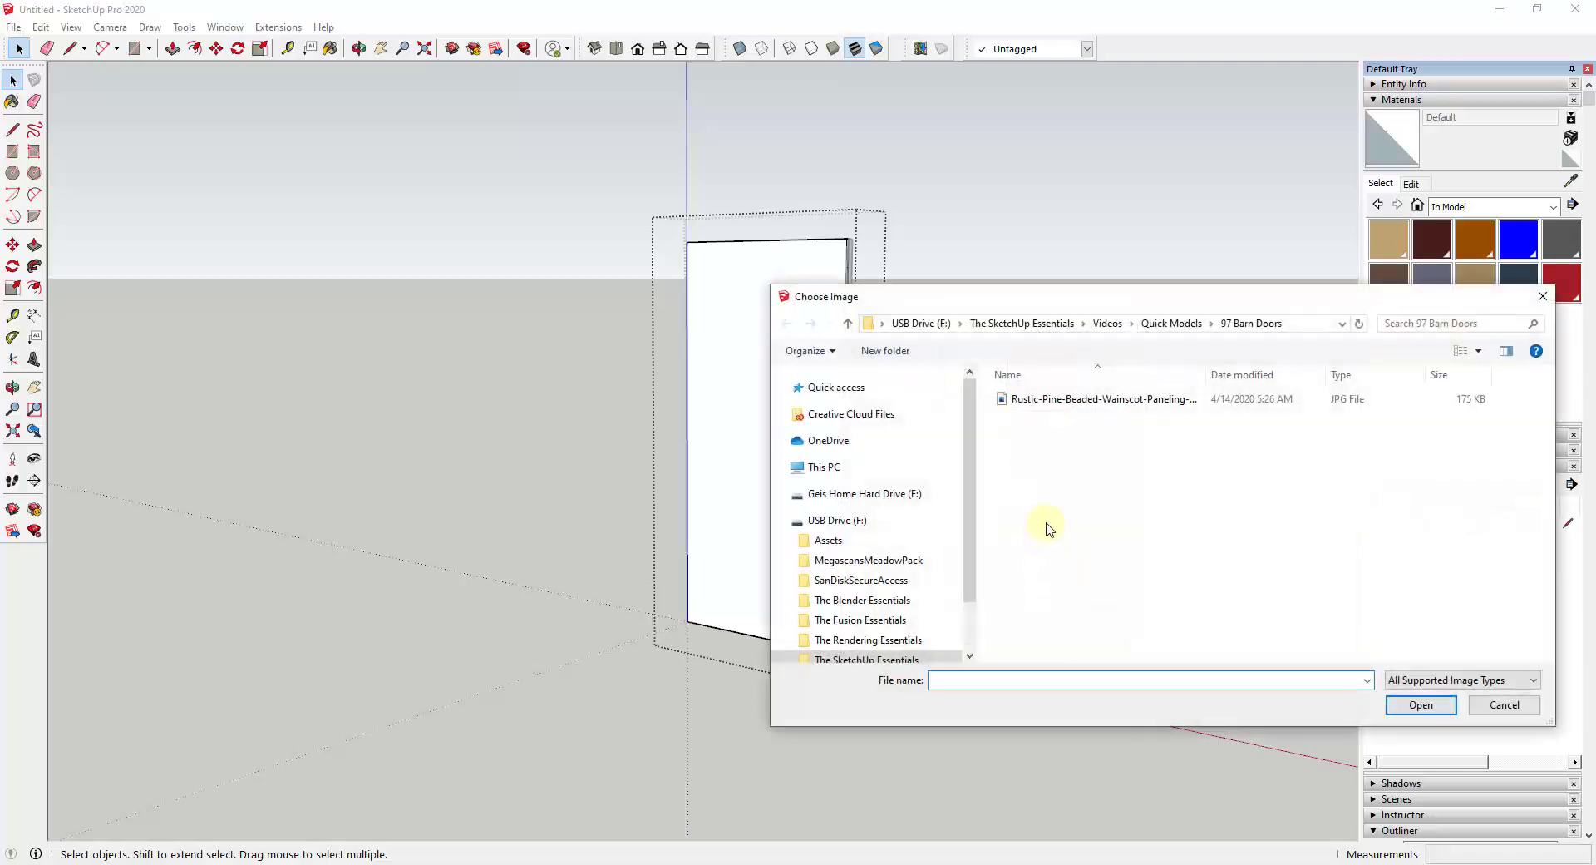
click(784, 521)
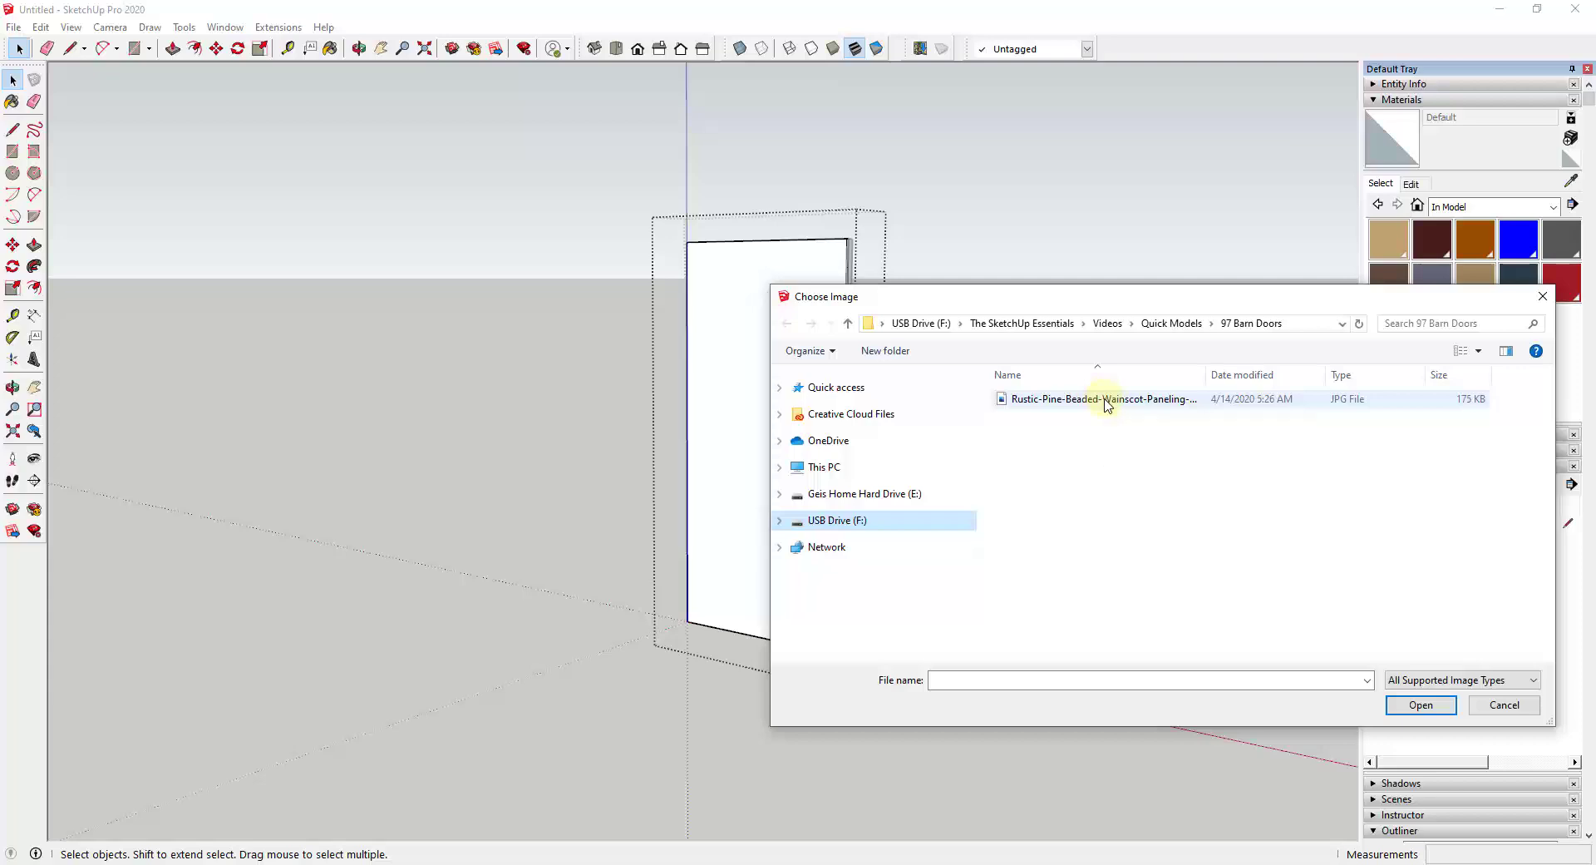
double_click(1105, 400)
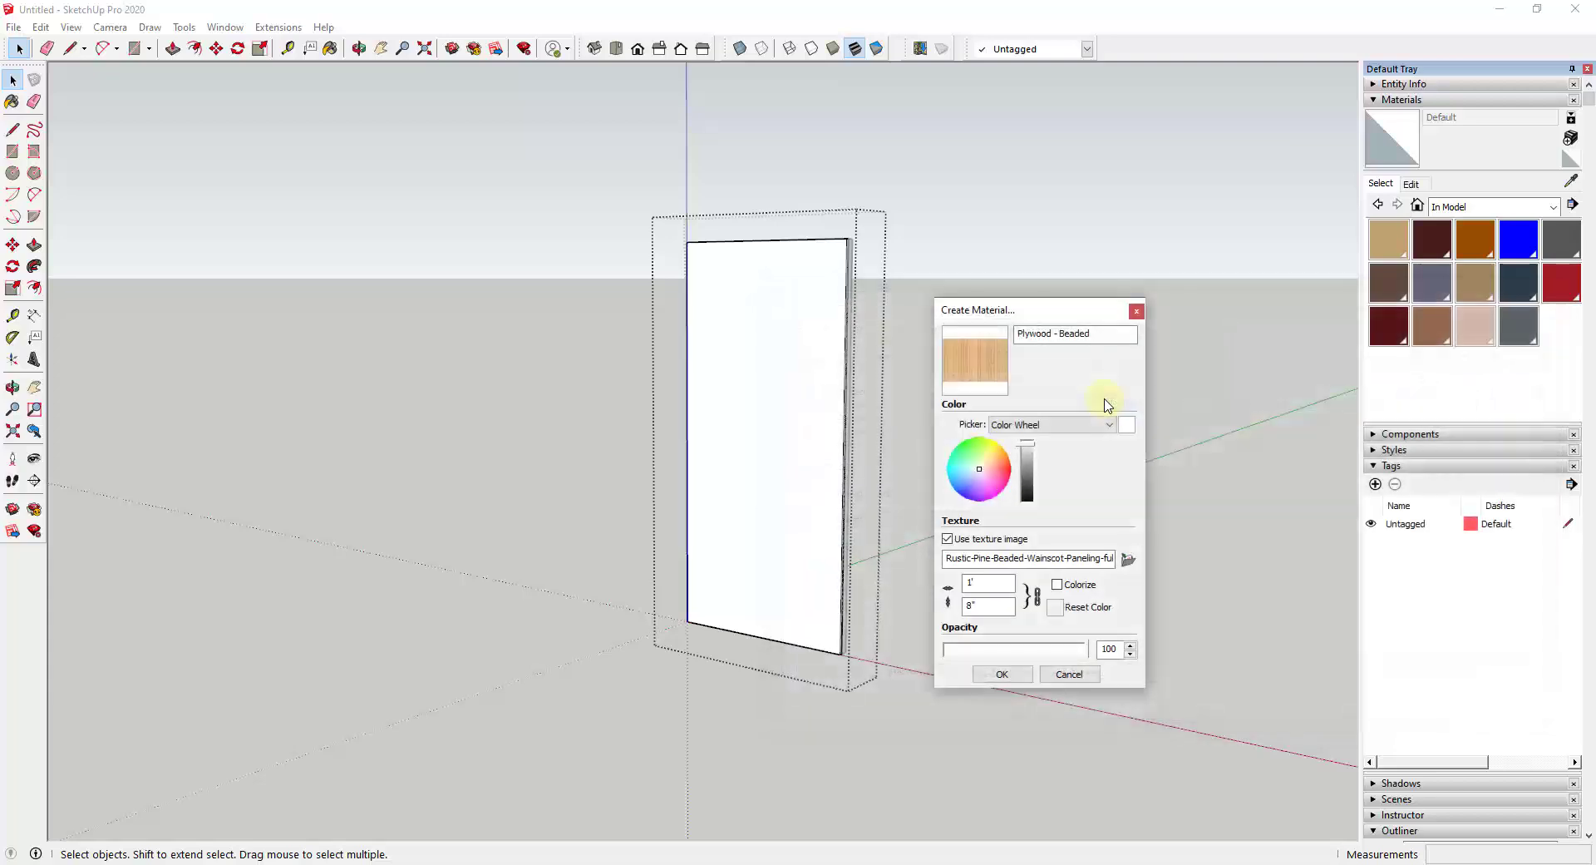
click(1002, 674)
Paint the panel's large front face with the Plywood - Beaded material.
click(803, 367)
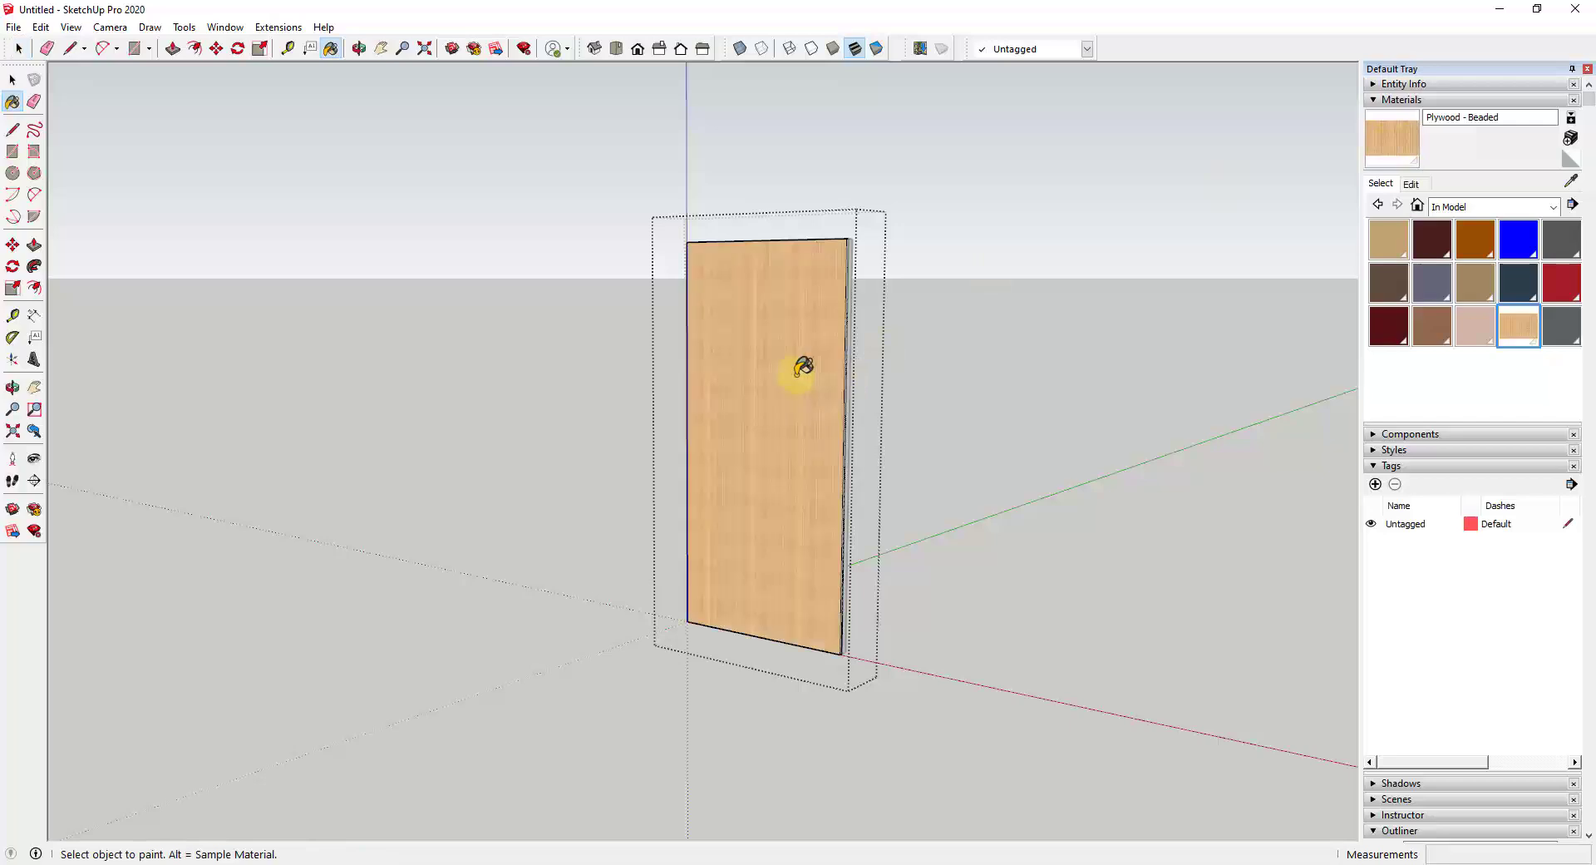
scroll(803, 367, up, 4)
scroll(802, 399, down, 3)
scroll(760, 382, up, 2)
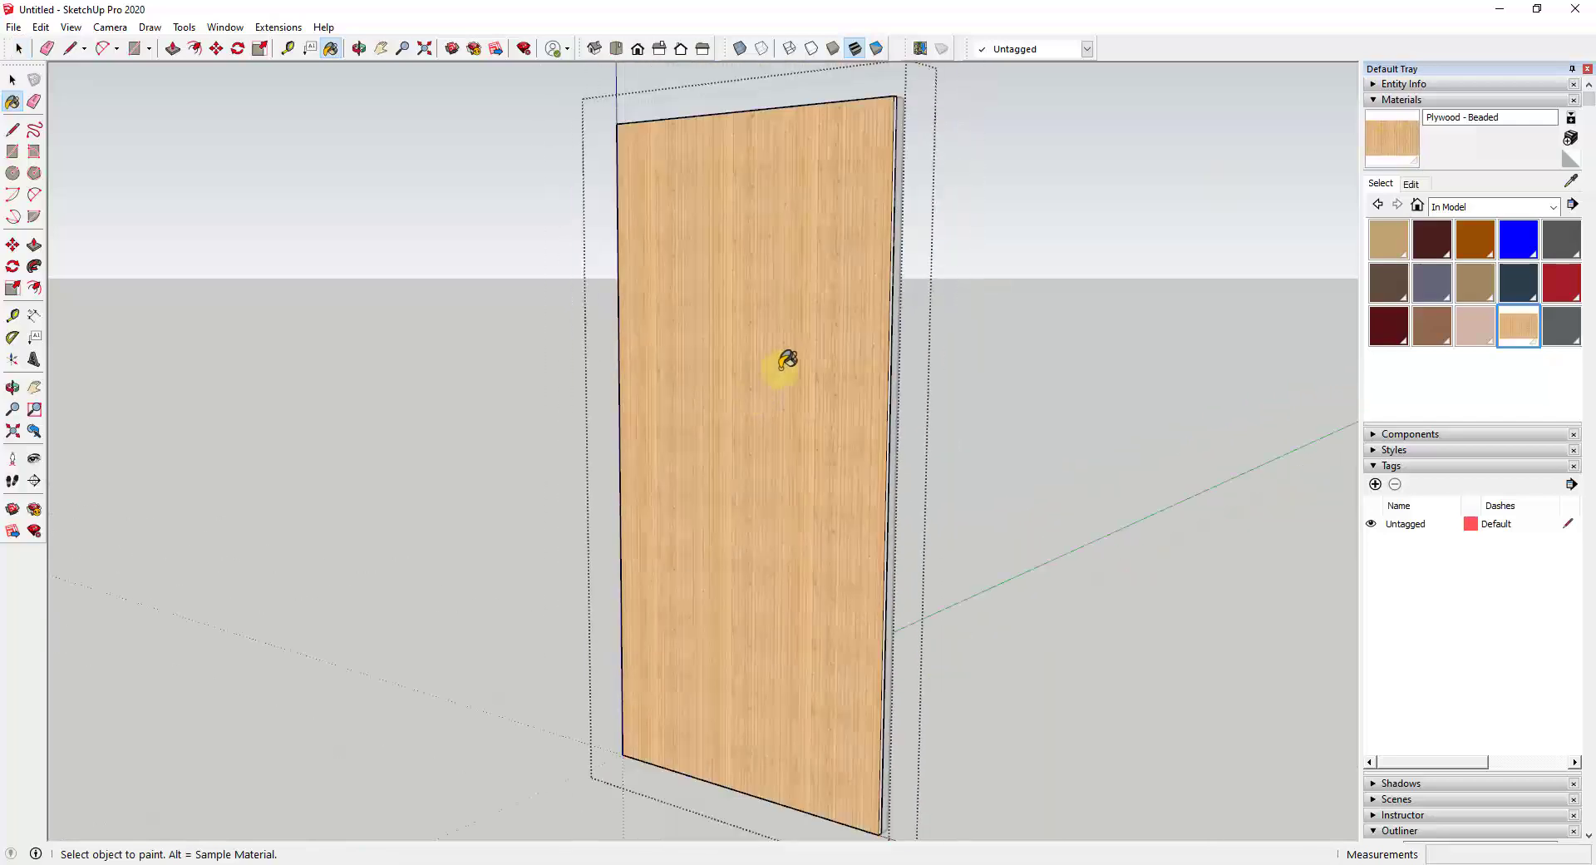
key(space)
Try a texture width of 4' for the Plywood - Beaded material and settle on 6'.
click(1411, 184)
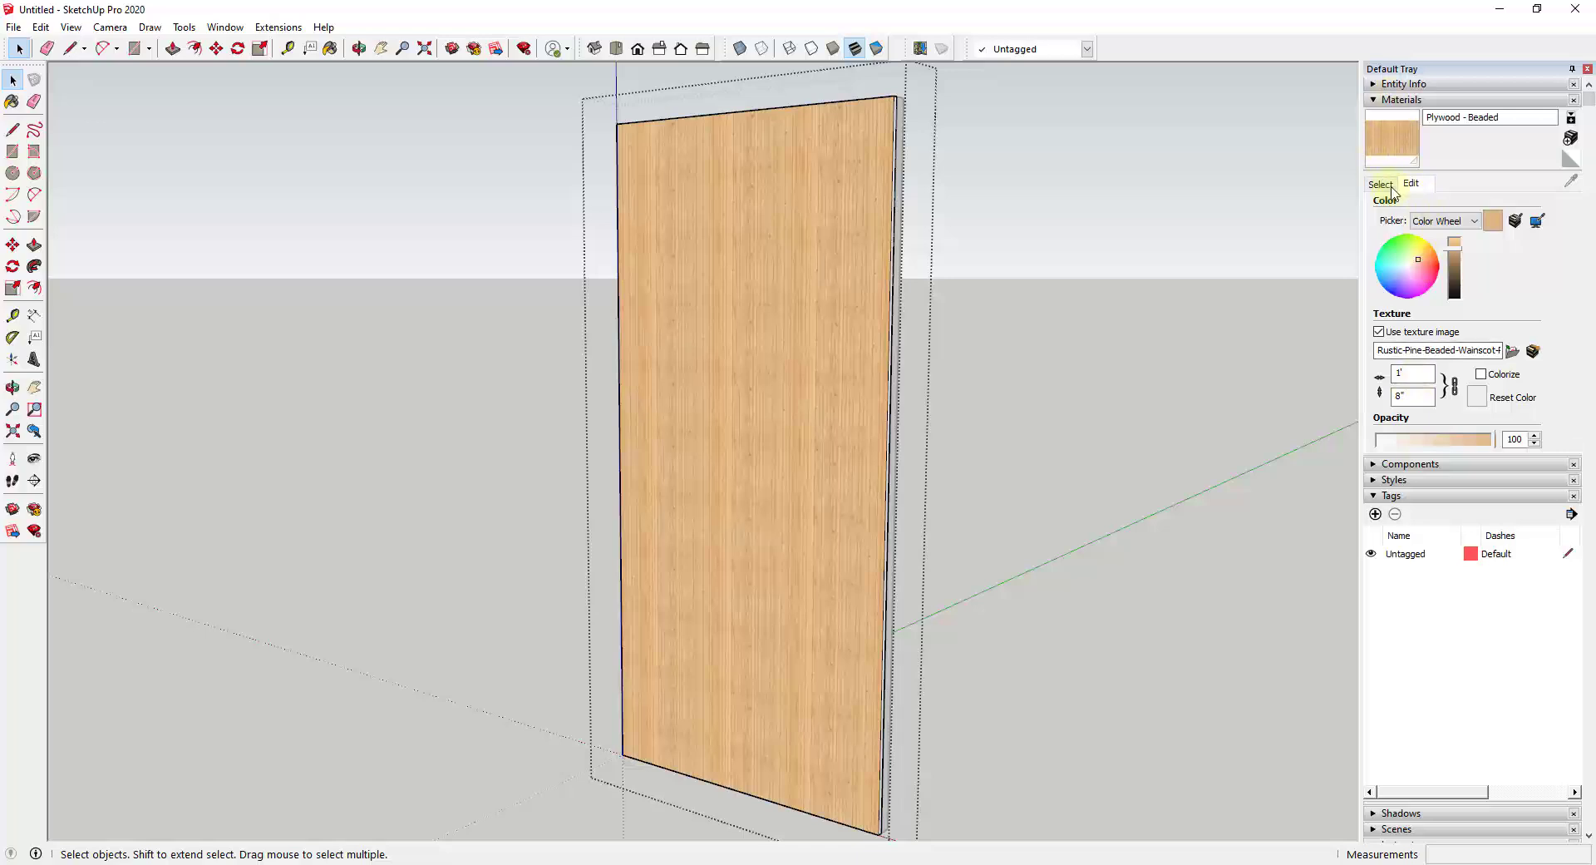
click(1414, 372)
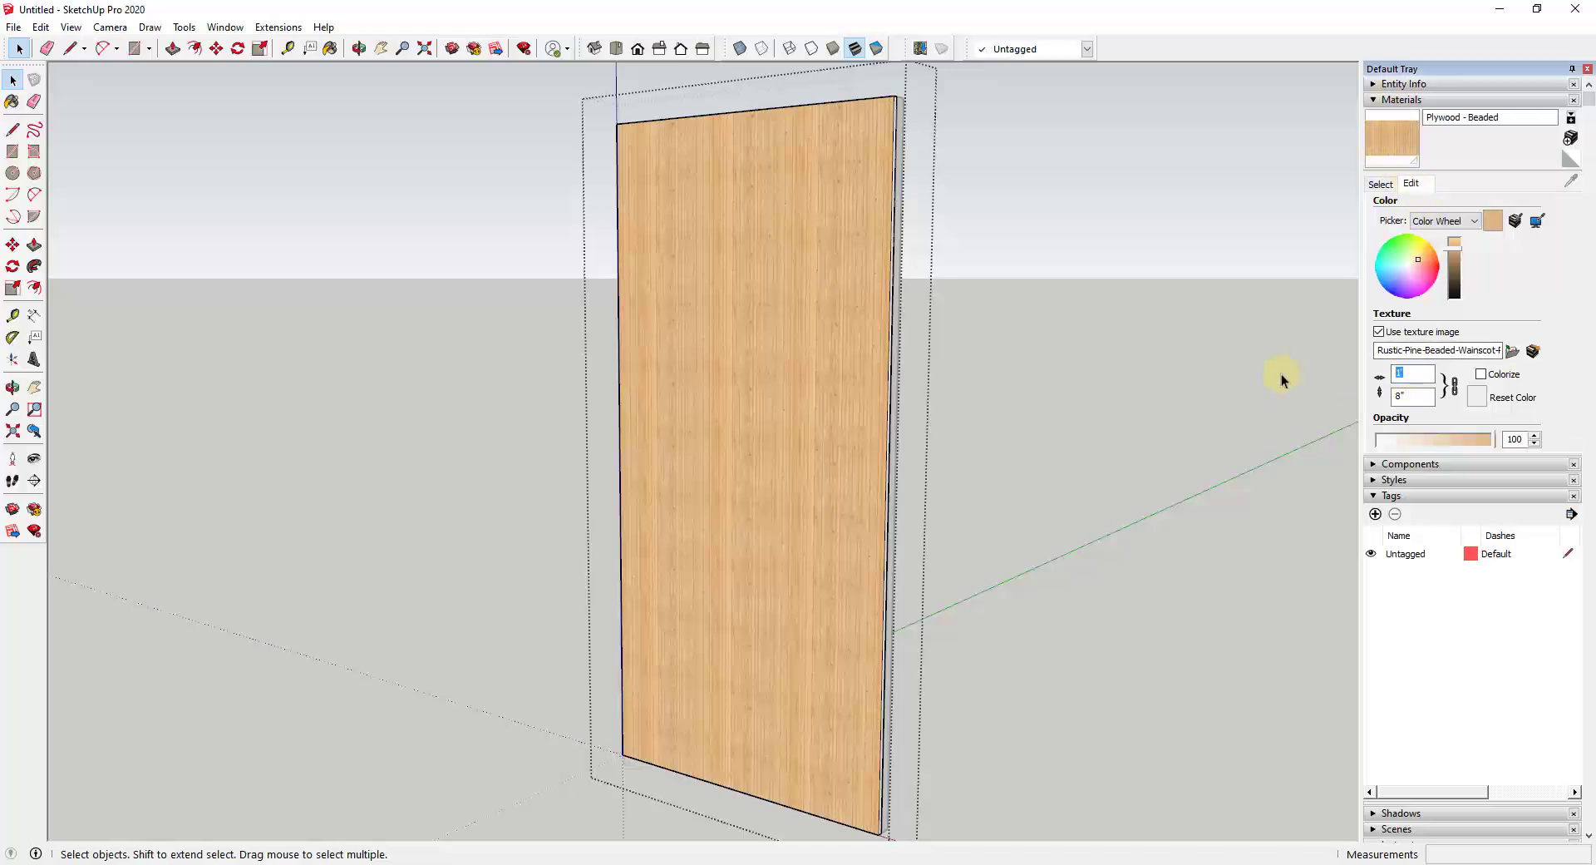
text(4)
key(Return)
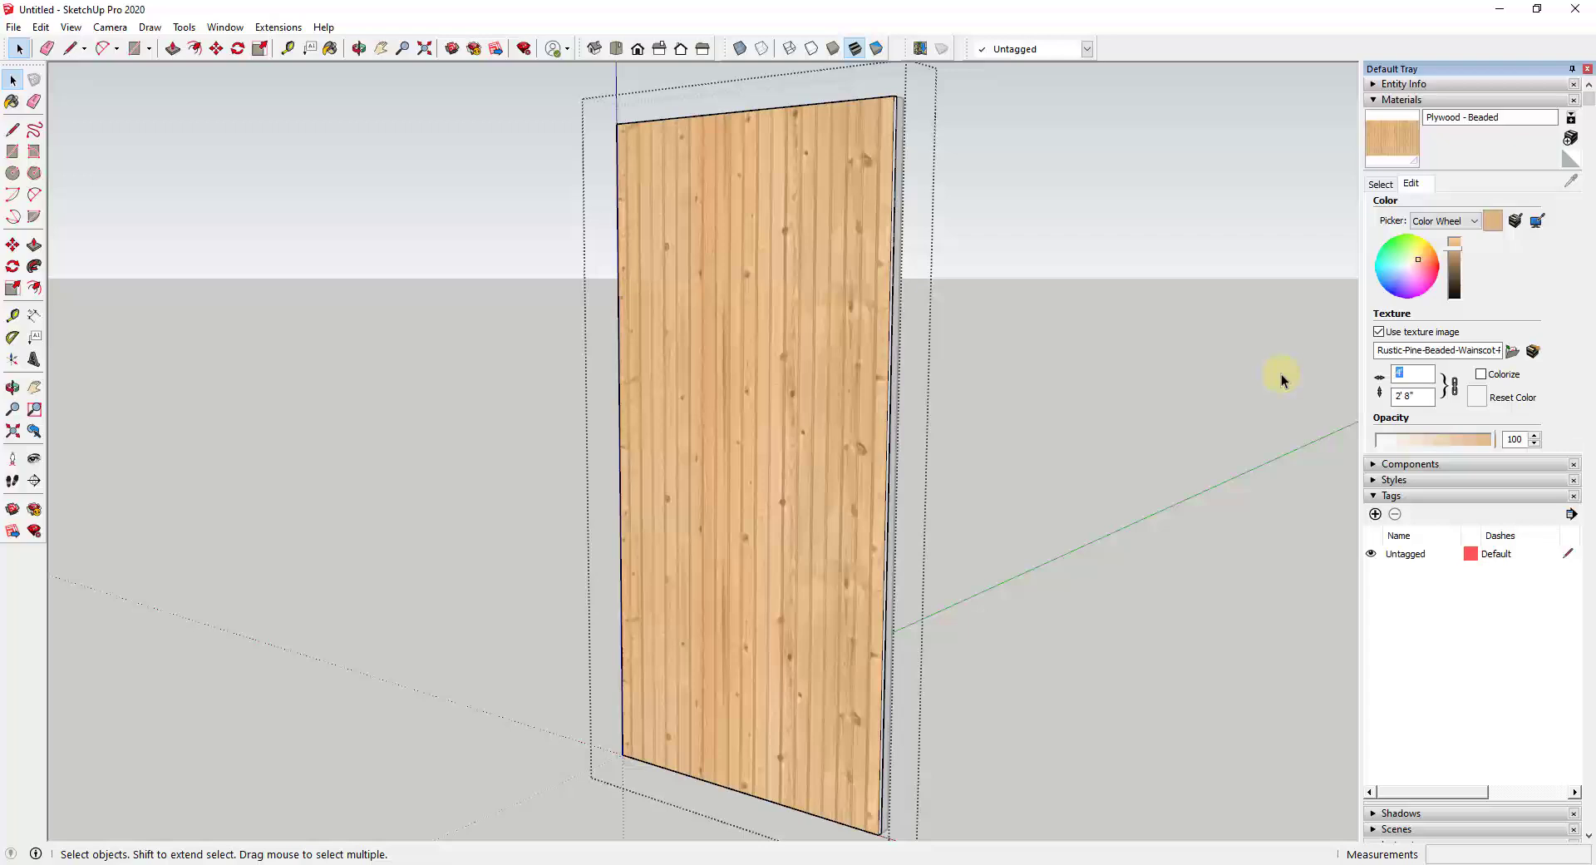
text(6)
key(Return)
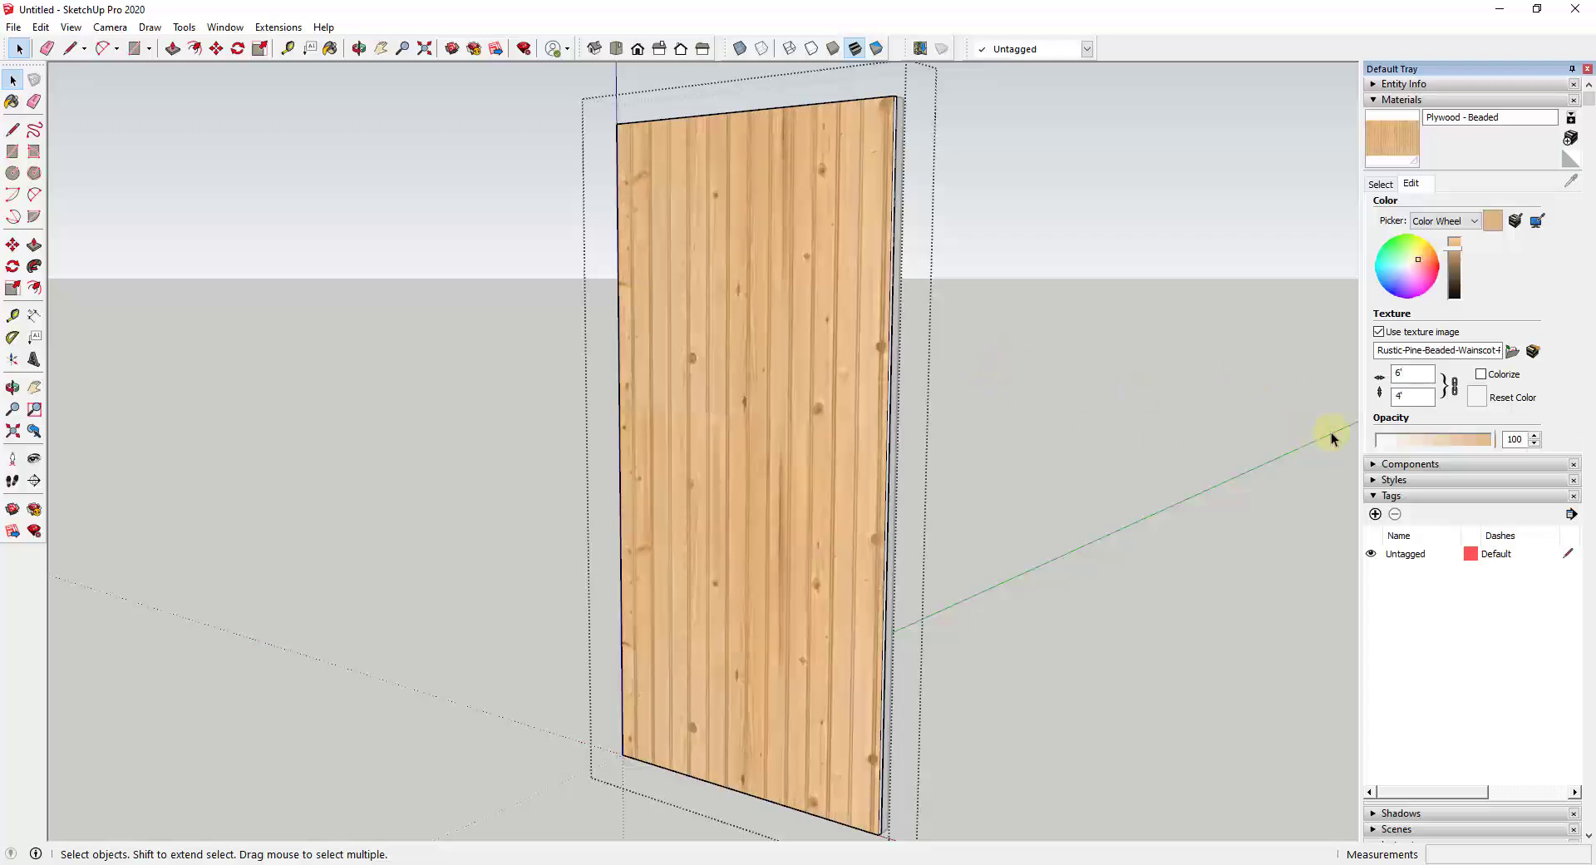
Reposition the beaded texture upward on the panel's front face with the texture position pins and close the group.
right_click(786, 425)
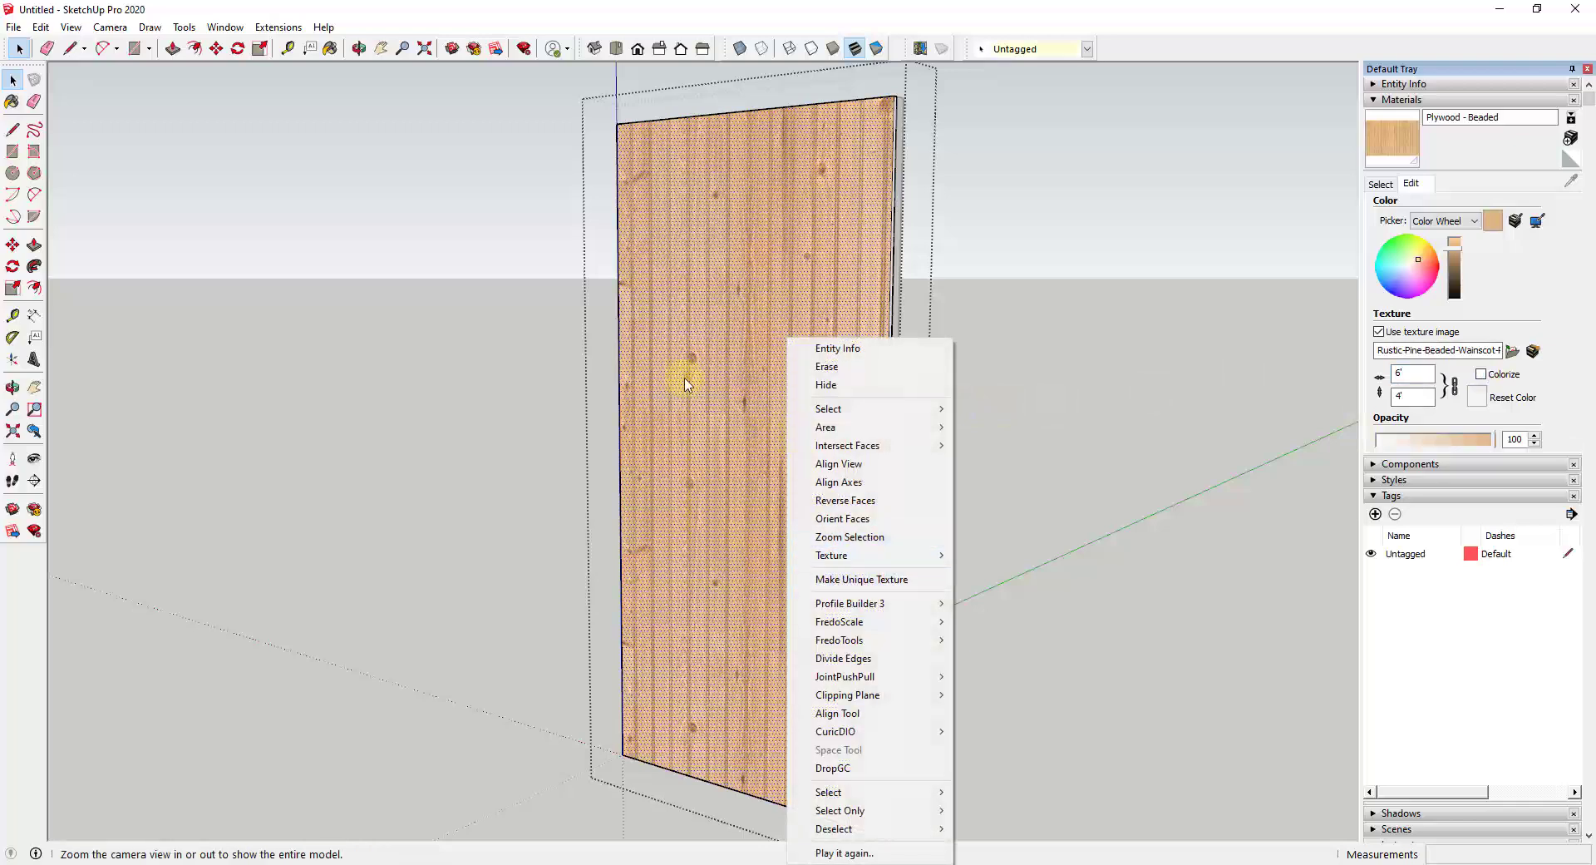
click(696, 409)
right_click(761, 439)
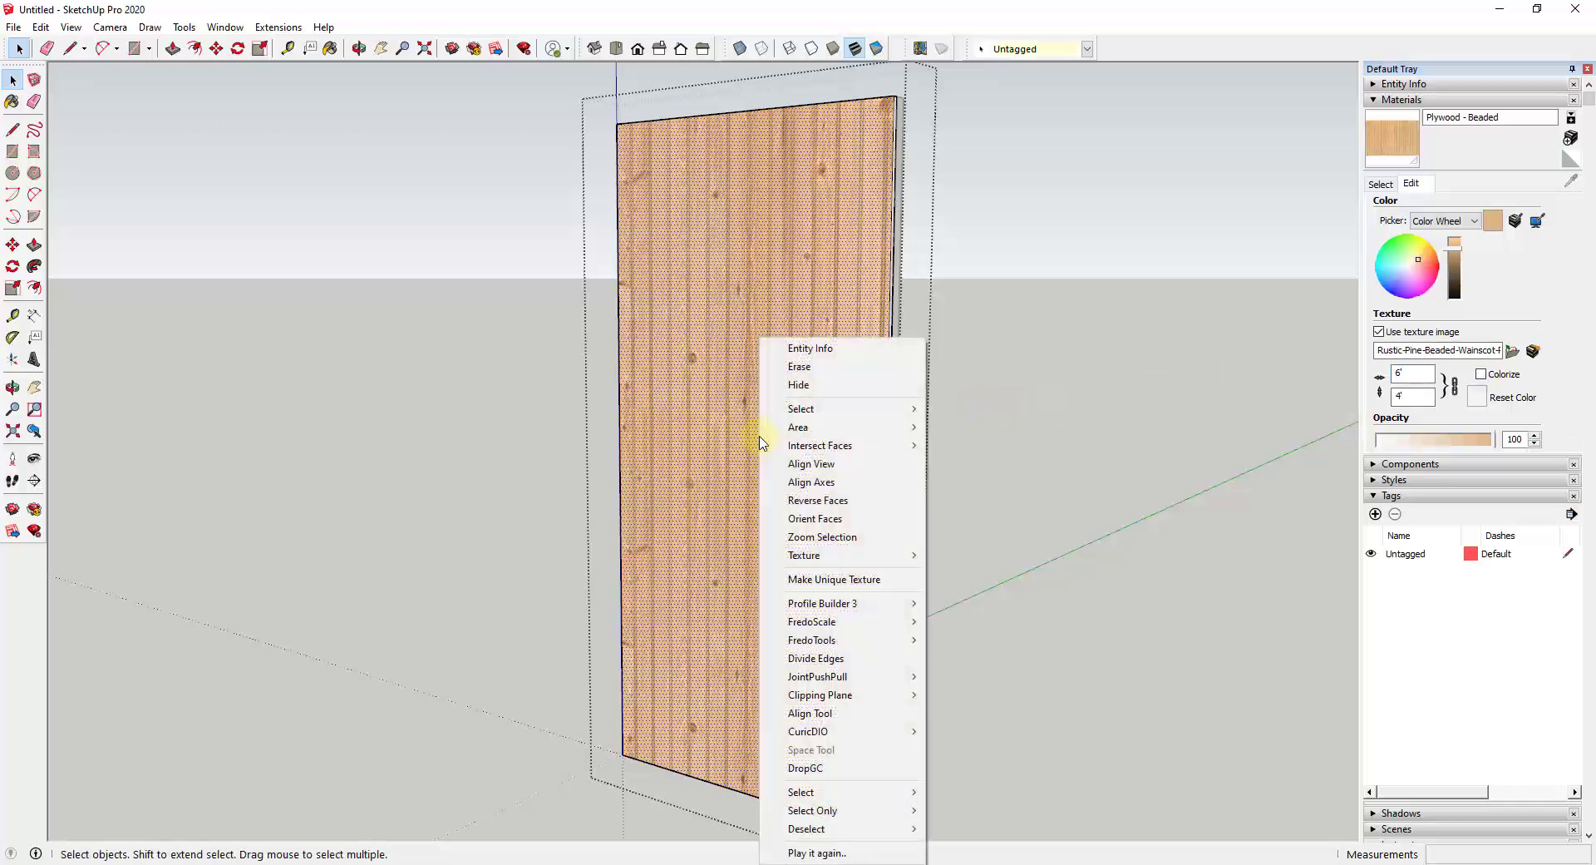
mouse_move(830, 556)
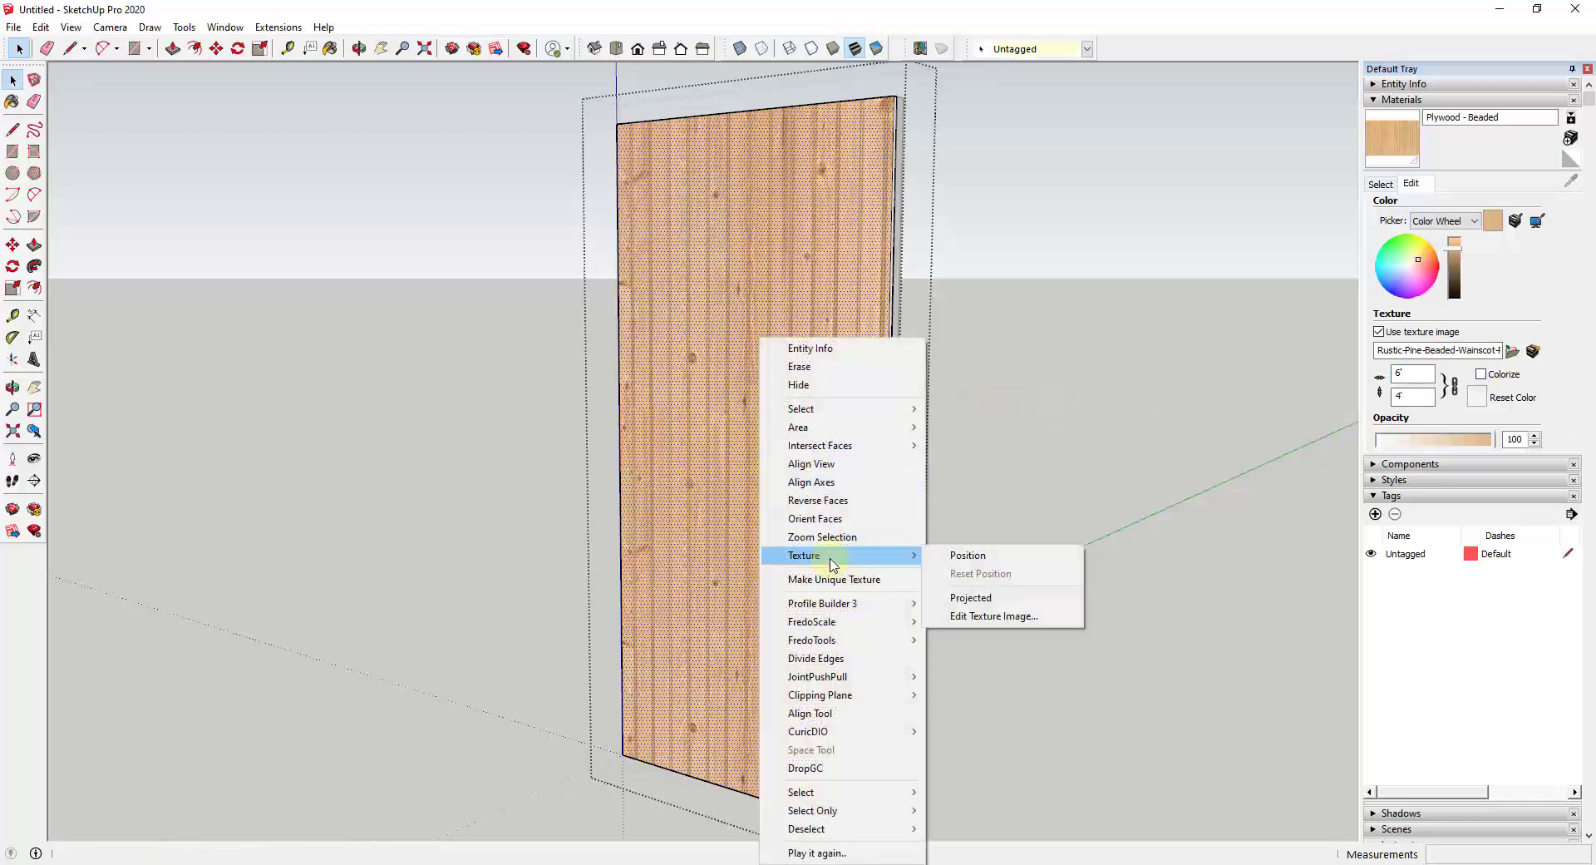
click(987, 563)
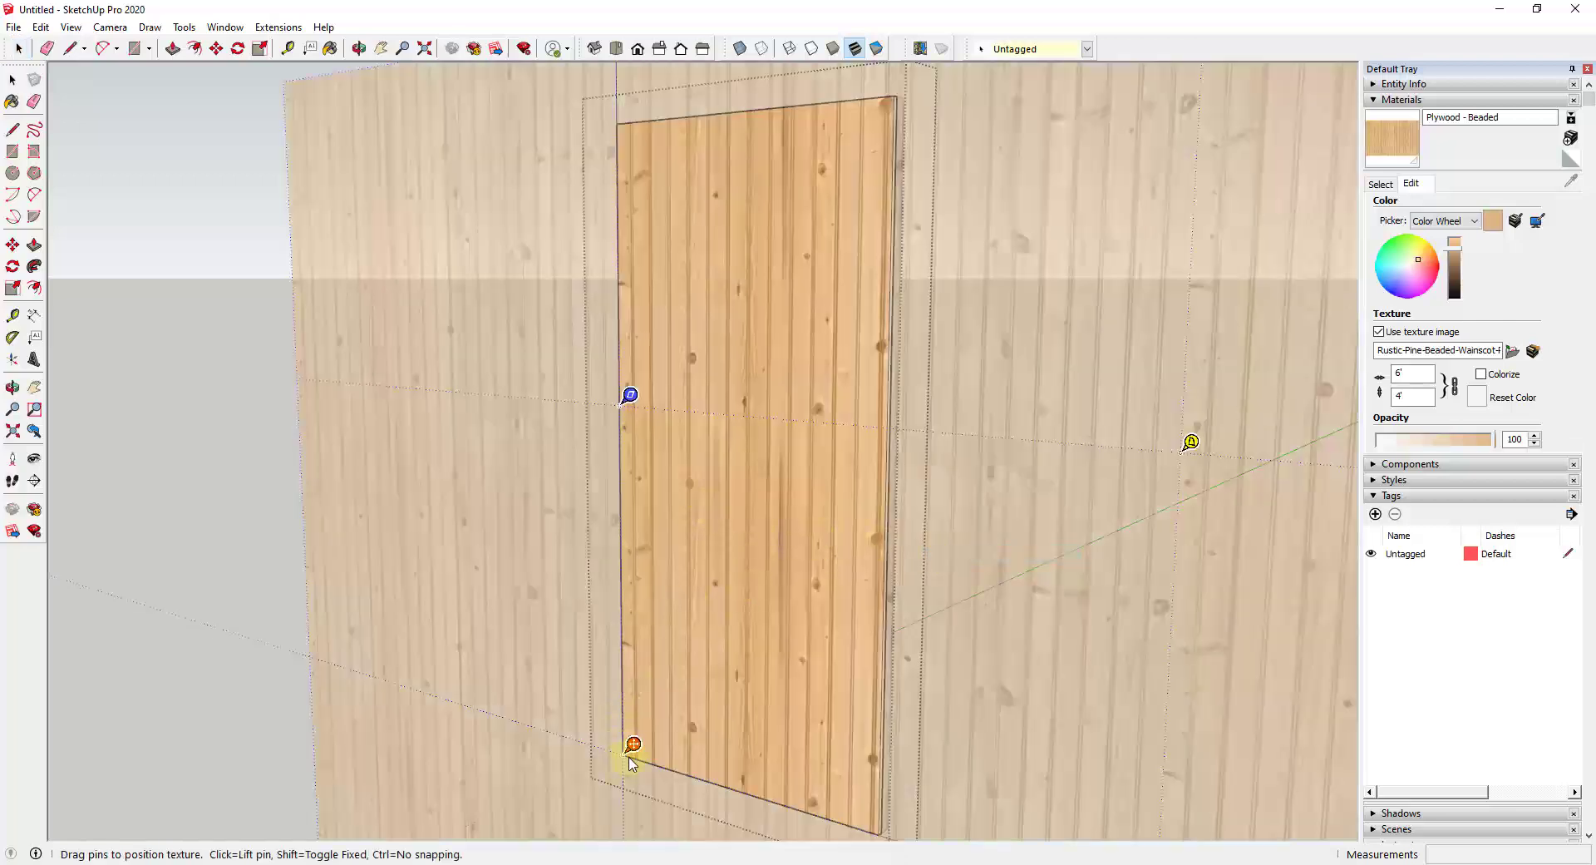
drag(667, 752, 673, 594)
right_click(940, 577)
click(968, 580)
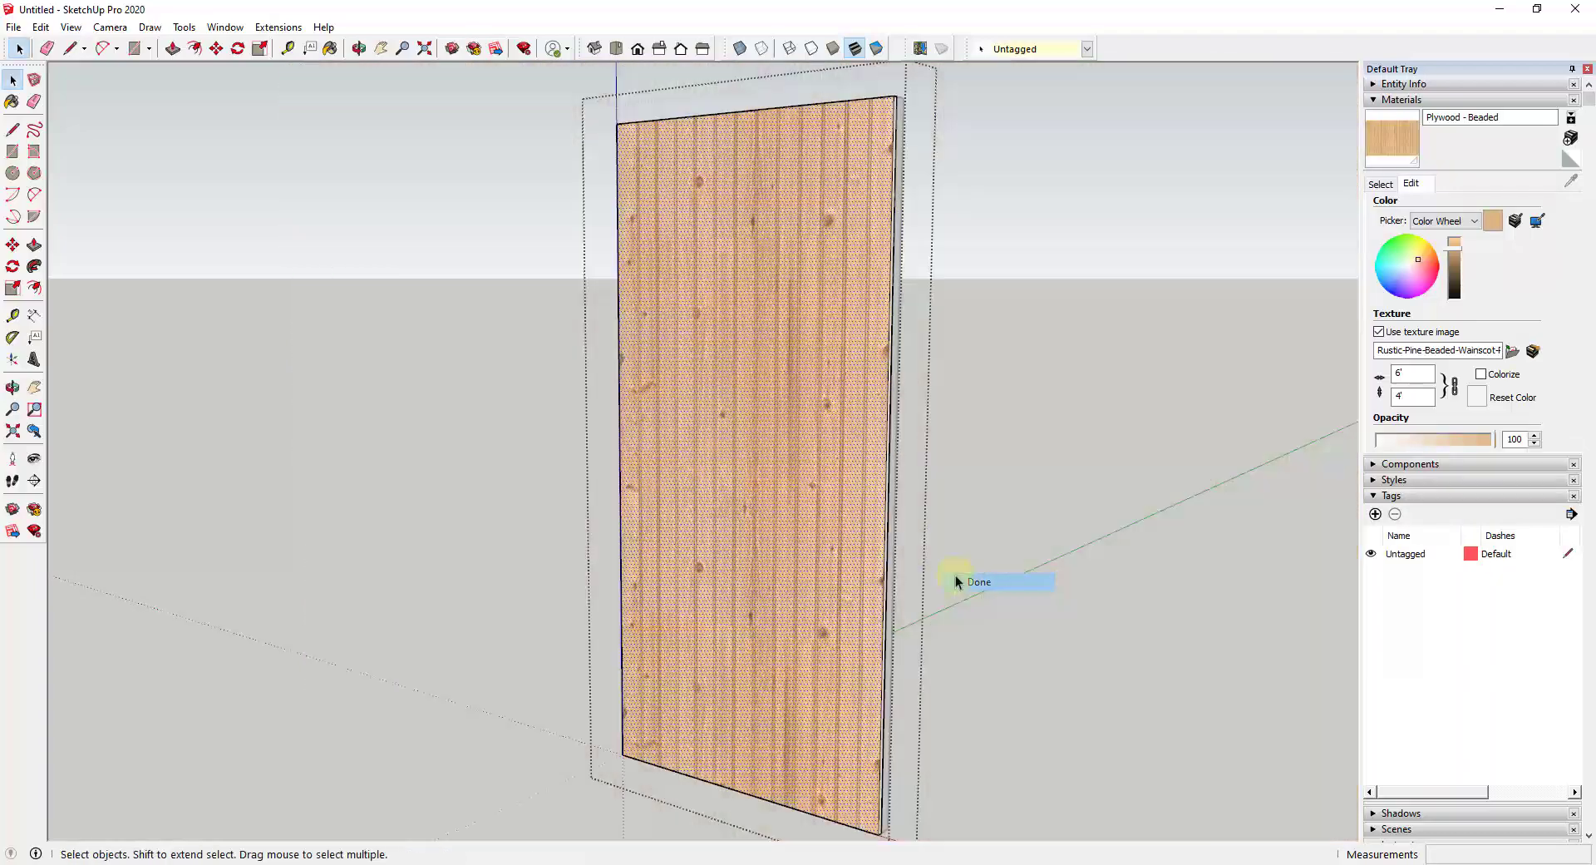
click(998, 442)
Select the panel group, colorize the Plywood - Beaded texture and shift its color to red.
scroll(740, 425, down, 2)
click(785, 427)
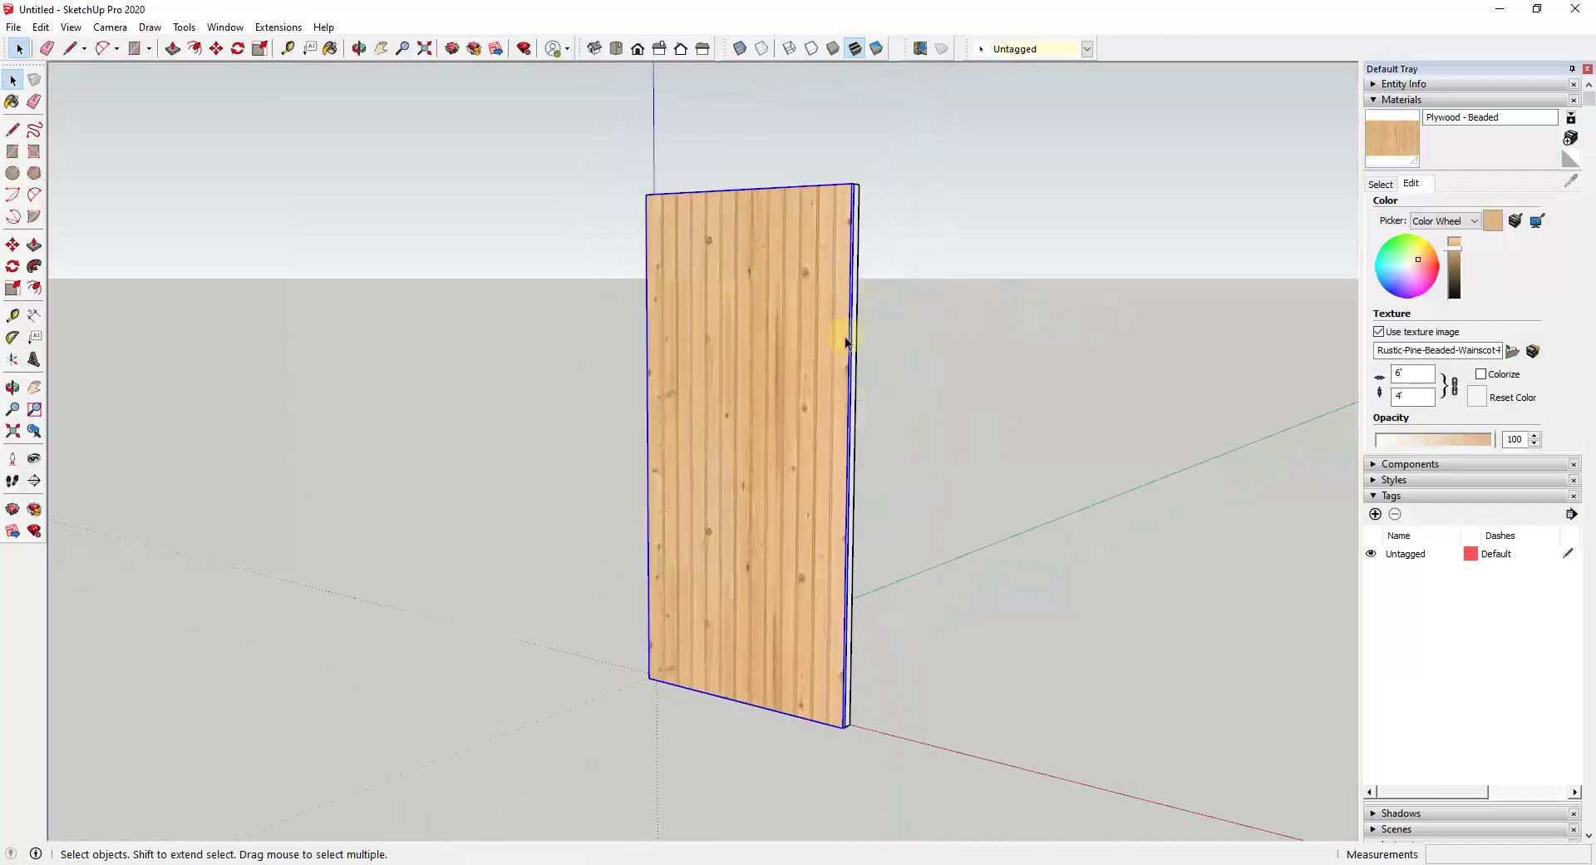
scroll(804, 349, down, 1)
scroll(805, 363, up, 1)
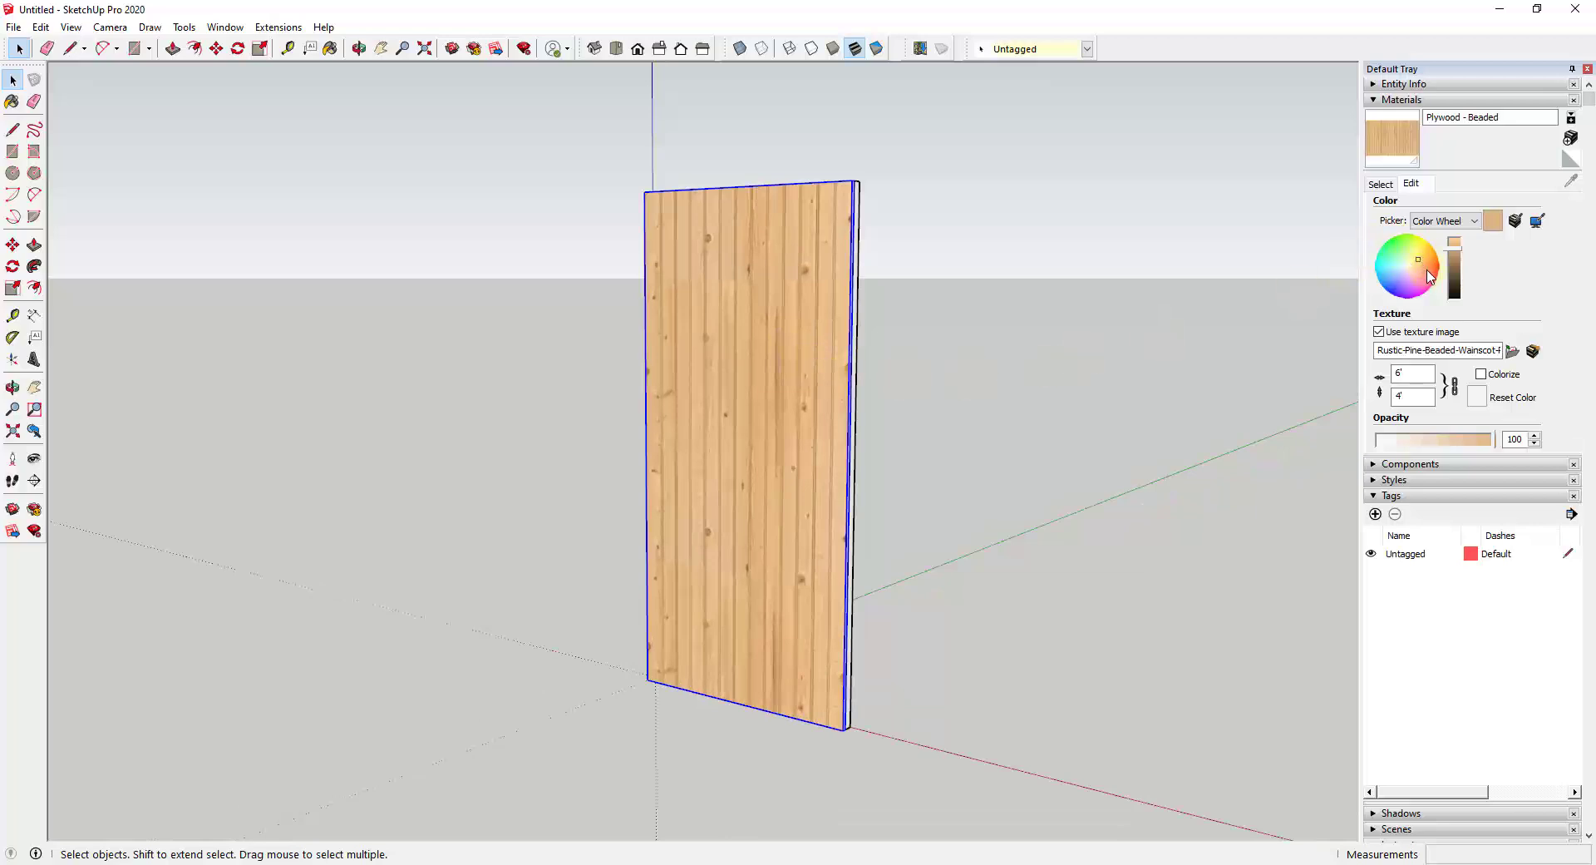
click(1483, 376)
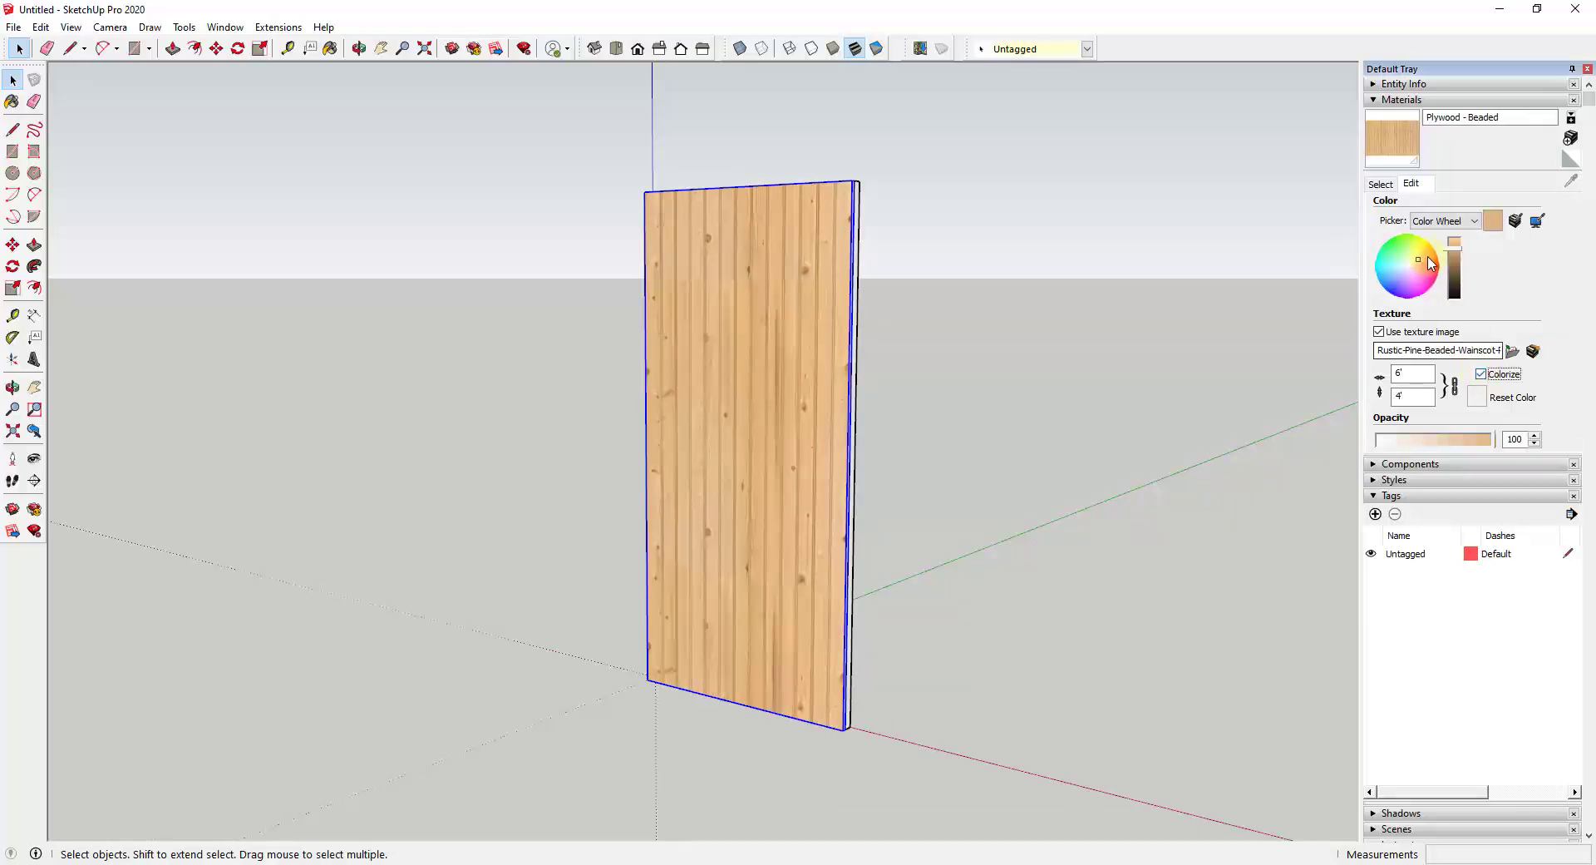
drag(1425, 267, 1426, 273)
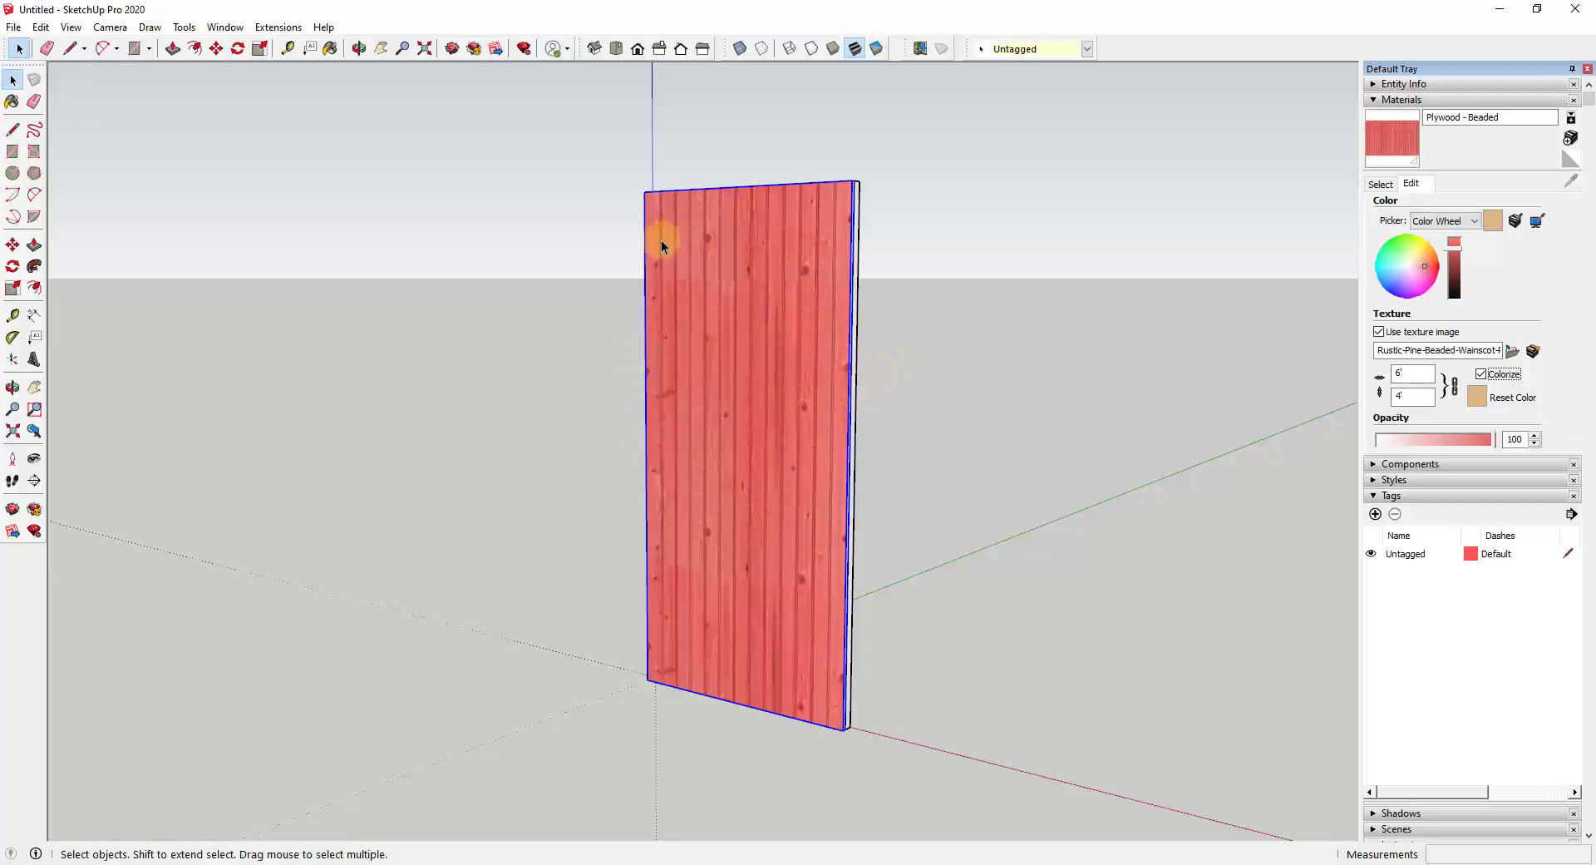
click(1439, 223)
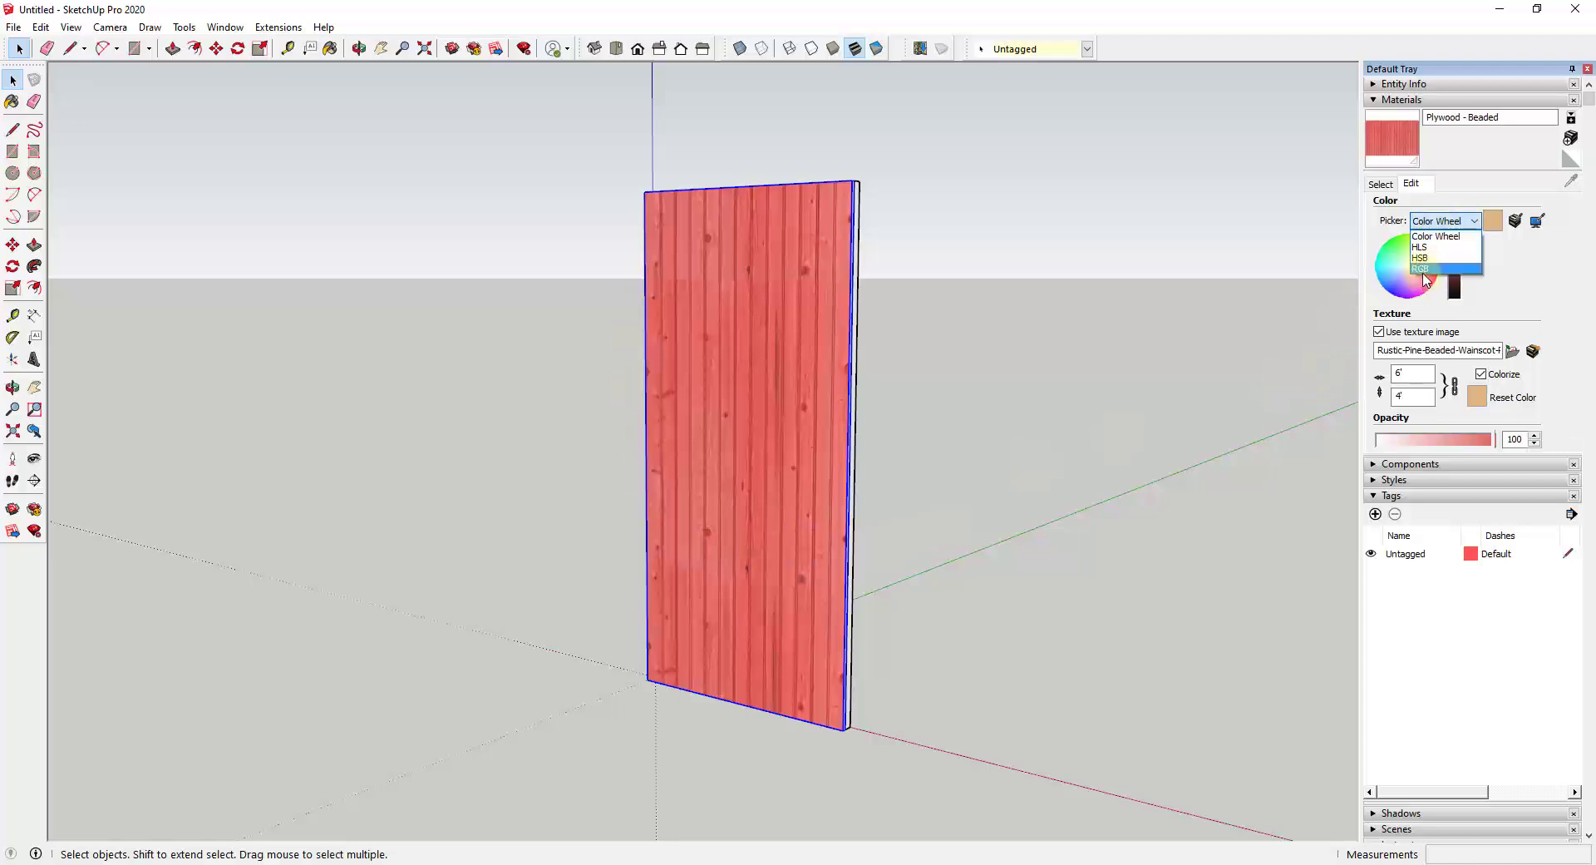
click(919, 428)
Draw a rectangle over the red panel's front face from its lower corner to the diagonally opposite upper corner.
middle_drag(802, 413, 861, 456)
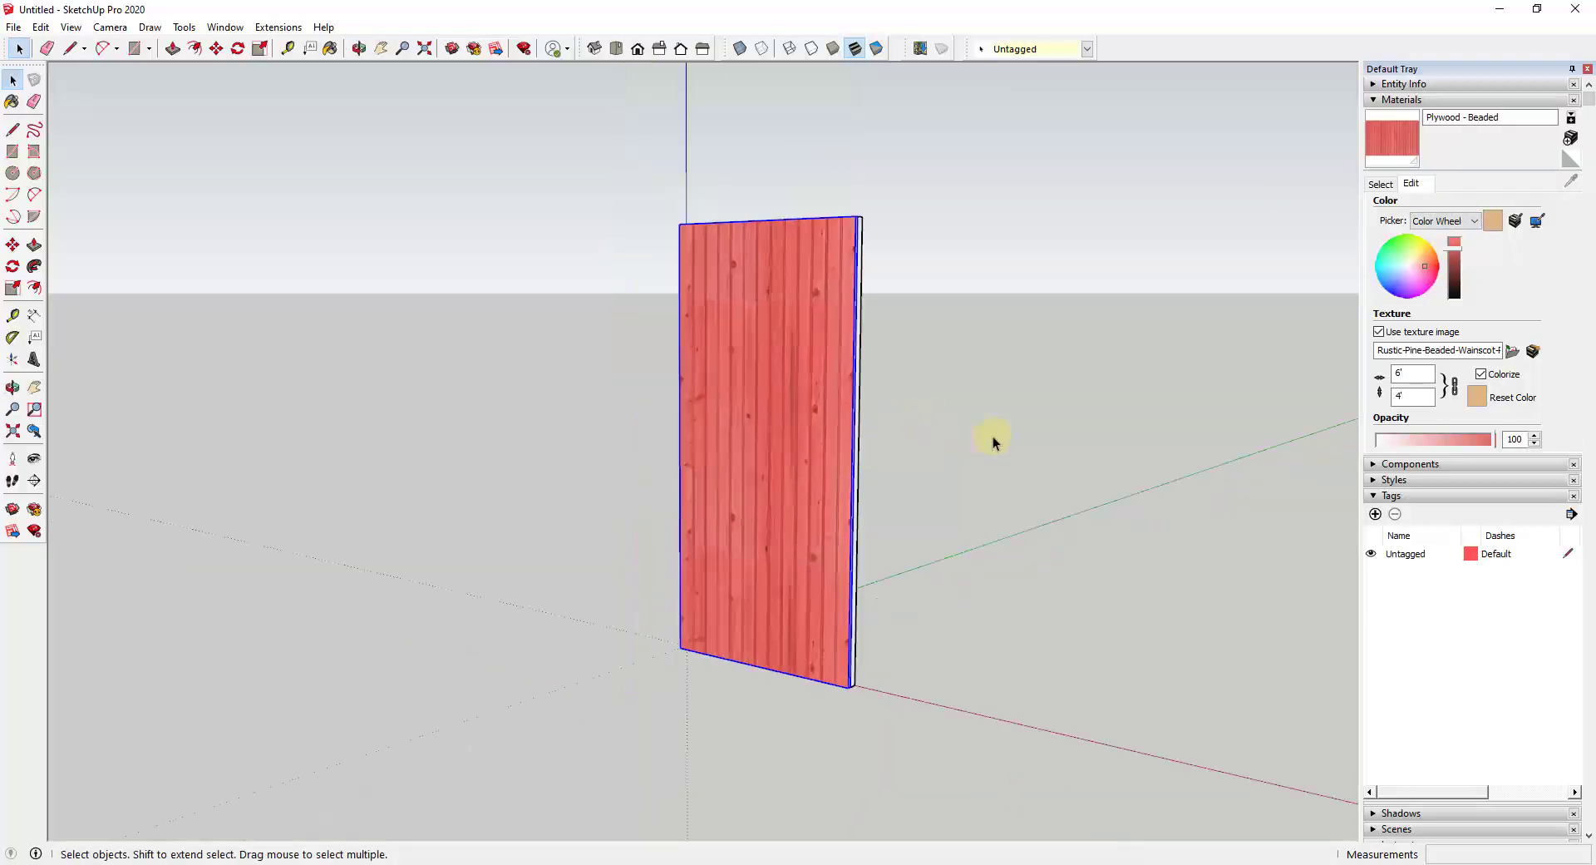
middle_drag(994, 441, 1038, 463)
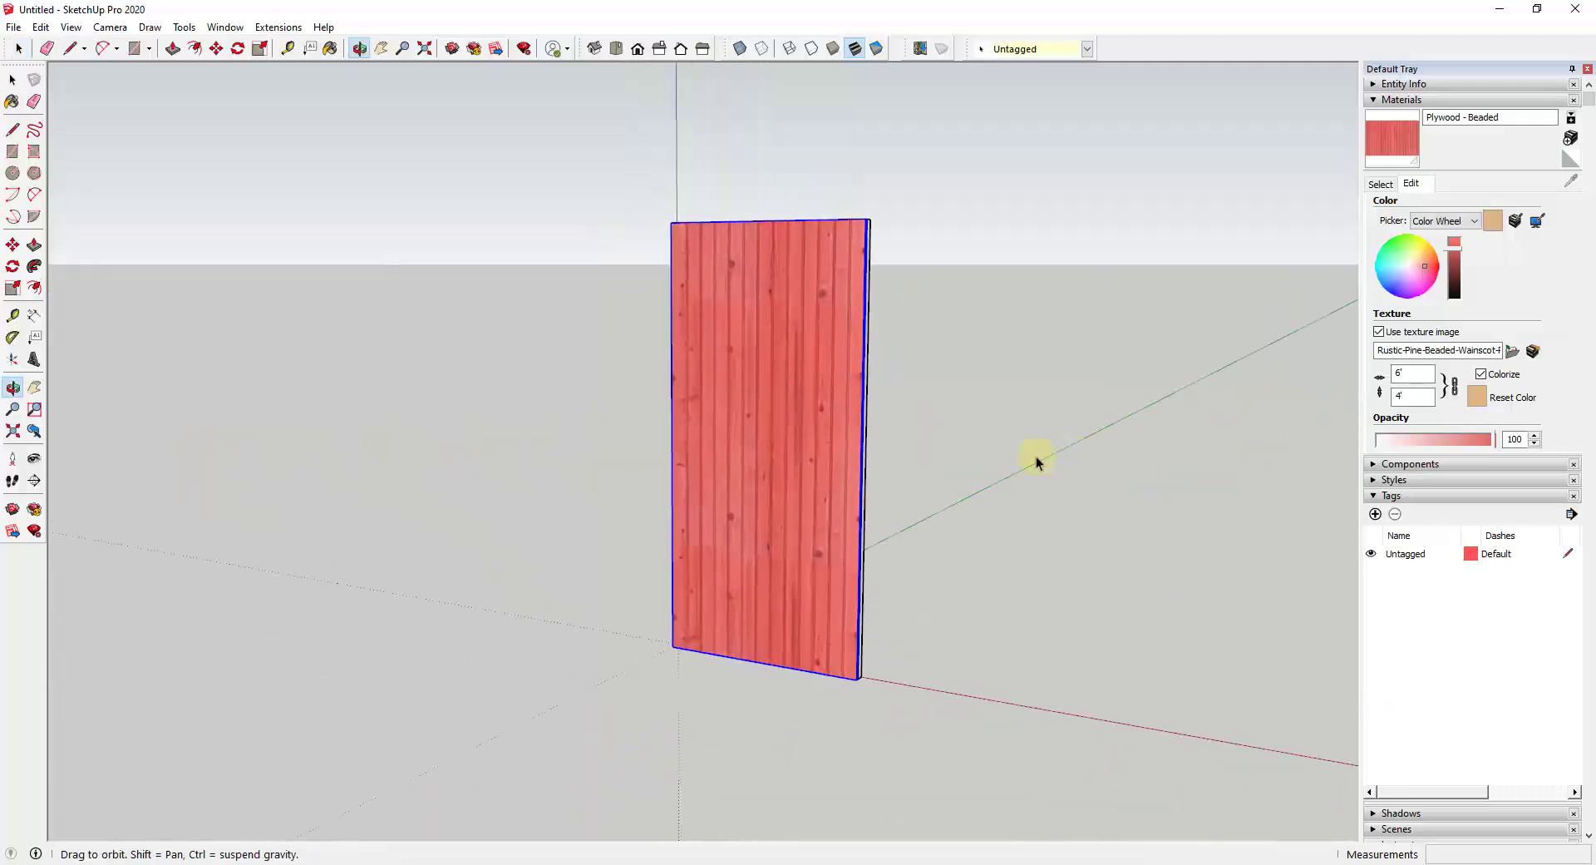
middle_drag(787, 382, 772, 366)
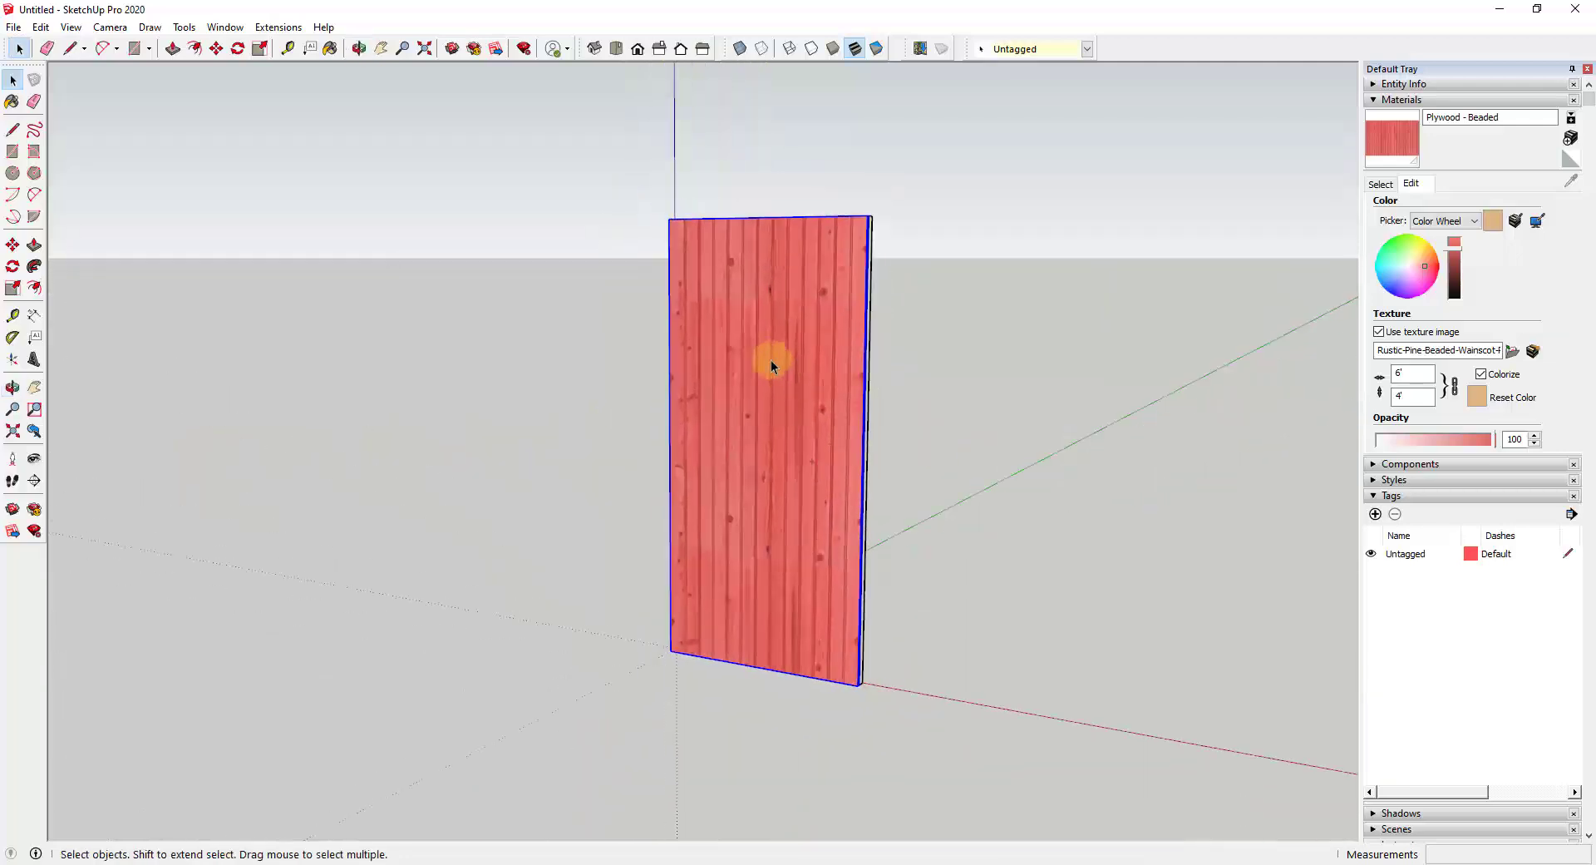
middle_drag(916, 399, 785, 416)
key(r)
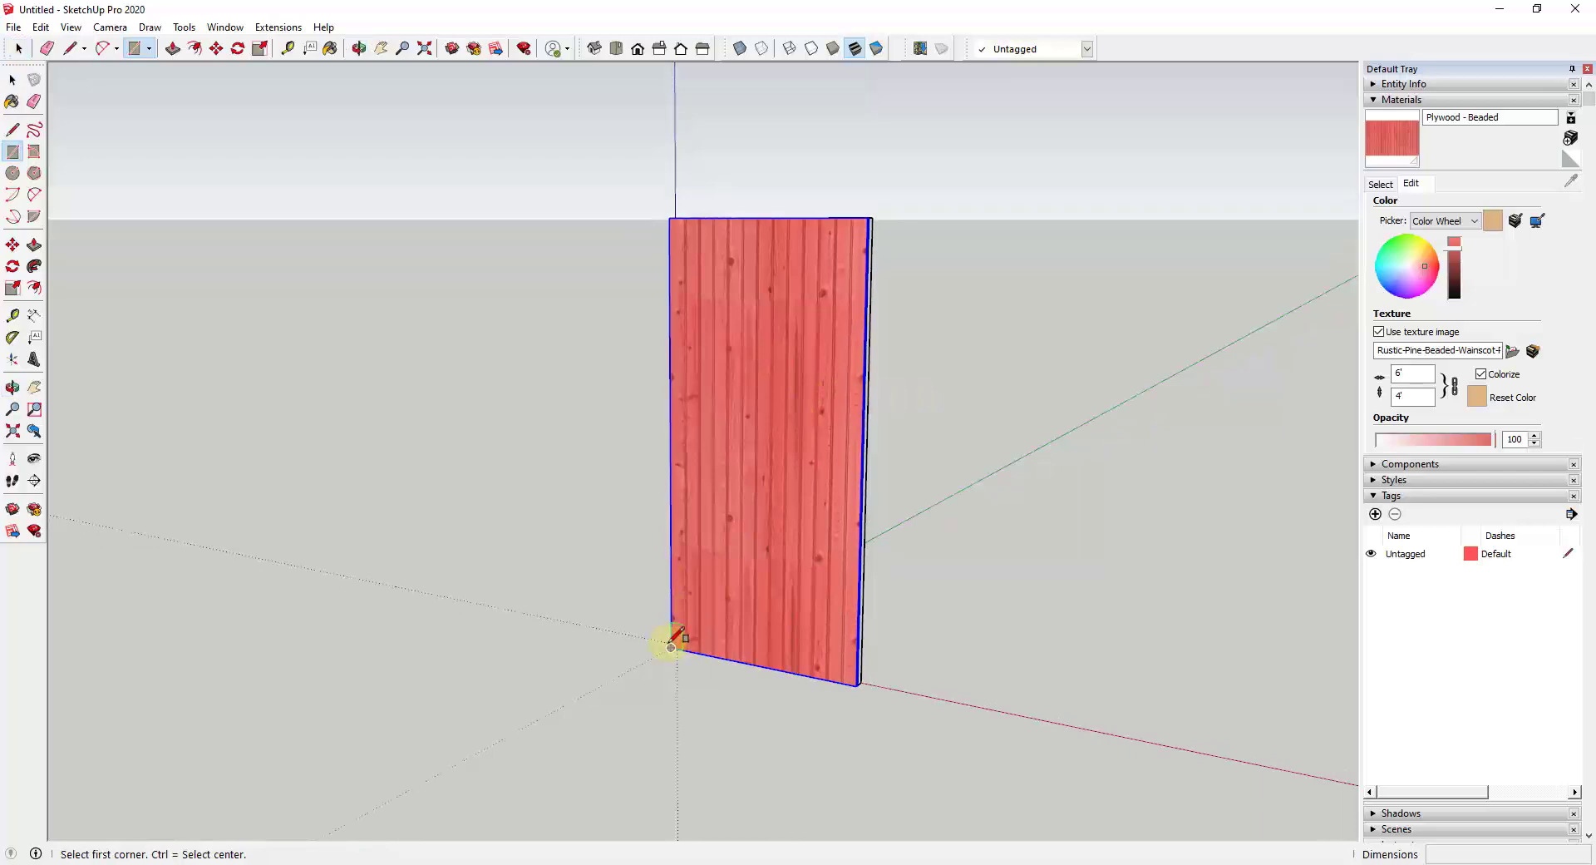
key(space)
key(r)
scroll(671, 646, up, 6)
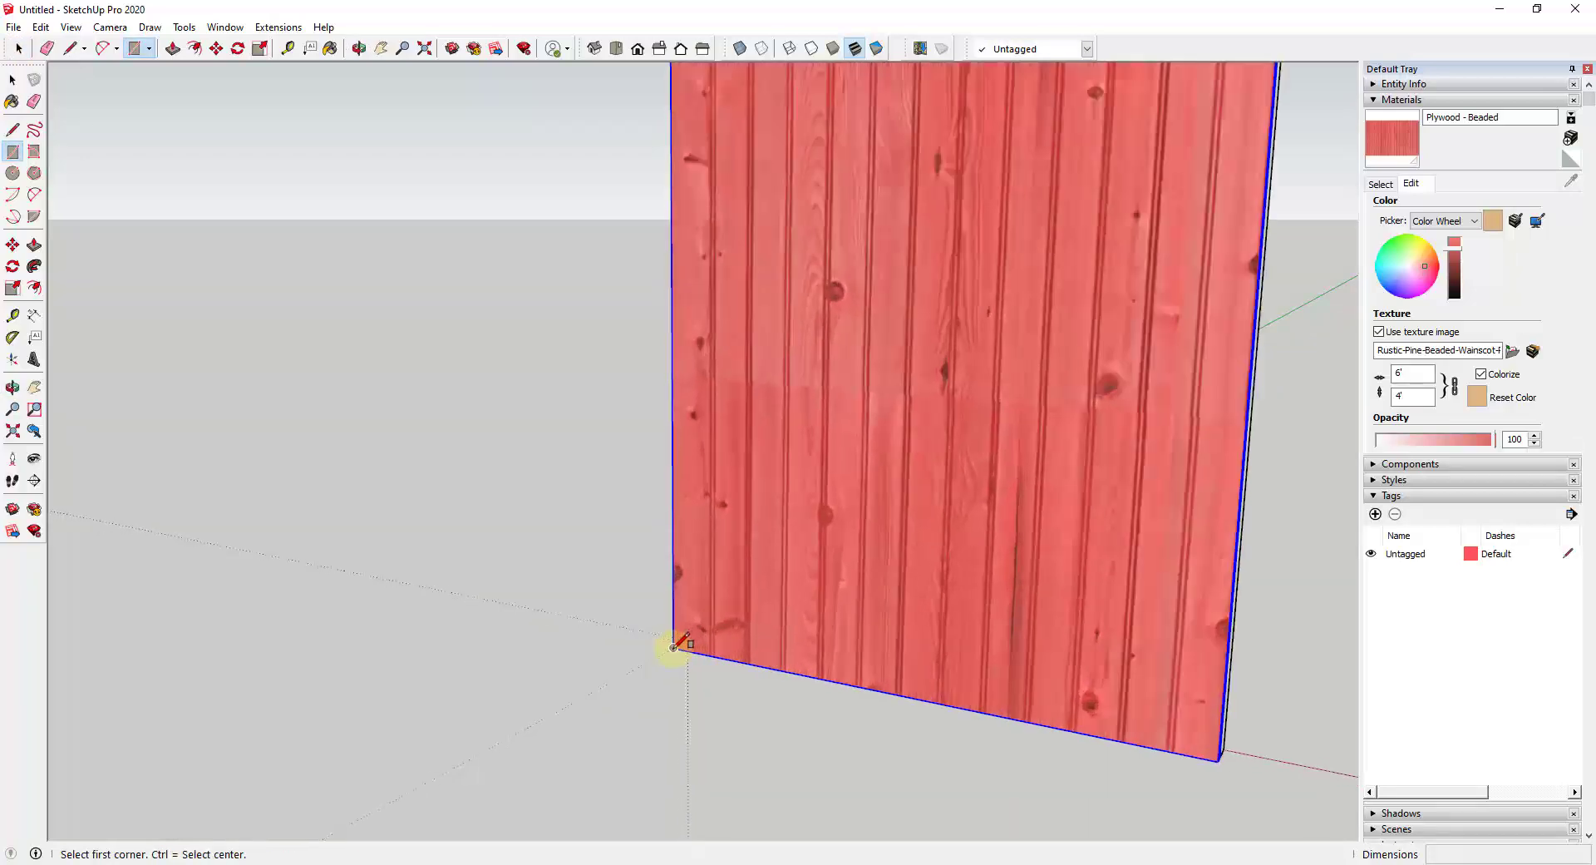
click(672, 647)
scroll(672, 647, down, 6)
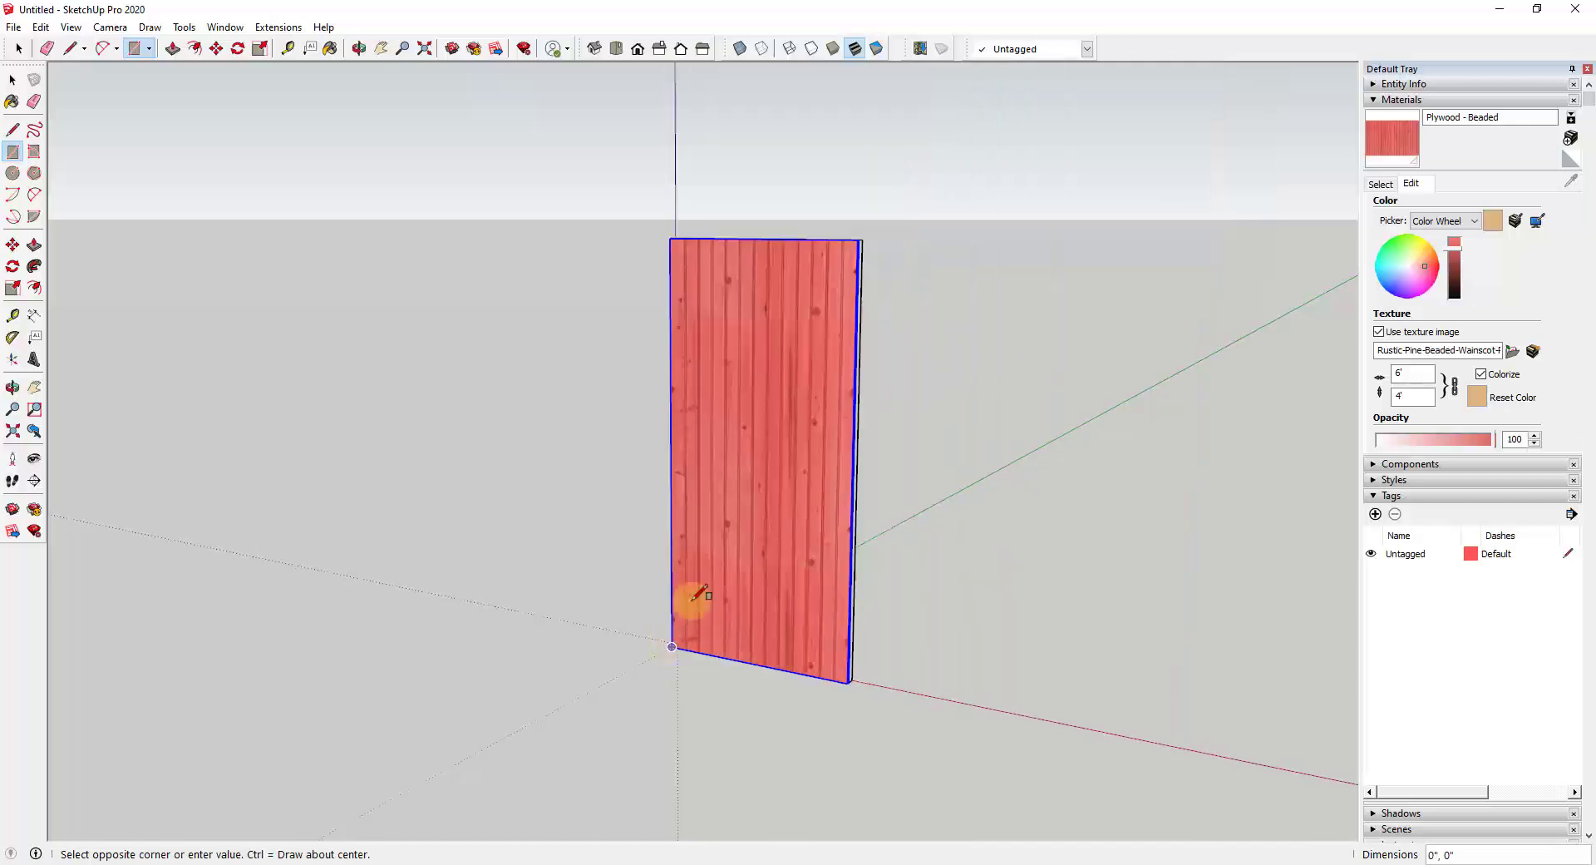
click(861, 241)
key(space)
Offset the outline of the rectangle inward with the Offset tool to form a trim frame on the door's front.
key(f)
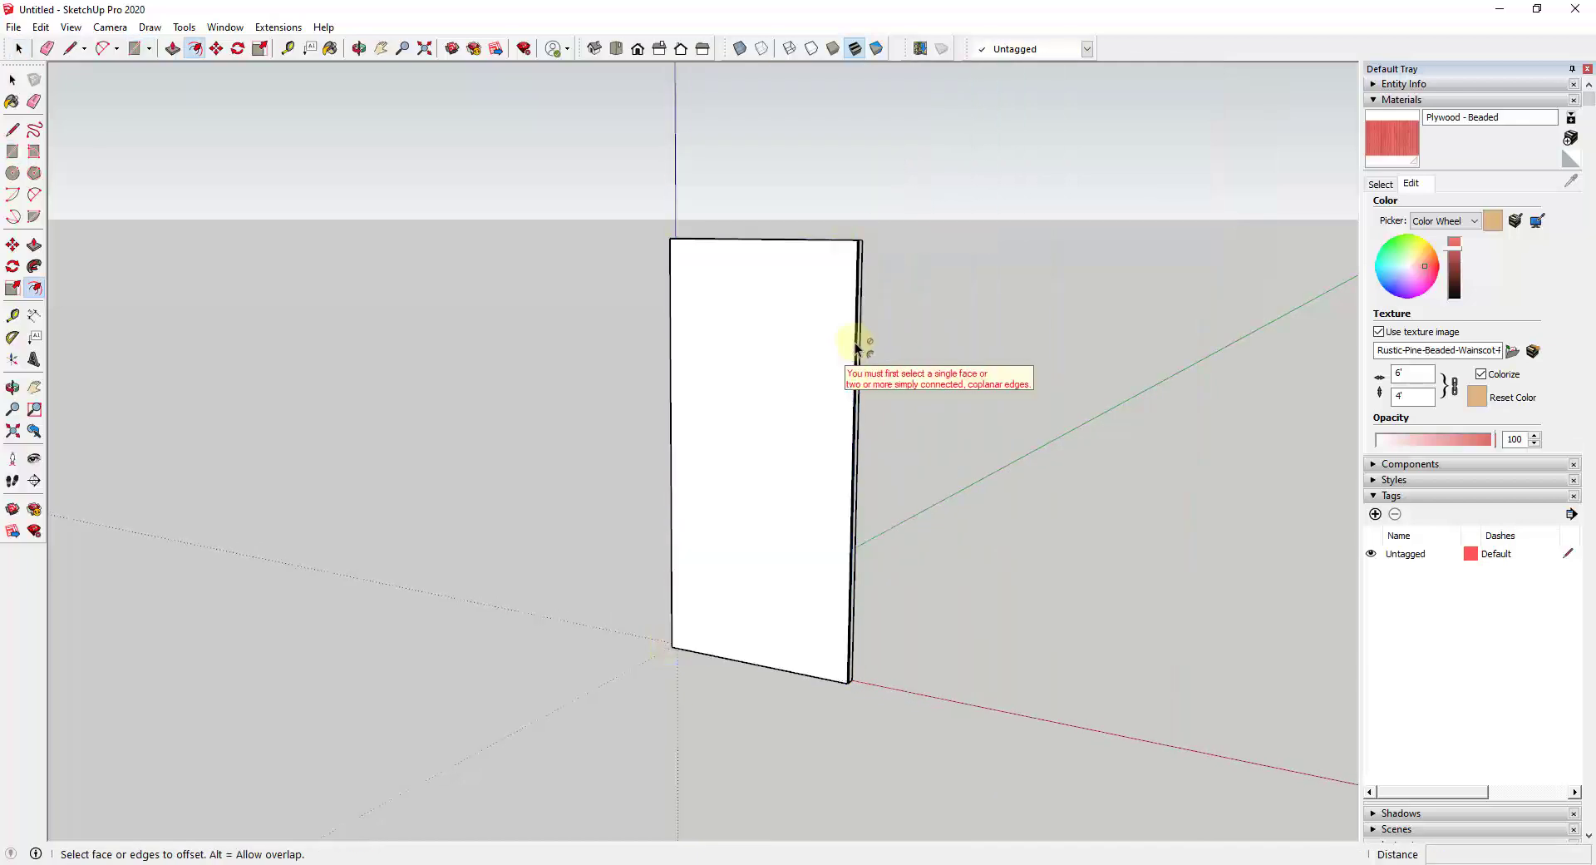
click(853, 343)
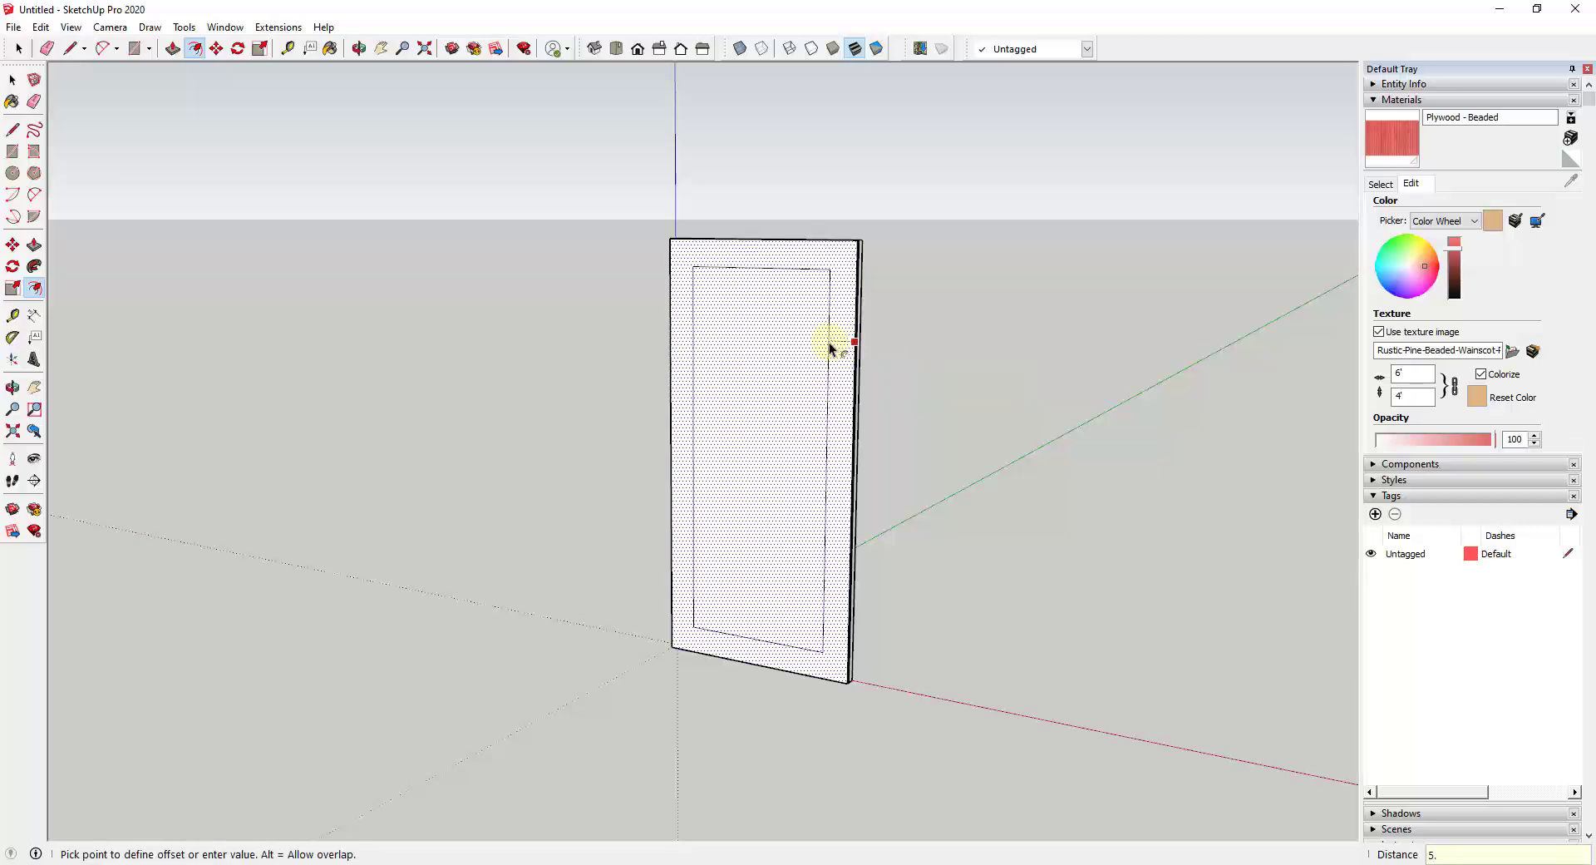
text(5.)
key(Return)
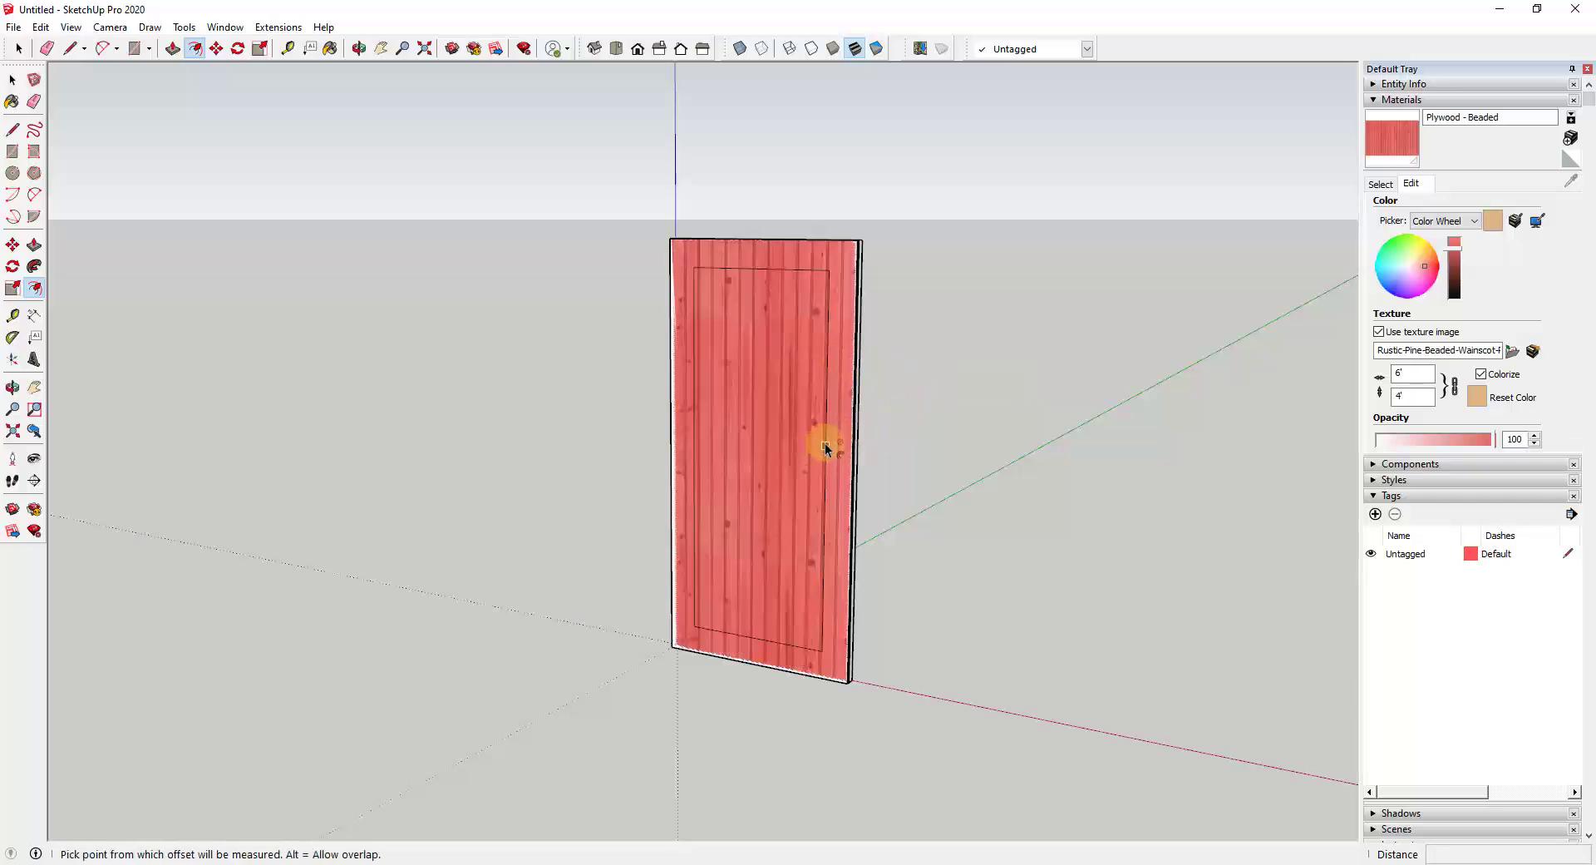
key(space)
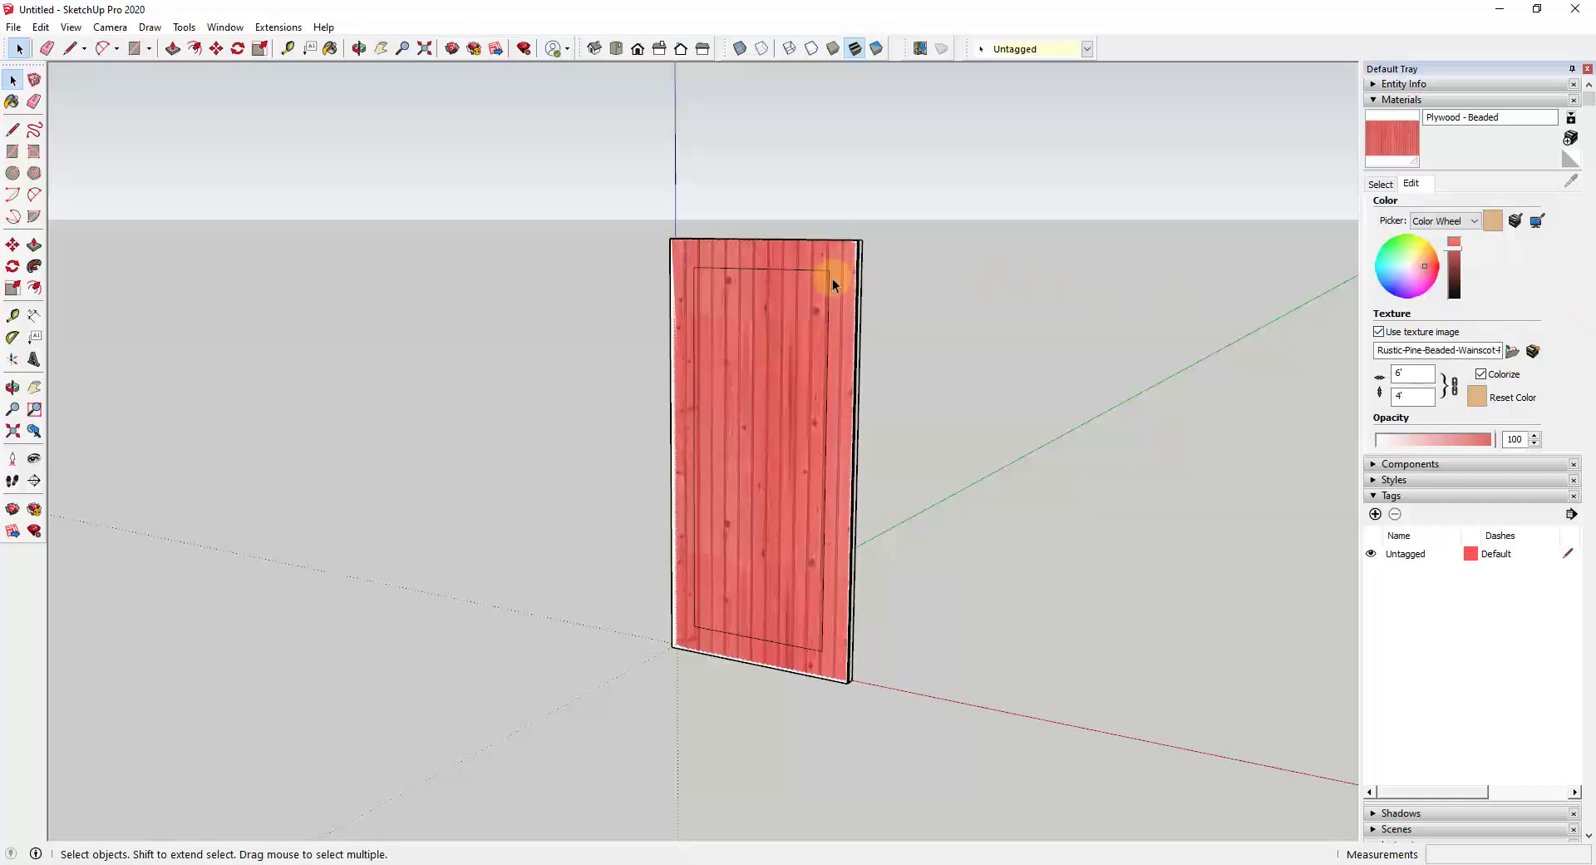
Group the geometry of the top board in the front trim frame.
right_click(841, 453)
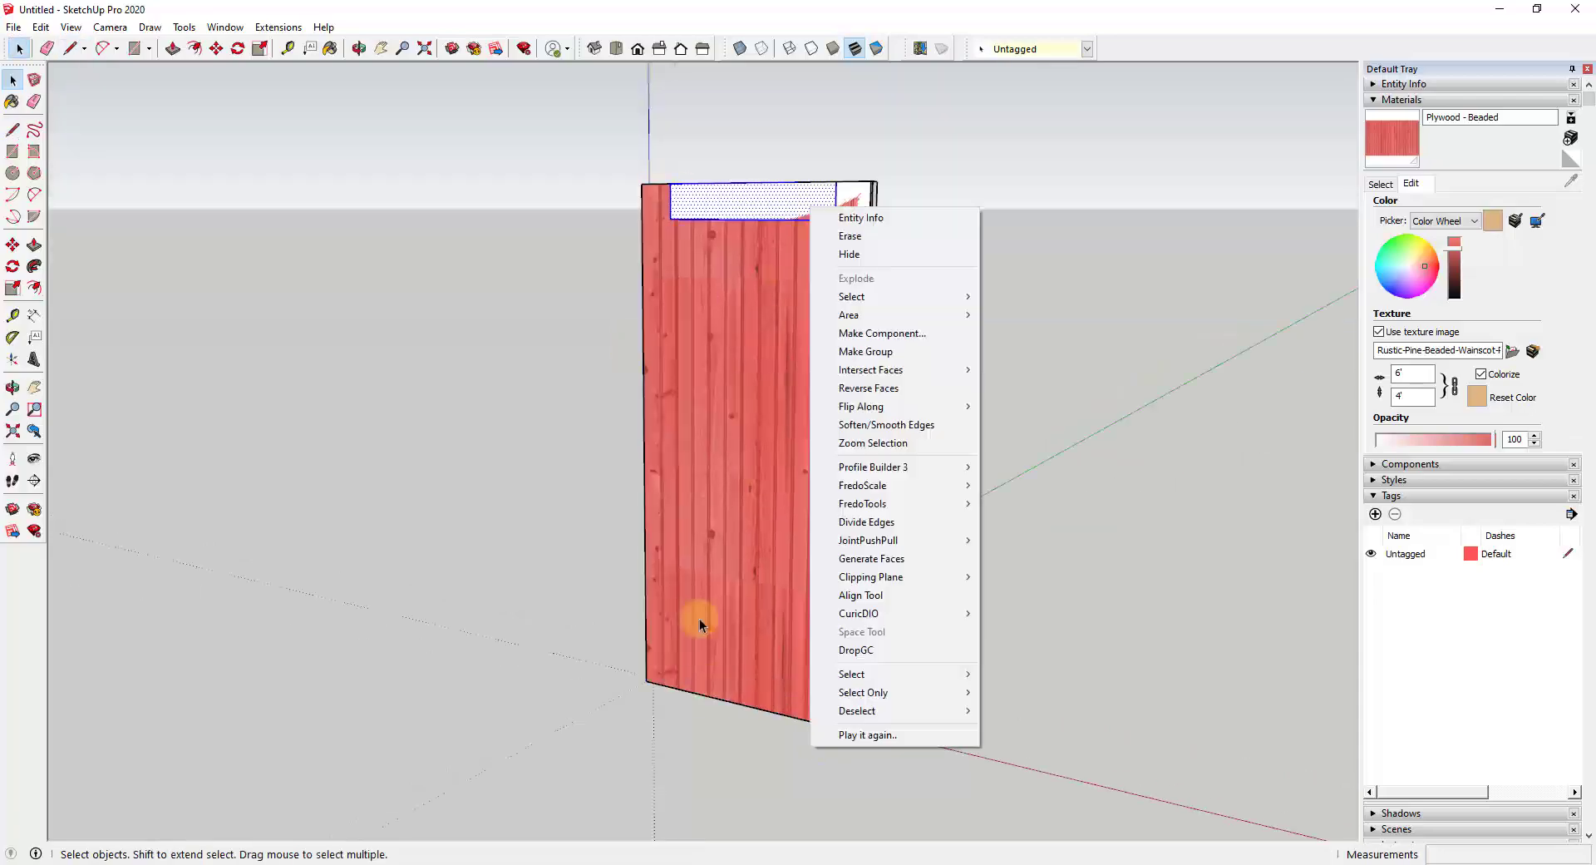
key(Escape)
scroll(923, 410, up, 5)
scroll(806, 523, down, 3)
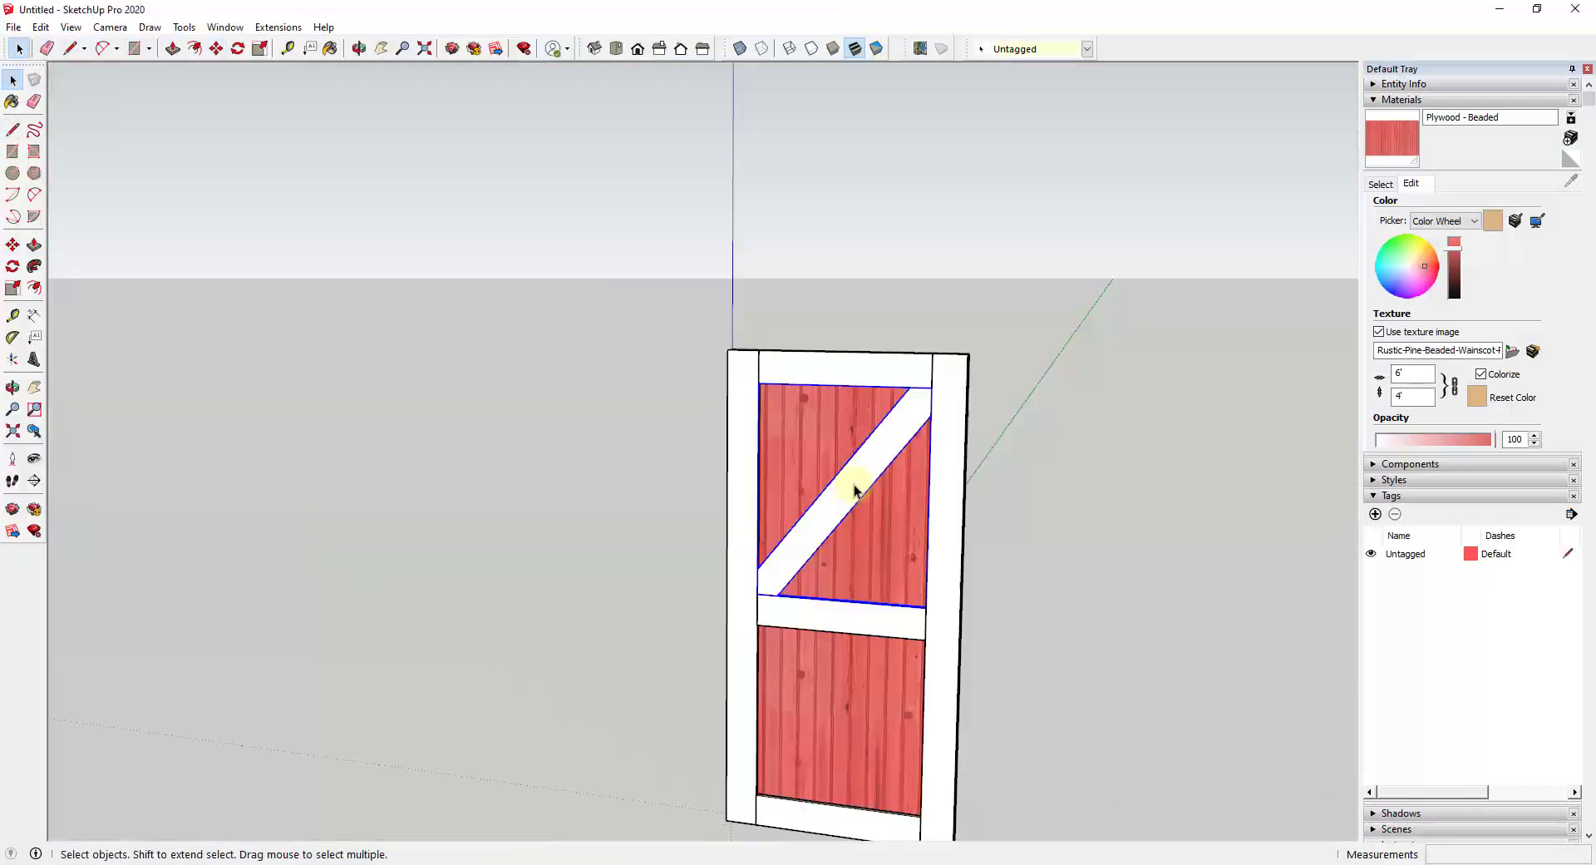
Start a line on the edge of the diagonal brace in the door's upper panel.
key(l)
click(898, 497)
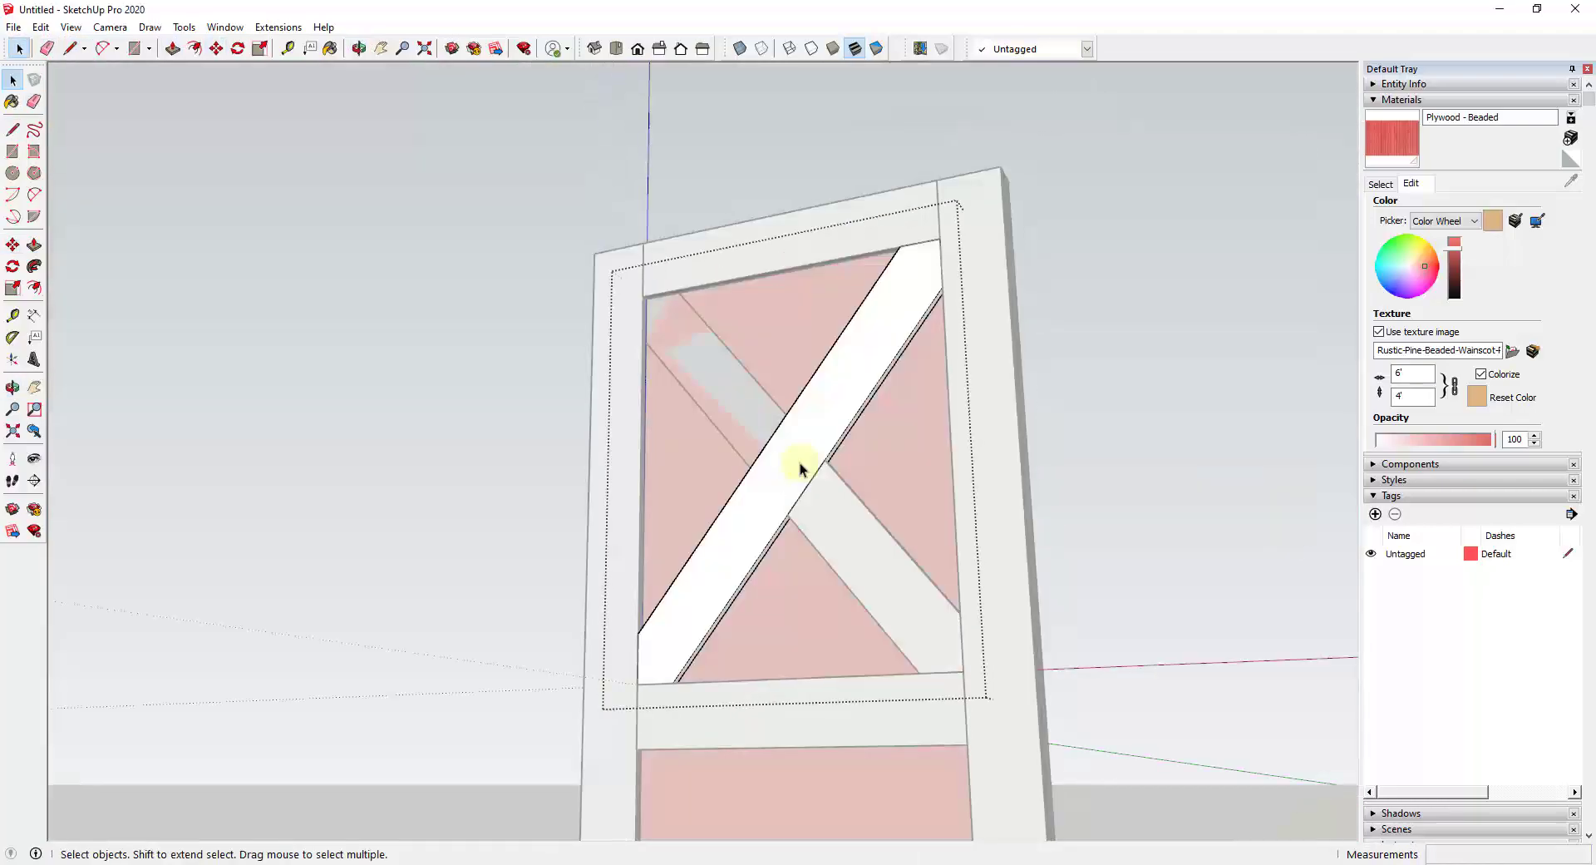
Examine the completed door's crossed braces, front trim and side edge from several angles.
scroll(865, 499, down, 4)
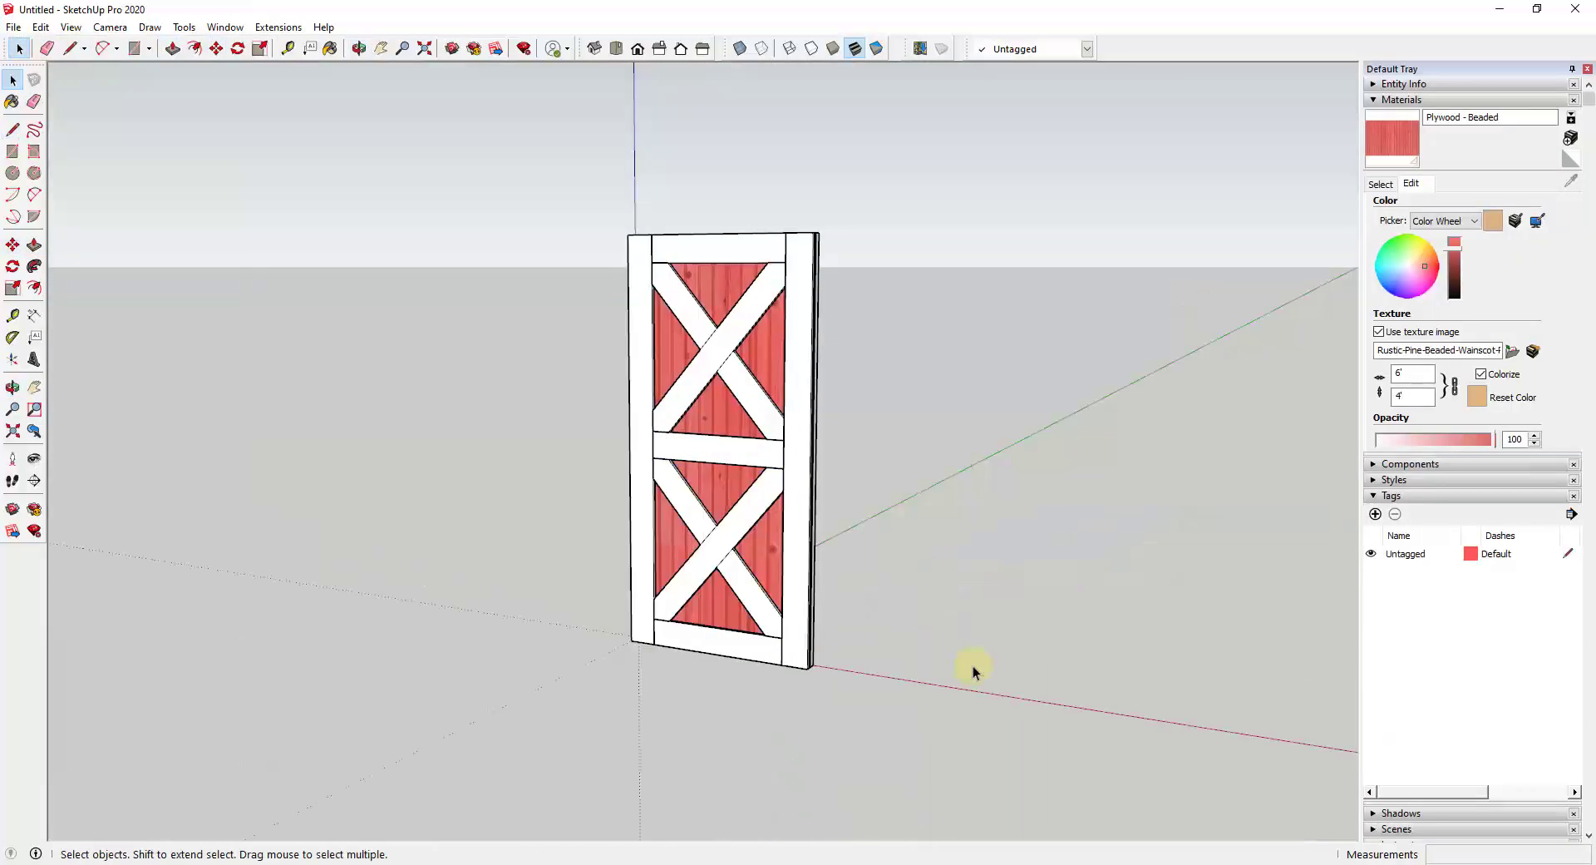
middle_drag(974, 671, 819, 453)
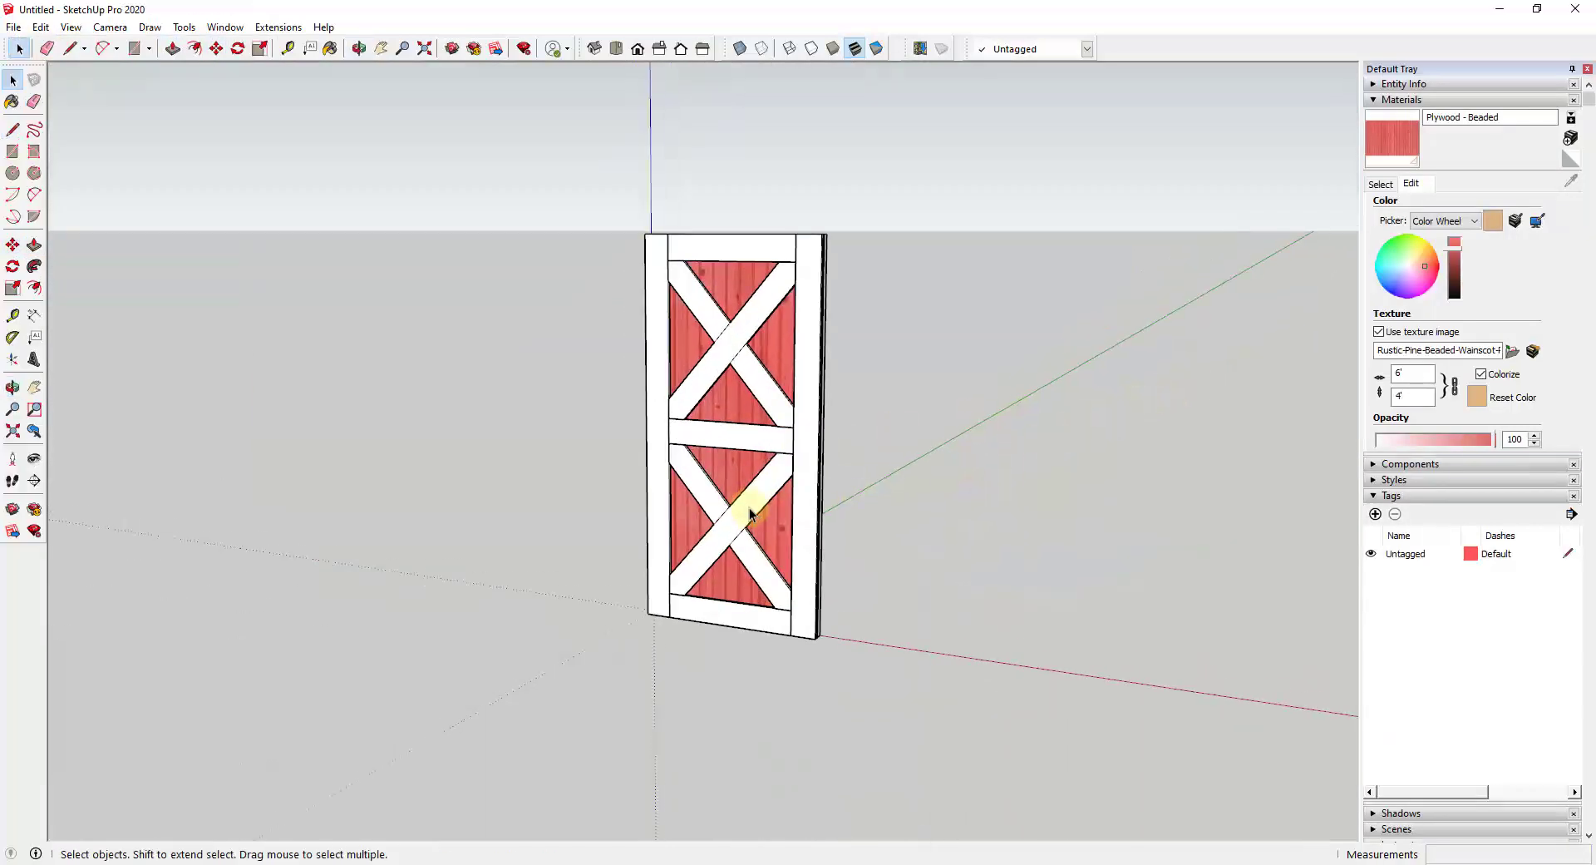
mouse_move(749, 517)
middle_down()
mouse_move(777, 507)
mouse_move(774, 528)
middle_up()
scroll(788, 404, up, 2)
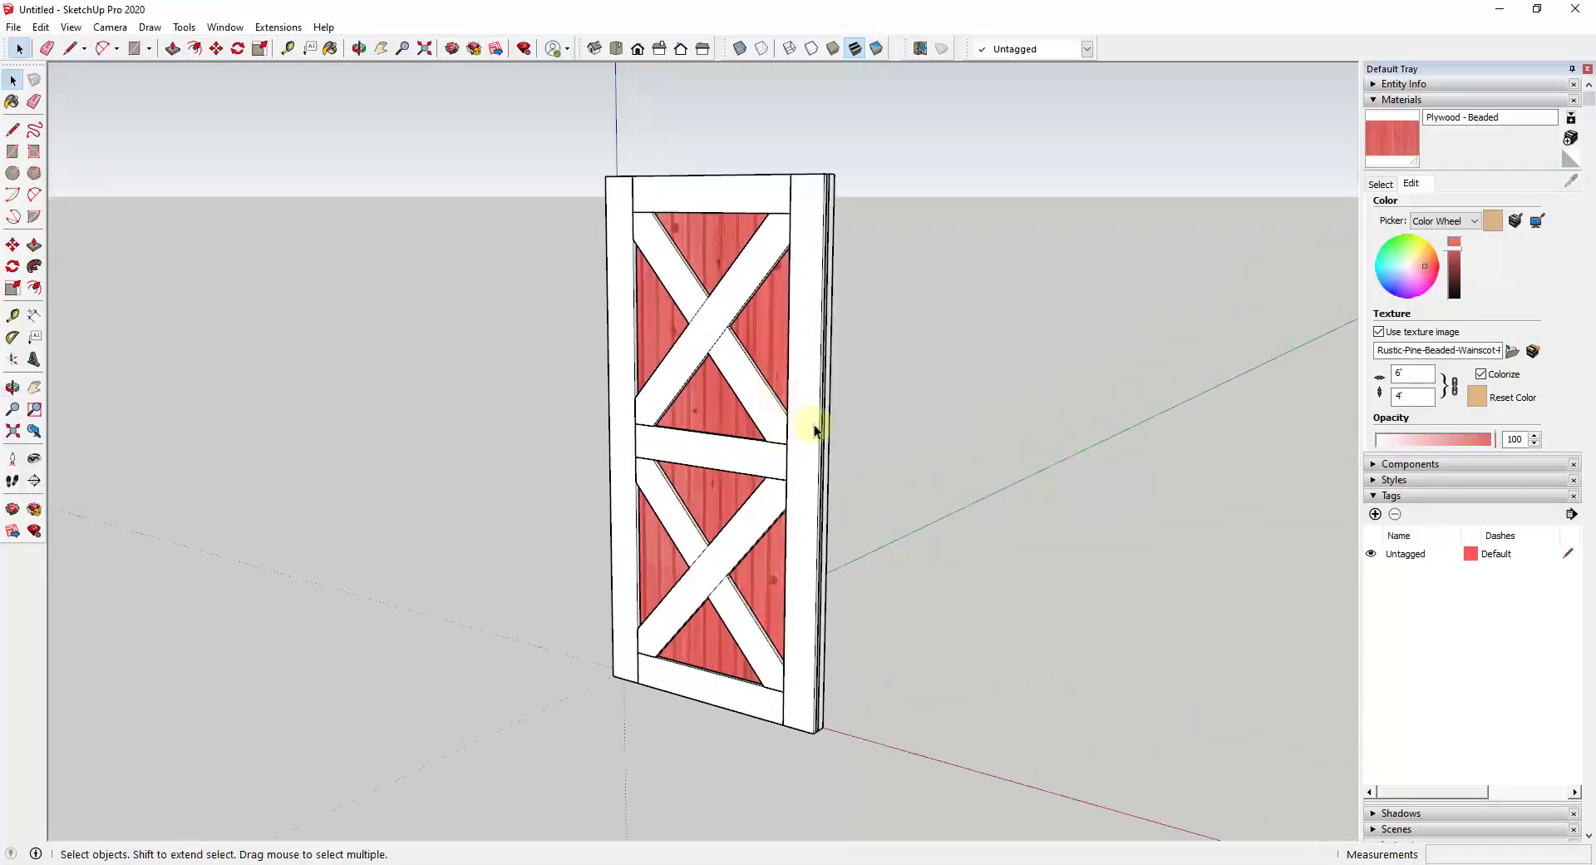
mouse_move(812, 427)
middle_down()
mouse_move(196, 435)
mouse_move(751, 435)
mouse_move(794, 449)
middle_up()
scroll(761, 356, up, 1)
scroll(774, 325, down, 3)
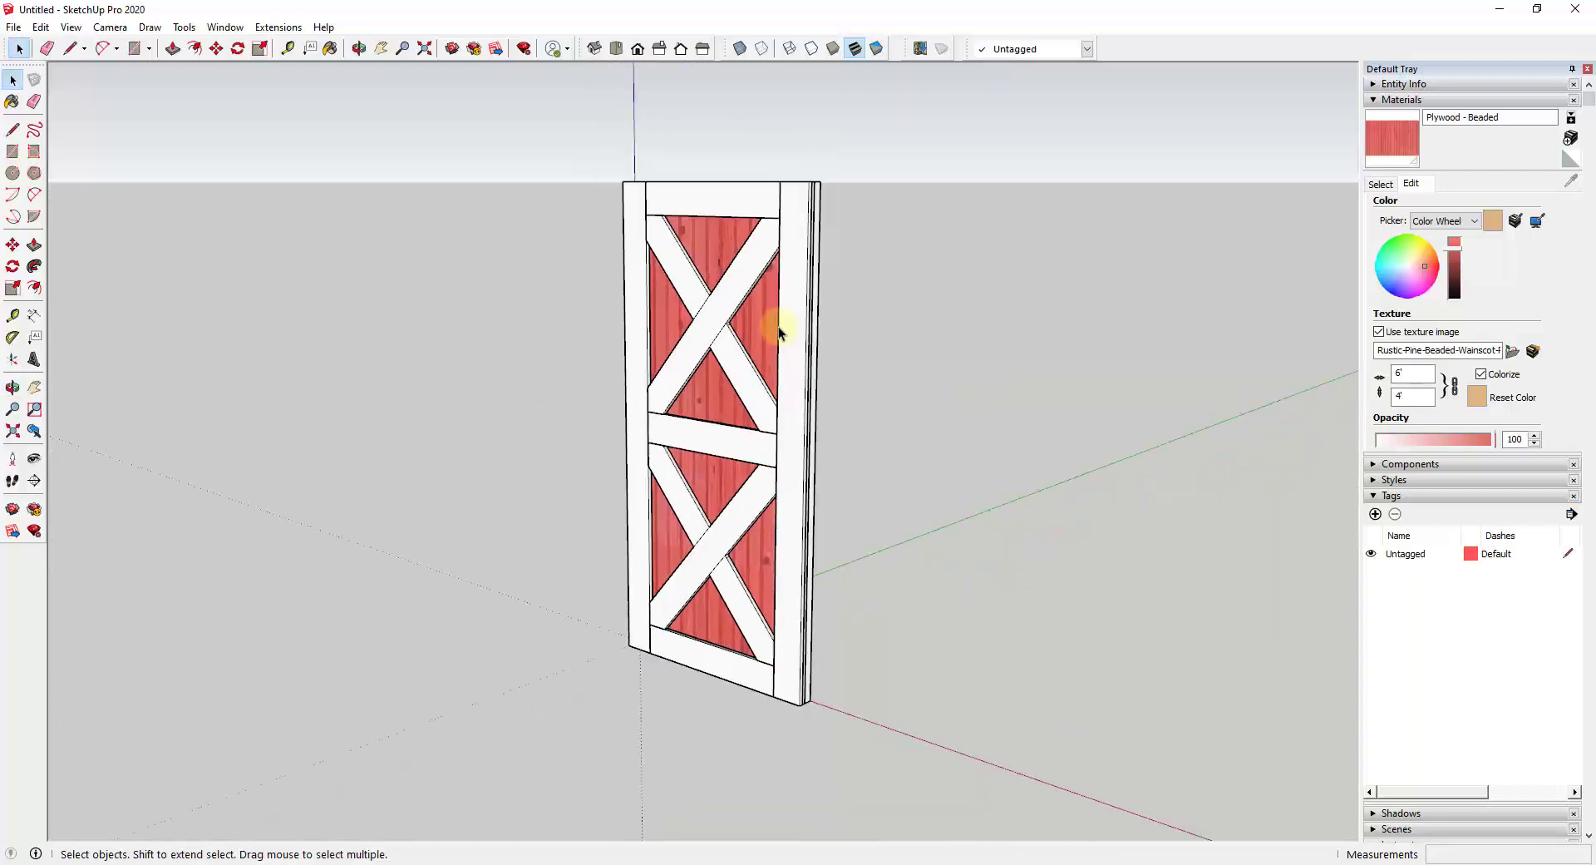
Select the side, top and bottom trim boards on the door's front.
click(785, 325)
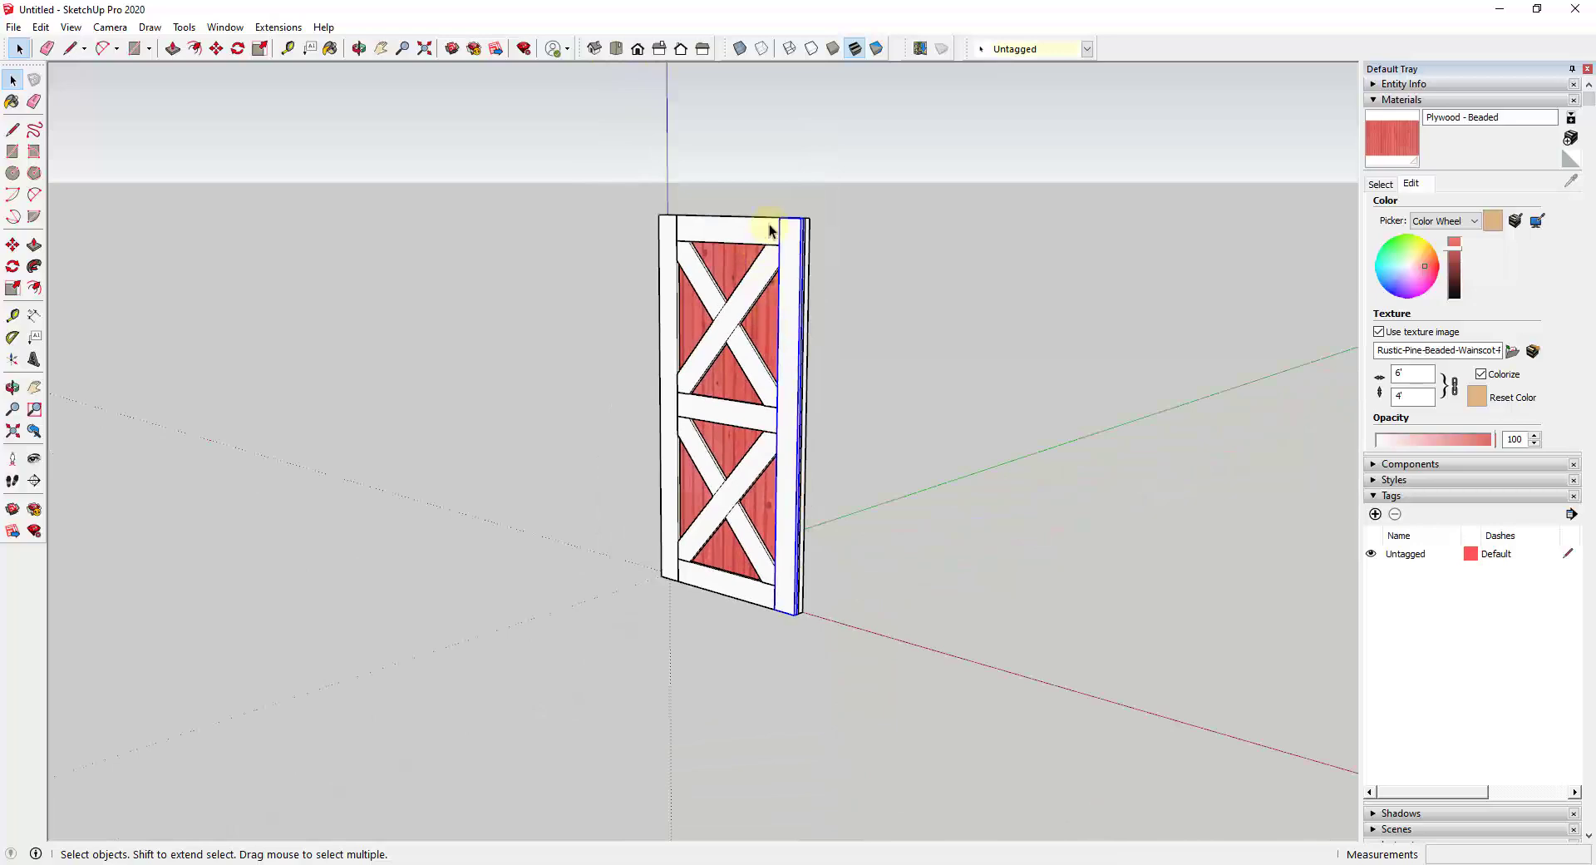
click(689, 237)
click(671, 247)
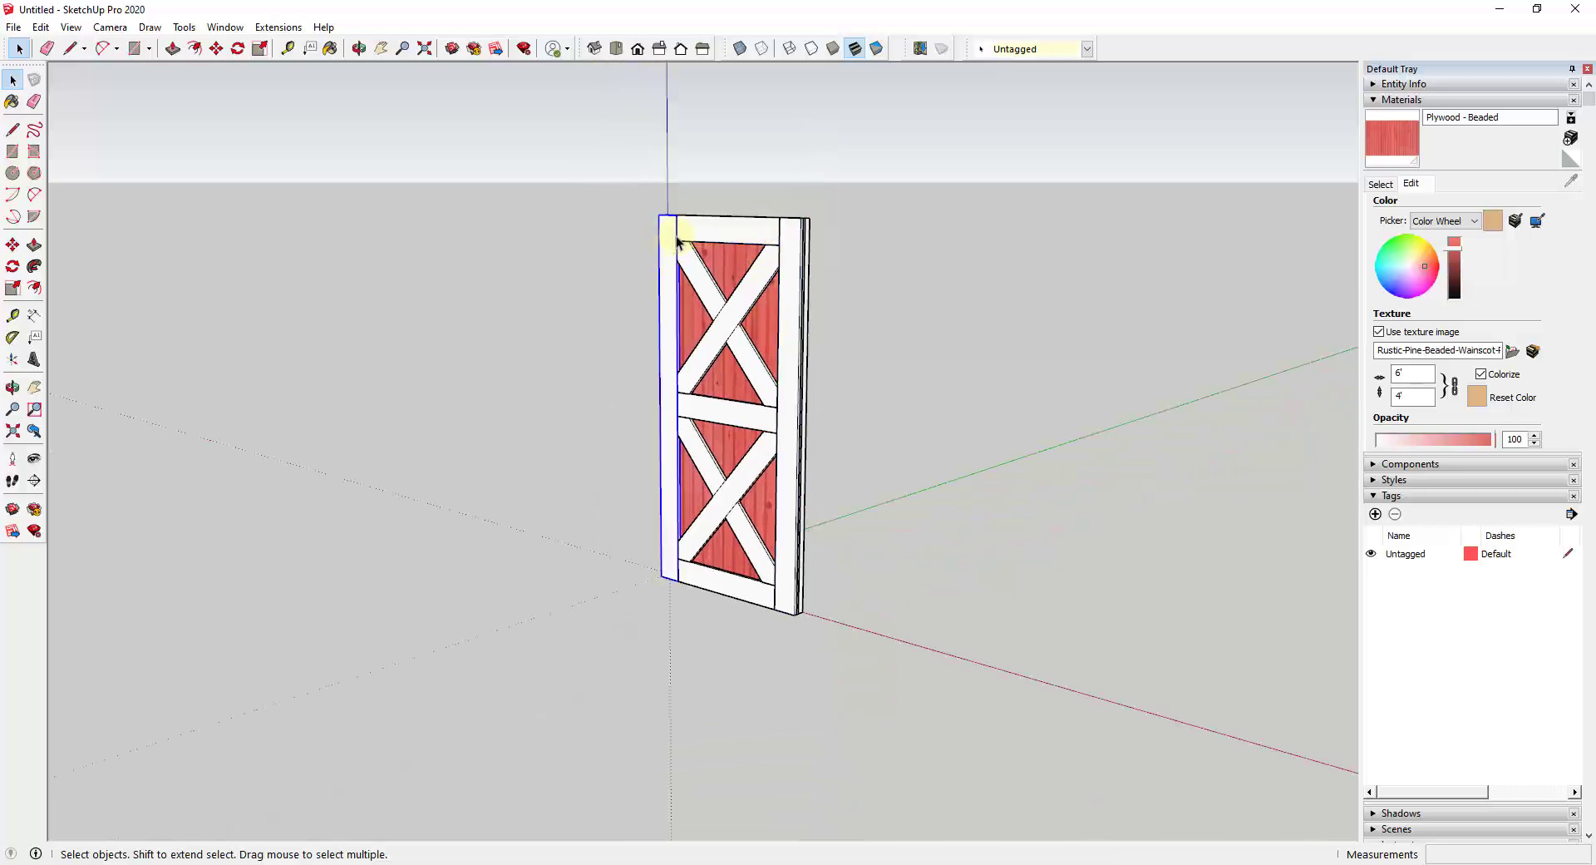
shift+click(727, 236)
shift+click(790, 249)
shift+click(736, 592)
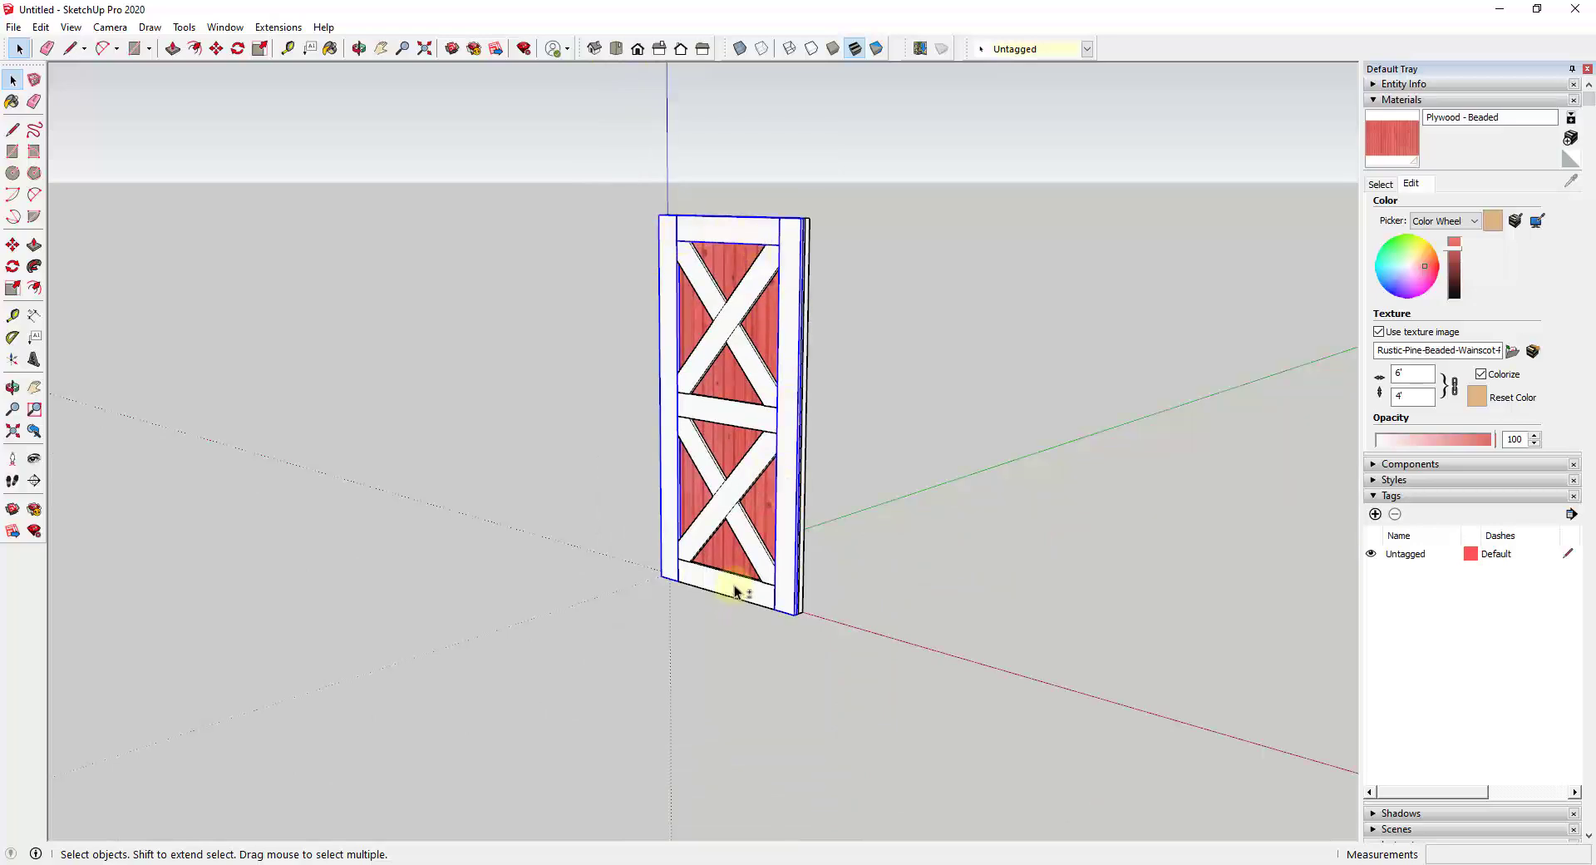
Select the whole door and place a copy of it along the red axis, leaving a gap between the doors.
scroll(782, 582, down, 3)
scroll(866, 552, up, 2)
scroll(574, 232, down, 2)
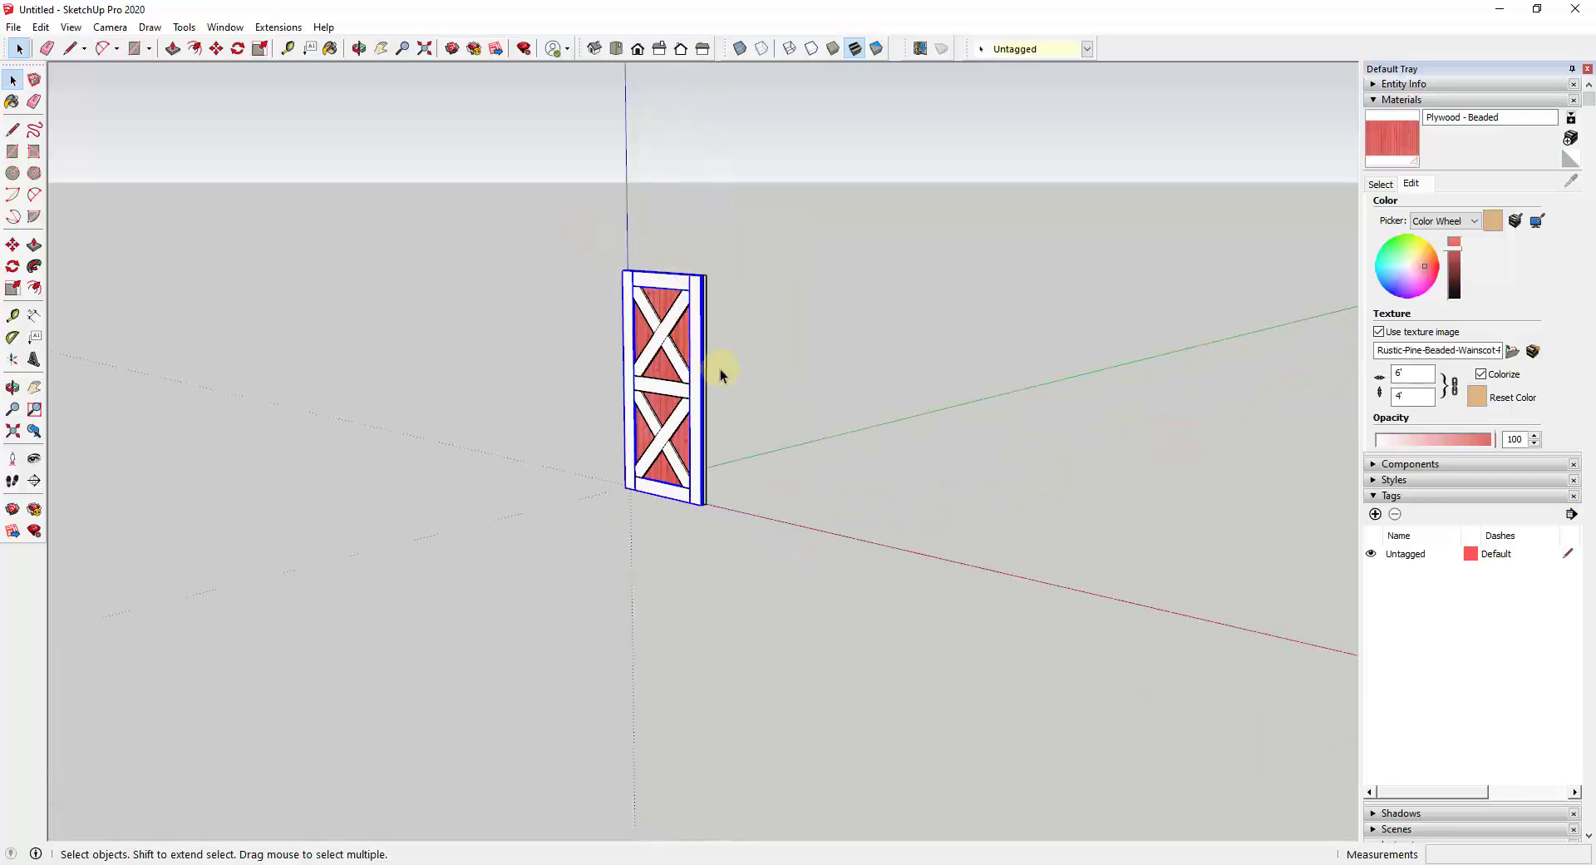
scroll(720, 370, up, 2)
drag(510, 194, 708, 550)
key(m)
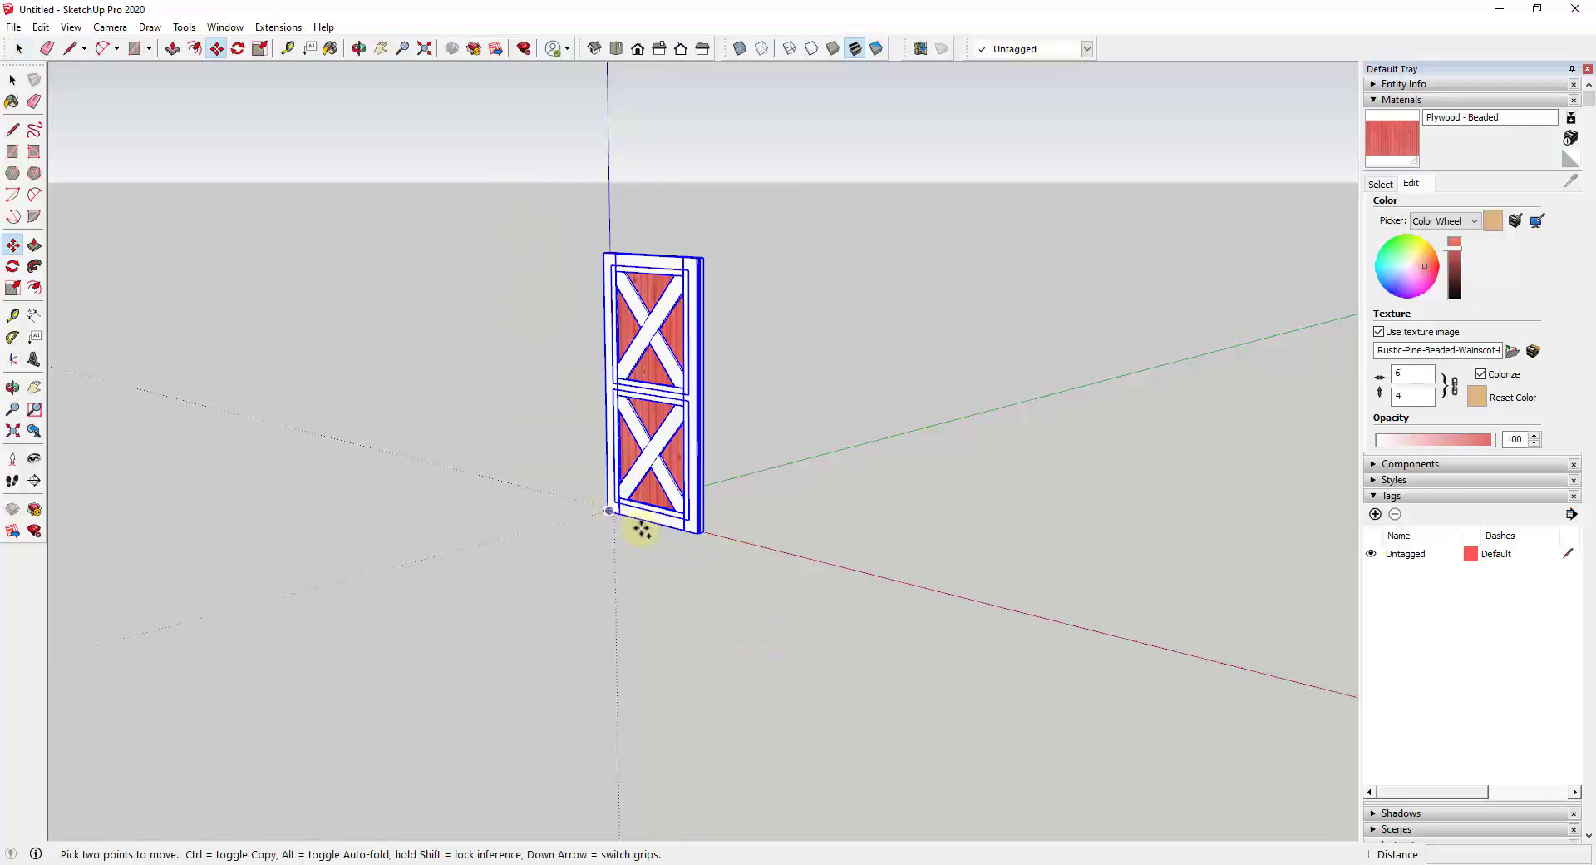
click(610, 510)
key(ctrl)
key(space)
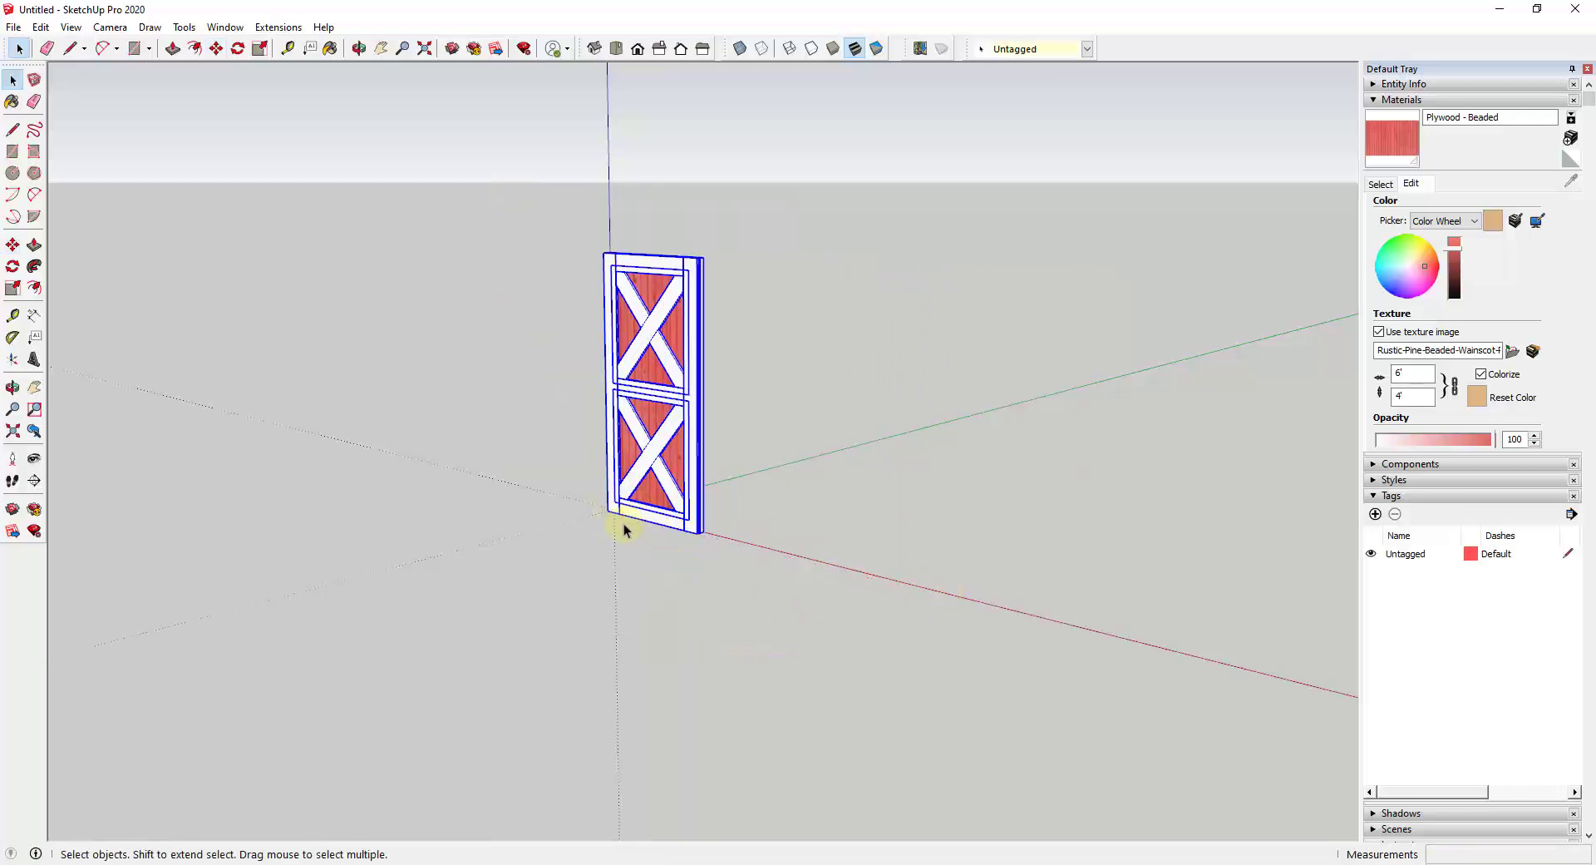
key(m)
click(602, 511)
key(ctrl)
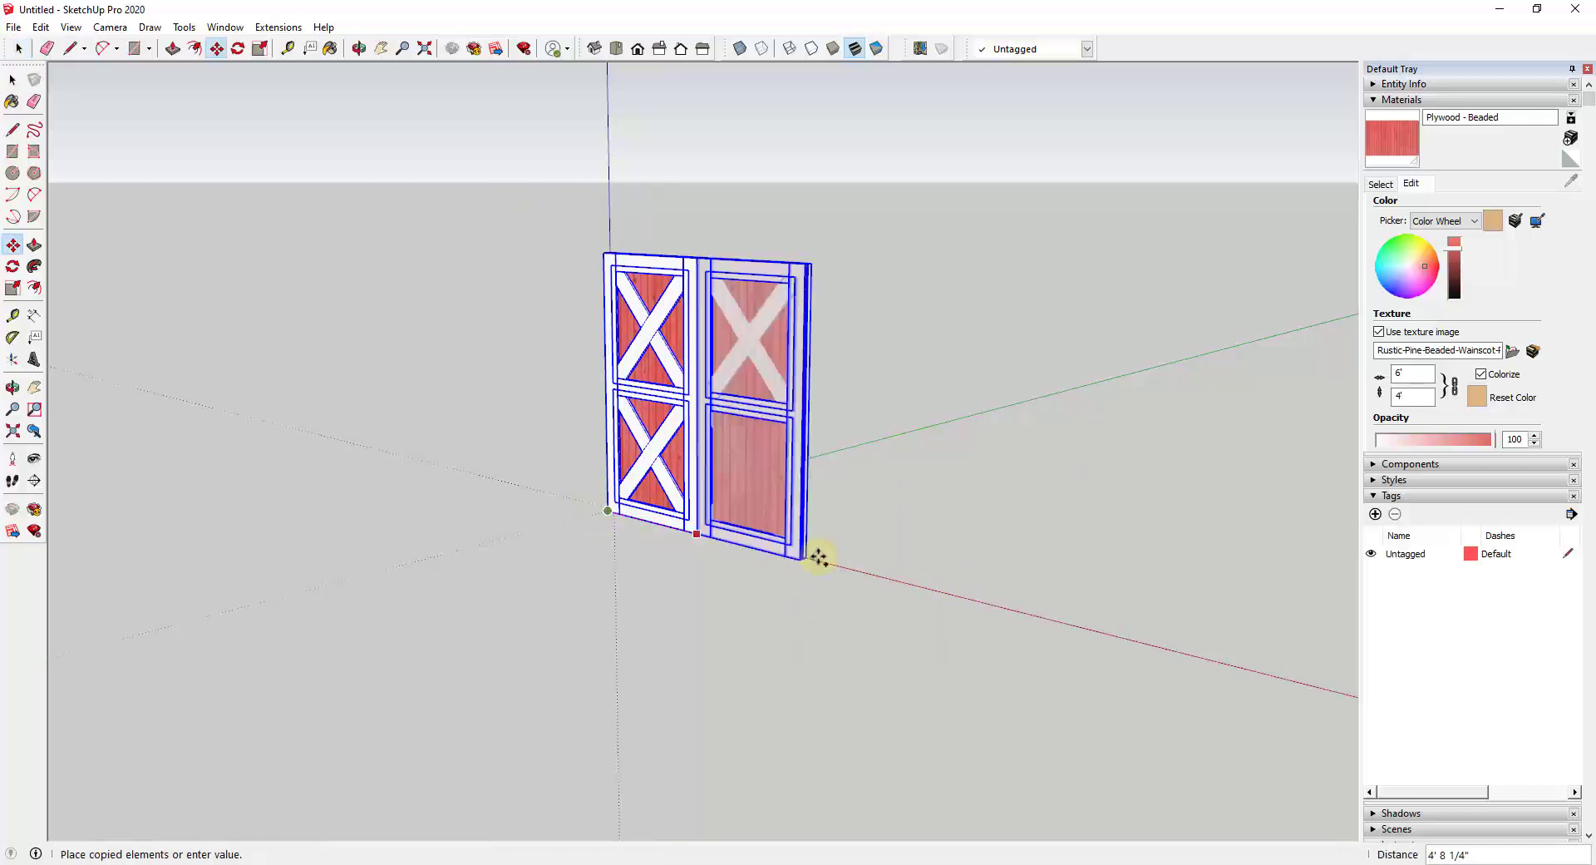
click(928, 592)
key(space)
click(1205, 574)
Select all trim boards and crossed braces of the copied door and move them forward, clear of the plywood panel.
key(o)
drag(1183, 563, 1063, 397)
key(space)
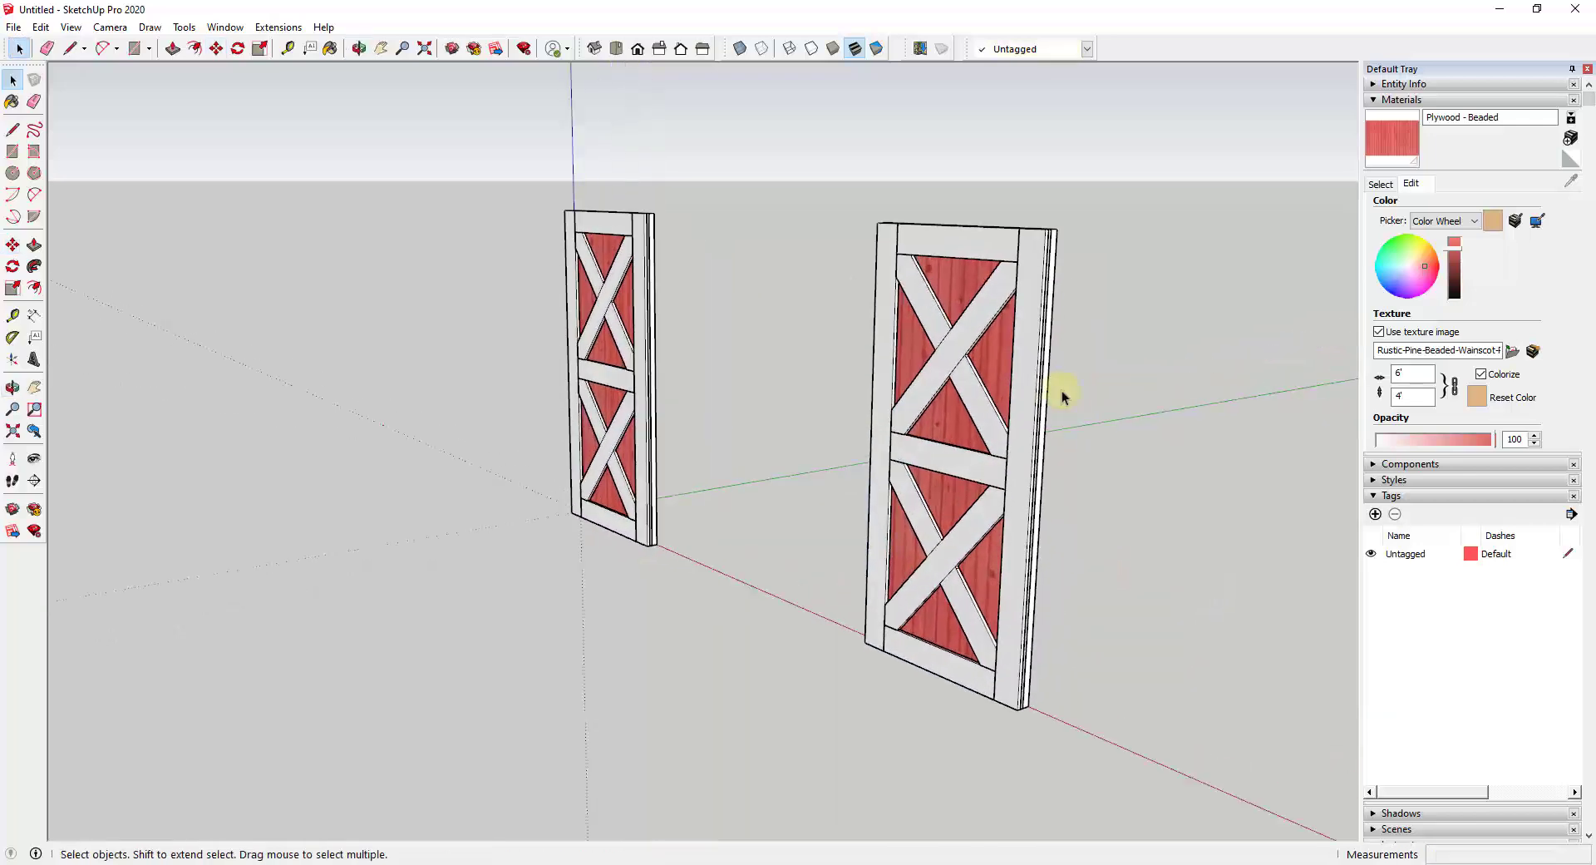
click(1028, 388)
shift+click(969, 374)
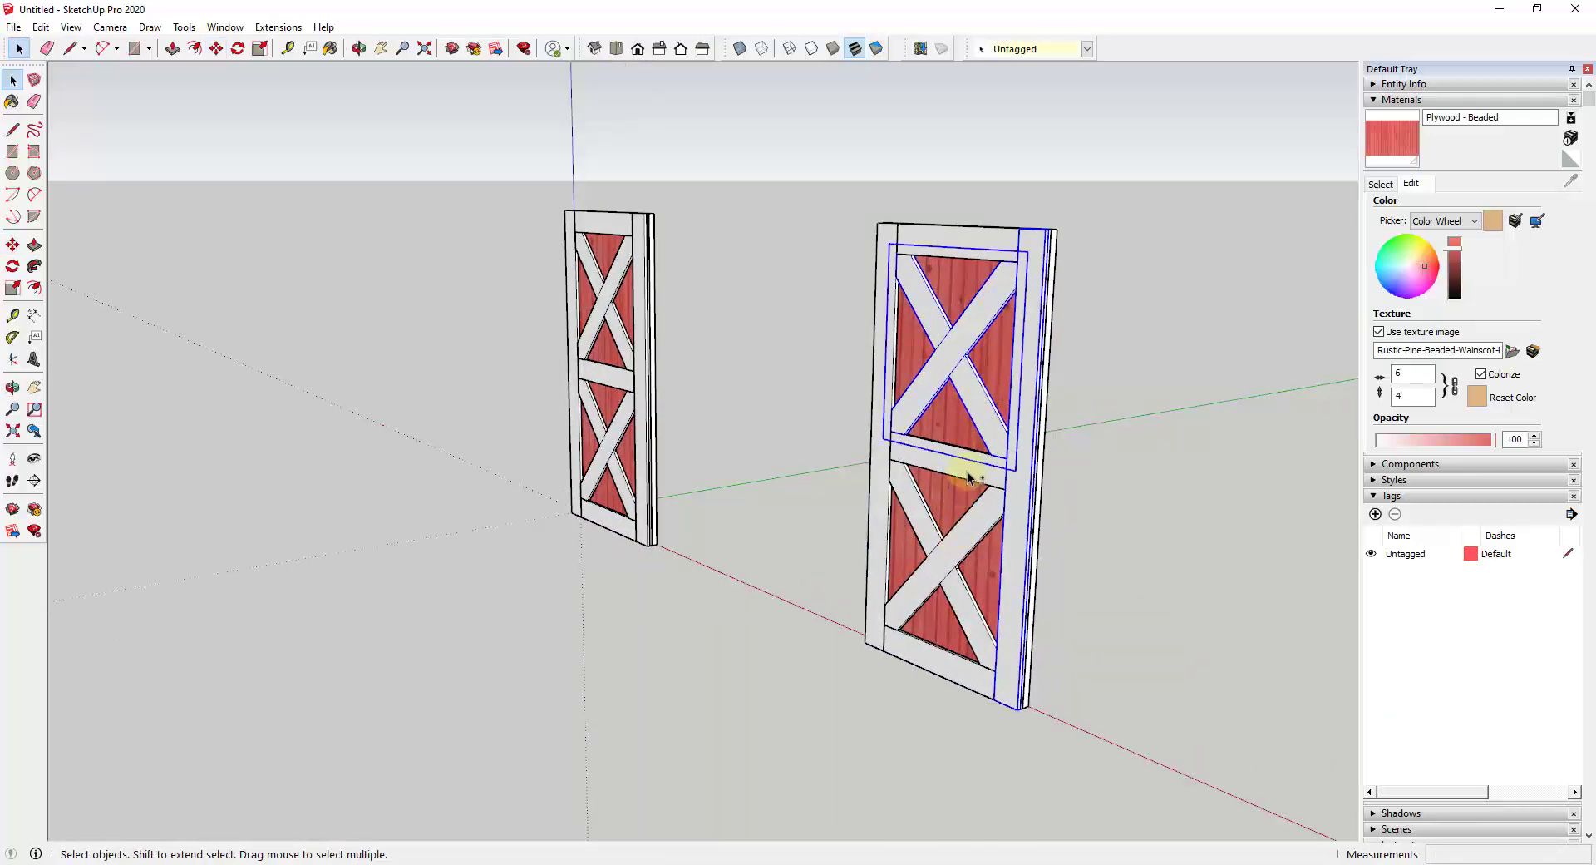
shift+click(978, 526)
shift+click(870, 599)
key(m)
click(1026, 249)
middle_drag(1026, 250, 886, 356)
key(space)
Group the separated trim boards and braces and name the group Trim.
right_click(865, 356)
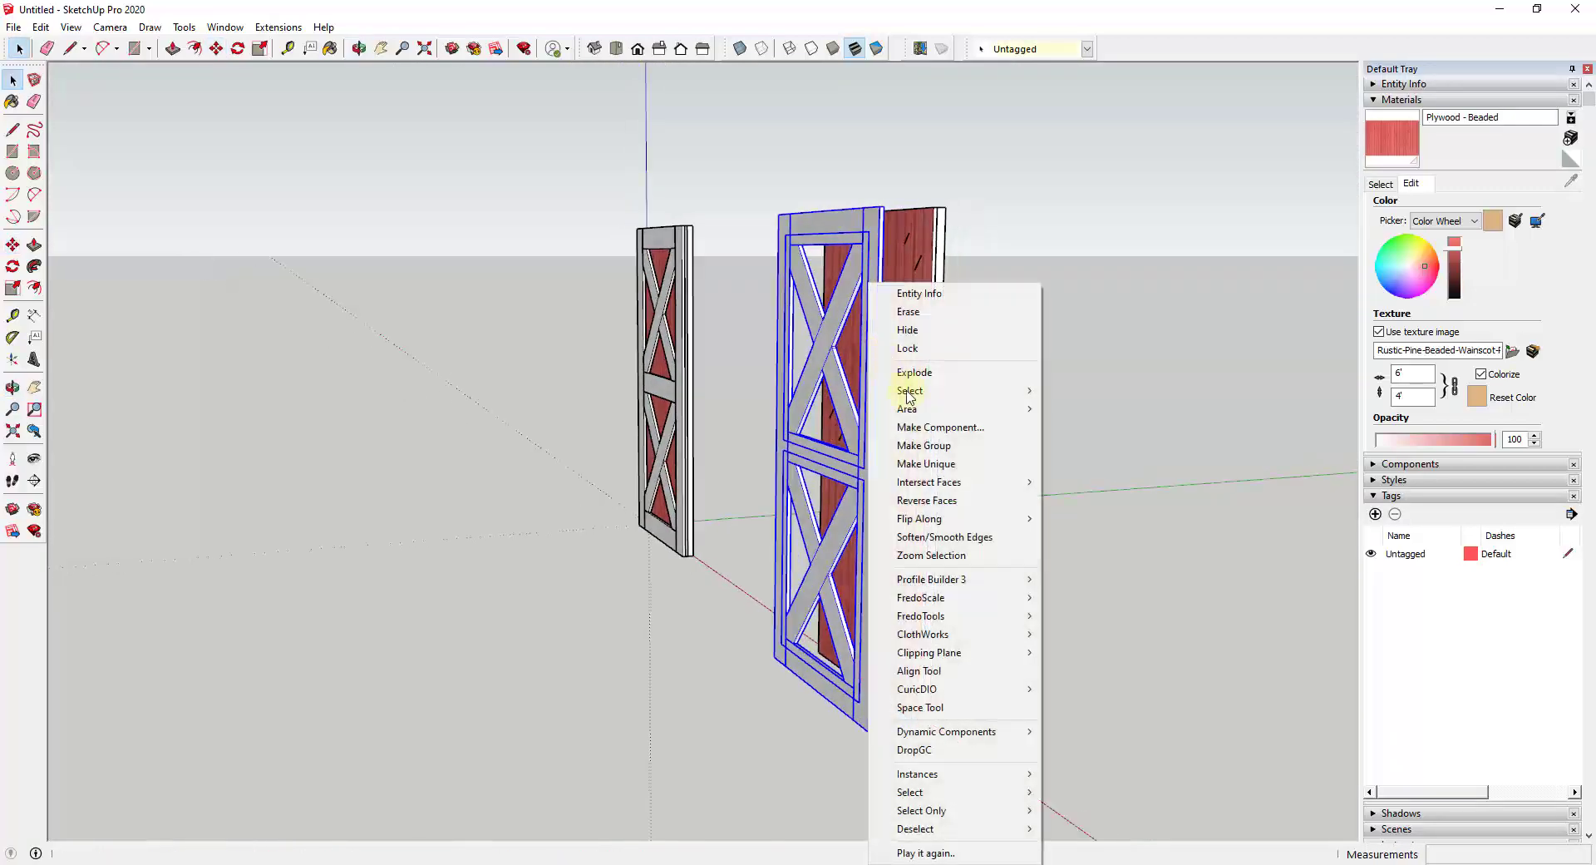
click(923, 446)
scroll(1405, 636, down, 10)
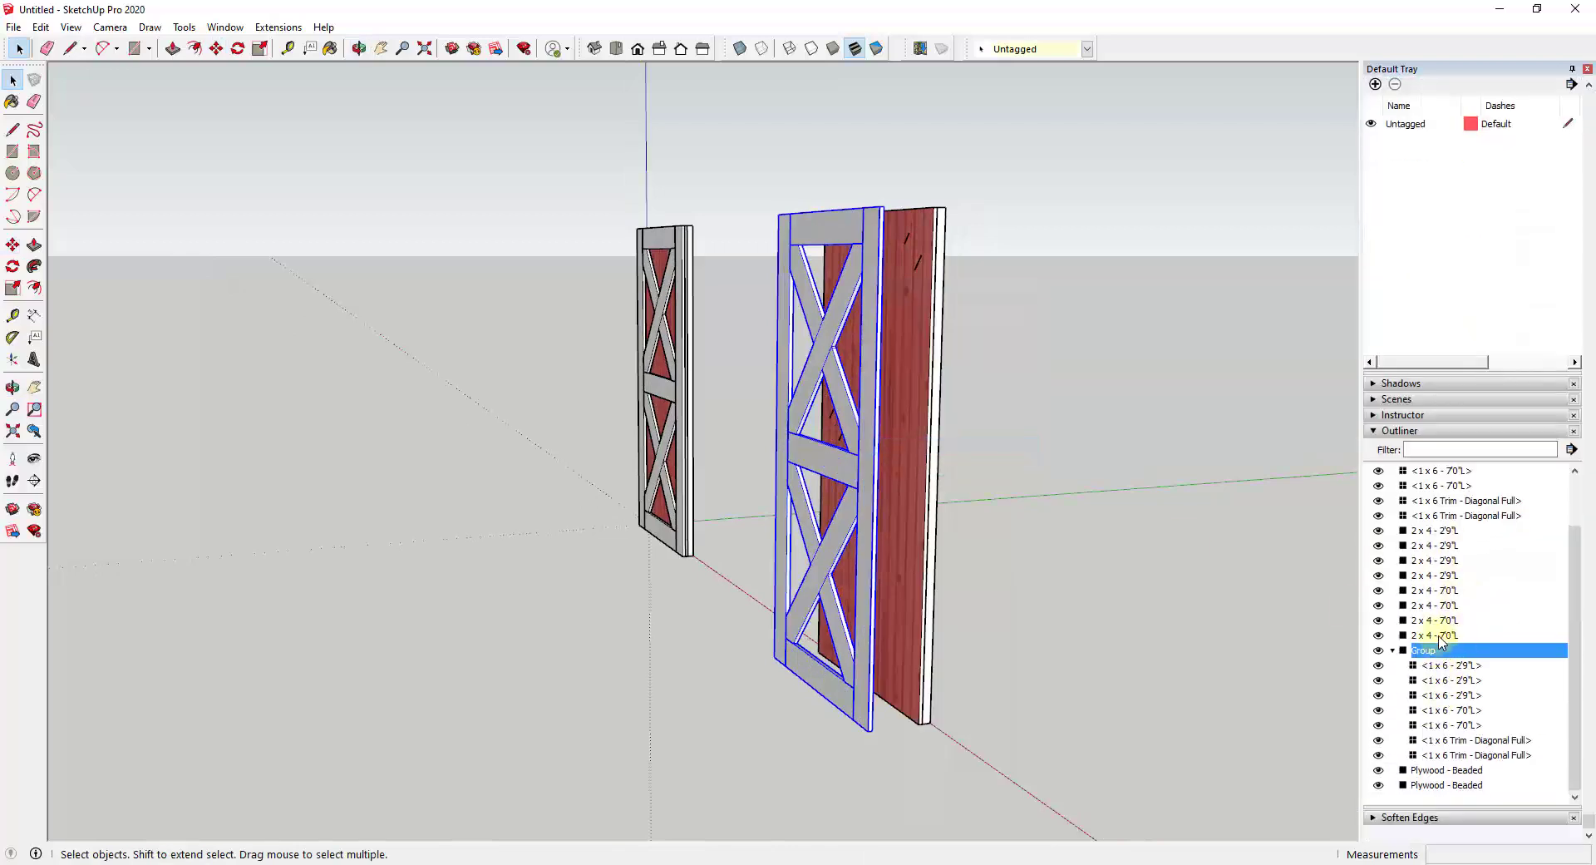
right_click(1427, 654)
click(1450, 641)
text(T)
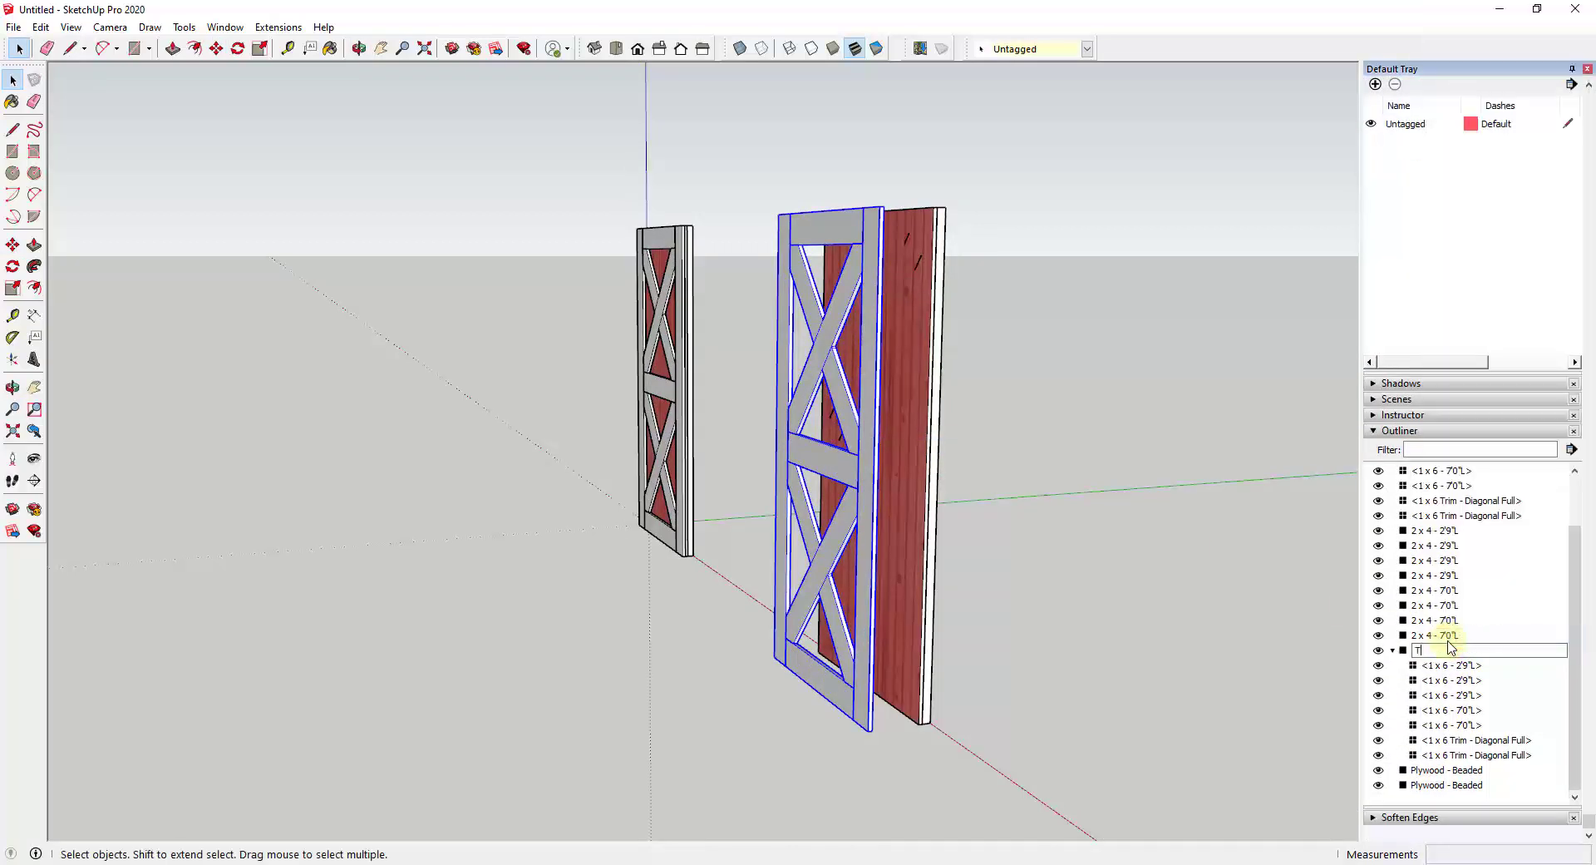
text(rim)
key(Return)
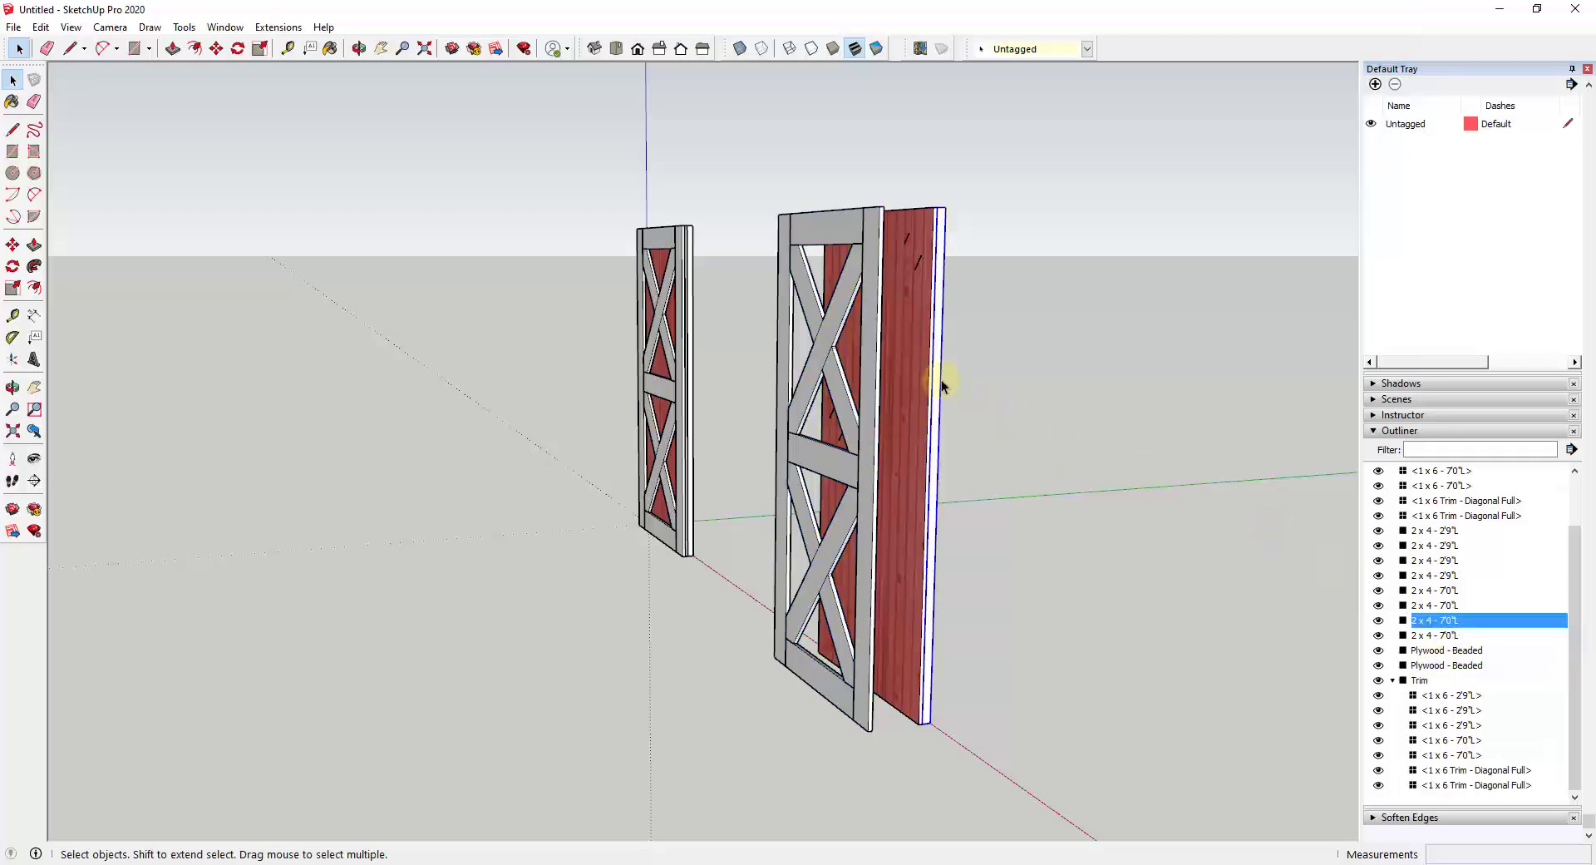
Group the copied door's four 2 x 4 boards as Frame and move the group back behind the plywood panel.
click(703, 235)
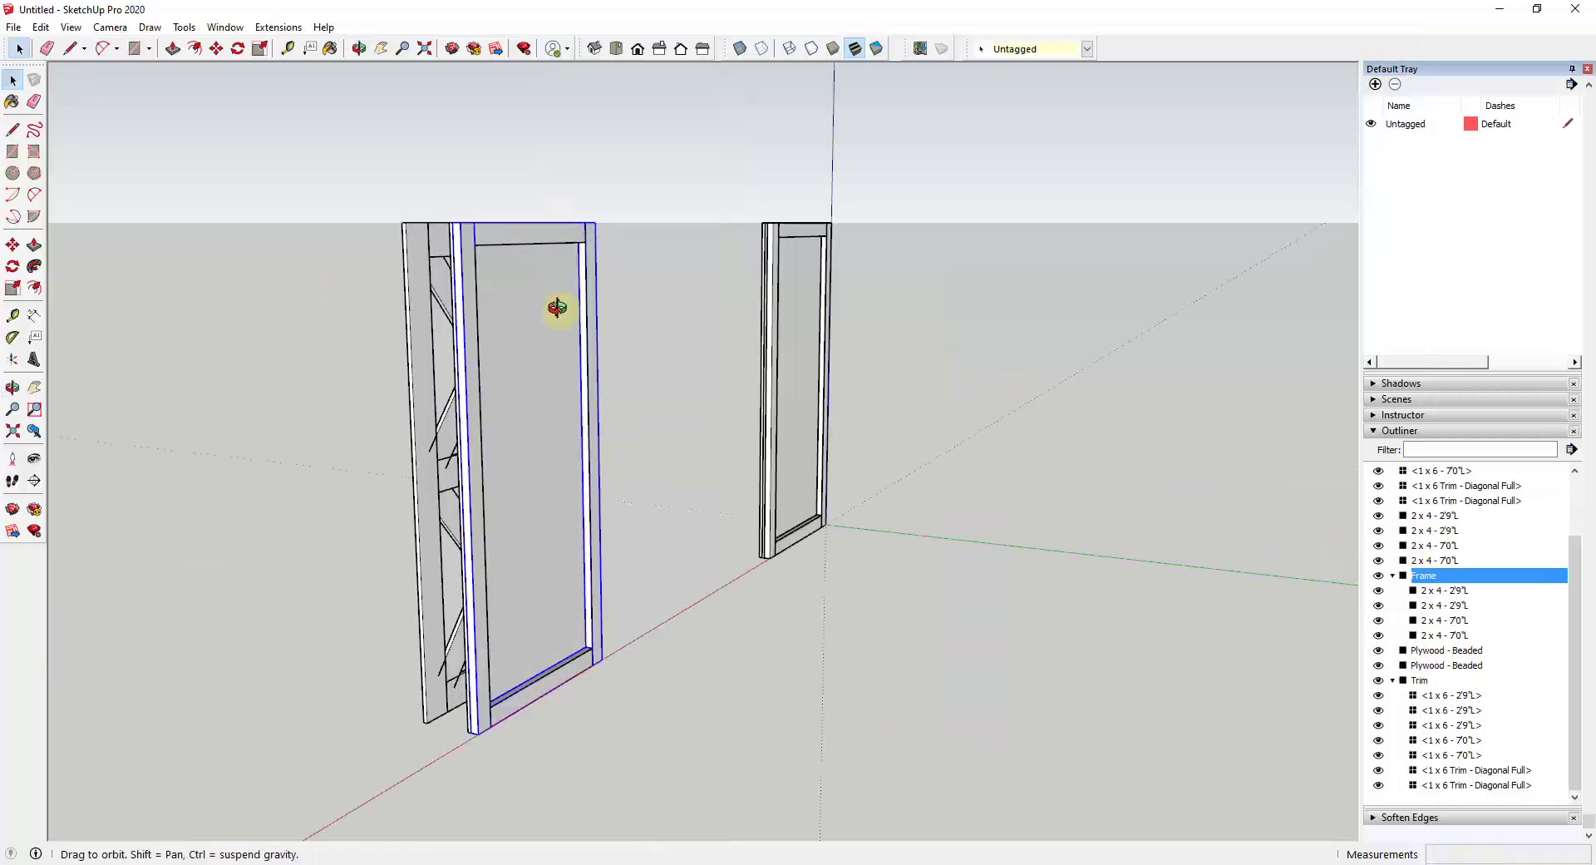
middle_drag(559, 307, 803, 292)
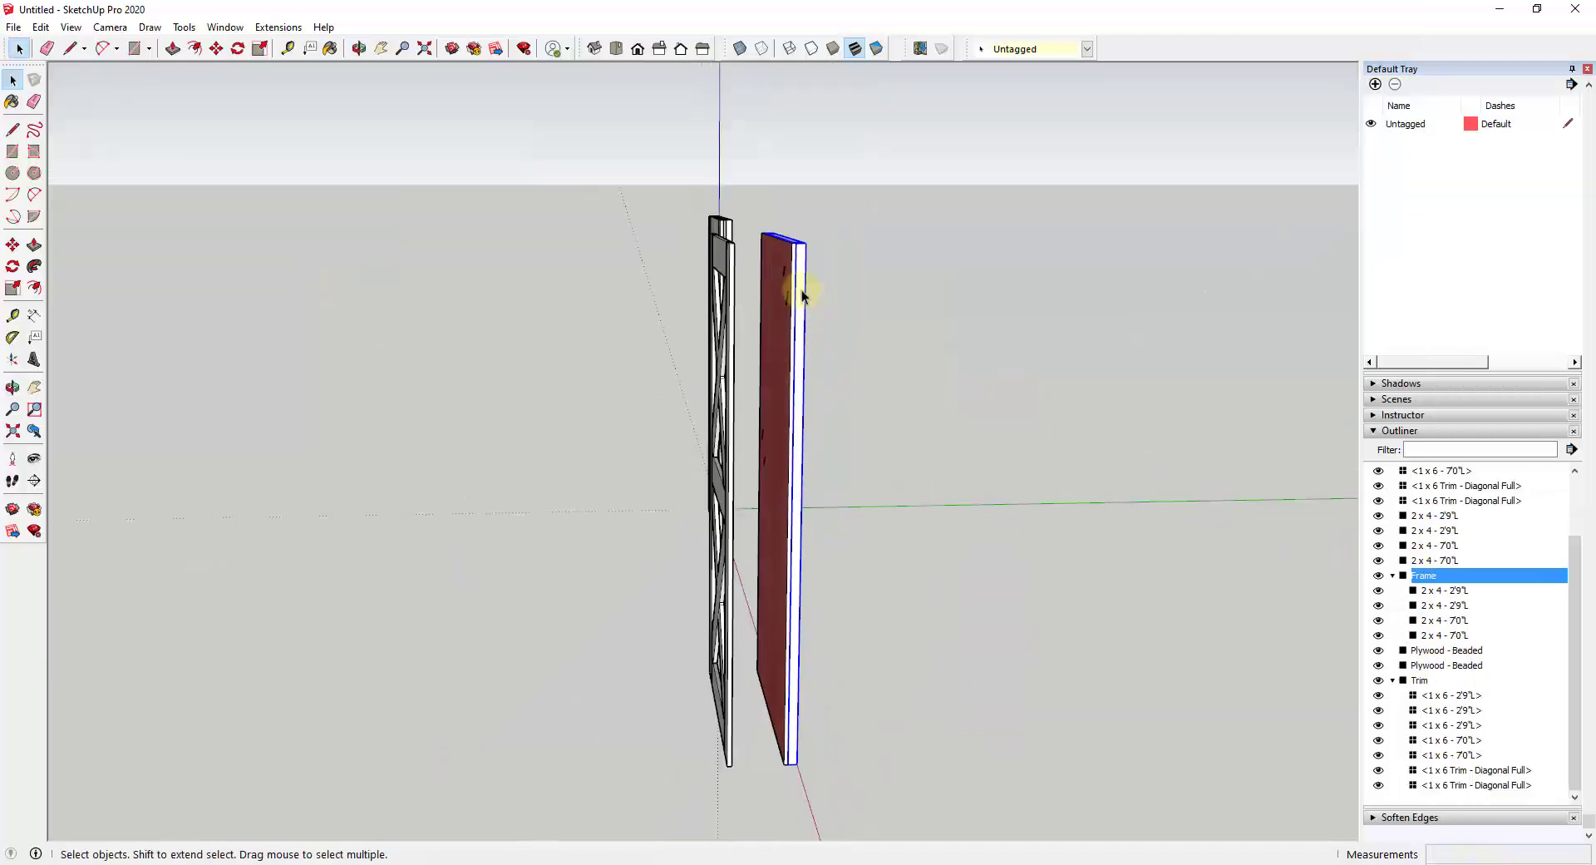
key(m)
drag(829, 242, 962, 355)
key(o)
key(space)
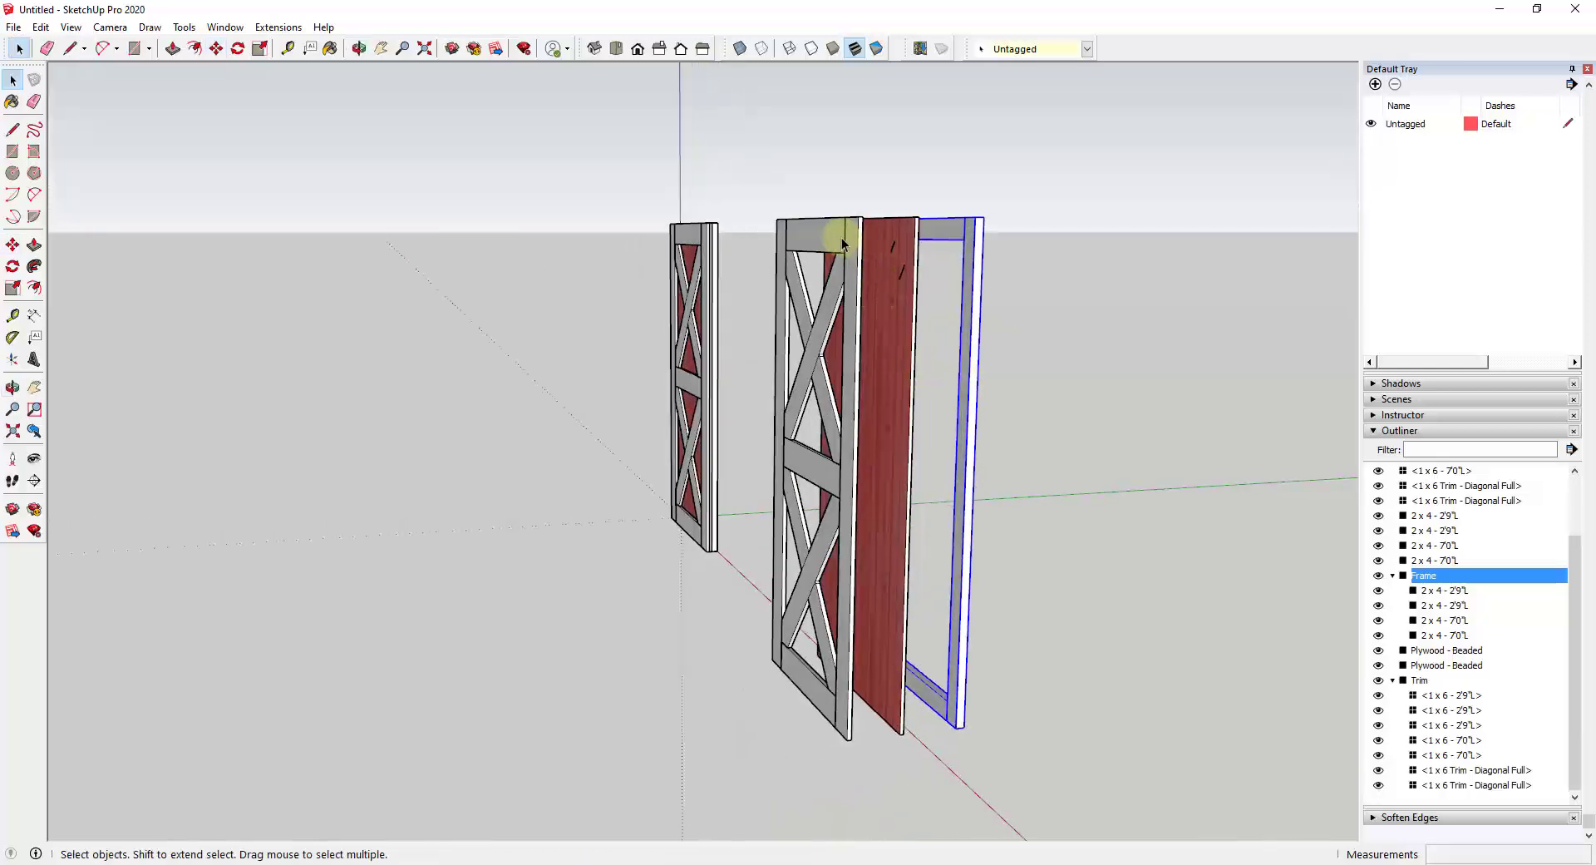
Hide the copied door's Trim, plywood panel and Frame, and delete the loose edges left at its place.
click(826, 242)
shift+click(890, 241)
shift+click(956, 231)
right_click(956, 231)
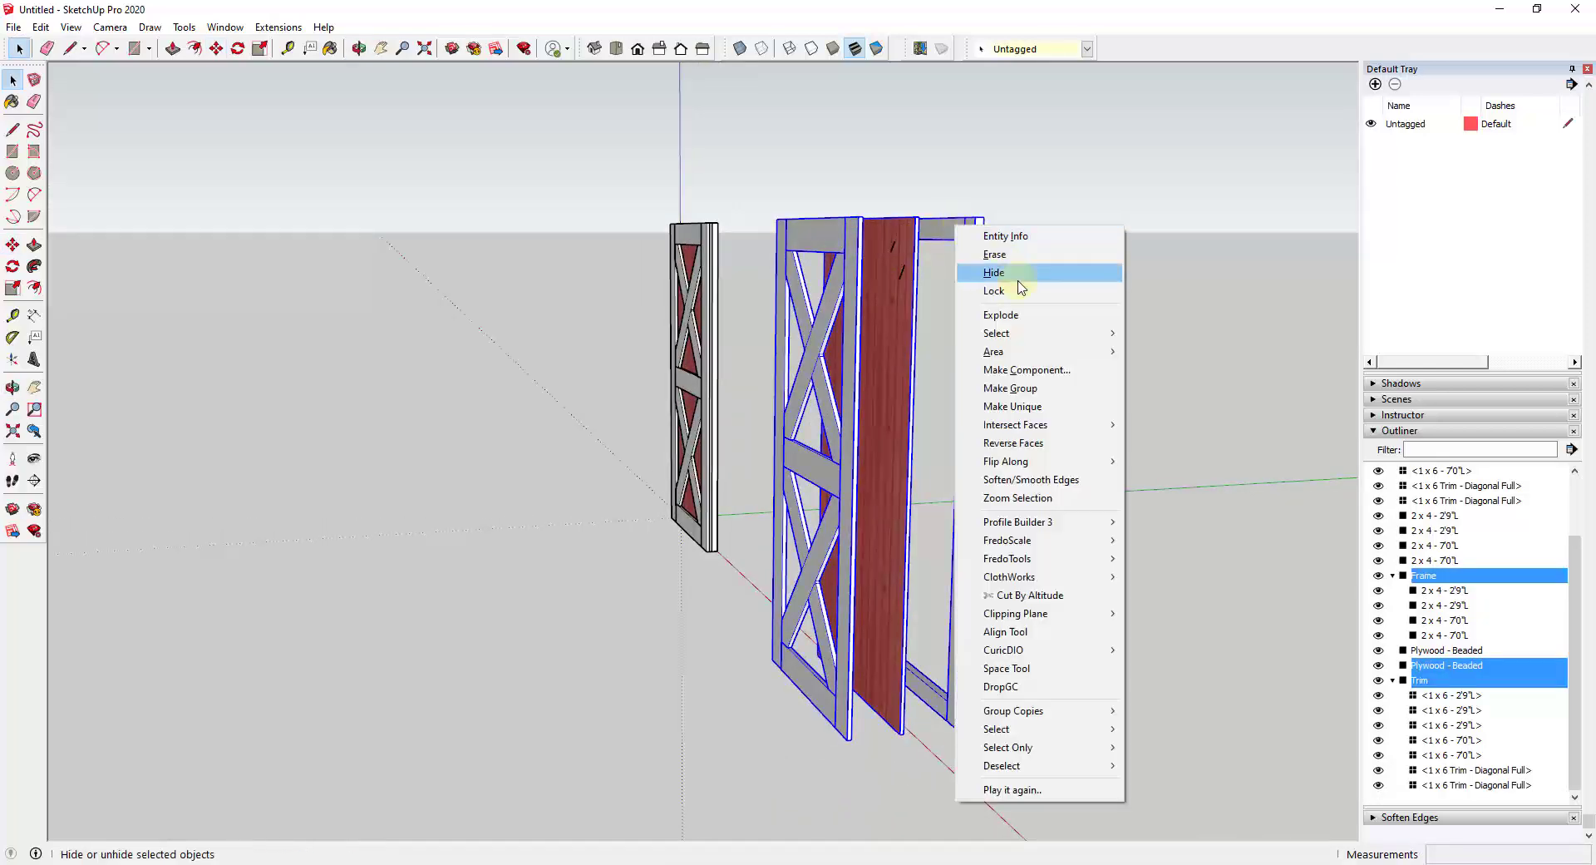
click(994, 273)
drag(806, 189, 1001, 776)
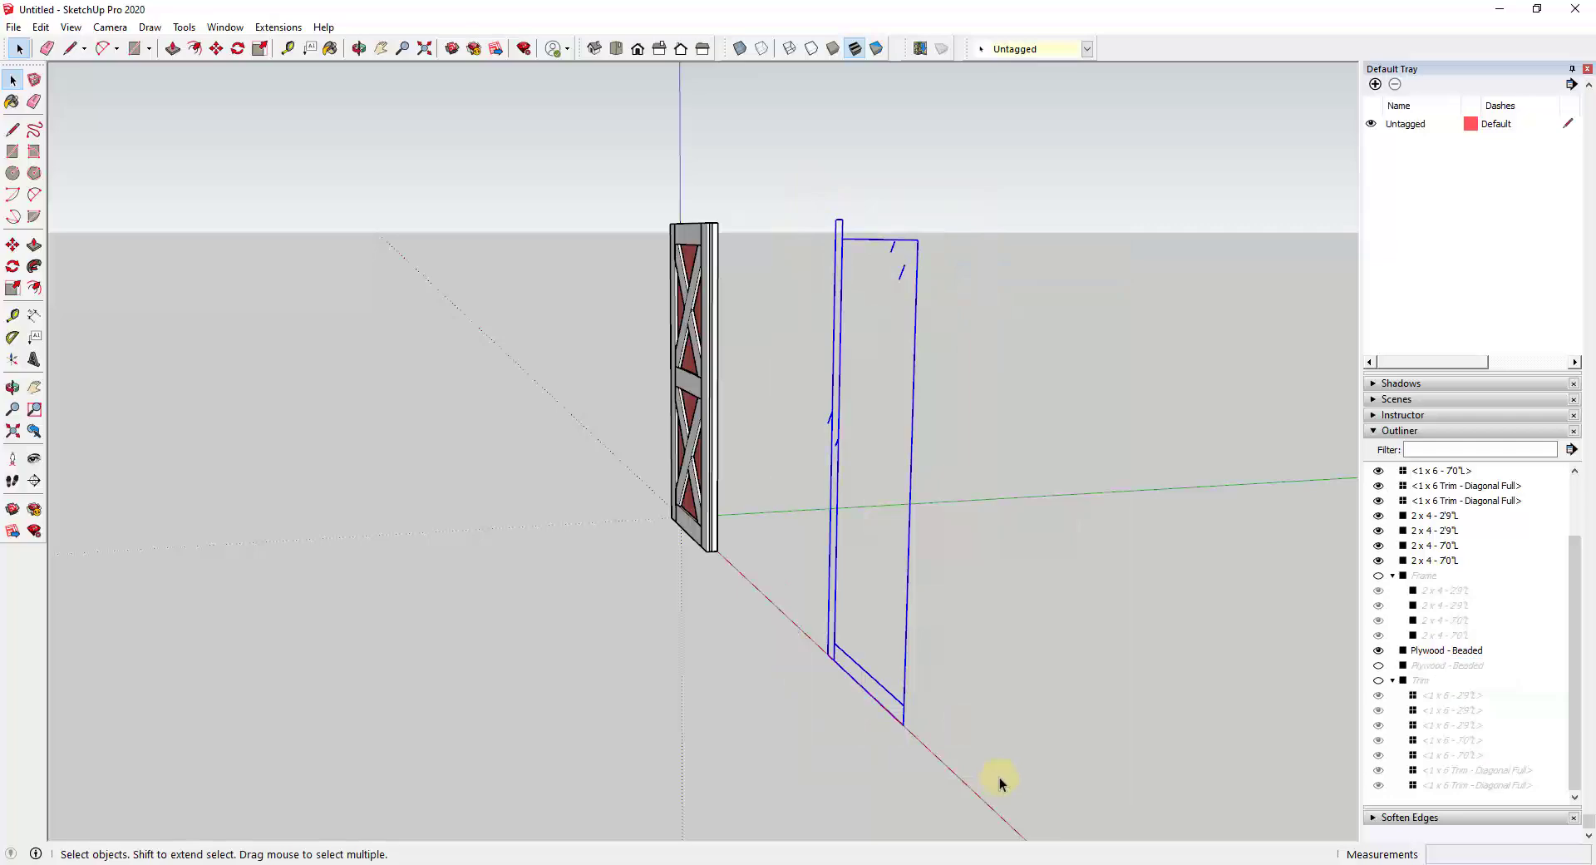
key(Delete)
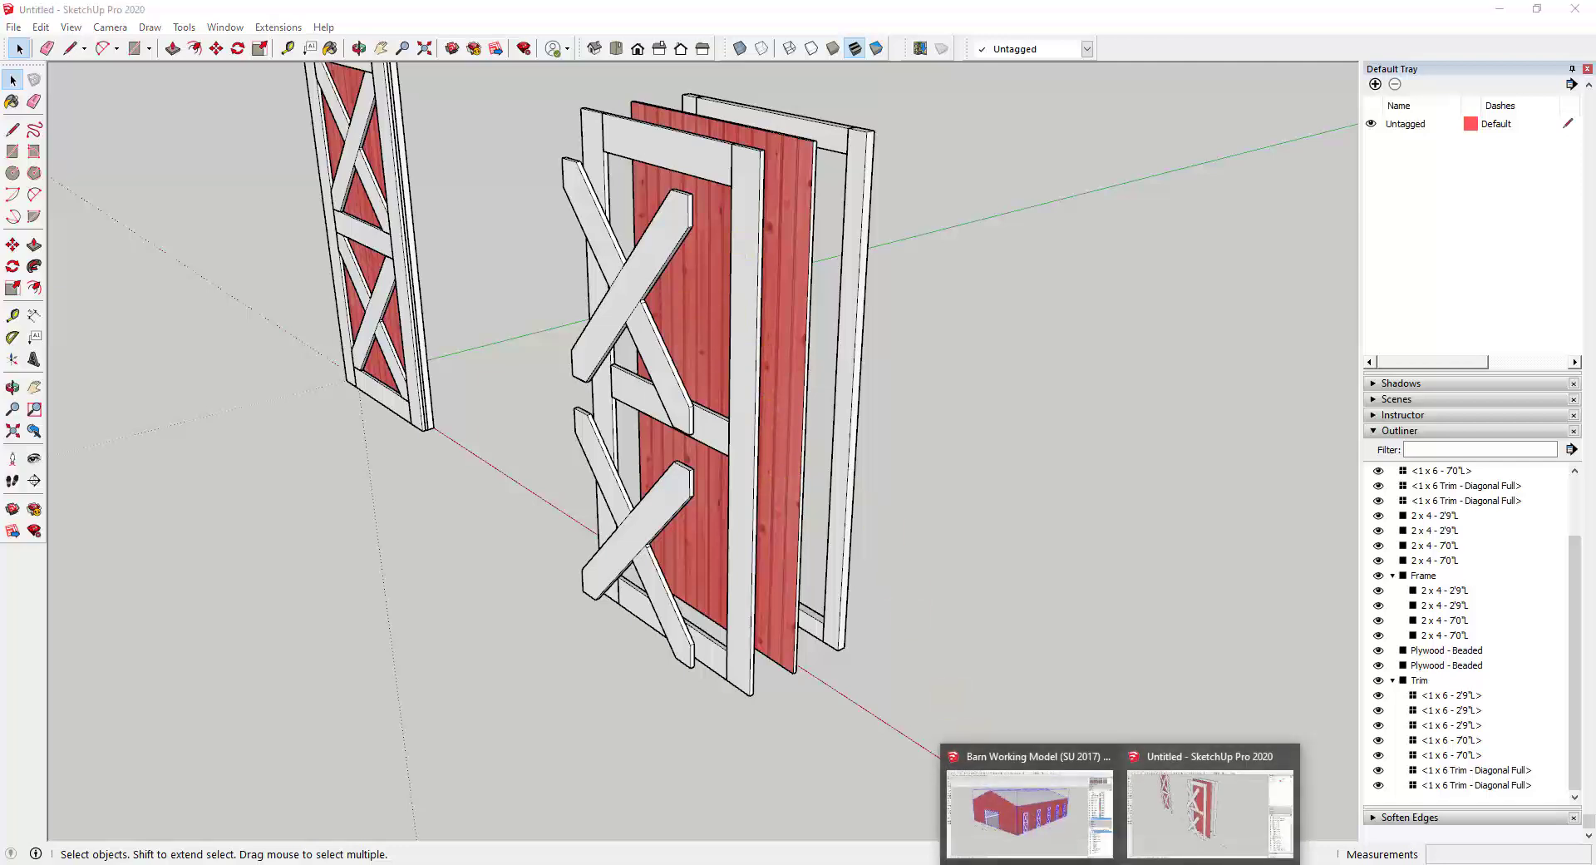
Switch to the Barn Working Model file and show the barn in parallel projection from the front.
click(1002, 831)
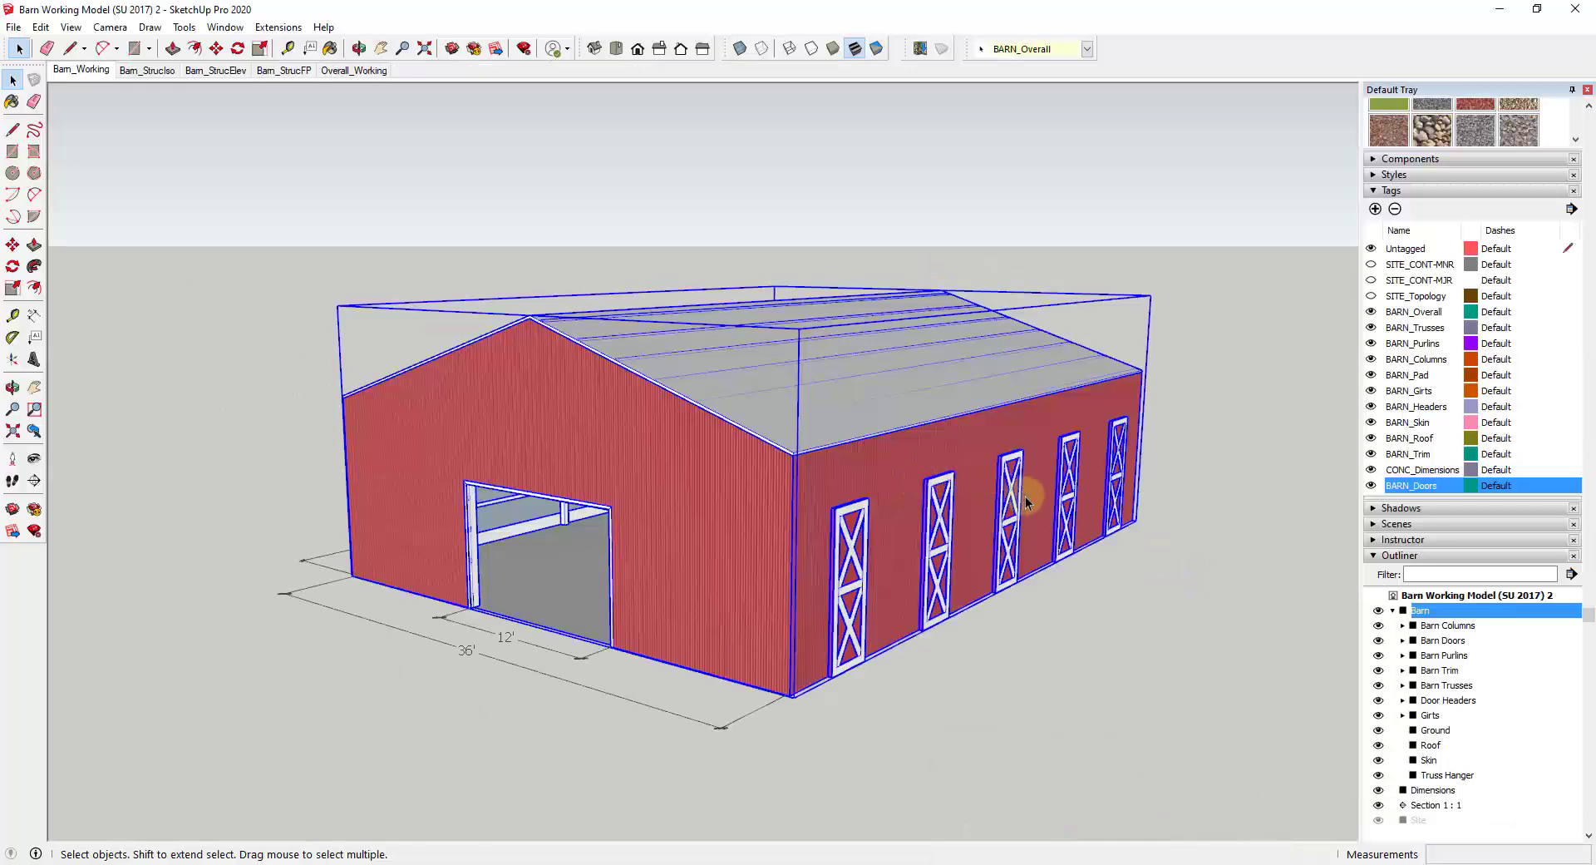
middle_drag(1015, 499, 944, 301)
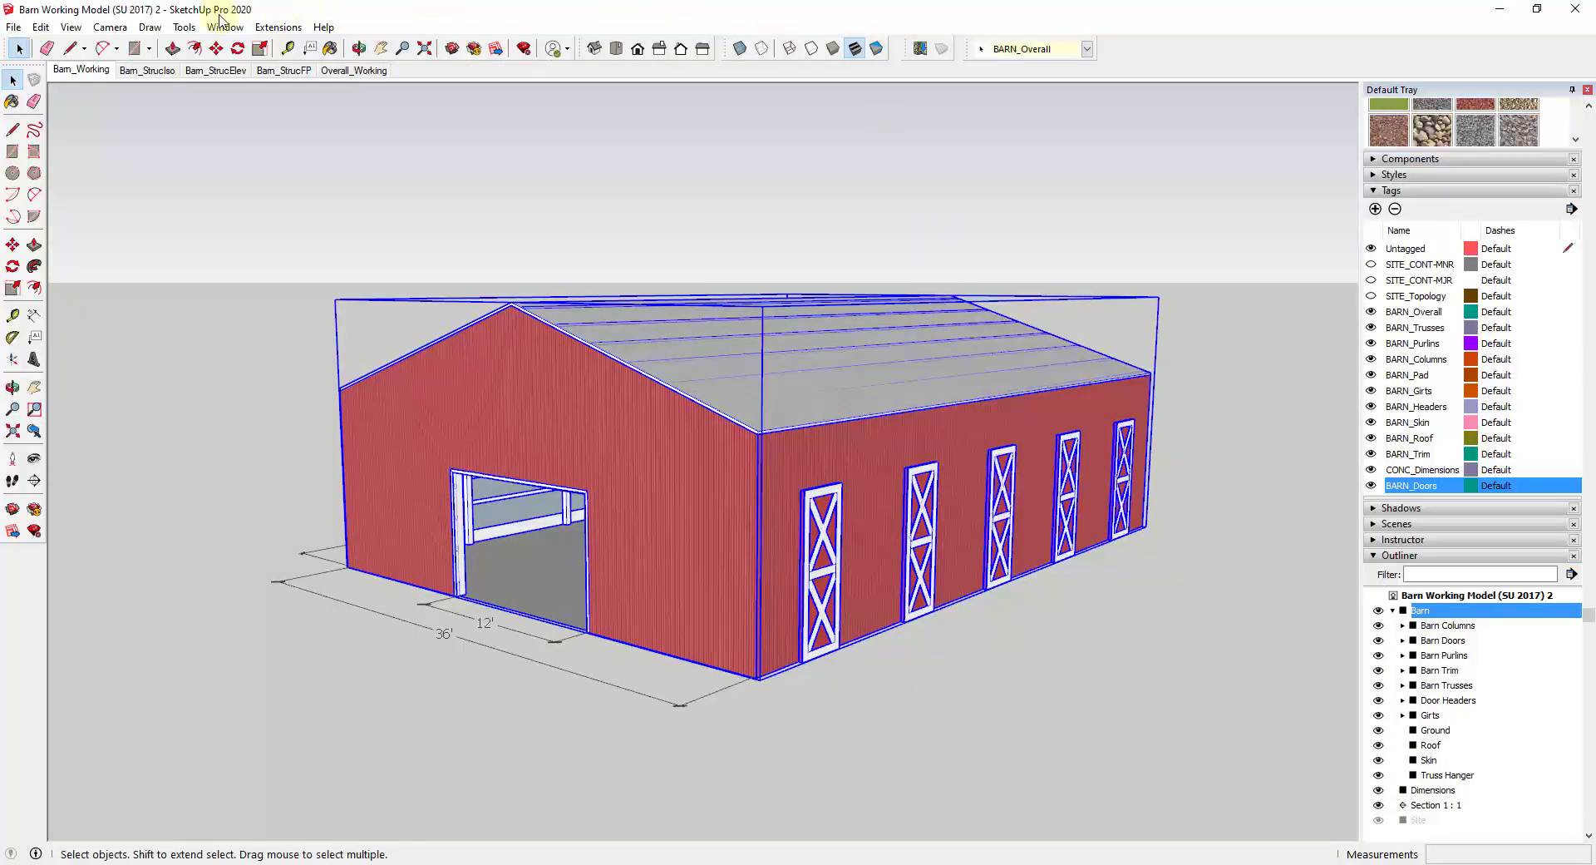
click(105, 29)
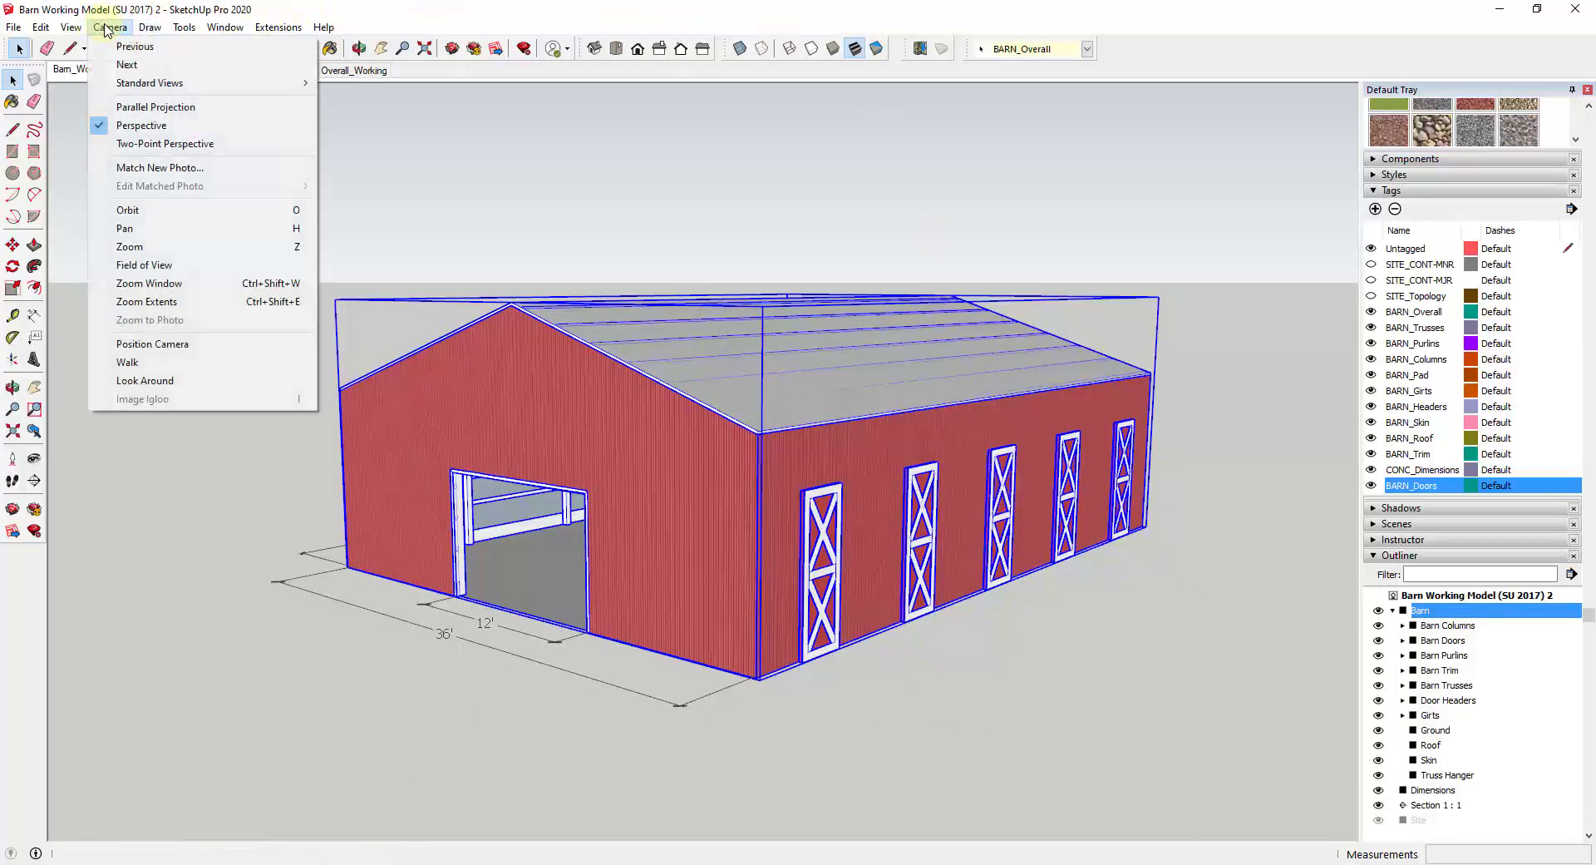
click(142, 108)
click(637, 49)
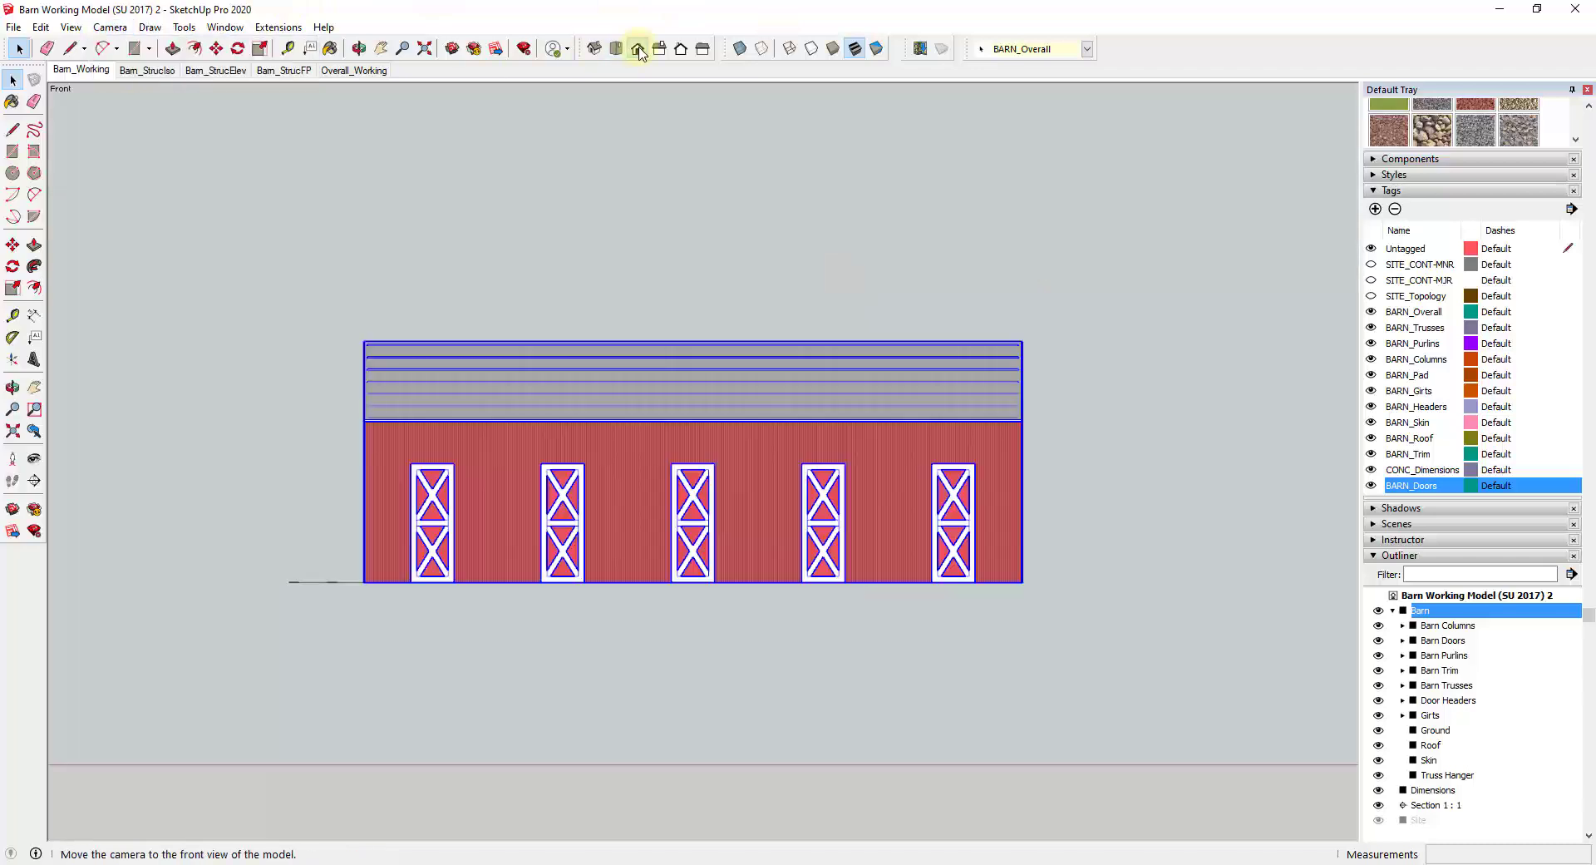
scroll(653, 520, up, 2)
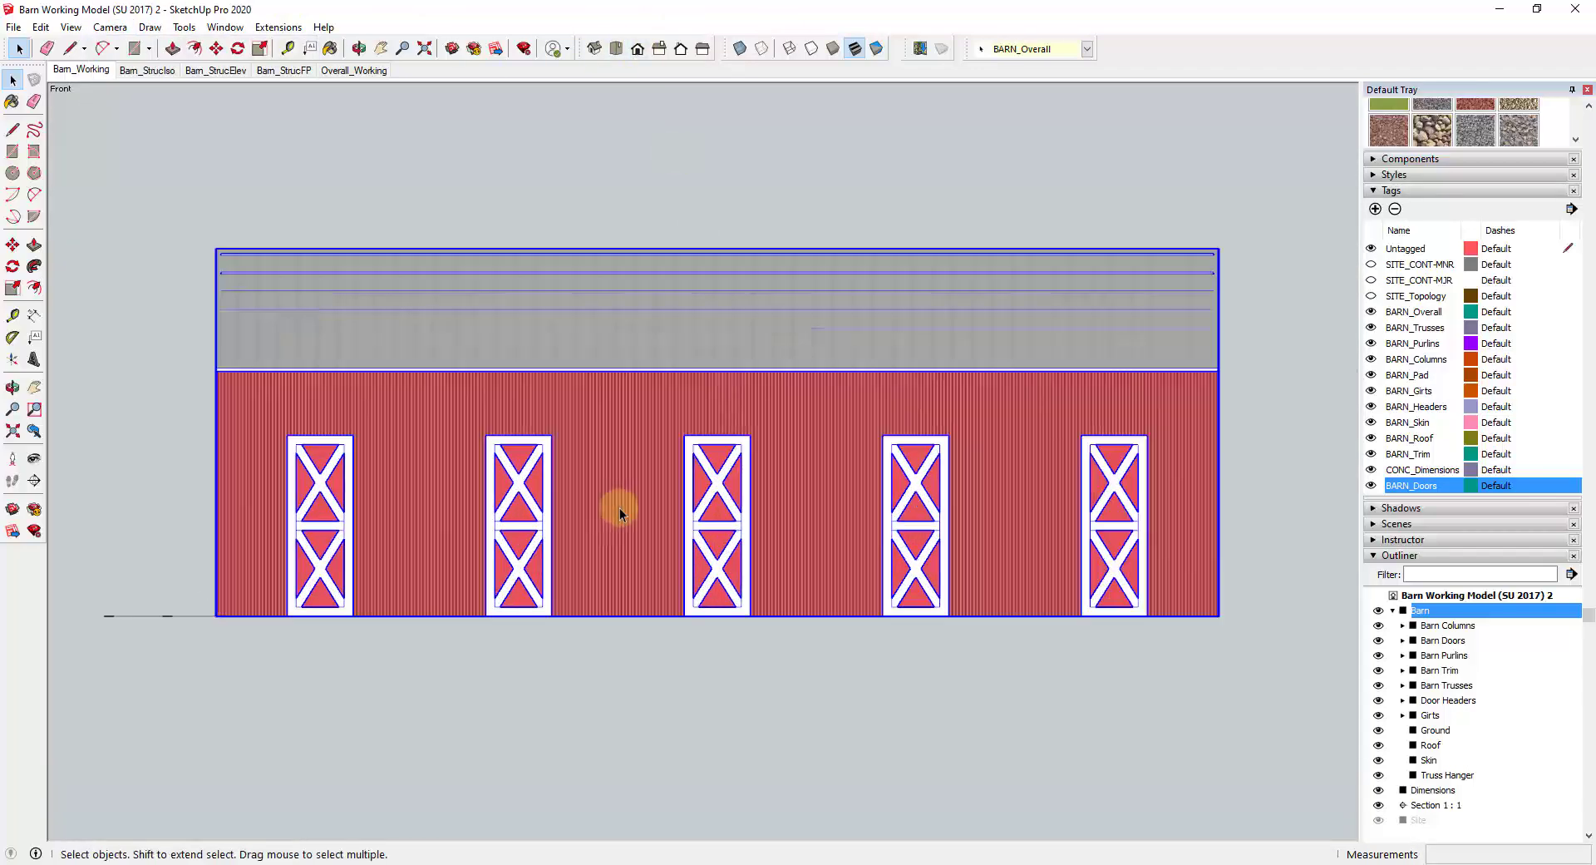
Apply the Shaded with textures style from the Default Styles collection to the barn model.
click(1488, 555)
click(1457, 581)
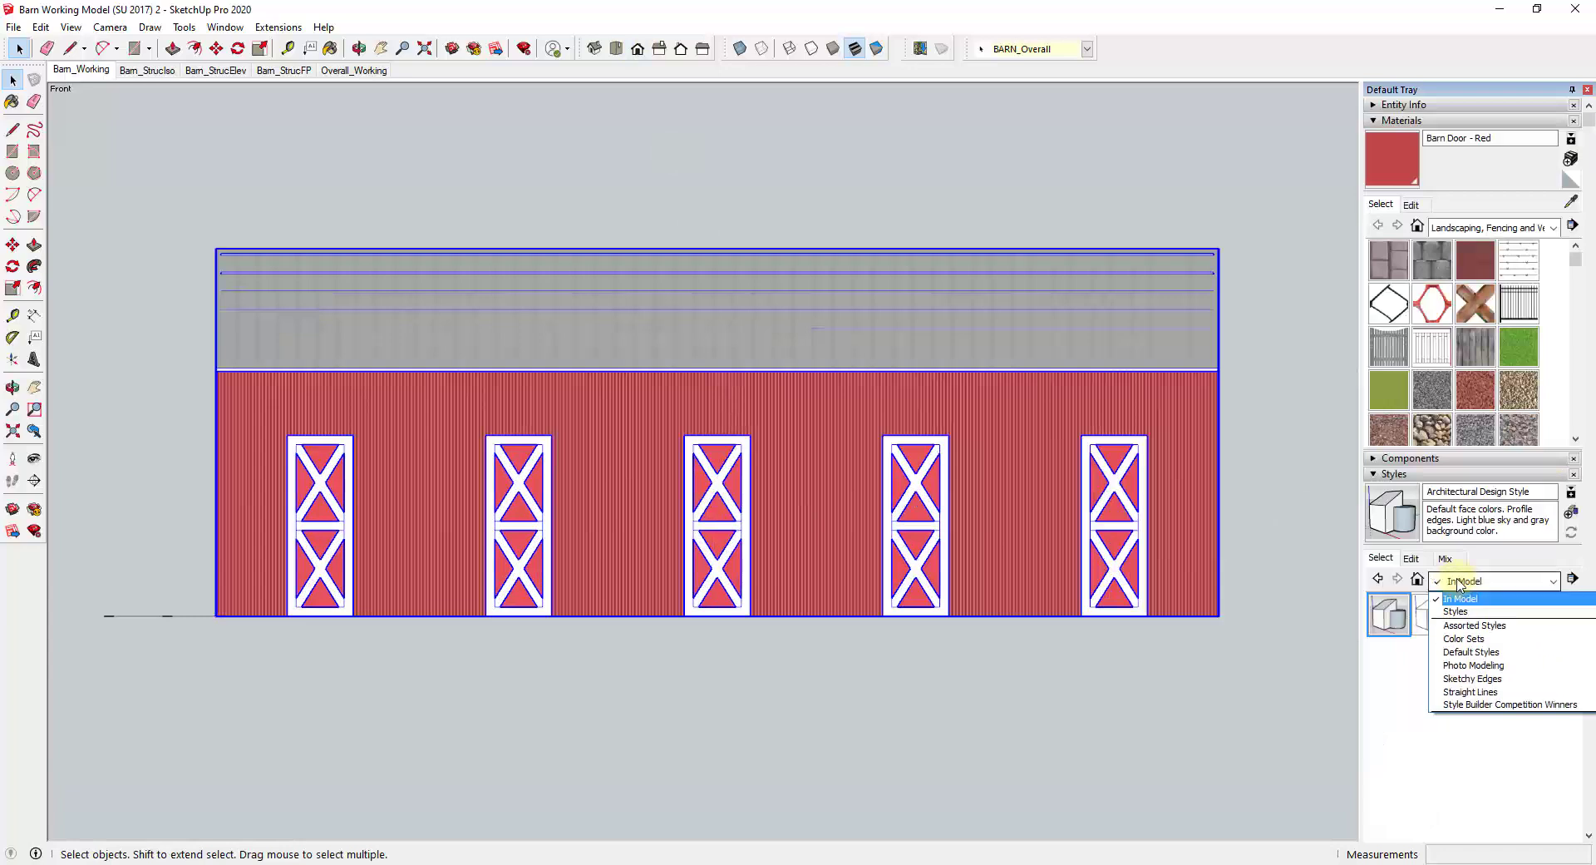
click(1468, 662)
click(1474, 665)
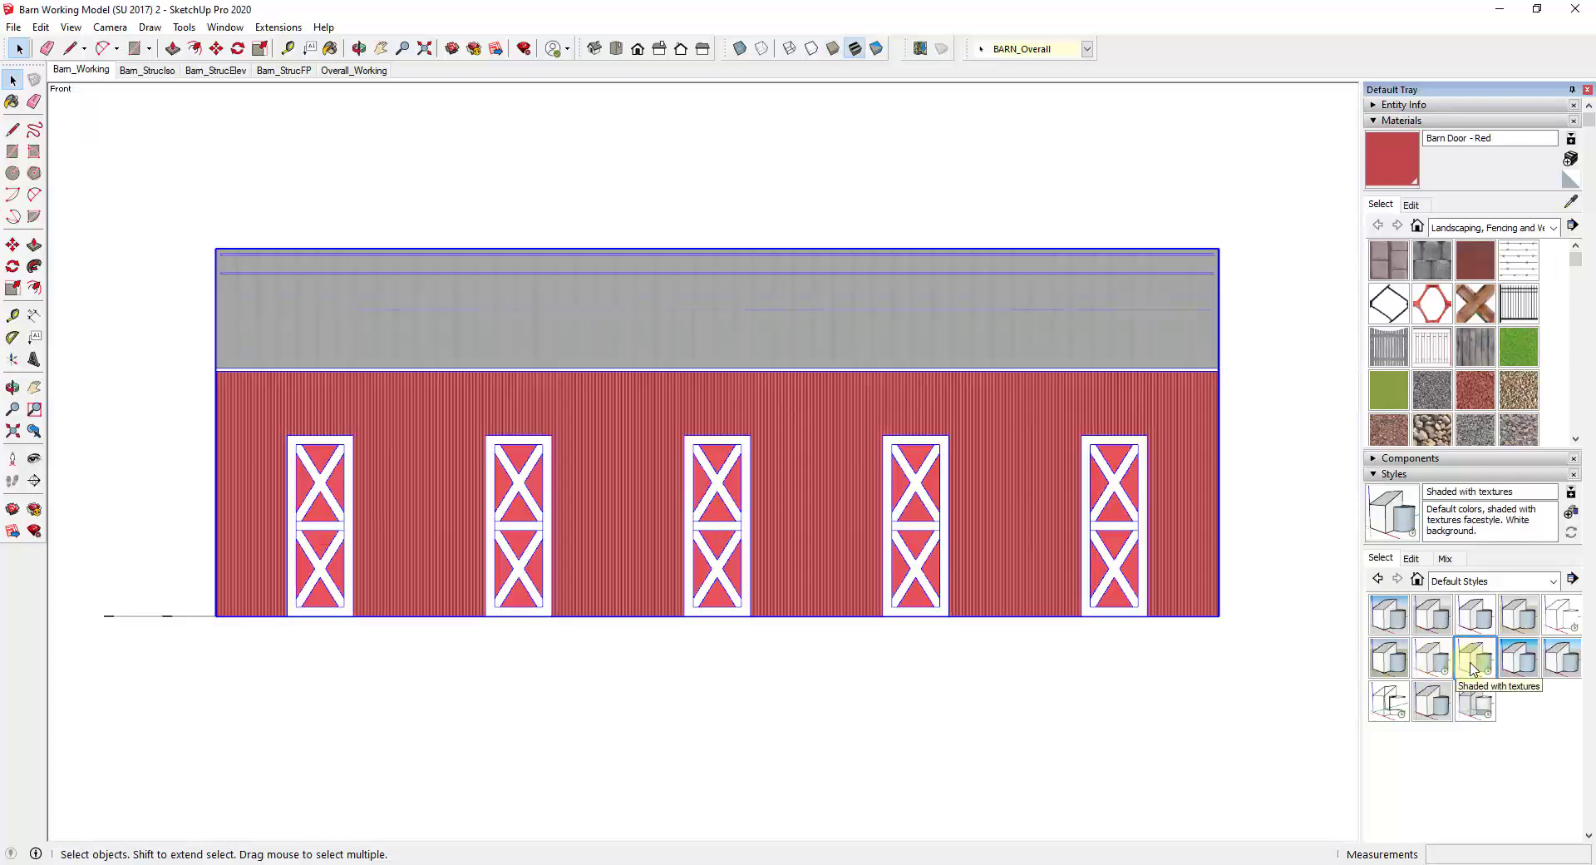
scroll(607, 288, up, 1)
scroll(622, 277, down, 1)
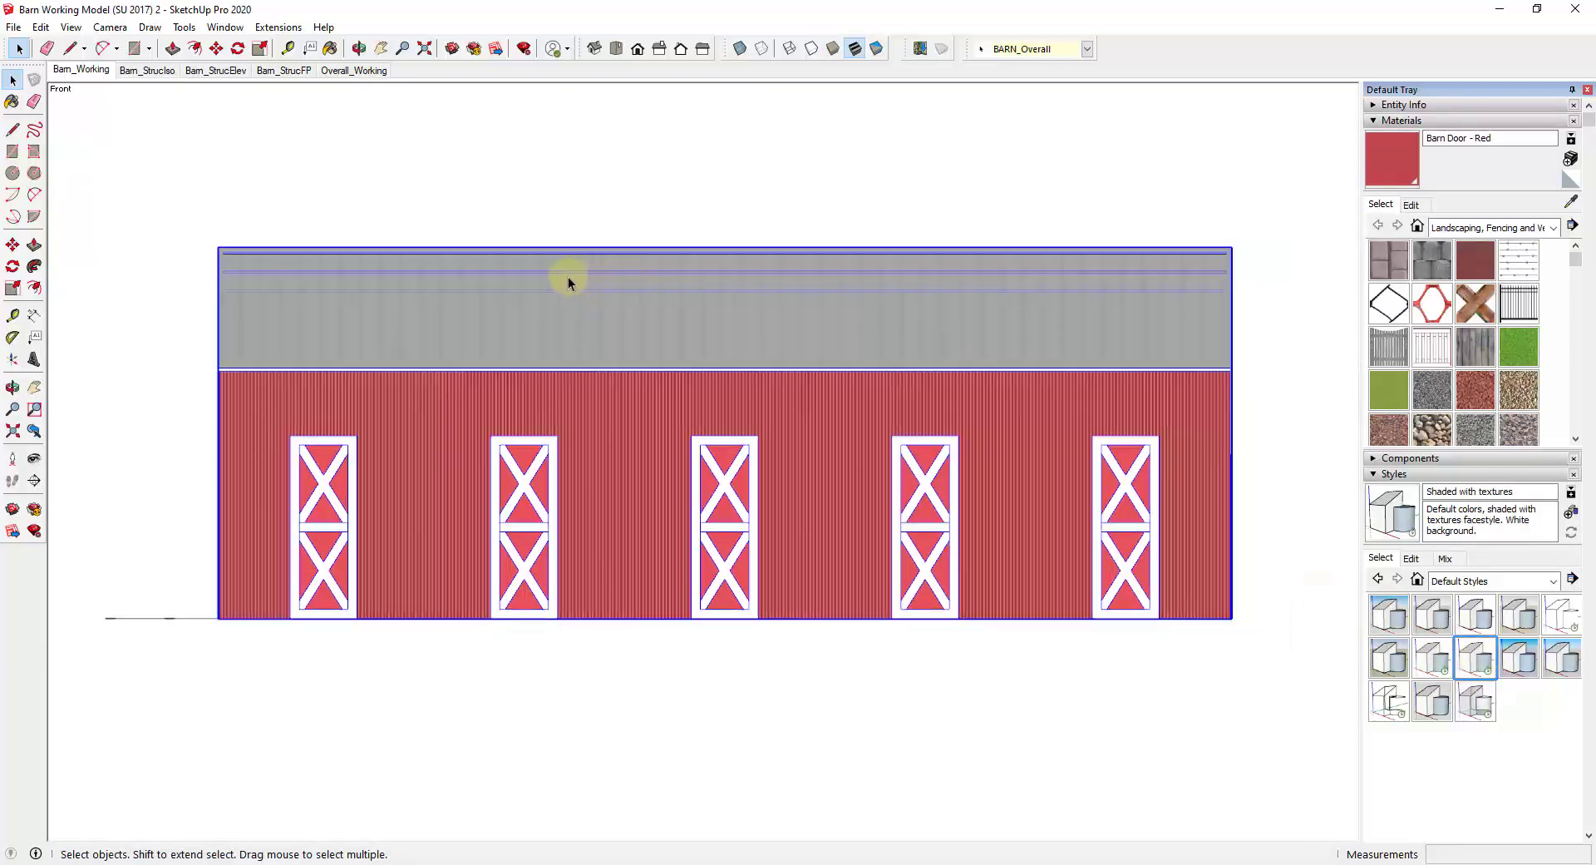
Deselect the barn, add a scene of the front view after Barn_Working and rename it Barn_Elevation.
click(315, 182)
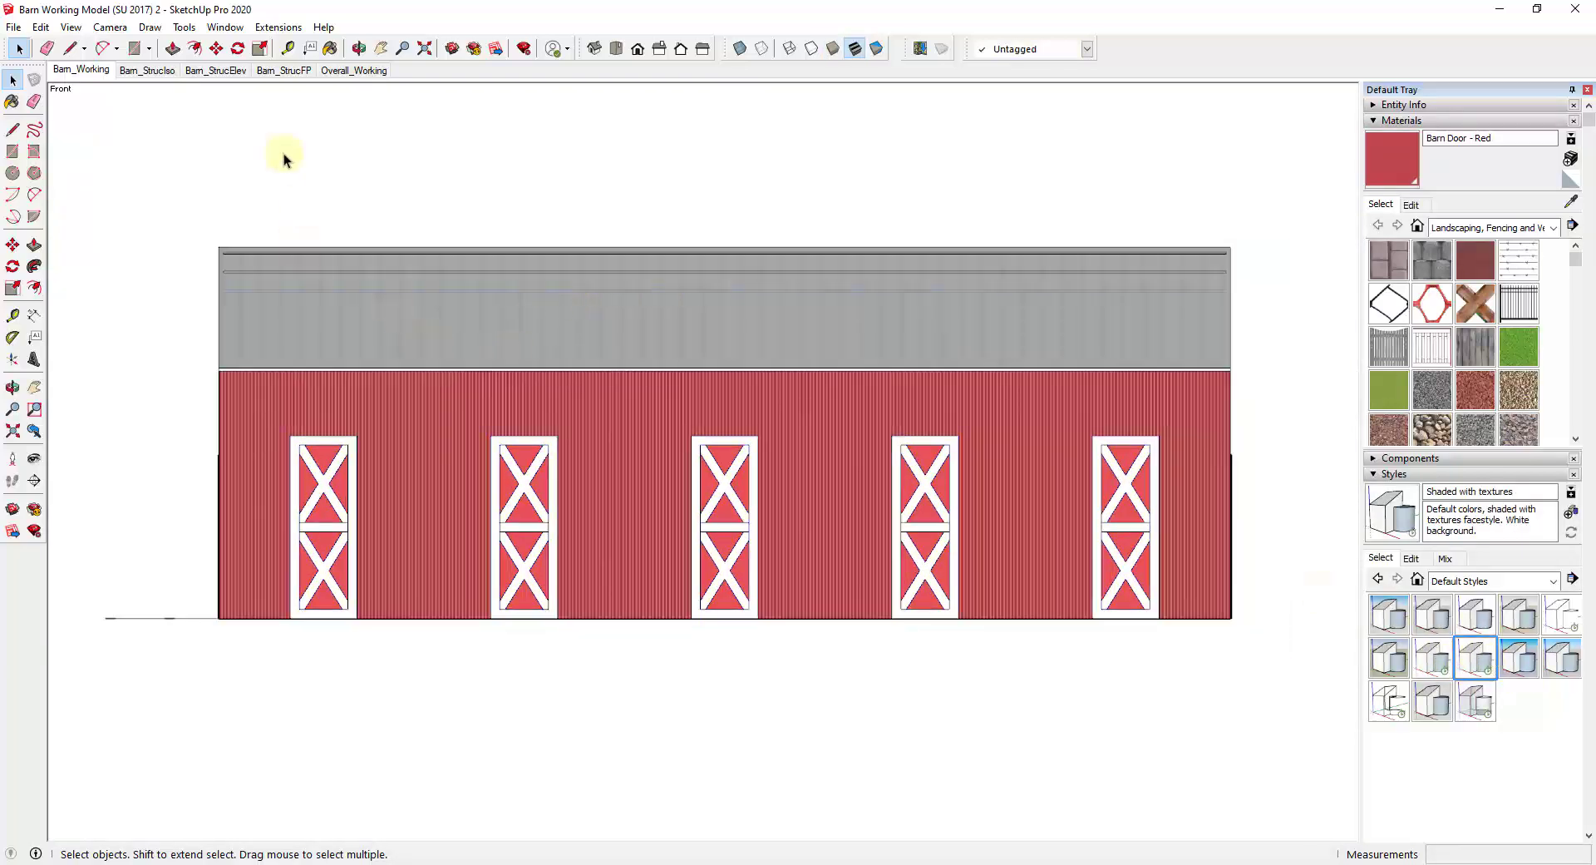
right_click(77, 71)
click(108, 123)
right_click(129, 77)
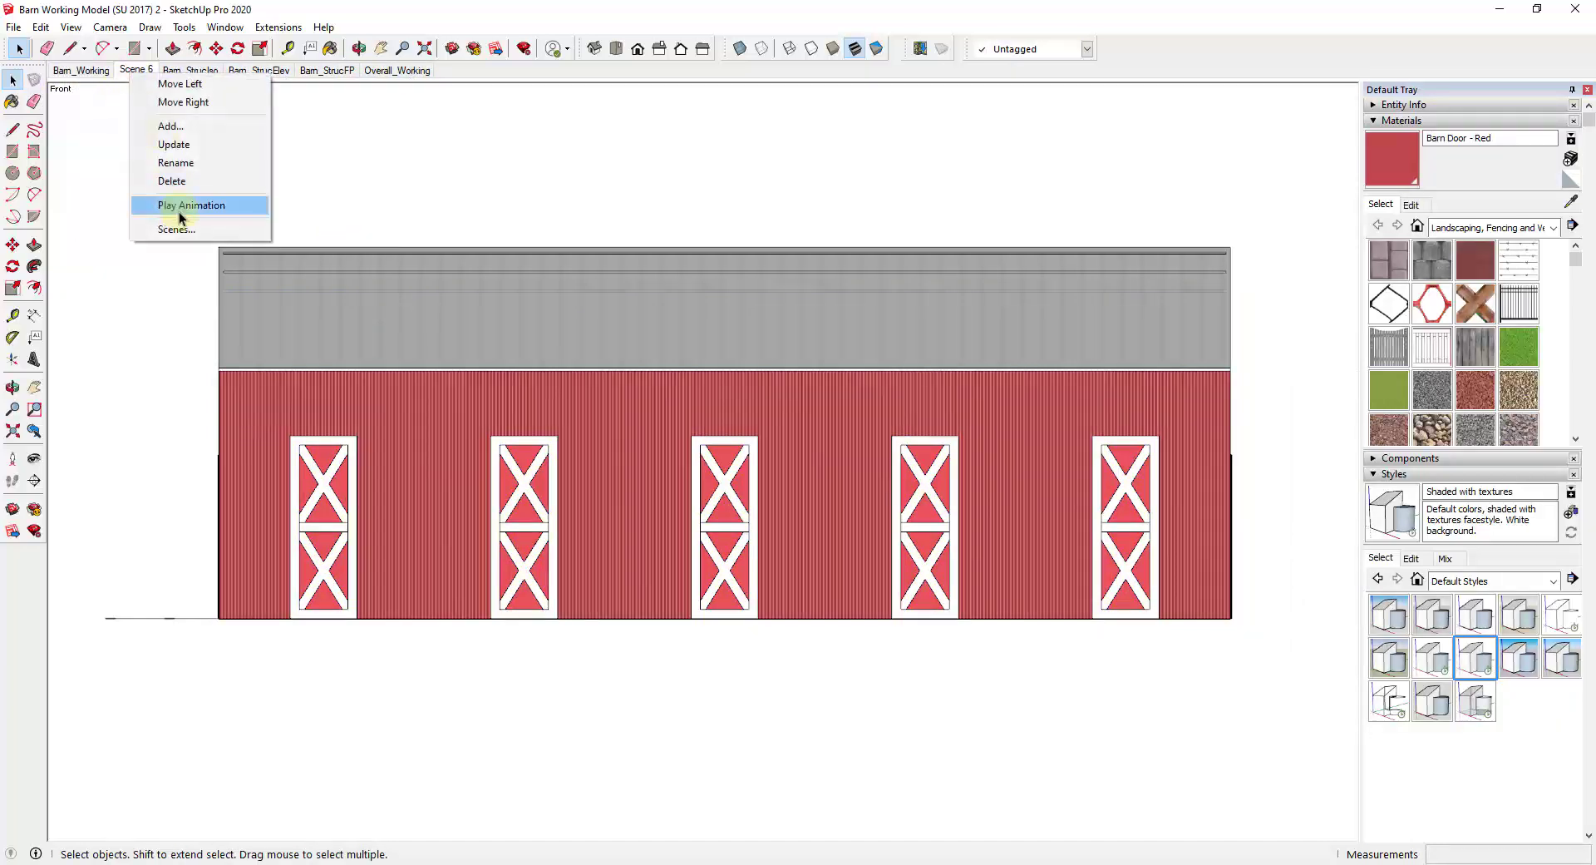
click(176, 162)
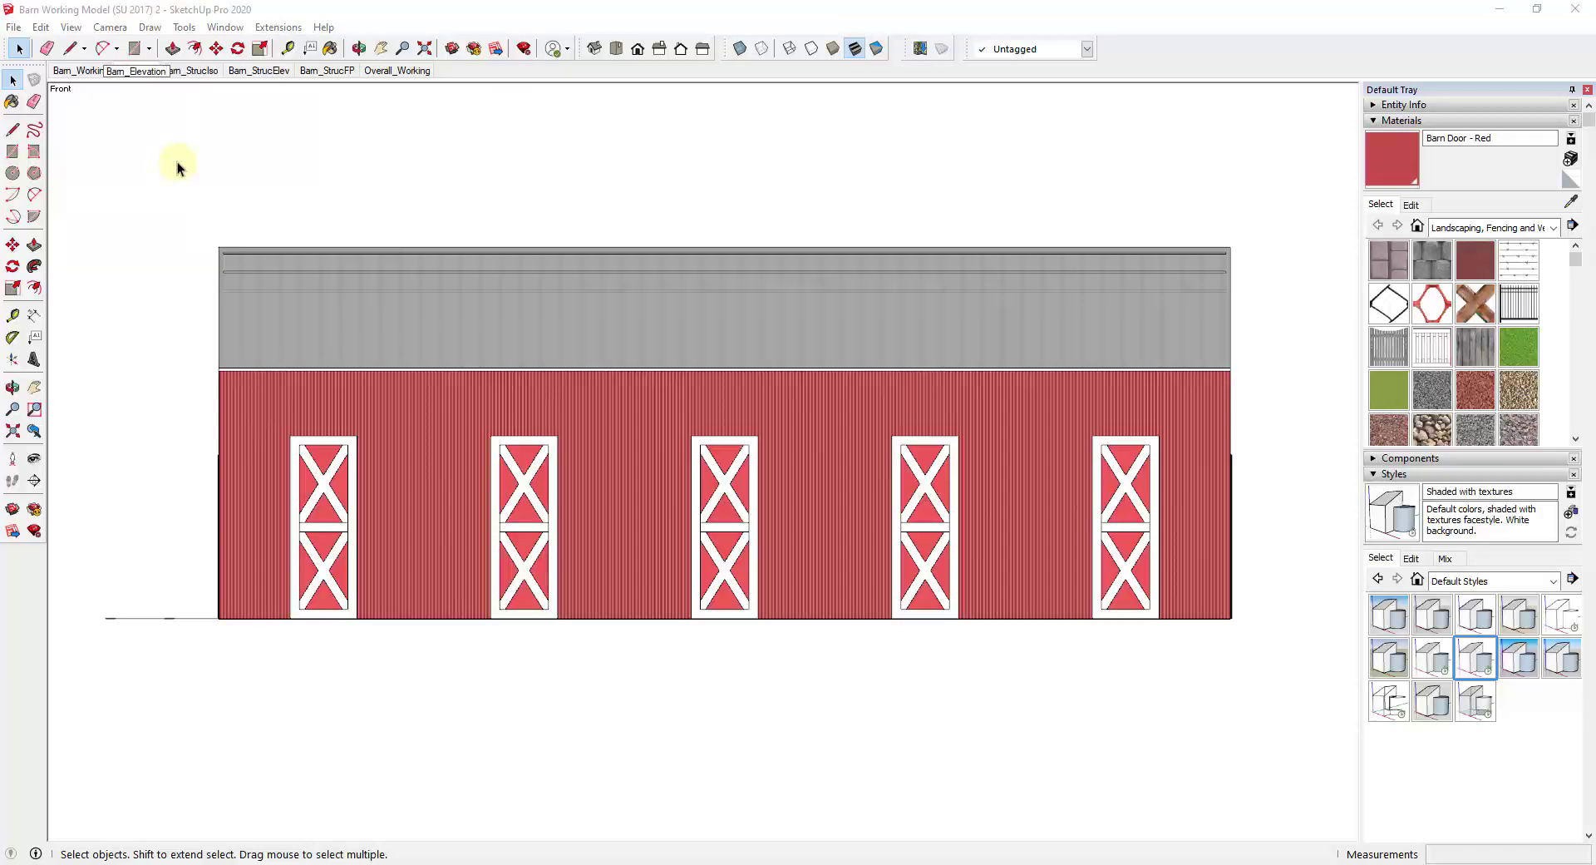
Confirm the Barn_Elevation scene name and save the barn model.
key(Return)
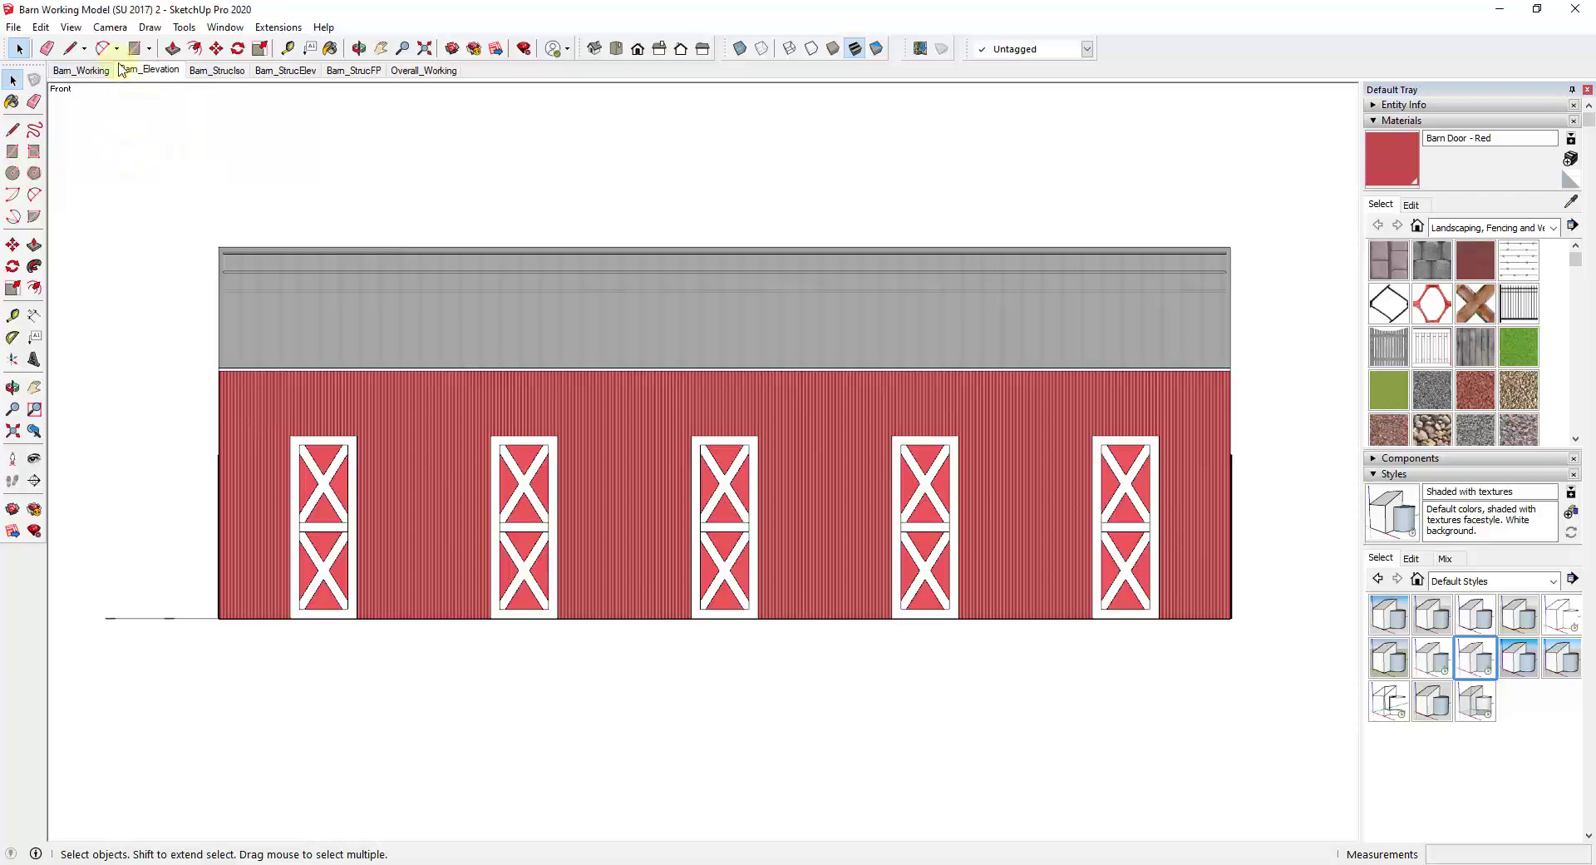
click(14, 26)
click(79, 108)
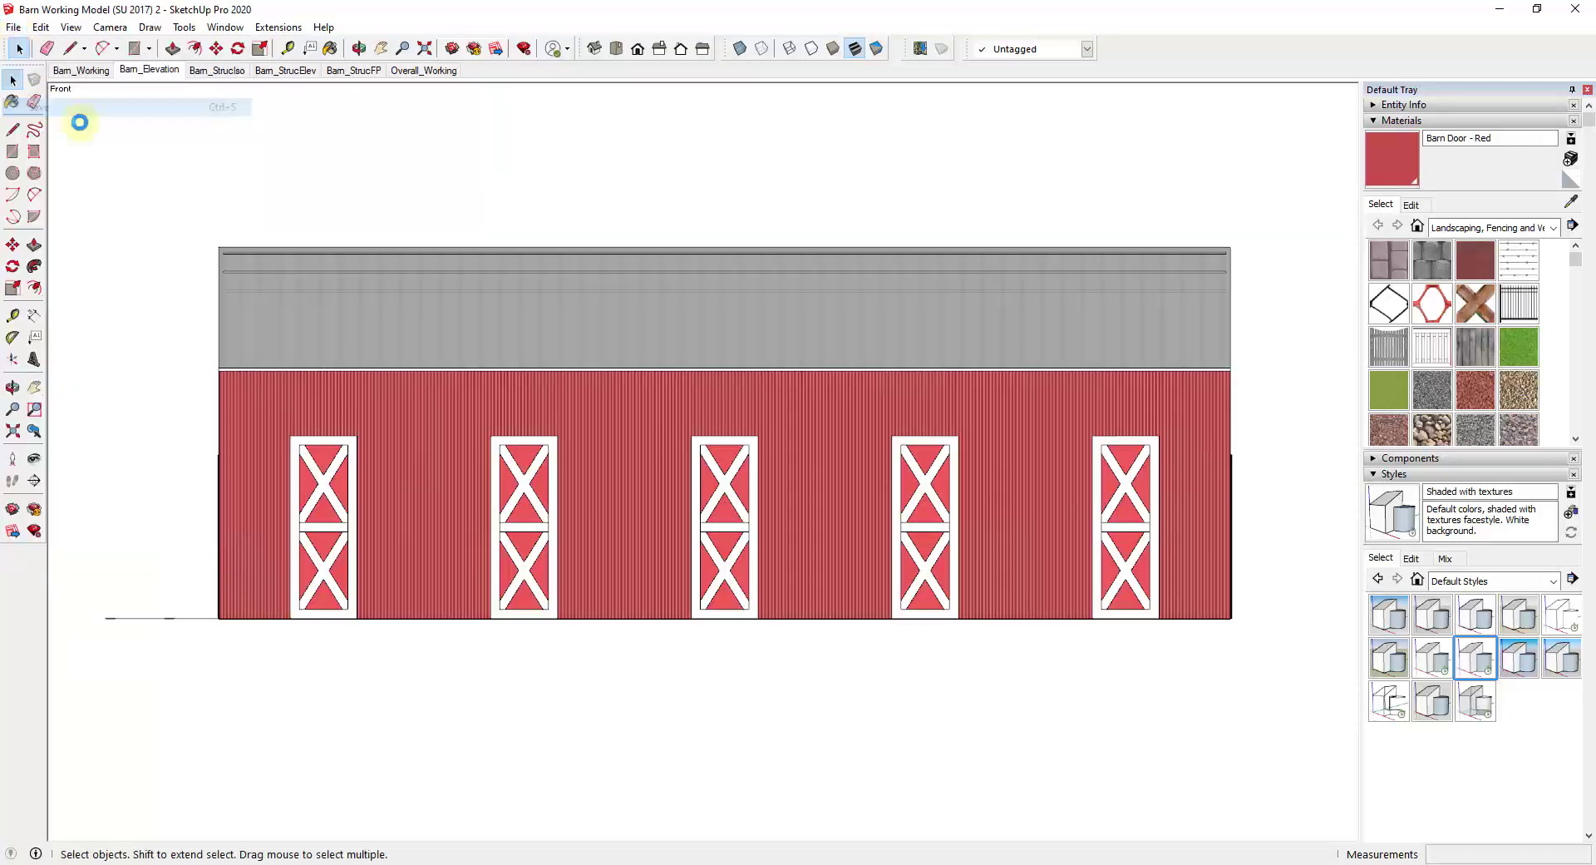
Send the barn model to LayOut and start the document from a titleblock template in My templates.
key(alt+f)
key(Return)
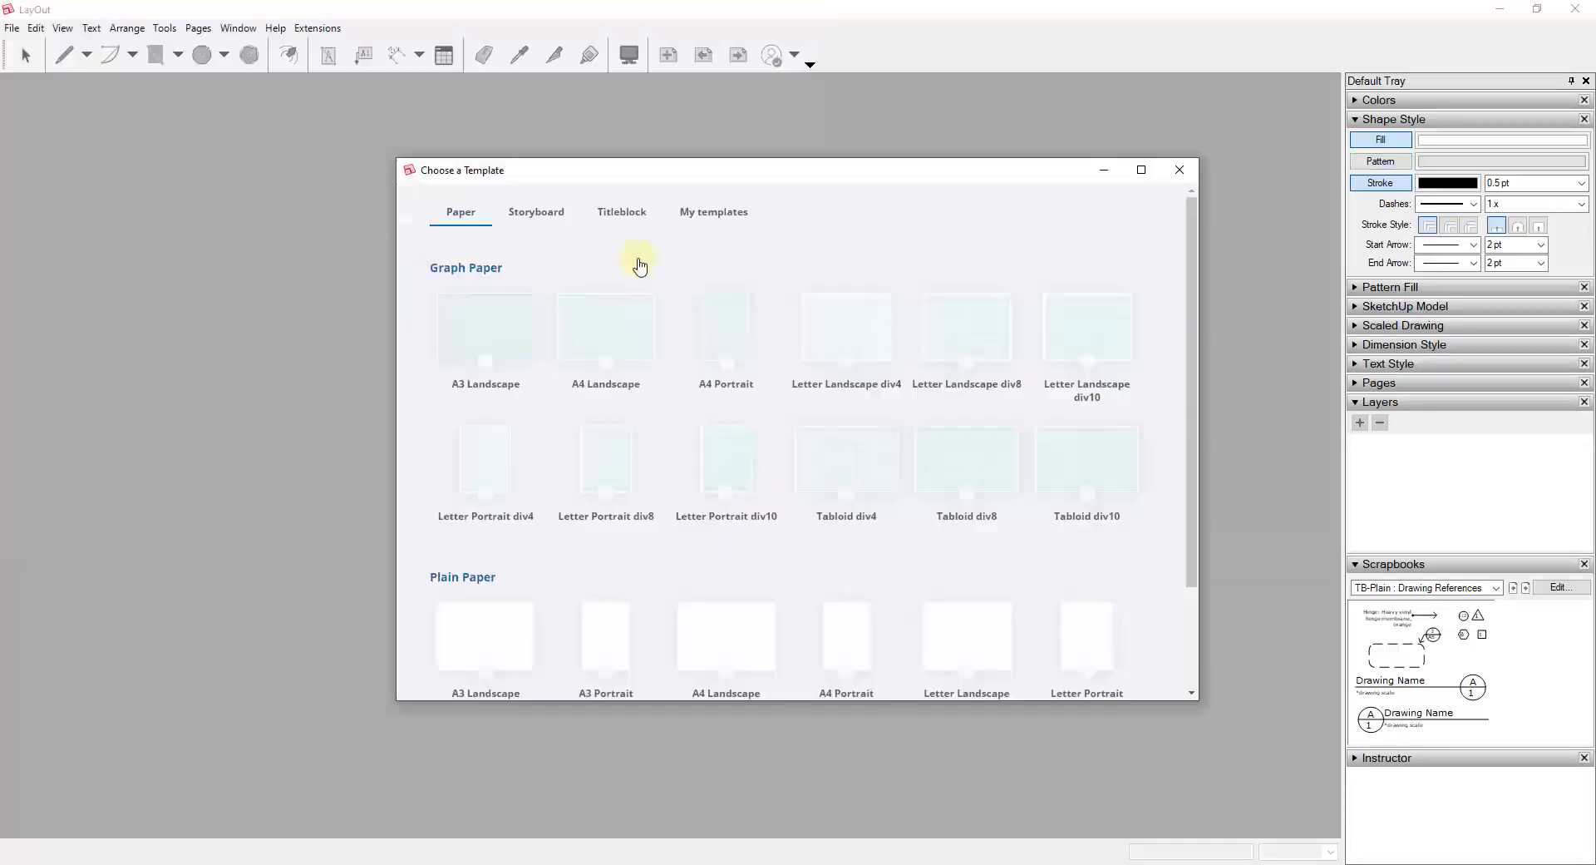
click(724, 215)
double_click(859, 344)
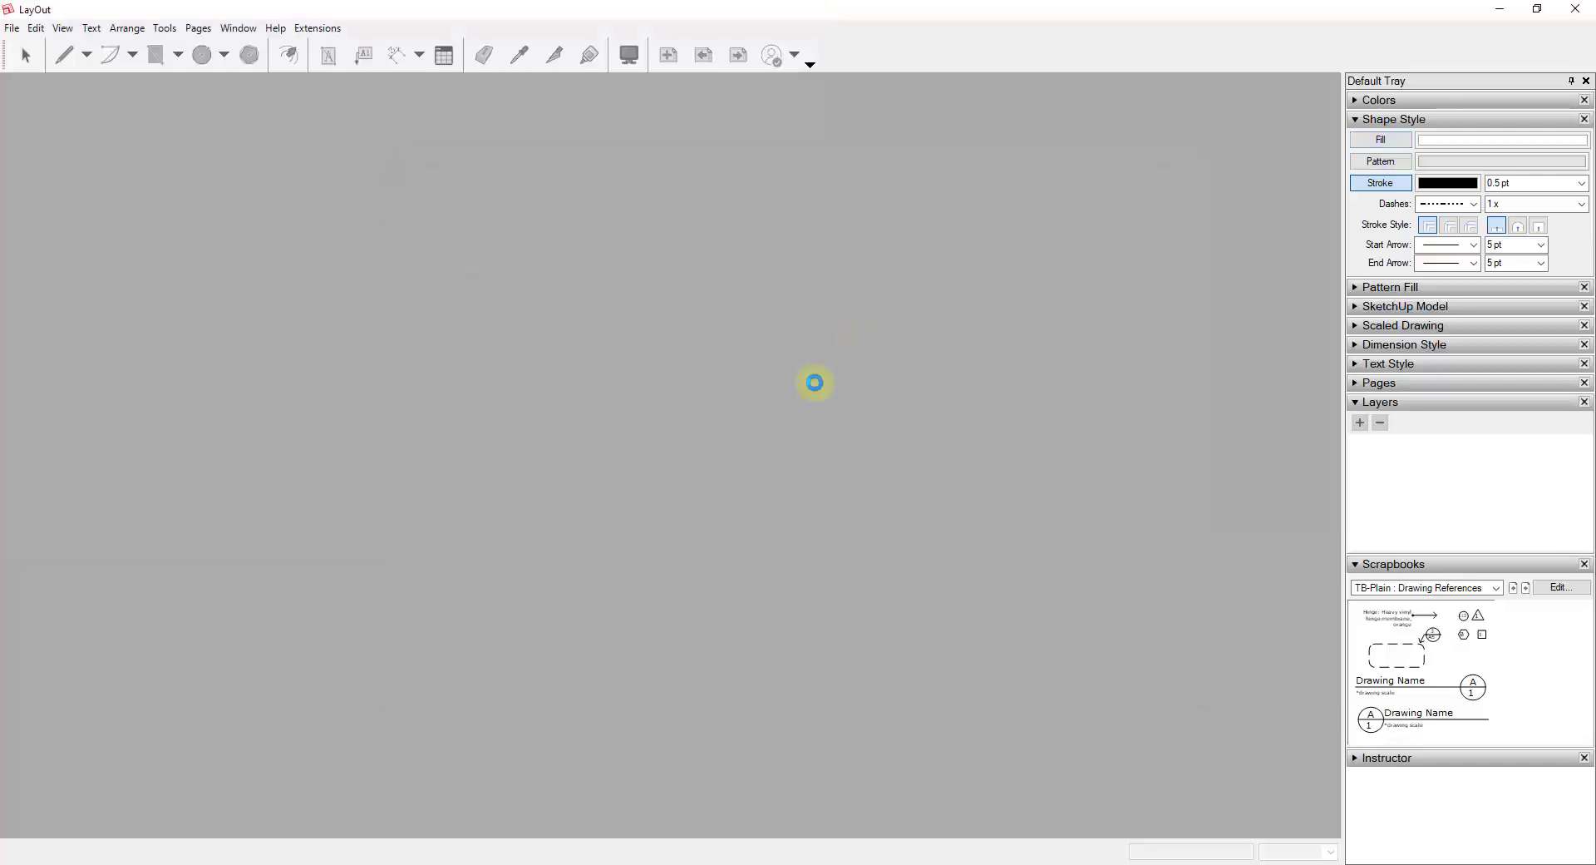
Move the barn elevation viewport up and left so it meets the sheet's upper border.
scroll(785, 370, down, 5)
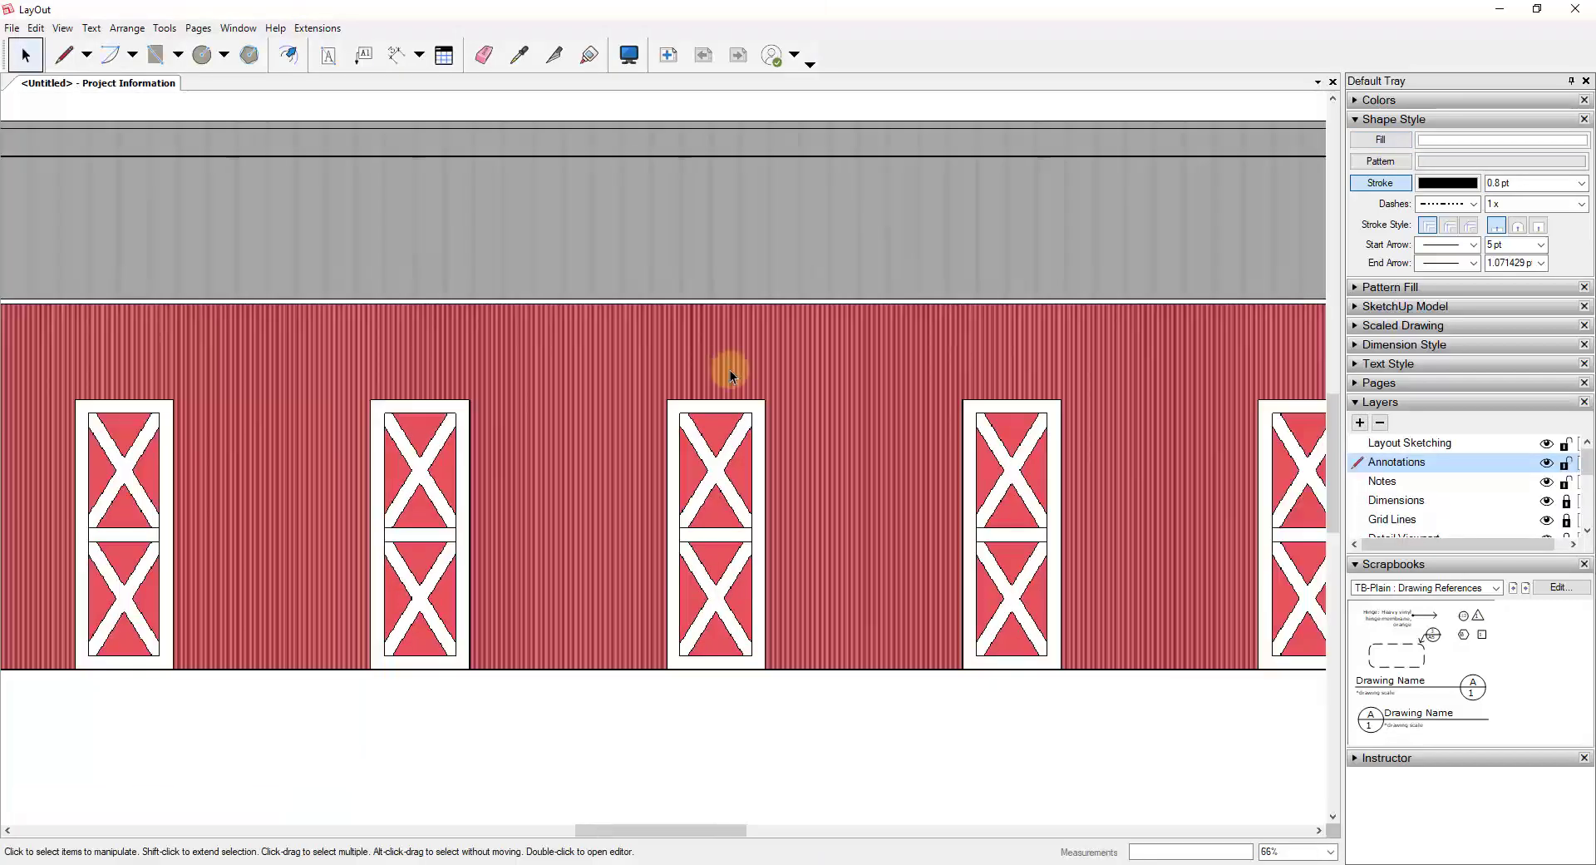
scroll(830, 386, down, 2)
click(842, 390)
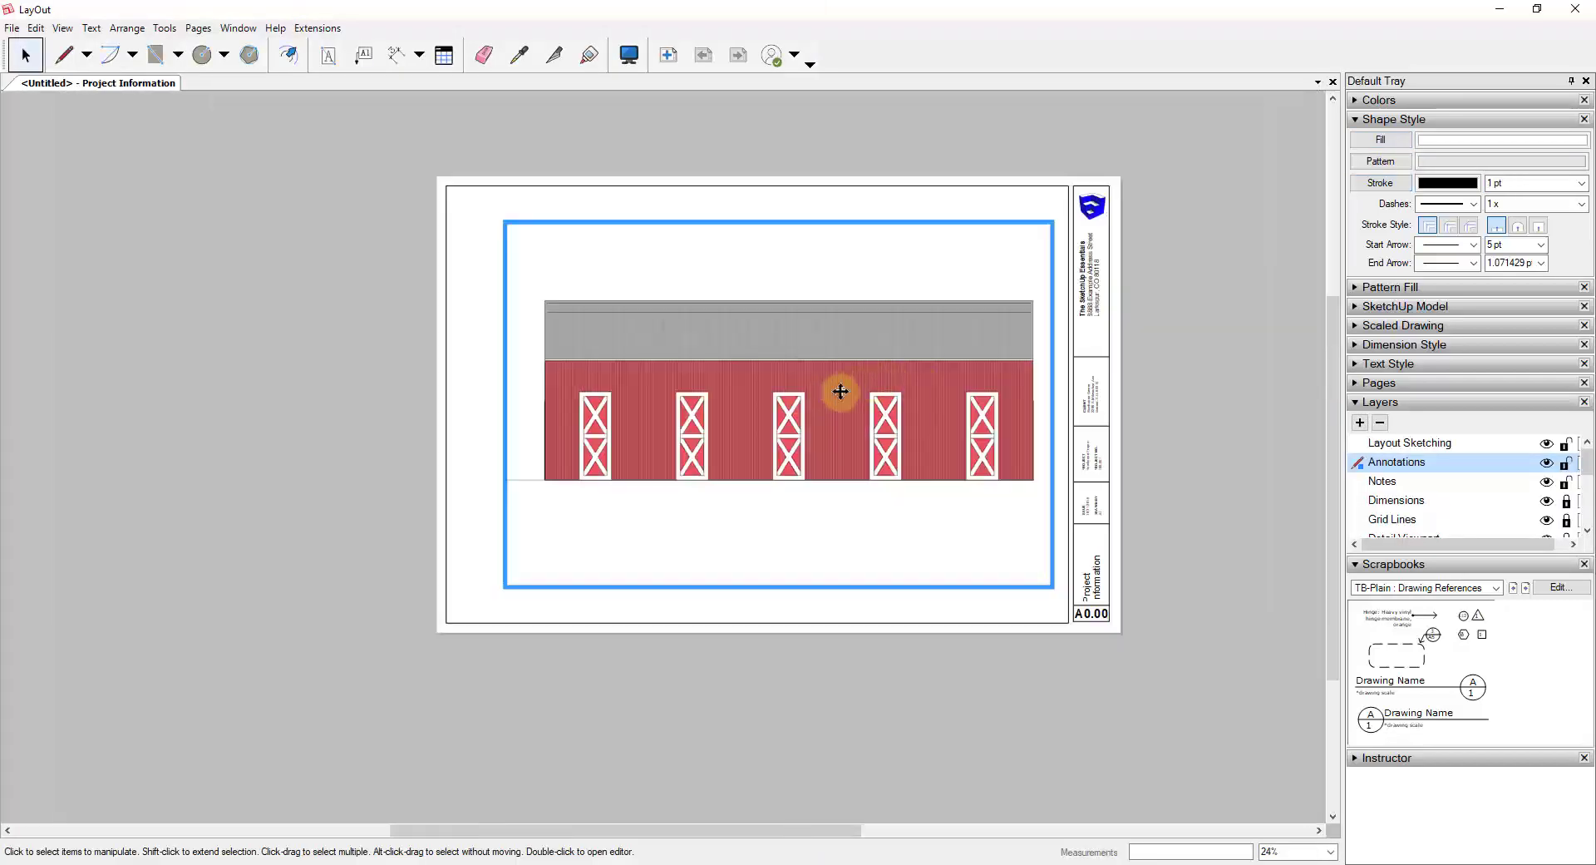
drag(846, 390, 815, 353)
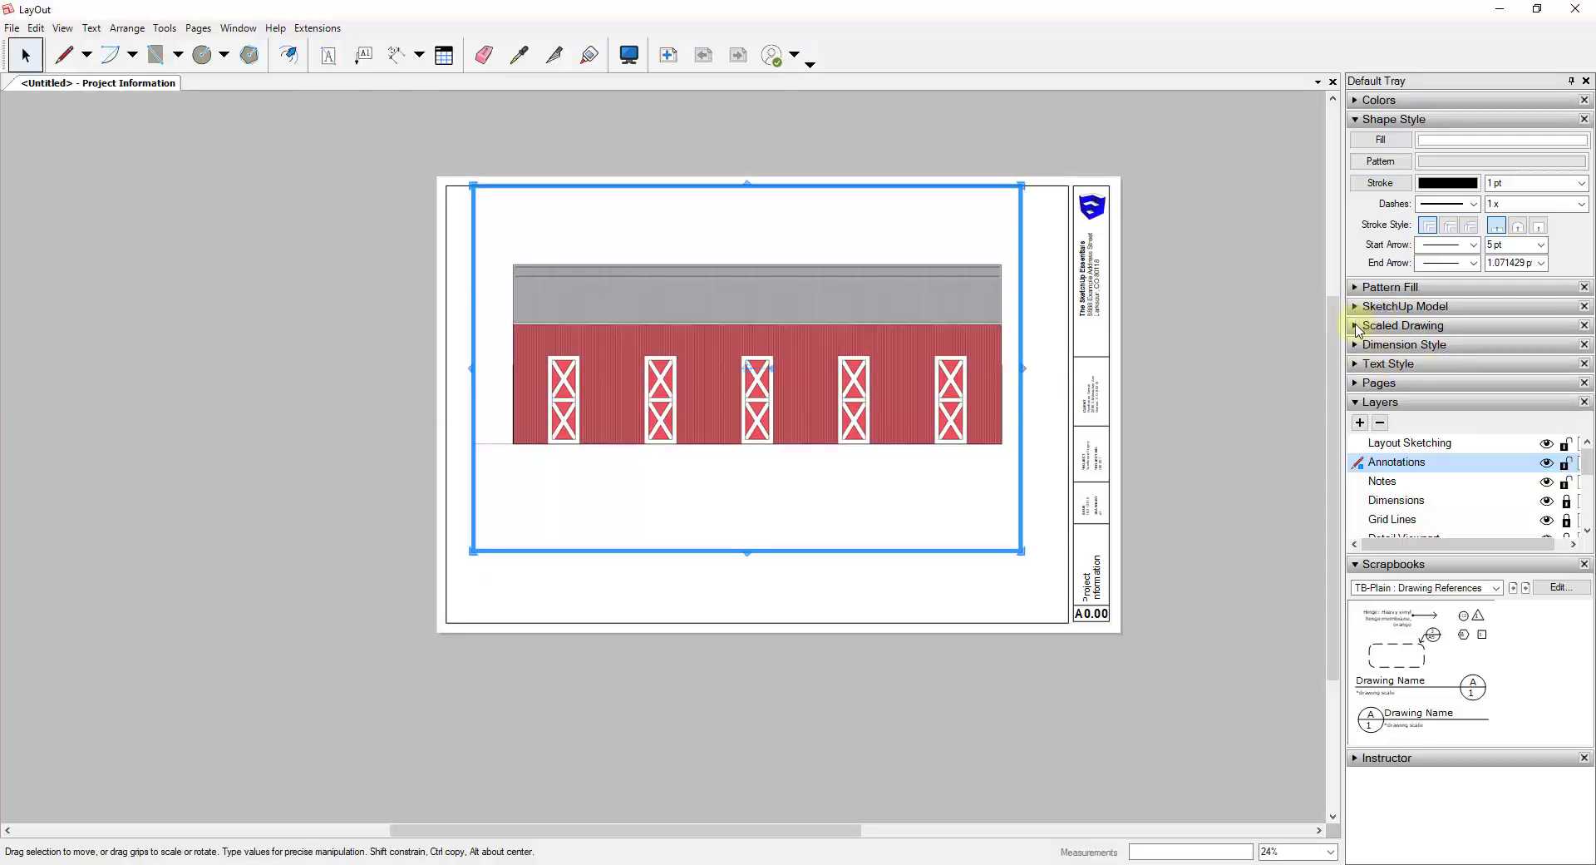
Set the barn elevation viewport to a standard drawing scale and reposition it across the upper part of the sheet.
click(1358, 327)
click(1356, 327)
click(1356, 307)
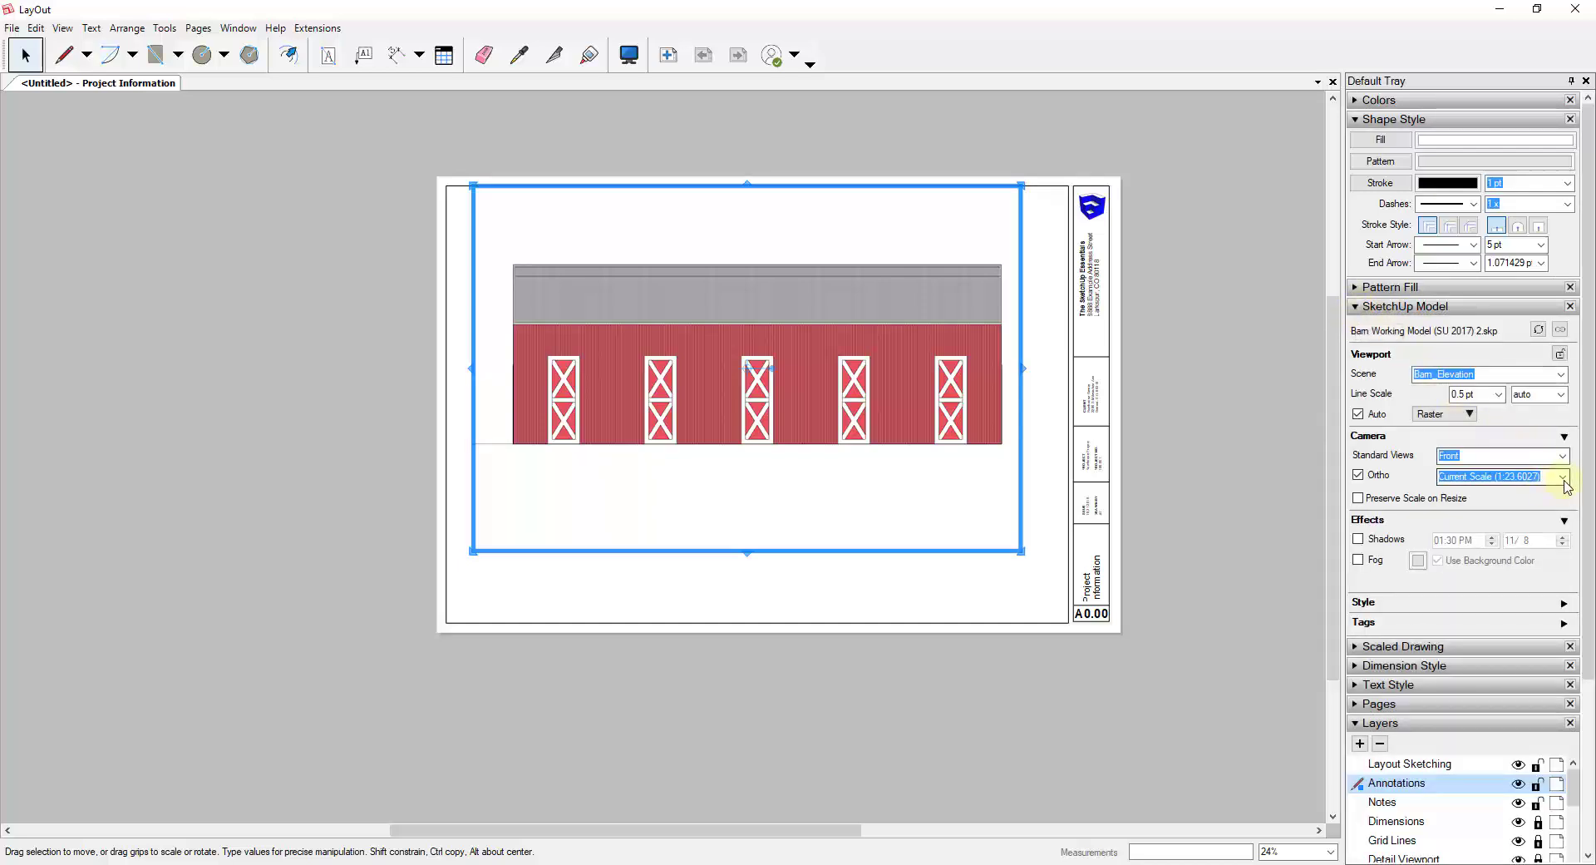
click(1564, 482)
click(1513, 504)
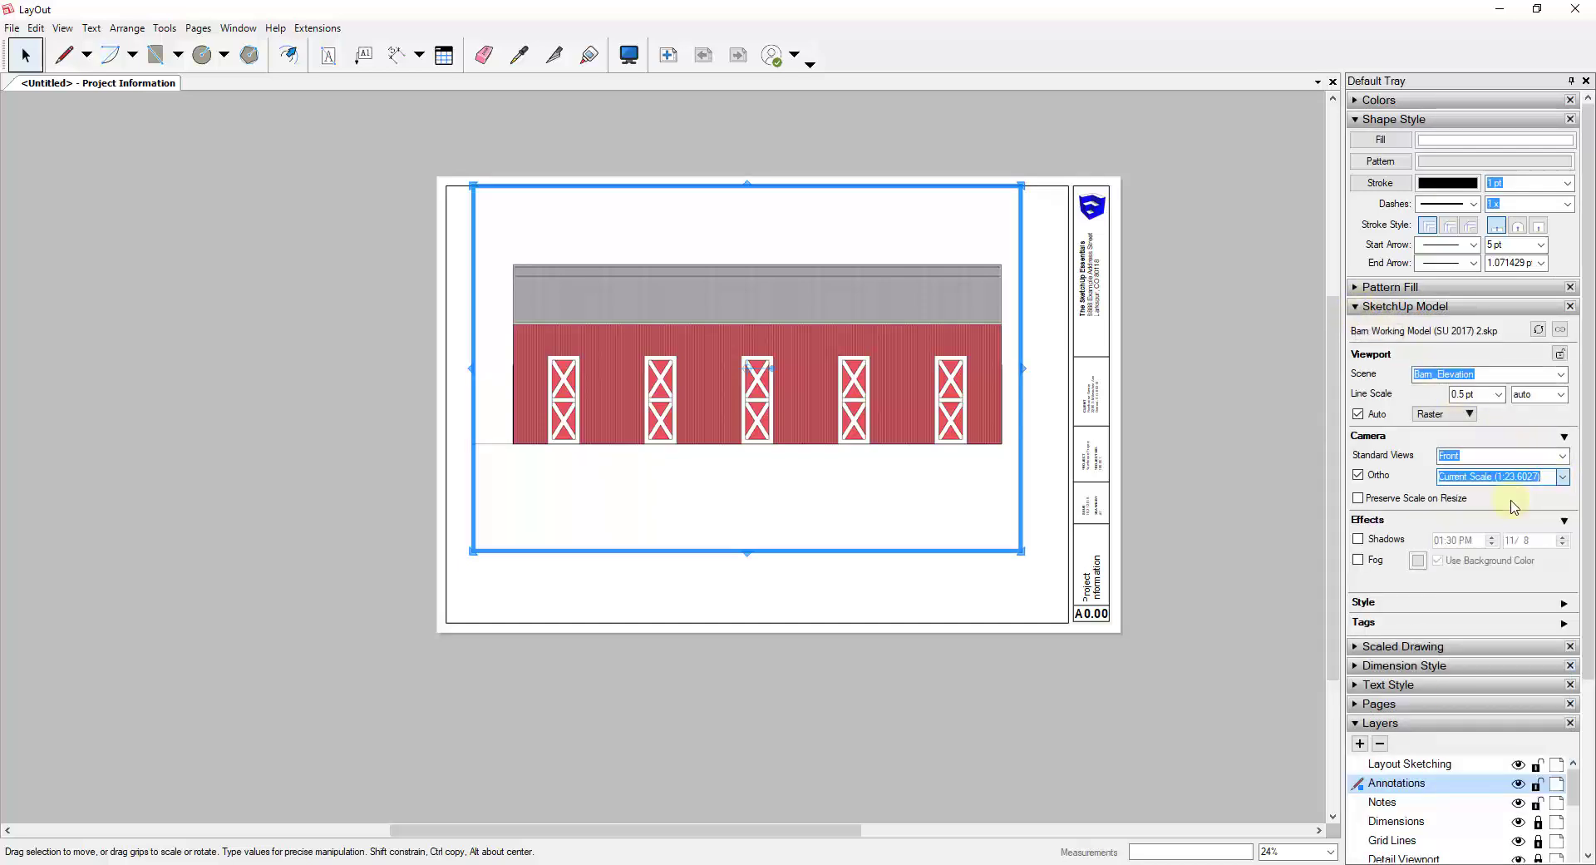
mouse_move(931, 386)
mouse_down()
mouse_move(906, 371)
mouse_move(905, 328)
mouse_move(1080, 335)
mouse_up()
click(1179, 339)
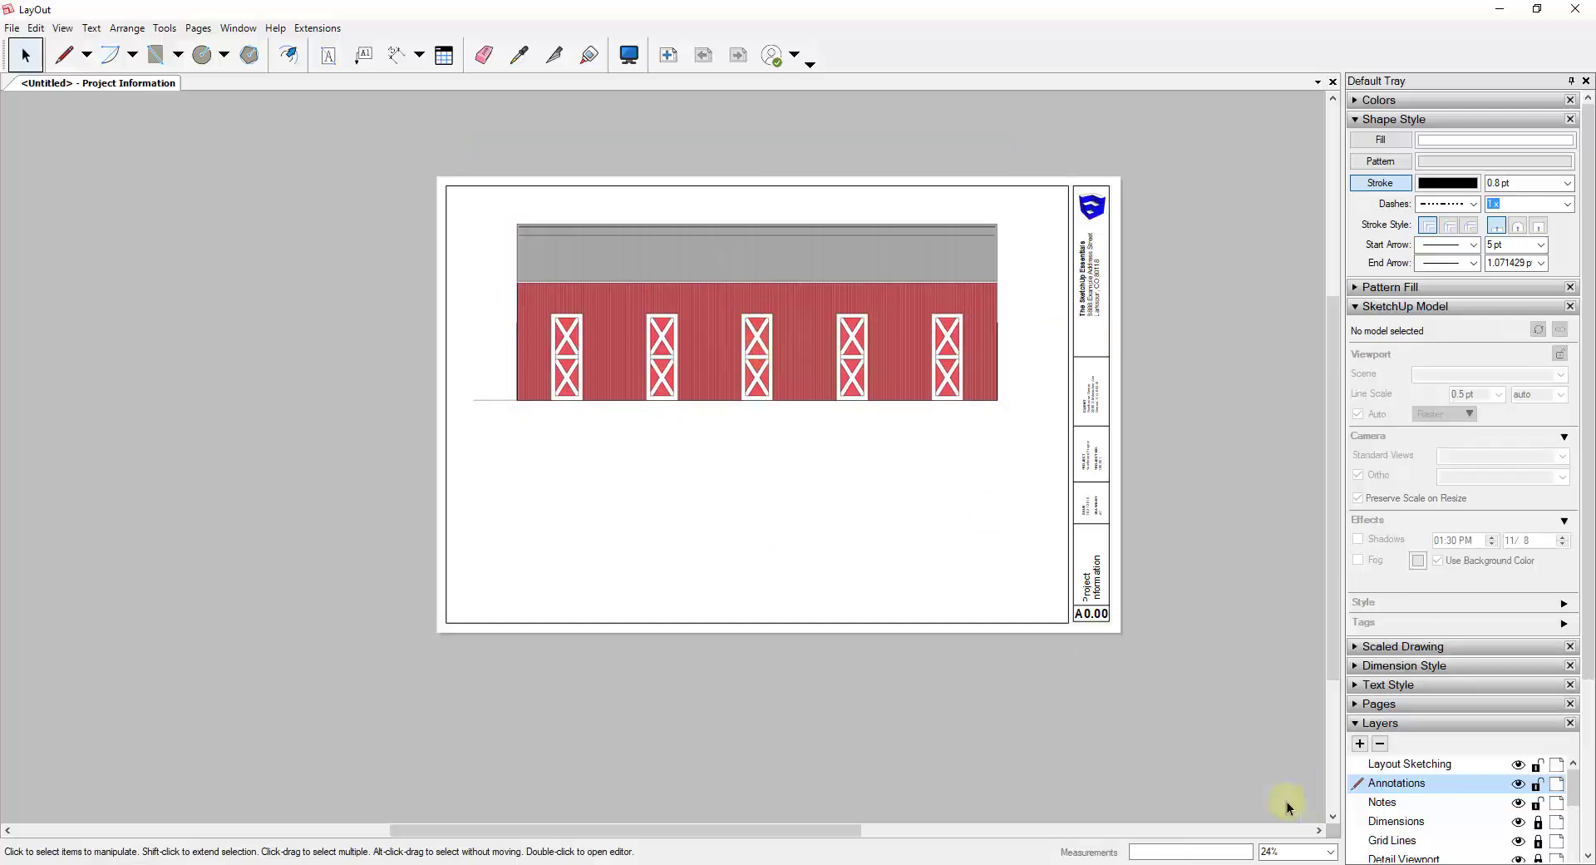
Switch to the untitled door model in SketchUp and save it as Barn Doors - Detail, fixing the model problems now.
click(1209, 815)
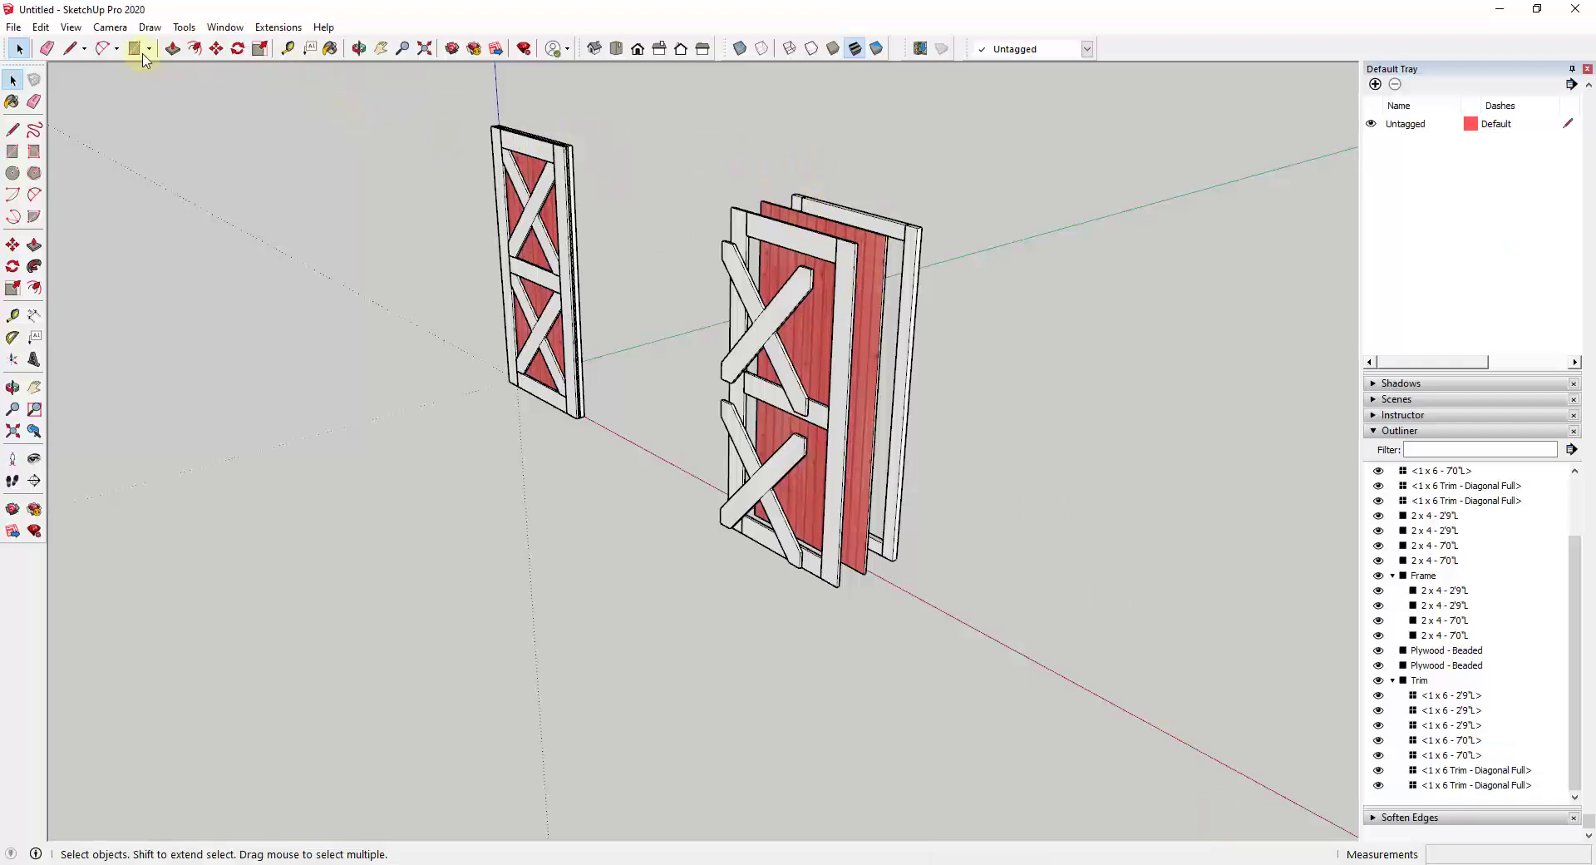
click(15, 27)
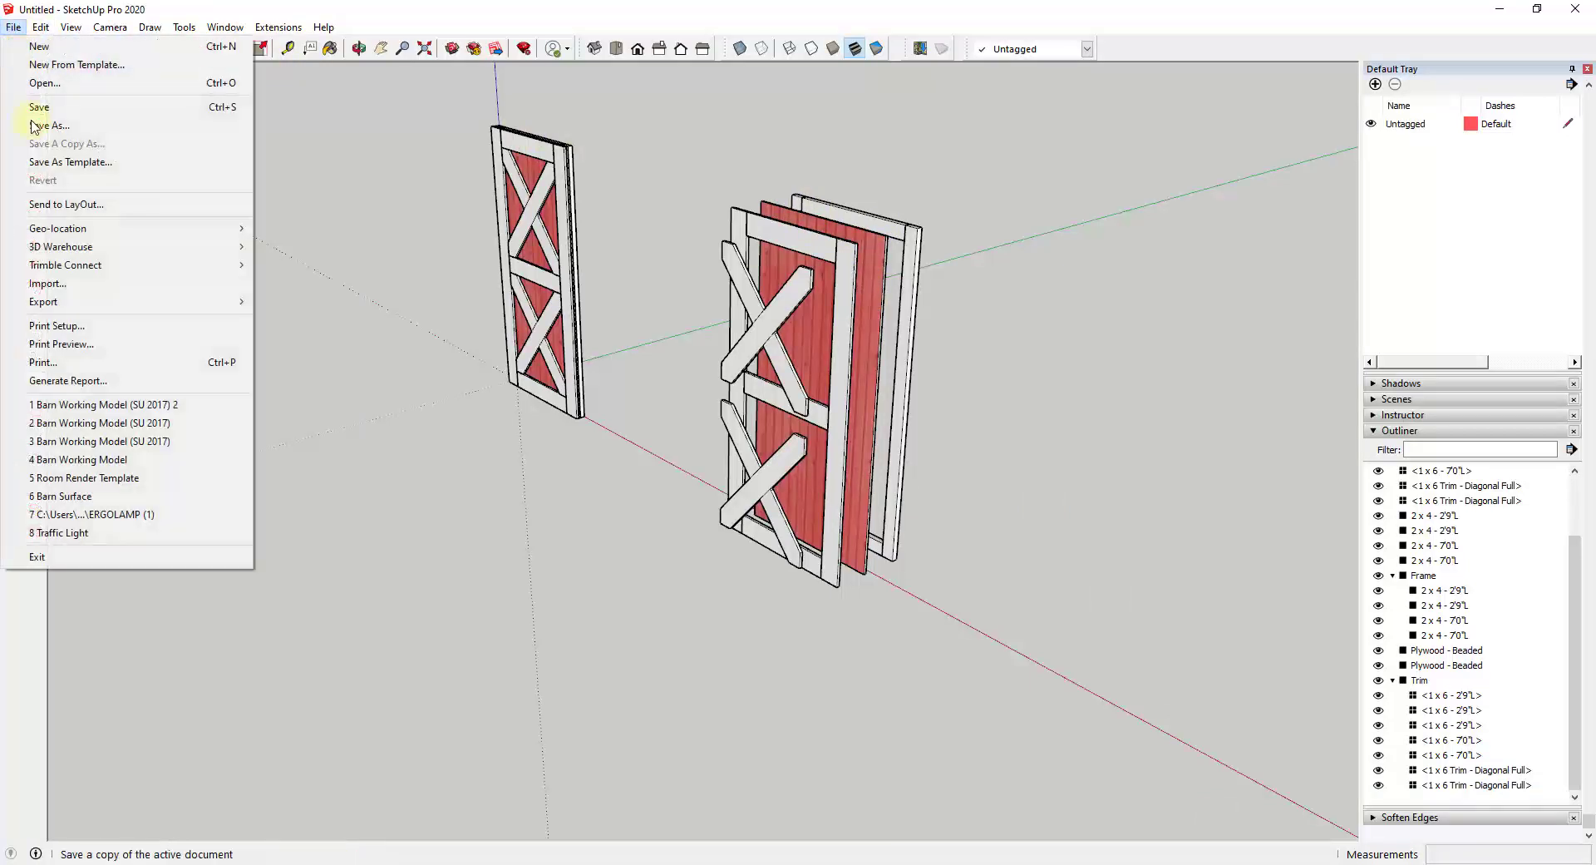
click(33, 123)
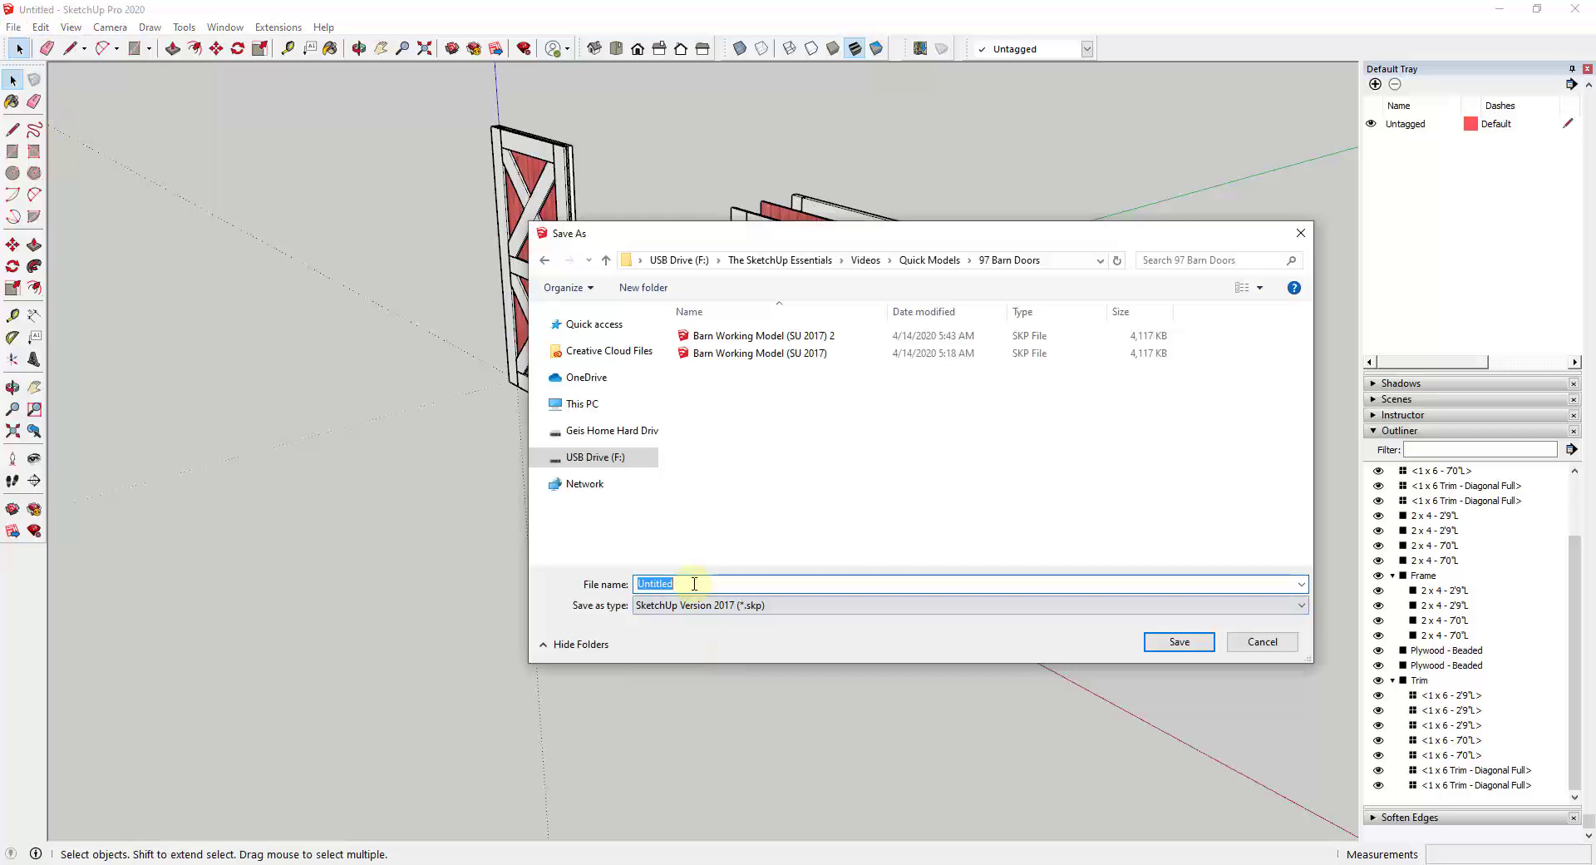
text(Barn Doors - Deta)
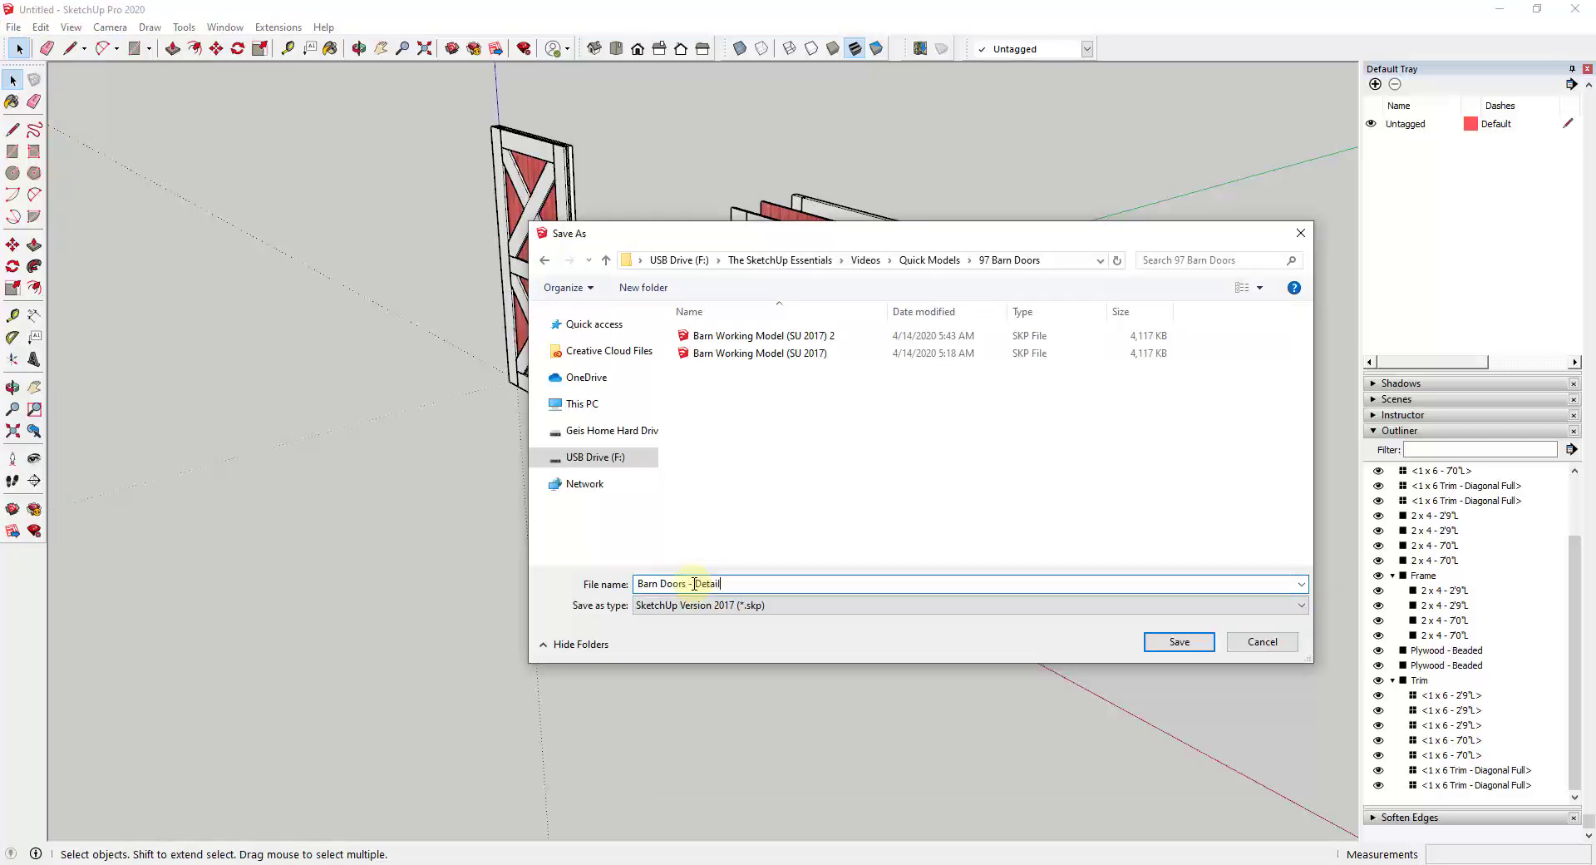
key(Return)
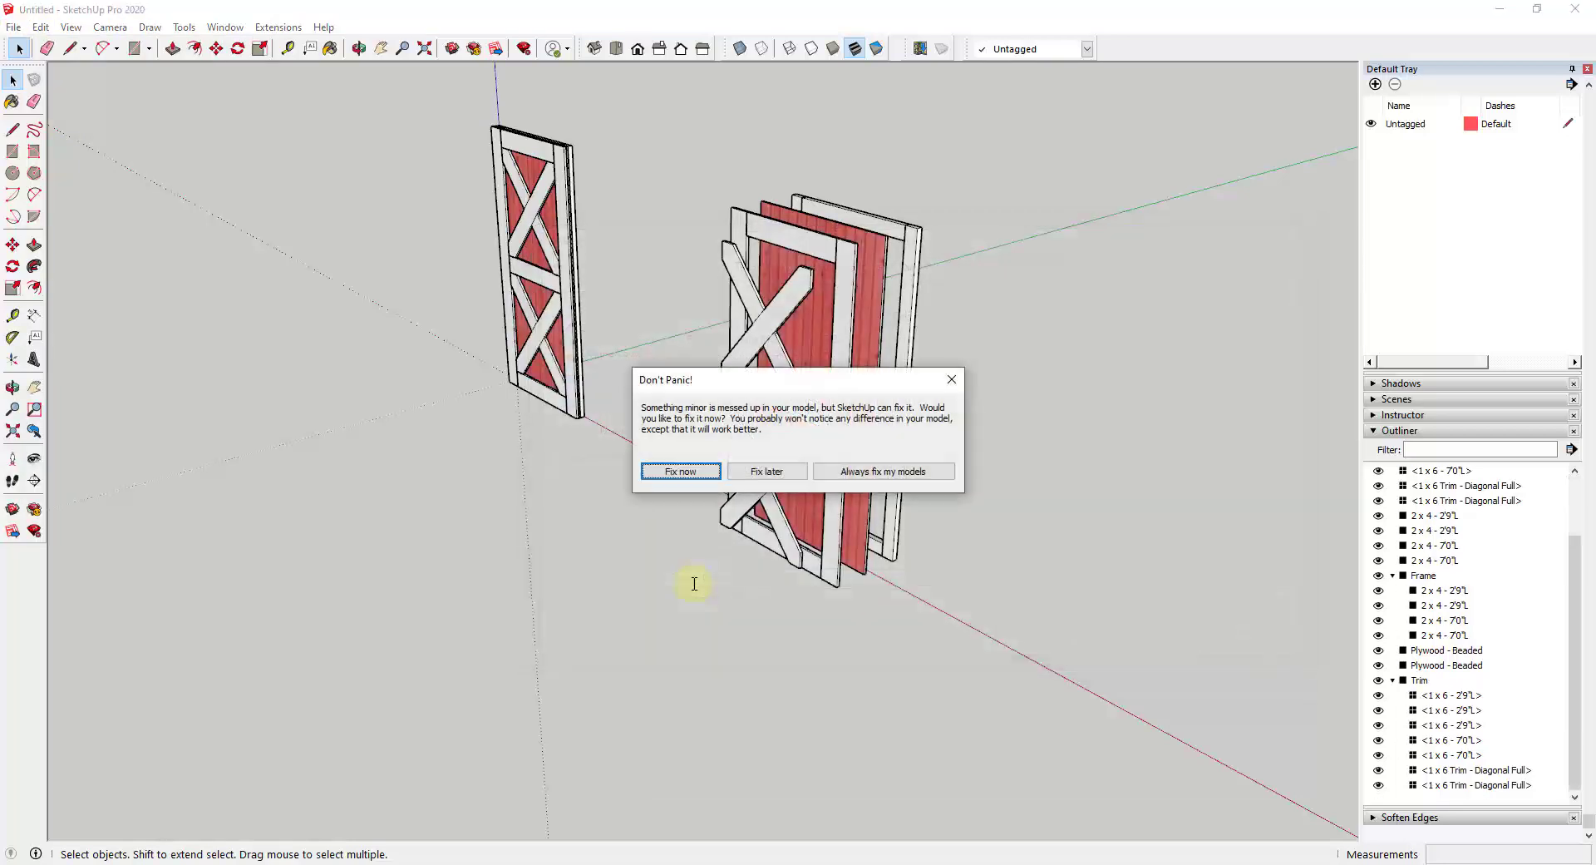
click(680, 471)
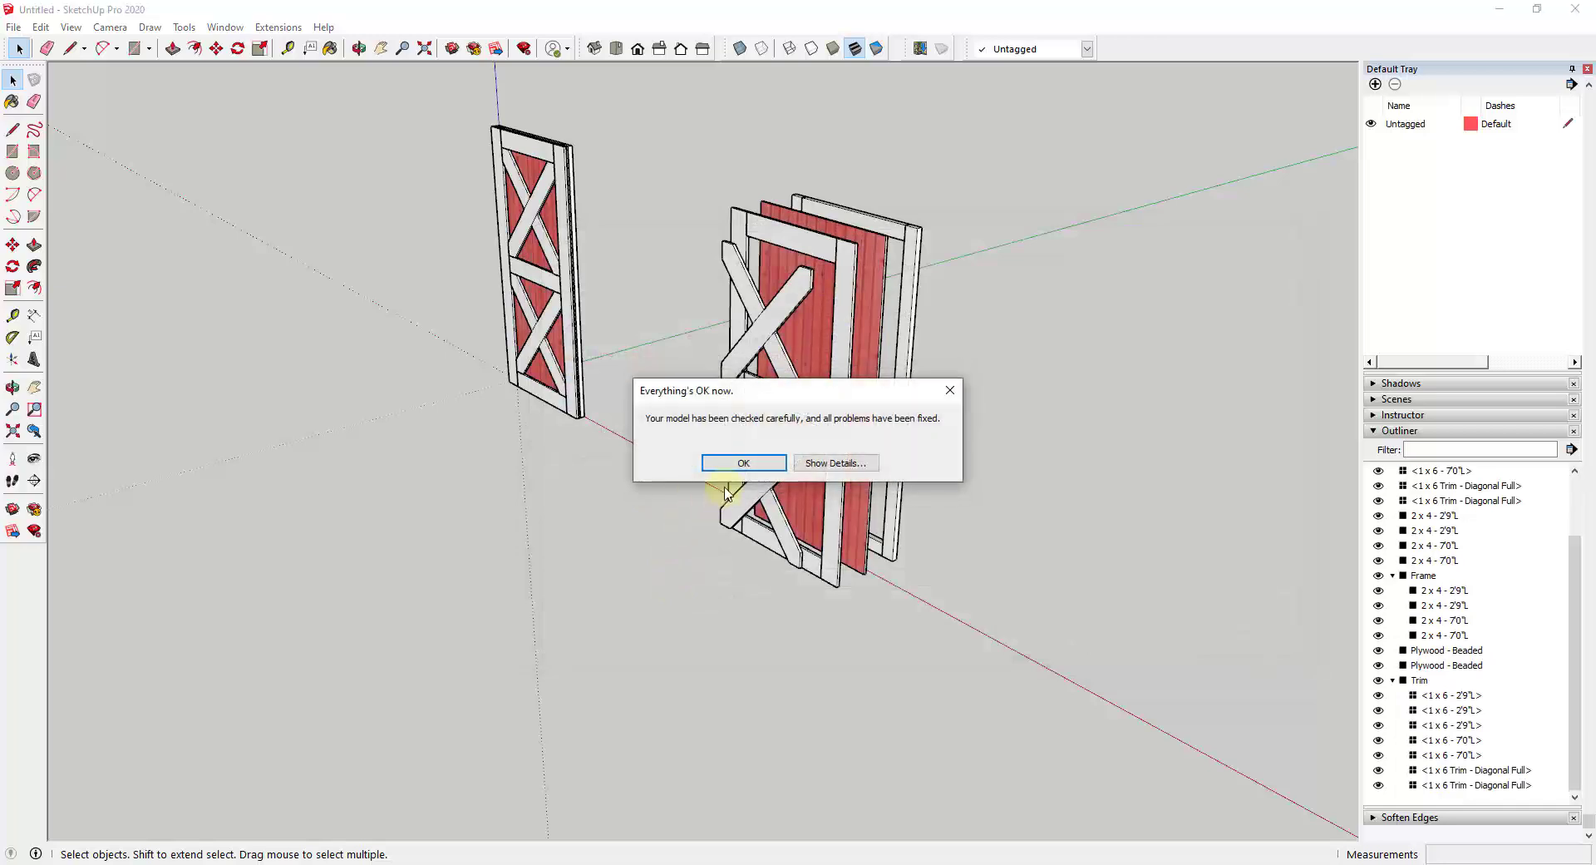
click(739, 462)
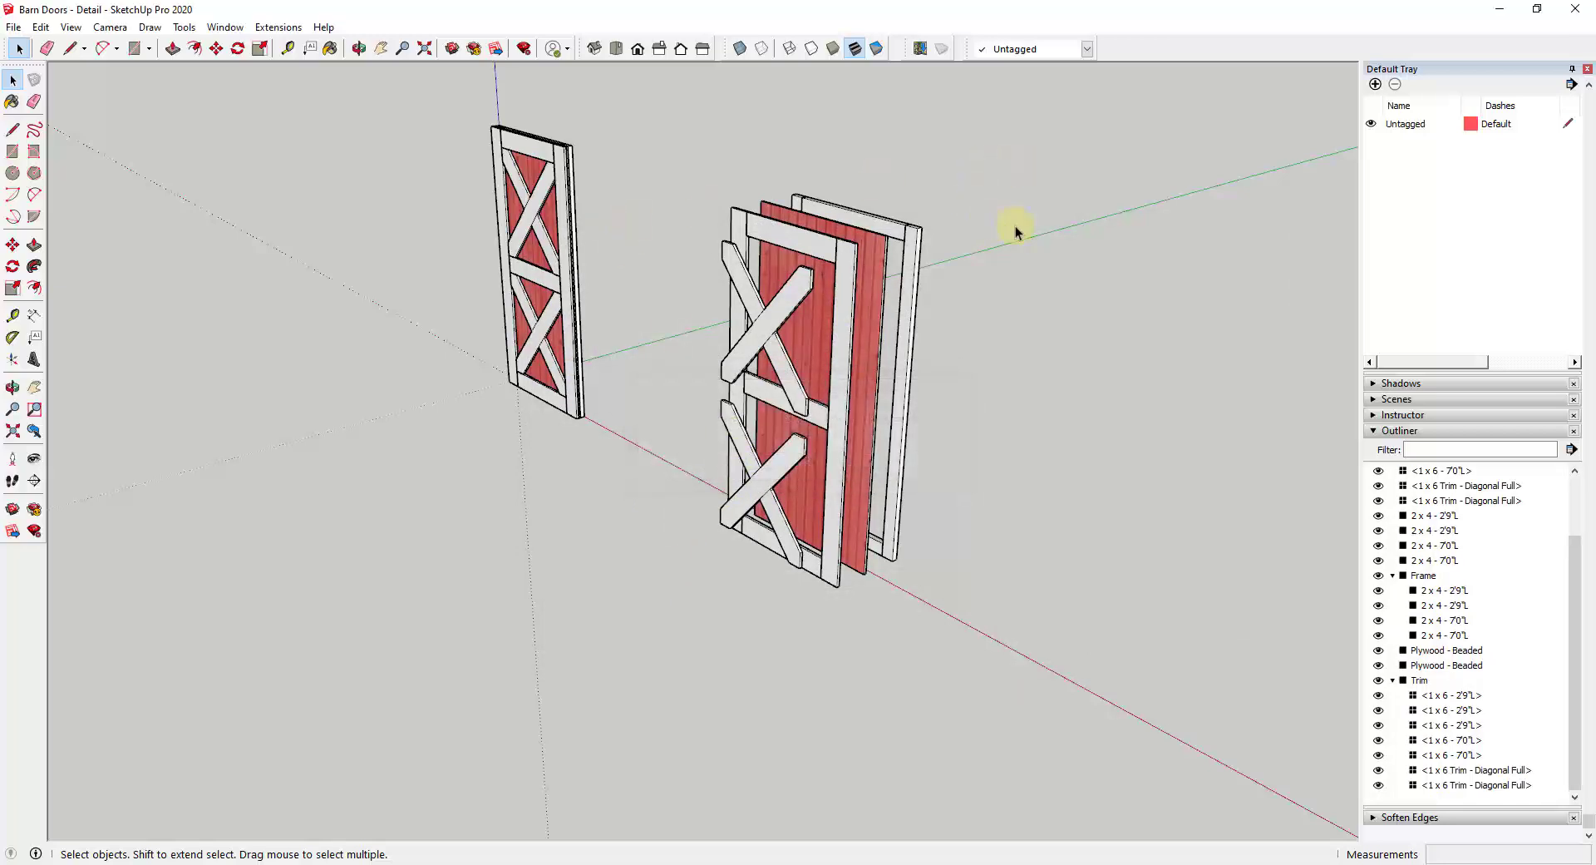
Apply the Shaded with textures style and hide the assembled door so only the exploded copy shows.
middle_drag(474, 238, 699, 308)
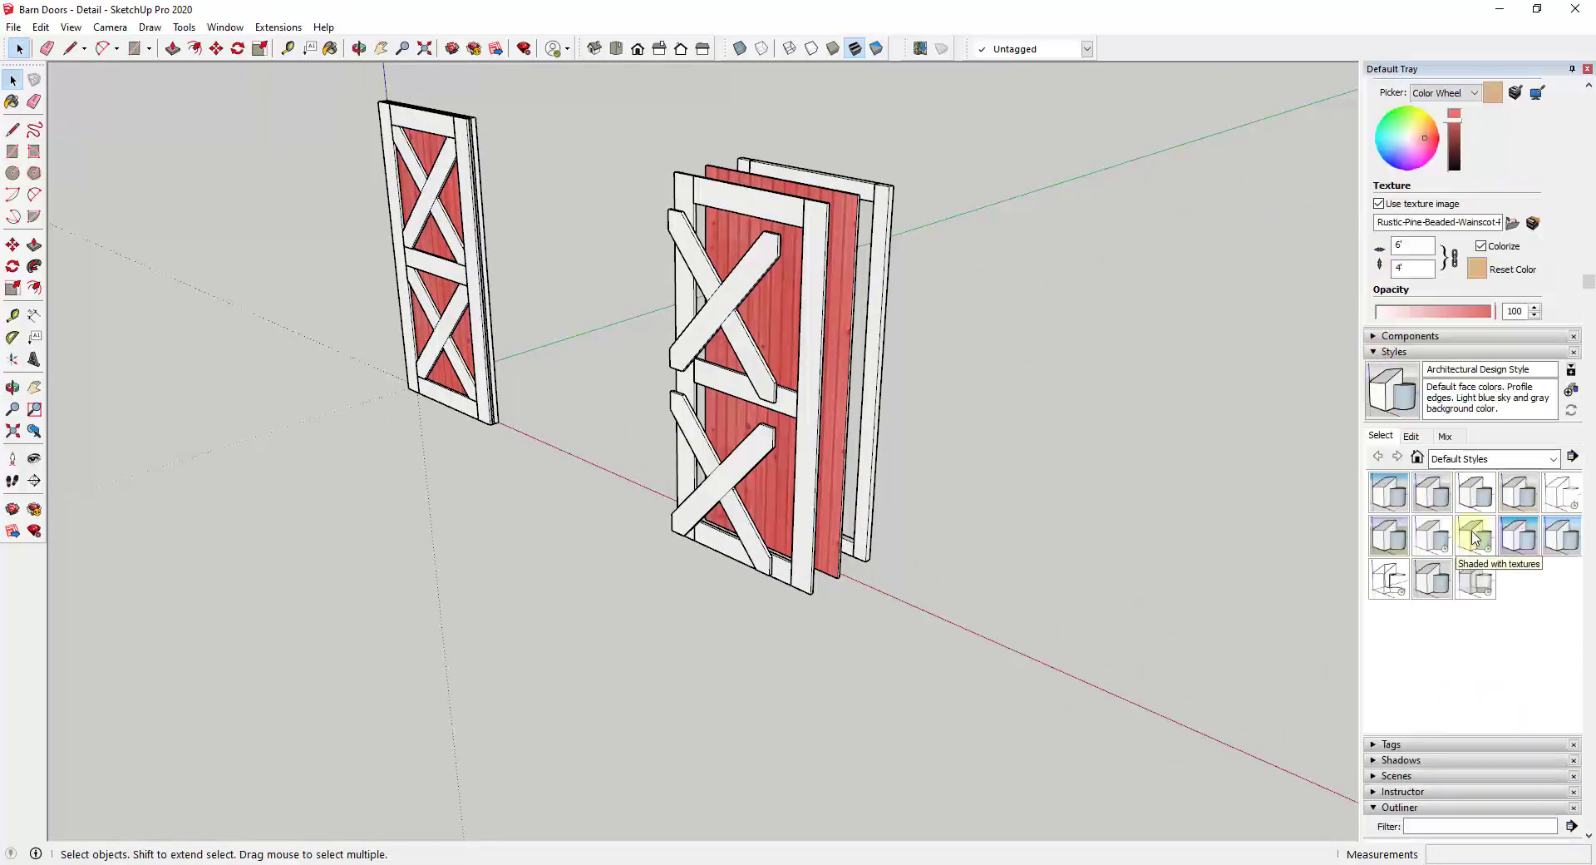
click(1476, 535)
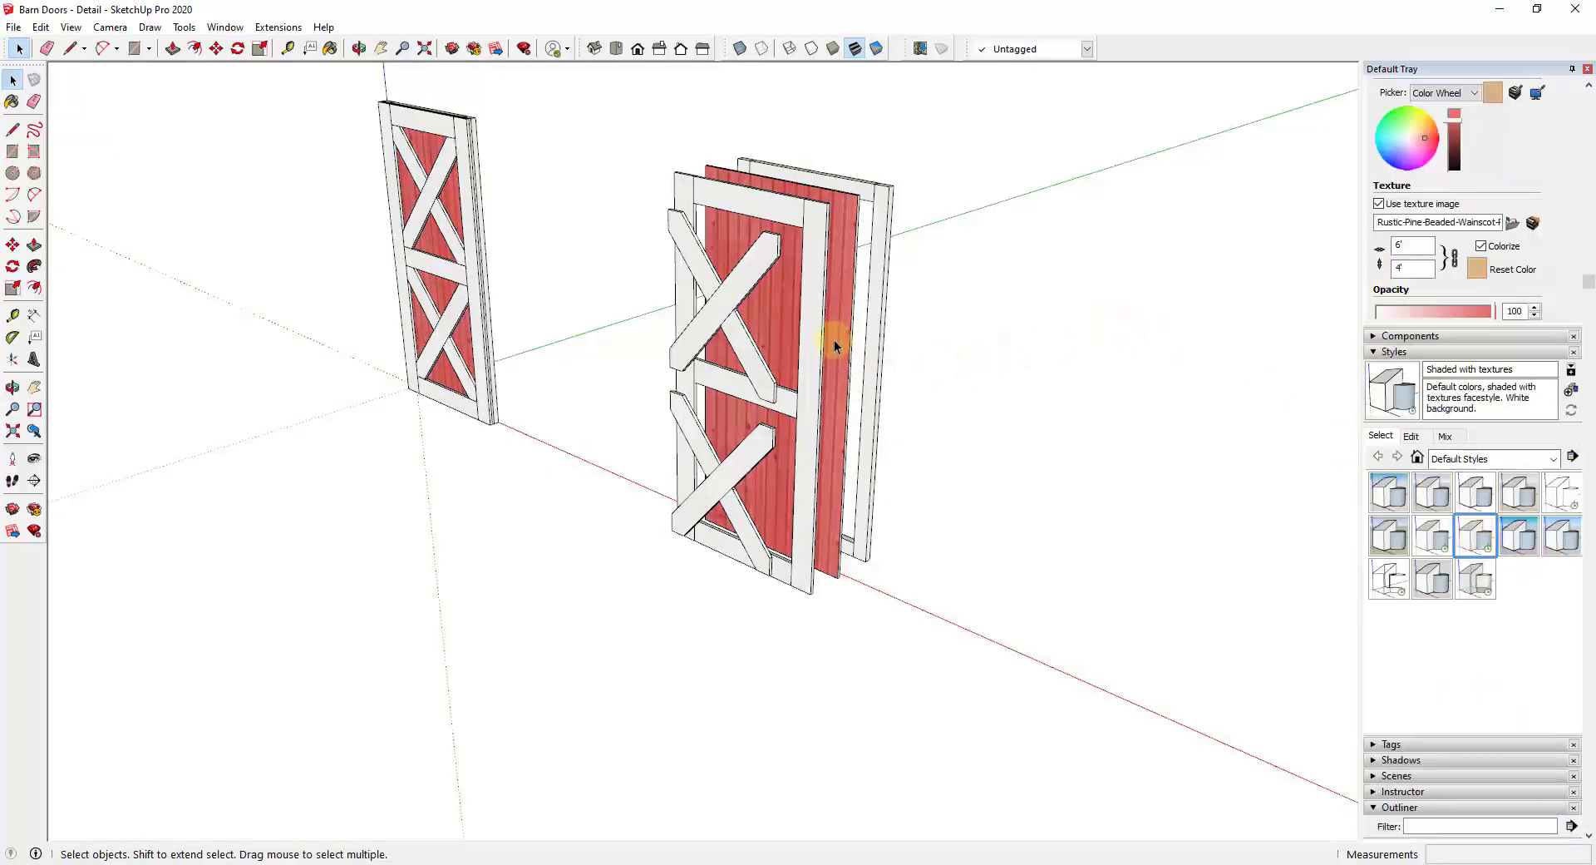
click(748, 450)
middle_drag(749, 450, 815, 299)
right_click(363, 230)
click(398, 274)
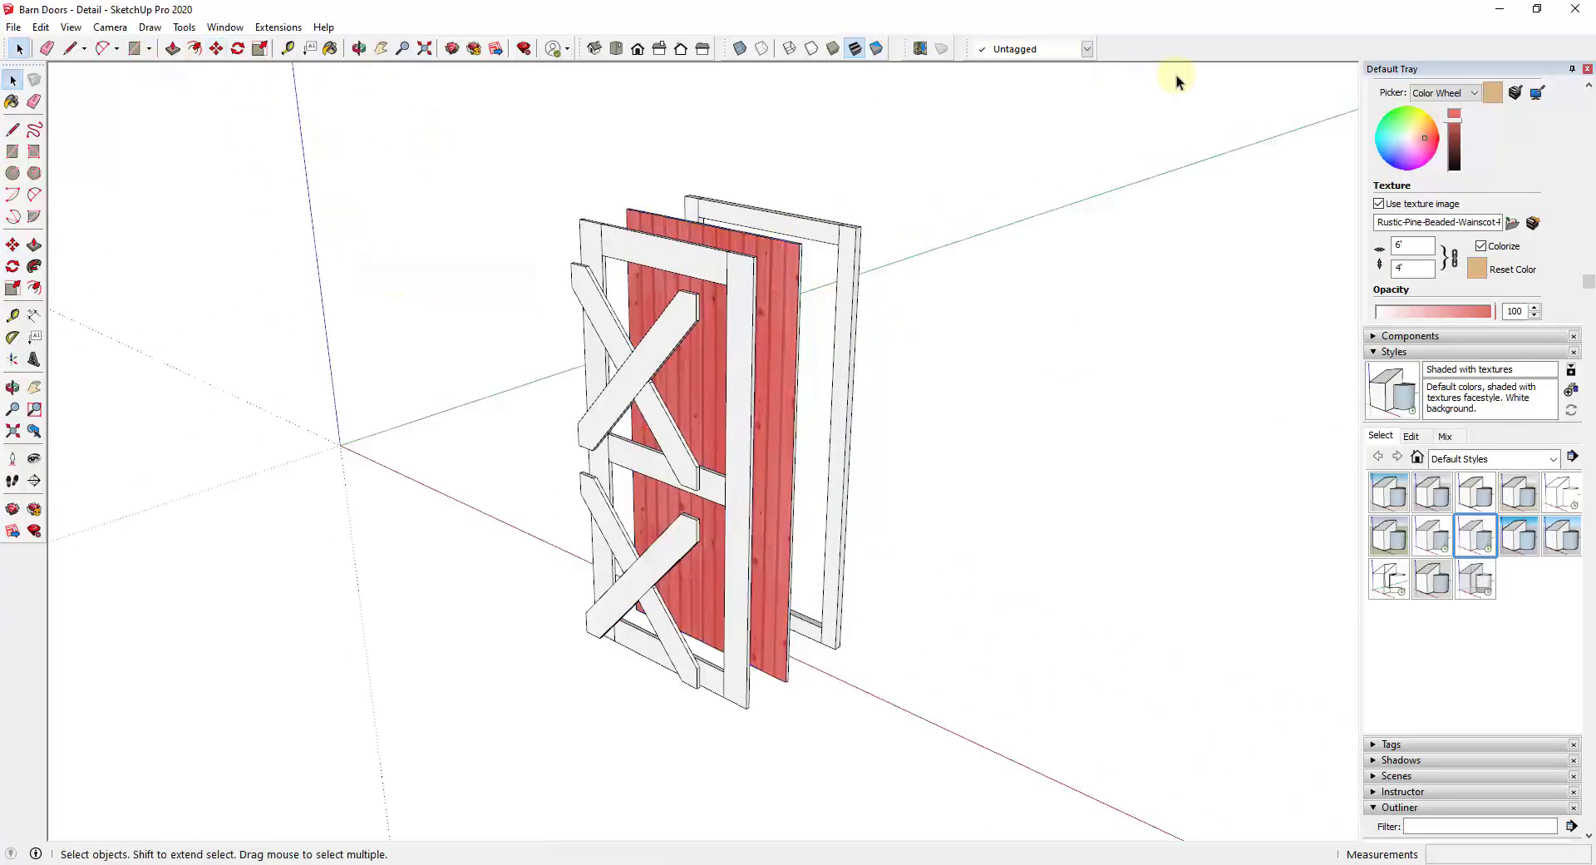
Add a scene of the exploded door and turn off the model axes in the style.
click(112, 29)
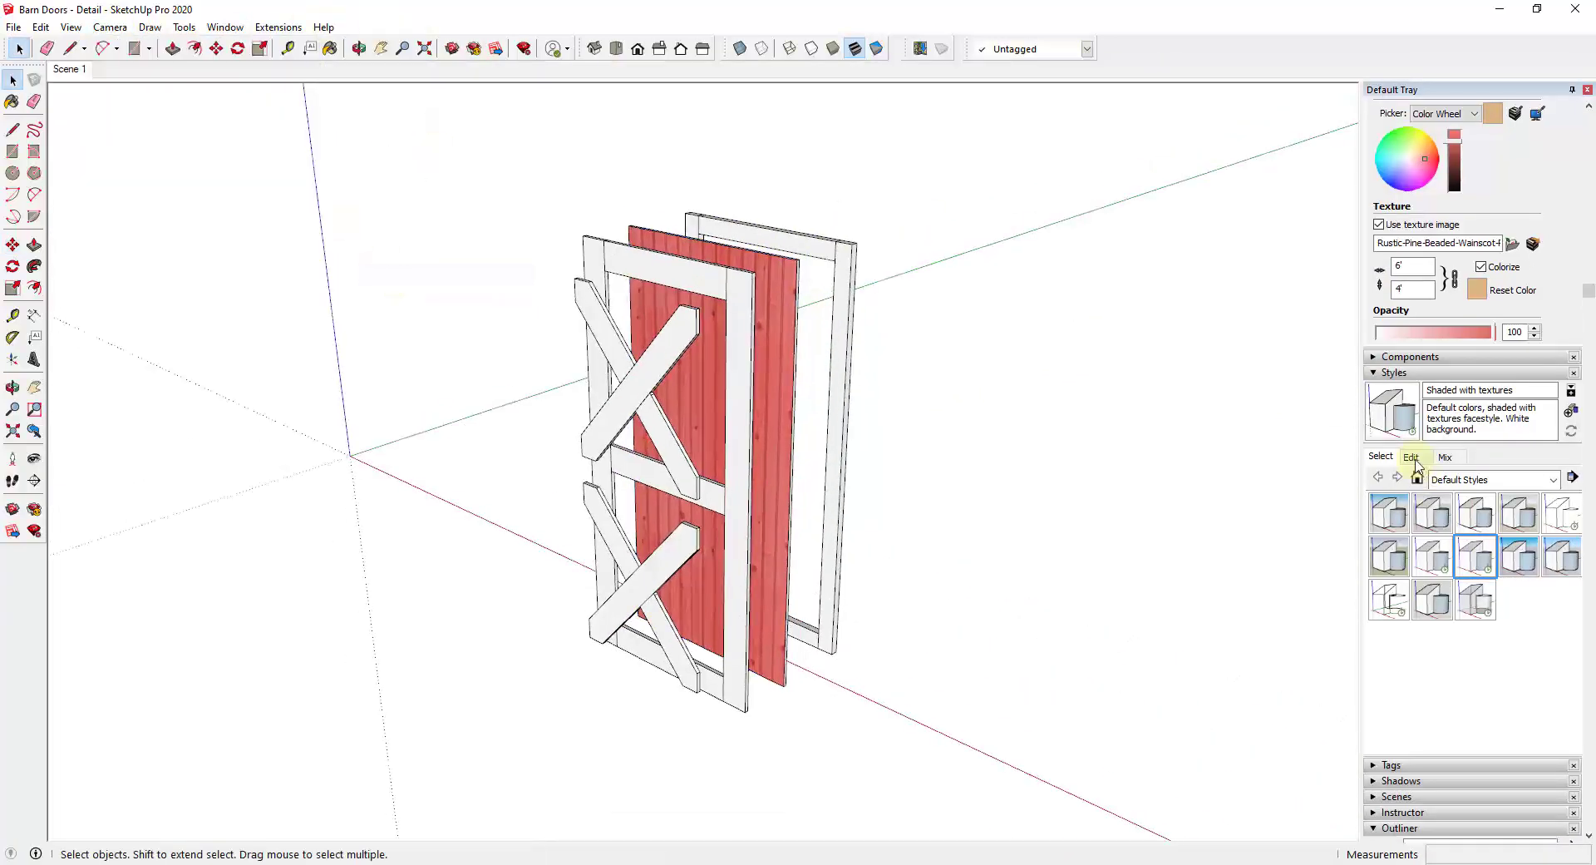
click(1411, 456)
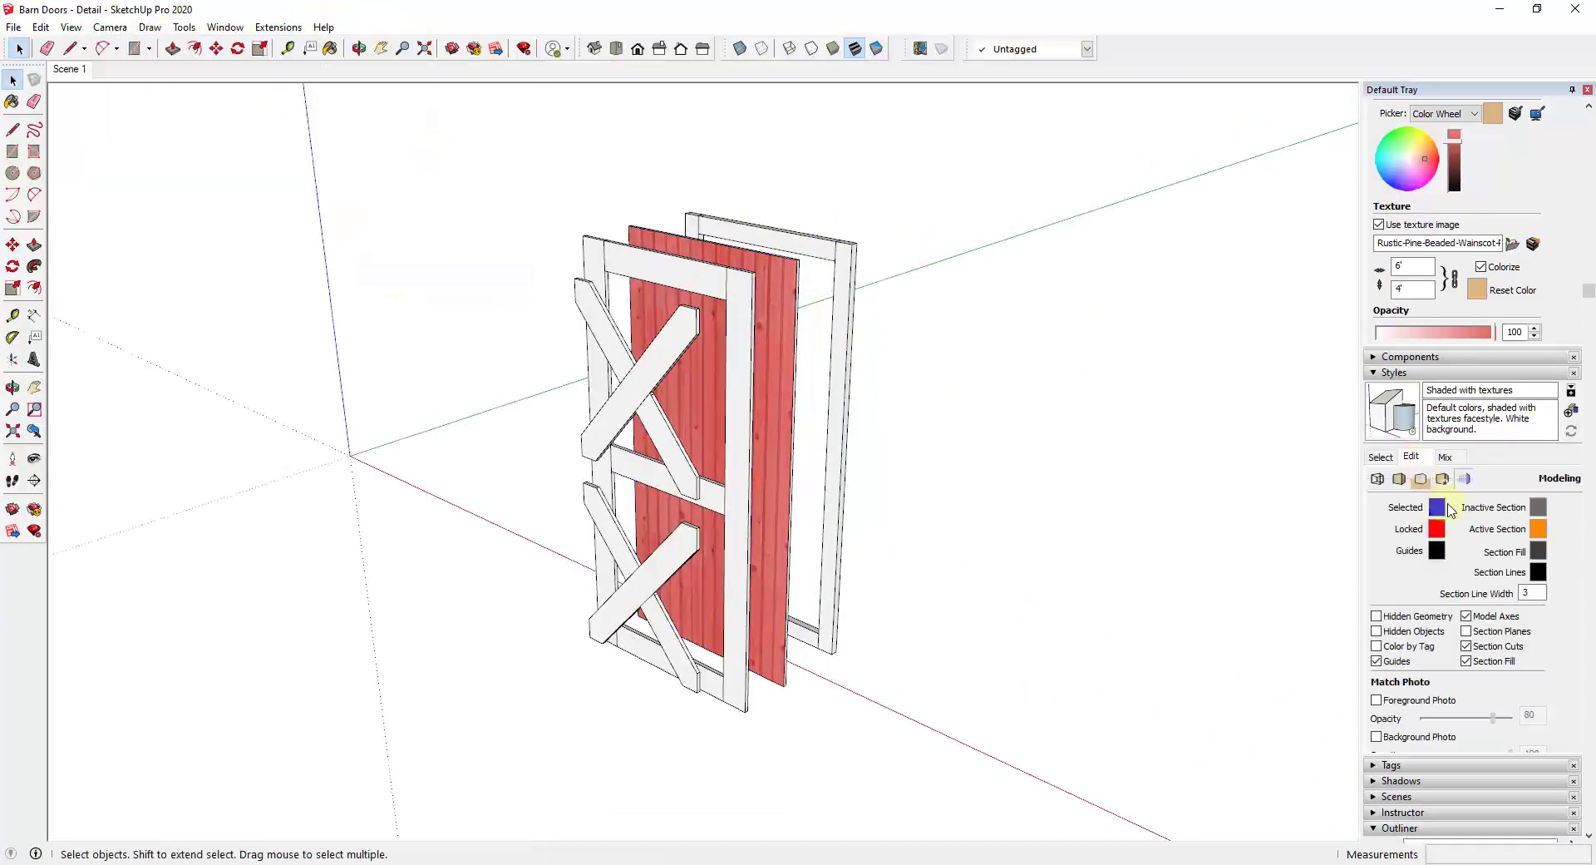
click(1466, 616)
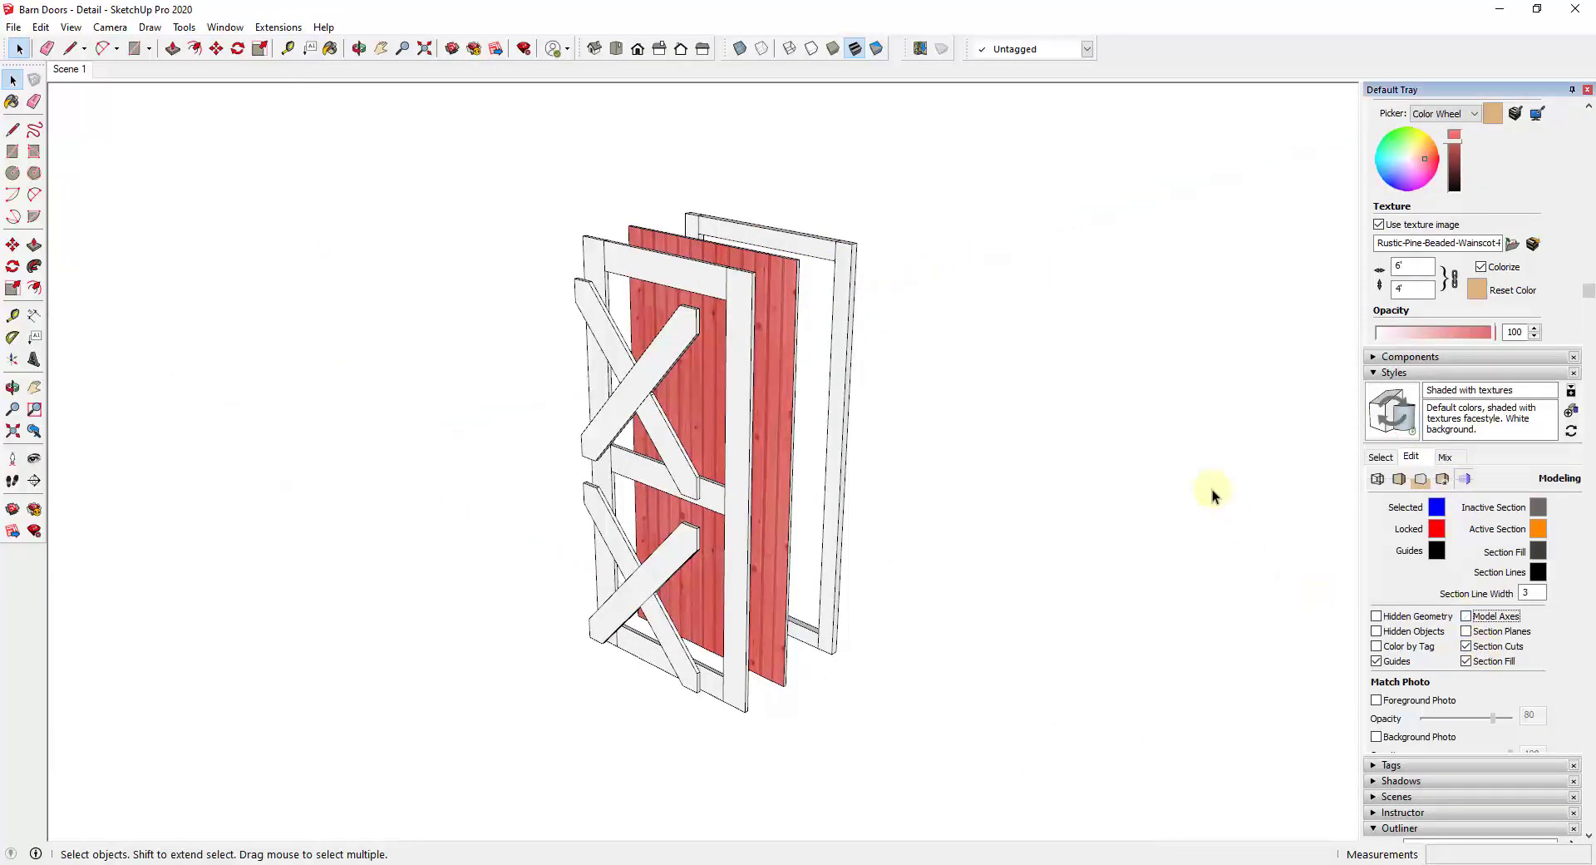
Update the exploded door scene, saving the style changes to the selected style.
click(13, 26)
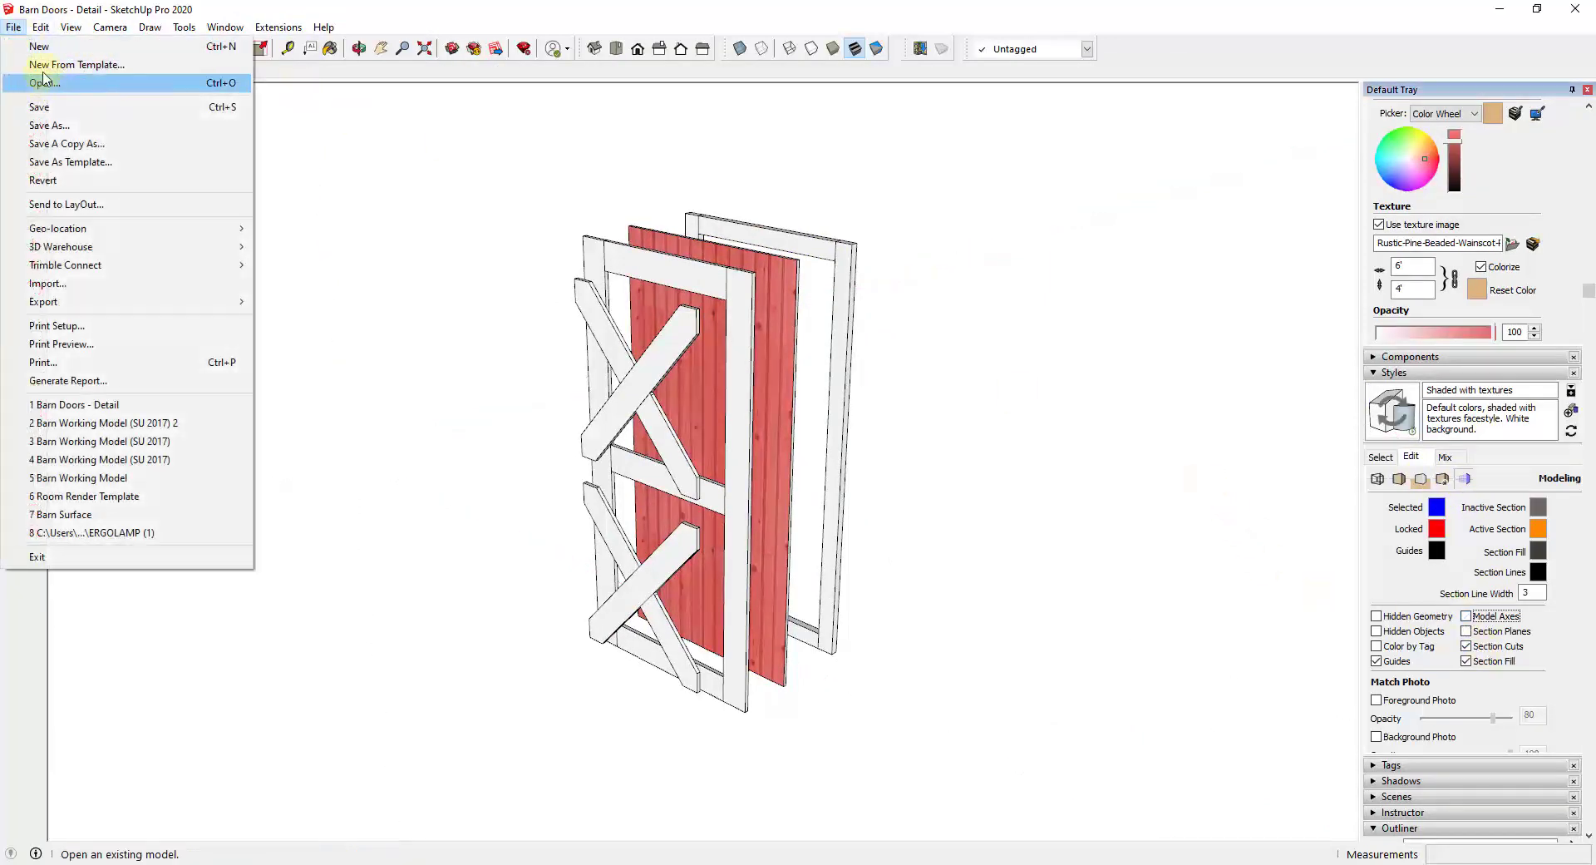
key(Escape)
right_click(81, 70)
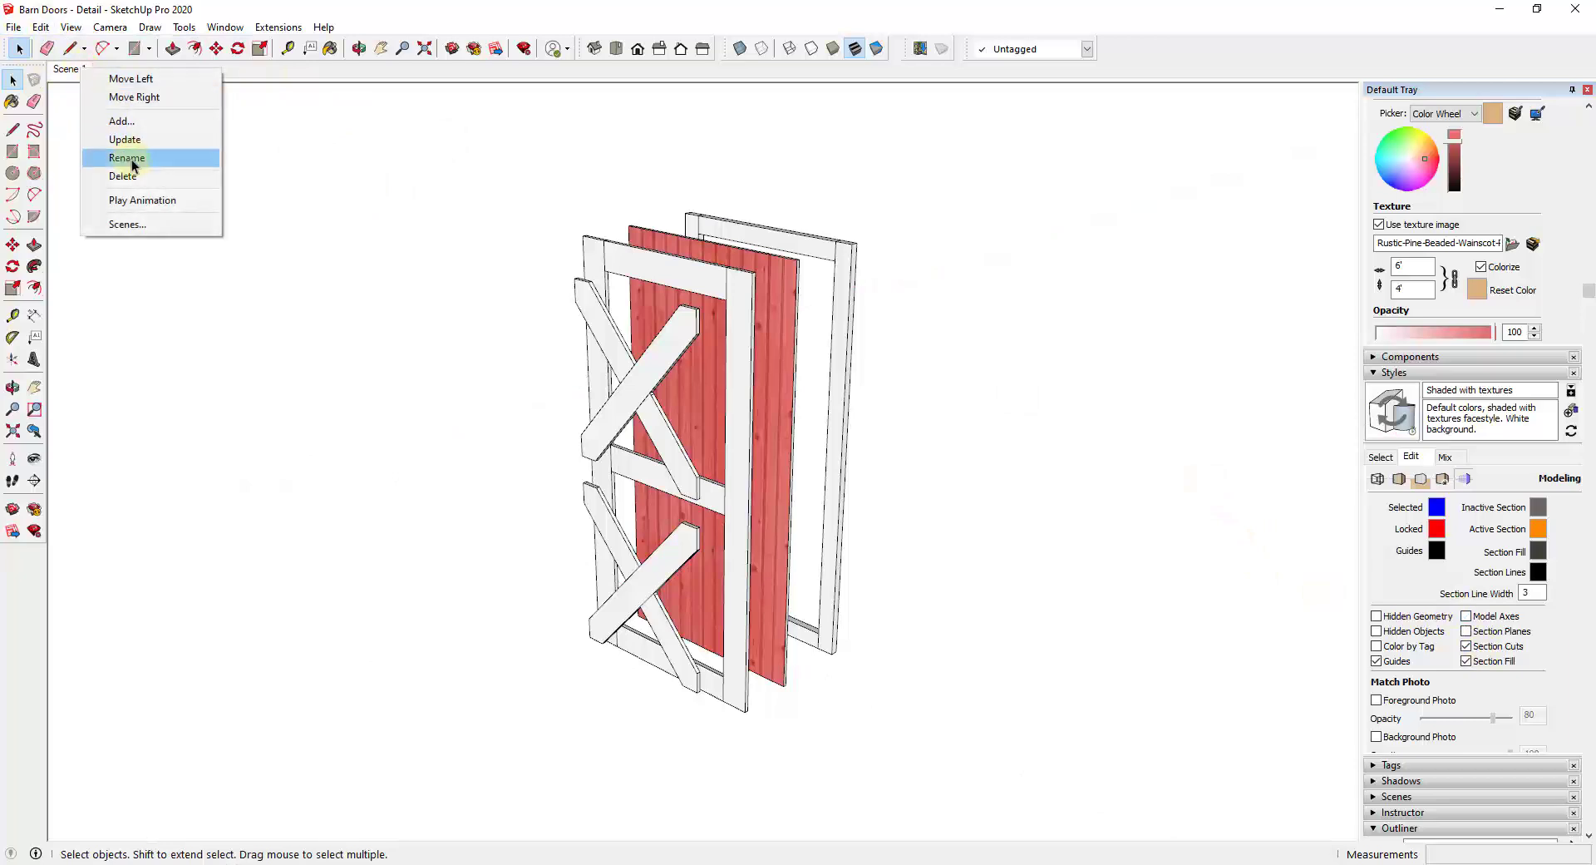
click(126, 139)
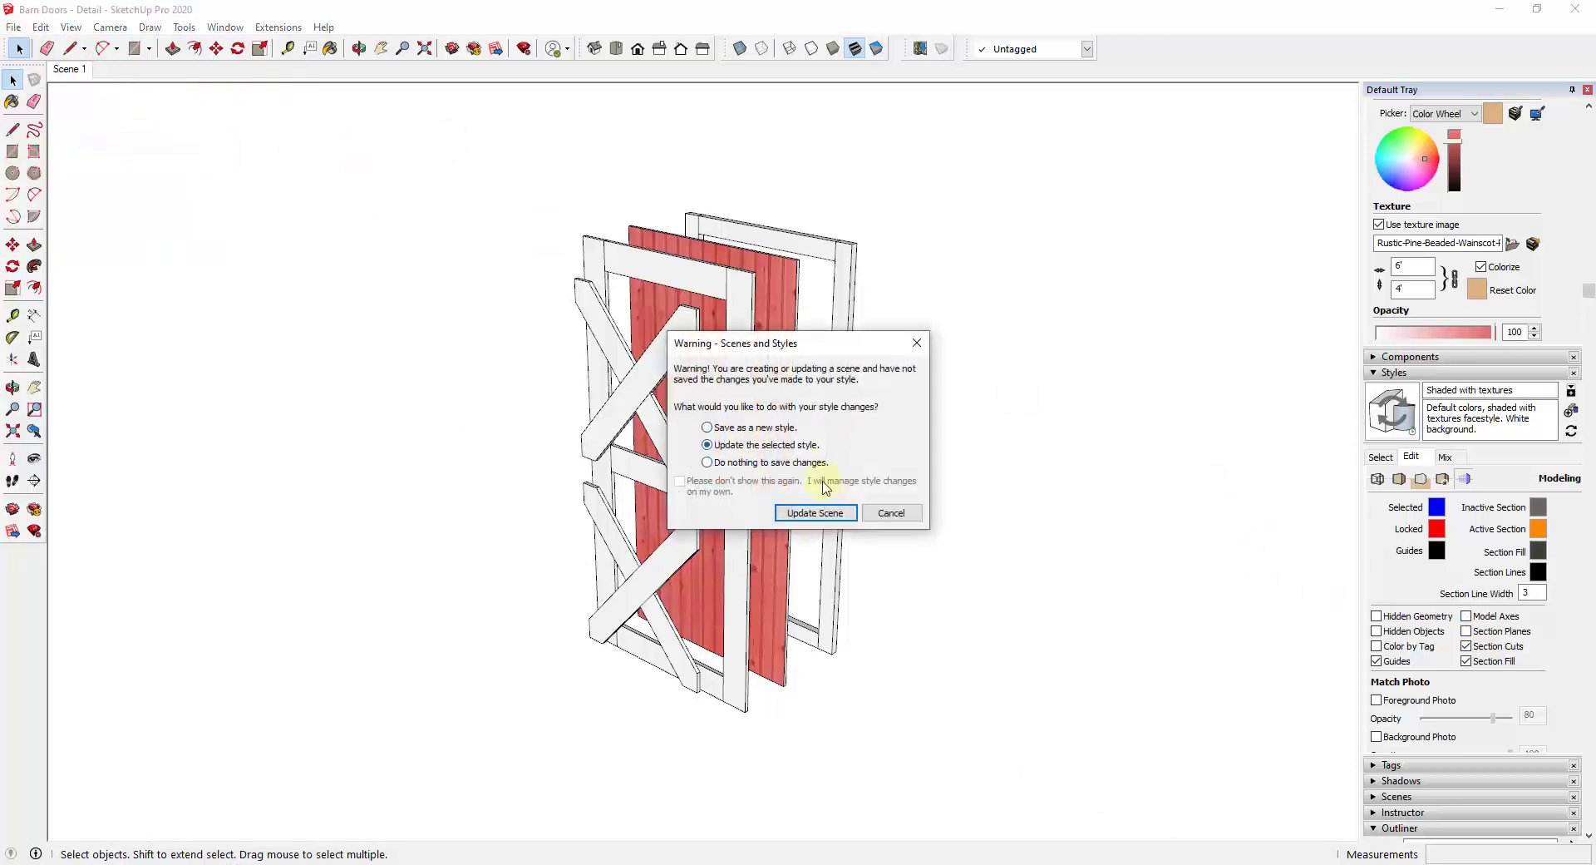
click(814, 512)
Rename the scene Door_Exploded and save the door detail model.
right_click(70, 73)
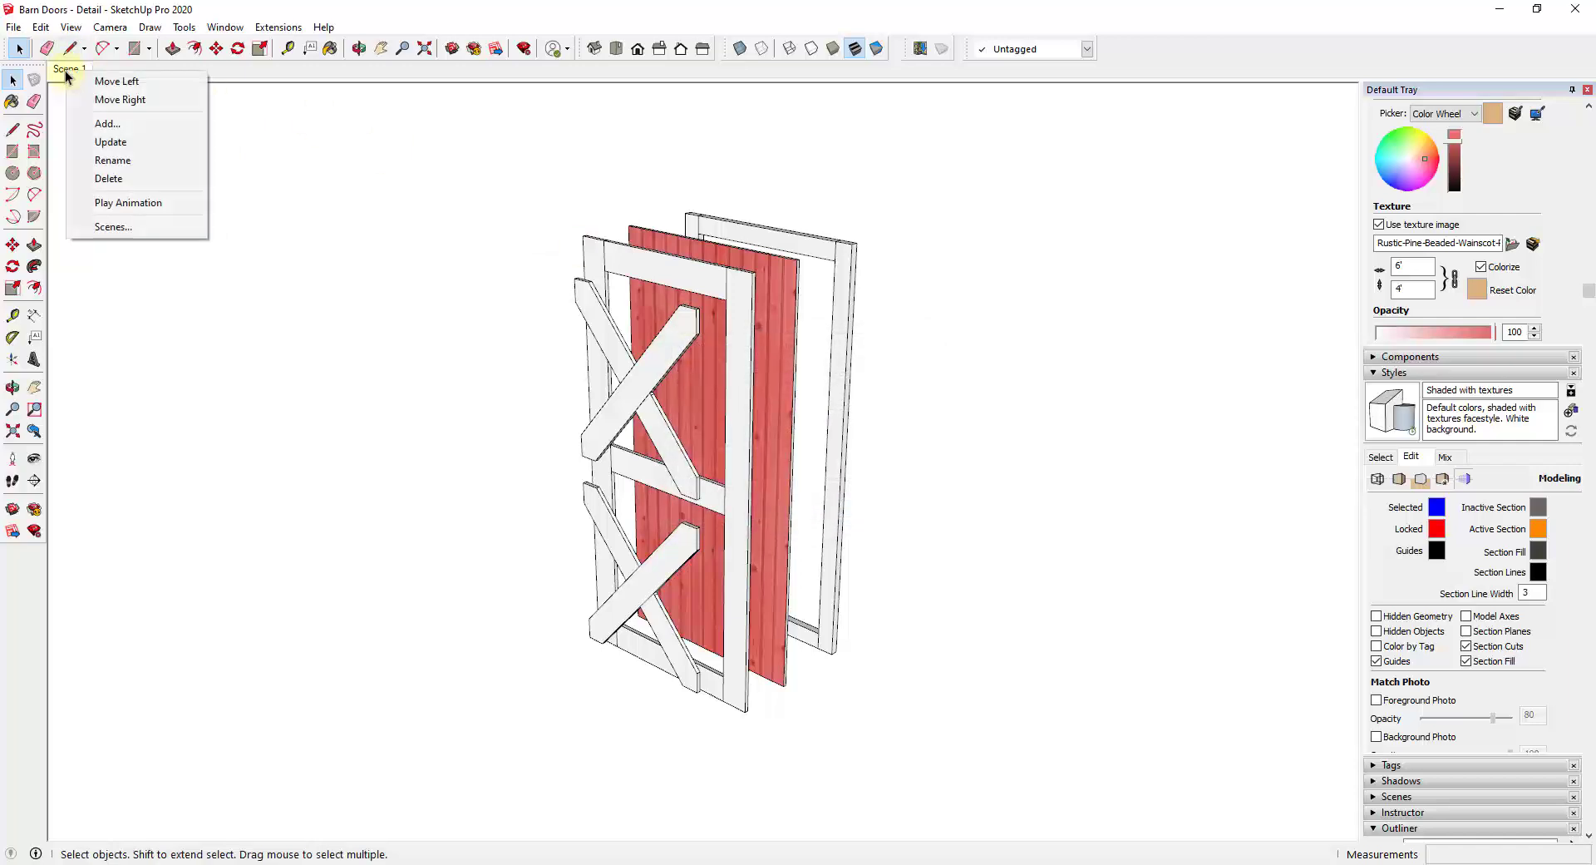
click(117, 163)
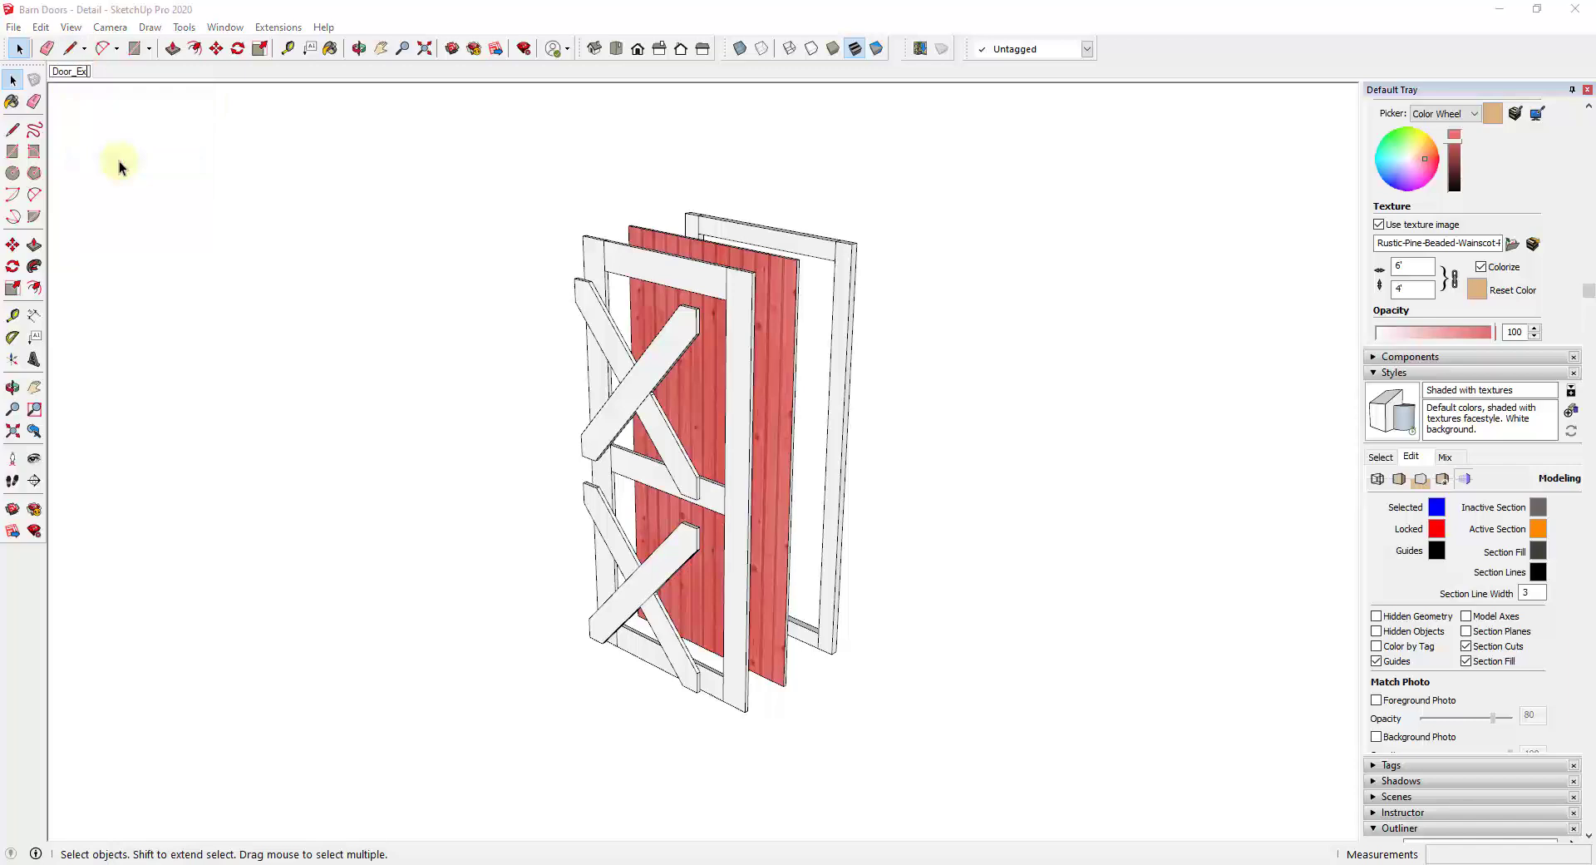
text(Door_Exploded)
key(Return)
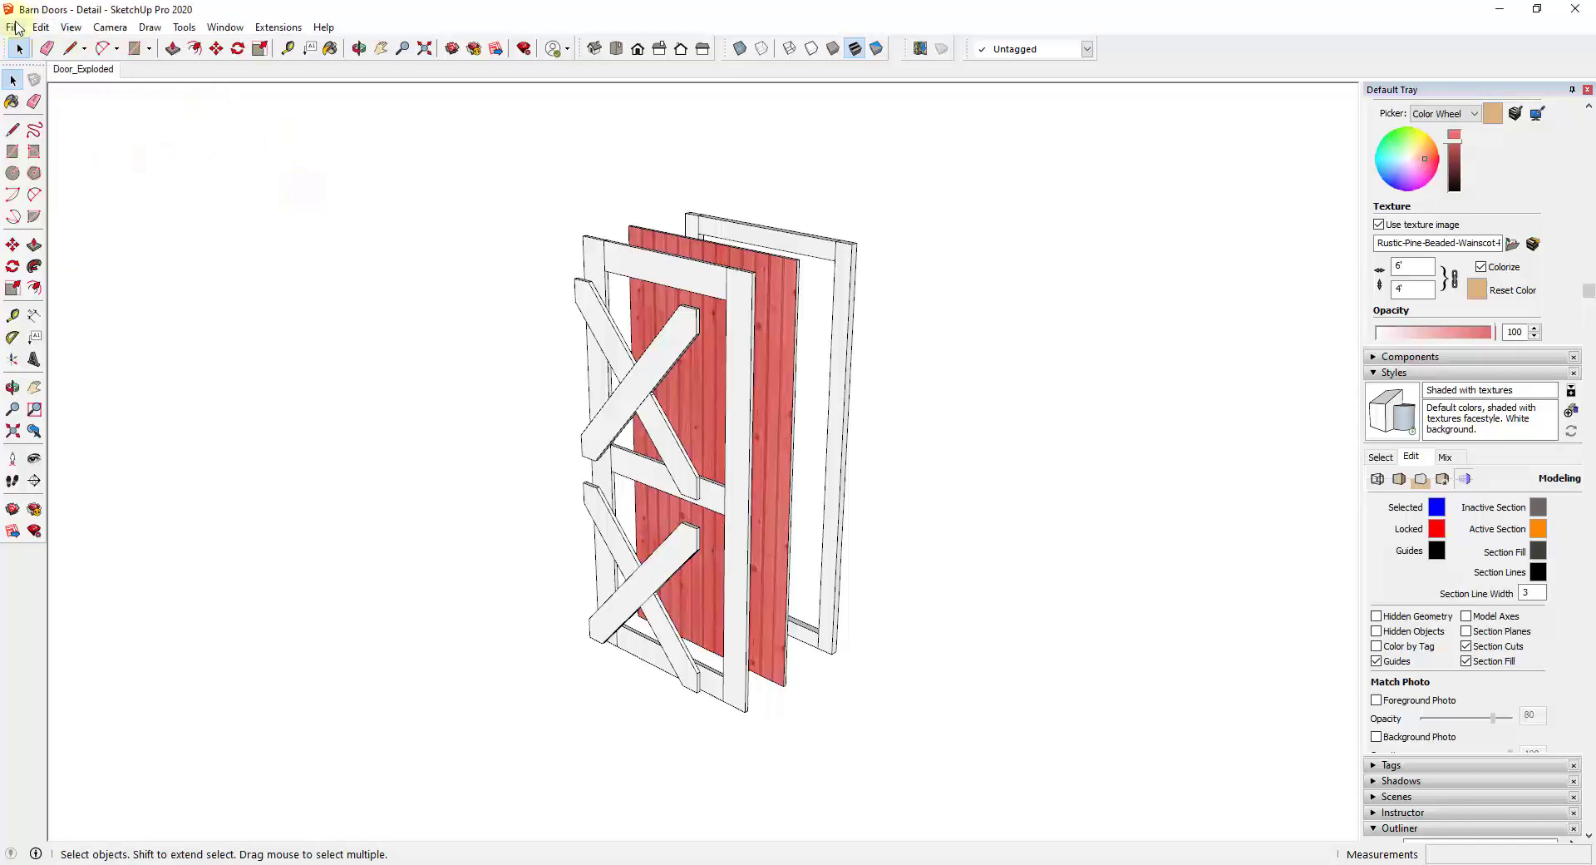
click(16, 27)
click(50, 106)
Switch to LayOut, insert Barn Doors - Detail from the 97 Barn Doors folder and shrink its viewport to fit below the barn elevation.
click(855, 319)
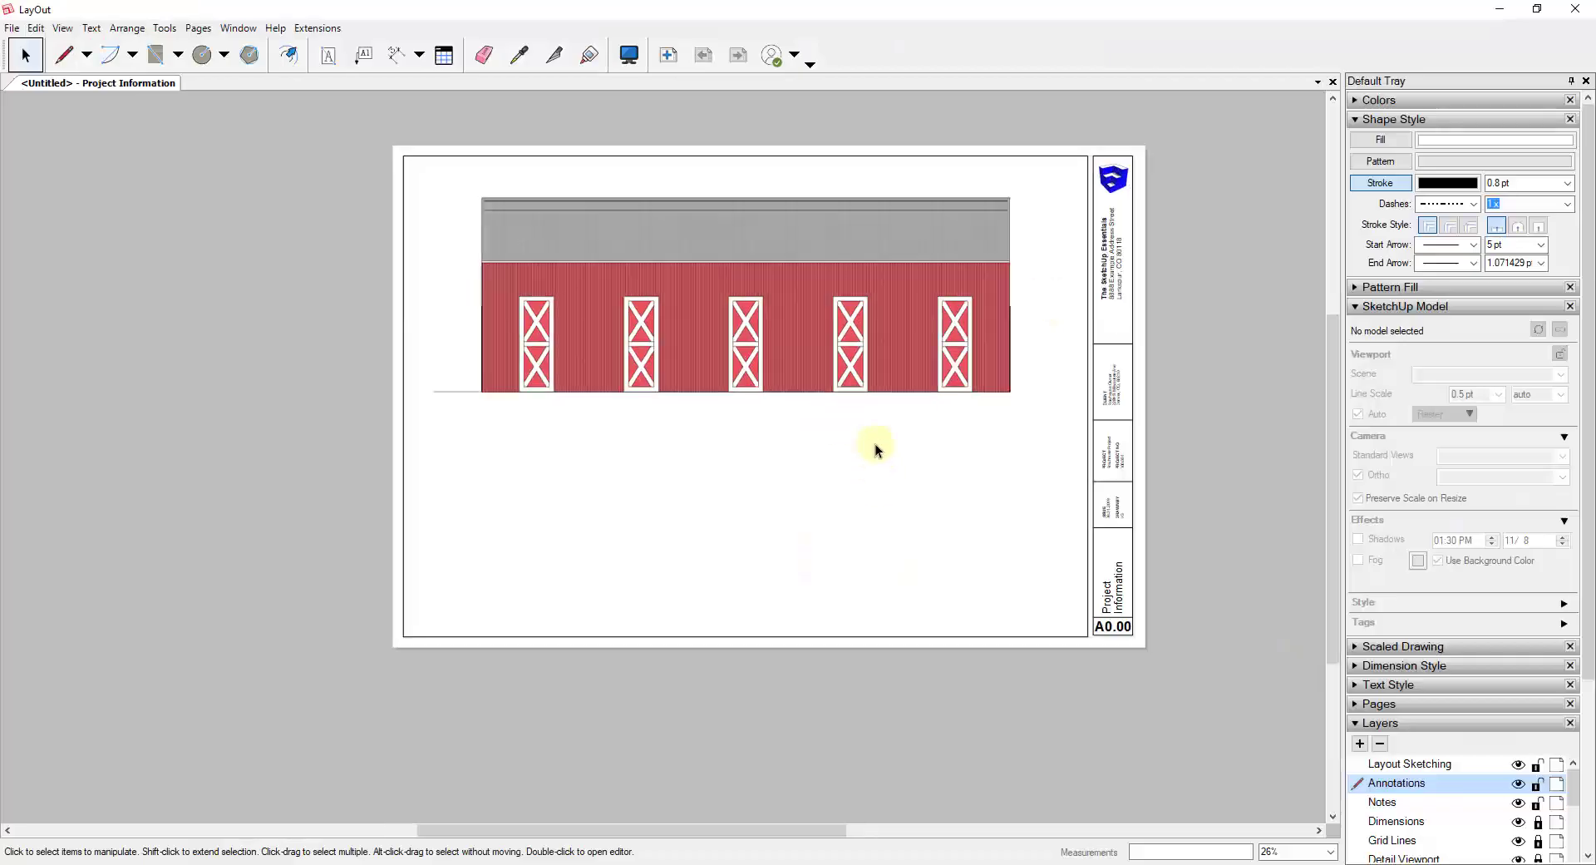
click(606, 330)
click(14, 29)
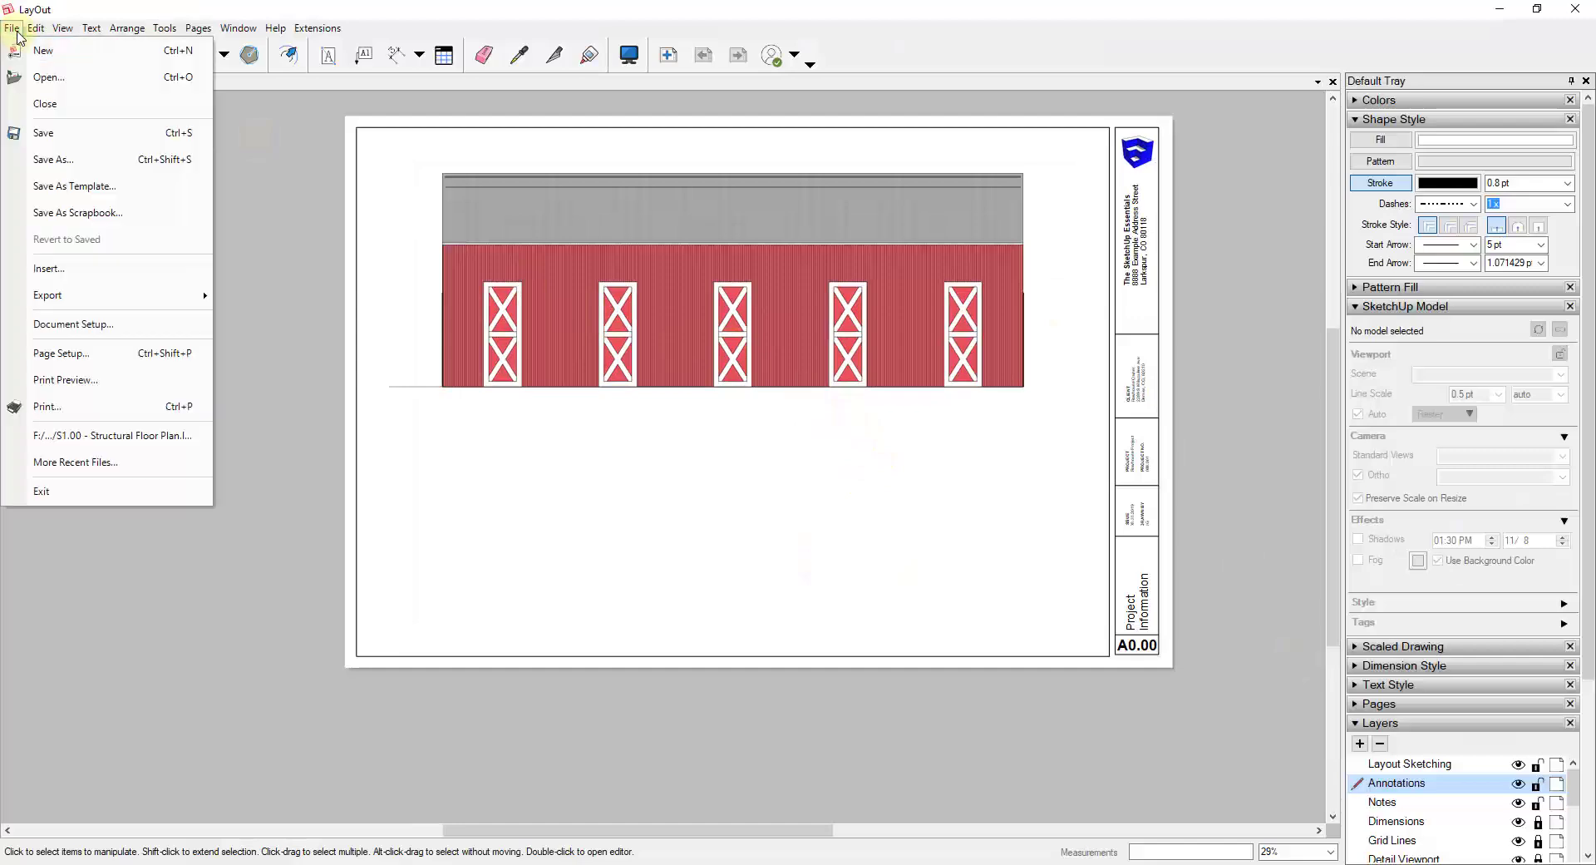
click(100, 268)
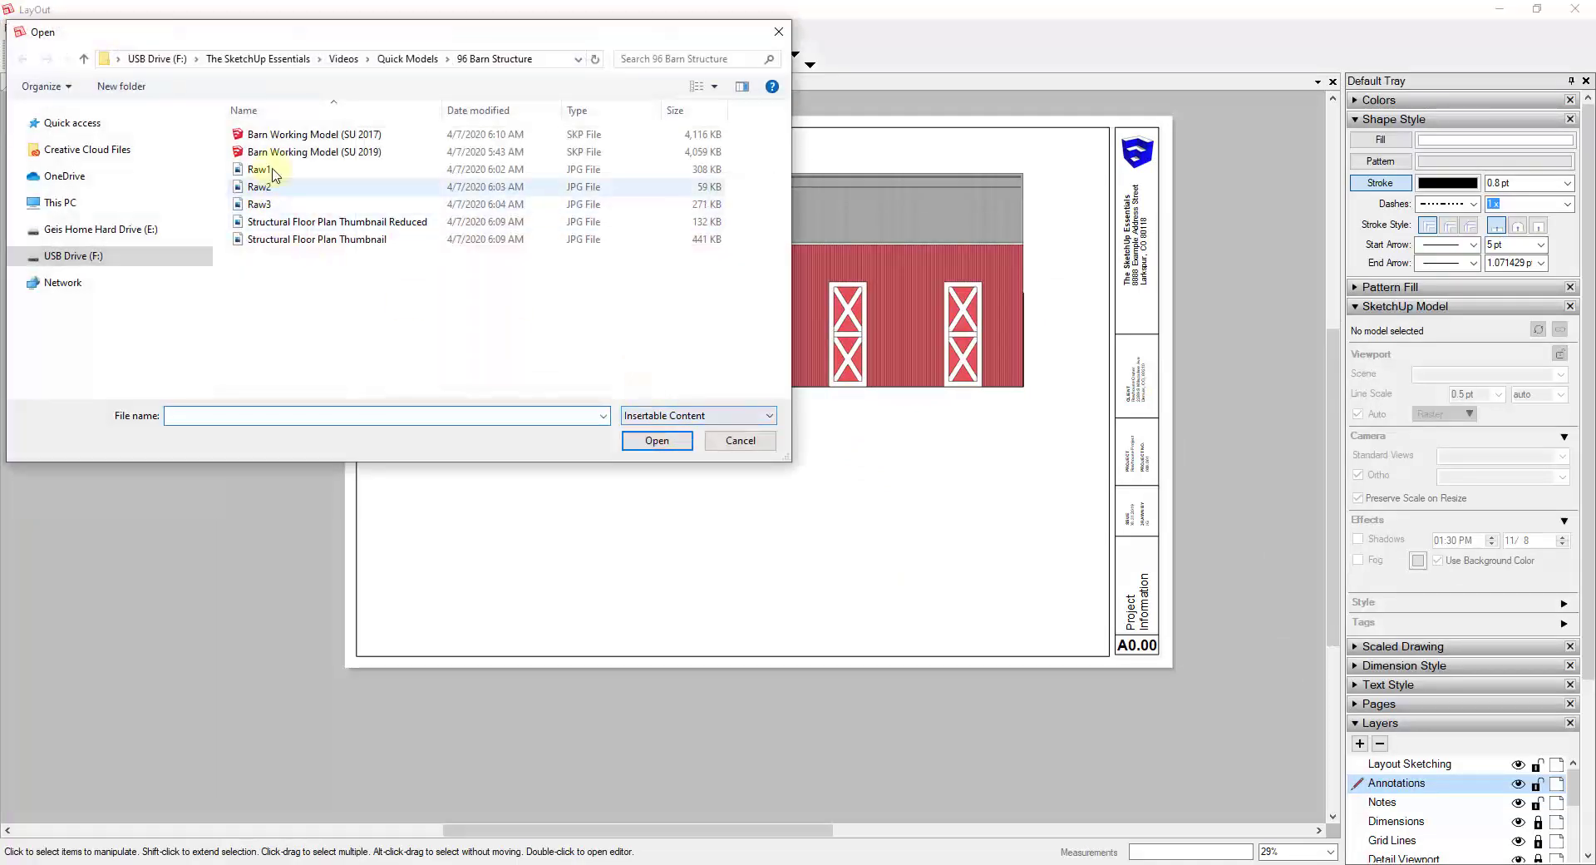
click(406, 59)
double_click(283, 310)
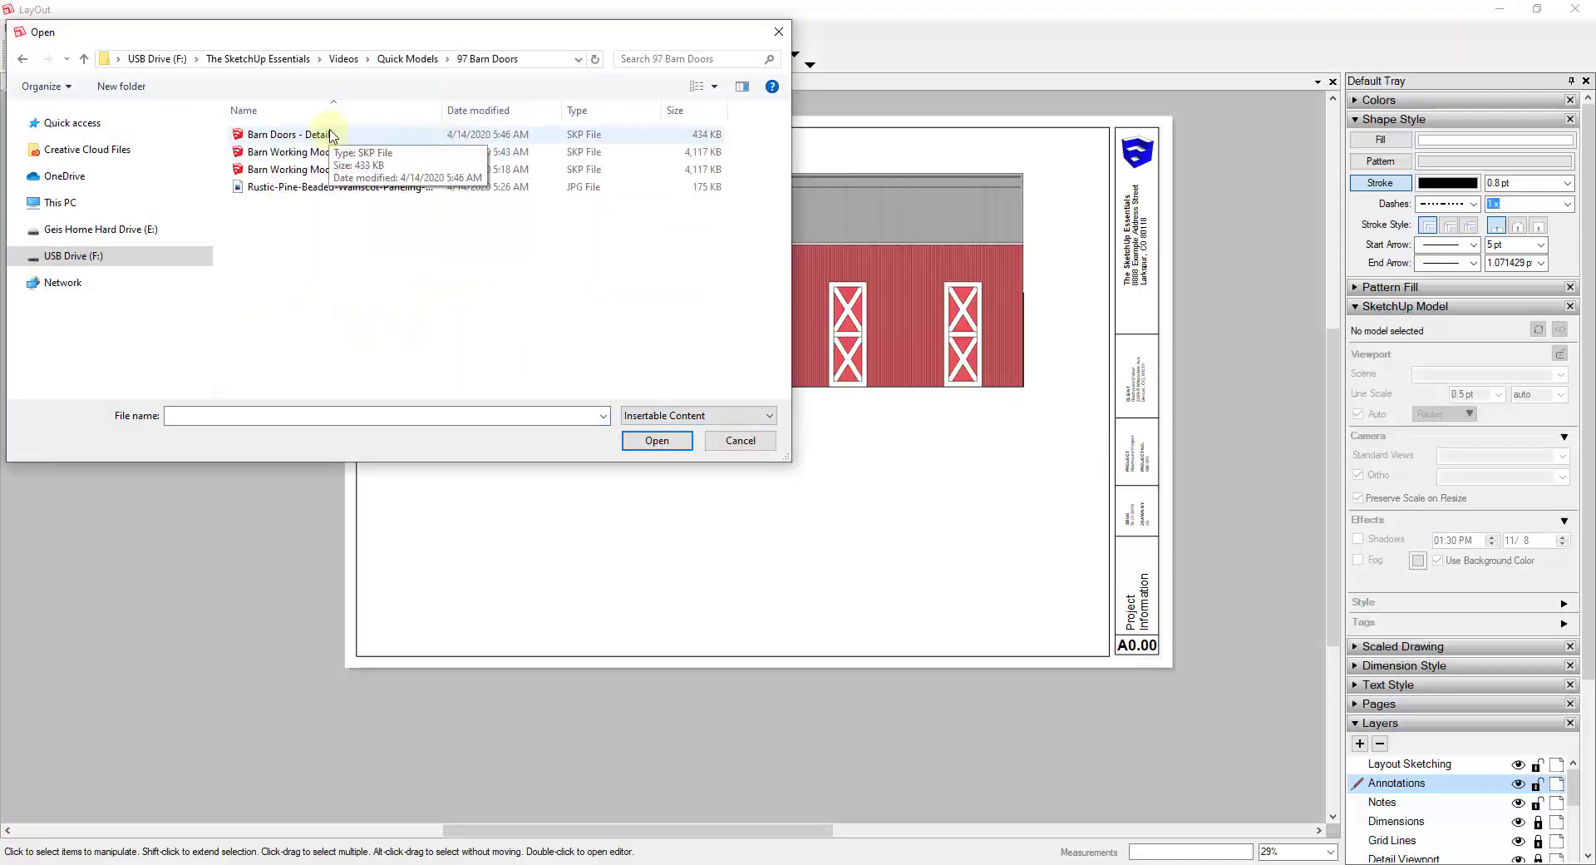
double_click(359, 140)
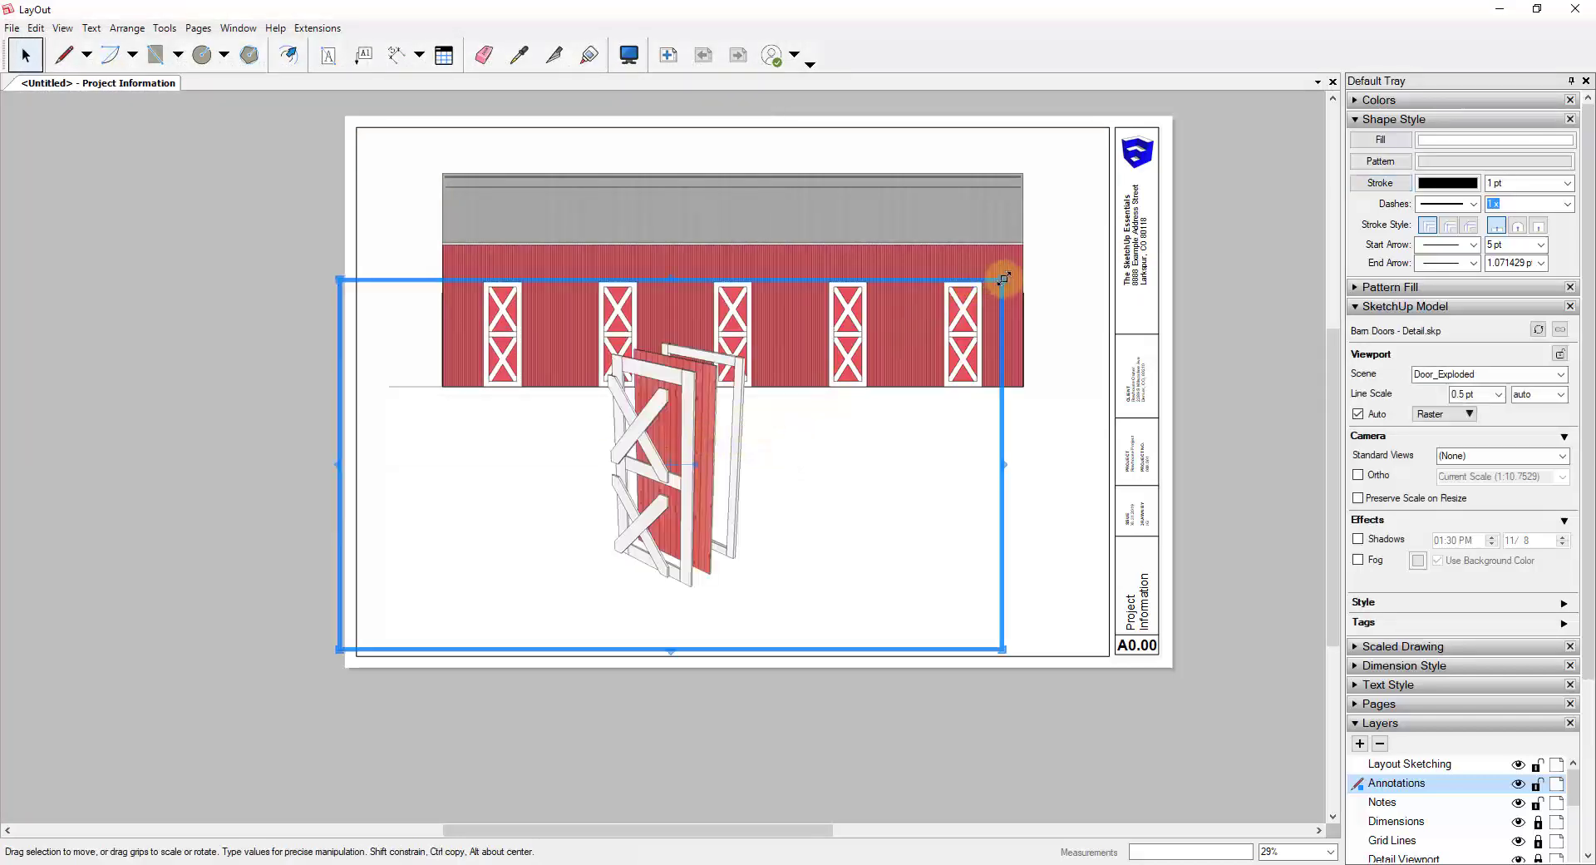
drag(1004, 279, 706, 416)
Examine the exploded door viewport and the doors of the barn elevation up close on the sheet.
scroll(502, 307, up, 3)
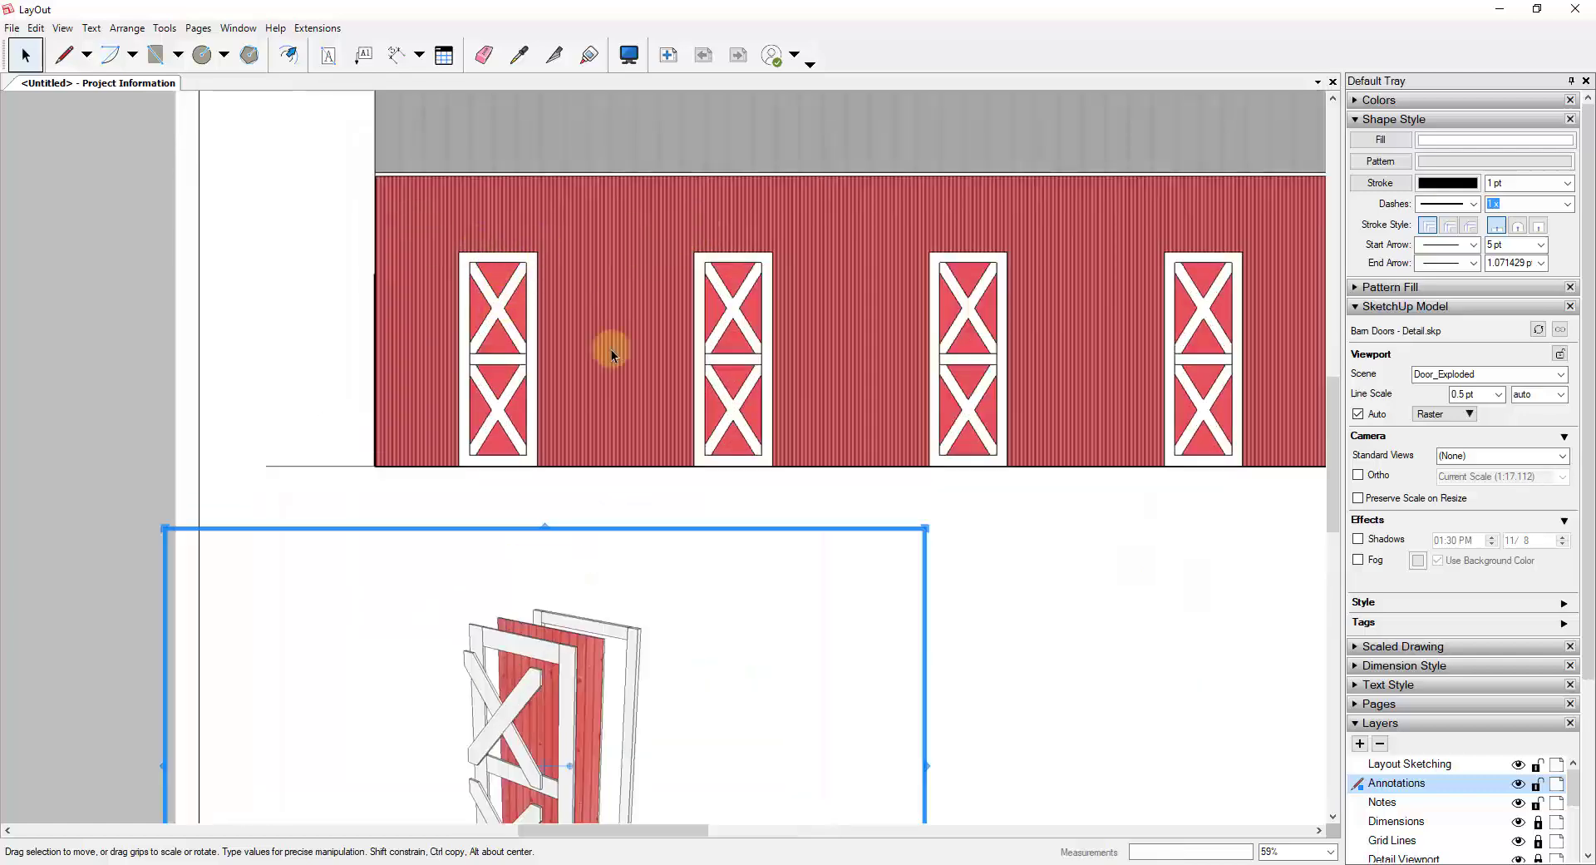
scroll(547, 328, down, 1)
scroll(671, 627, down, 1)
scroll(645, 570, up, 1)
scroll(670, 410, up, 1)
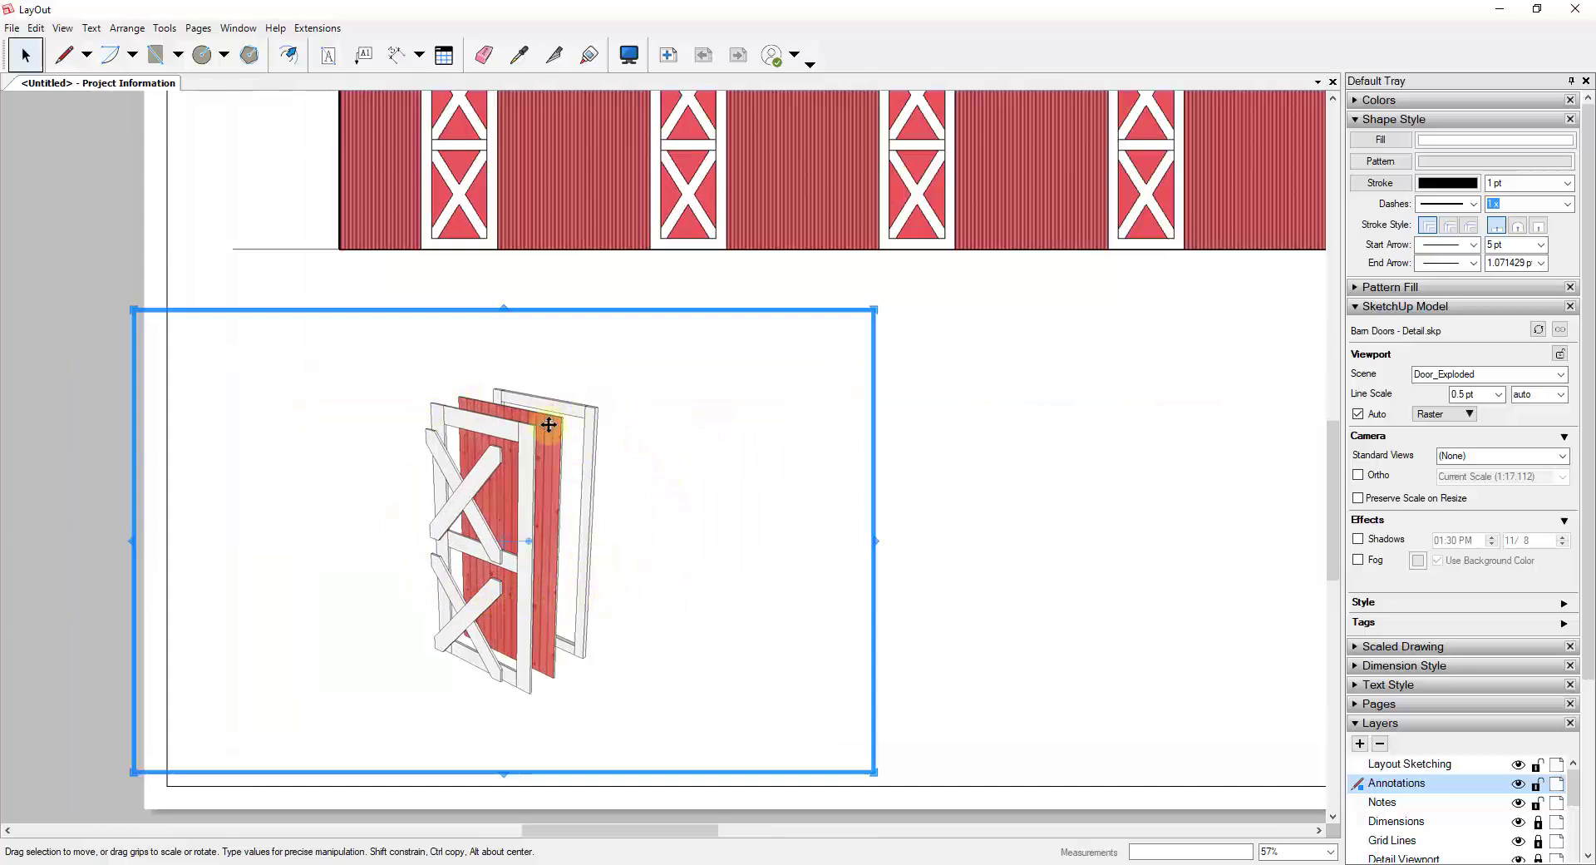
scroll(566, 530, up, 1)
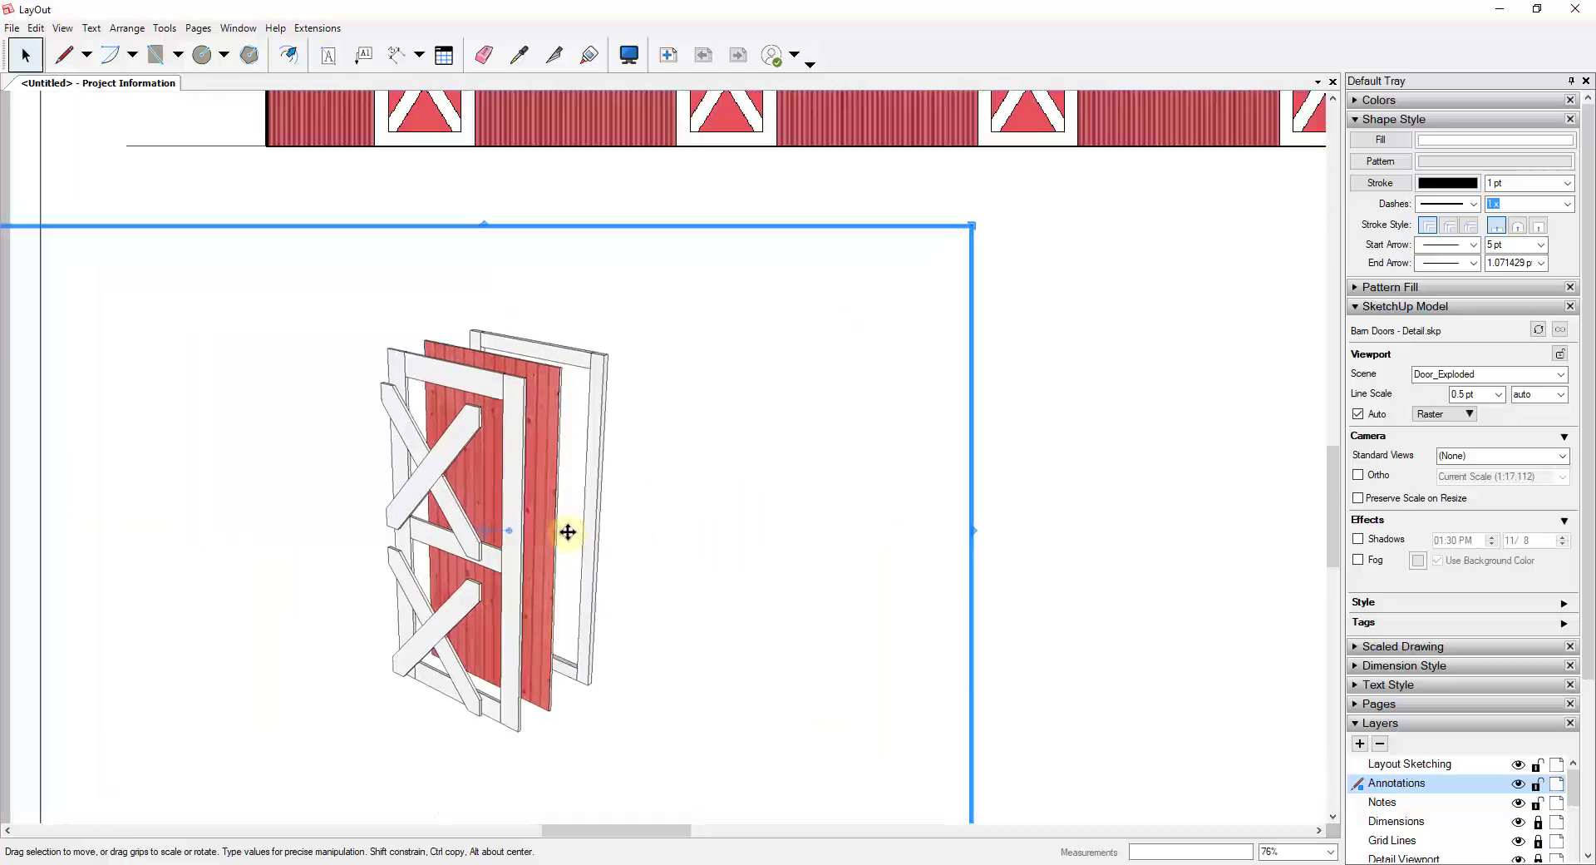
scroll(569, 531, down, 3)
scroll(616, 535, up, 1)
scroll(642, 536, down, 2)
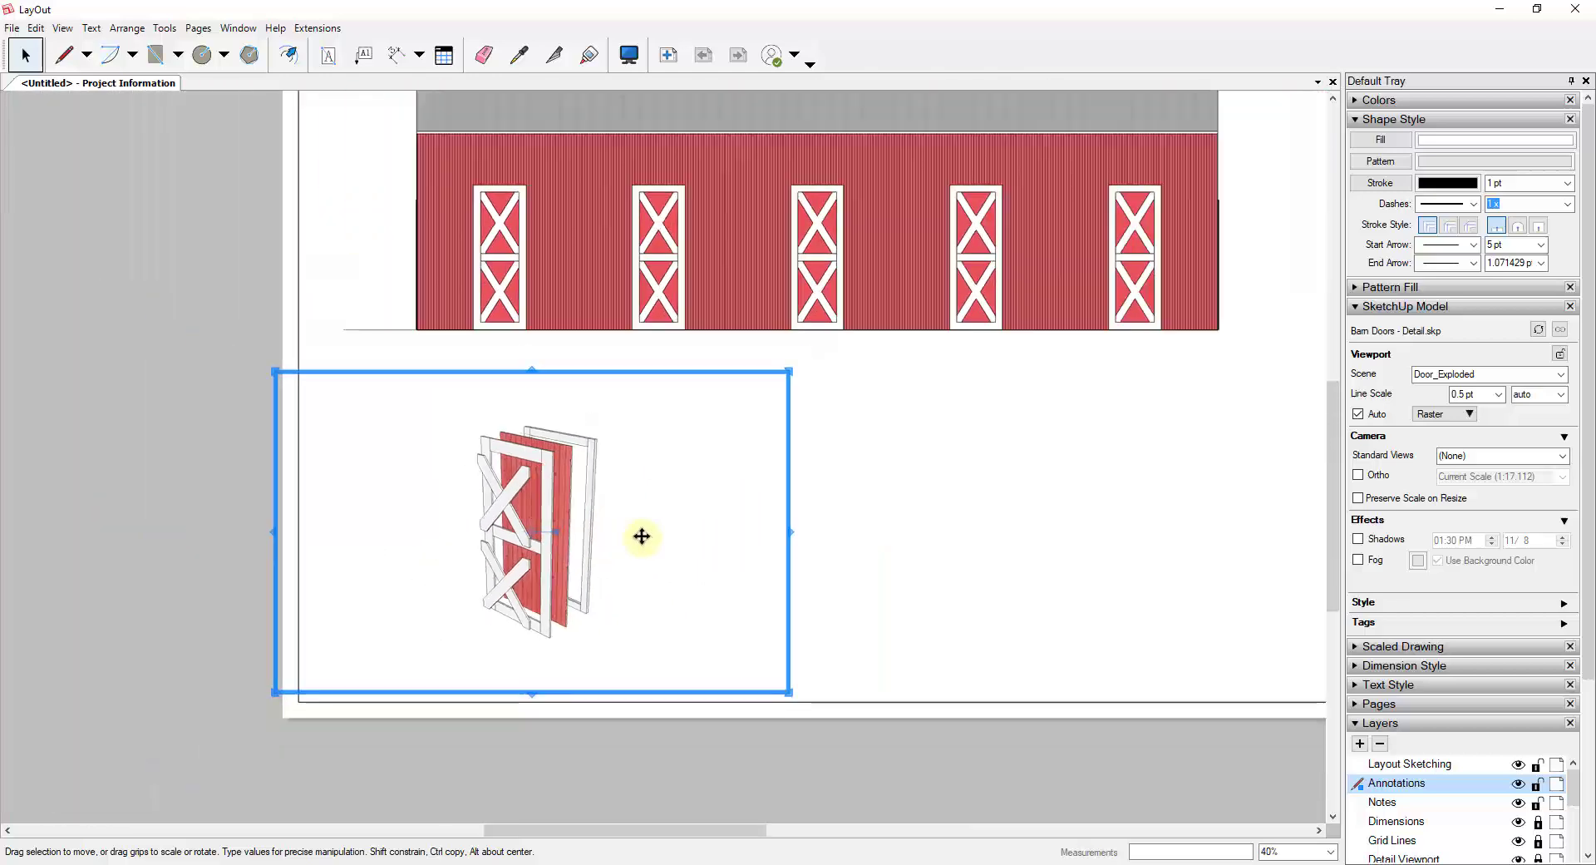